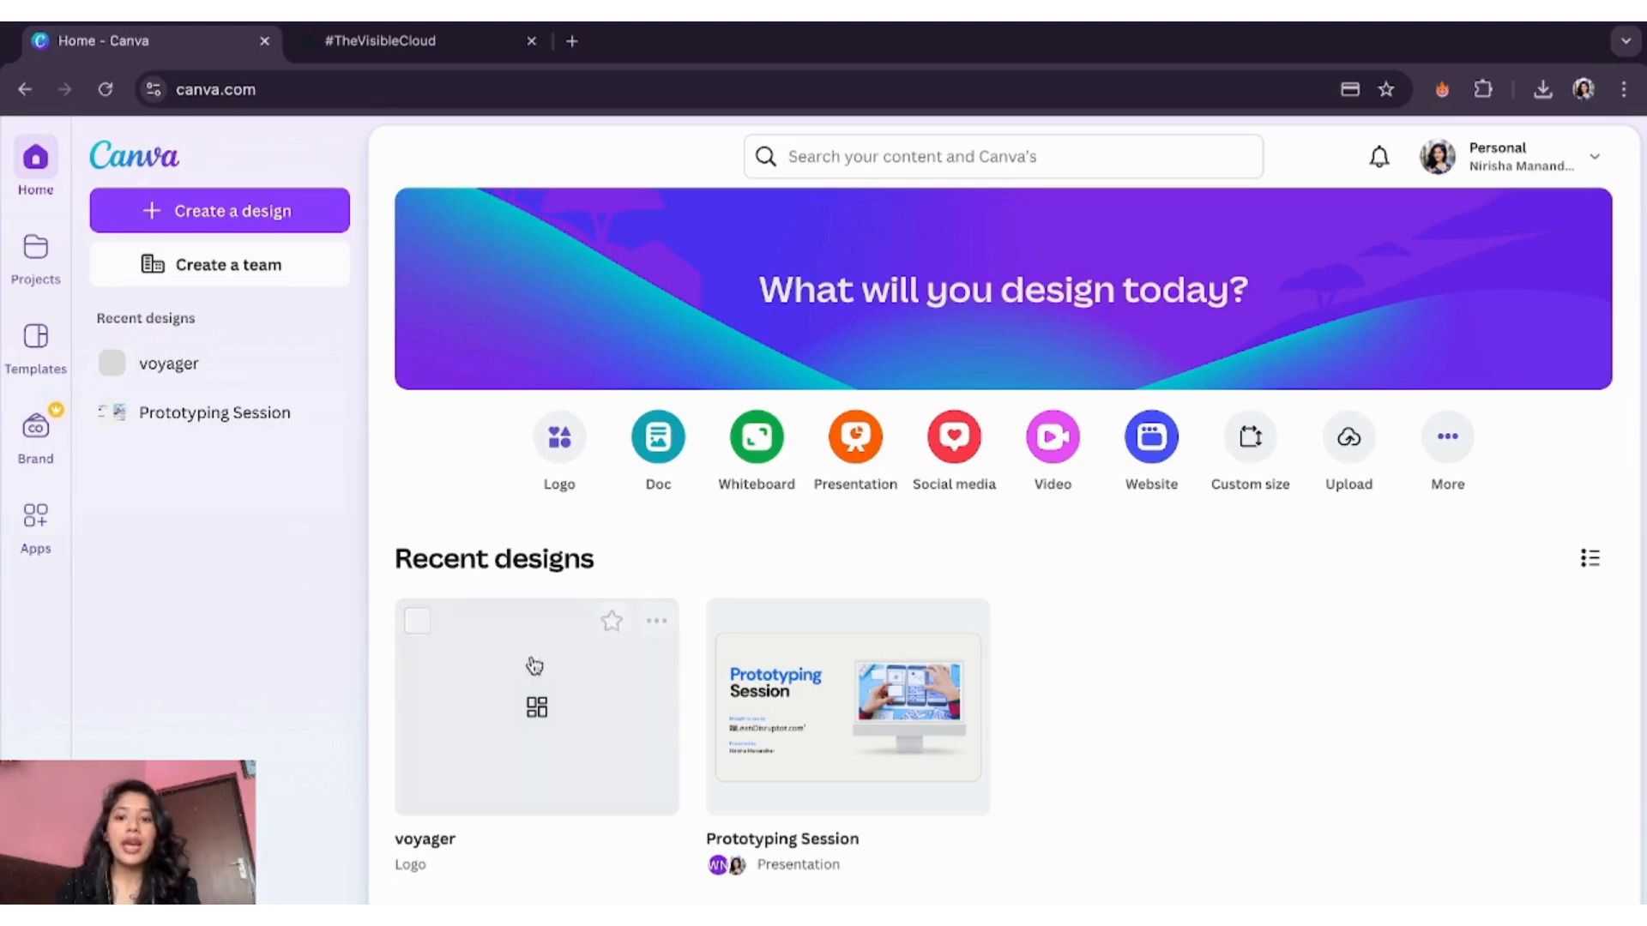
- Check the VOYAGER logo design, then search 'website' from Canva's home page and start a blank website
{"action": "left_click", "coordinate": [551, 738]}
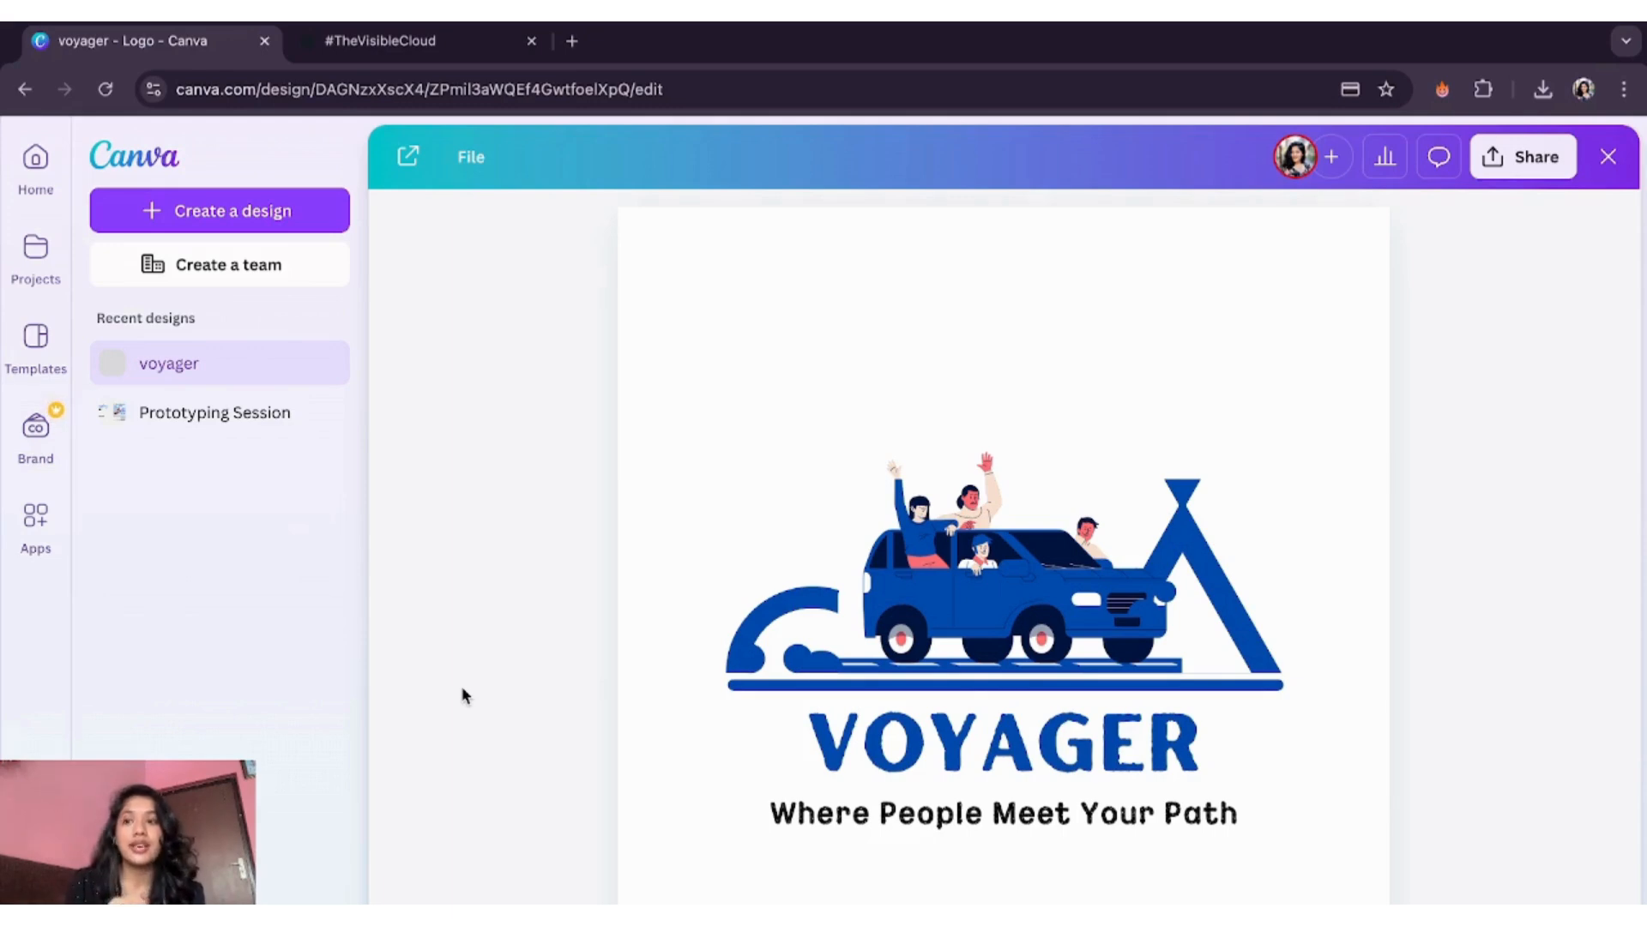
{"action": "left_click", "coordinate": [158, 159]}
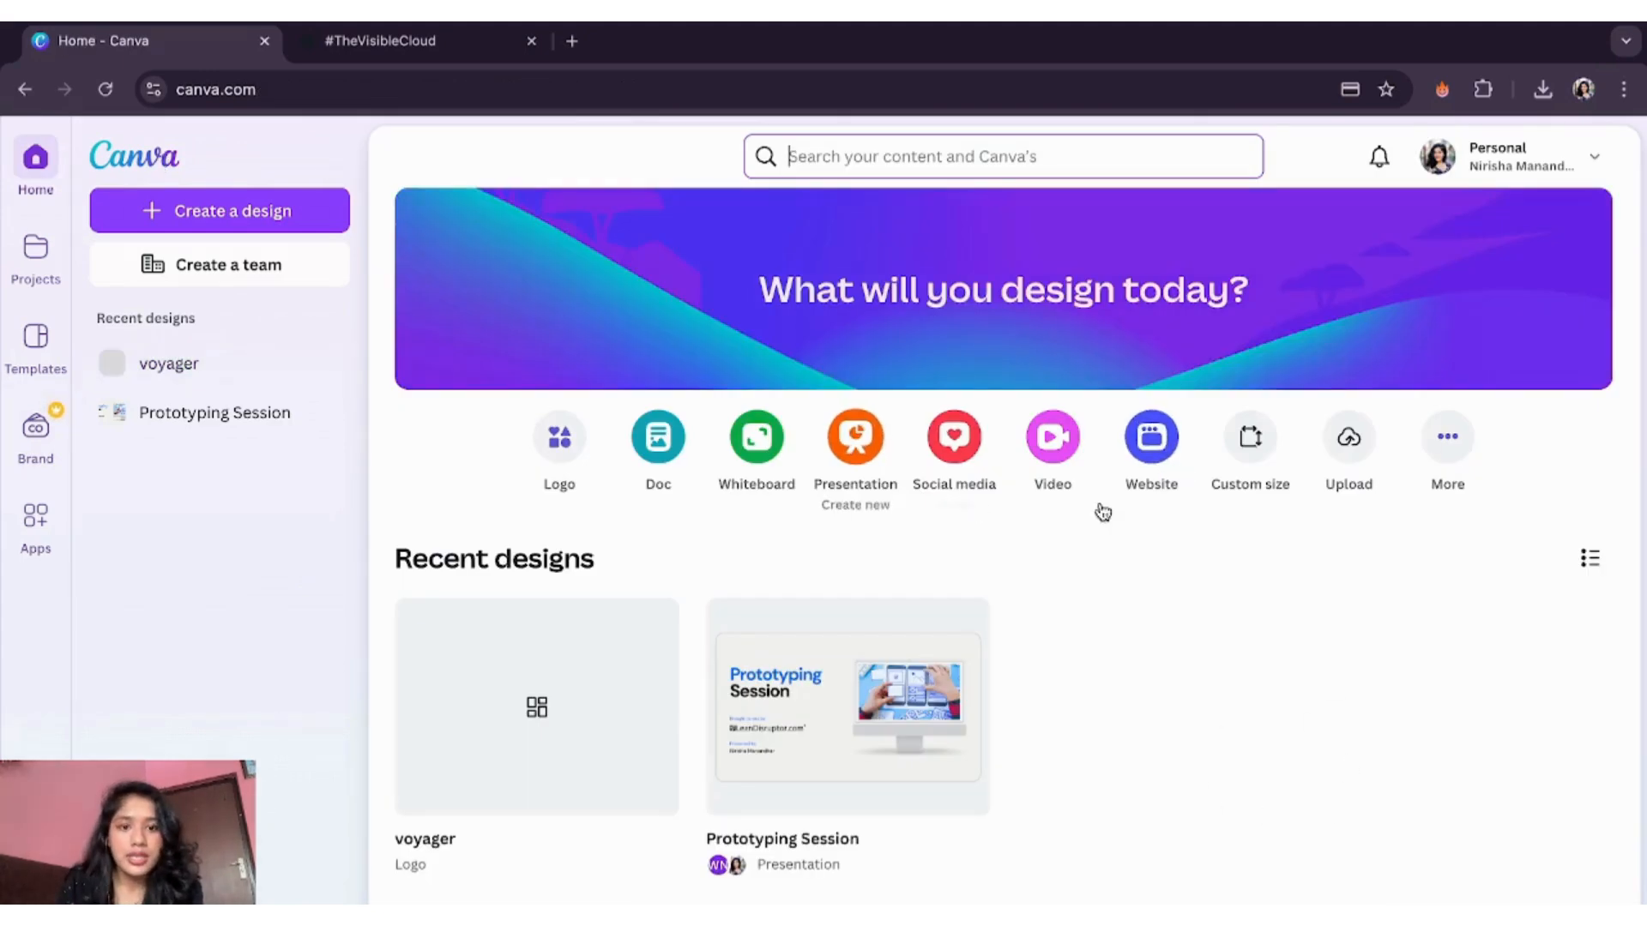
{"action": "left_click", "coordinate": [857, 157]}
{"action": "type", "text": "website"}
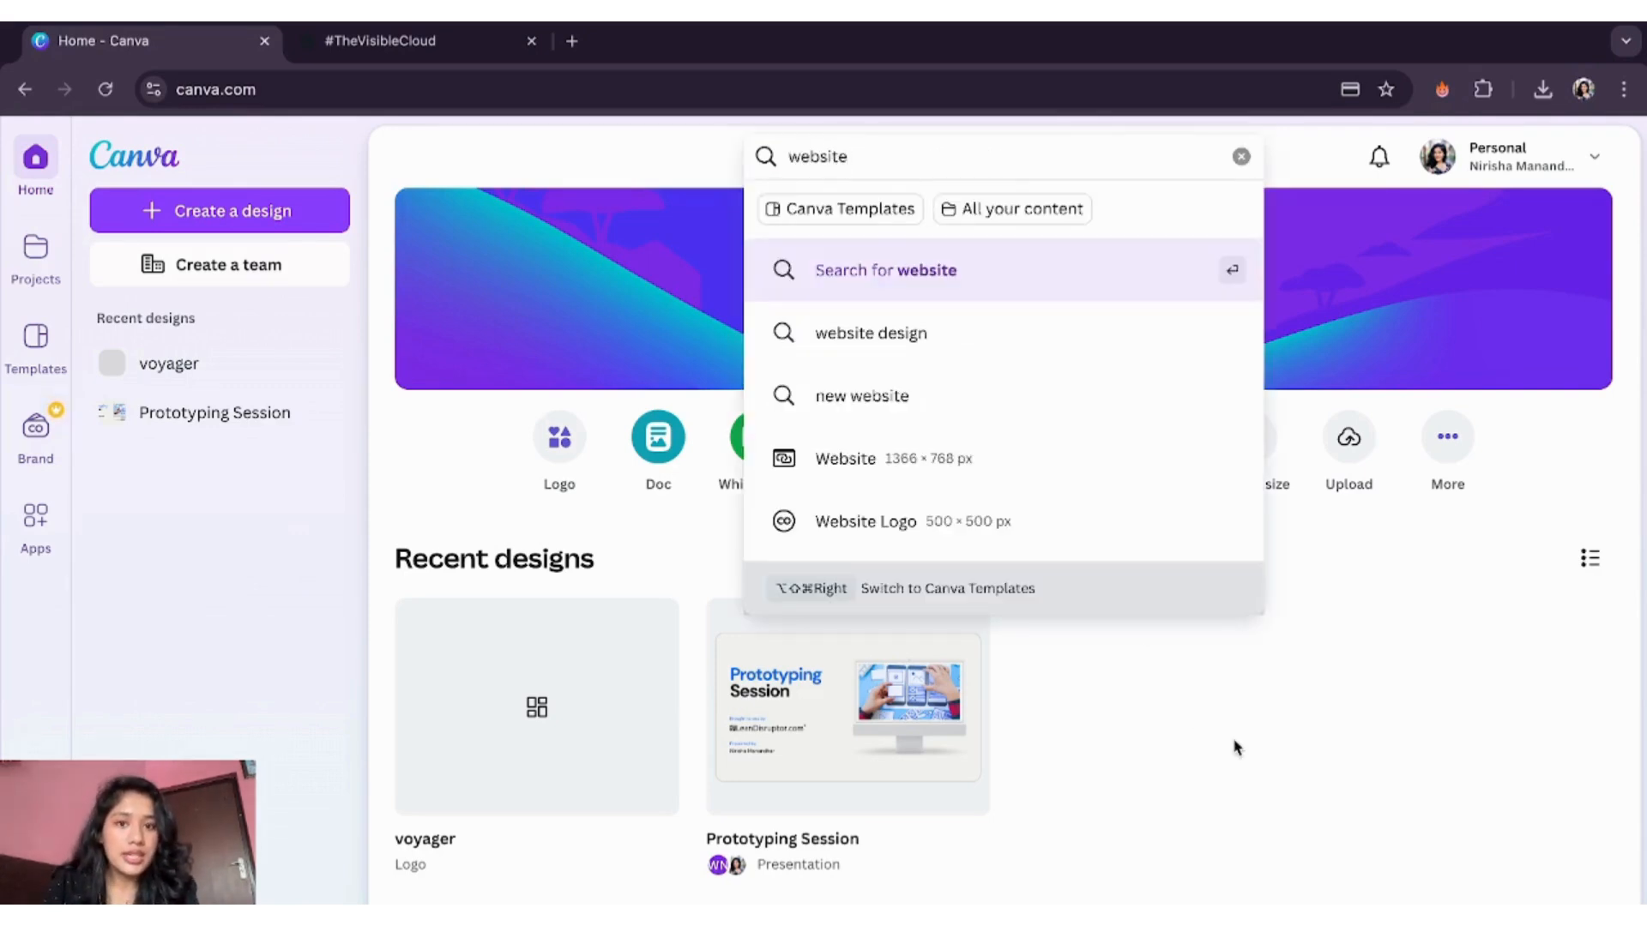
{"action": "left_click", "coordinate": [1235, 748]}
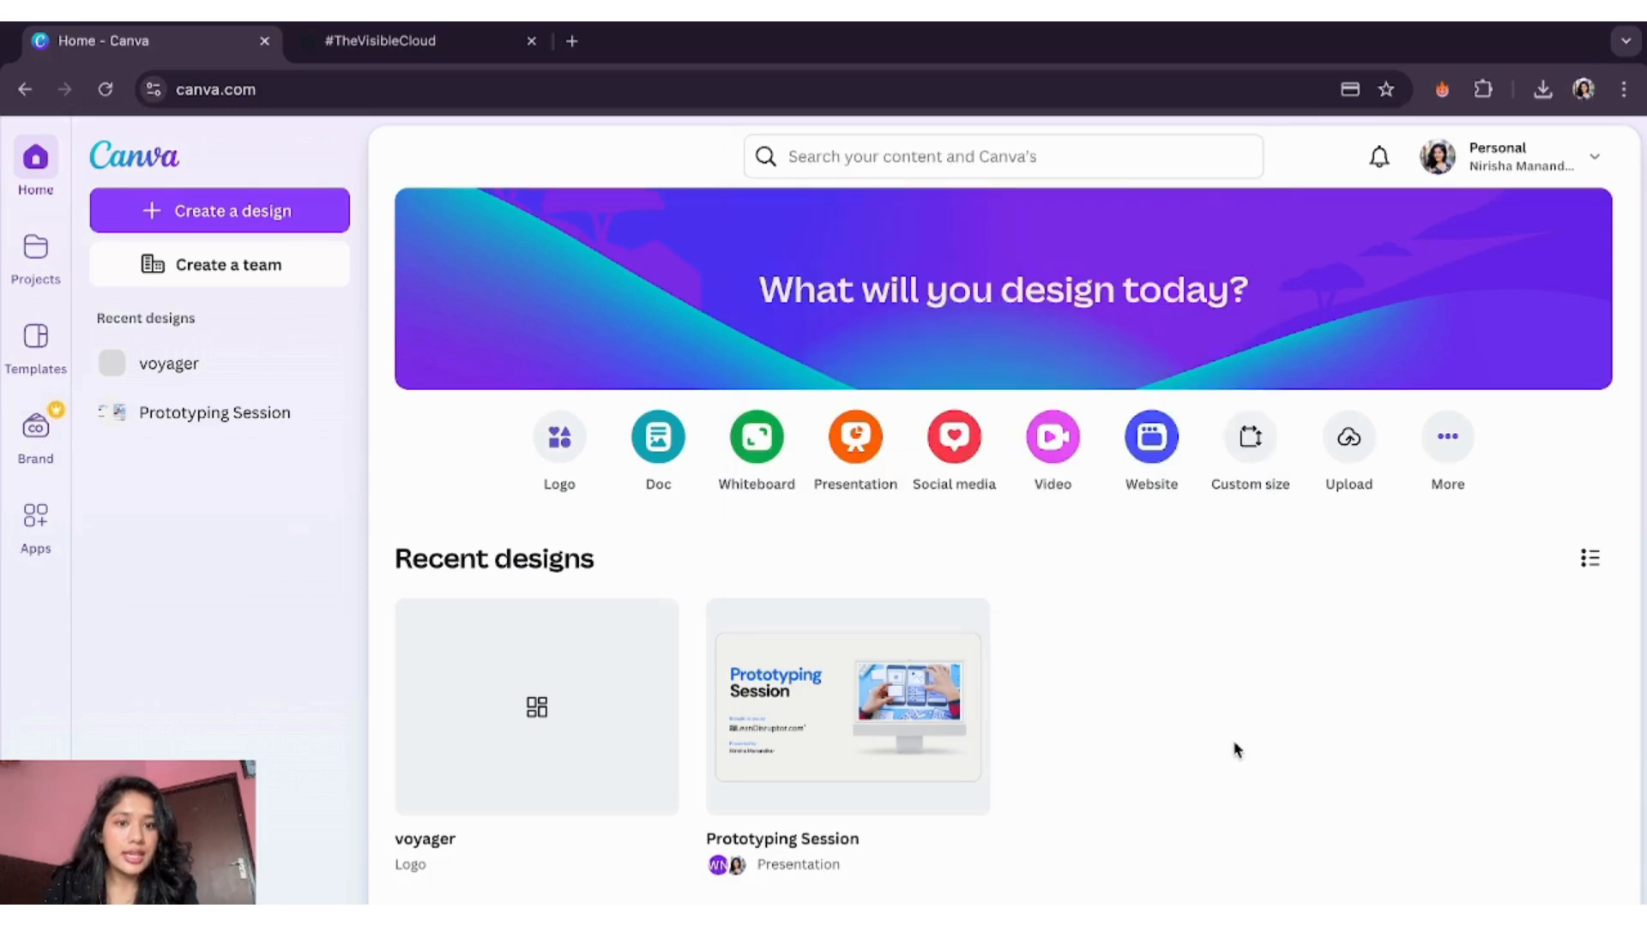
{"action": "left_click", "coordinate": [1154, 446]}
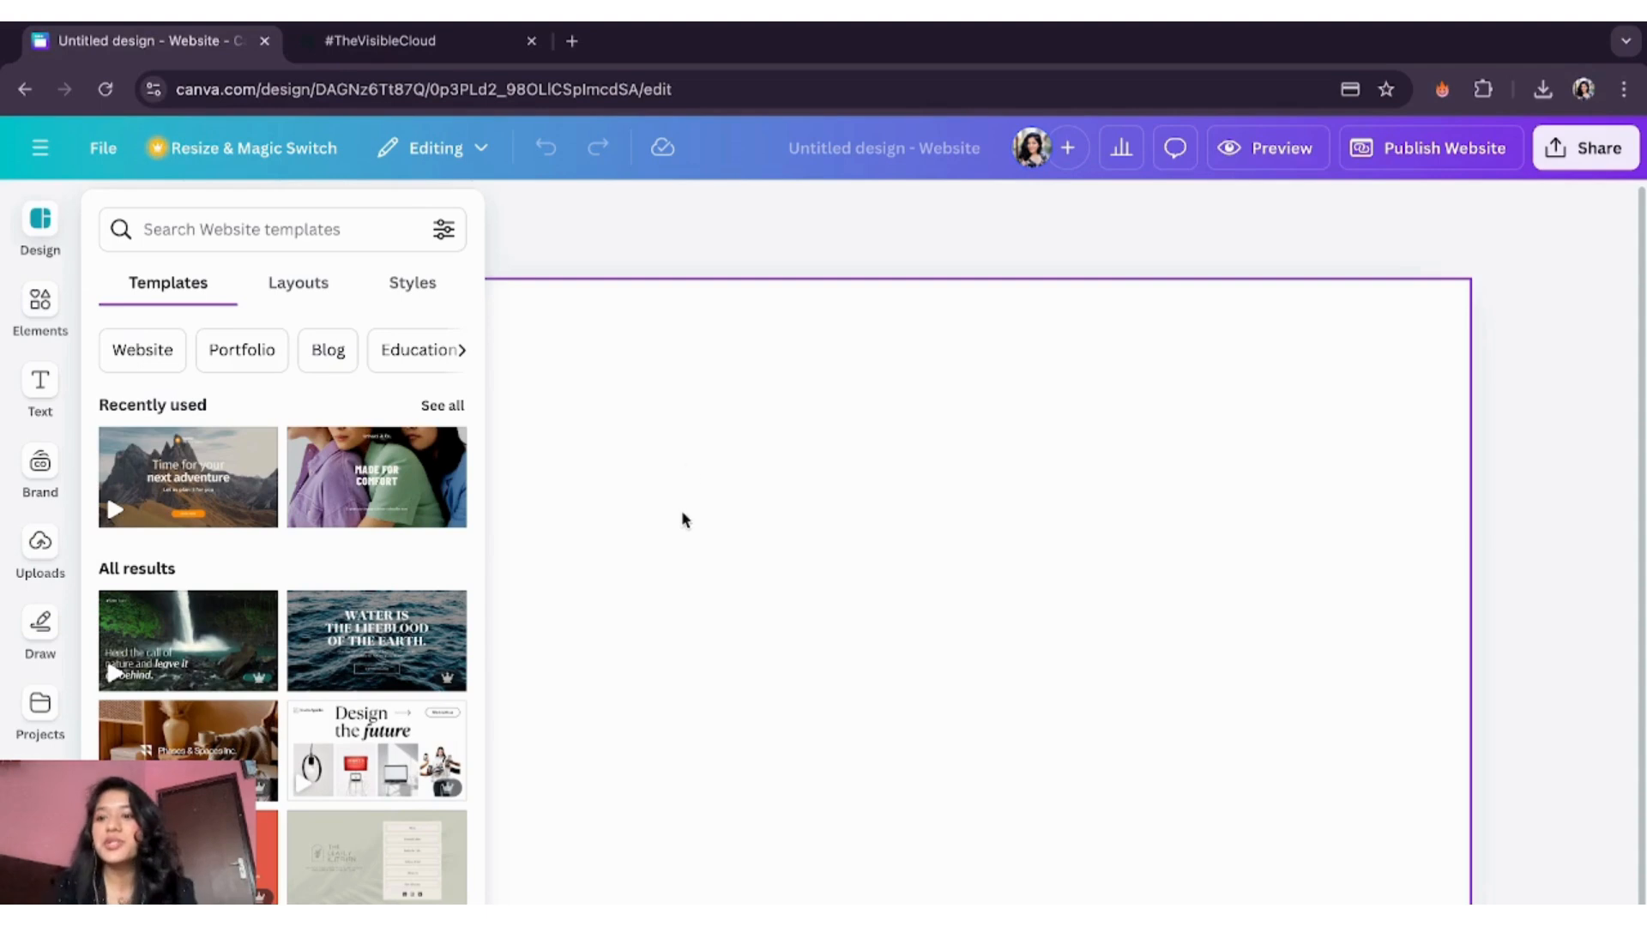
- Search website templates for 'travel' and apply all 6 pages of 'Time for your next adventure'
{"action": "left_click", "coordinate": [285, 225]}
{"action": "type", "text": "travel"}
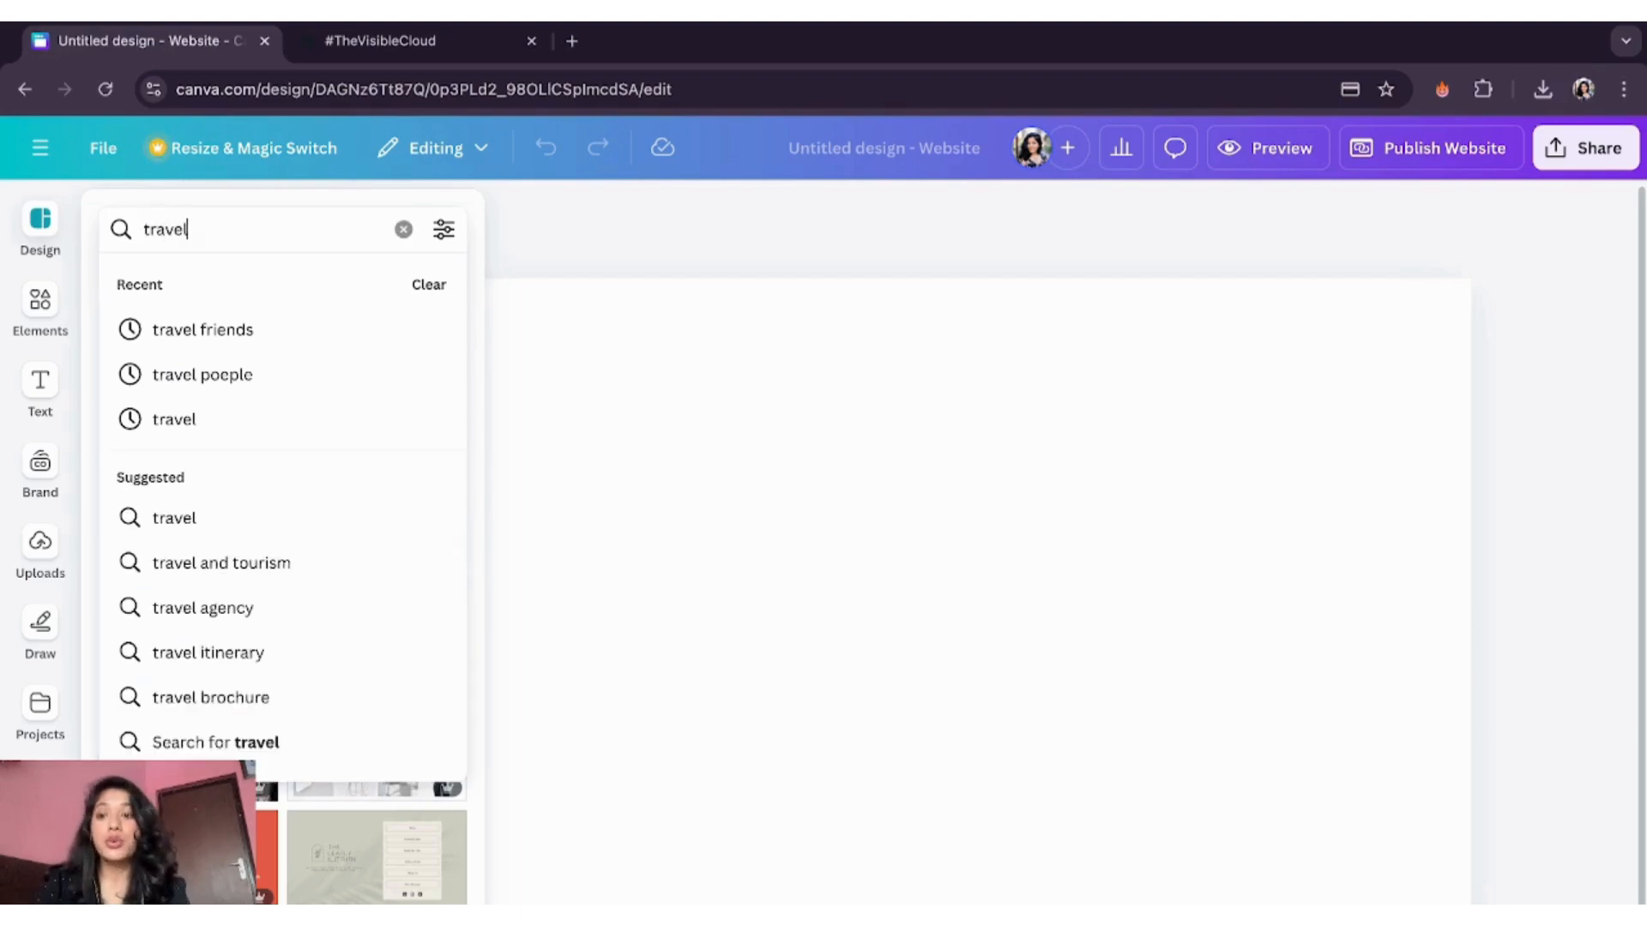
{"action": "key", "text": "Return"}
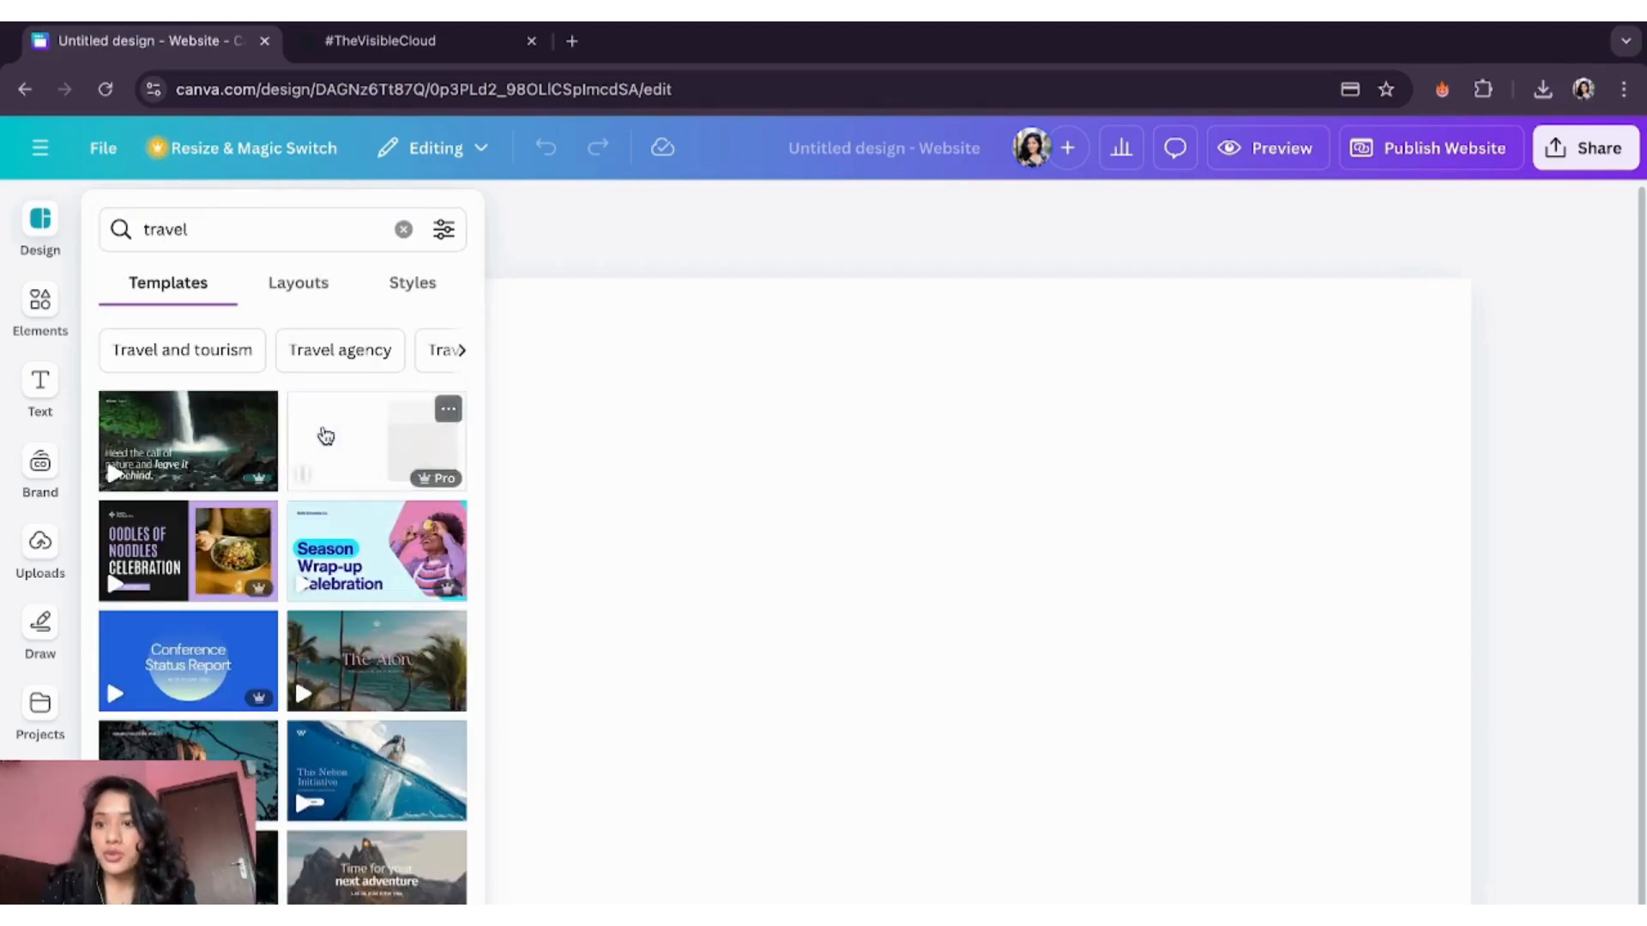
{"action": "scroll", "coordinate": [288, 600], "scroll_direction": "down", "scroll_amount": 5}
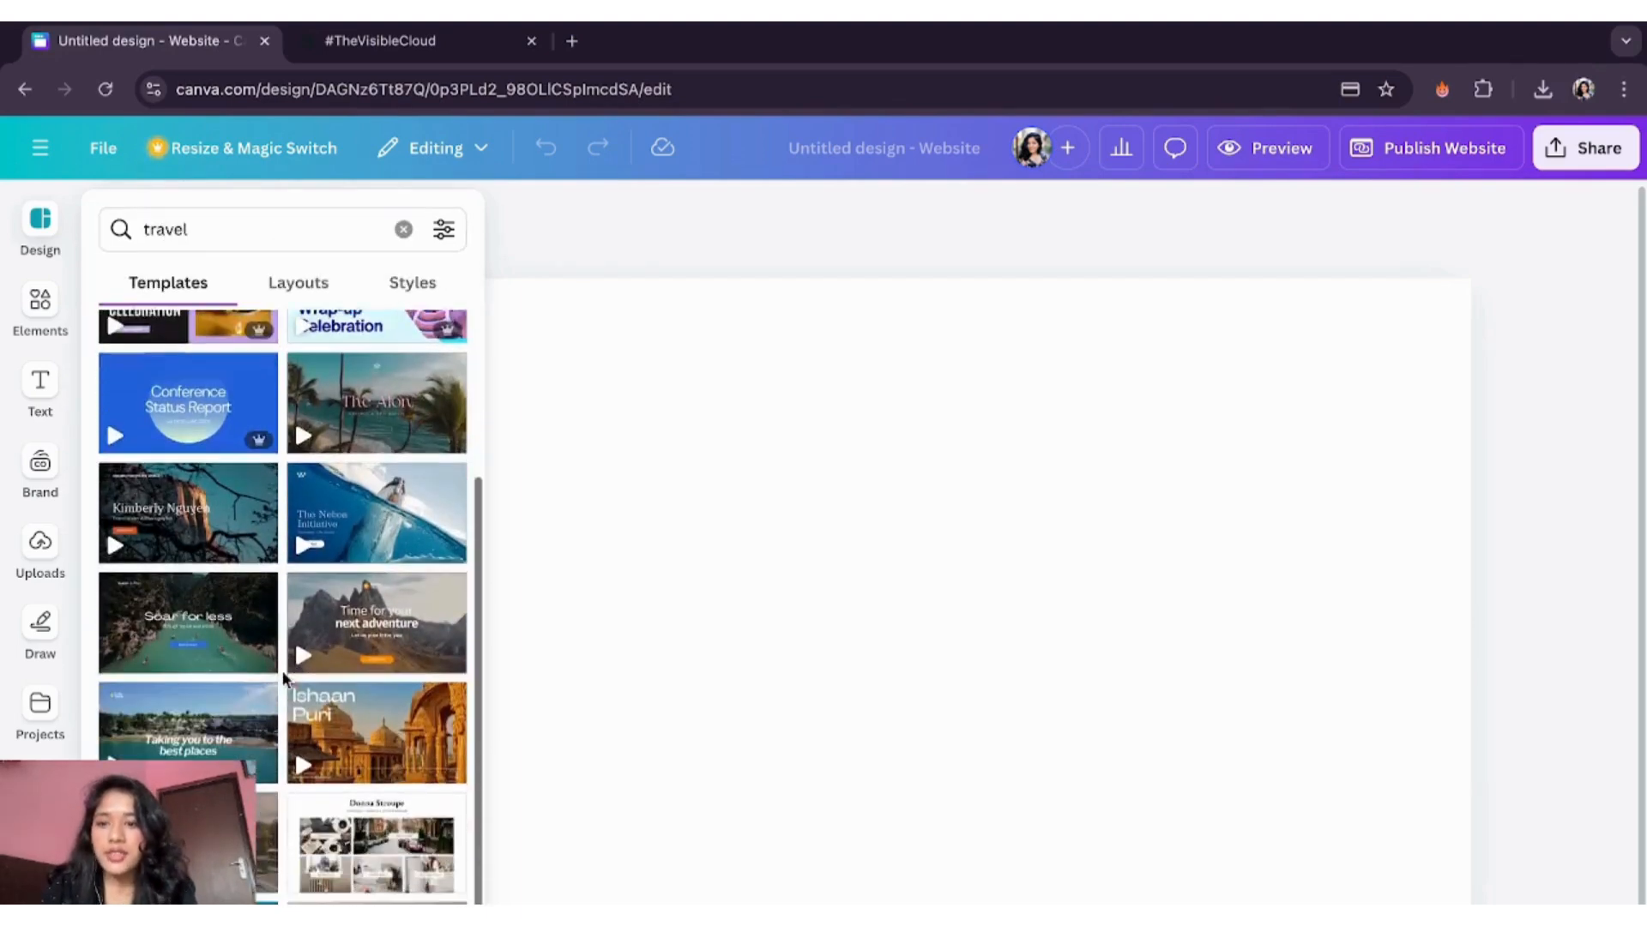
{"action": "scroll", "coordinate": [281, 671], "scroll_direction": "up", "scroll_amount": 1}
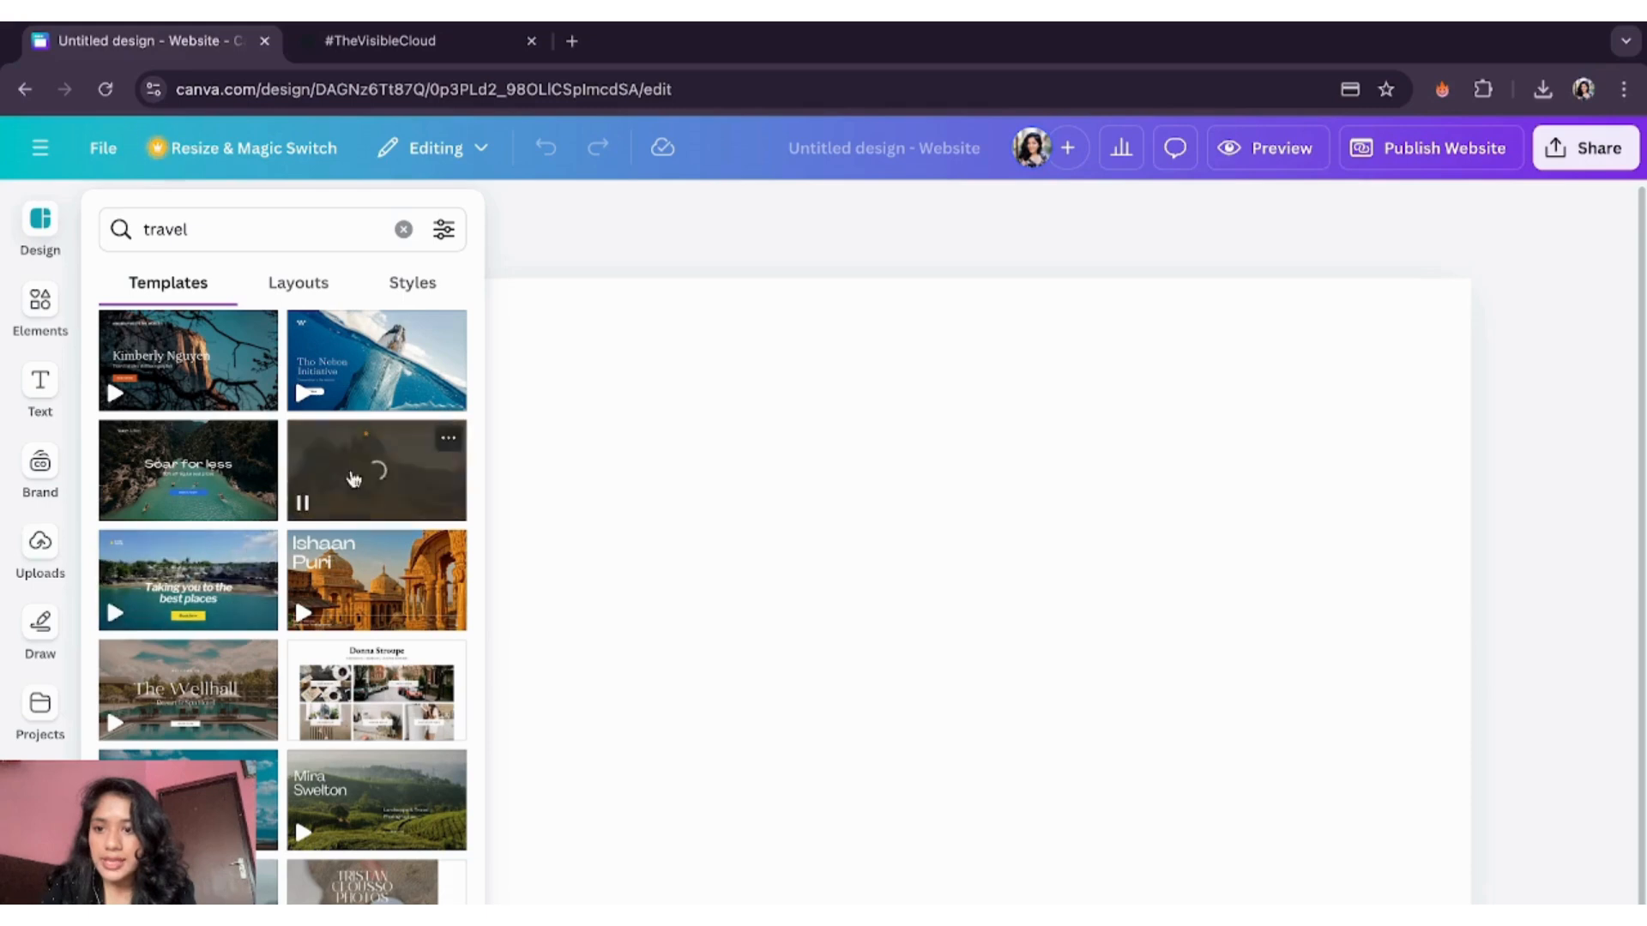
{"action": "left_click", "coordinate": [380, 474]}
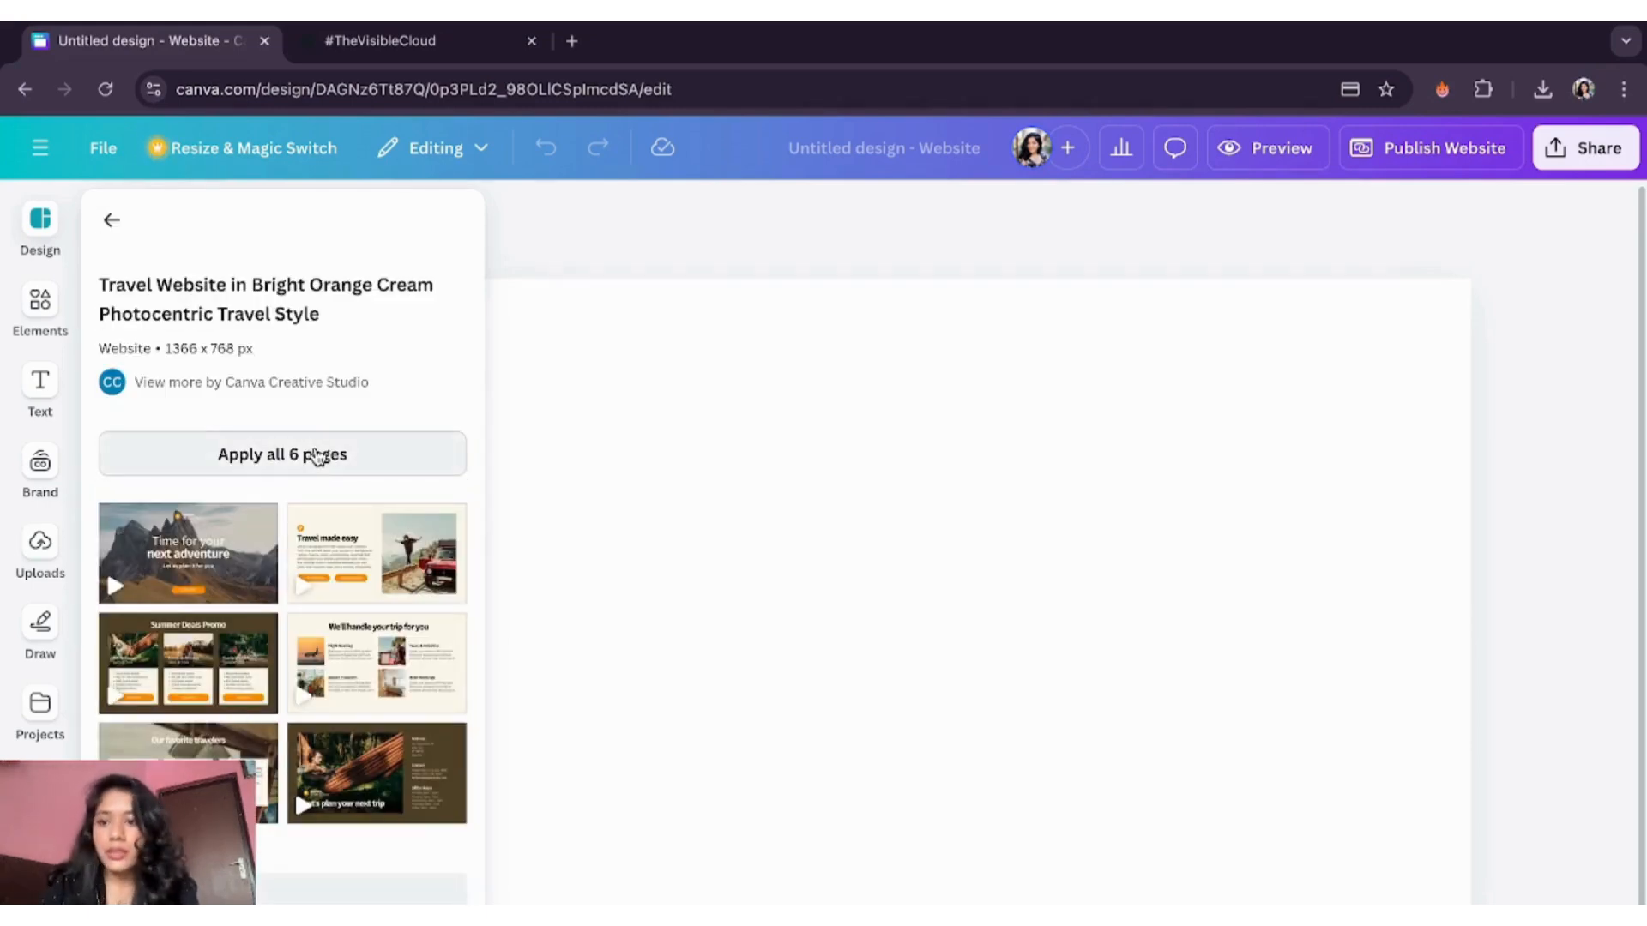
{"action": "left_click", "coordinate": [316, 456]}
{"action": "left_click", "coordinate": [1009, 512]}
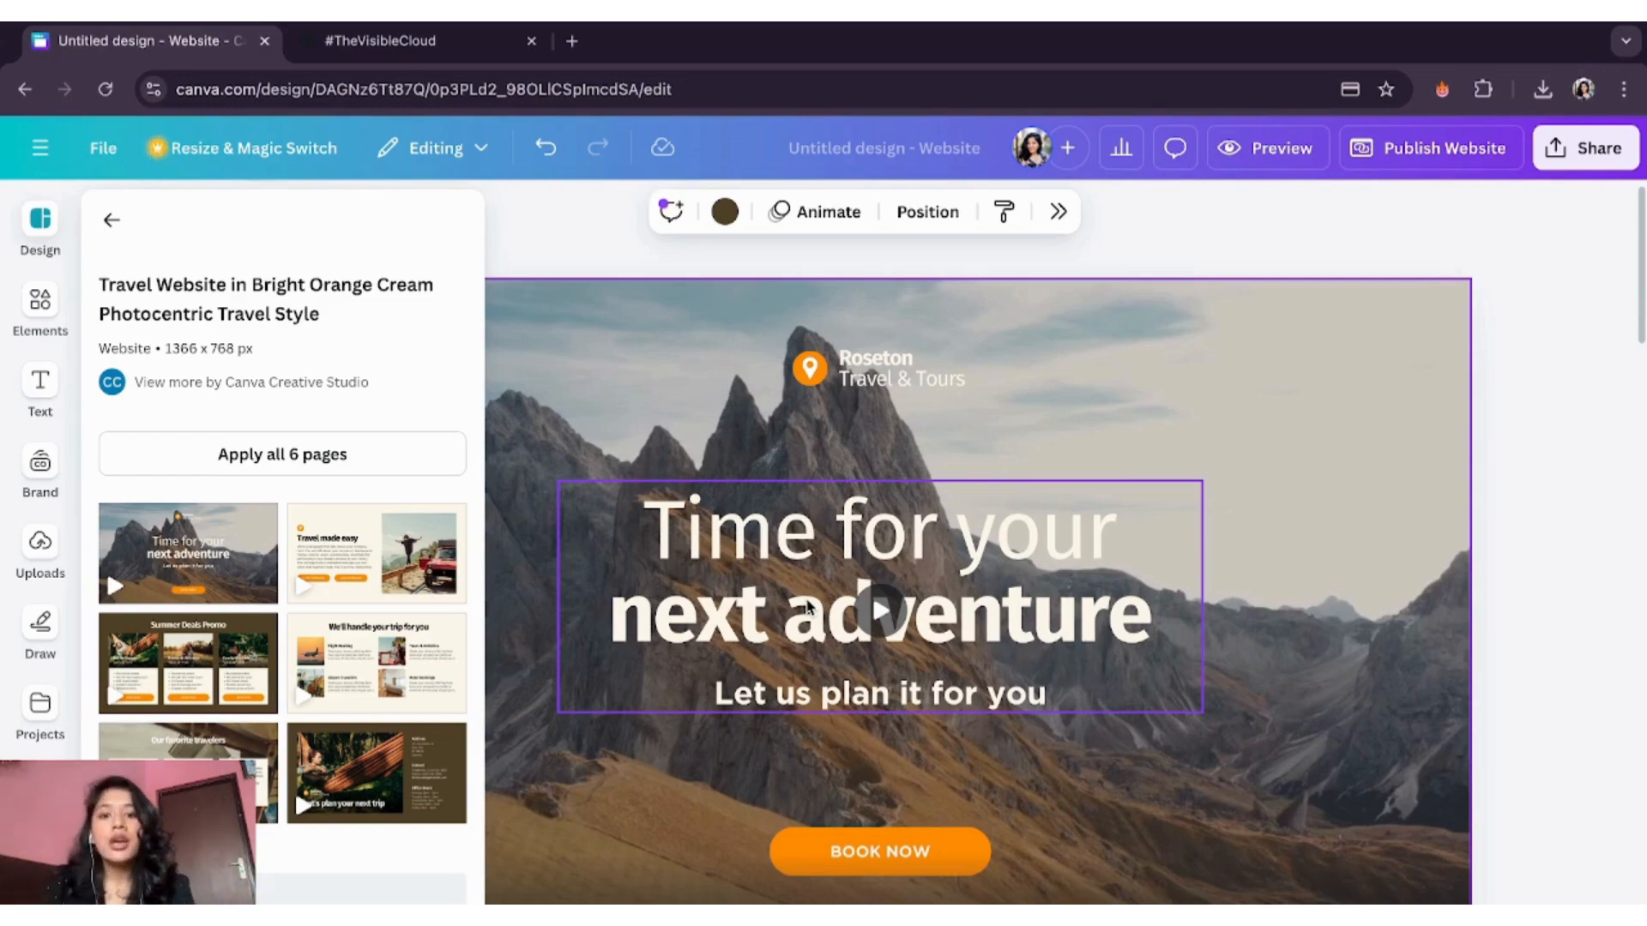
- Replace the hero headline text with VOYAGER
{"action": "left_click", "coordinate": [718, 577]}
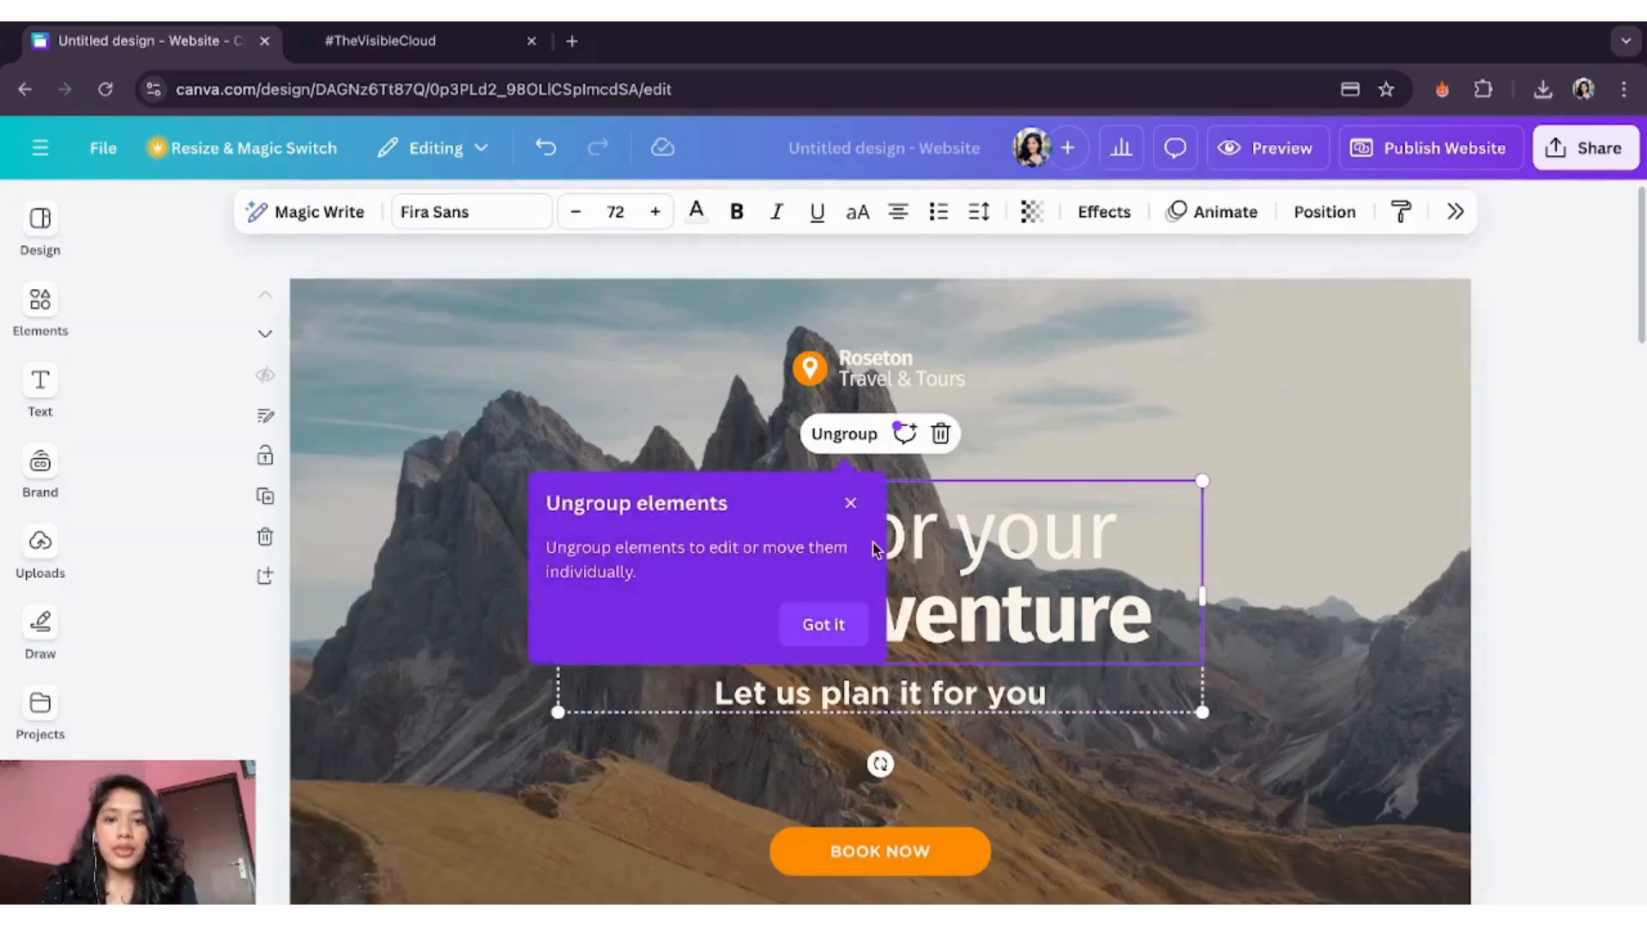
{"action": "left_click", "coordinate": [824, 630]}
{"action": "double_click", "coordinate": [980, 585]}
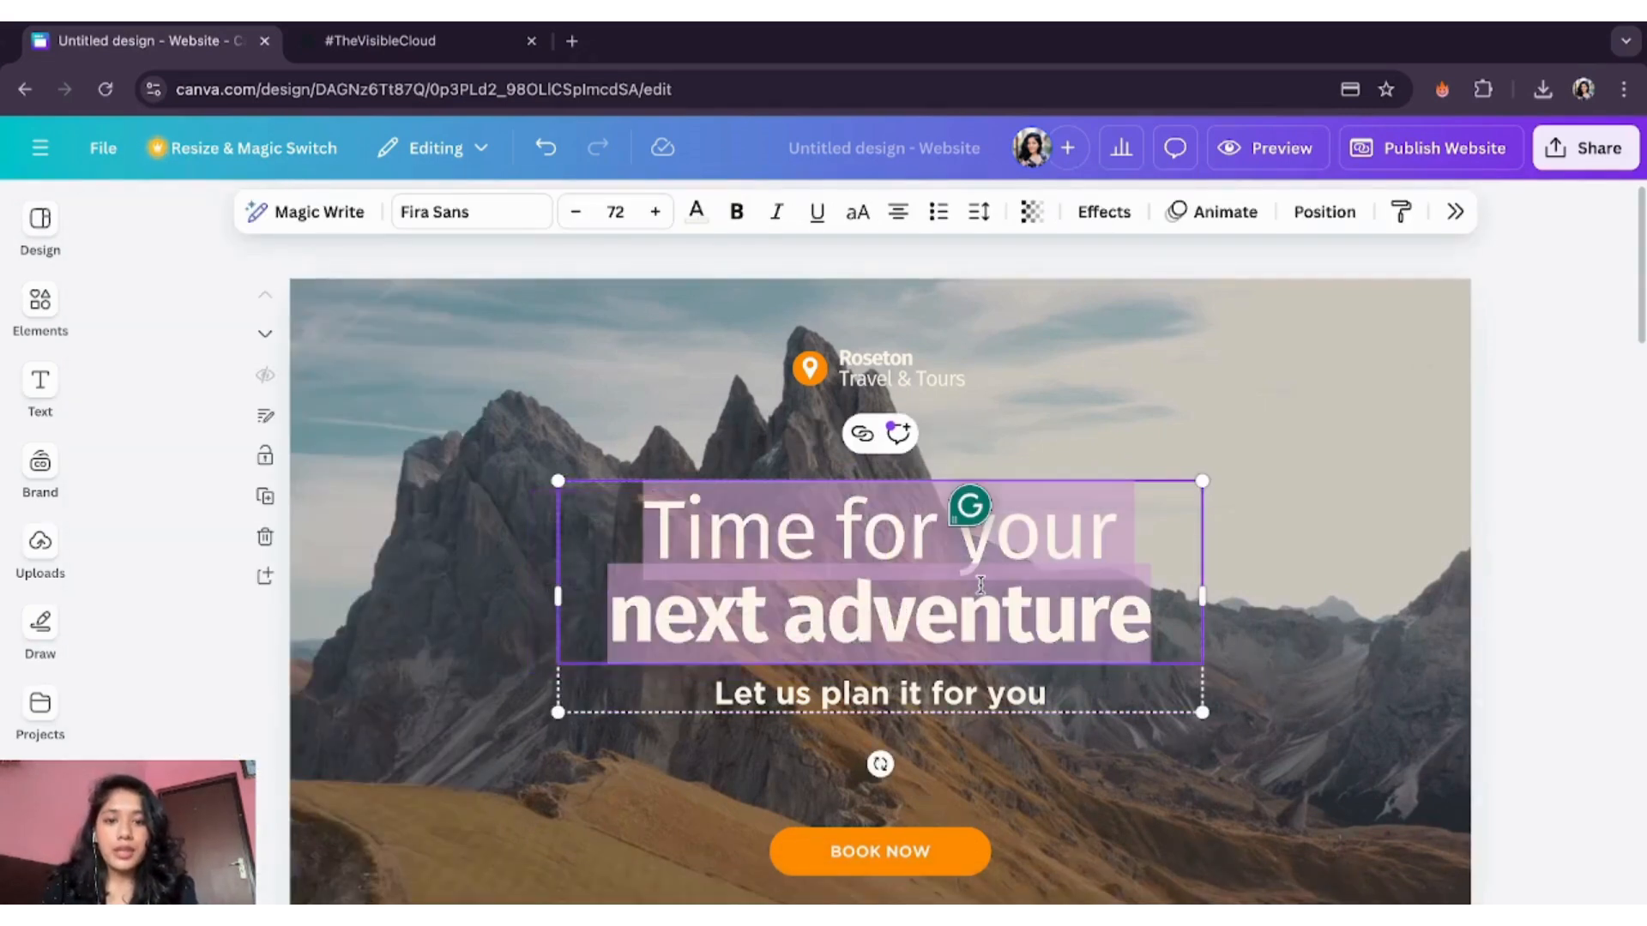
{"action": "type", "text": "Vo"}
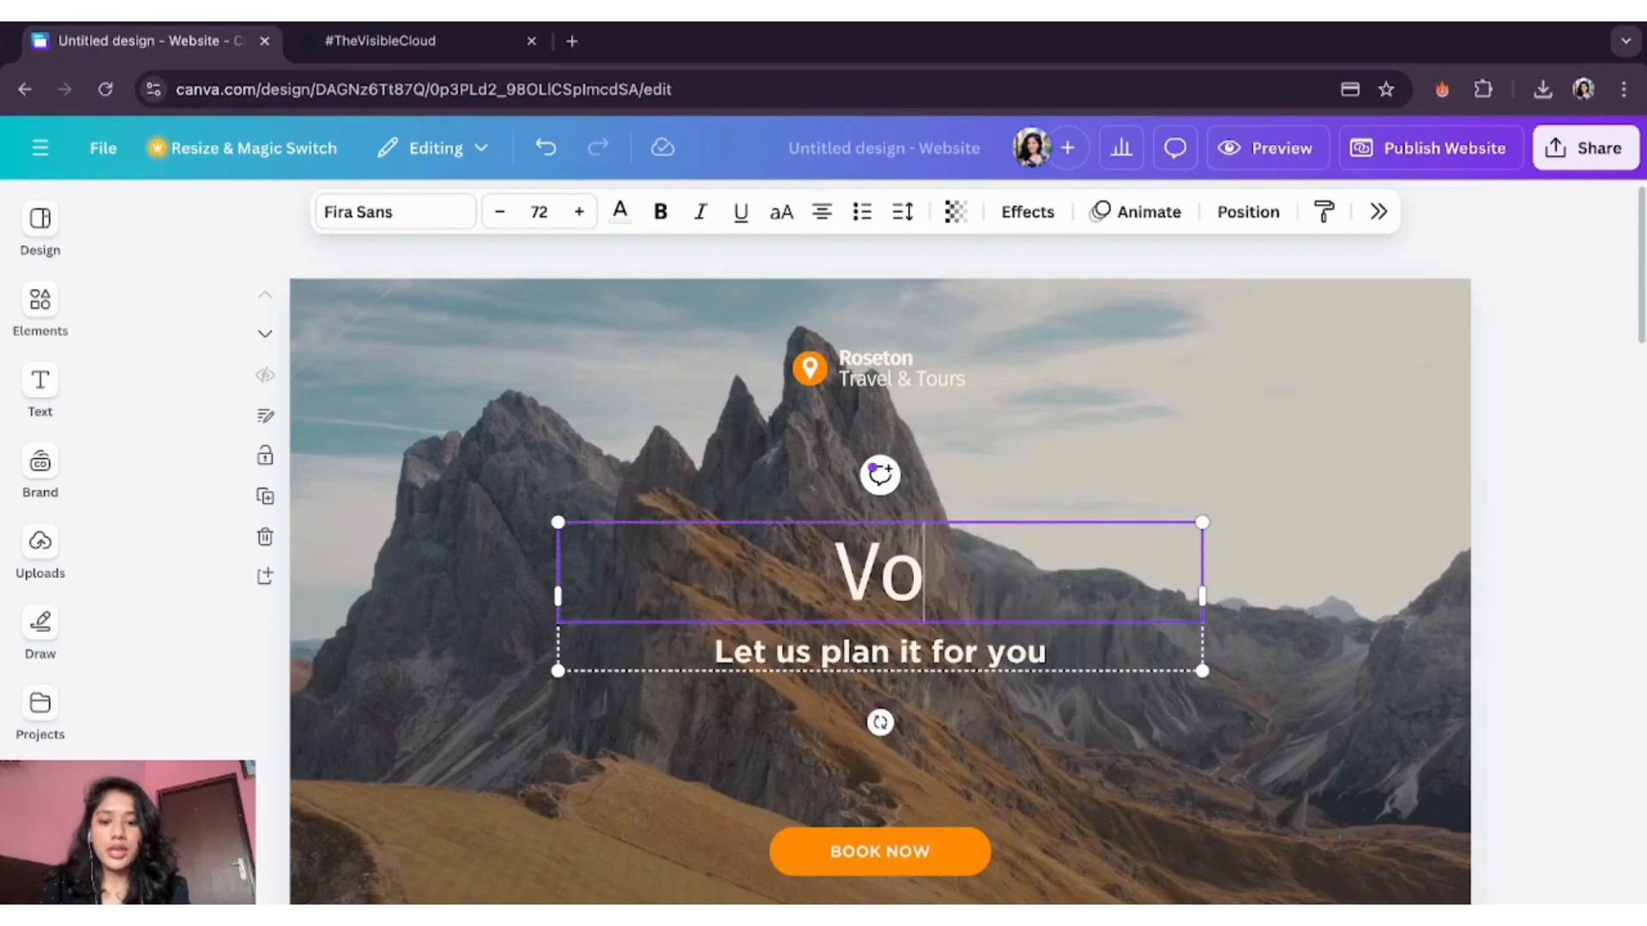
{"action": "key", "text": "BackSpace"}
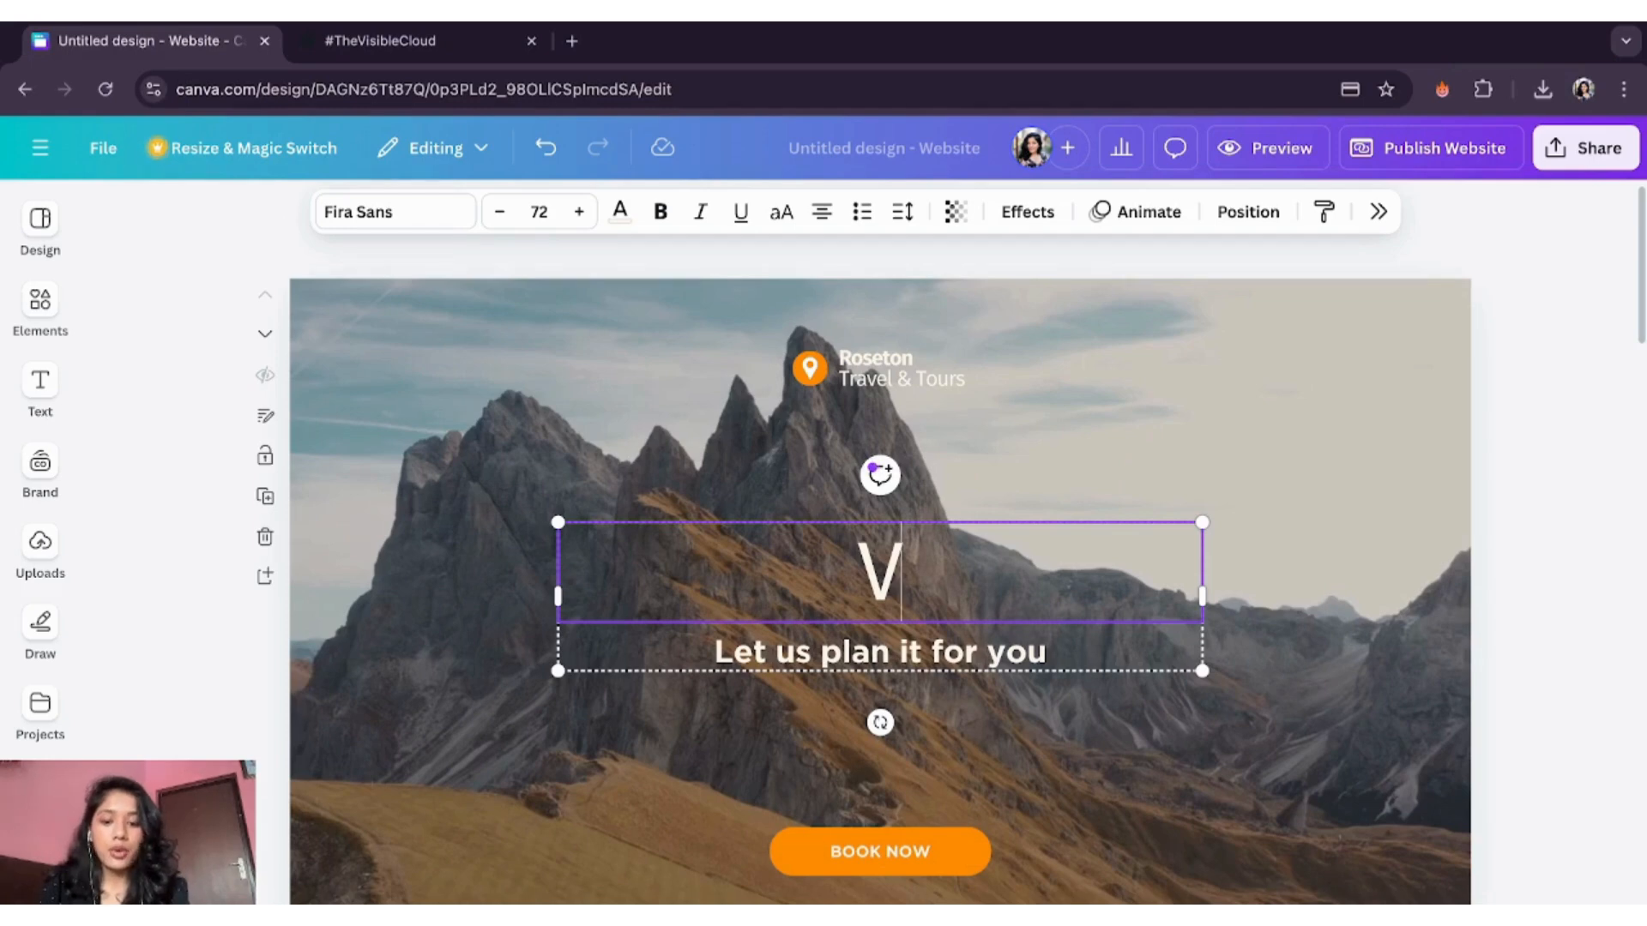
{"action": "type", "text": "O"}
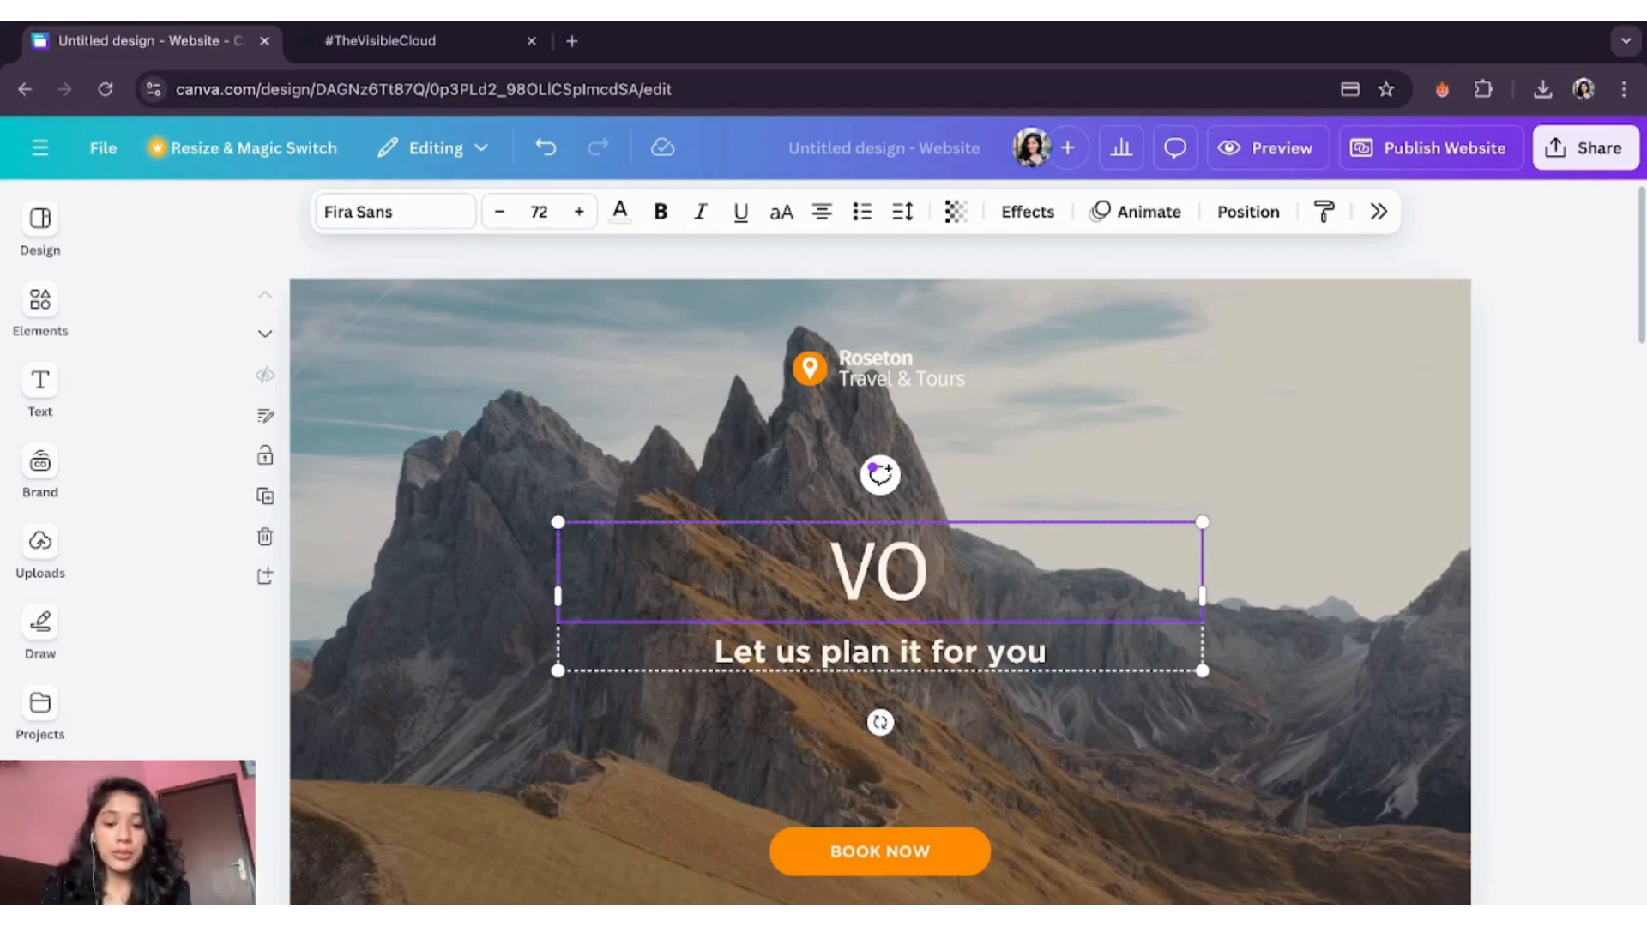
{"action": "type", "text": "YAGEDR"}
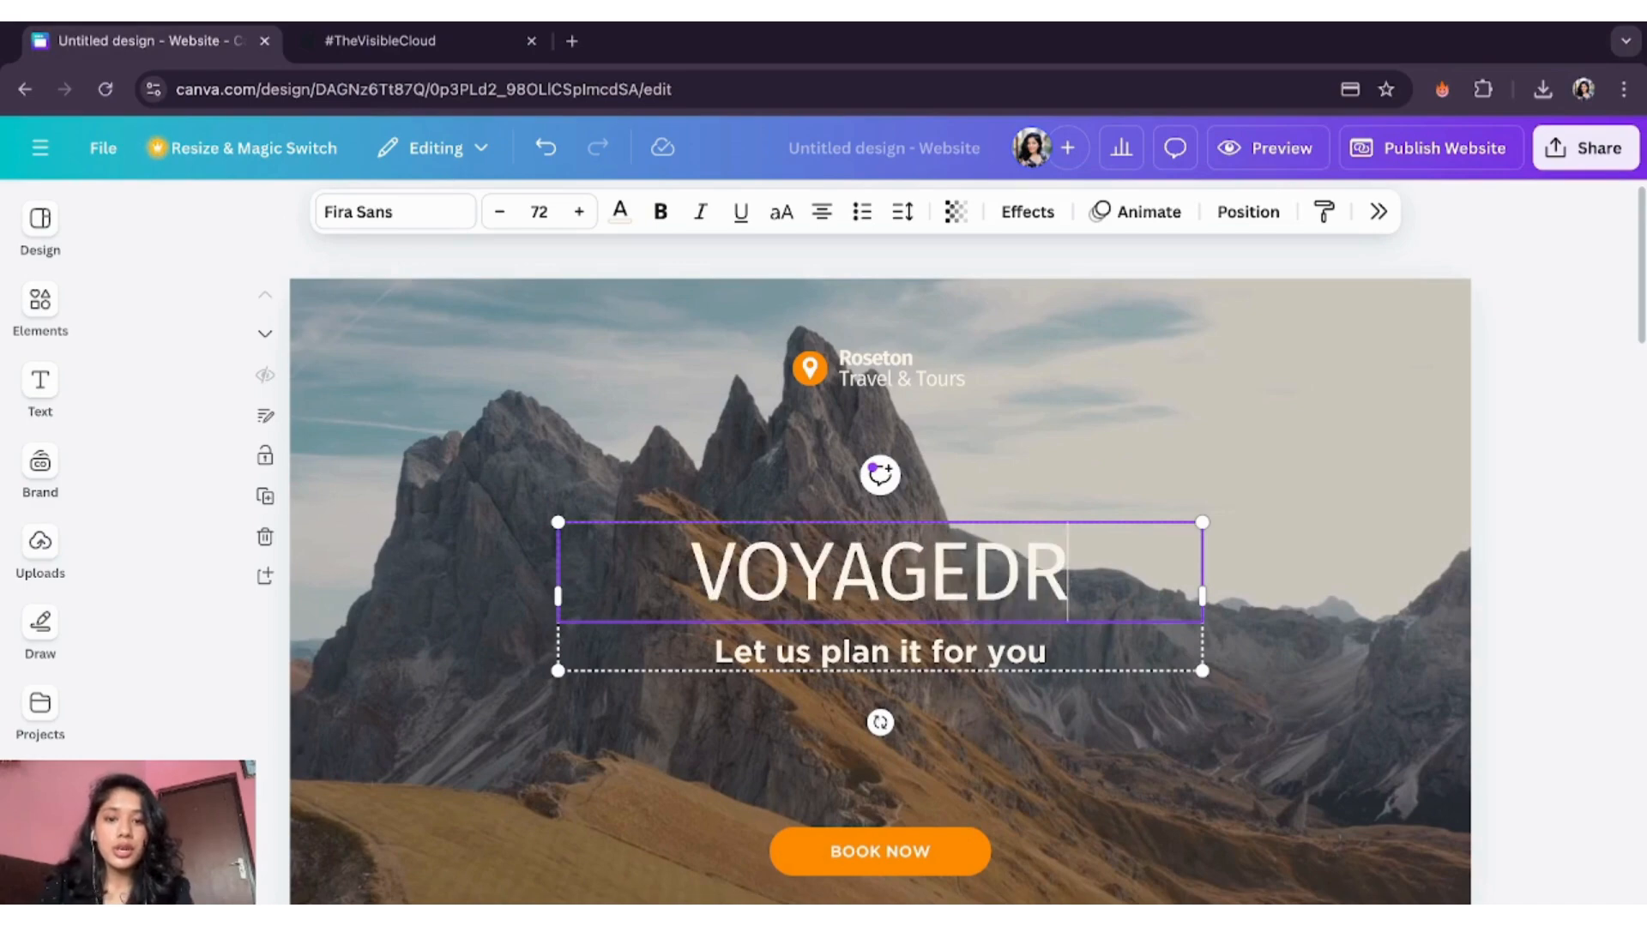
{"action": "key", "text": "BackSpace"}
{"action": "key", "text": "BackSpace"}
{"action": "type", "text": "R"}
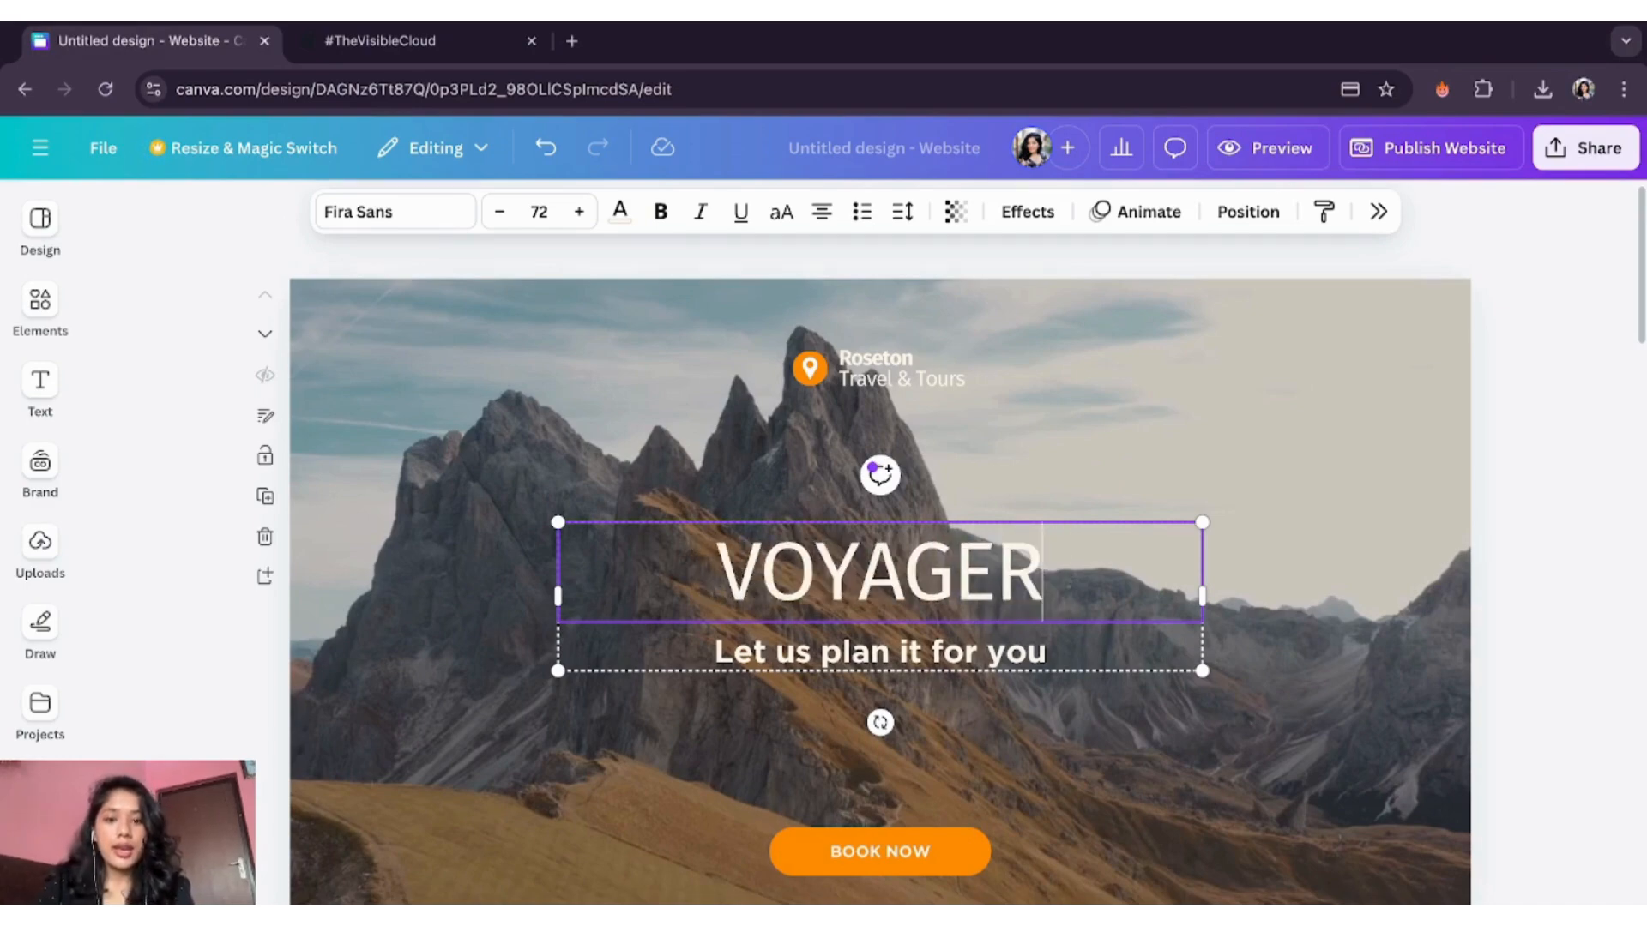
- Change the subtitle beneath the headline to 'Where People Meet Your Path'
{"action": "double_click", "coordinate": [969, 650]}
{"action": "type", "text": "Where"}
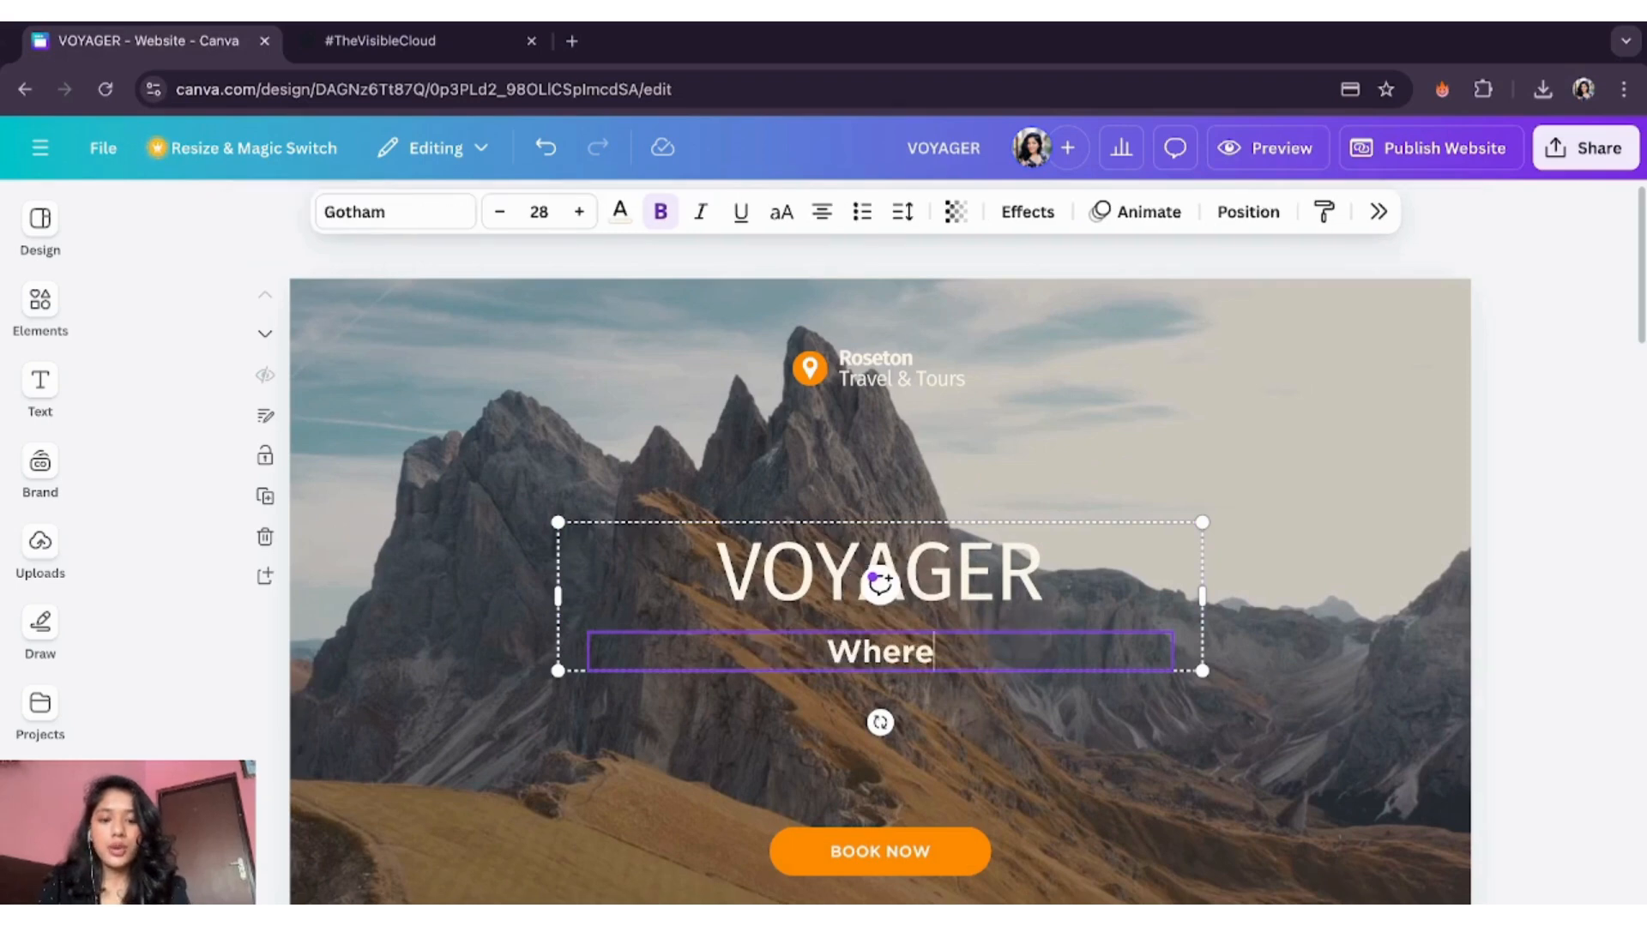
{"action": "type", "text": " People Me"}
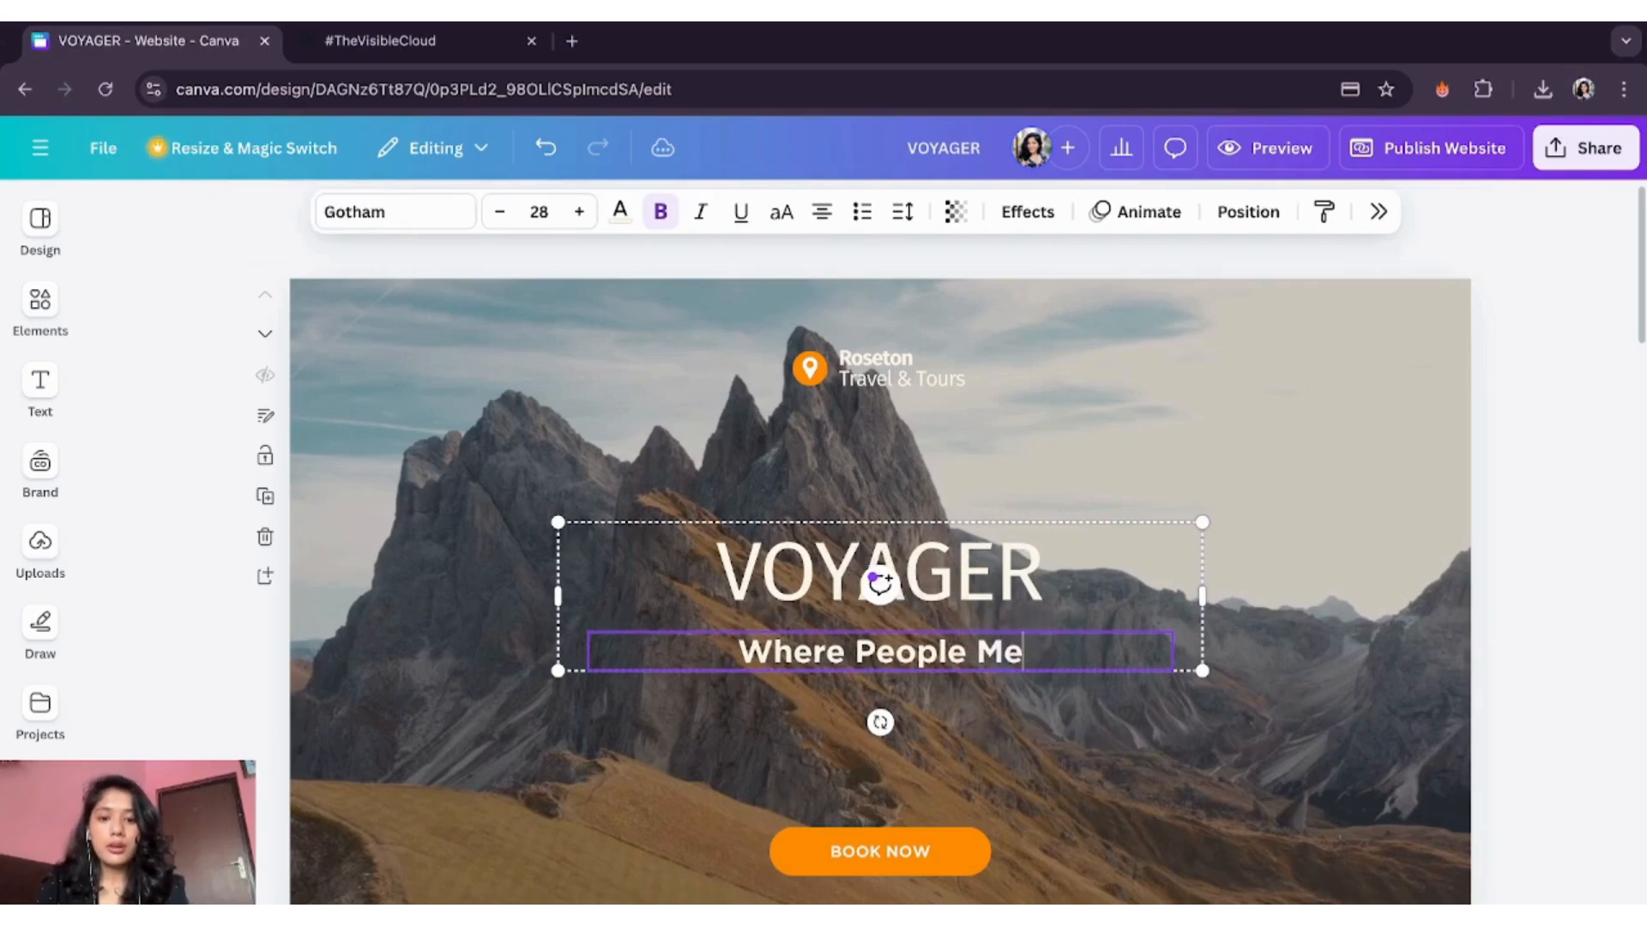
{"action": "type", "text": "et Your Path"}
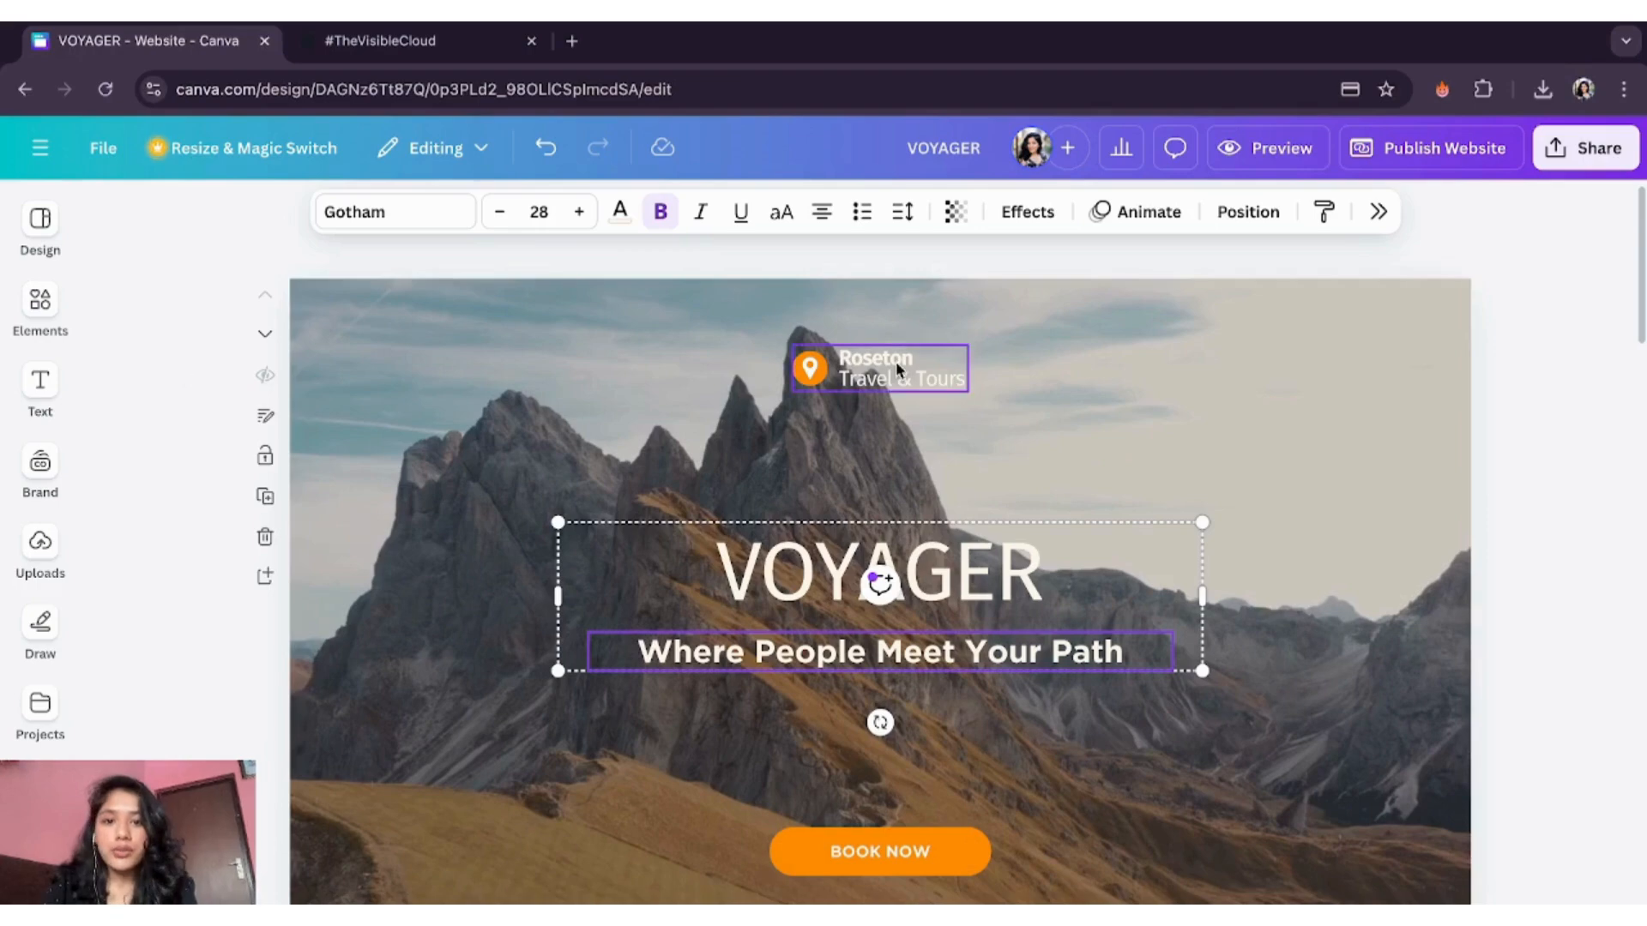
{"action": "left_click", "coordinate": [853, 378]}
- Delete the Roseton logo and place the uploaded VOYAGER logo in the hero's top-right corner
{"action": "left_click", "coordinate": [809, 368]}
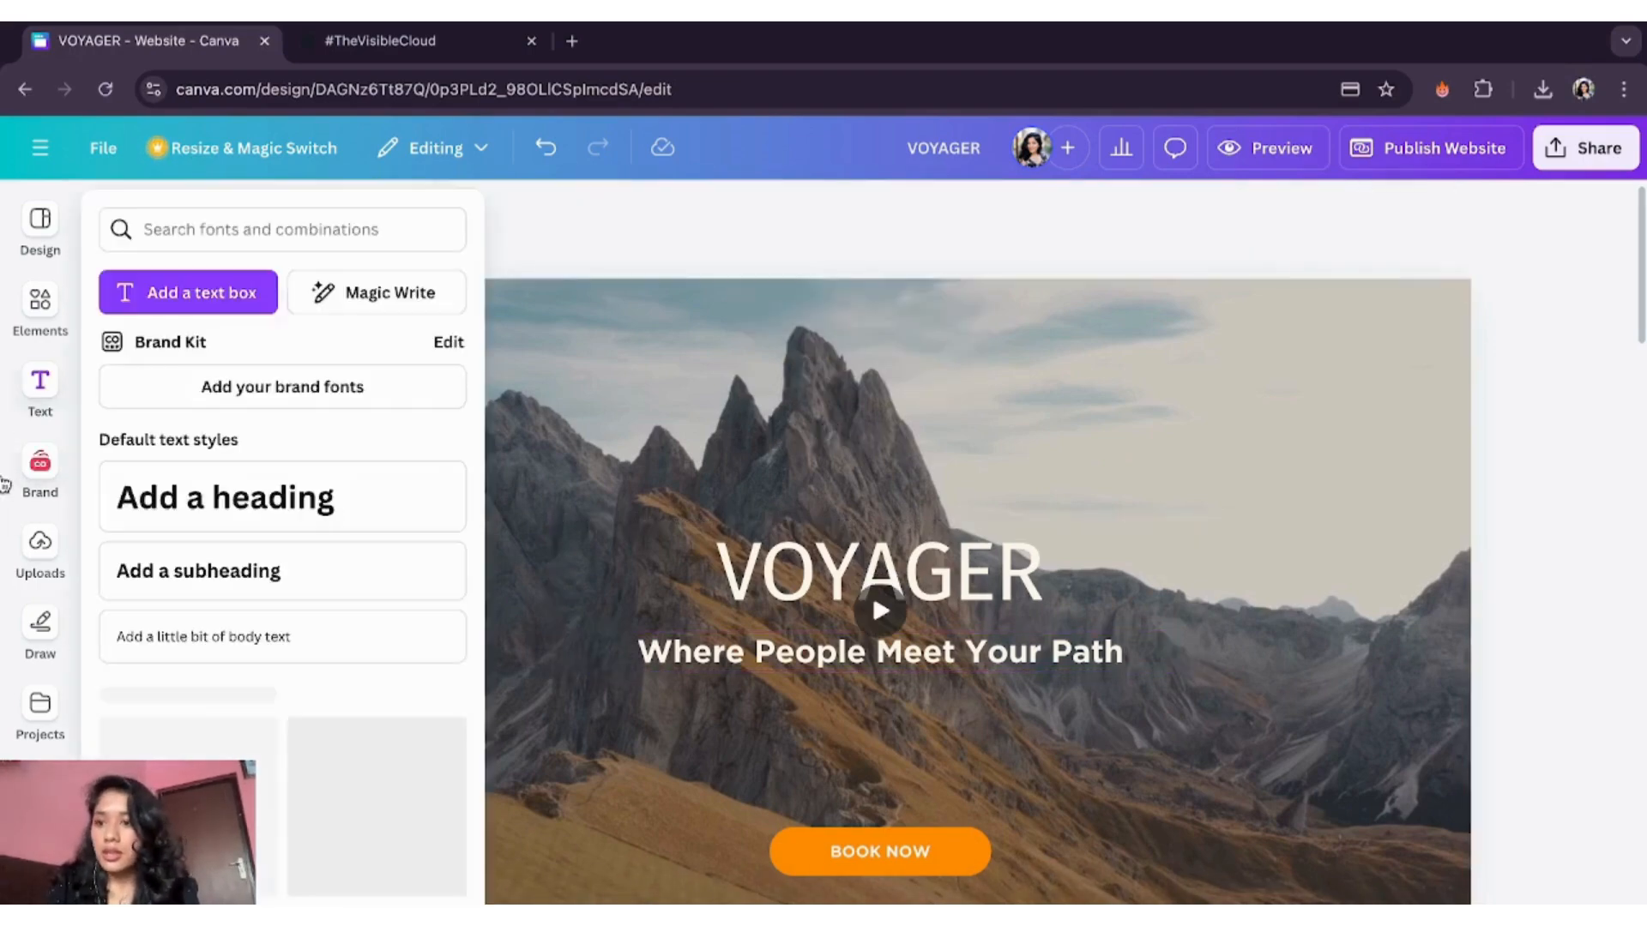
{"action": "left_click", "coordinate": [41, 549]}
{"action": "left_click_drag", "start_coordinate": [163, 721], "coordinate": [1002, 513]}
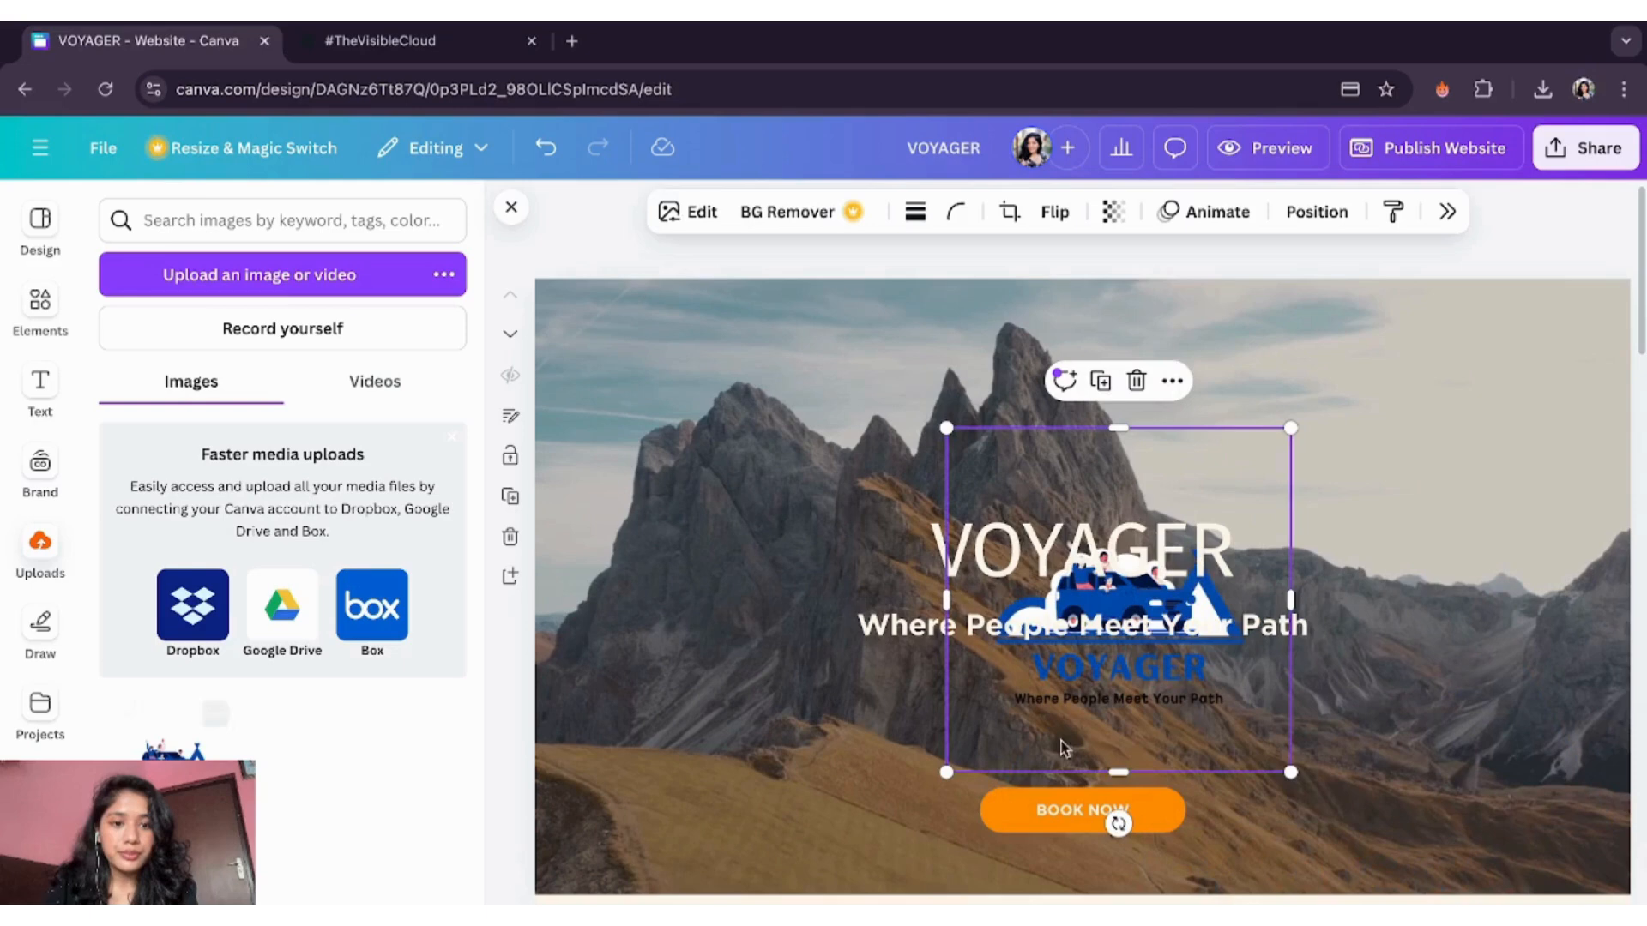
{"action": "left_click_drag", "start_coordinate": [1130, 701], "coordinate": [1458, 508]}
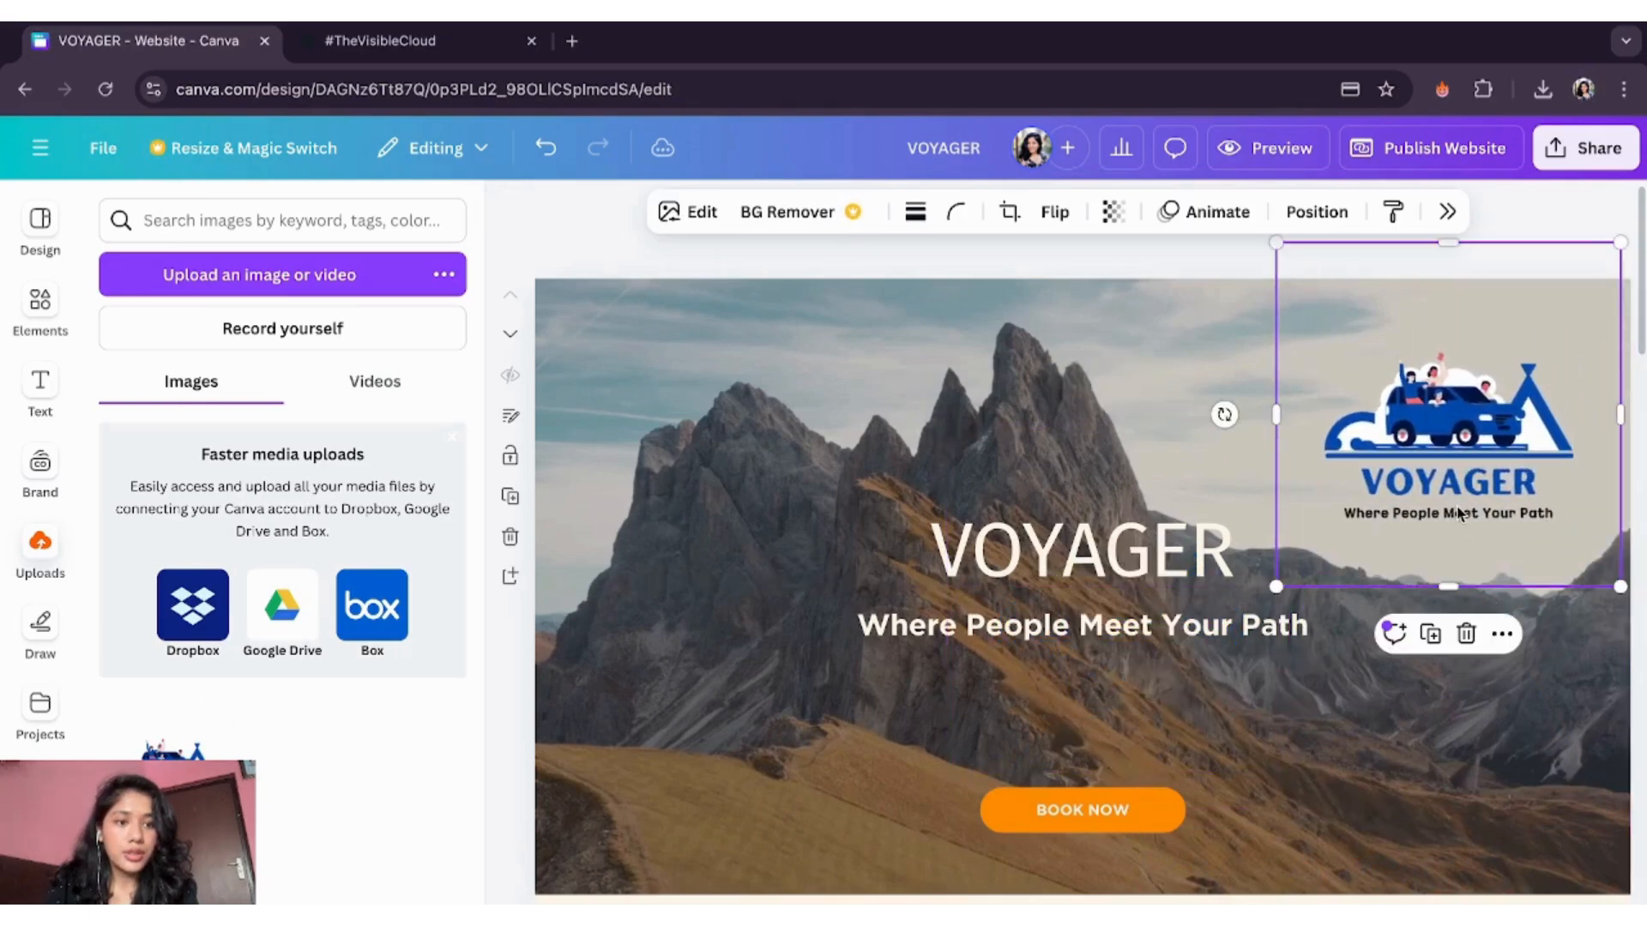
{"action": "left_click", "coordinate": [1077, 806]}
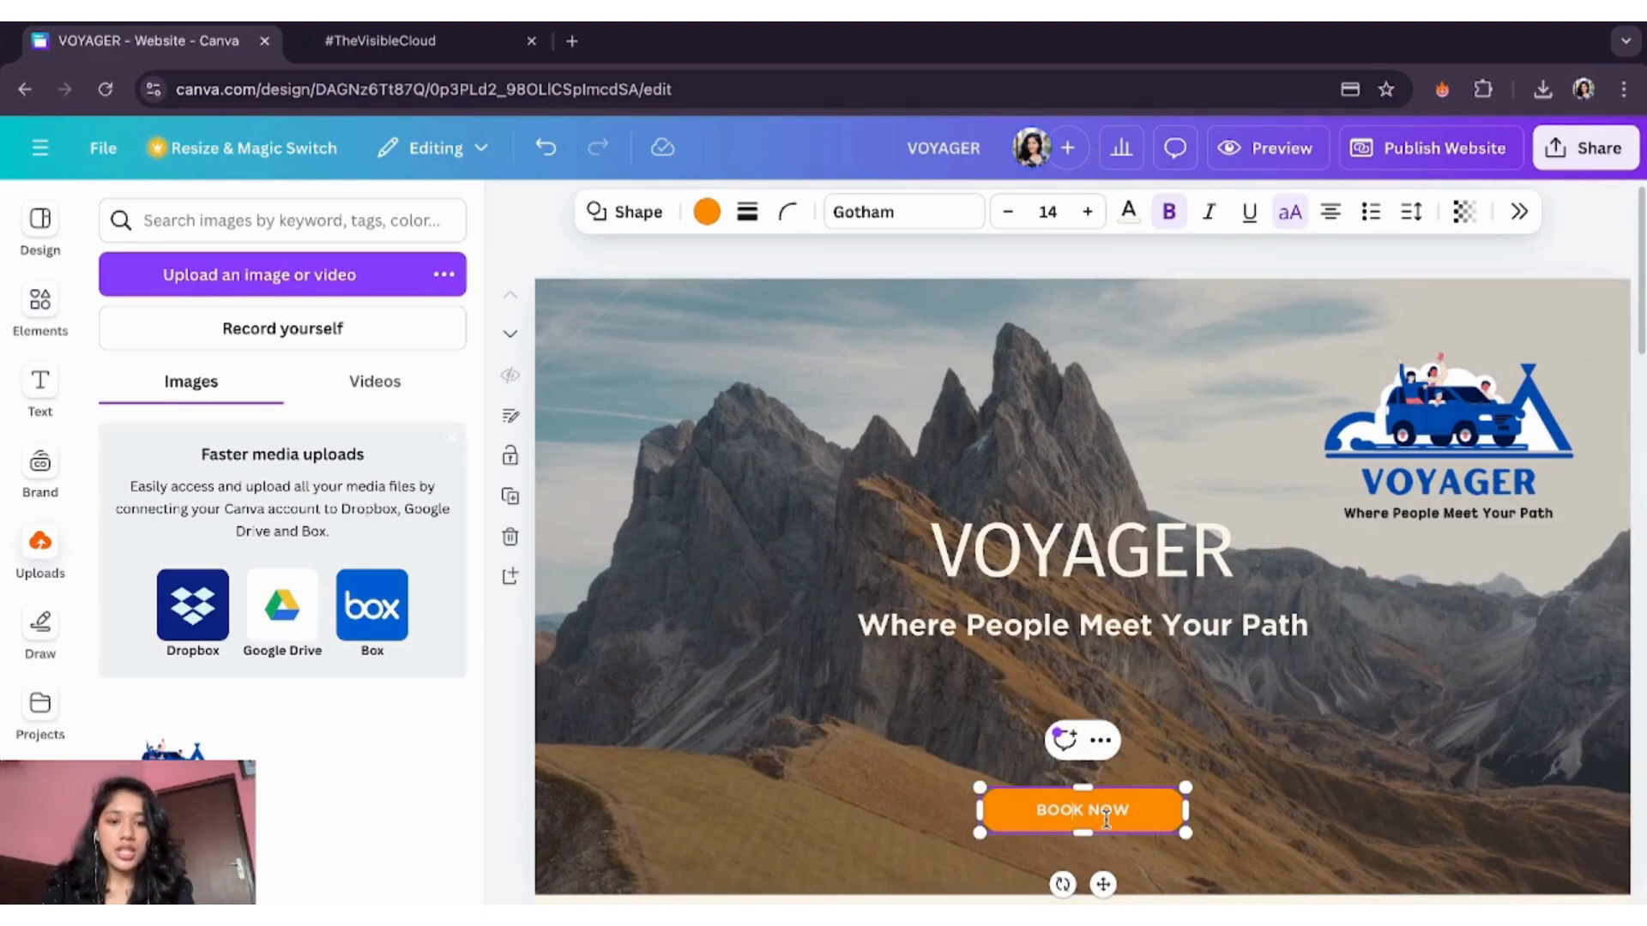
- Rename the BOOK NOW button to FIND A FRIEND! and colour it blue
{"action": "triple_click", "coordinate": [1099, 817]}
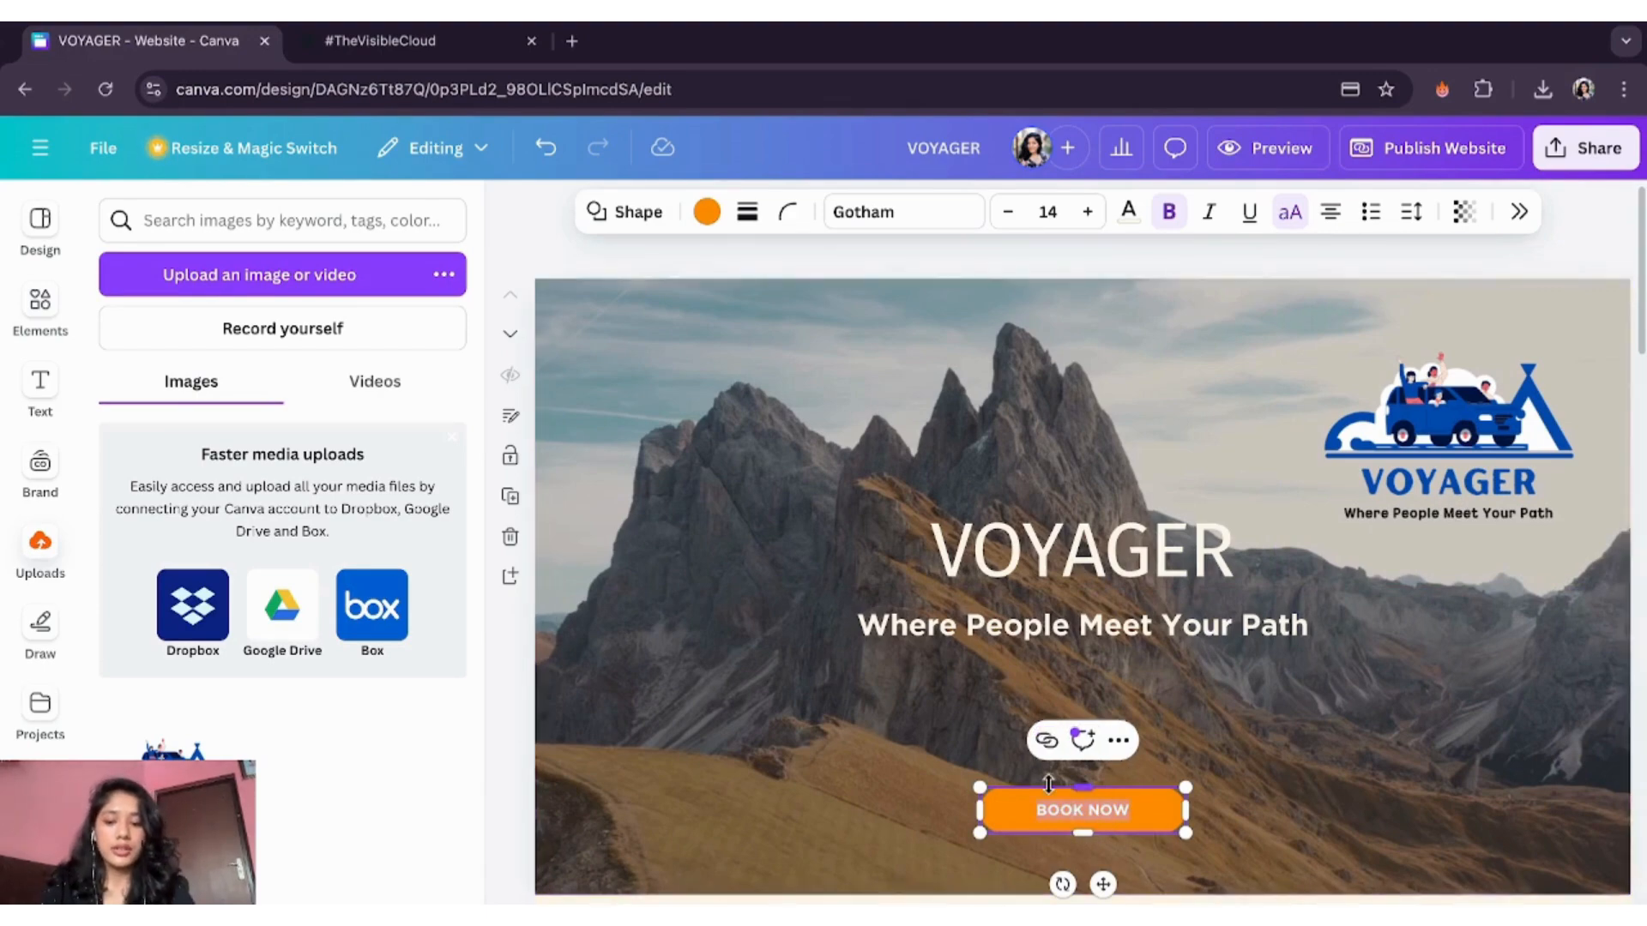
{"action": "type", "text": "FI"}
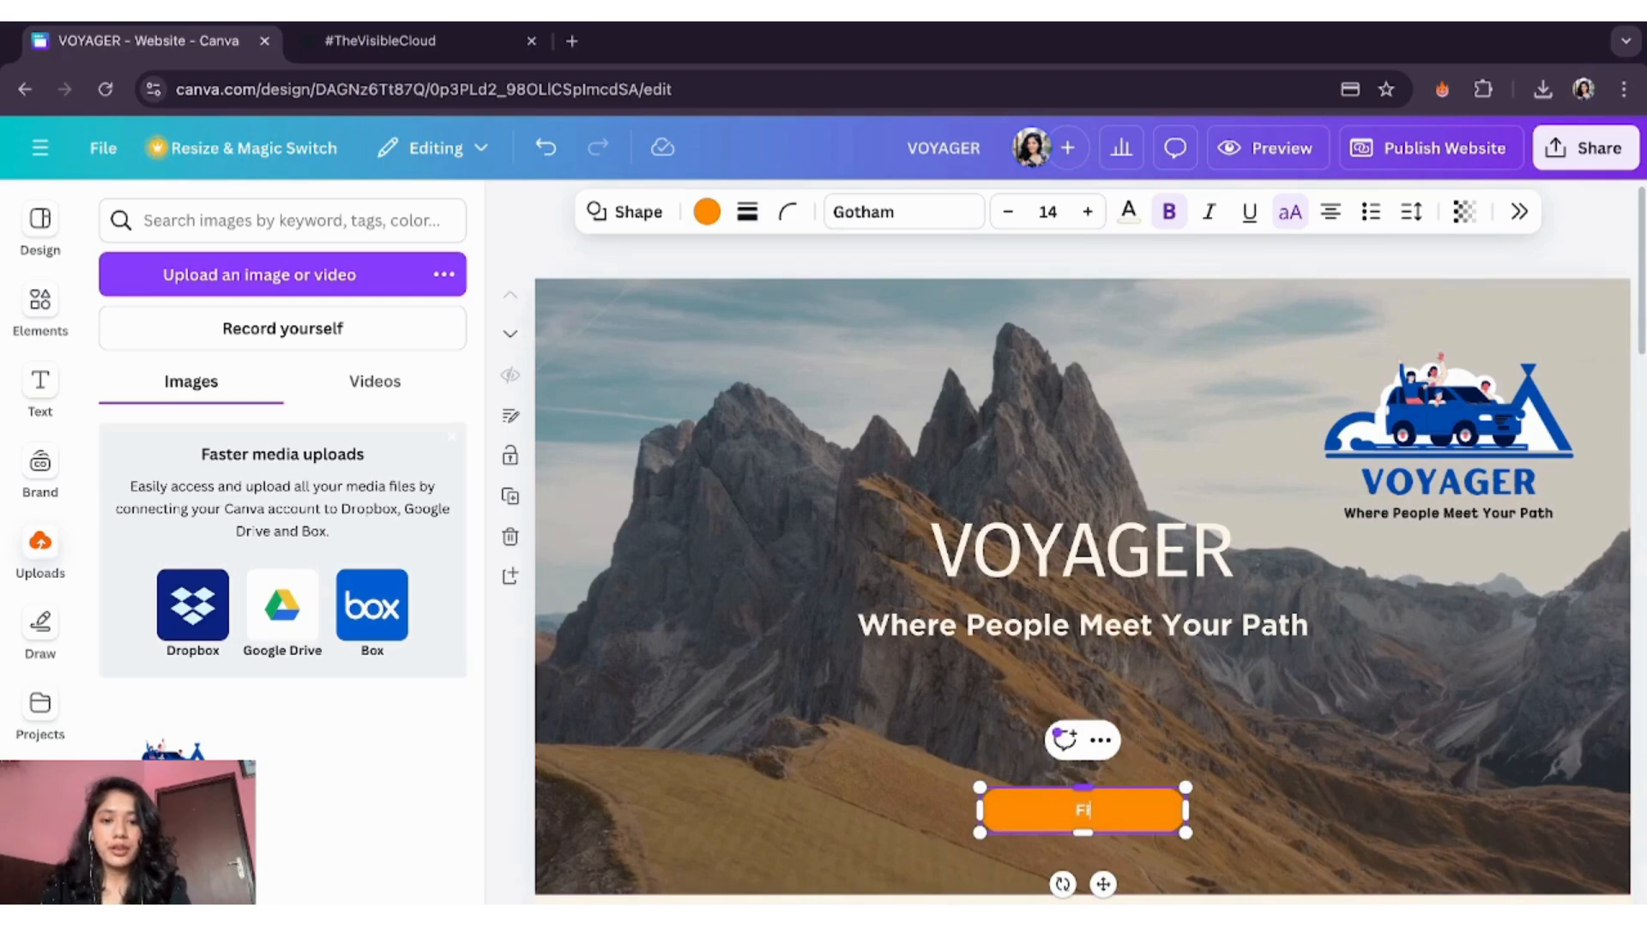
{"action": "type", "text": "ND A FRIEND!"}
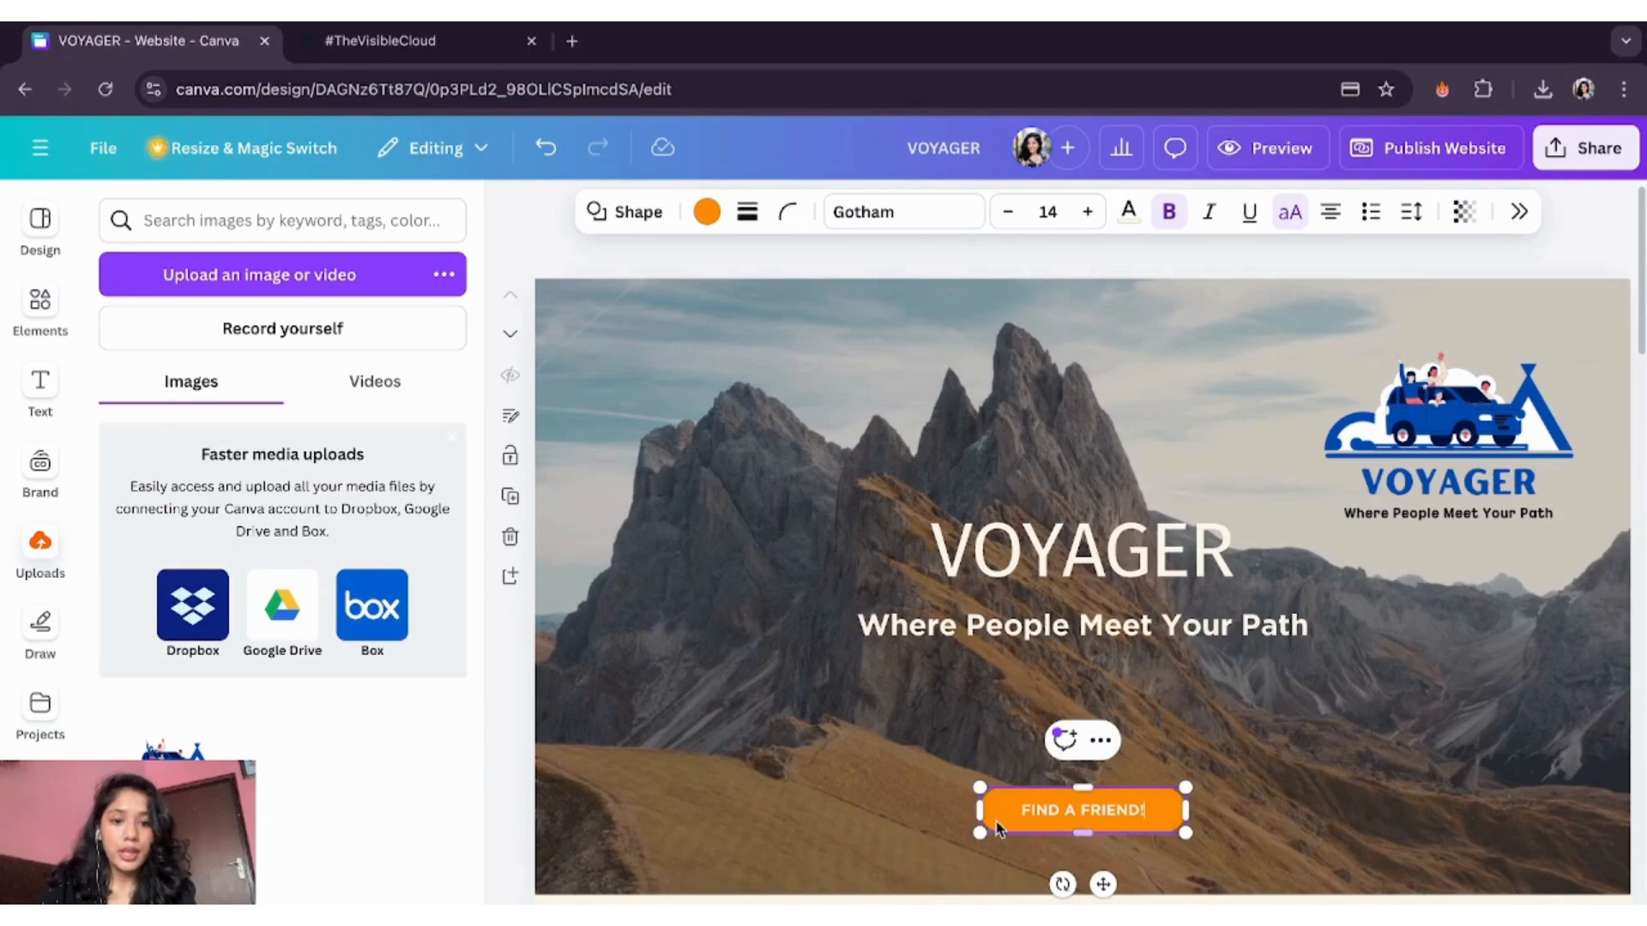
{"action": "left_click", "coordinate": [705, 212]}
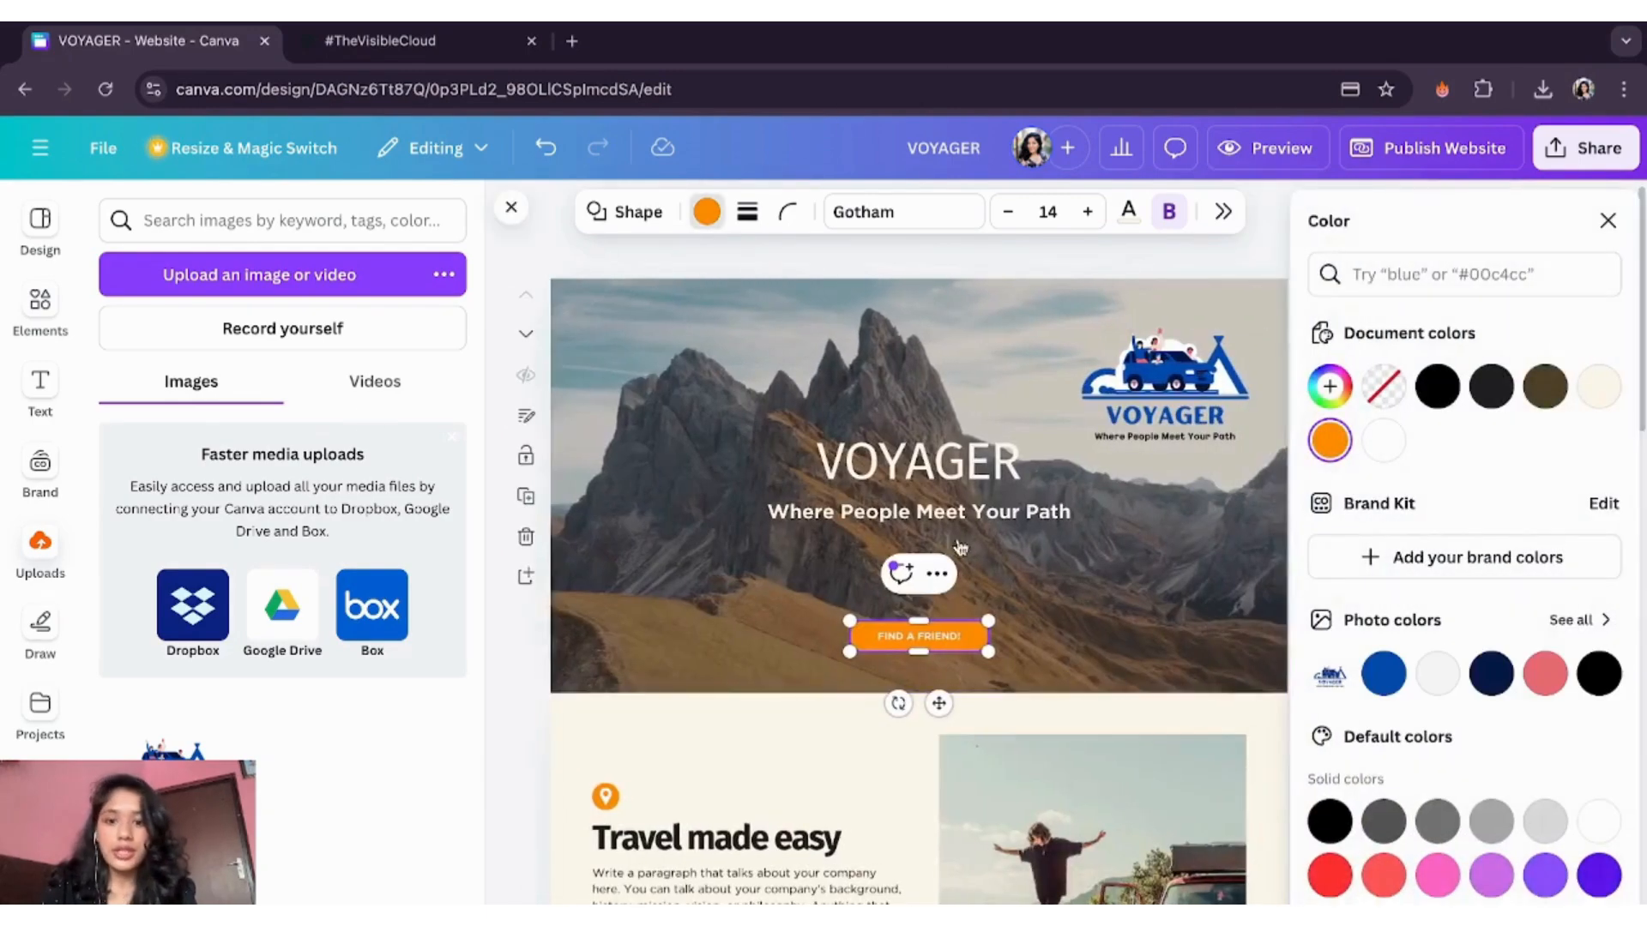
{"action": "left_click", "coordinate": [1383, 682]}
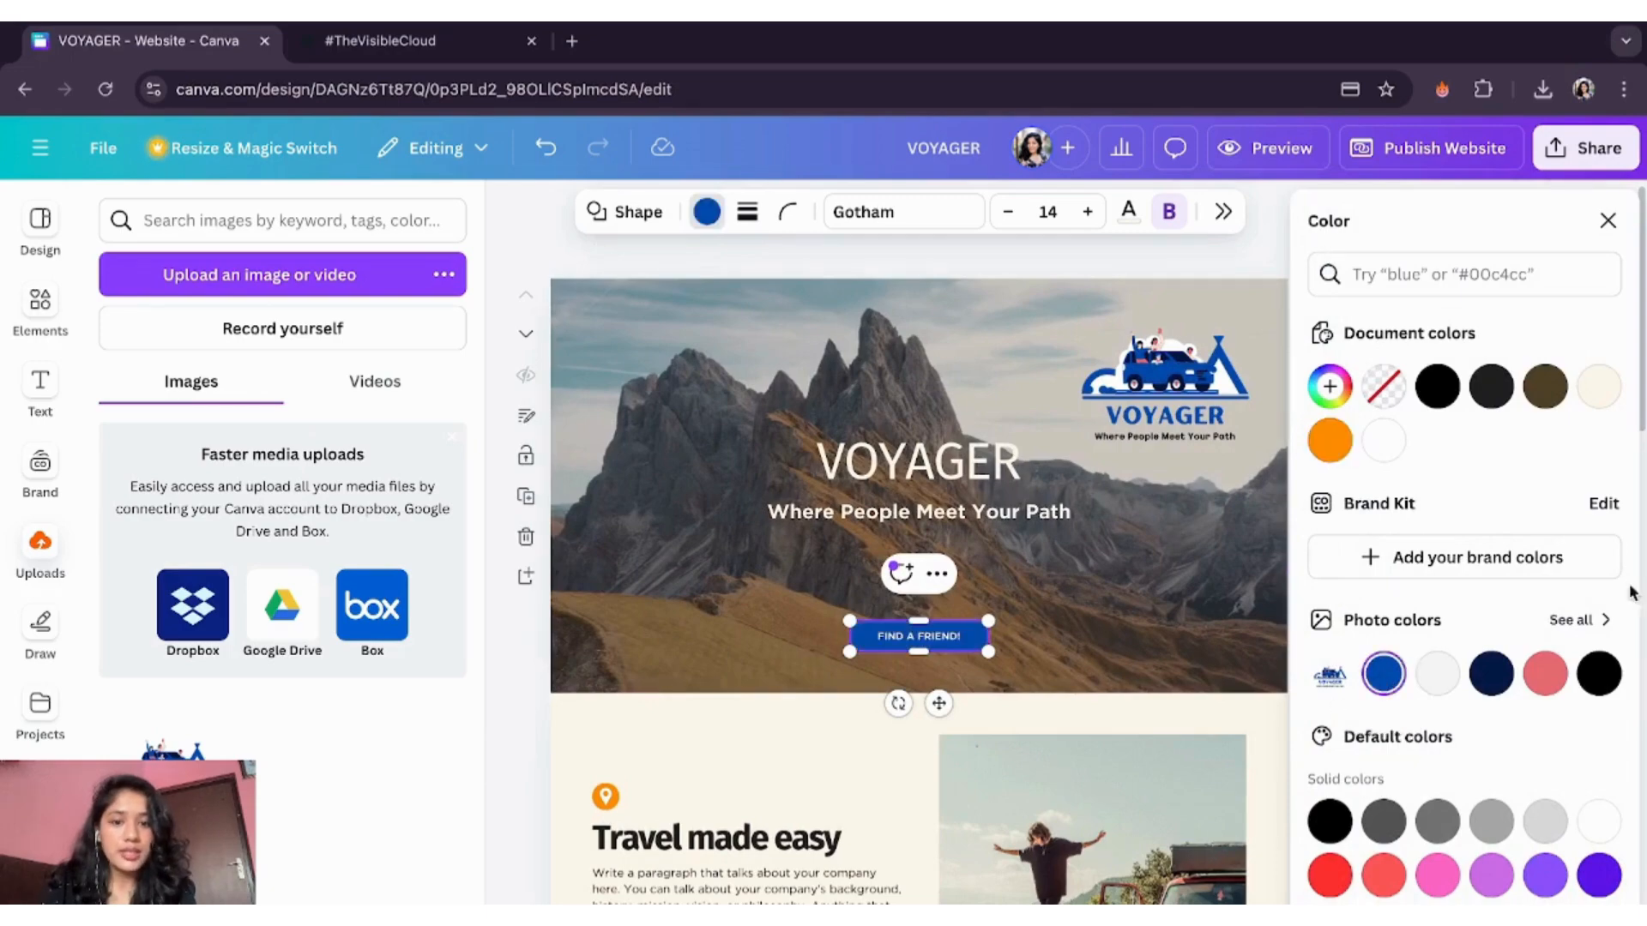
{"action": "left_click", "coordinate": [1606, 221]}
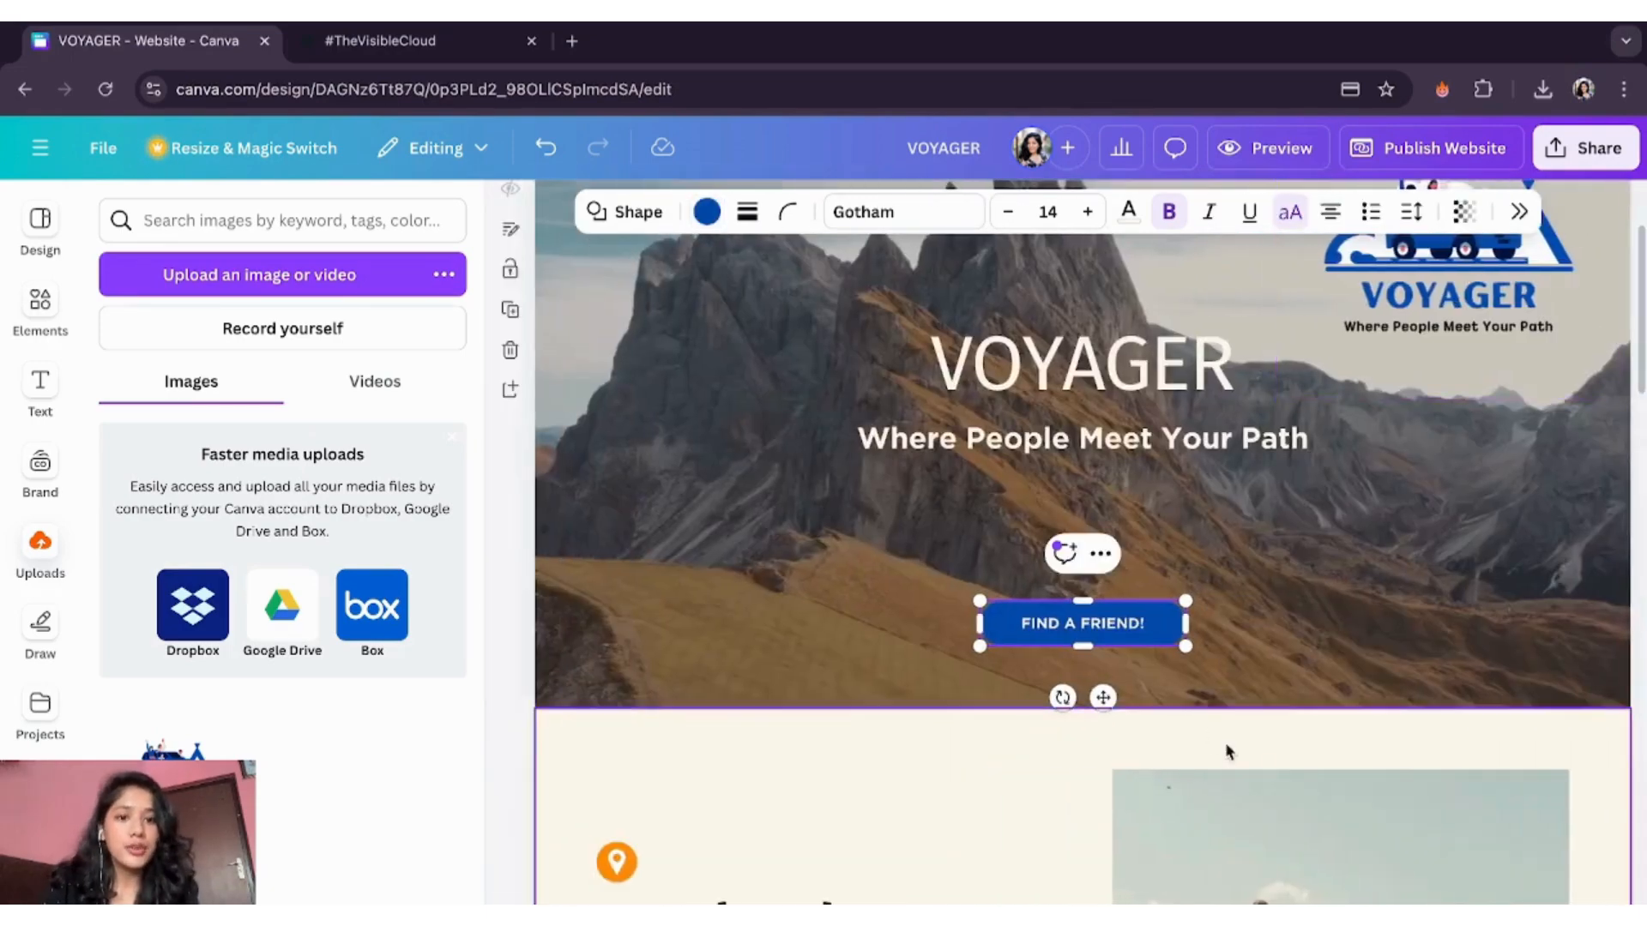
- Recolour the LATEST PROMOS button to blue #034aac, replacing the orange across all pages
{"action": "scroll", "coordinate": [1220, 754], "scroll_direction": "down", "scroll_amount": 5}
{"action": "scroll", "coordinate": [1220, 754], "scroll_direction": "down", "scroll_amount": 1}
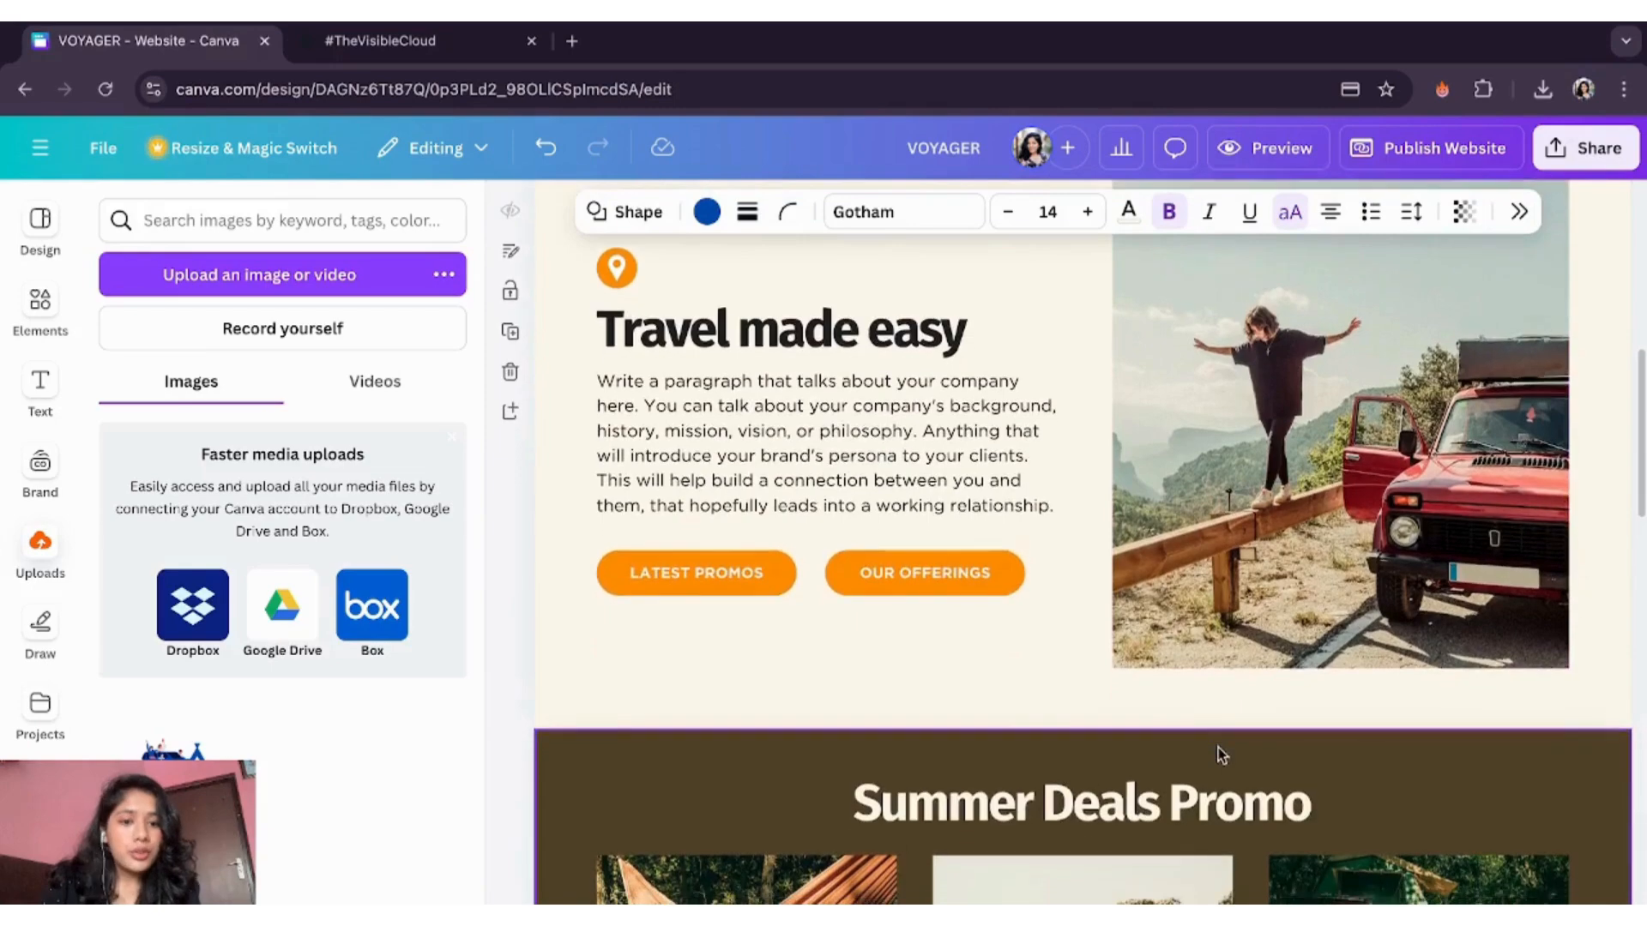
{"action": "left_click", "coordinate": [775, 549]}
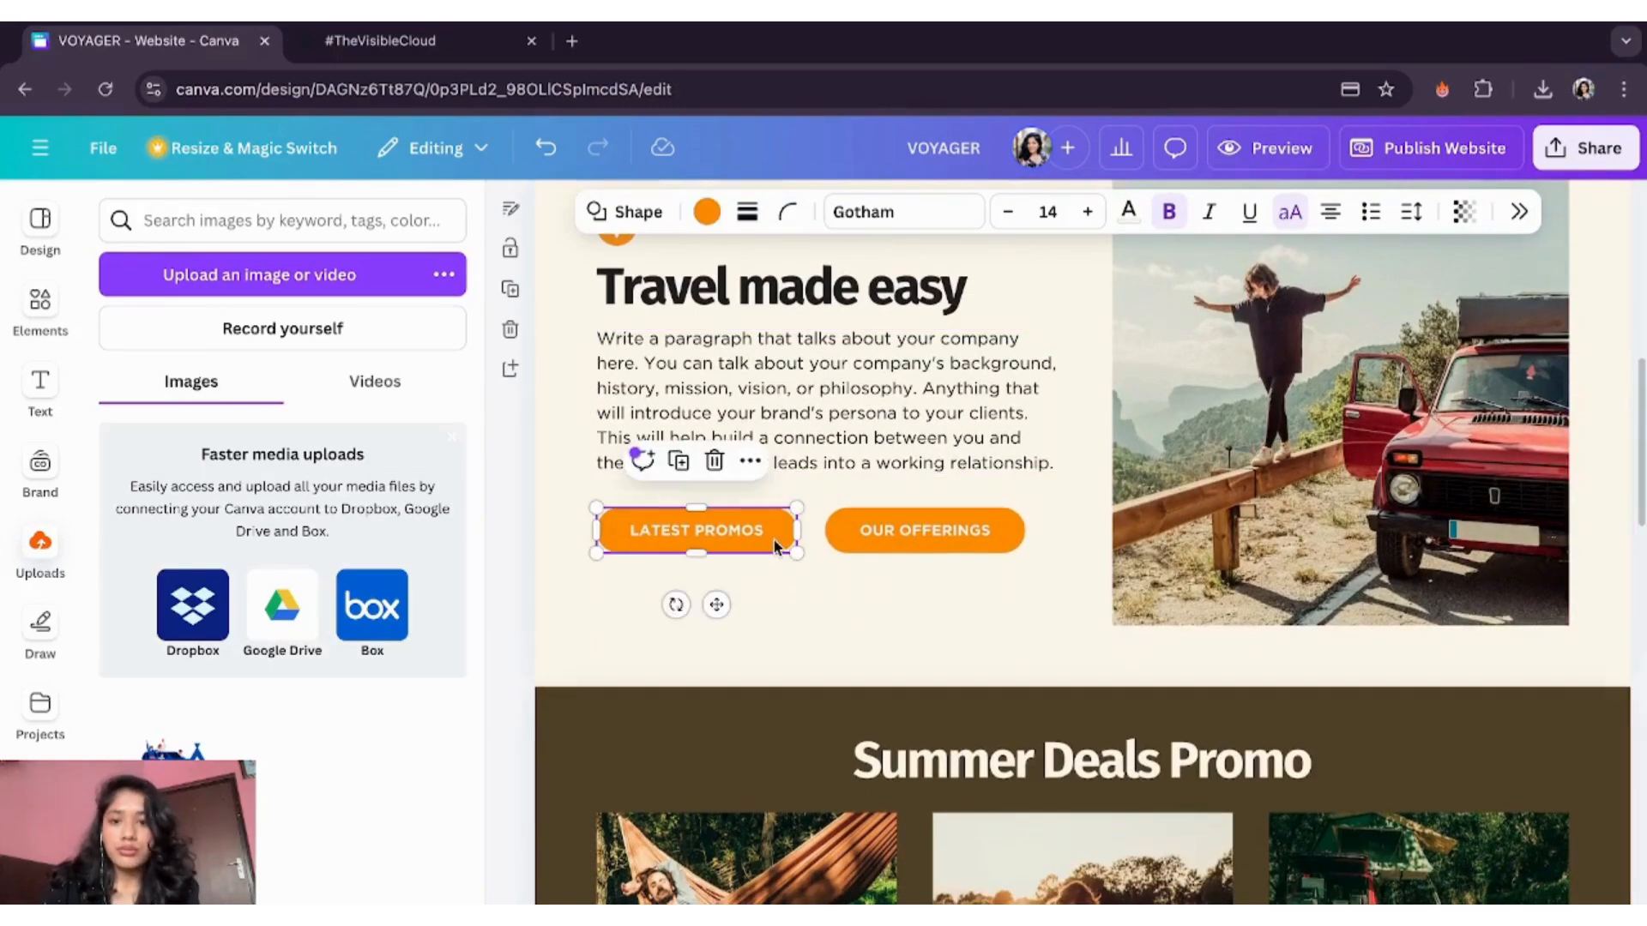
{"action": "left_click", "coordinate": [707, 216]}
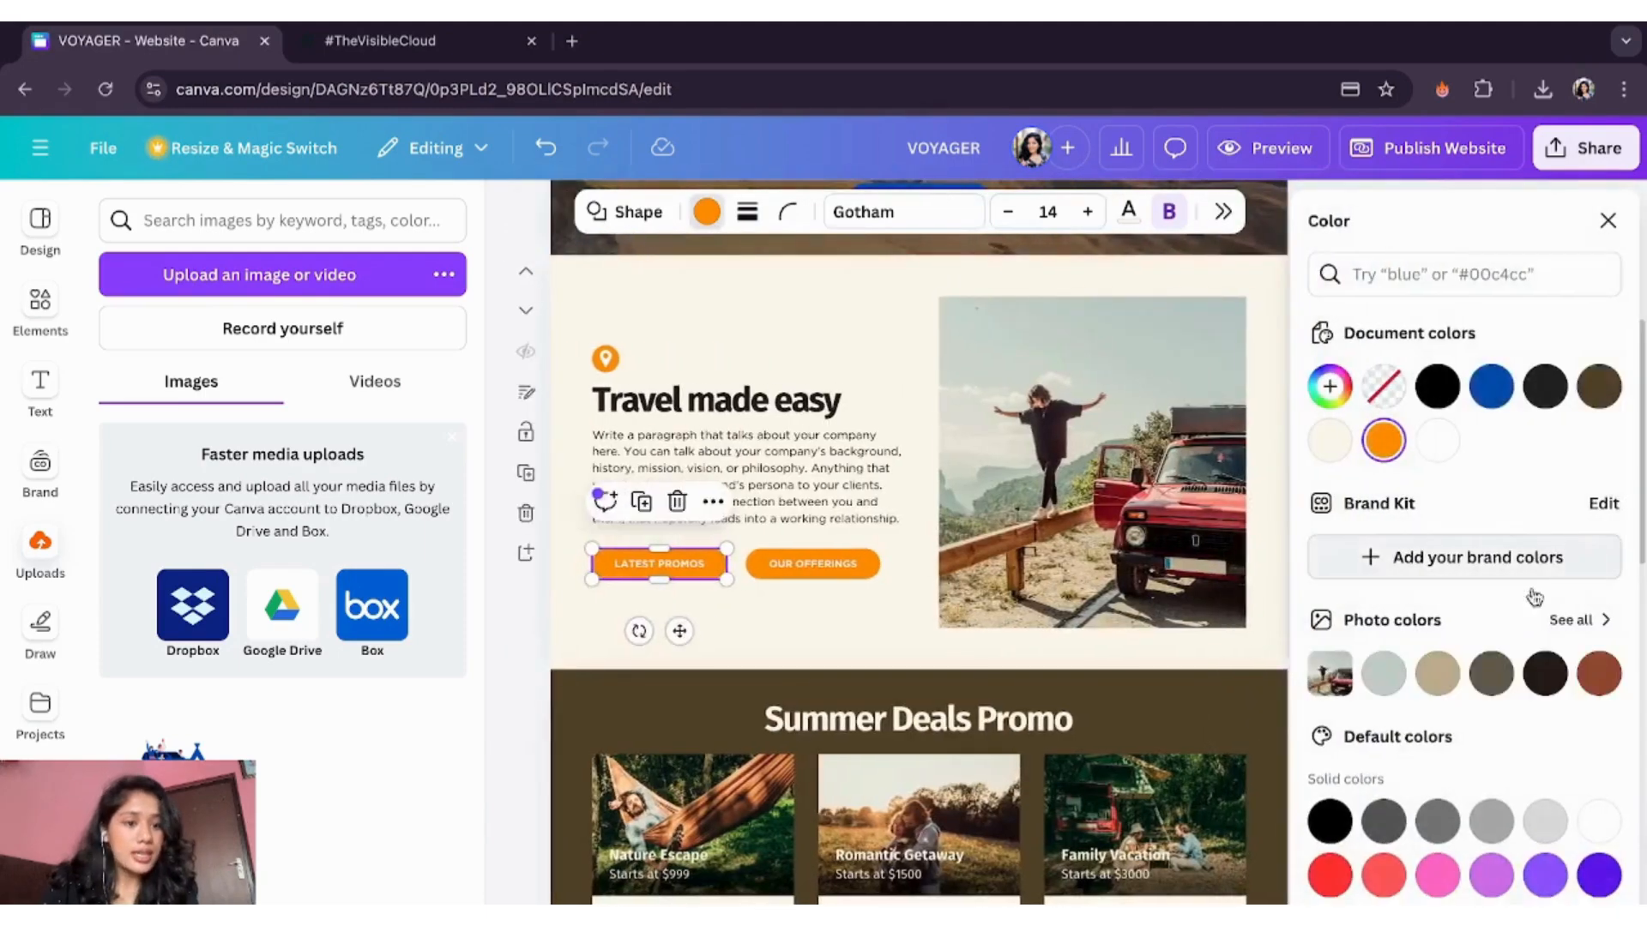
{"action": "left_click", "coordinate": [1491, 396]}
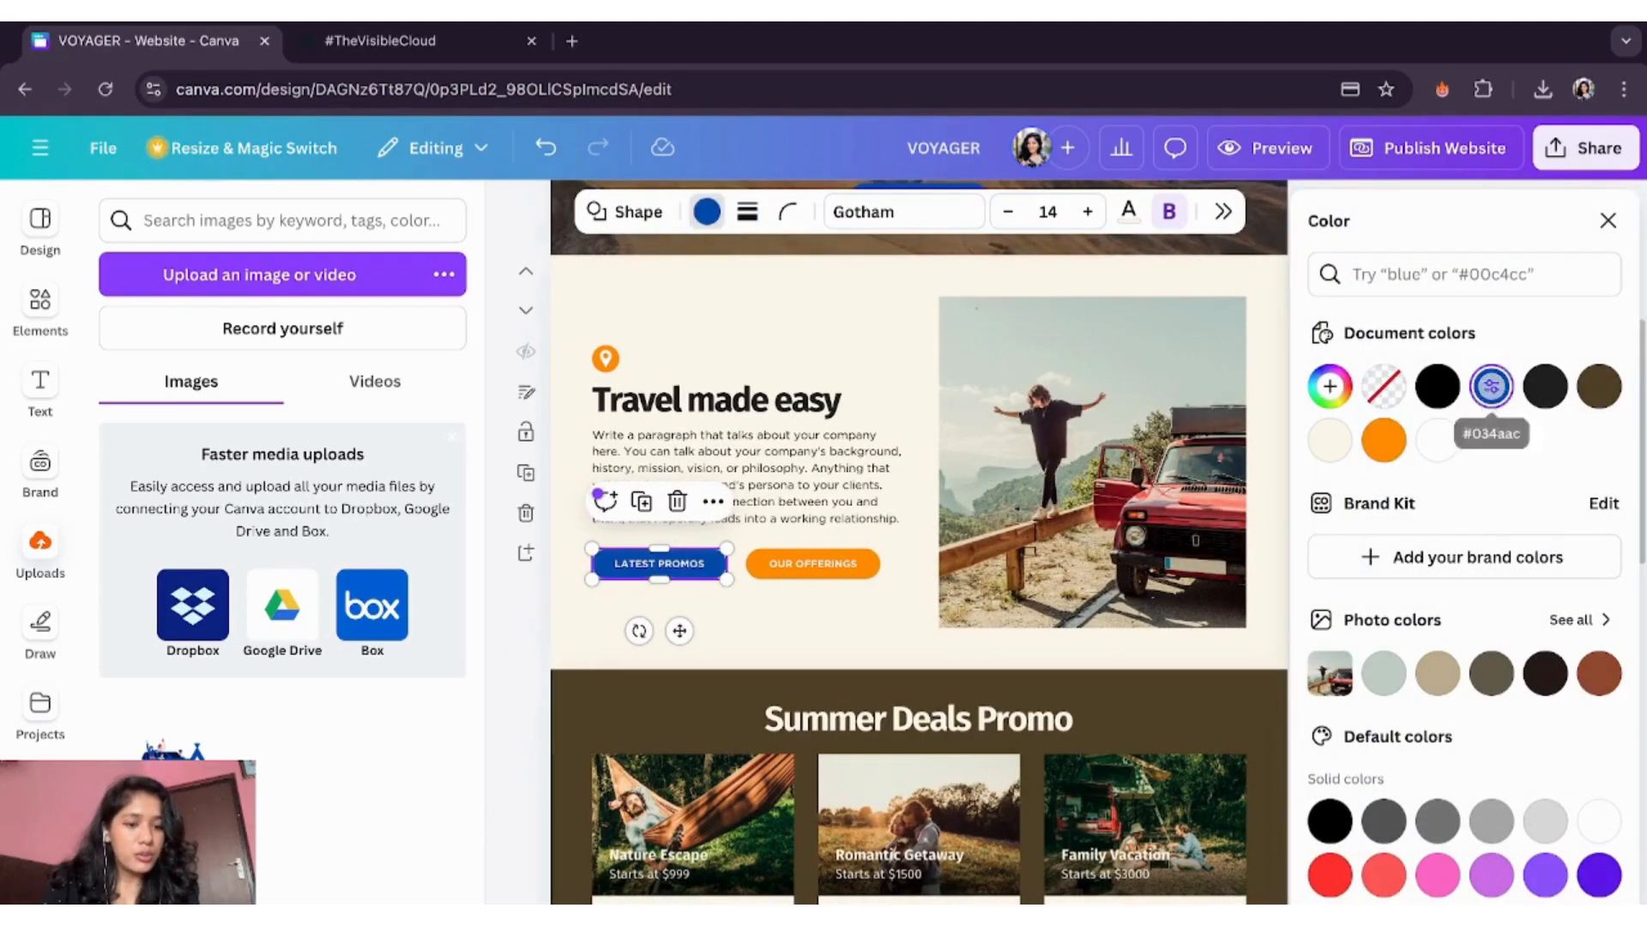
{"action": "left_click", "coordinate": [1464, 914]}
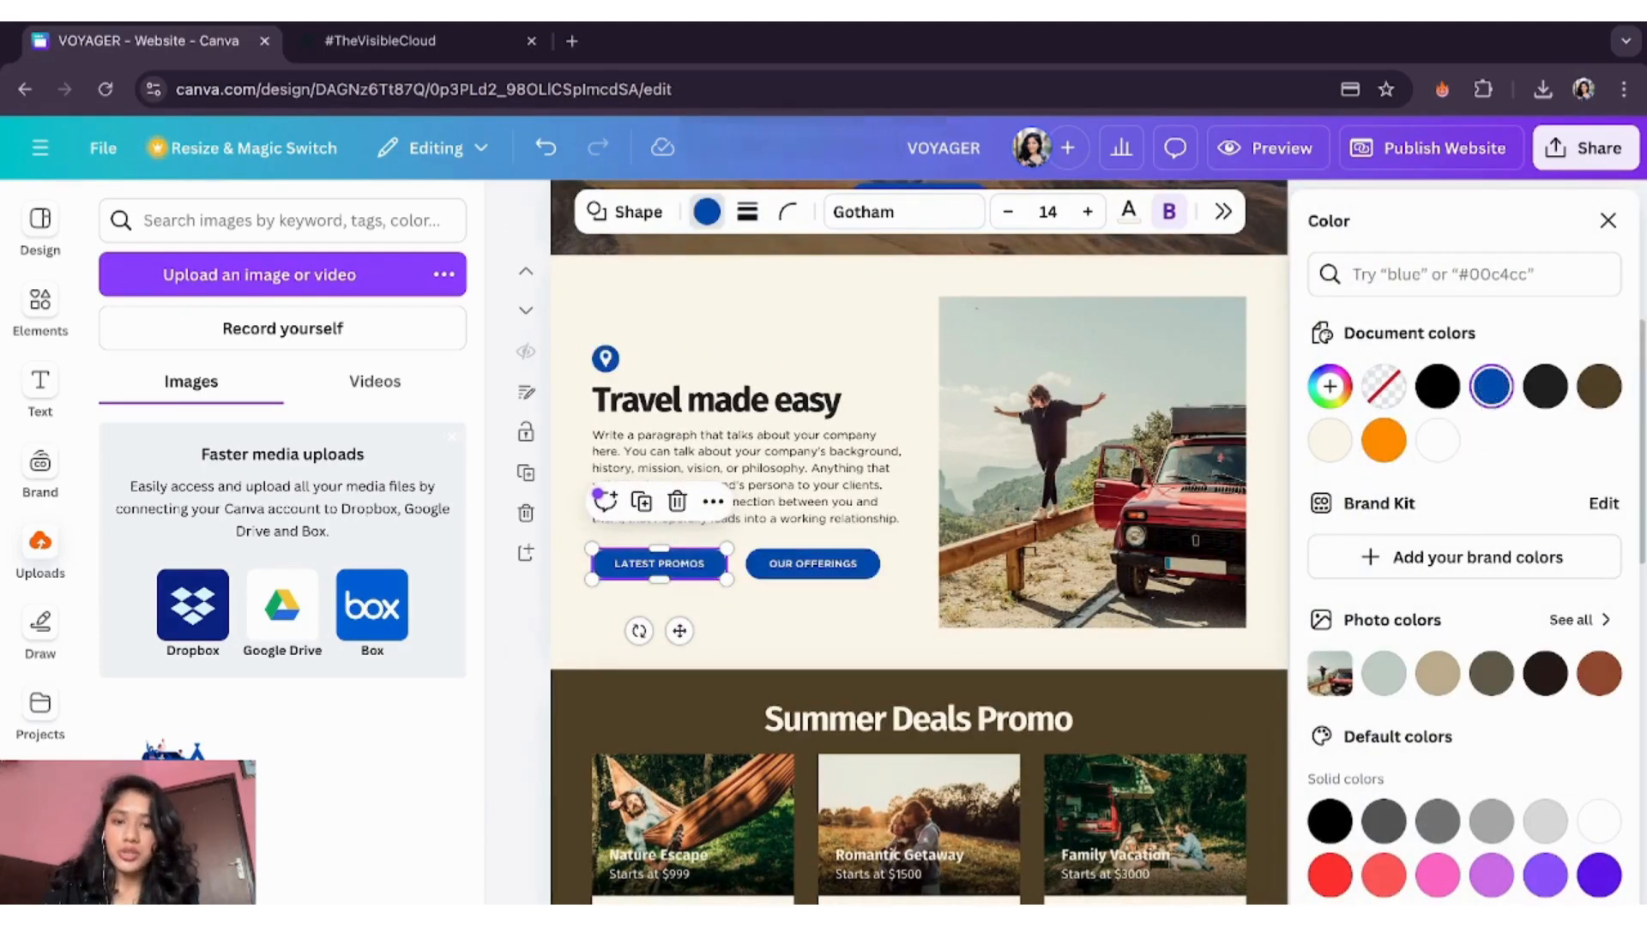
{"action": "left_click", "coordinate": [1608, 221]}
{"action": "scroll", "coordinate": [1186, 650], "scroll_direction": "down", "scroll_amount": 3}
{"action": "scroll", "coordinate": [1186, 651], "scroll_direction": "down", "scroll_amount": 10}
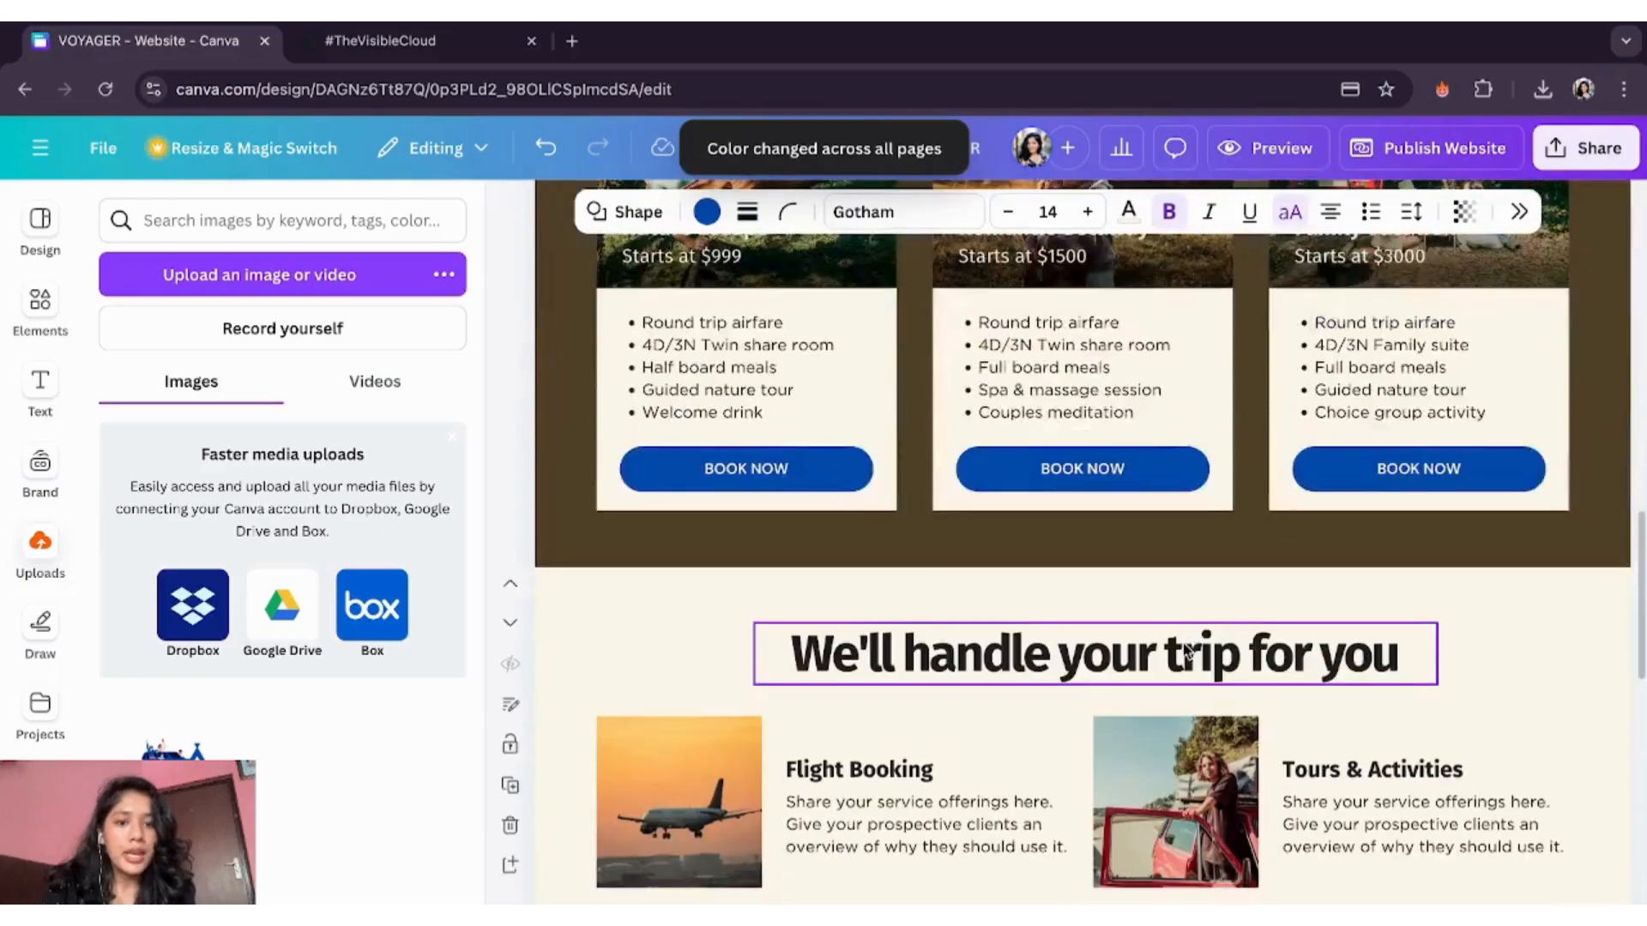
{"action": "scroll", "coordinate": [1186, 650], "scroll_direction": "up", "scroll_amount": 5}
{"action": "scroll", "coordinate": [1185, 650], "scroll_direction": "up", "scroll_amount": 10}
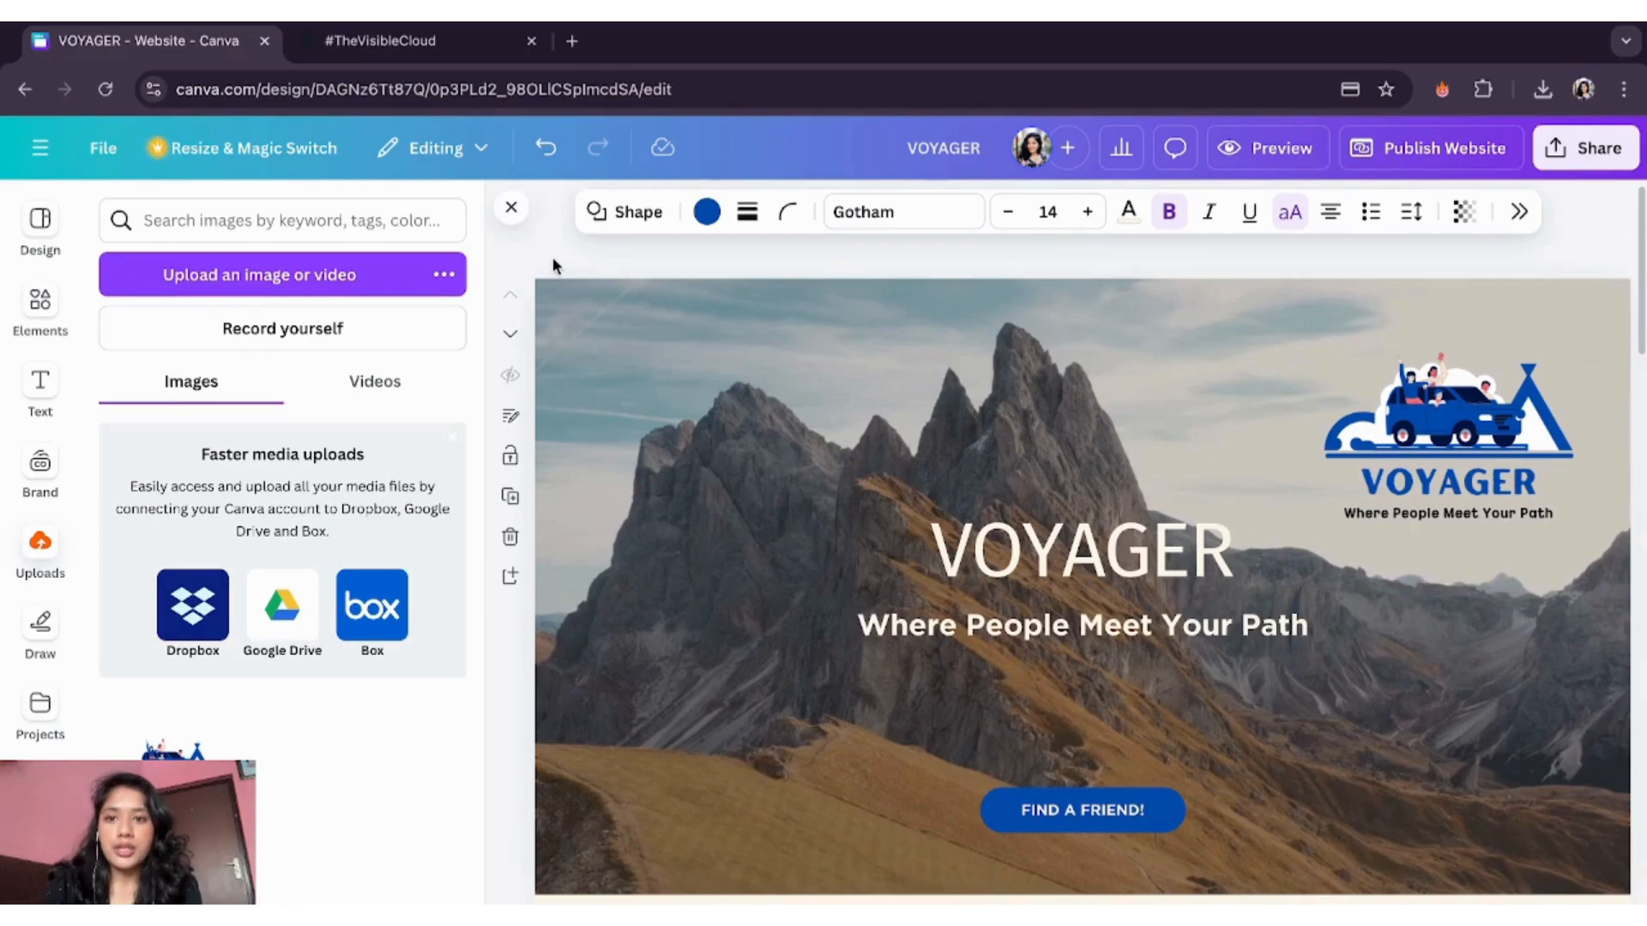
{"action": "left_click", "coordinate": [1414, 153]}
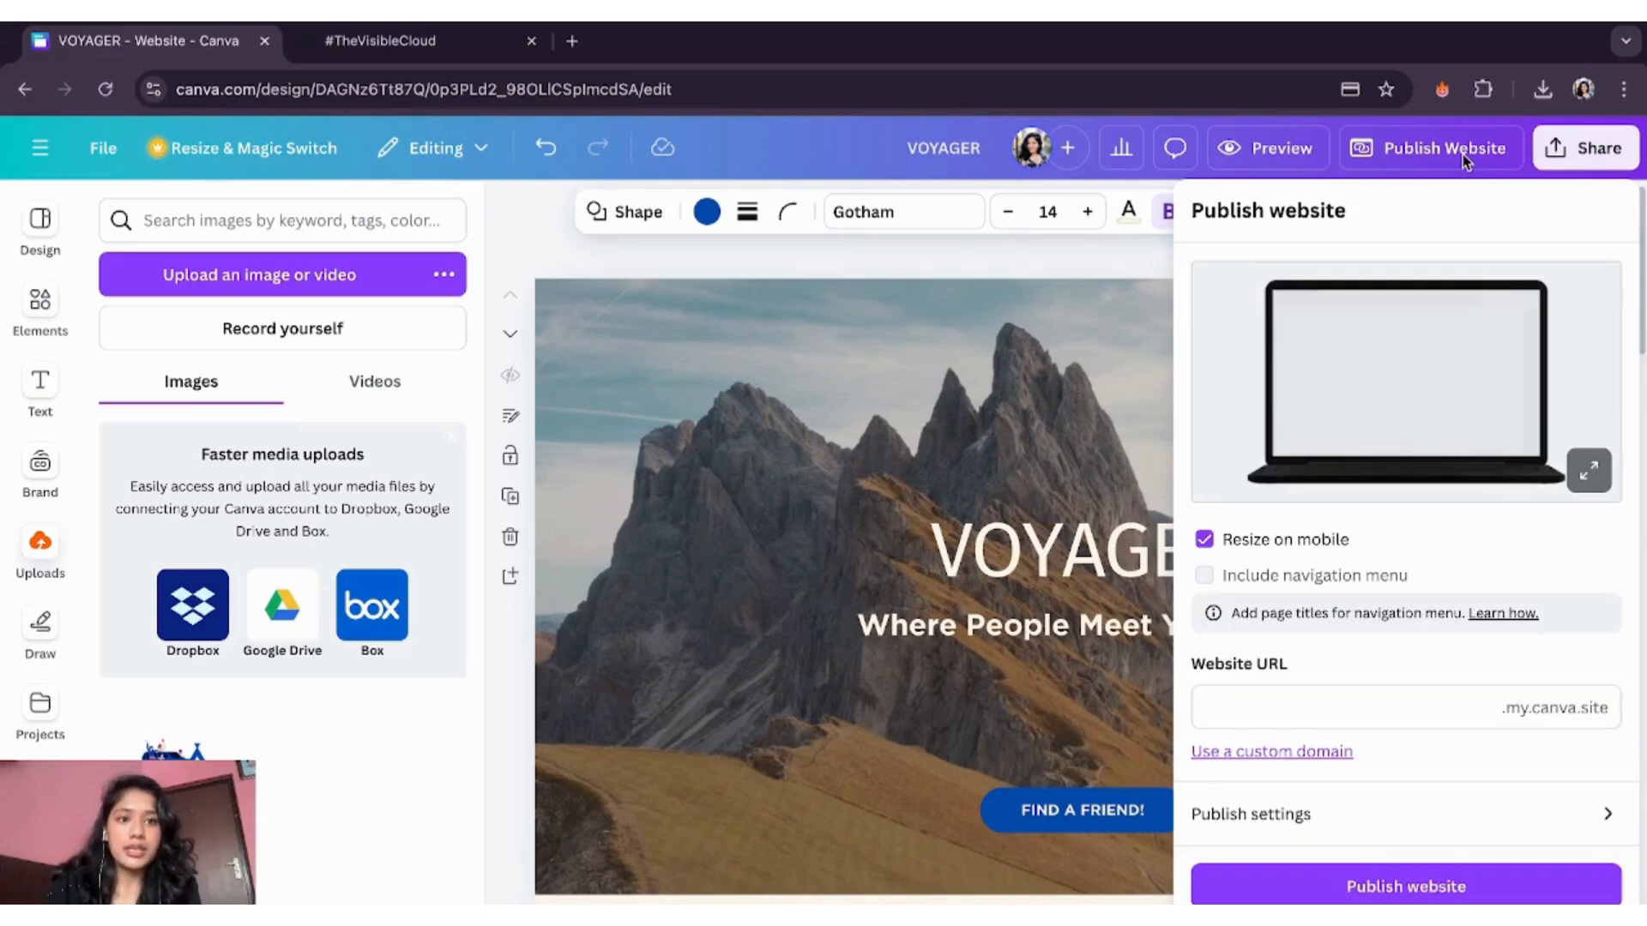
{"action": "left_click", "coordinate": [1077, 256]}
{"action": "left_click", "coordinate": [1270, 148]}
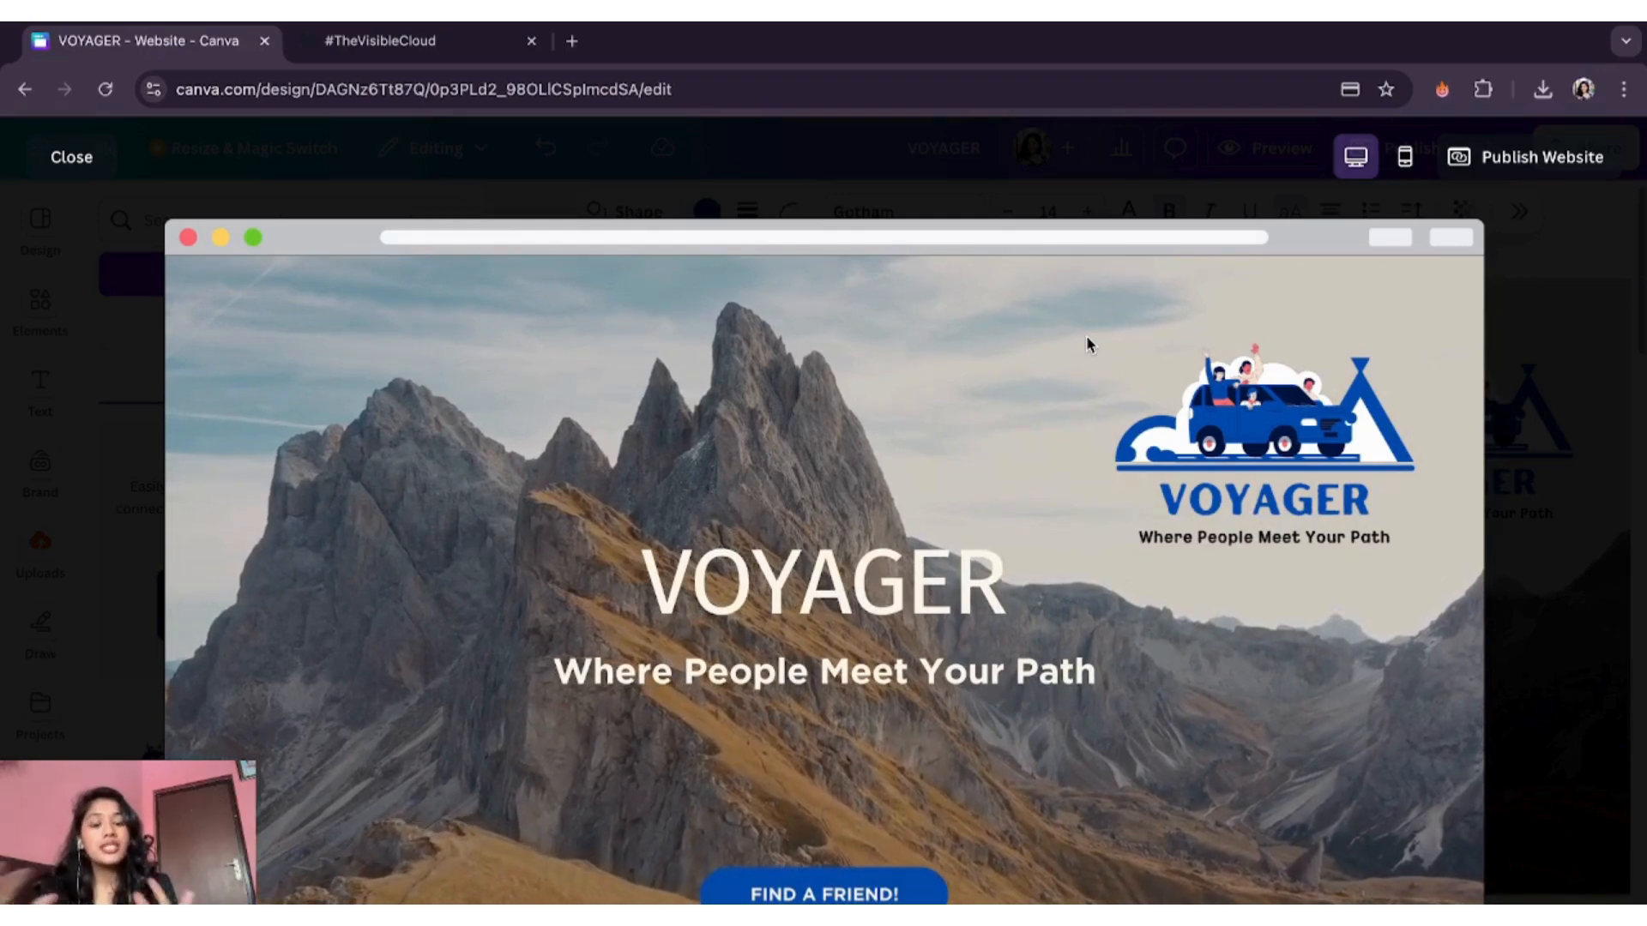
{"action": "scroll", "coordinate": [961, 514], "scroll_direction": "down", "scroll_amount": 3}
{"action": "scroll", "coordinate": [954, 548], "scroll_direction": "down", "scroll_amount": 10}
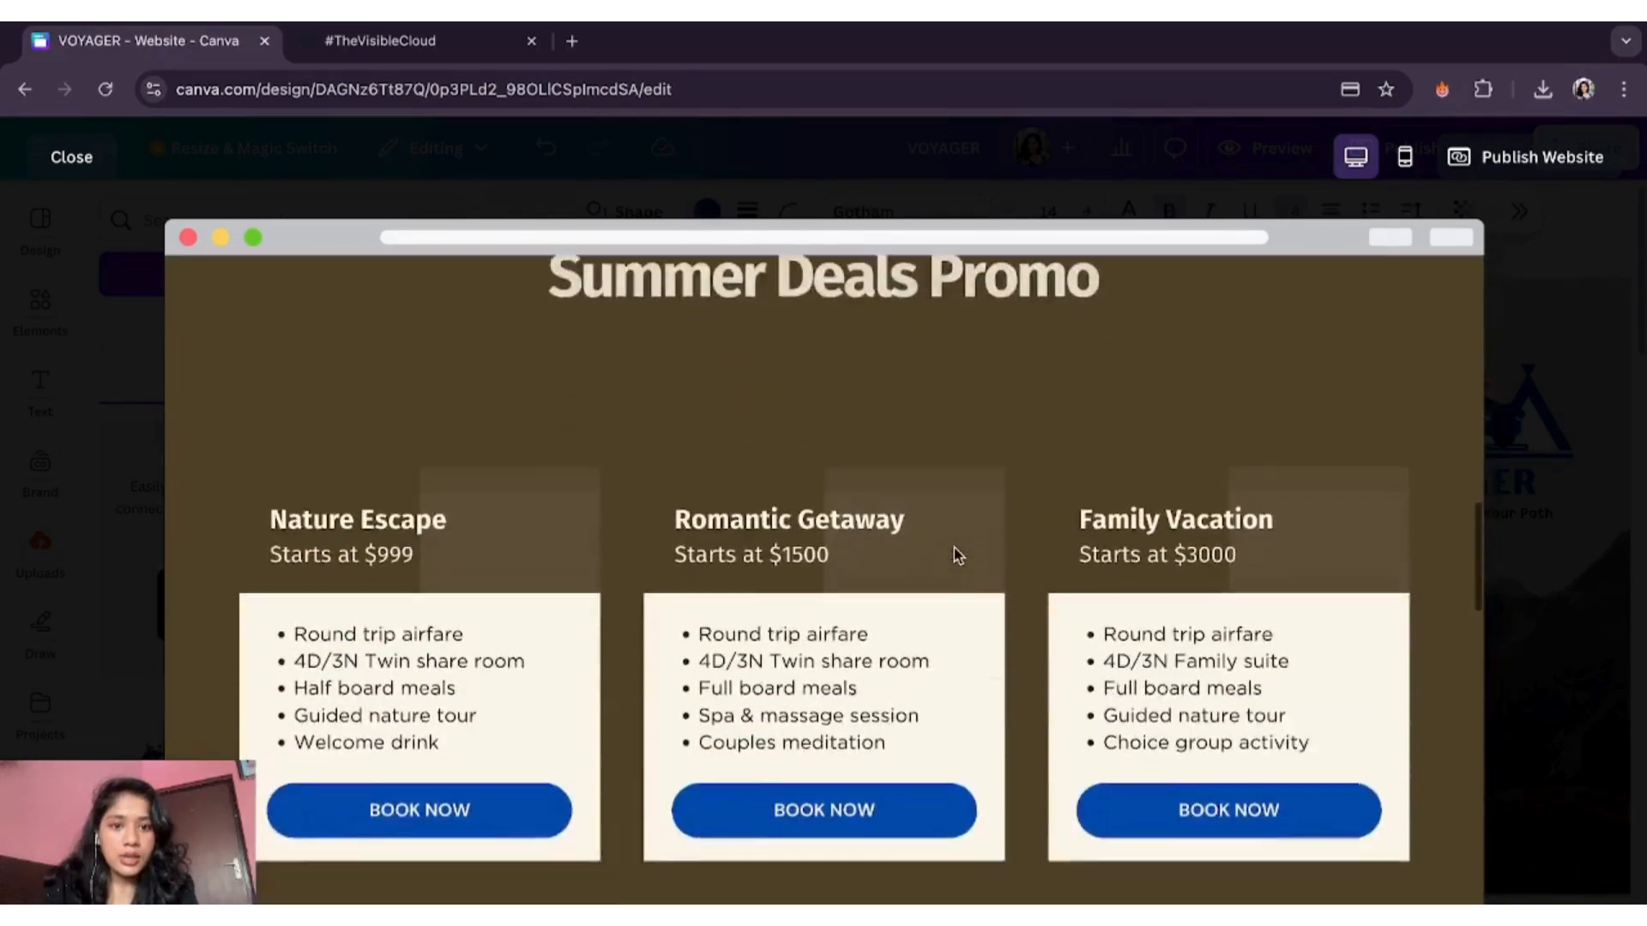
{"action": "scroll", "coordinate": [954, 556], "scroll_direction": "down", "scroll_amount": 15}
{"action": "scroll", "coordinate": [954, 553], "scroll_direction": "down", "scroll_amount": 5}
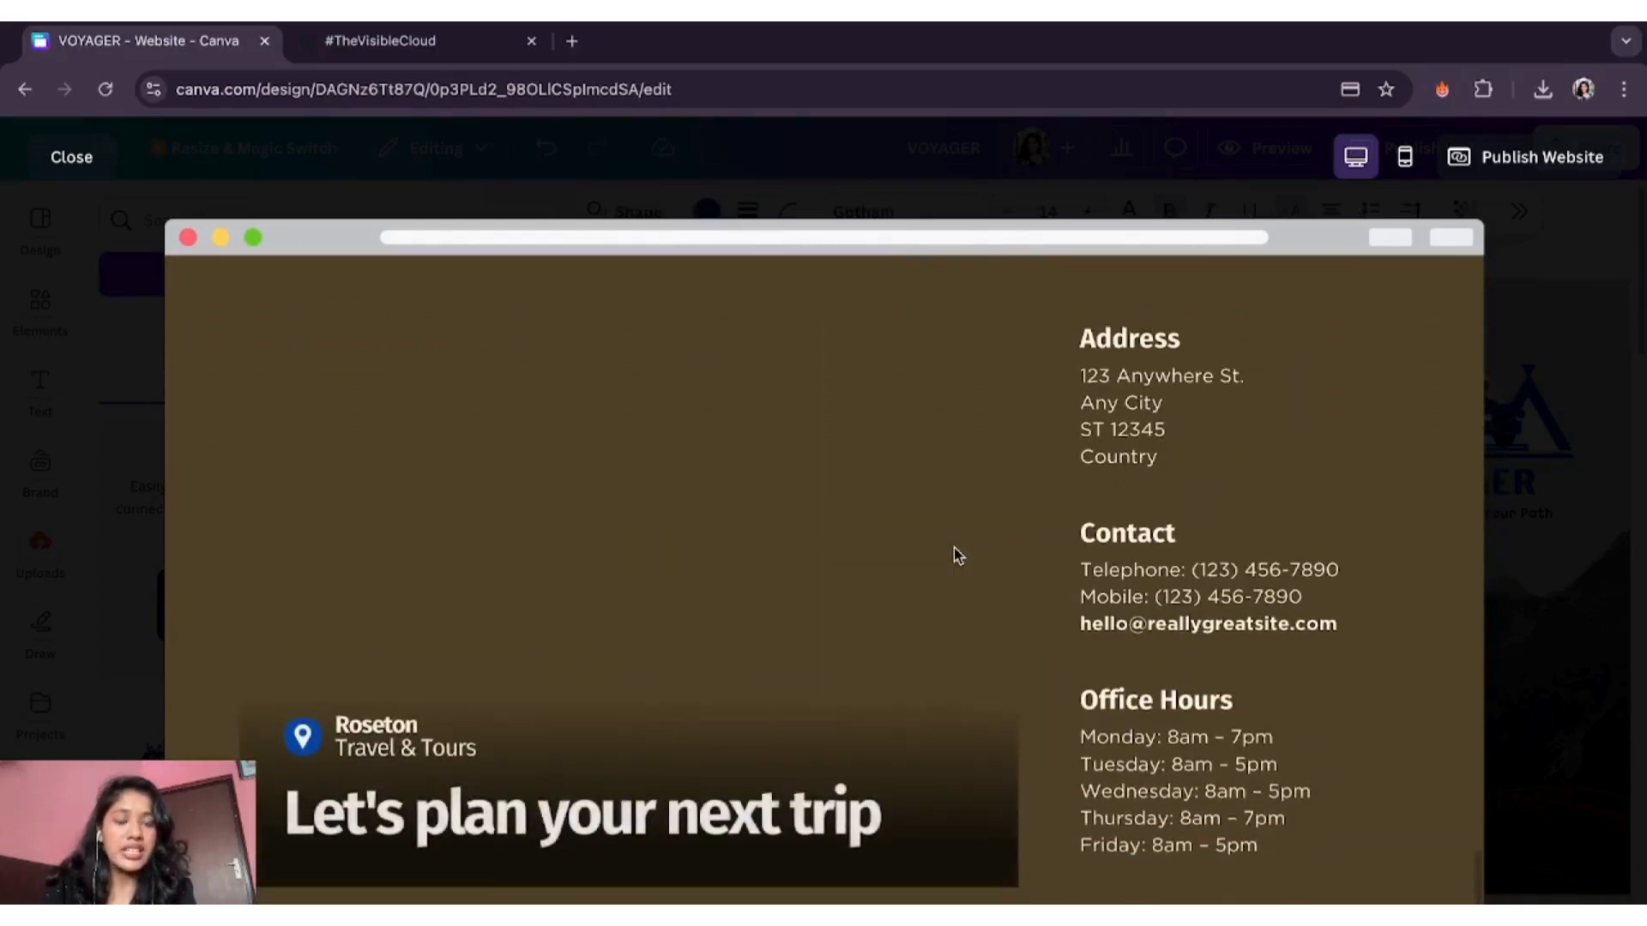
{"action": "scroll", "coordinate": [956, 556], "scroll_direction": "up", "scroll_amount": 20}
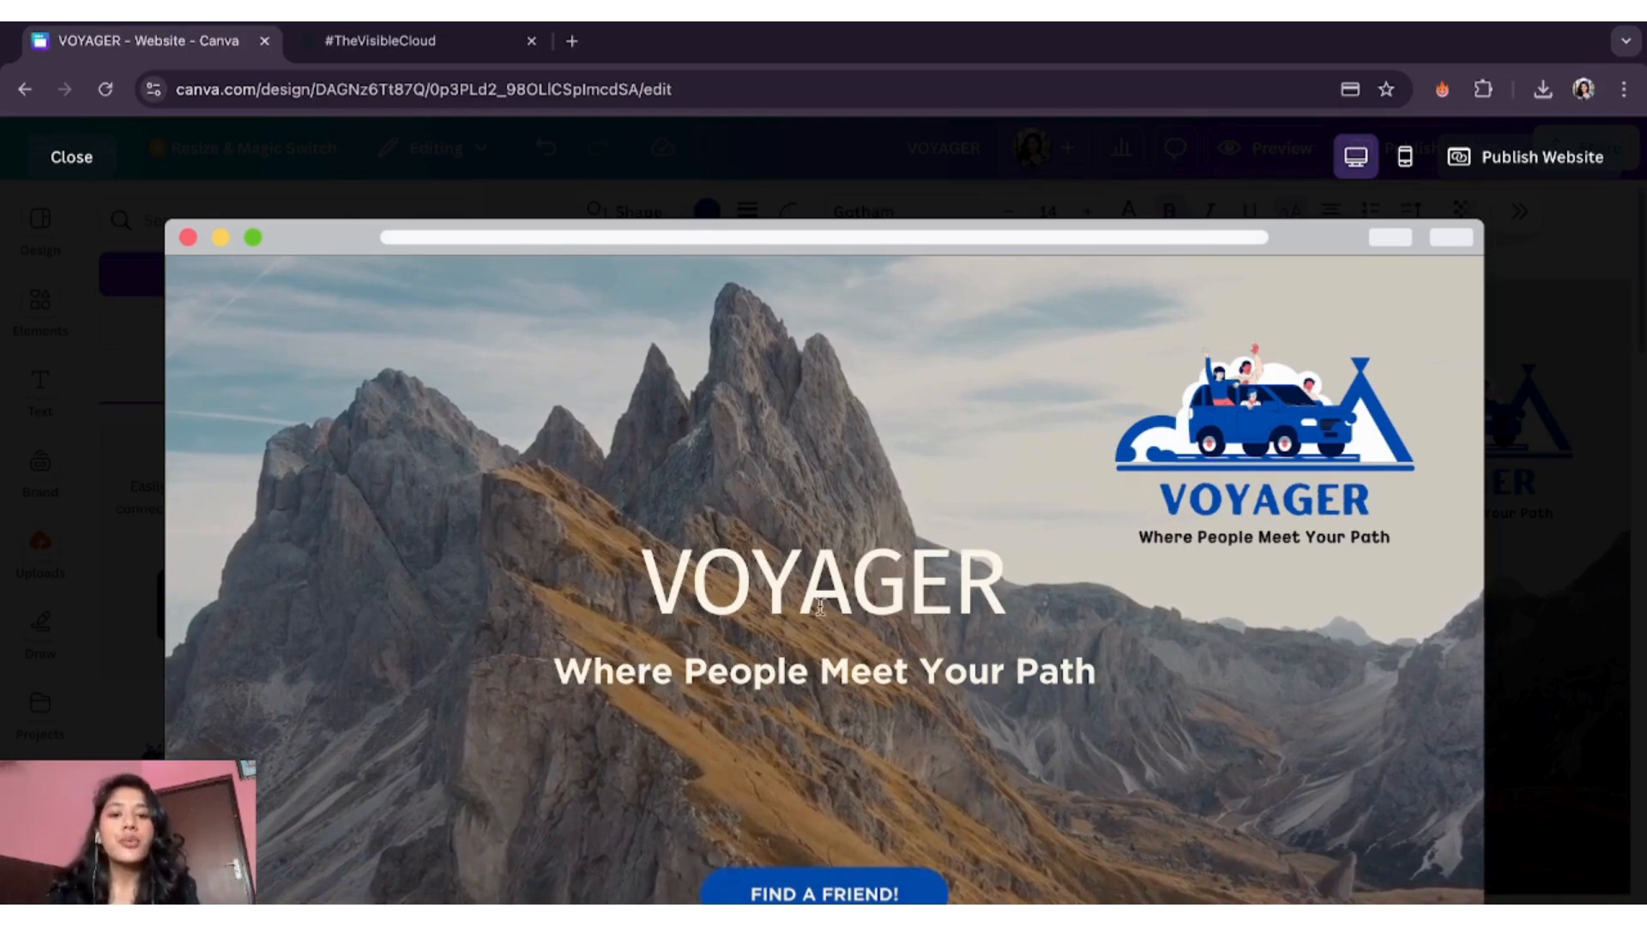
{"action": "scroll", "coordinate": [750, 562], "scroll_direction": "down", "scroll_amount": 5}
{"action": "scroll", "coordinate": [749, 562], "scroll_direction": "down", "scroll_amount": 4}
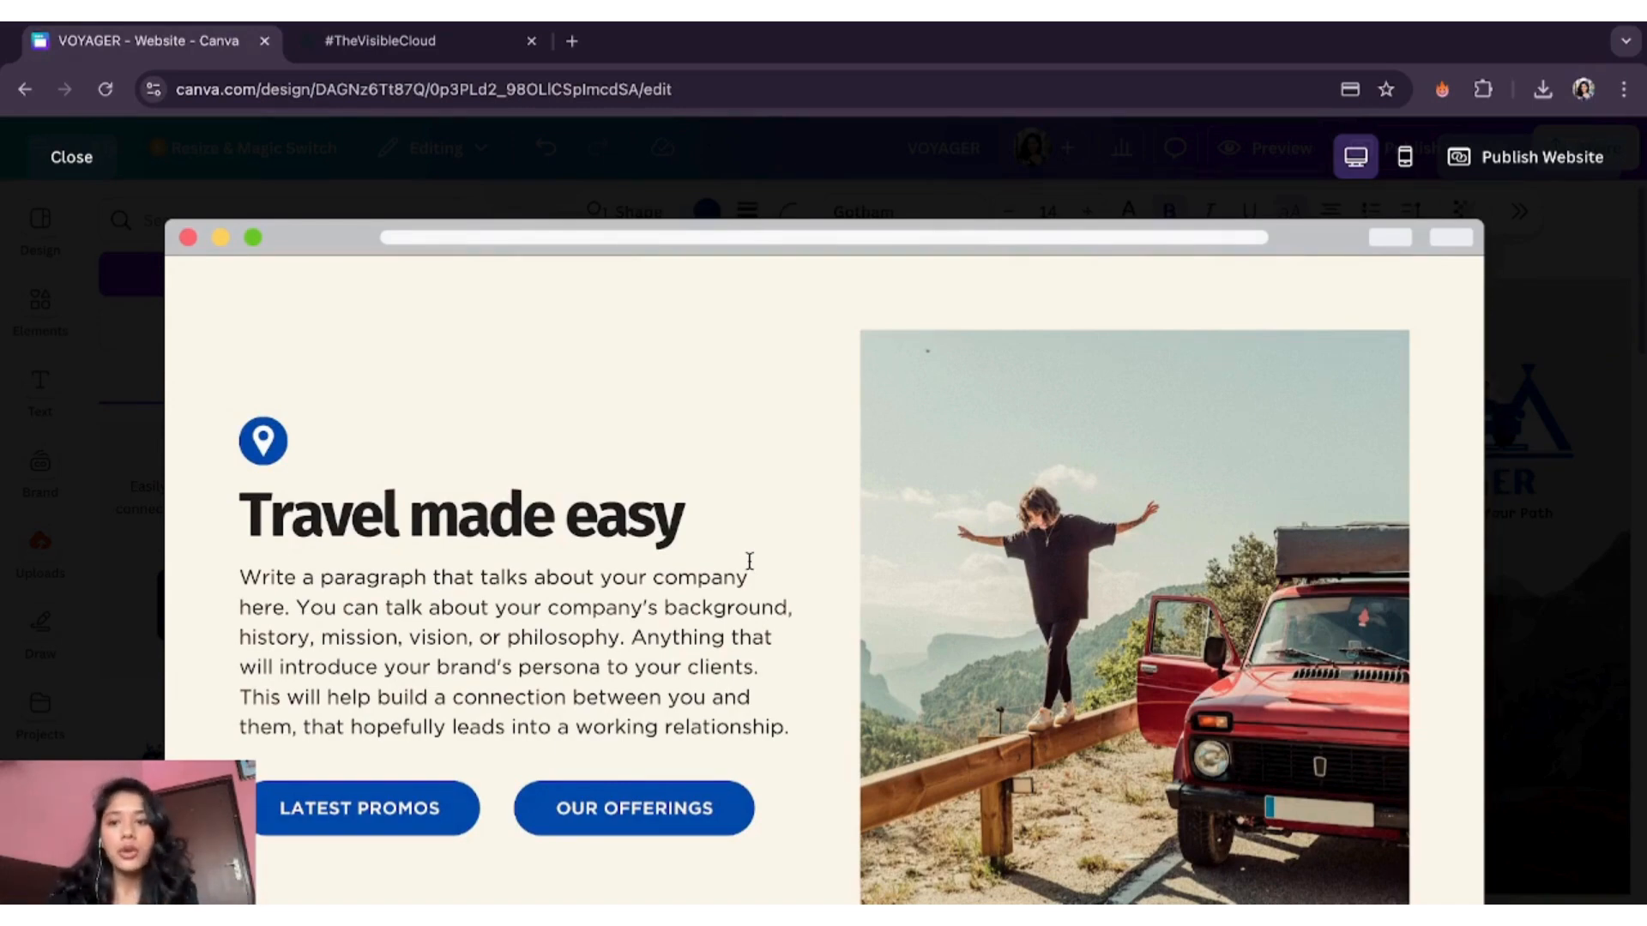
{"action": "scroll", "coordinate": [749, 562], "scroll_direction": "down", "scroll_amount": 5}
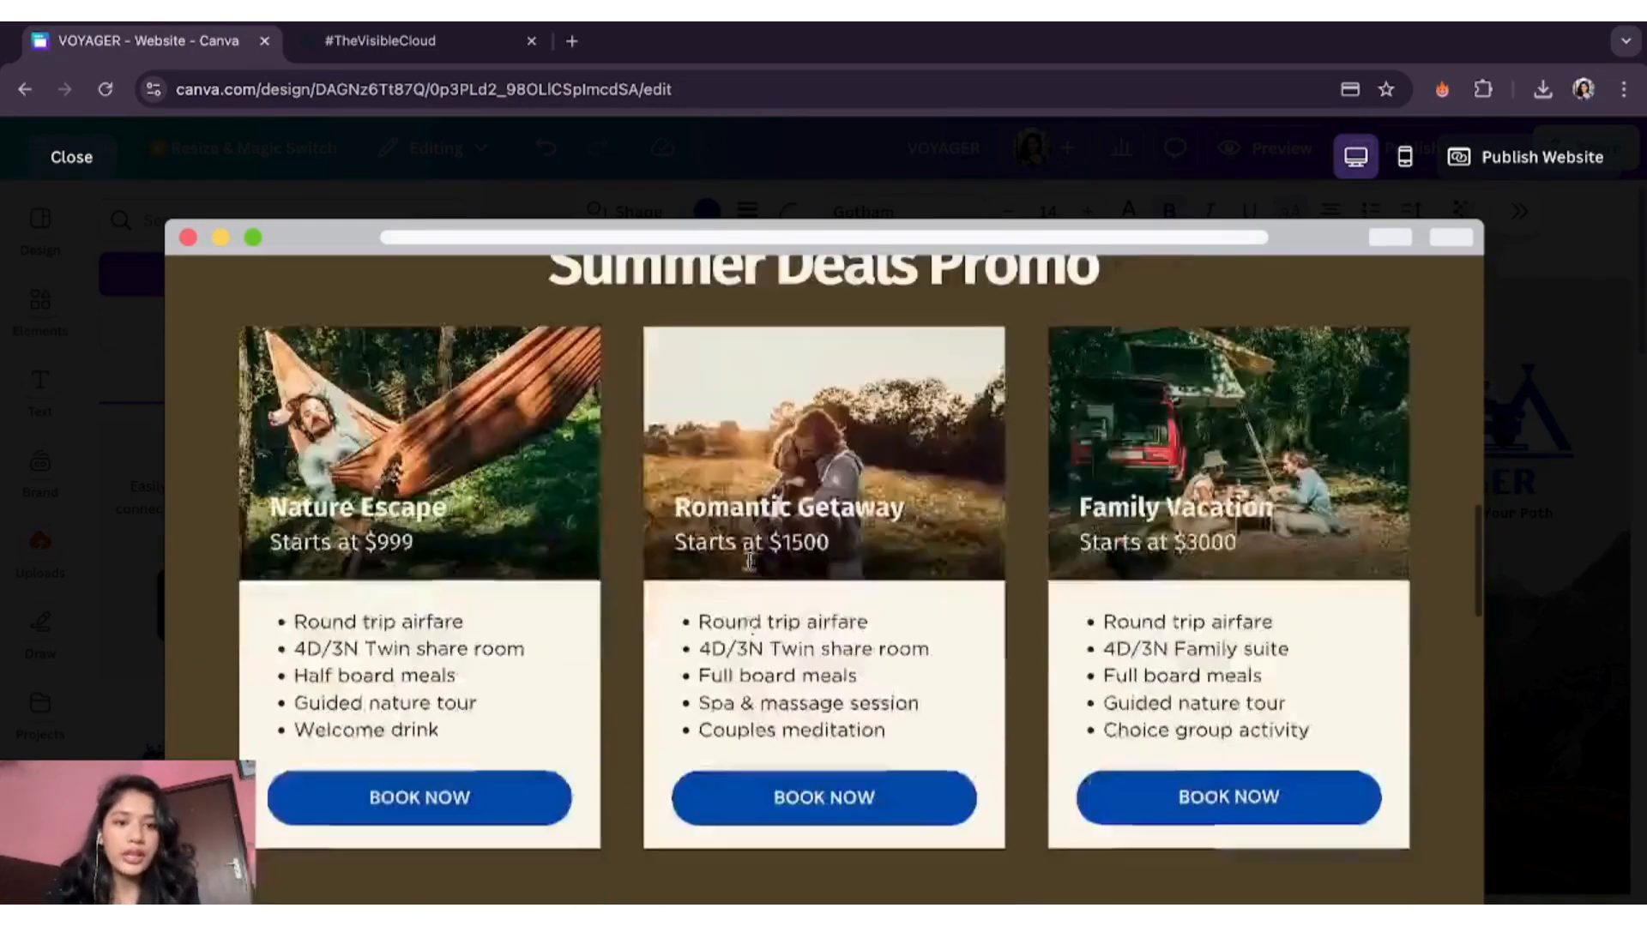
{"action": "scroll", "coordinate": [750, 562], "scroll_direction": "down", "scroll_amount": 8}
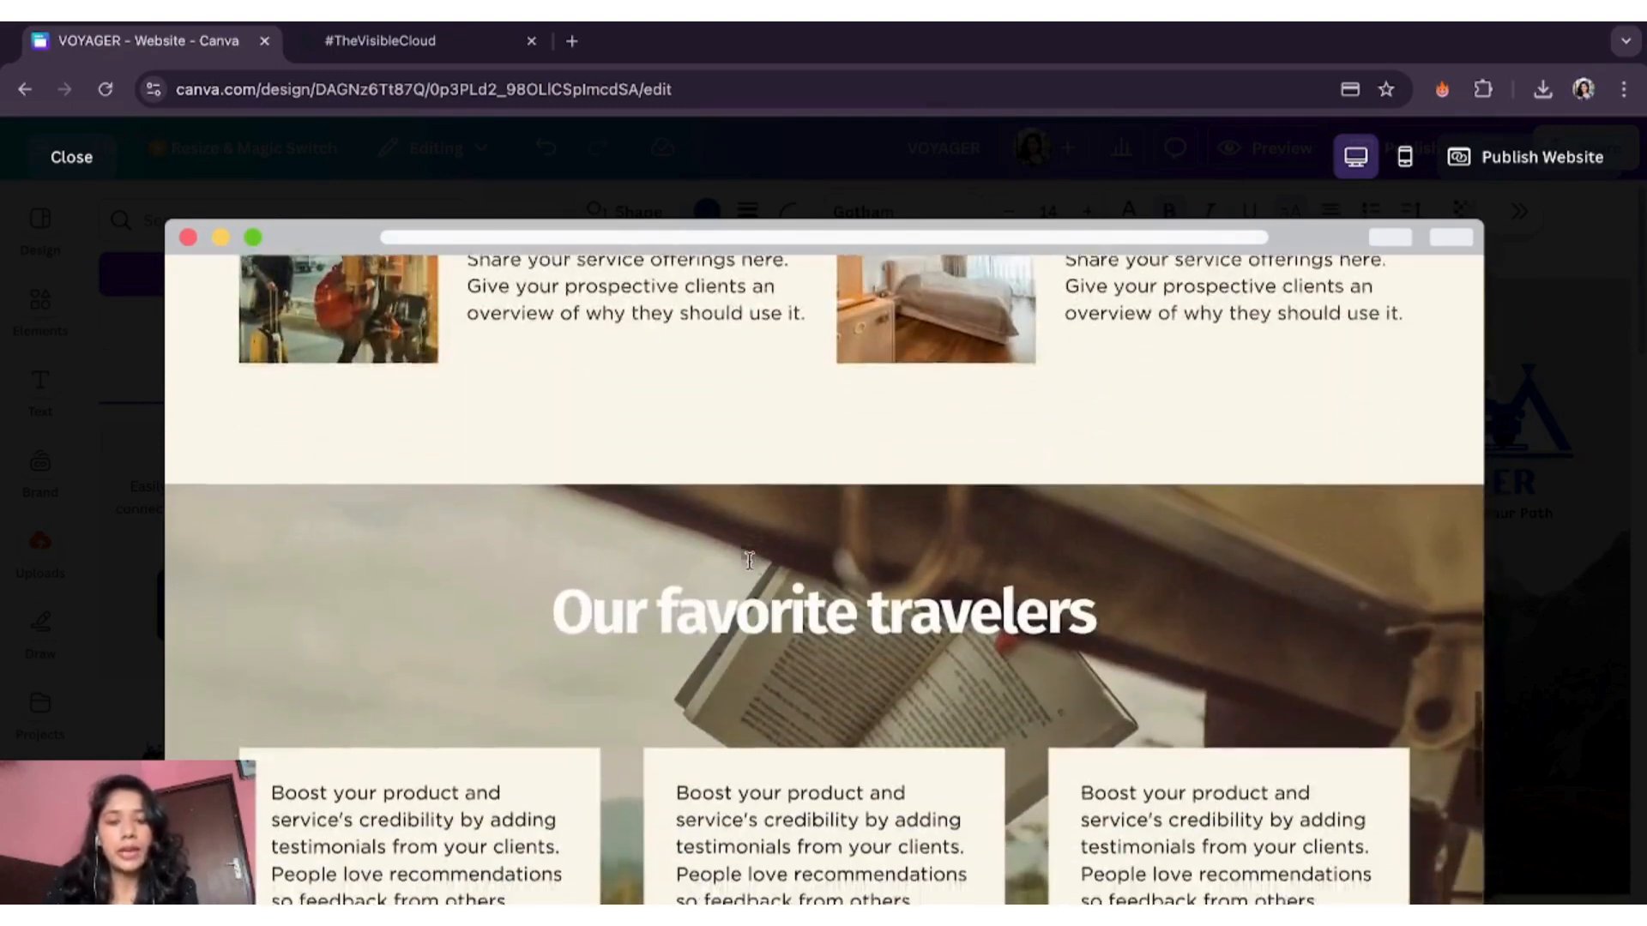
{"action": "scroll", "coordinate": [750, 562], "scroll_direction": "down", "scroll_amount": 1}
{"action": "left_click", "coordinate": [73, 171]}
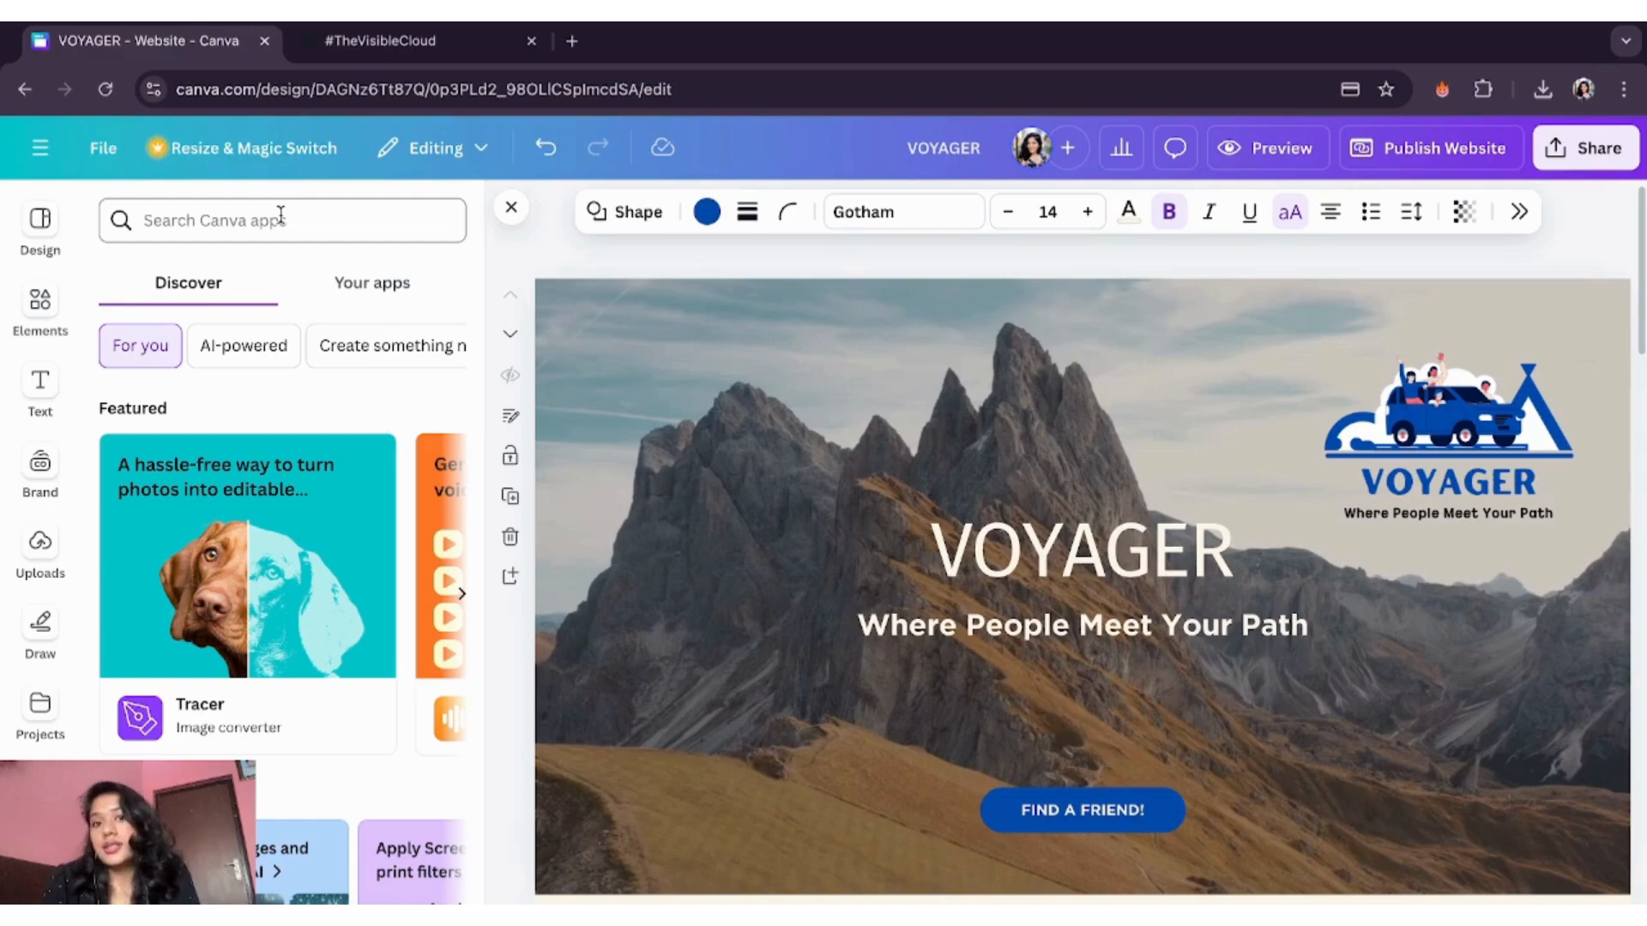
- Preview the VOYAGER site on desktop, then scroll through its mobile phone layout
{"action": "left_click", "coordinate": [1261, 155]}
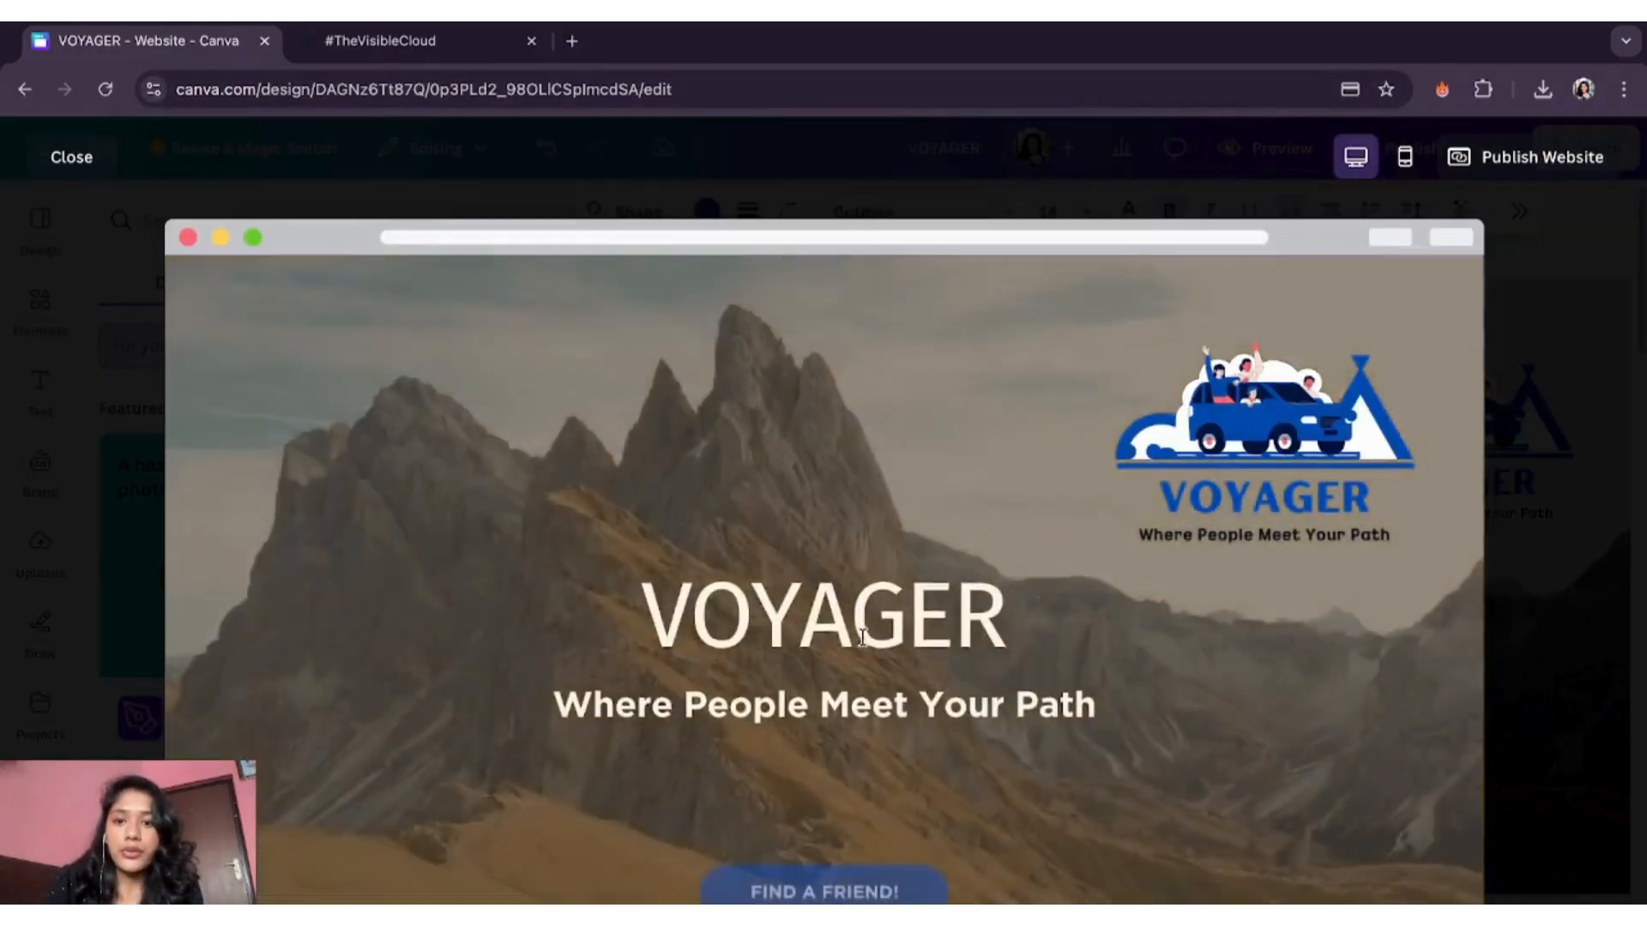
{"action": "scroll", "coordinate": [862, 645], "scroll_direction": "down", "scroll_amount": 5}
{"action": "scroll", "coordinate": [863, 645], "scroll_direction": "down", "scroll_amount": 15}
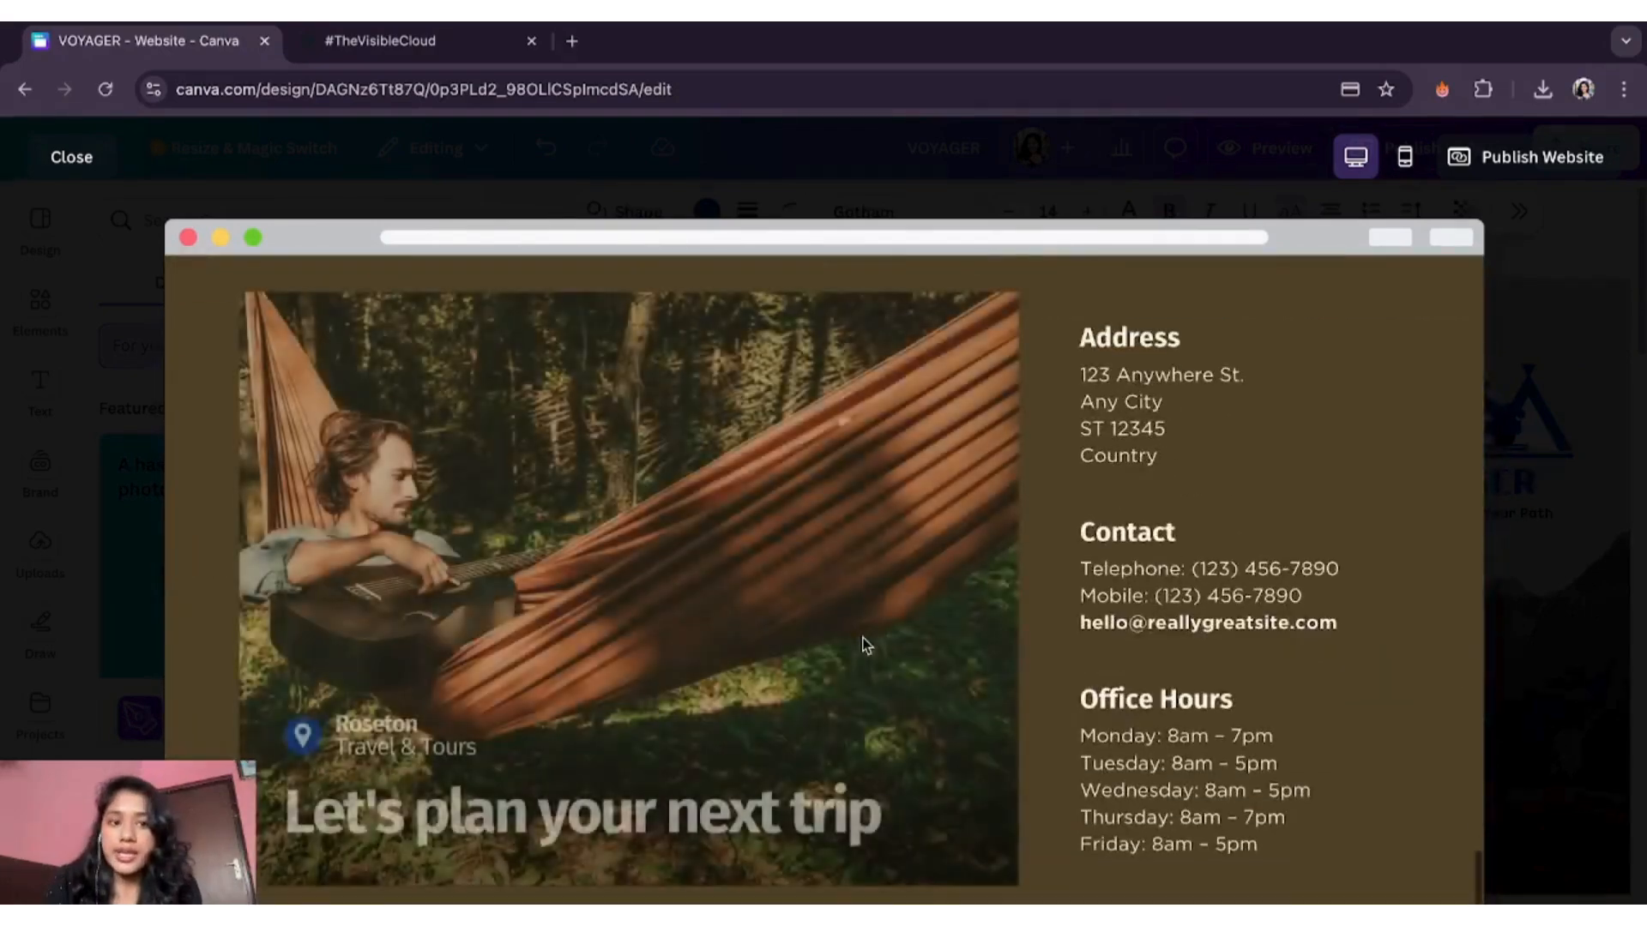
{"action": "scroll", "coordinate": [863, 645], "scroll_direction": "up", "scroll_amount": 10}
{"action": "scroll", "coordinate": [864, 645], "scroll_direction": "up", "scroll_amount": 15}
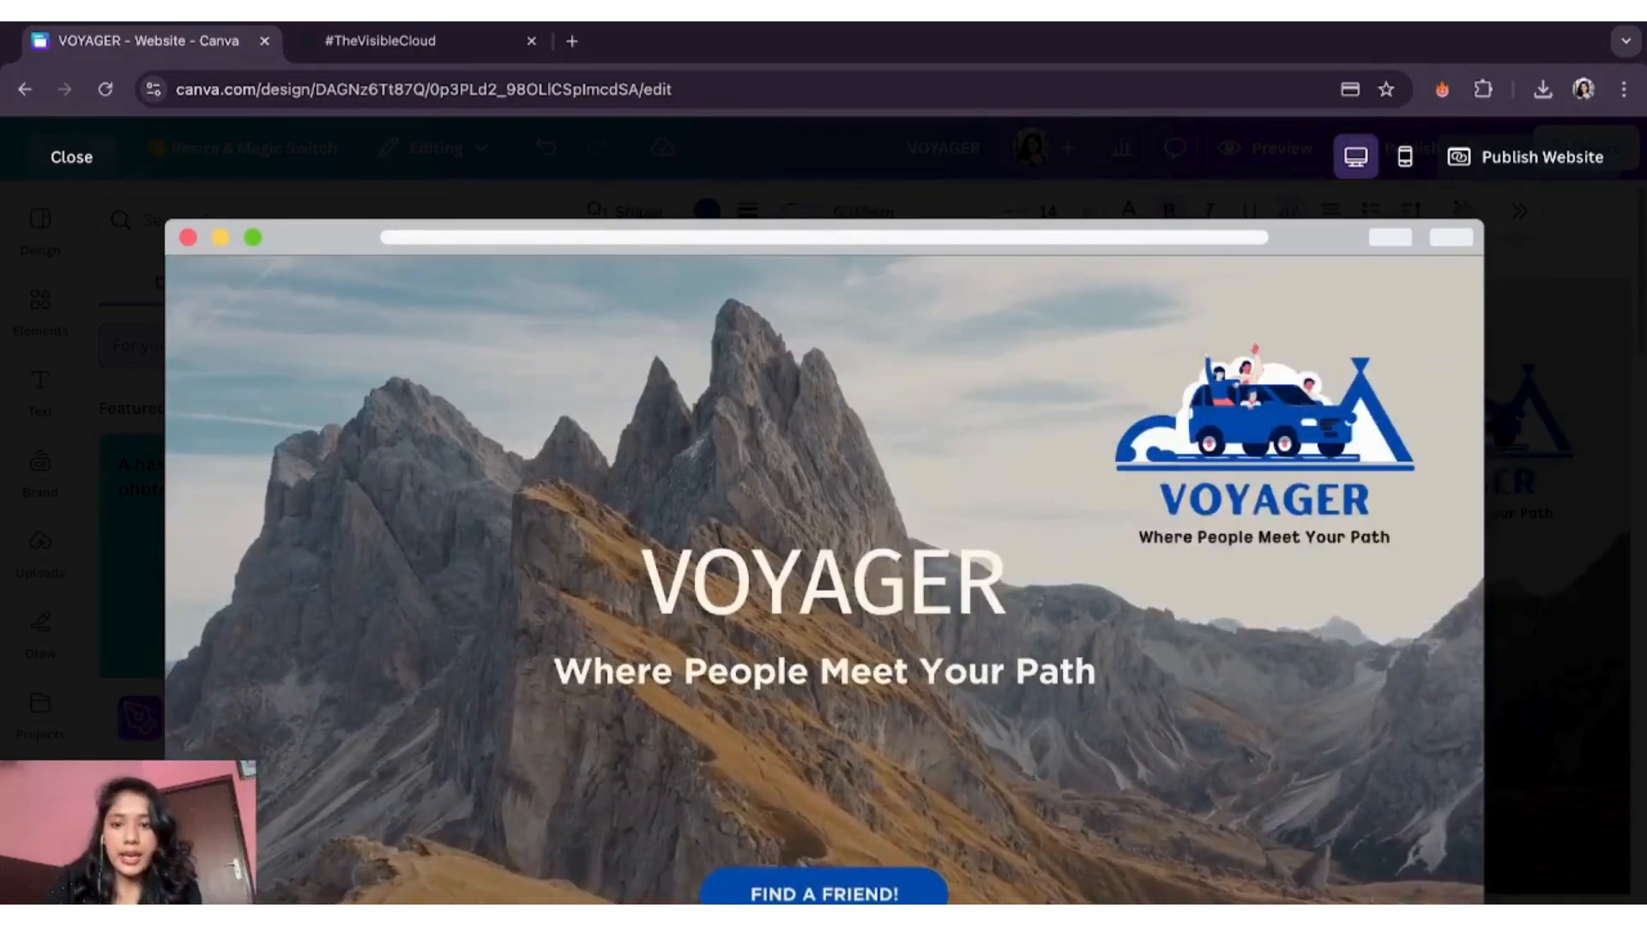
{"action": "left_click", "coordinate": [1404, 157]}
{"action": "scroll", "coordinate": [800, 643], "scroll_direction": "down", "scroll_amount": 3}
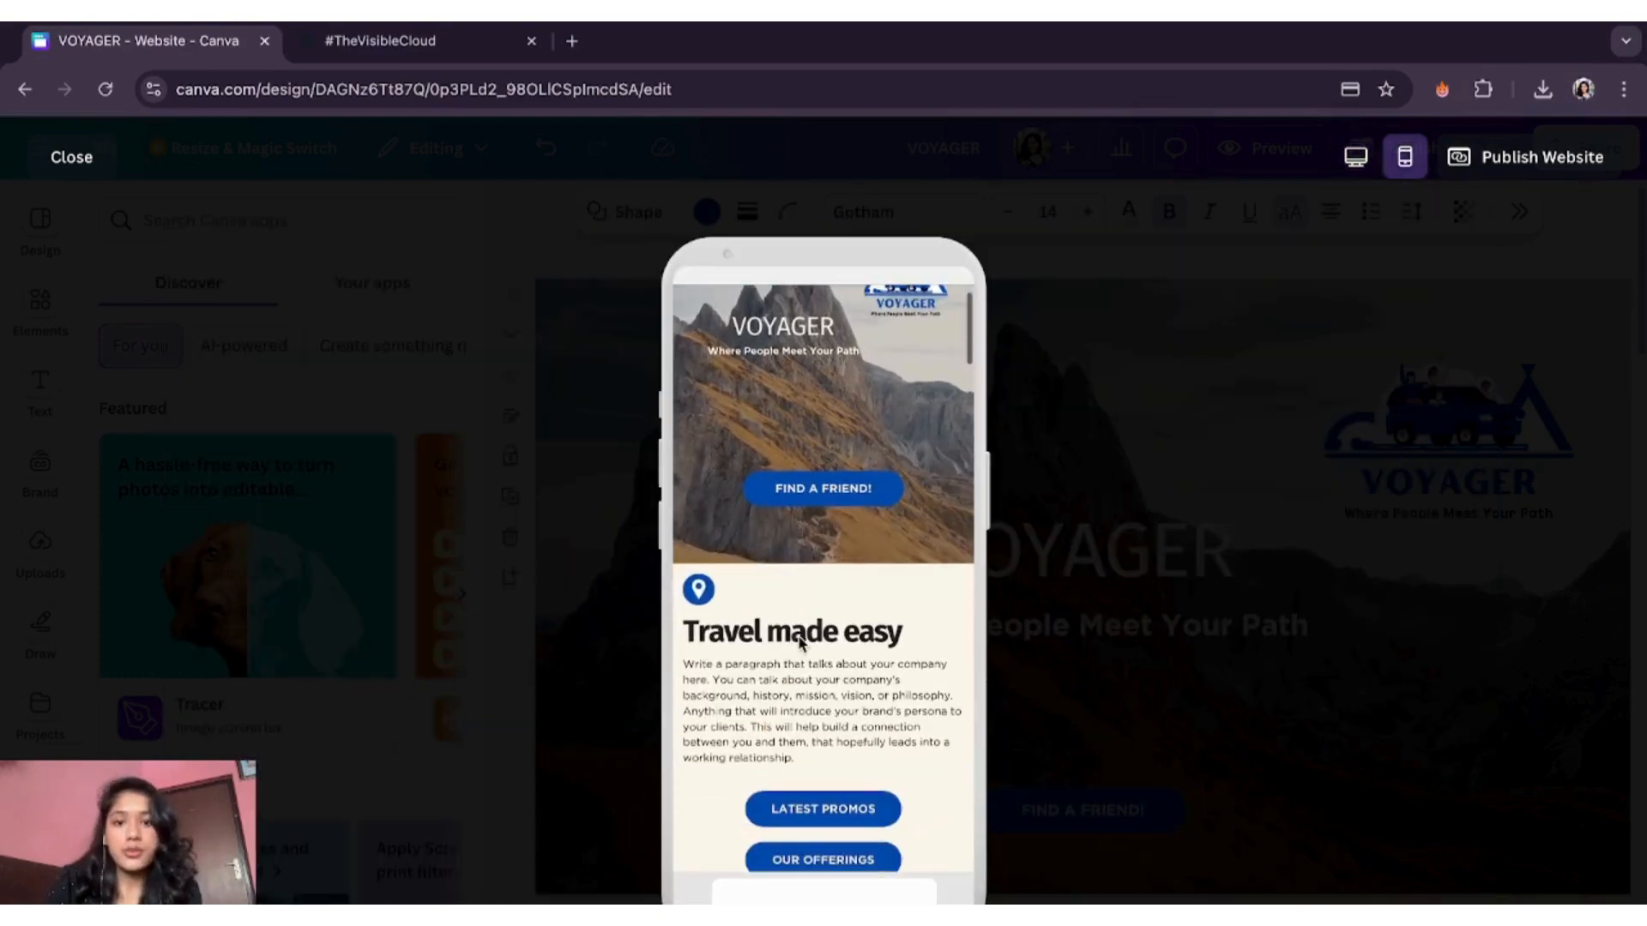
{"action": "scroll", "coordinate": [799, 644], "scroll_direction": "down", "scroll_amount": 10}
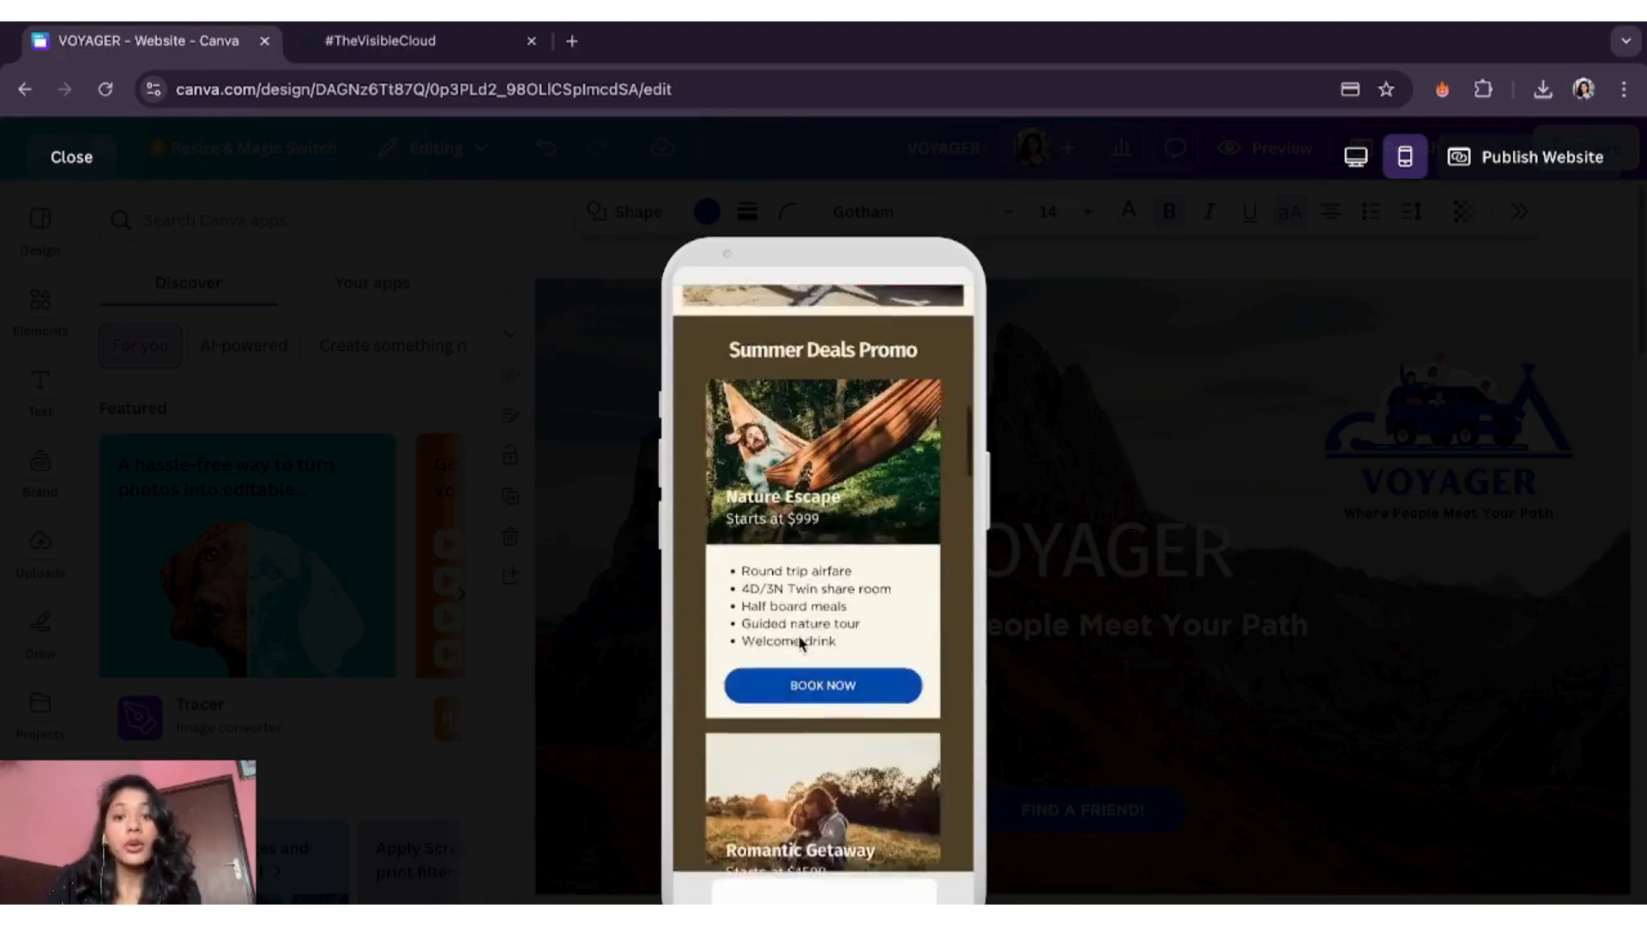
{"action": "scroll", "coordinate": [800, 644], "scroll_direction": "down", "scroll_amount": 10}
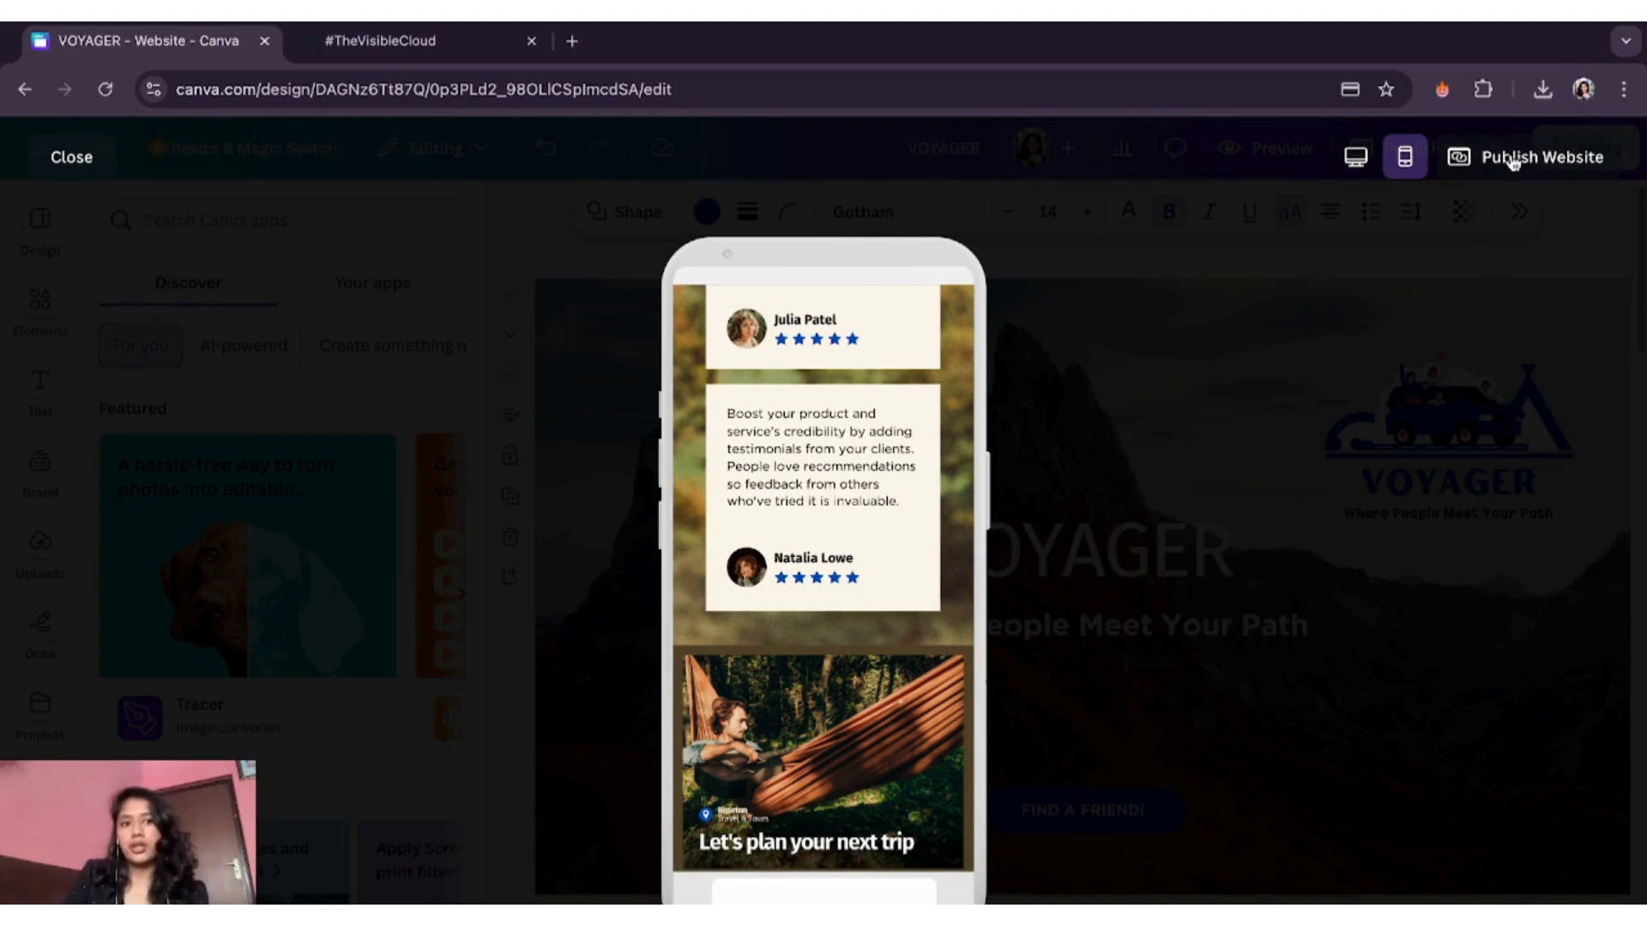
- Set the website address to voyager-travel in the publish options and open the publish settings
{"action": "left_click", "coordinate": [1514, 162]}
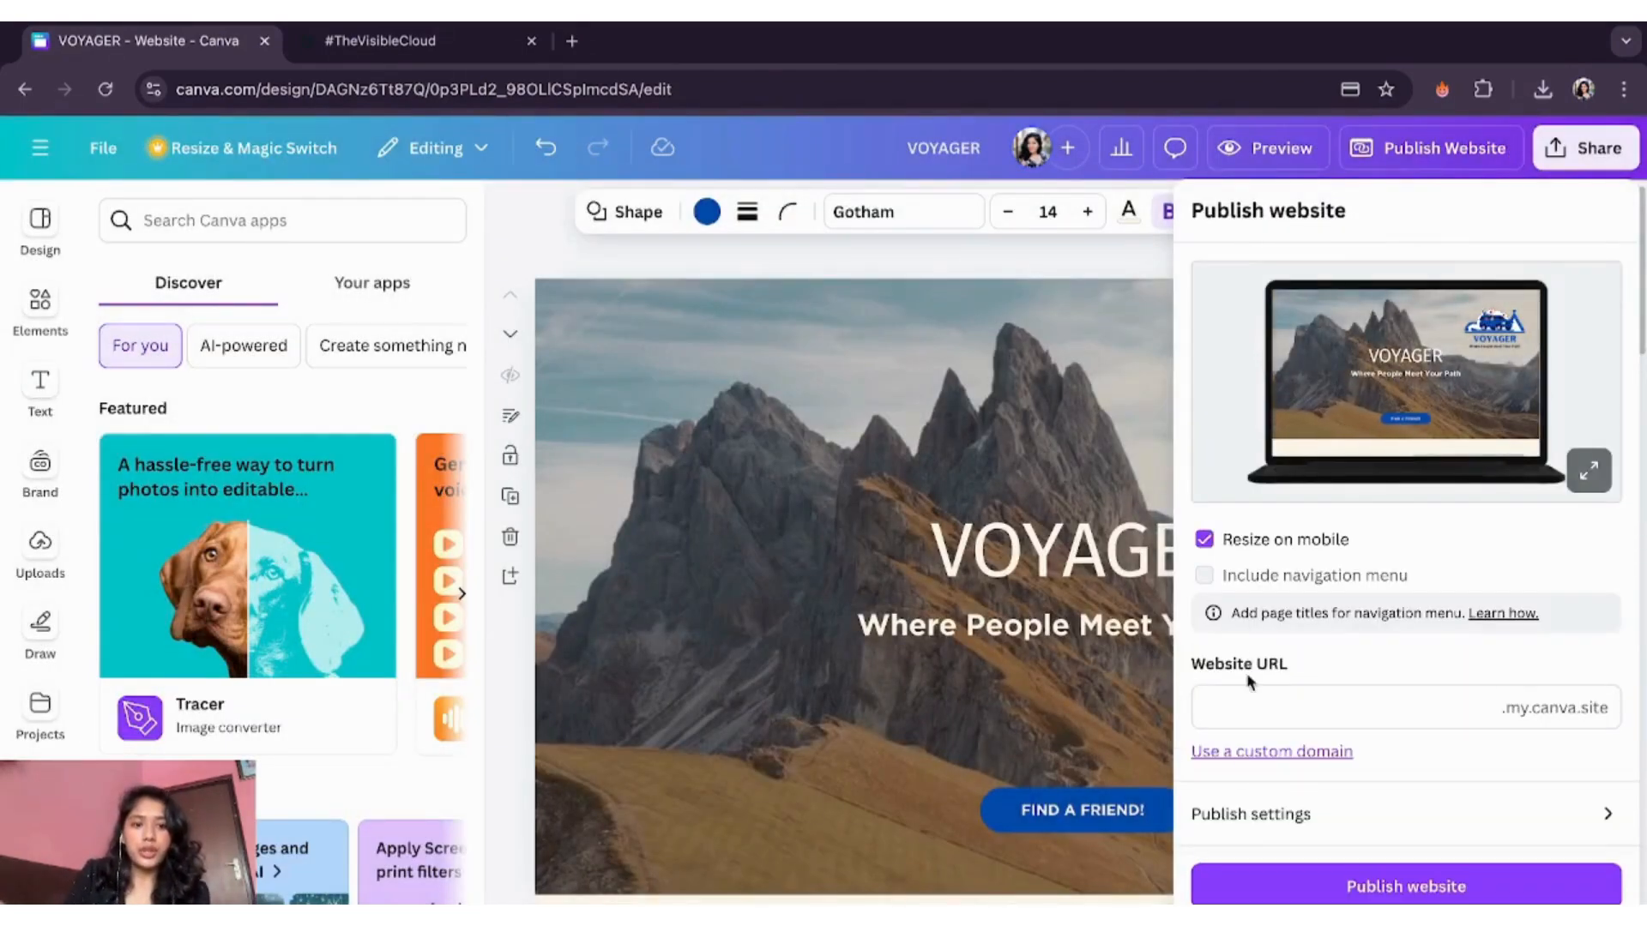
{"action": "left_click", "coordinate": [1246, 710]}
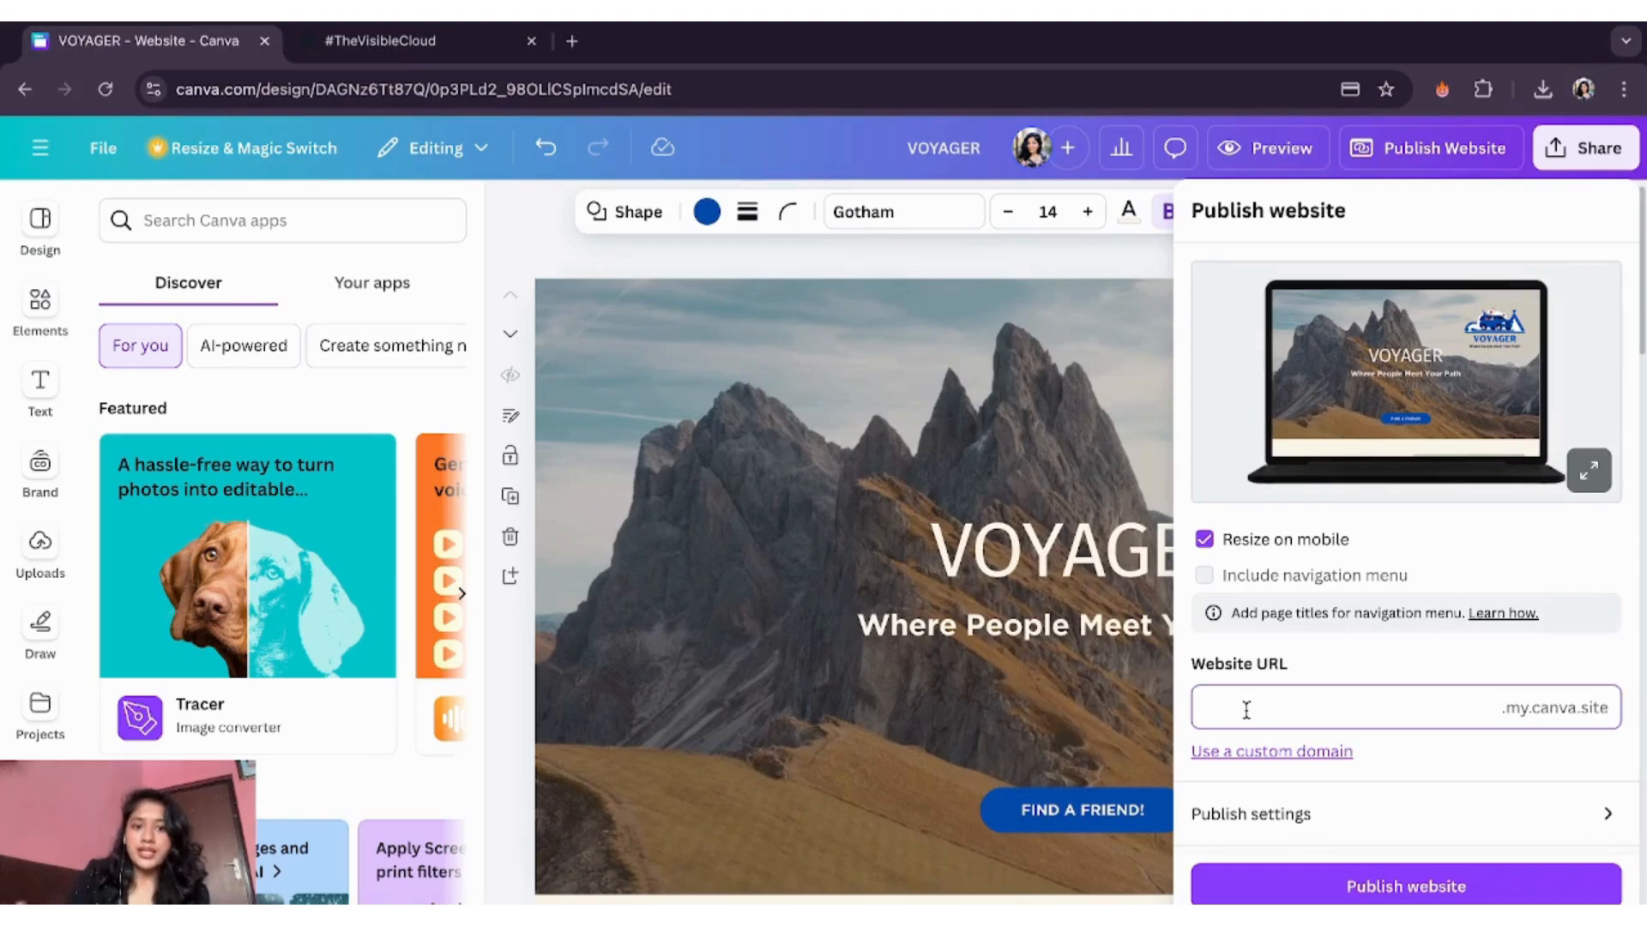
{"action": "type", "text": "voyager"}
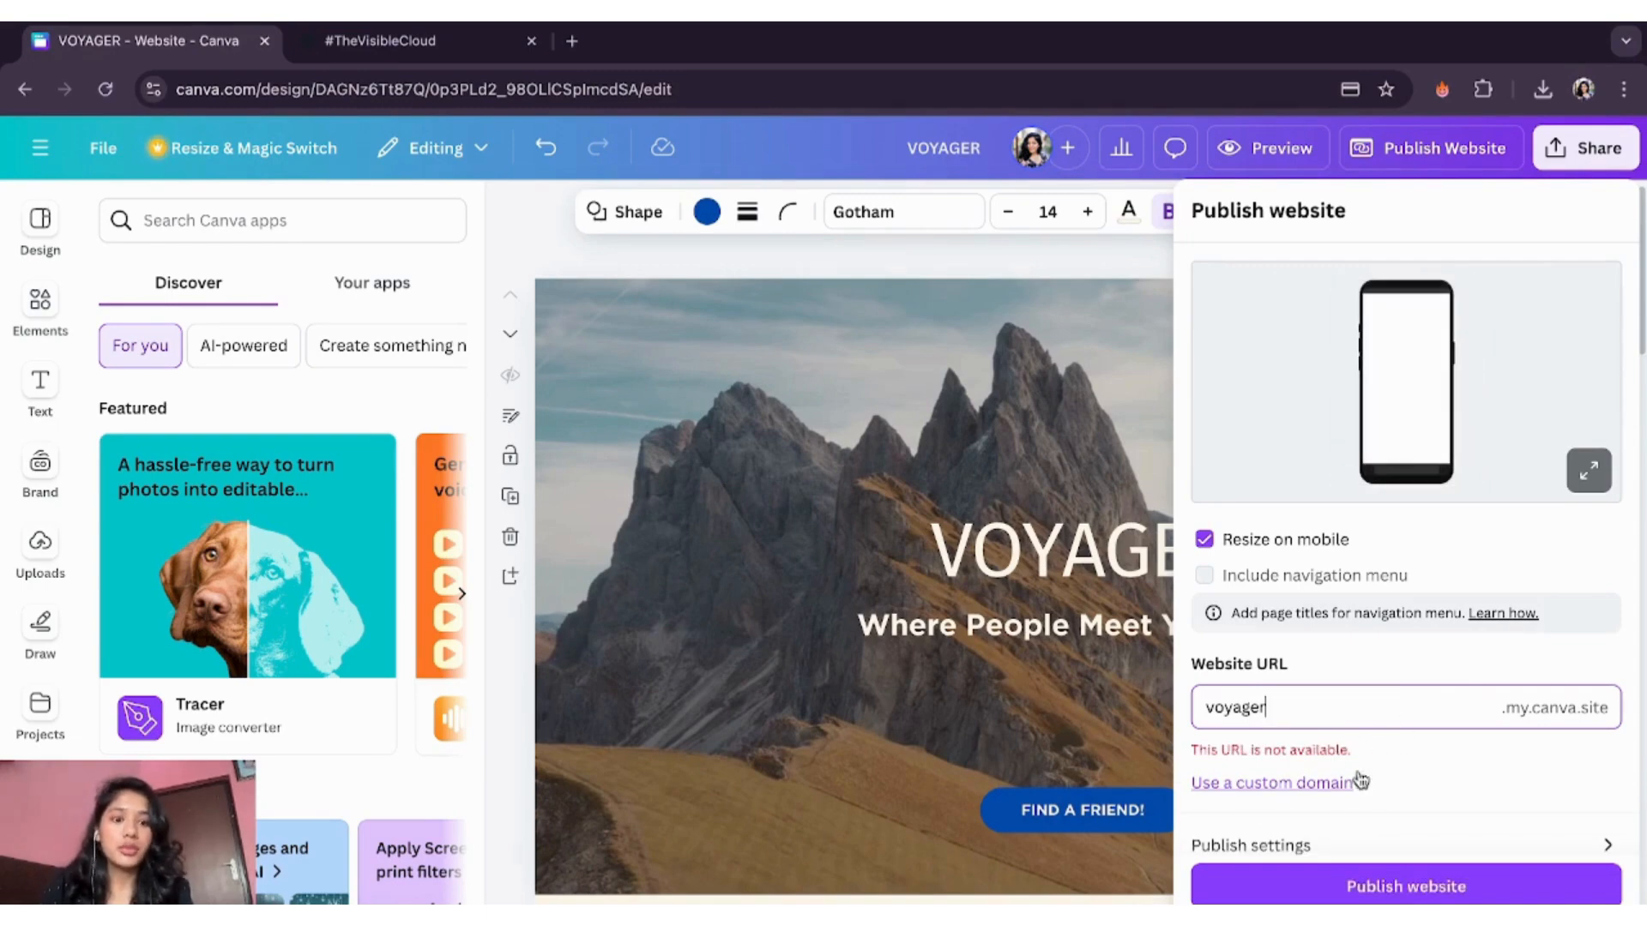
{"action": "type", "text": "-travel"}
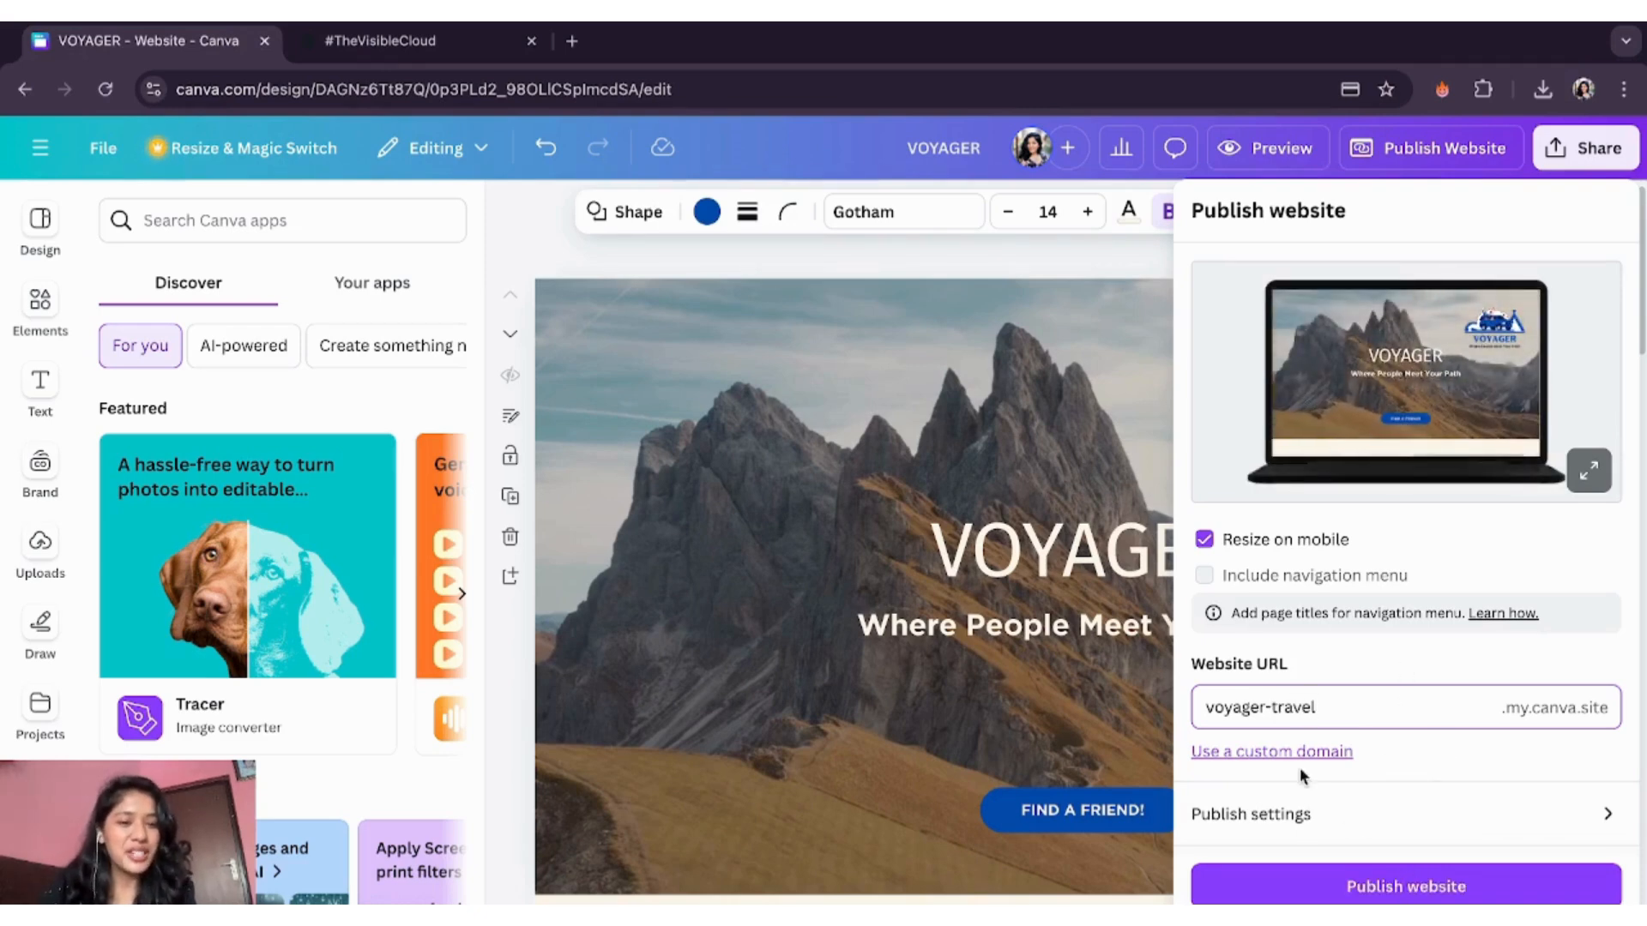
{"action": "left_click", "coordinate": [1357, 815]}
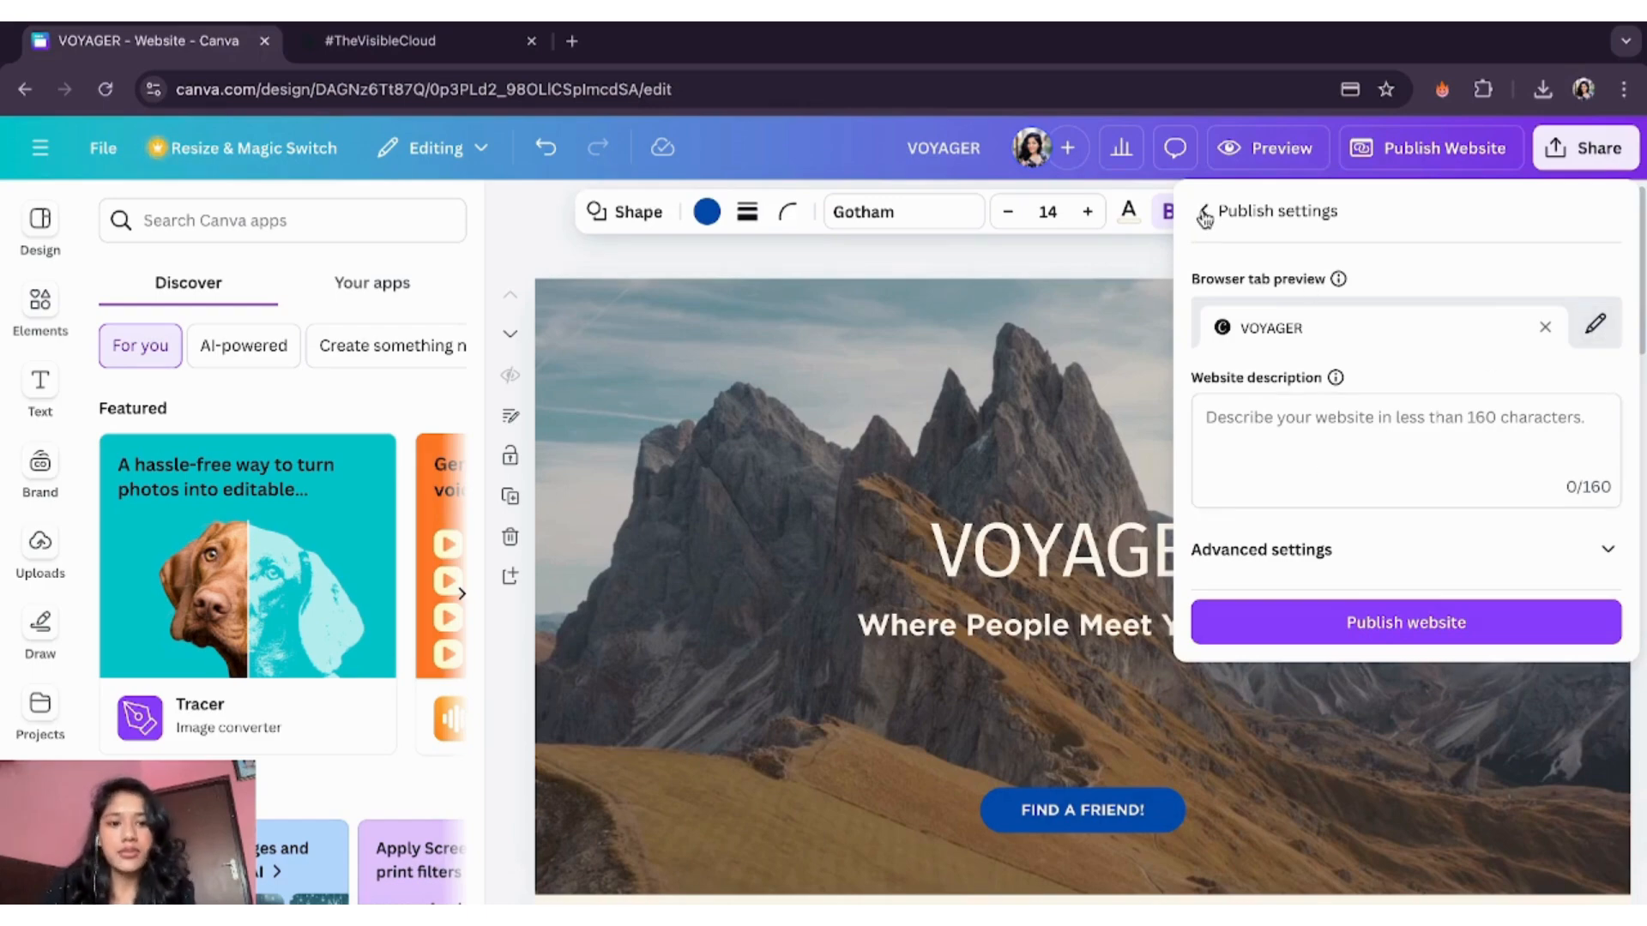
- Expand advanced settings, publish the VOYAGER site live, then switch to the #TheVisibleCloud tab
{"action": "left_click", "coordinate": [1482, 555]}
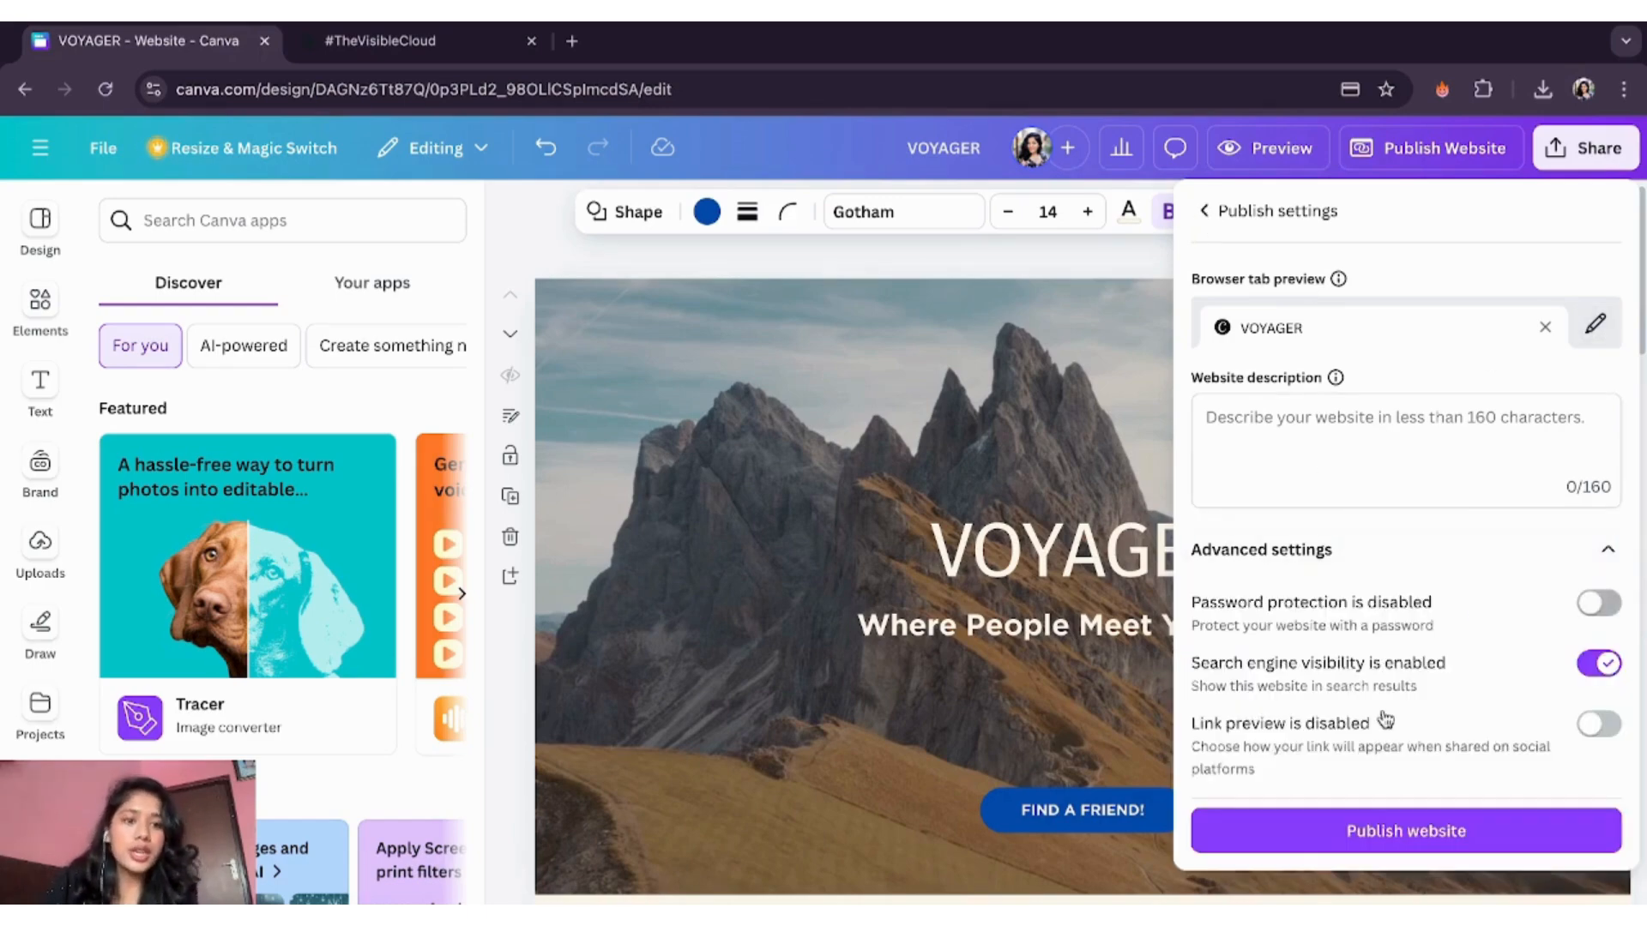
{"action": "left_click", "coordinate": [1368, 832]}
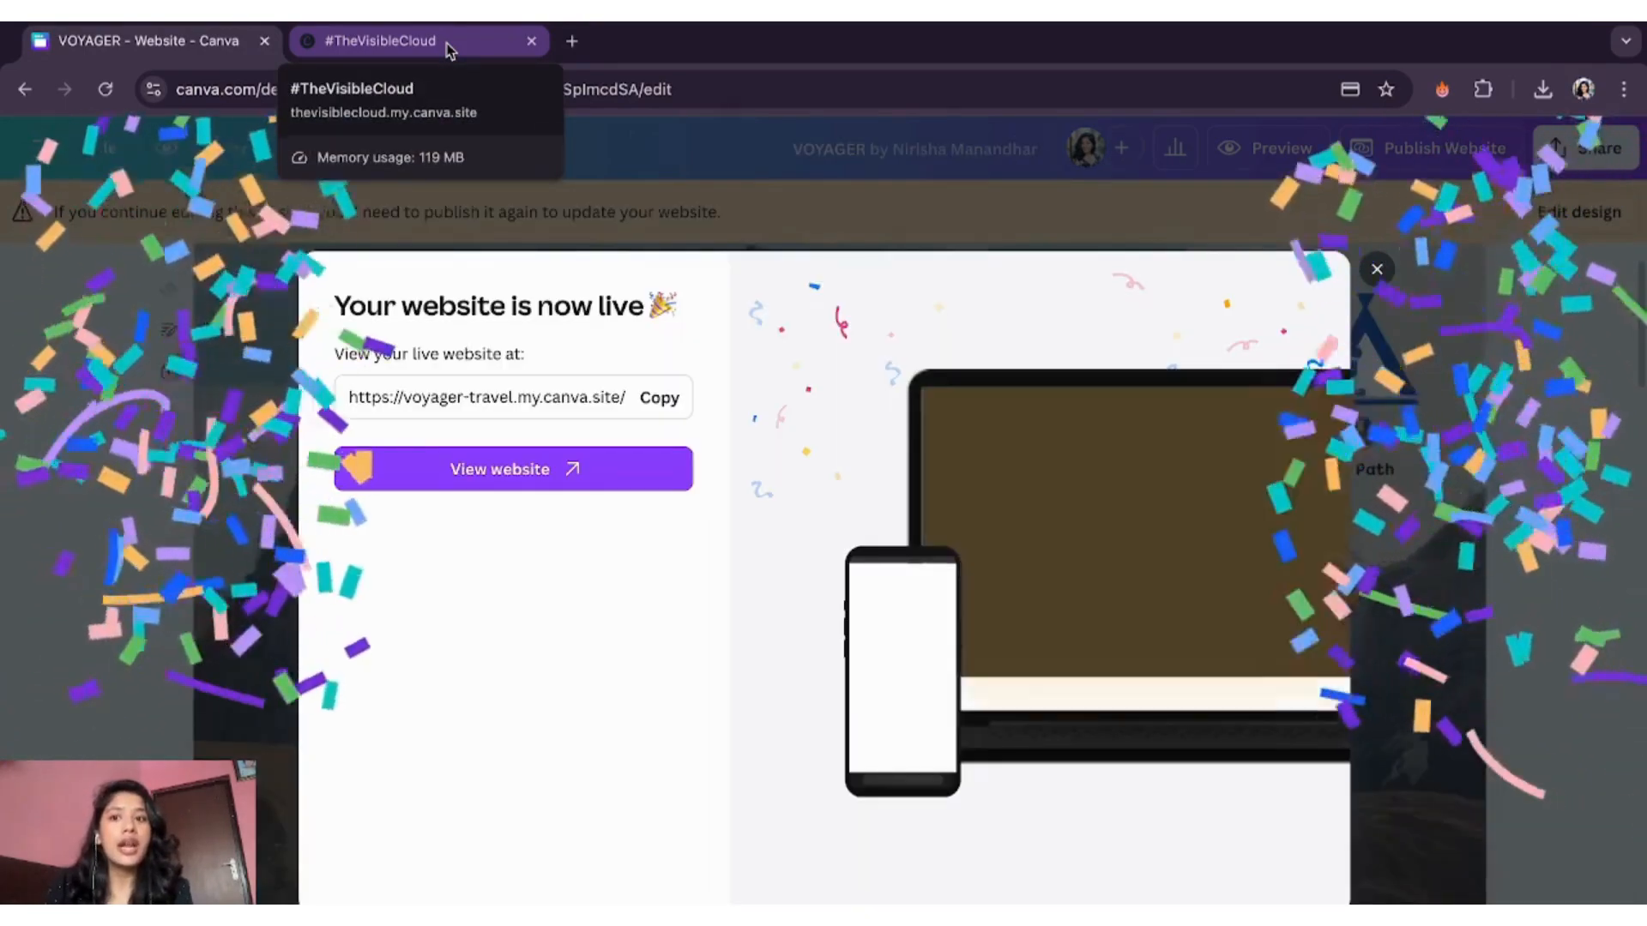
{"action": "left_click", "coordinate": [445, 44]}
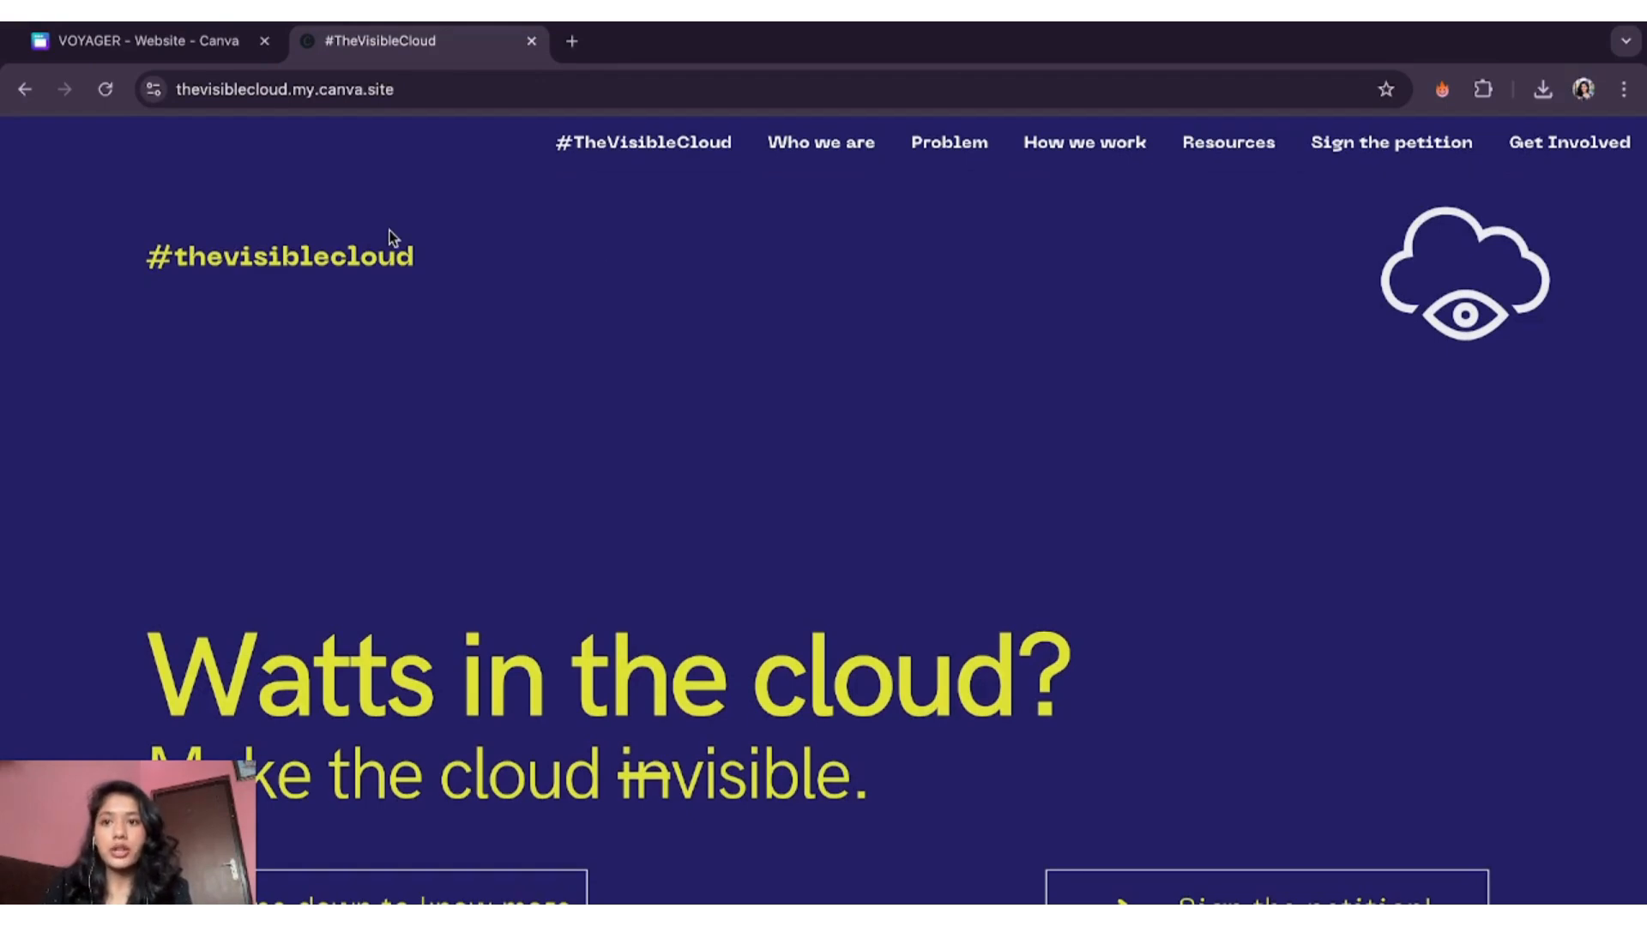
- Scroll the #TheVisibleCloud example site down to its Get Involved With Us form's name field
{"action": "left_click_drag", "start_coordinate": [295, 89], "coordinate": [423, 89]}
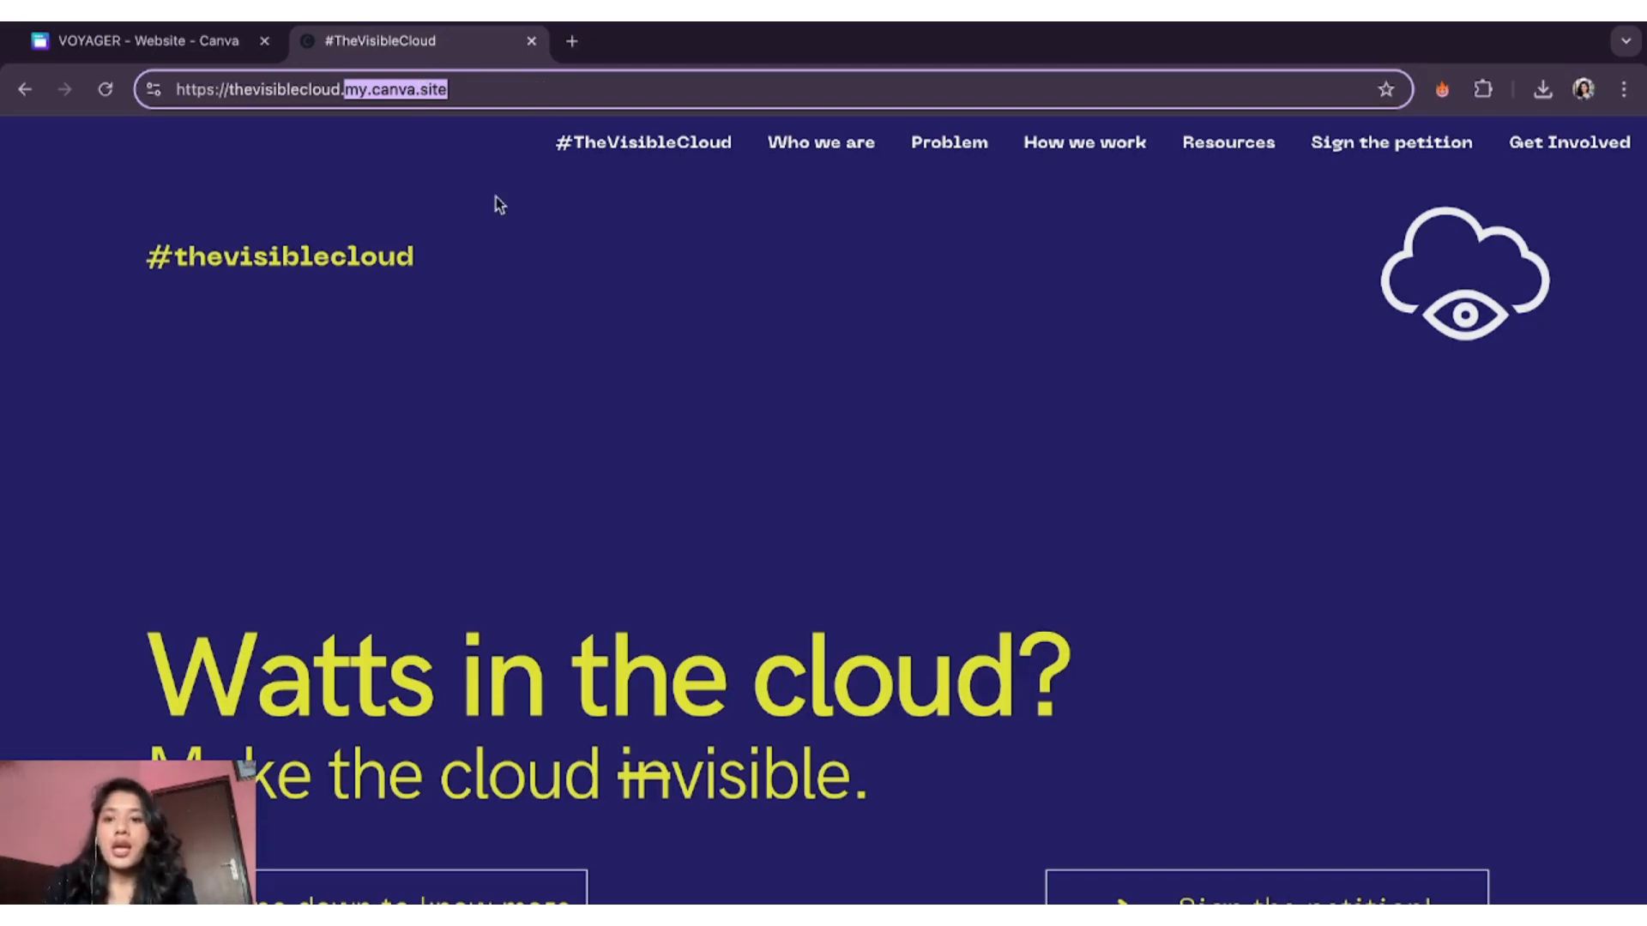
{"action": "scroll", "coordinate": [698, 507], "scroll_direction": "down", "scroll_amount": 5}
{"action": "scroll", "coordinate": [699, 509], "scroll_direction": "down", "scroll_amount": 15}
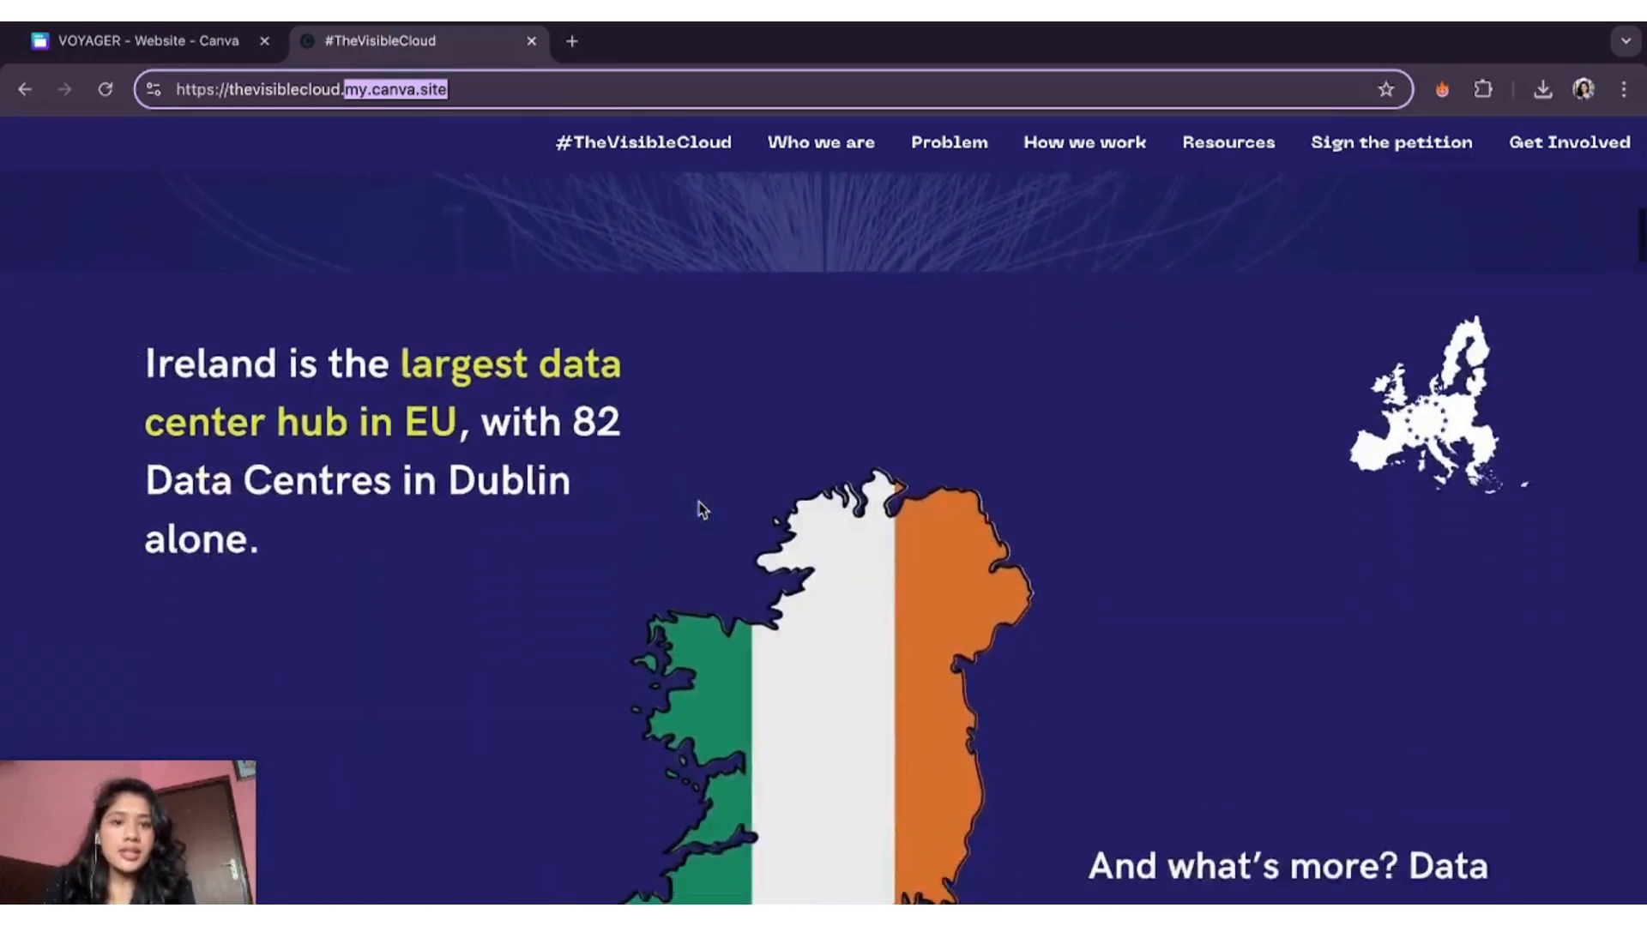
{"action": "scroll", "coordinate": [700, 509], "scroll_direction": "down", "scroll_amount": 15}
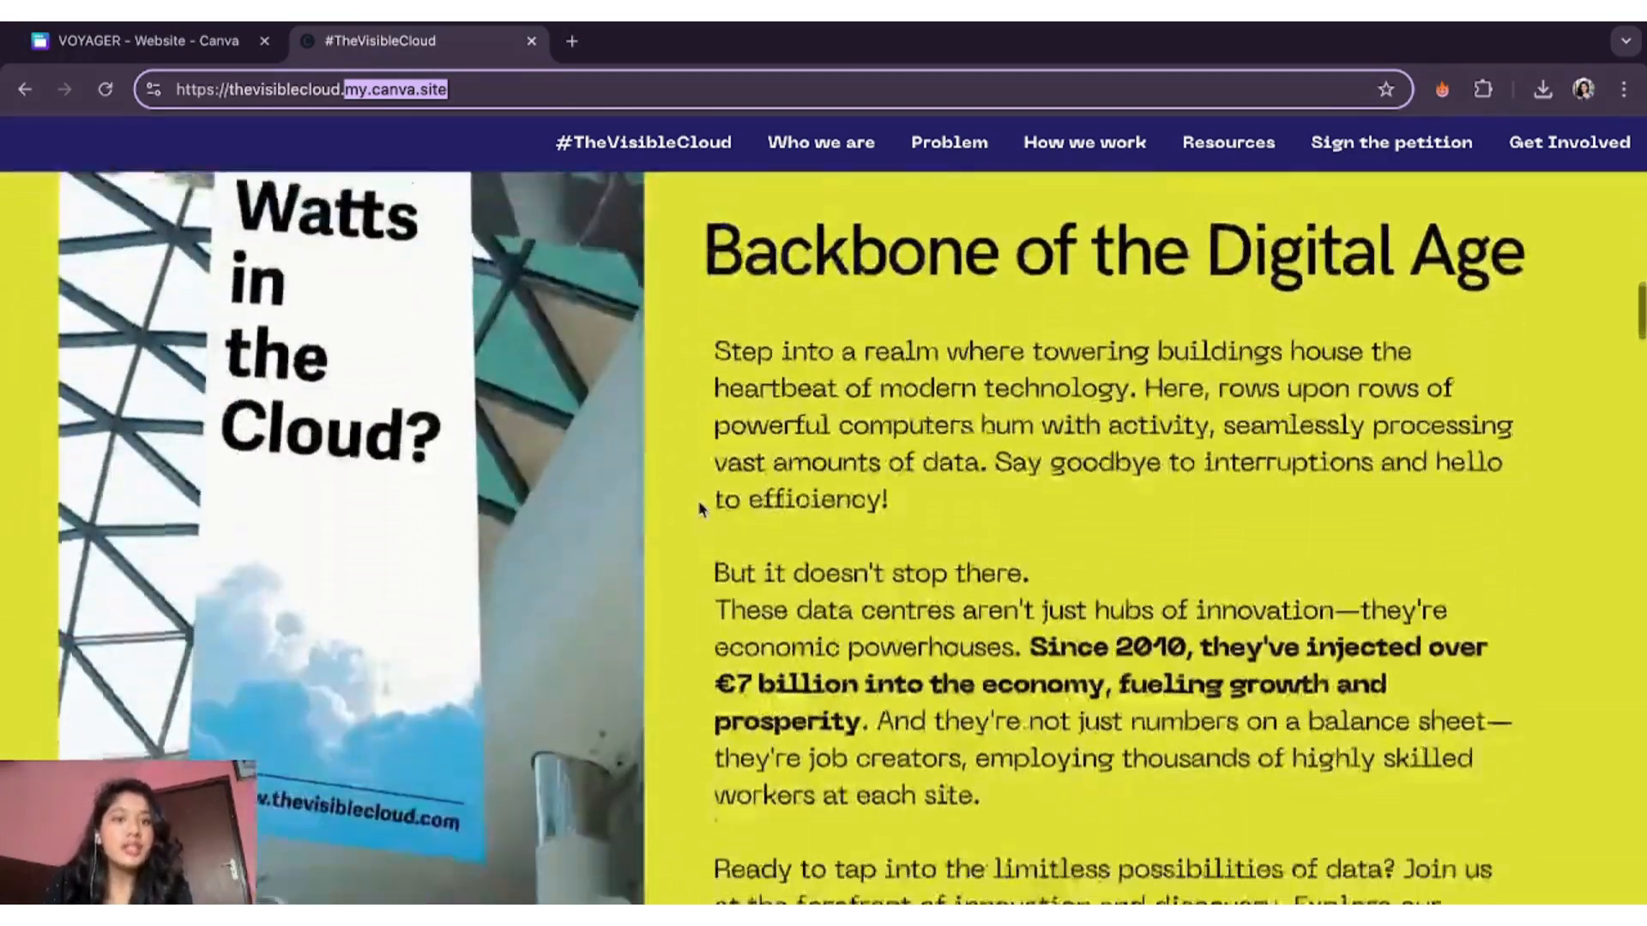
{"action": "scroll", "coordinate": [700, 509], "scroll_direction": "down", "scroll_amount": 10}
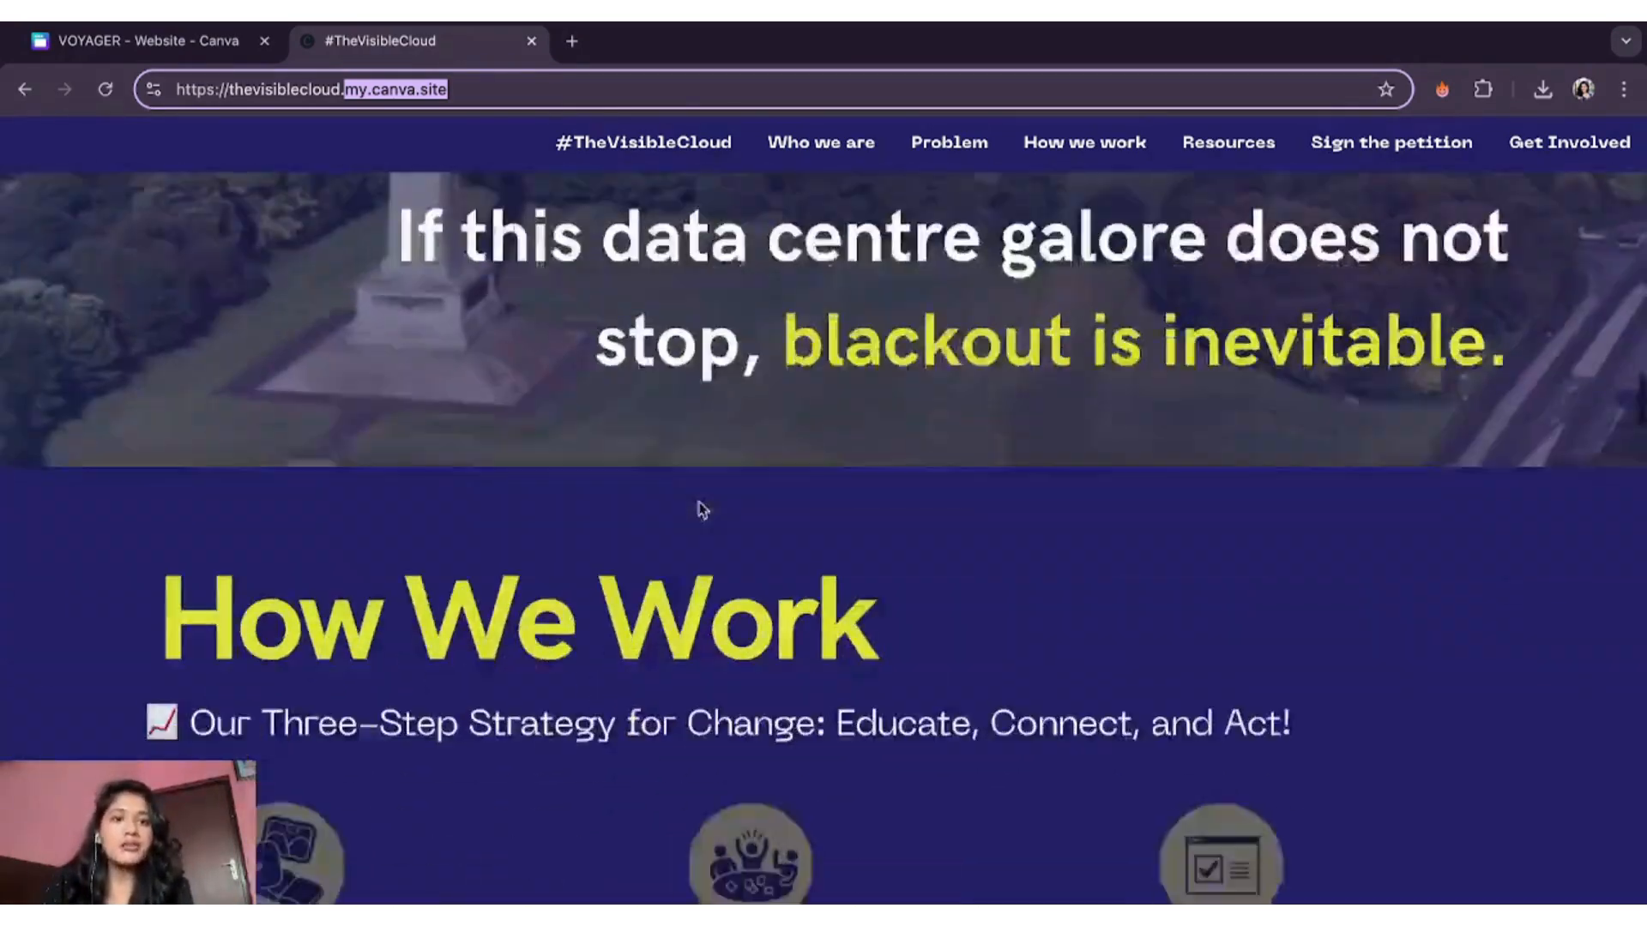
{"action": "scroll", "coordinate": [699, 509], "scroll_direction": "down", "scroll_amount": 20}
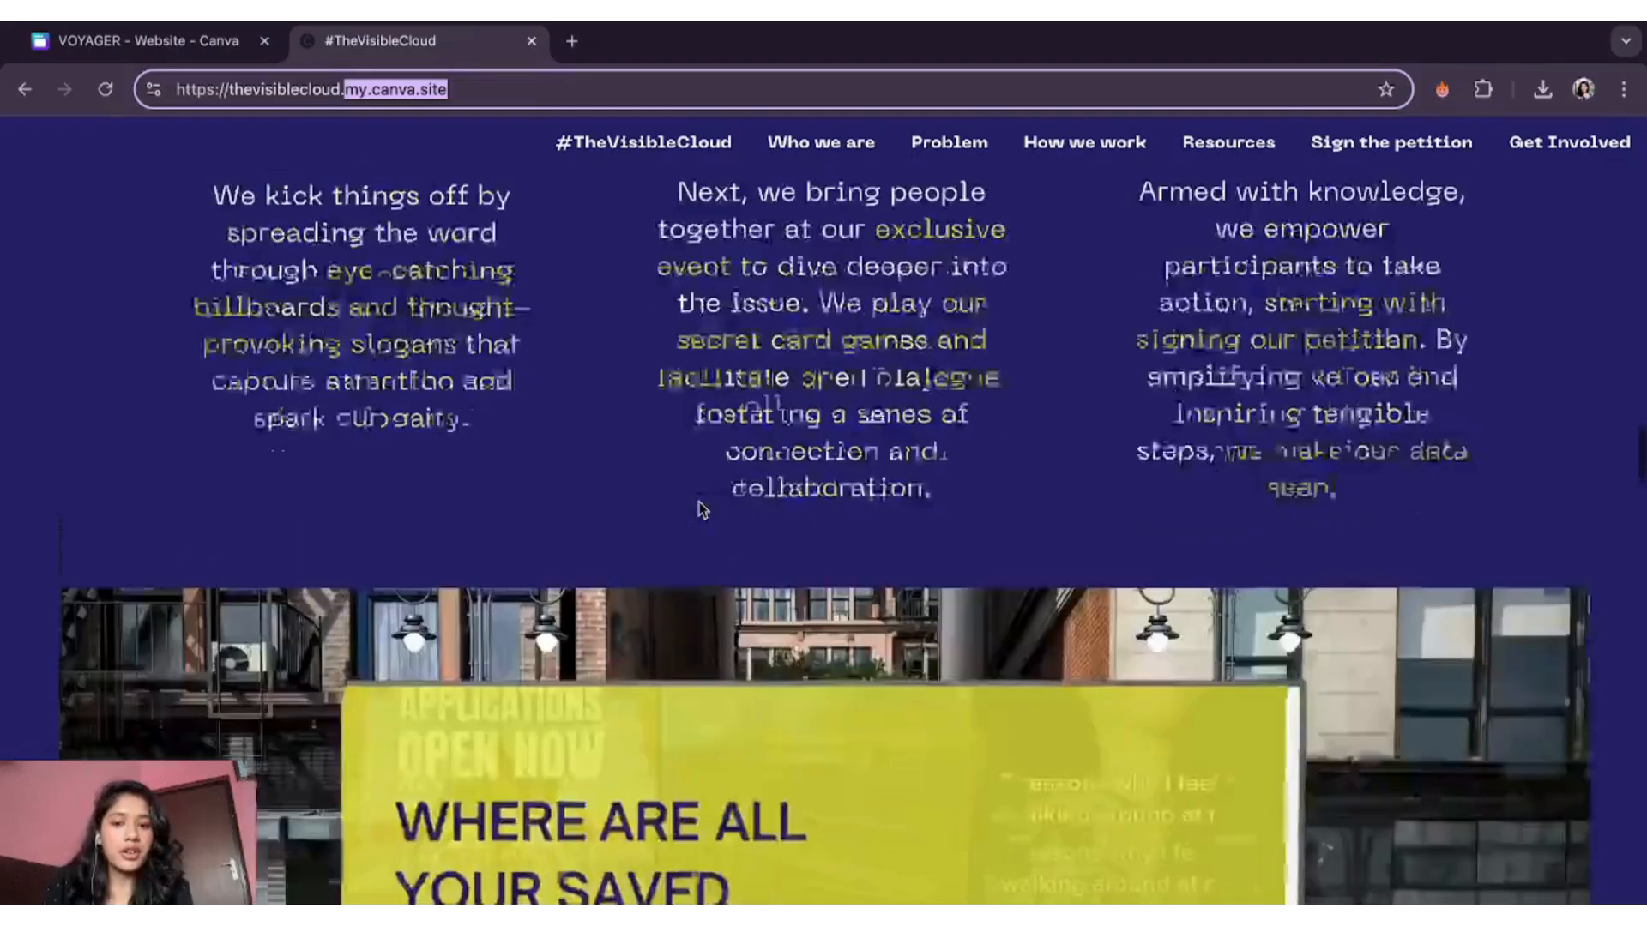
{"action": "scroll", "coordinate": [700, 509], "scroll_direction": "down", "scroll_amount": 20}
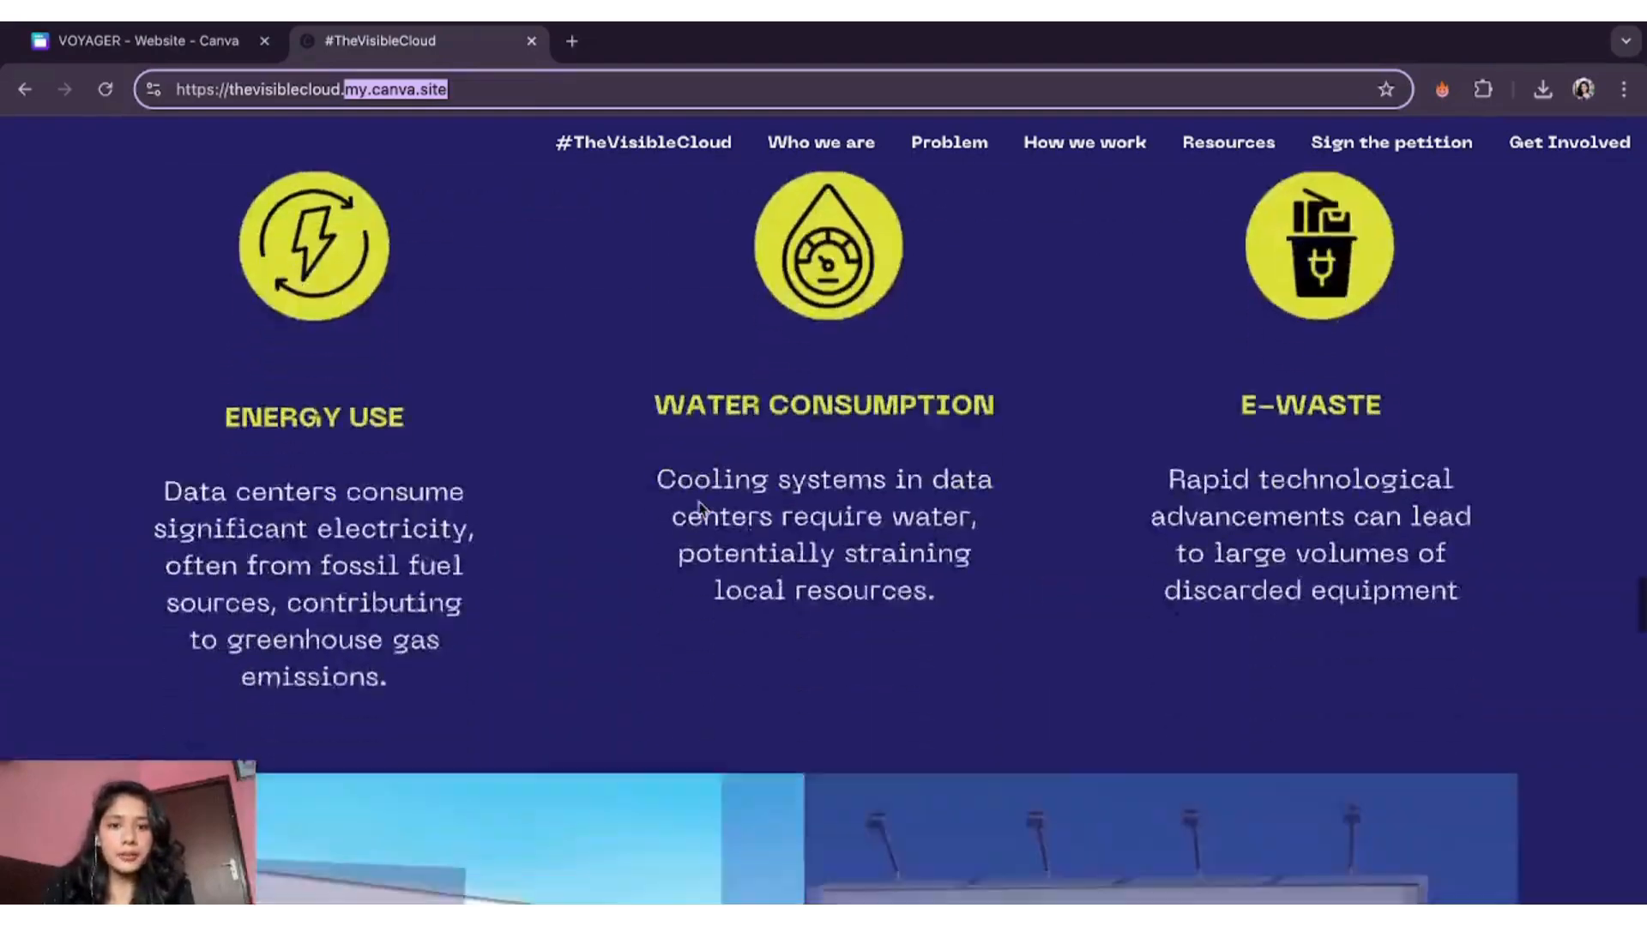
{"action": "scroll", "coordinate": [700, 508], "scroll_direction": "down", "scroll_amount": 20}
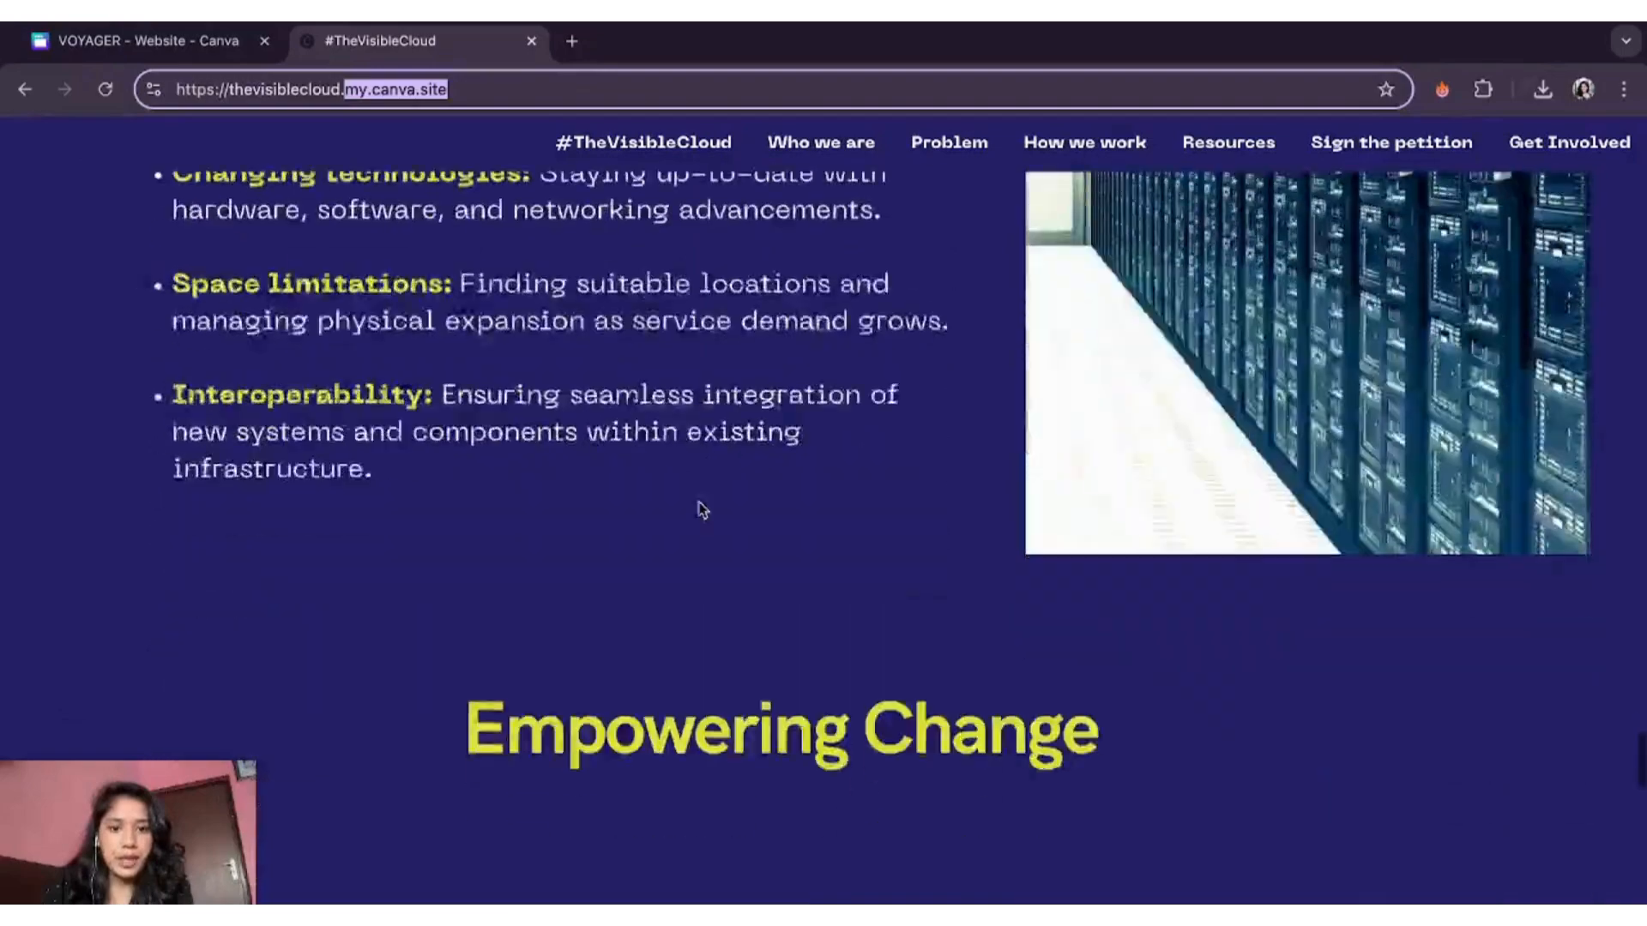
{"action": "scroll", "coordinate": [700, 509], "scroll_direction": "down", "scroll_amount": 10}
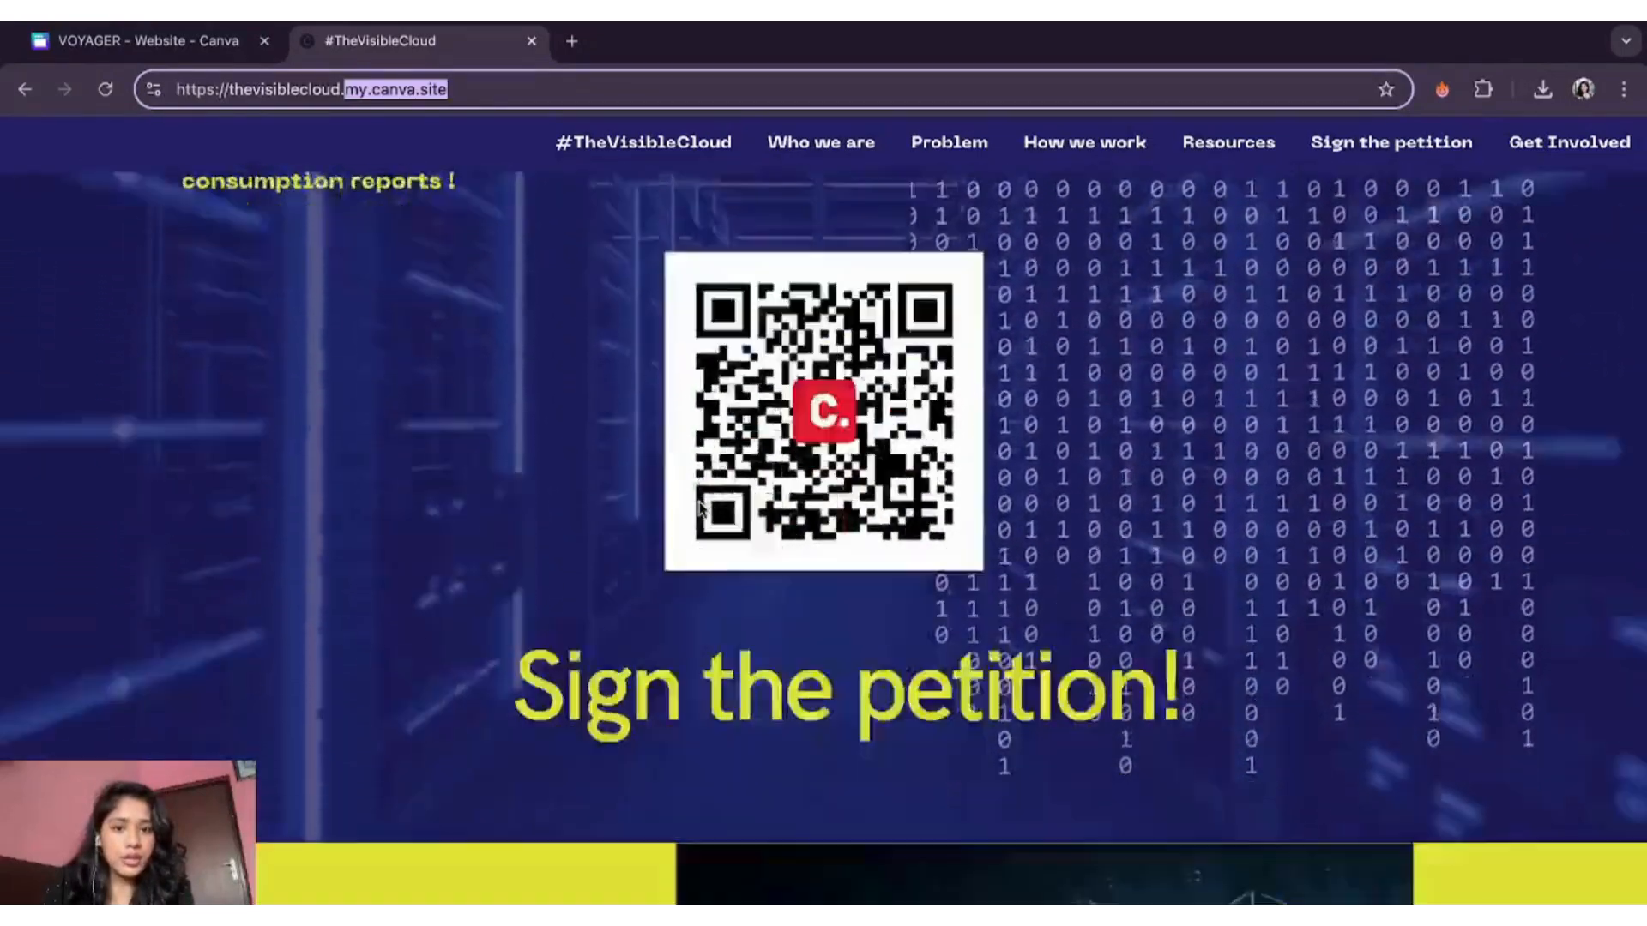
{"action": "left_click", "coordinate": [818, 696]}
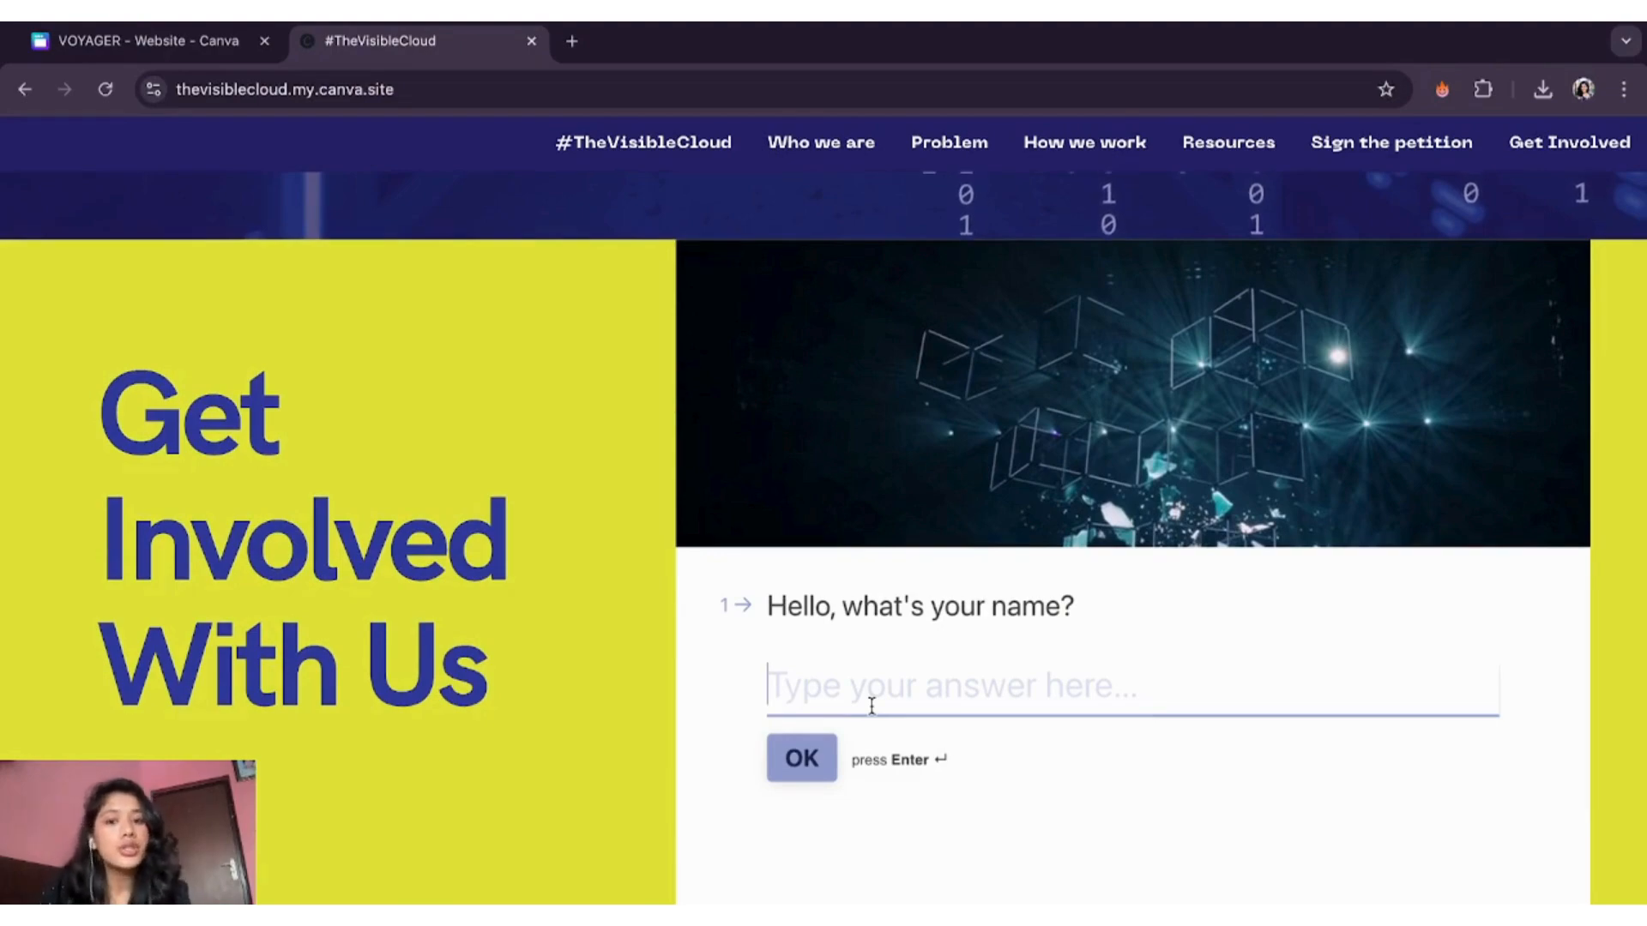
- Open the live VOYAGER site in a new tab, scroll through it, and return to Canva
{"action": "left_click", "coordinate": [182, 49]}
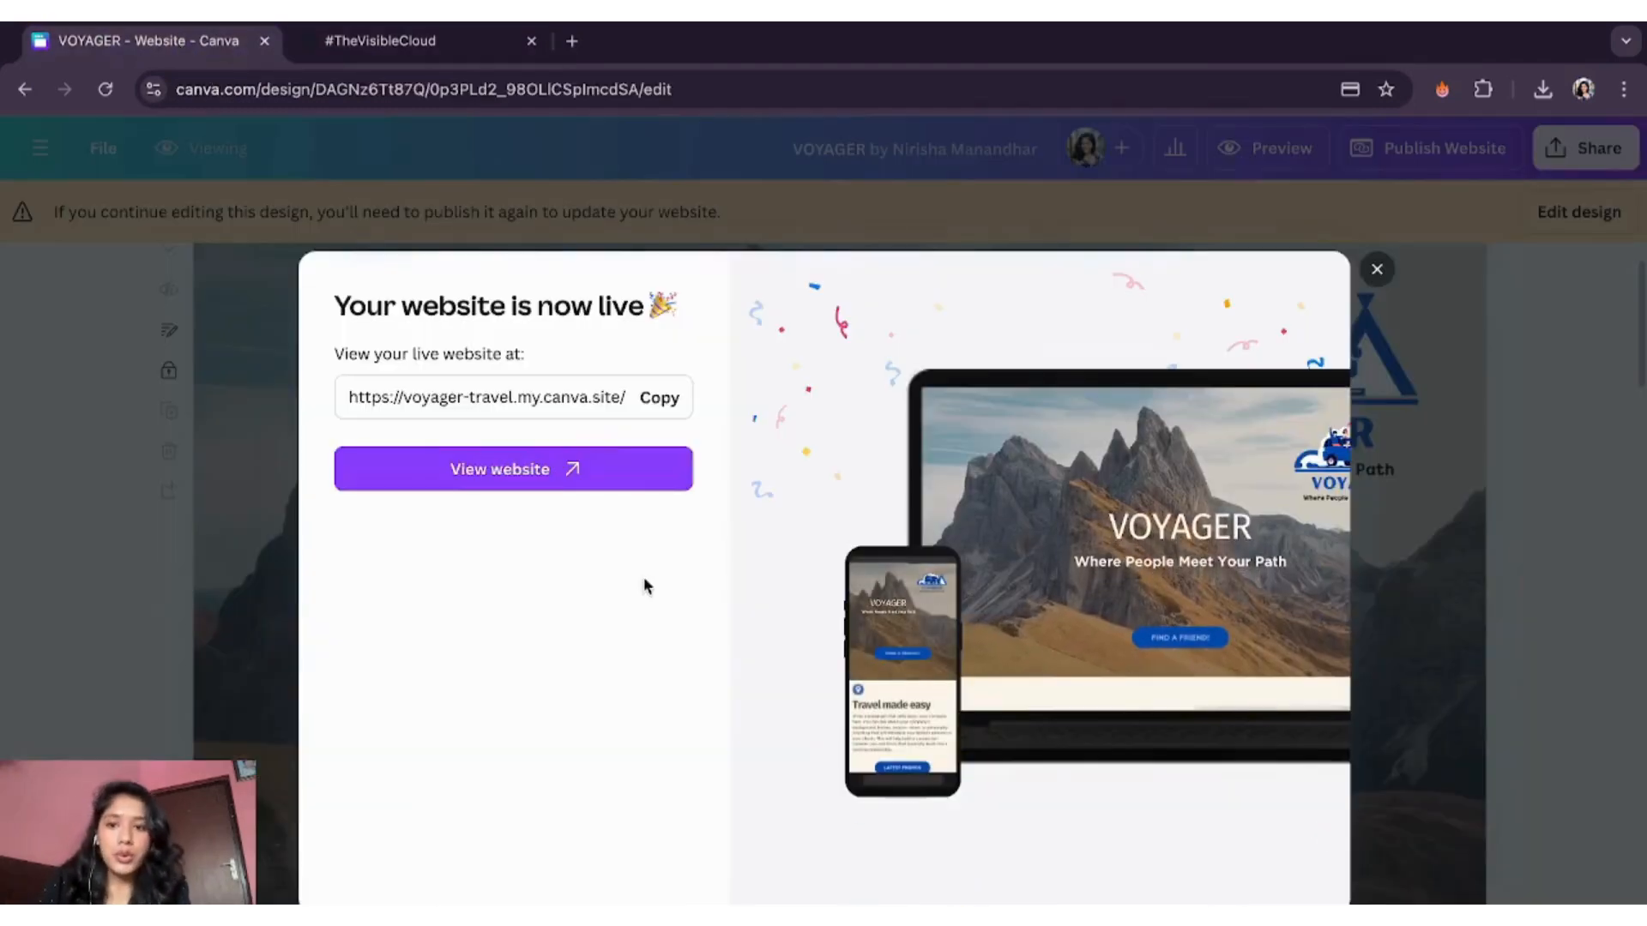
{"action": "left_click", "coordinate": [534, 477]}
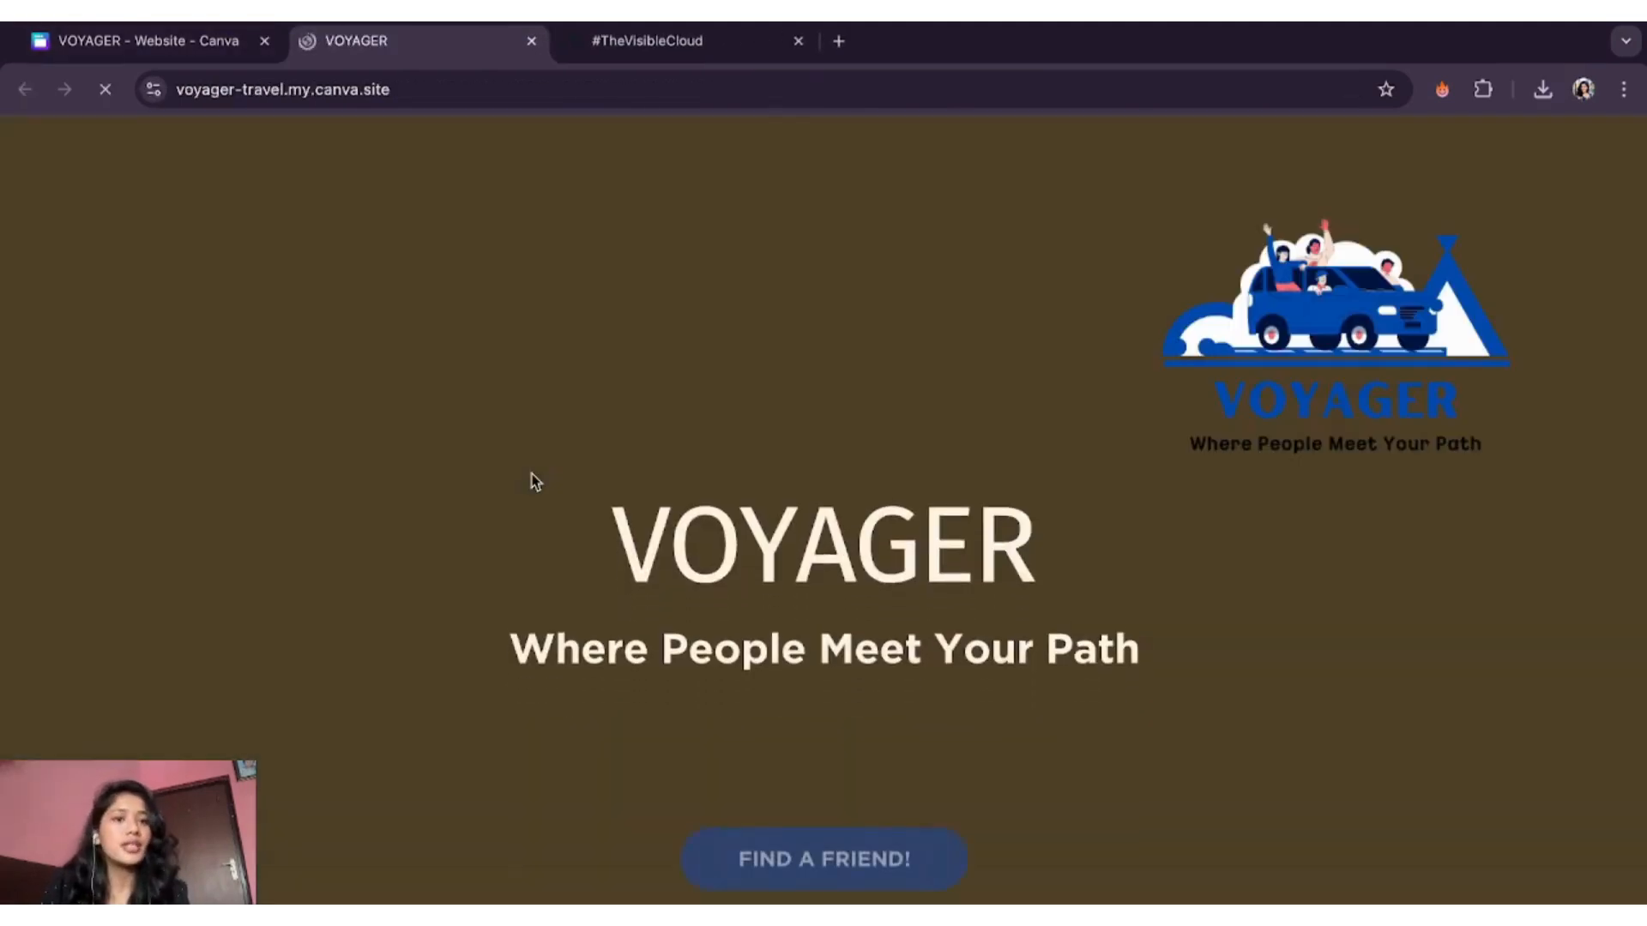
{"action": "scroll", "coordinate": [516, 692], "scroll_direction": "down", "scroll_amount": 12}
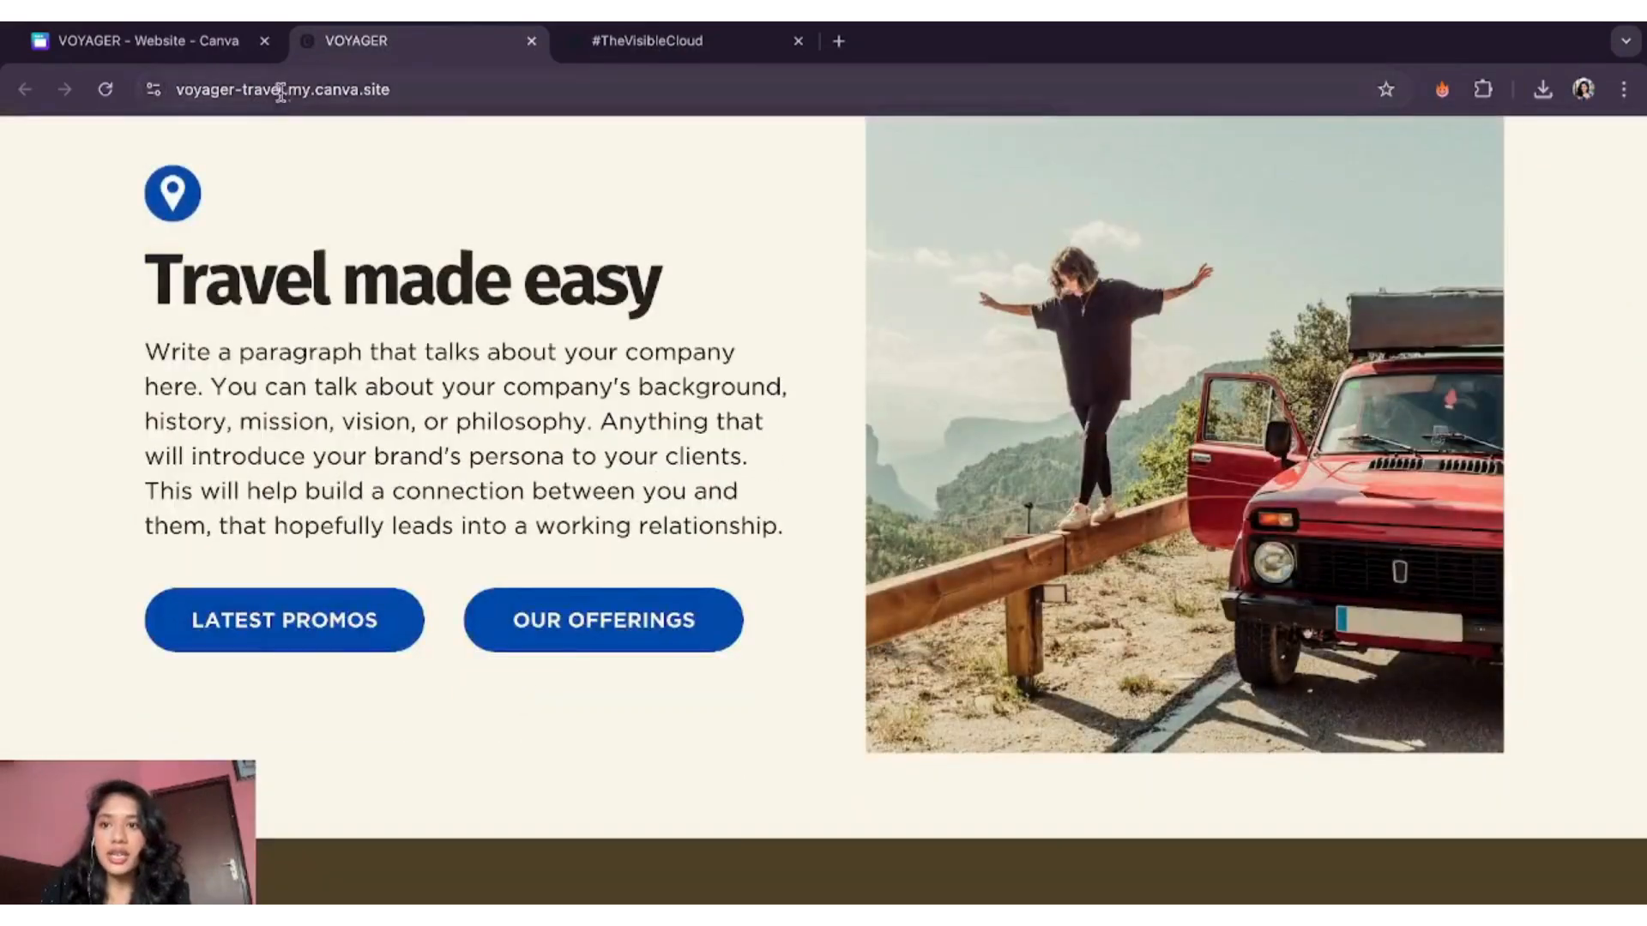
{"action": "left_click", "coordinate": [280, 93]}
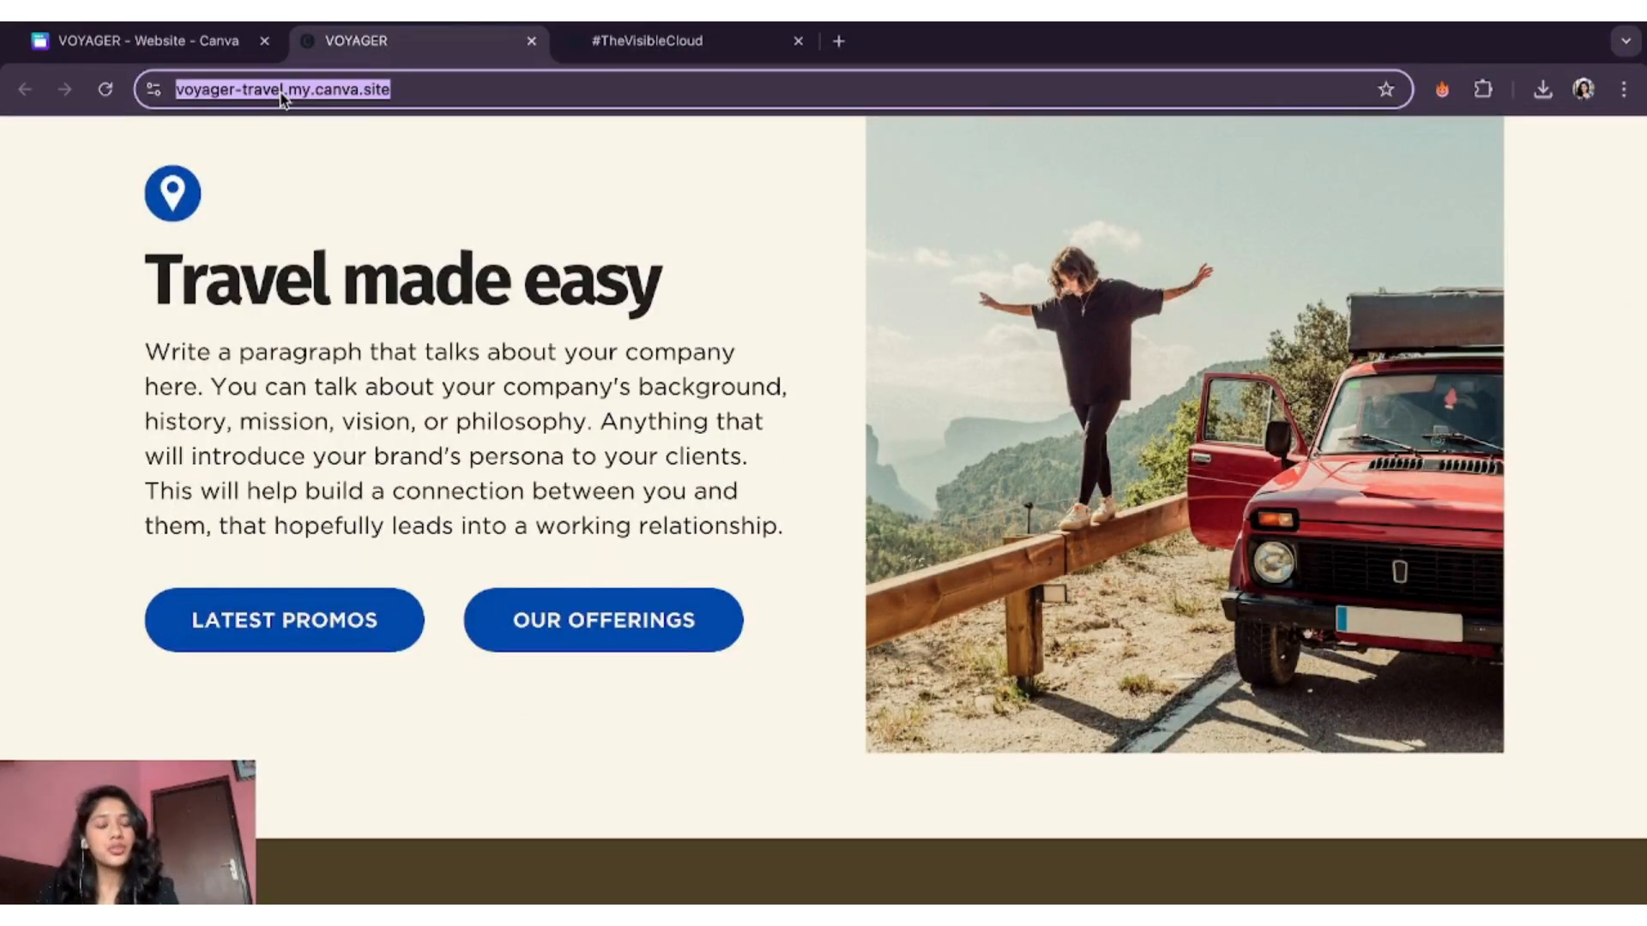
{"action": "scroll", "coordinate": [617, 518], "scroll_direction": "down", "scroll_amount": 14}
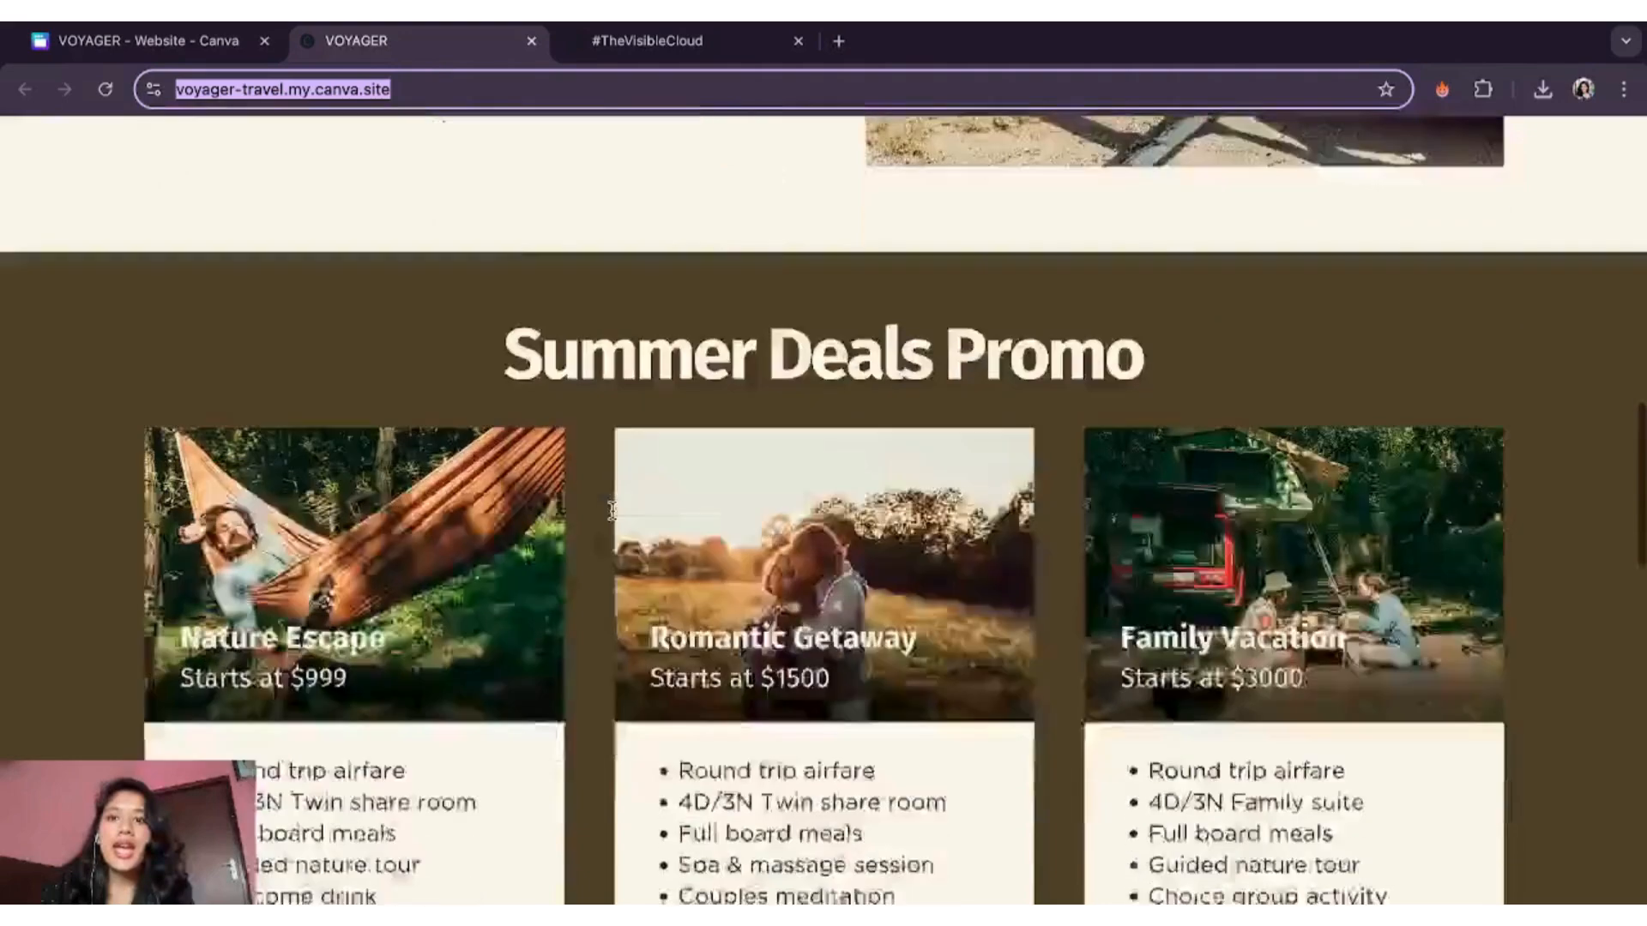
{"action": "left_click", "coordinate": [145, 40]}
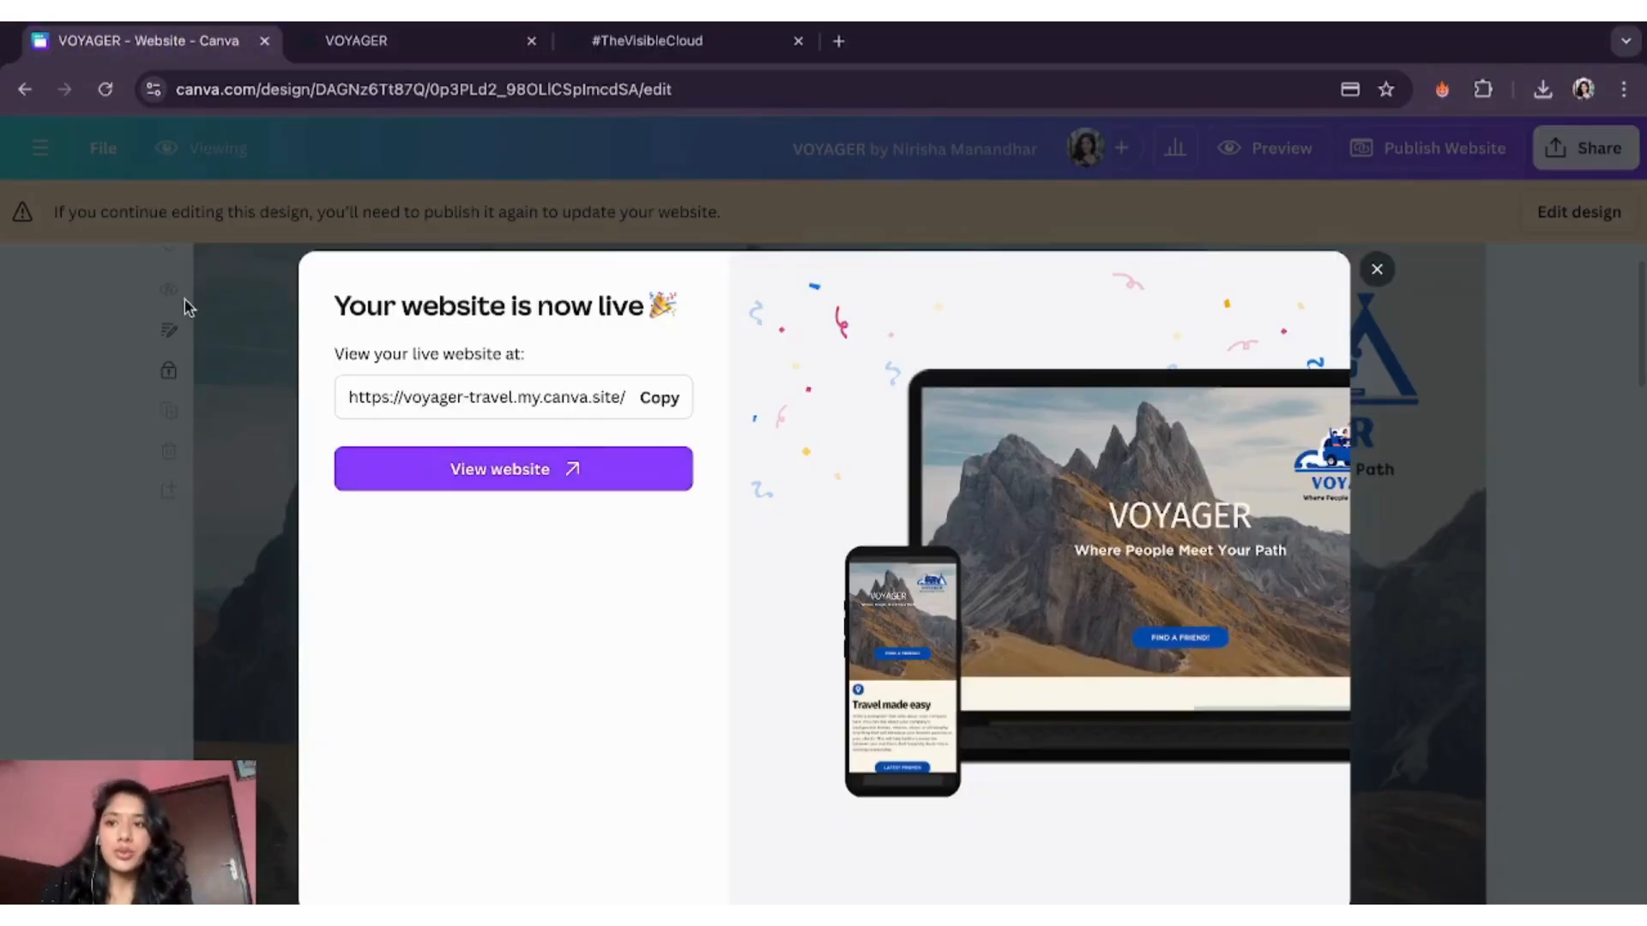
- Return the VOYAGER design to editing and insert 'ahaha' into the heading after VOYA
{"action": "left_click", "coordinate": [1377, 270]}
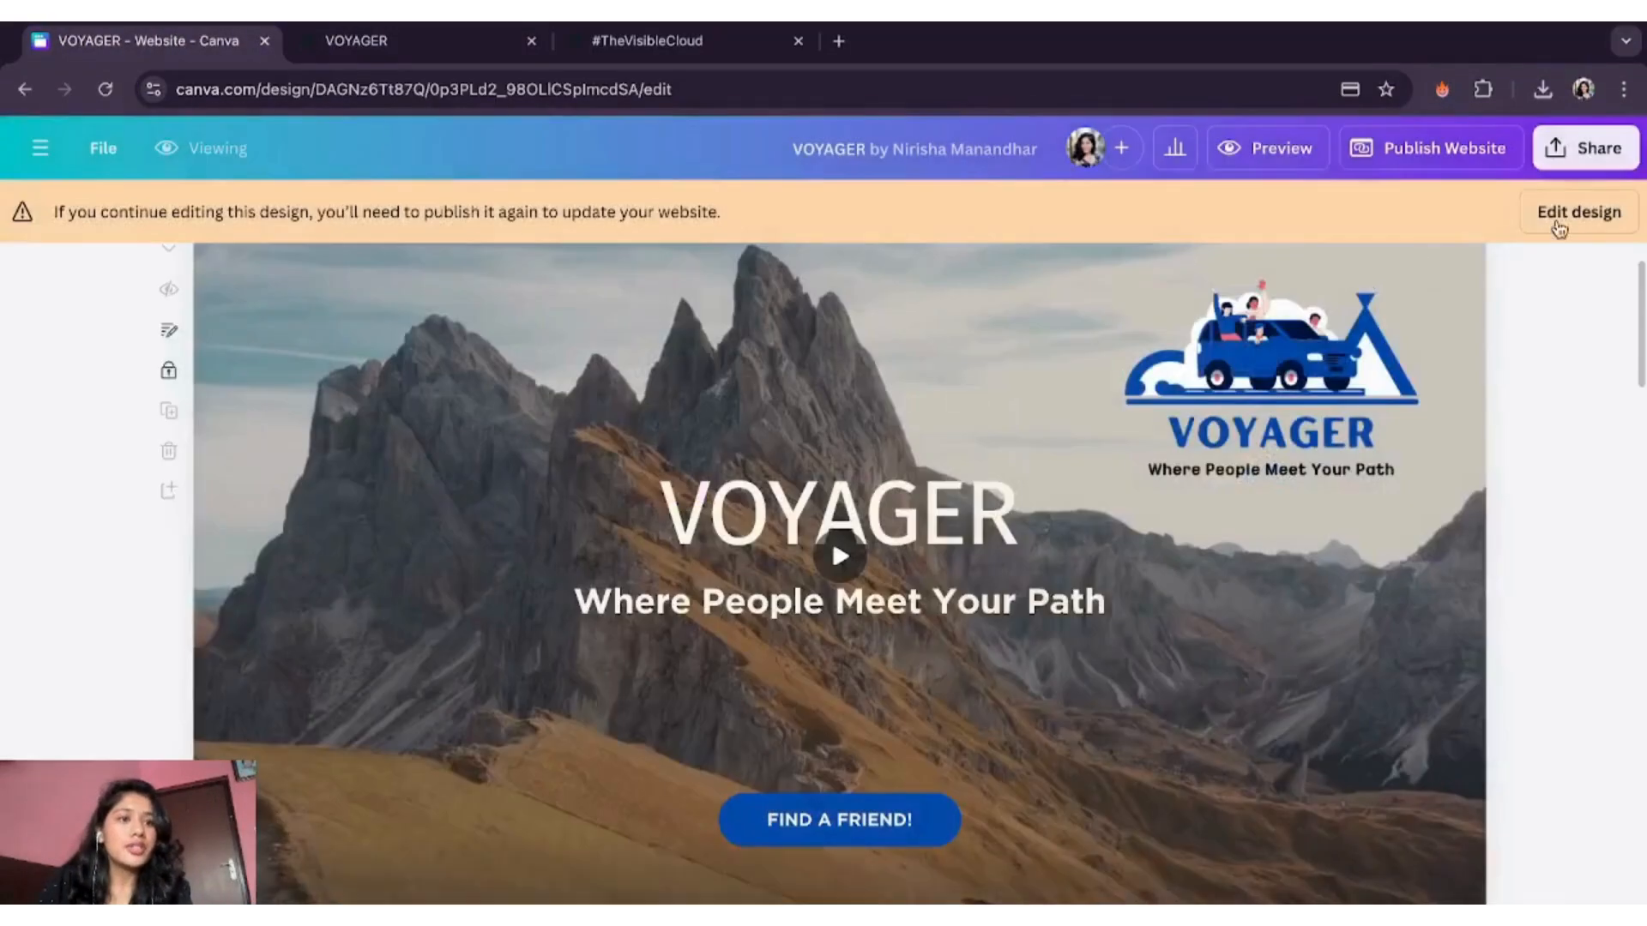
{"action": "left_click", "coordinate": [1595, 214]}
{"action": "left_click", "coordinate": [1083, 542]}
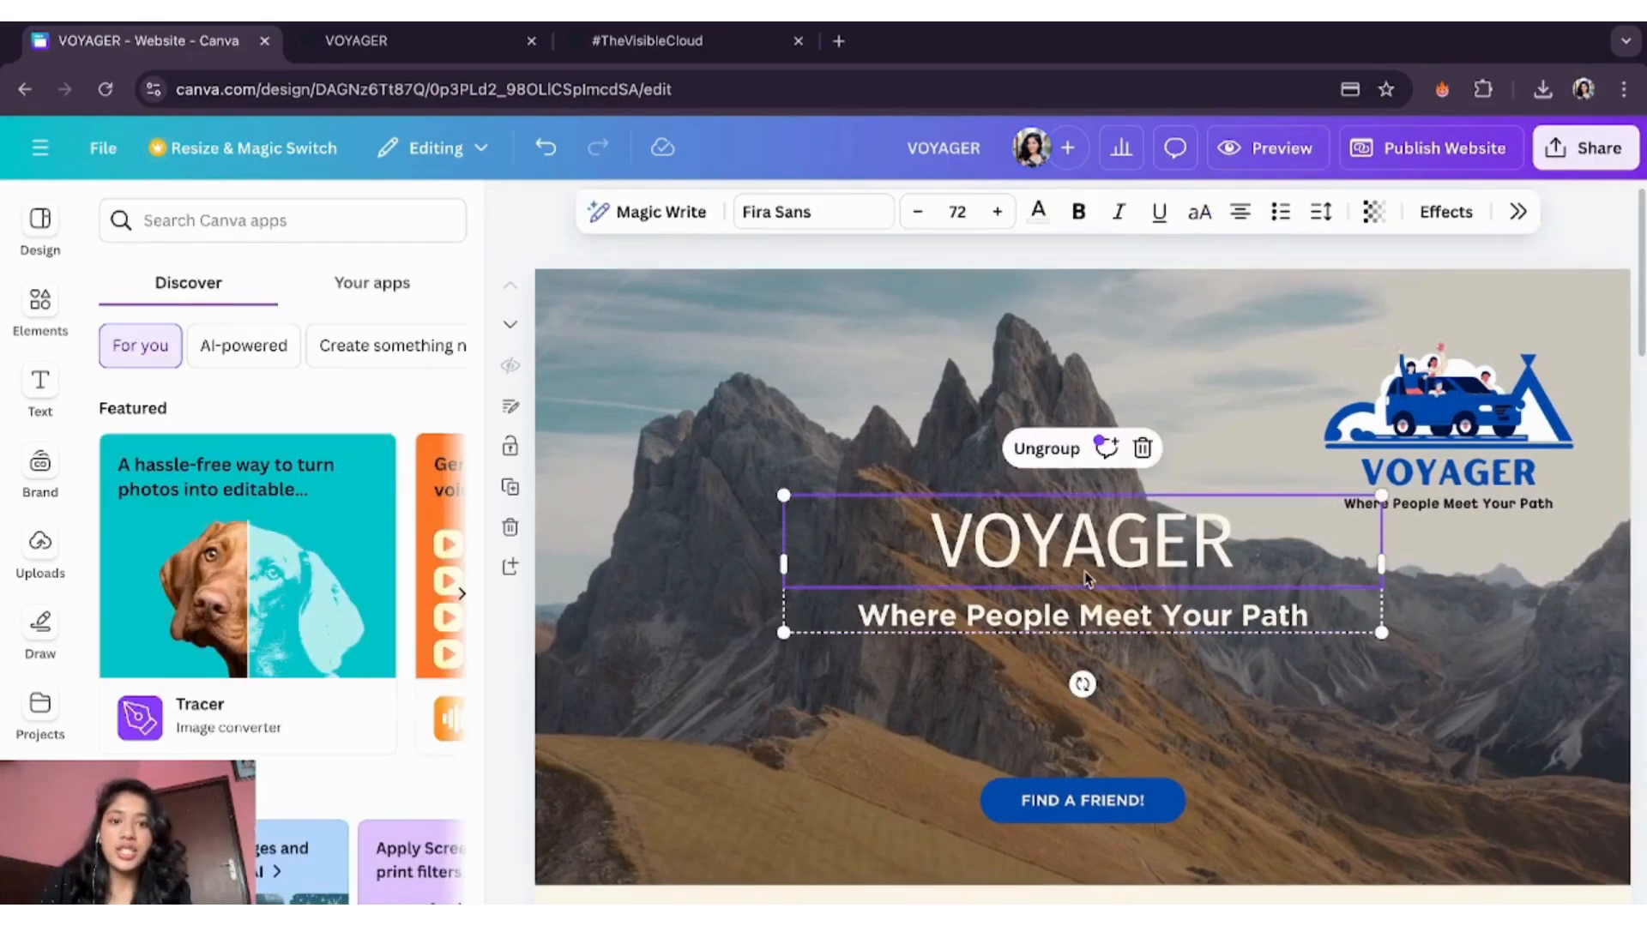
{"action": "left_click", "coordinate": [1105, 542]}
{"action": "type", "text": "ahaha"}
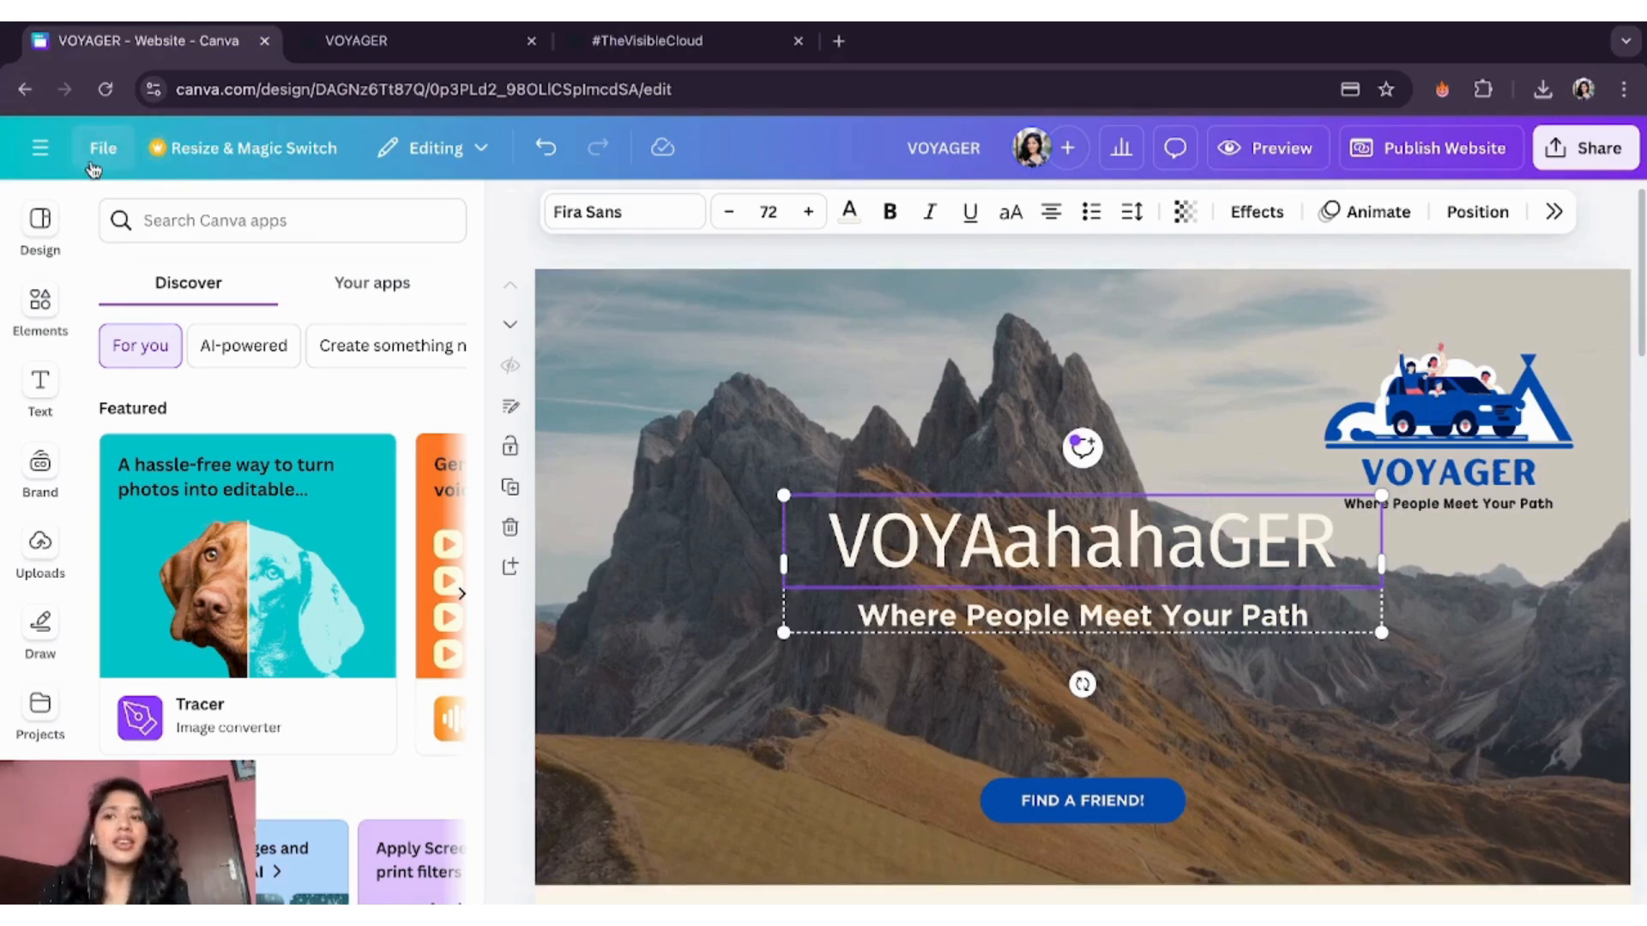
- Leave the VOYAGER design editor for Canva Home through the side menu
{"action": "left_click", "coordinate": [40, 148]}
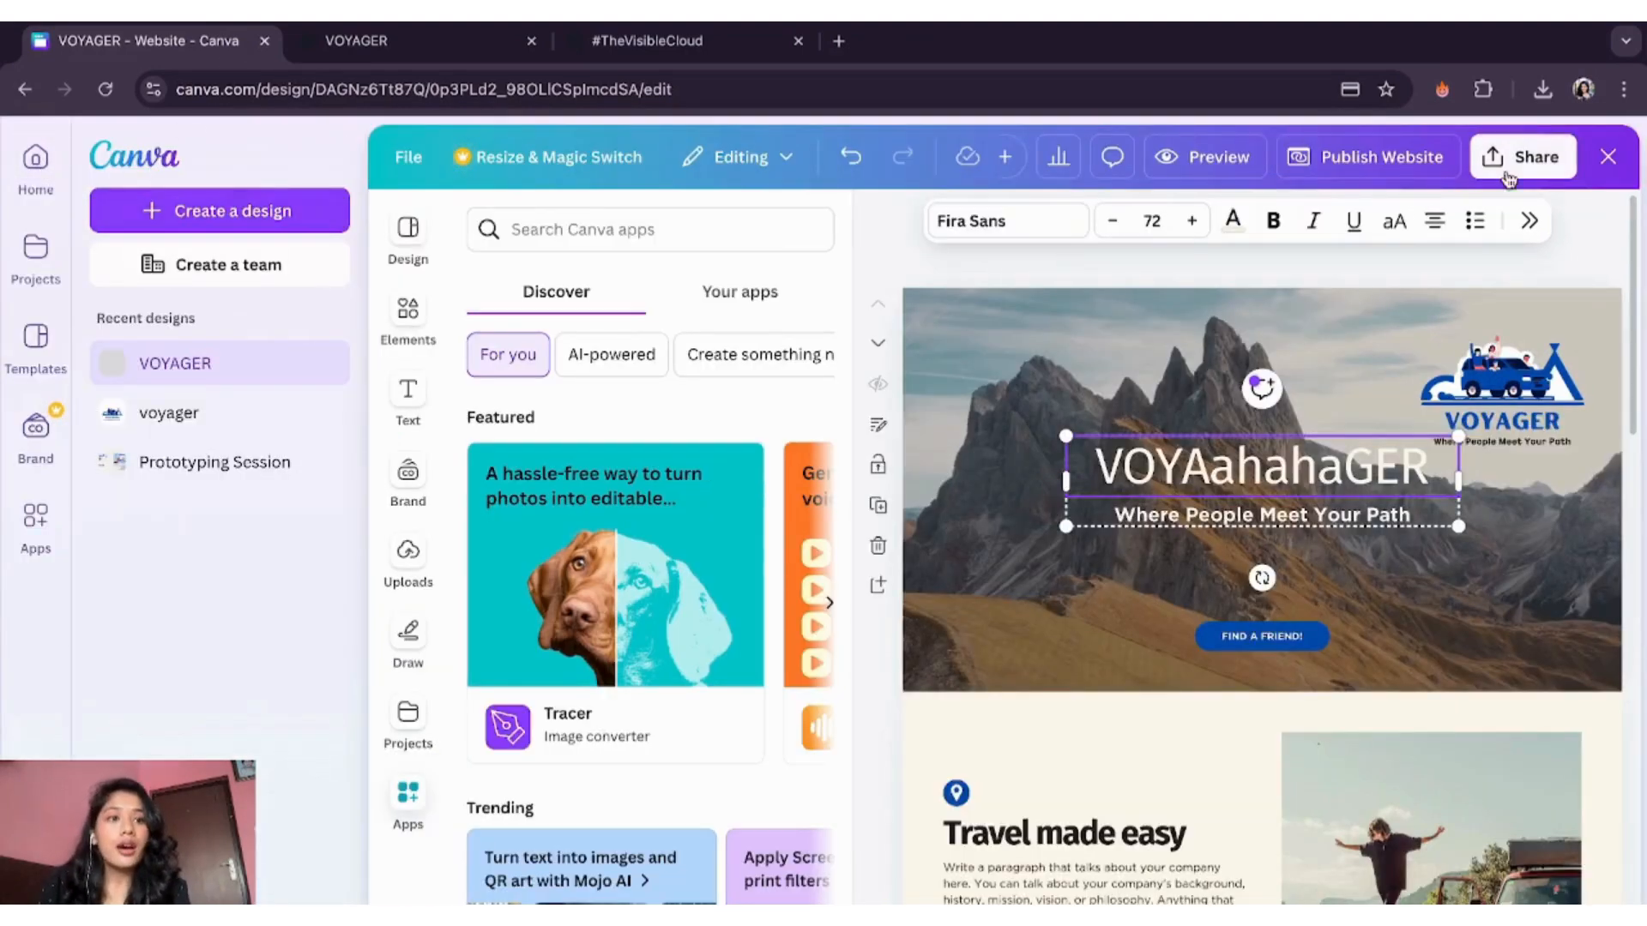
{"action": "left_click", "coordinate": [1607, 156]}
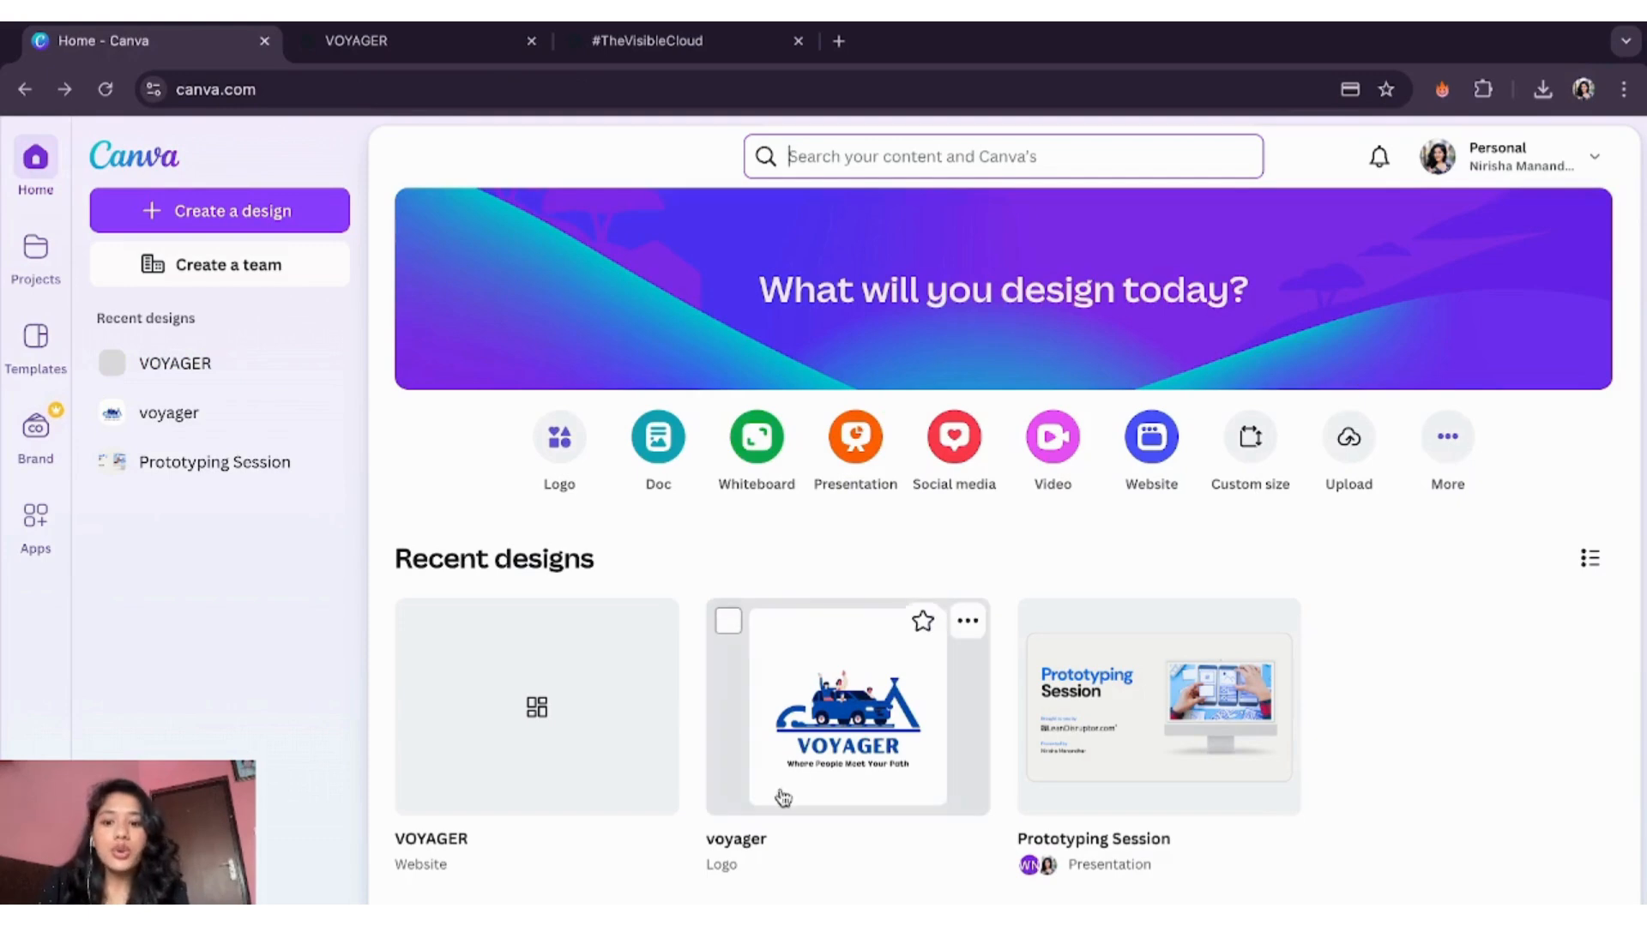
{"action": "mouse_move", "coordinate": [546, 803]}
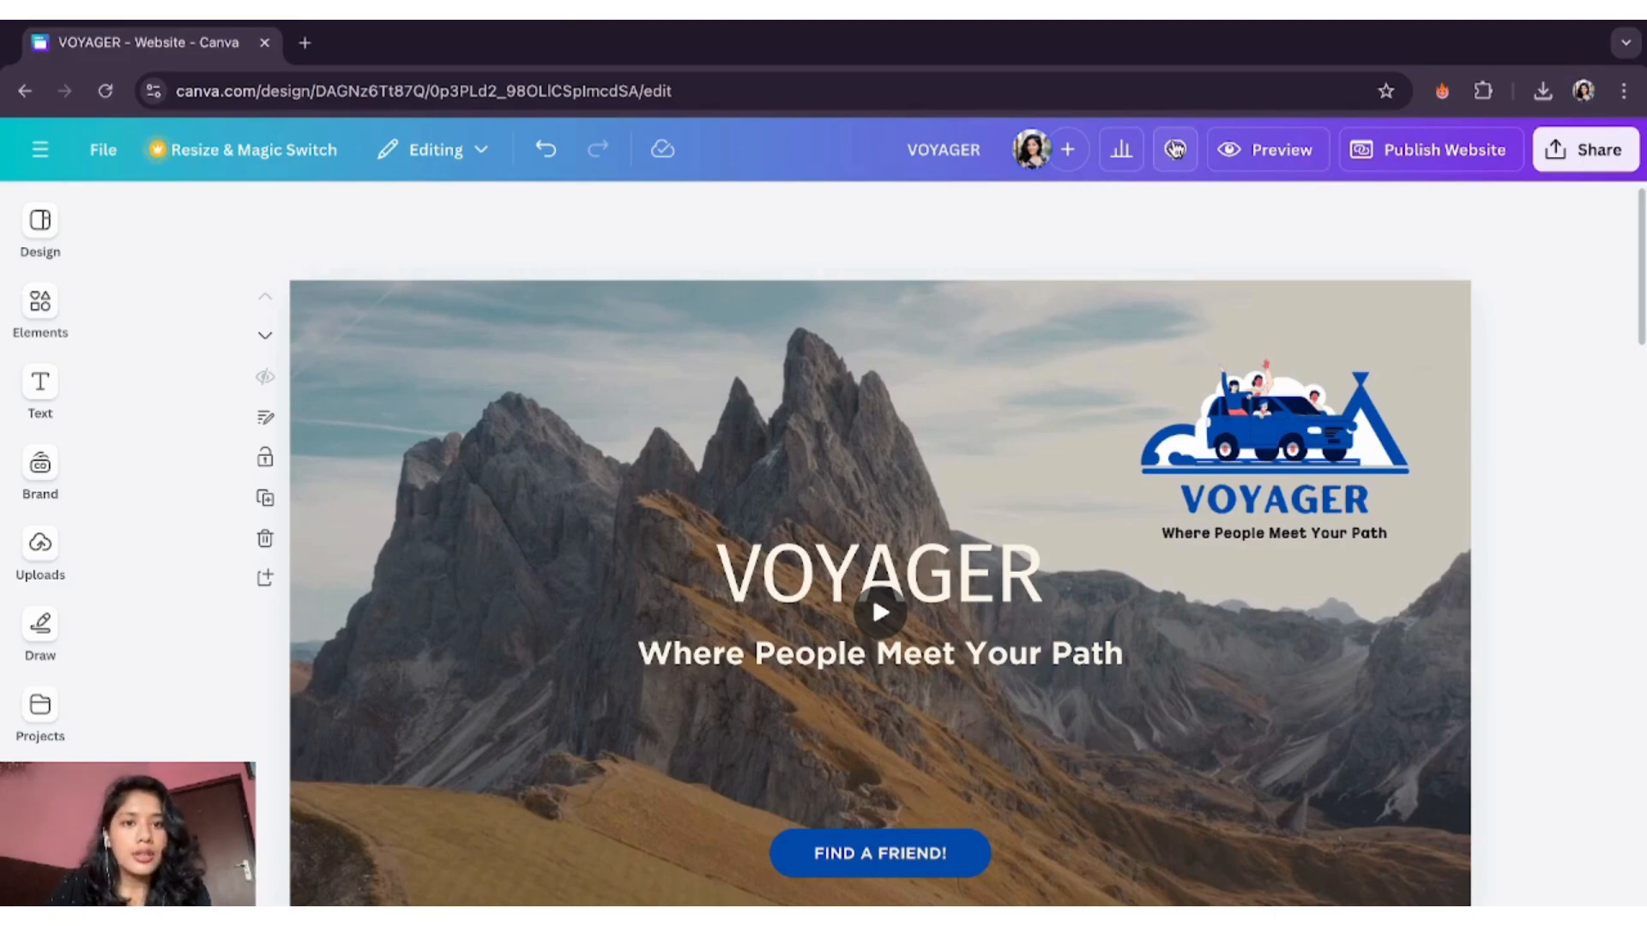
- Review the website's Insights: page views, country and device breakdowns, traffic and engagement
{"action": "left_click", "coordinate": [1120, 155]}
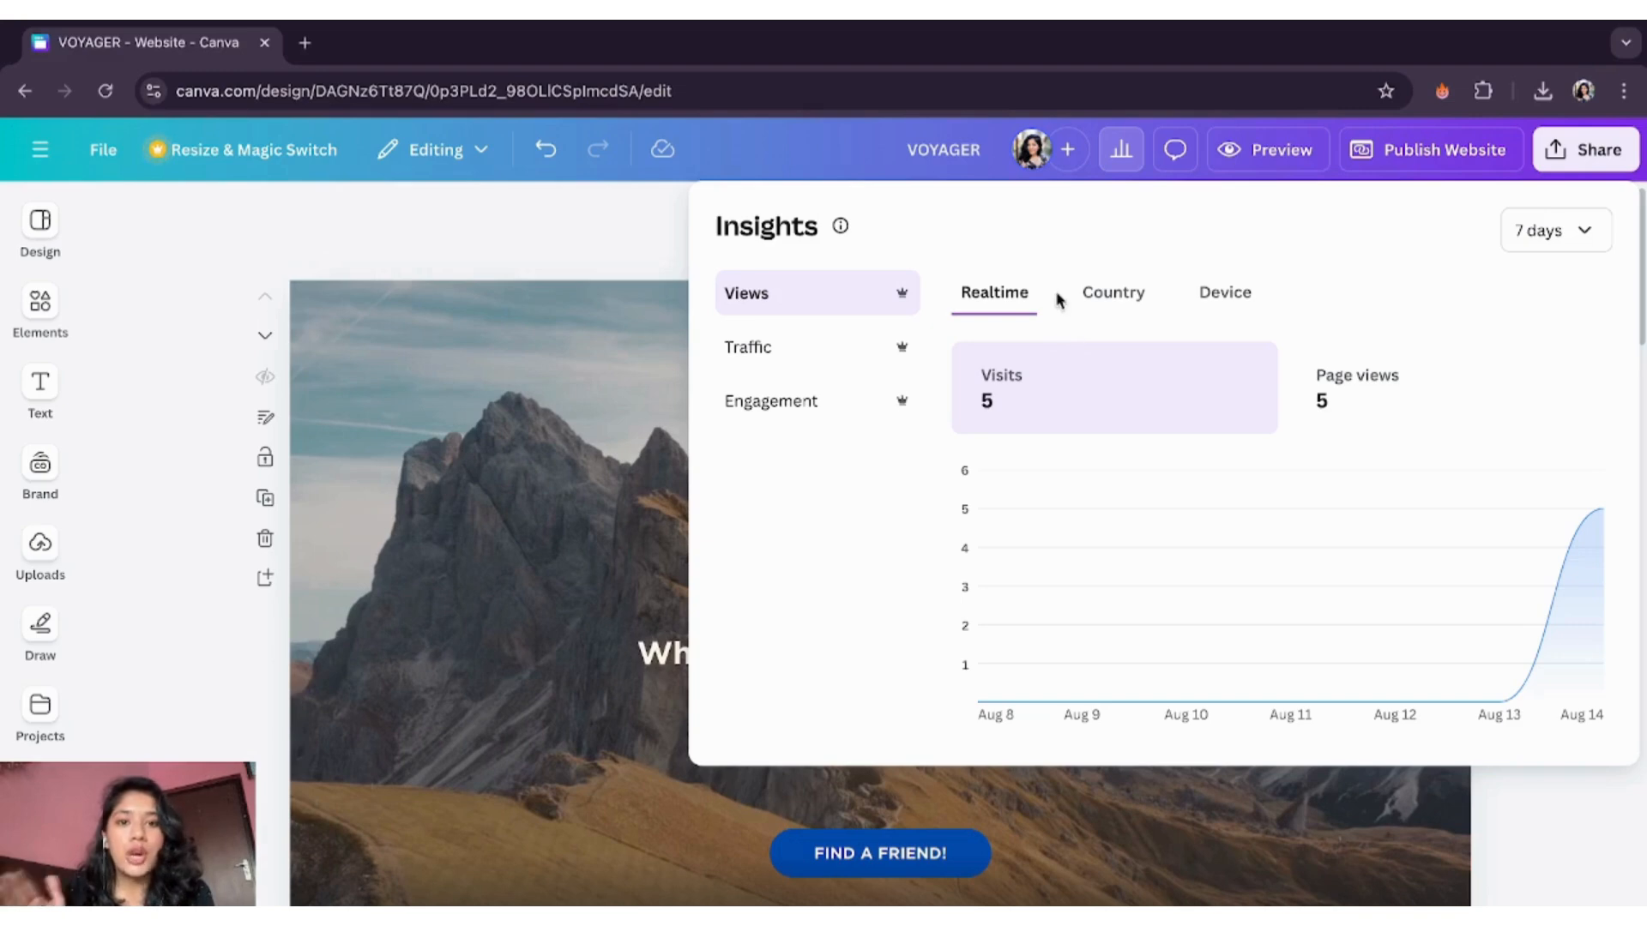
{"action": "left_click", "coordinate": [1346, 379]}
{"action": "left_click", "coordinate": [1111, 300]}
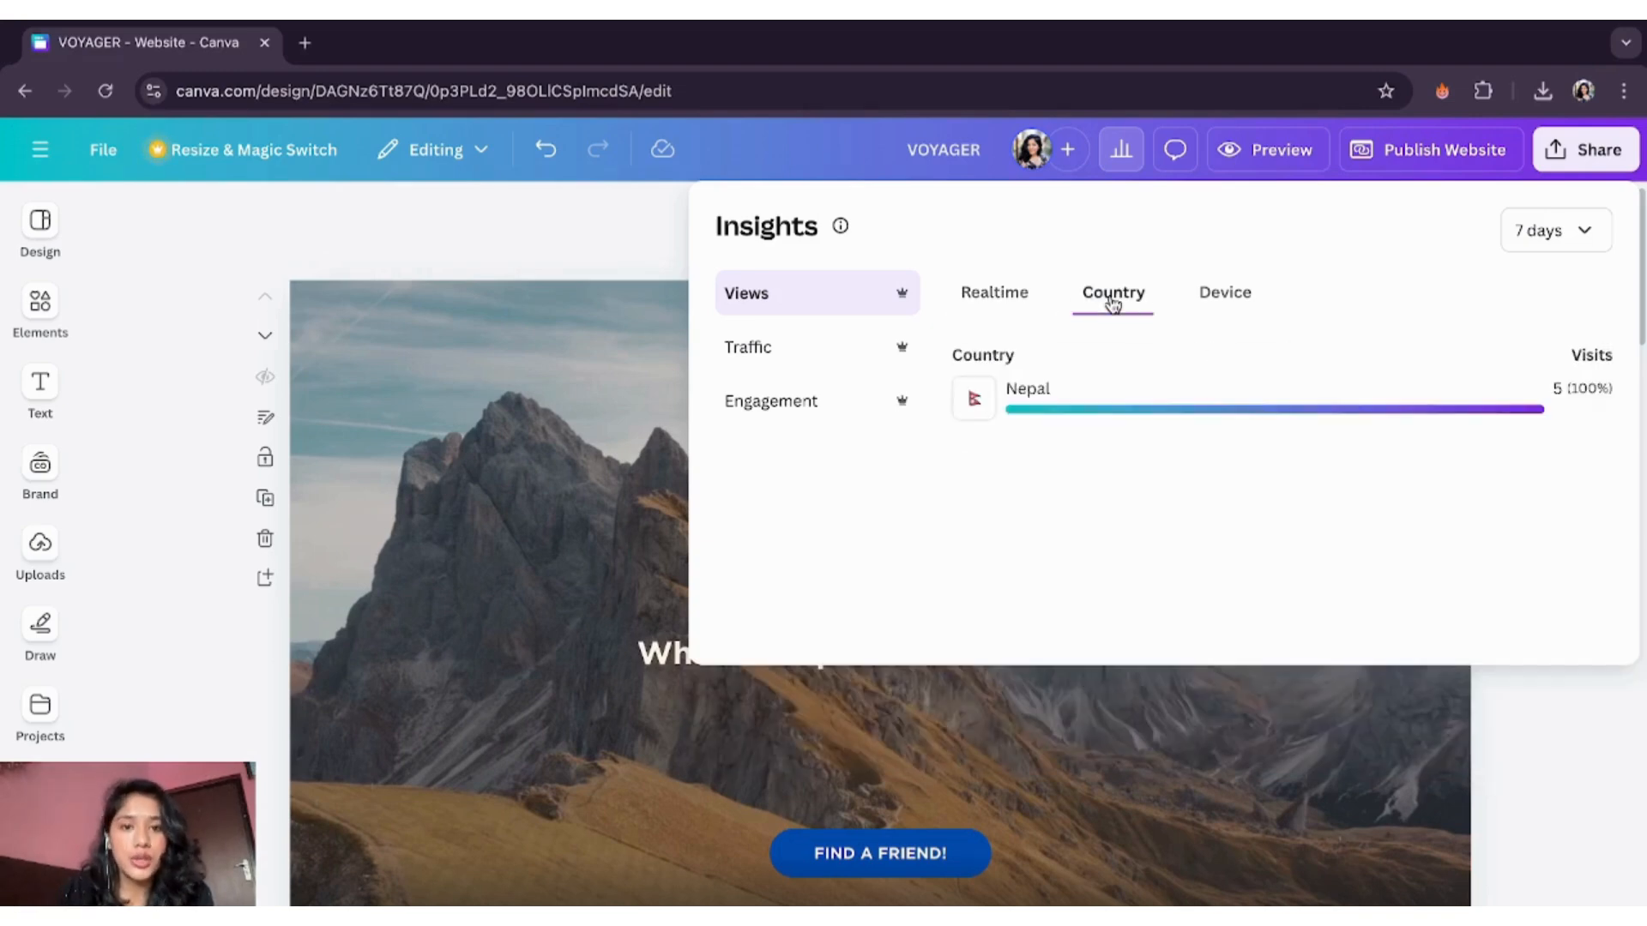
{"action": "left_click", "coordinate": [1224, 293]}
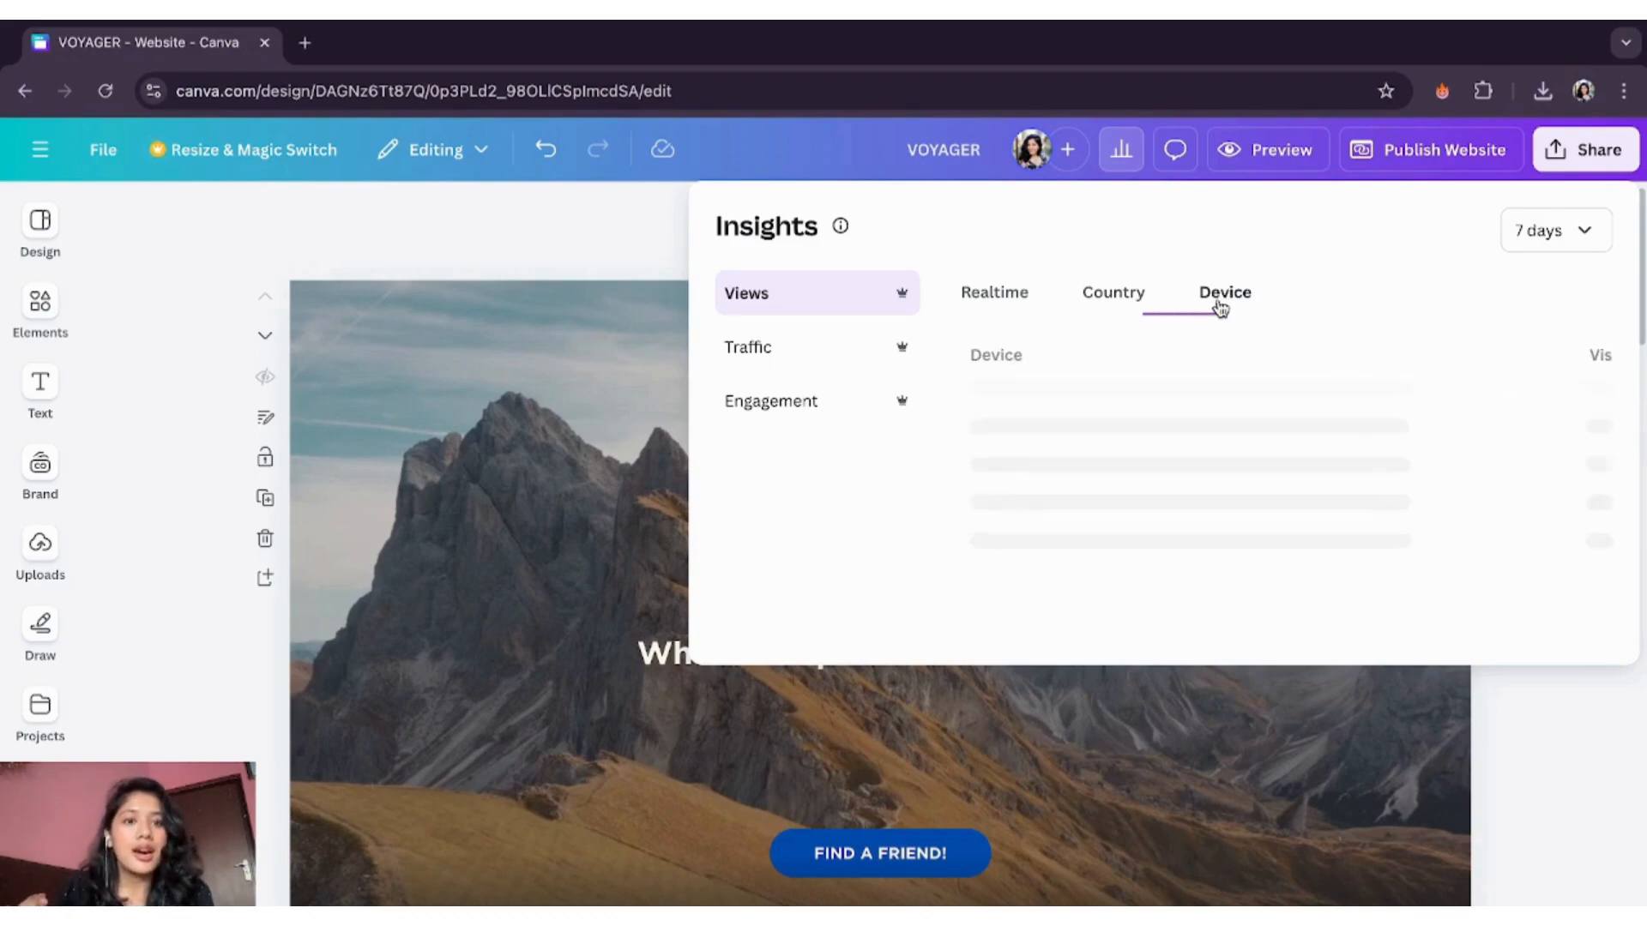
{"action": "left_click", "coordinate": [743, 347]}
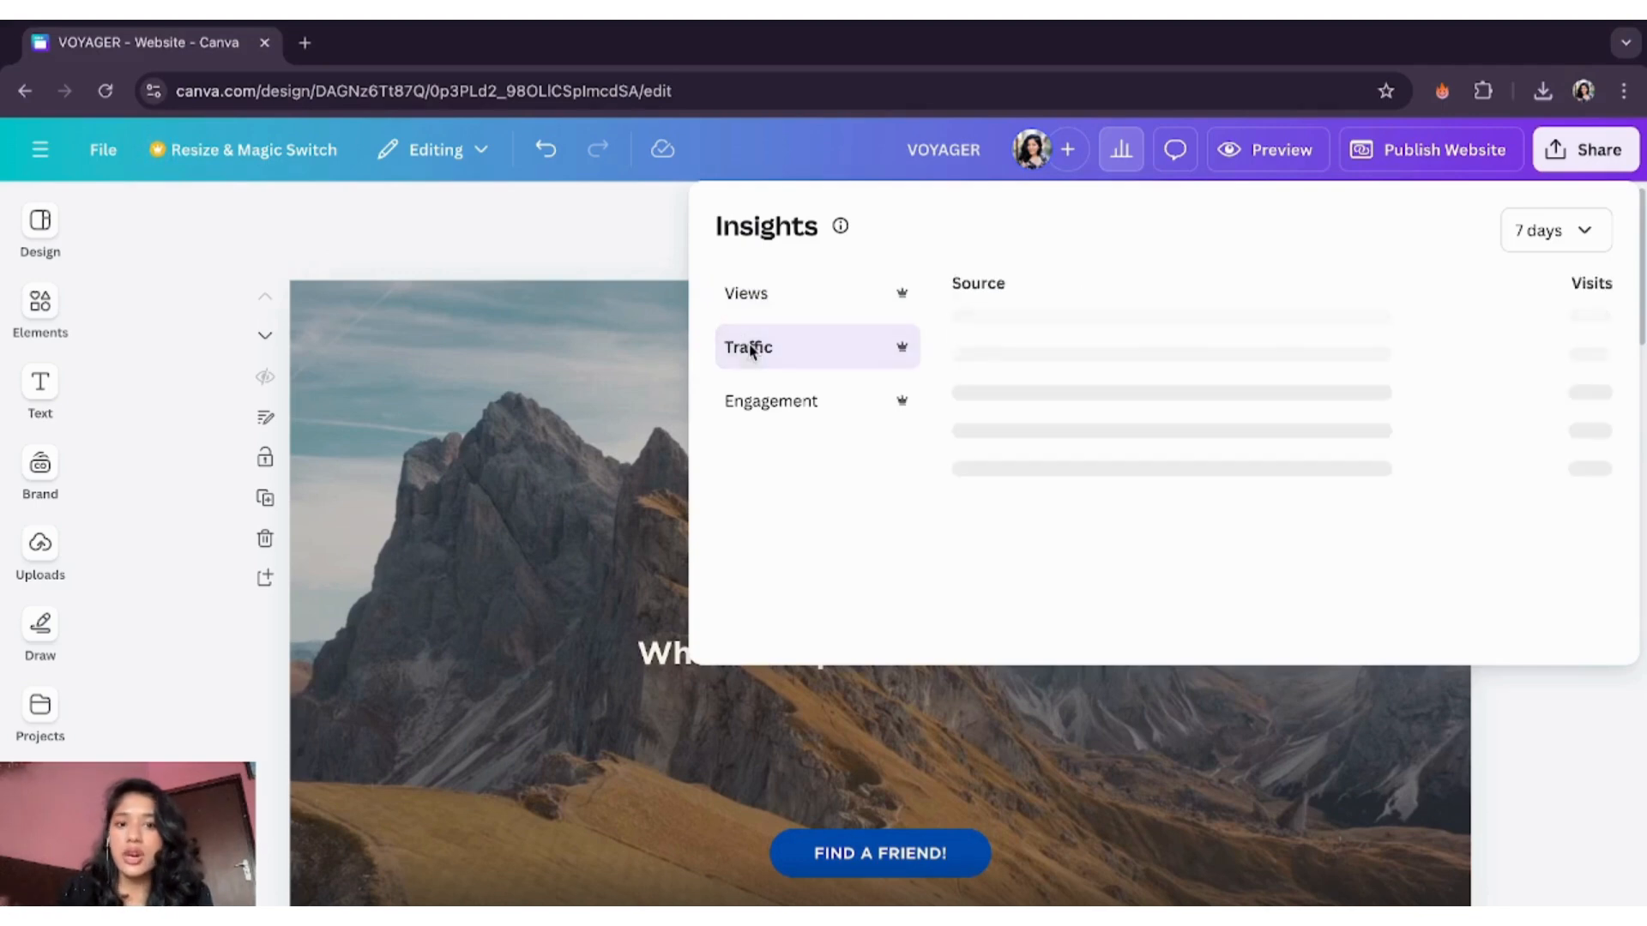
{"action": "left_click", "coordinate": [784, 423]}
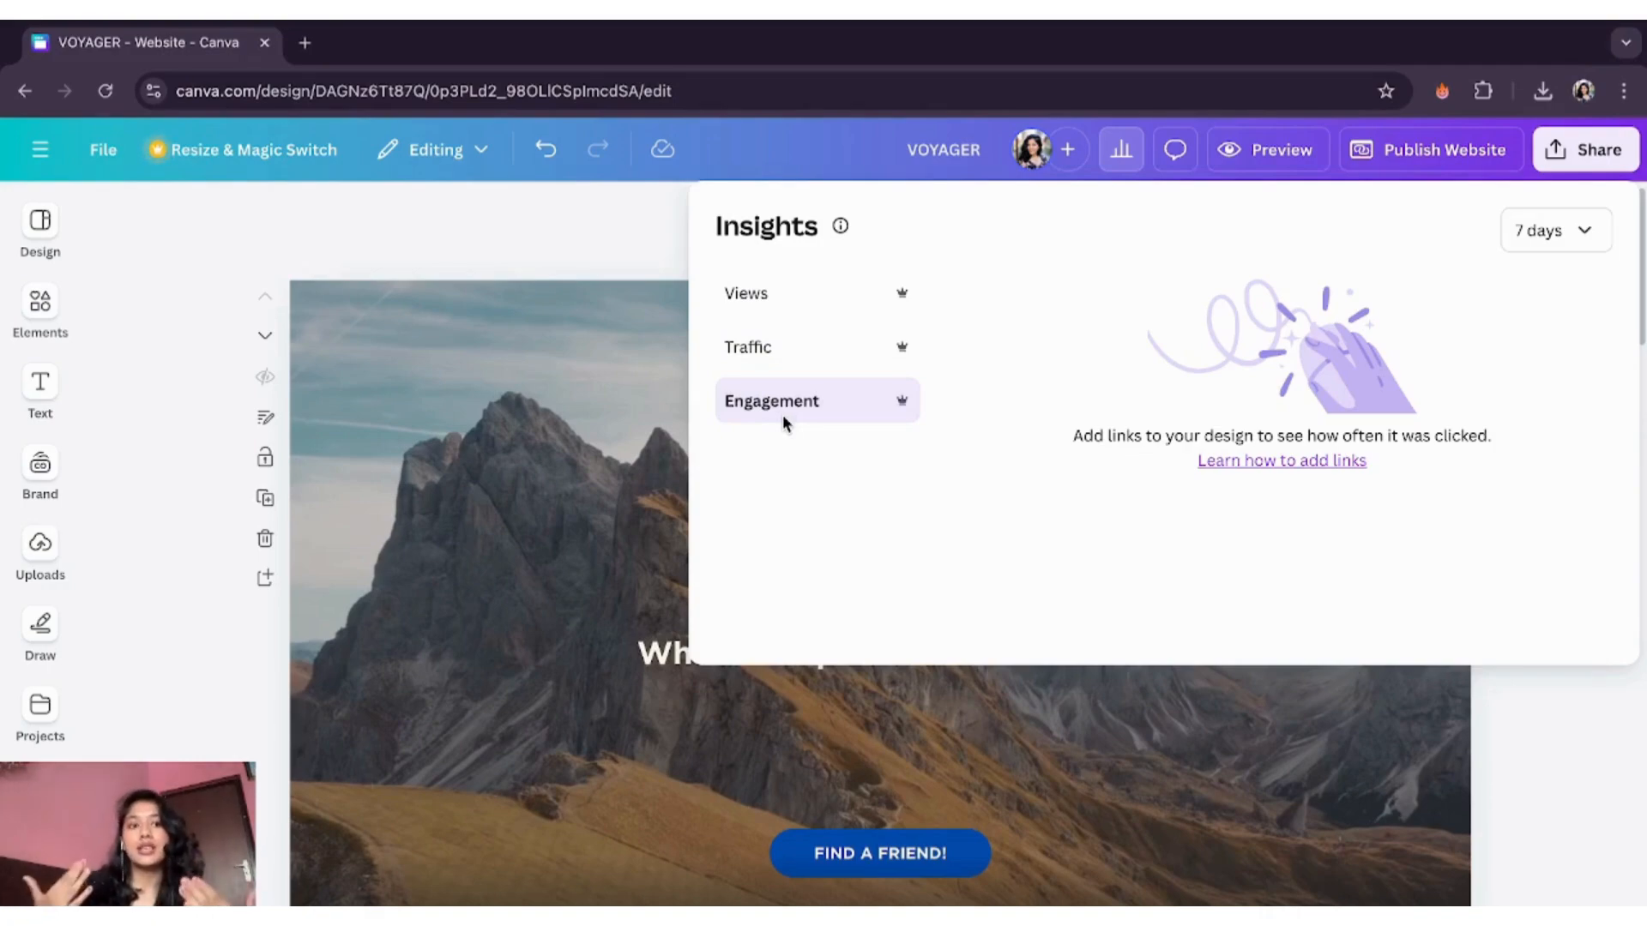
- Set the Insights period to All time and close the statistics panel
{"action": "left_click", "coordinate": [1600, 238]}
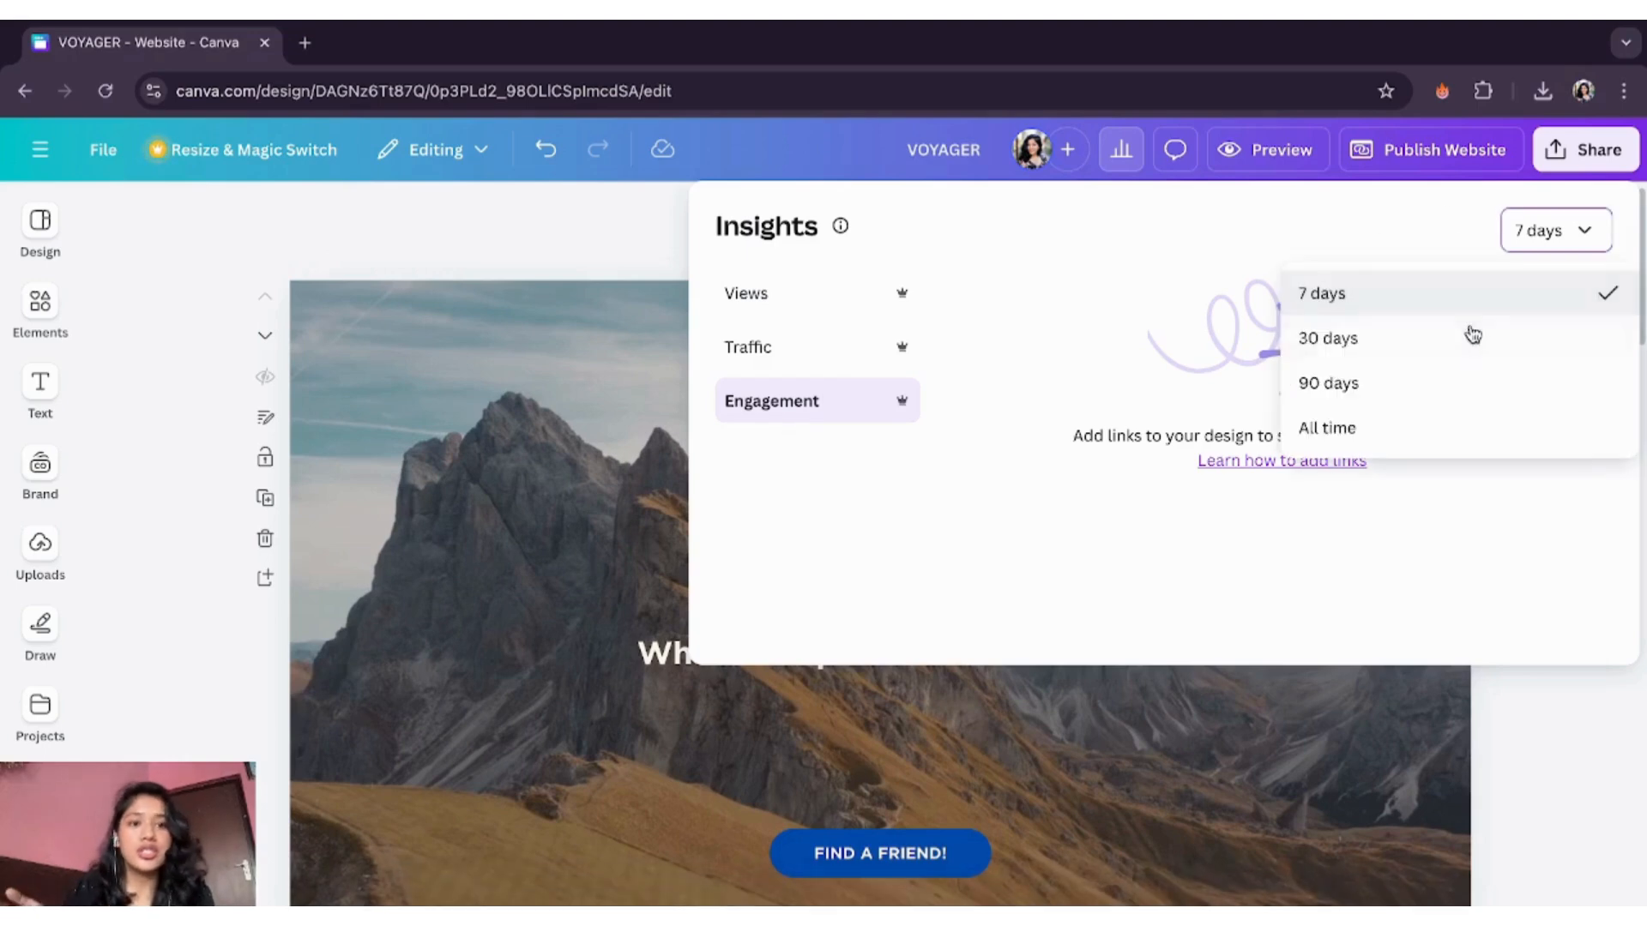
{"action": "left_click", "coordinate": [1440, 443]}
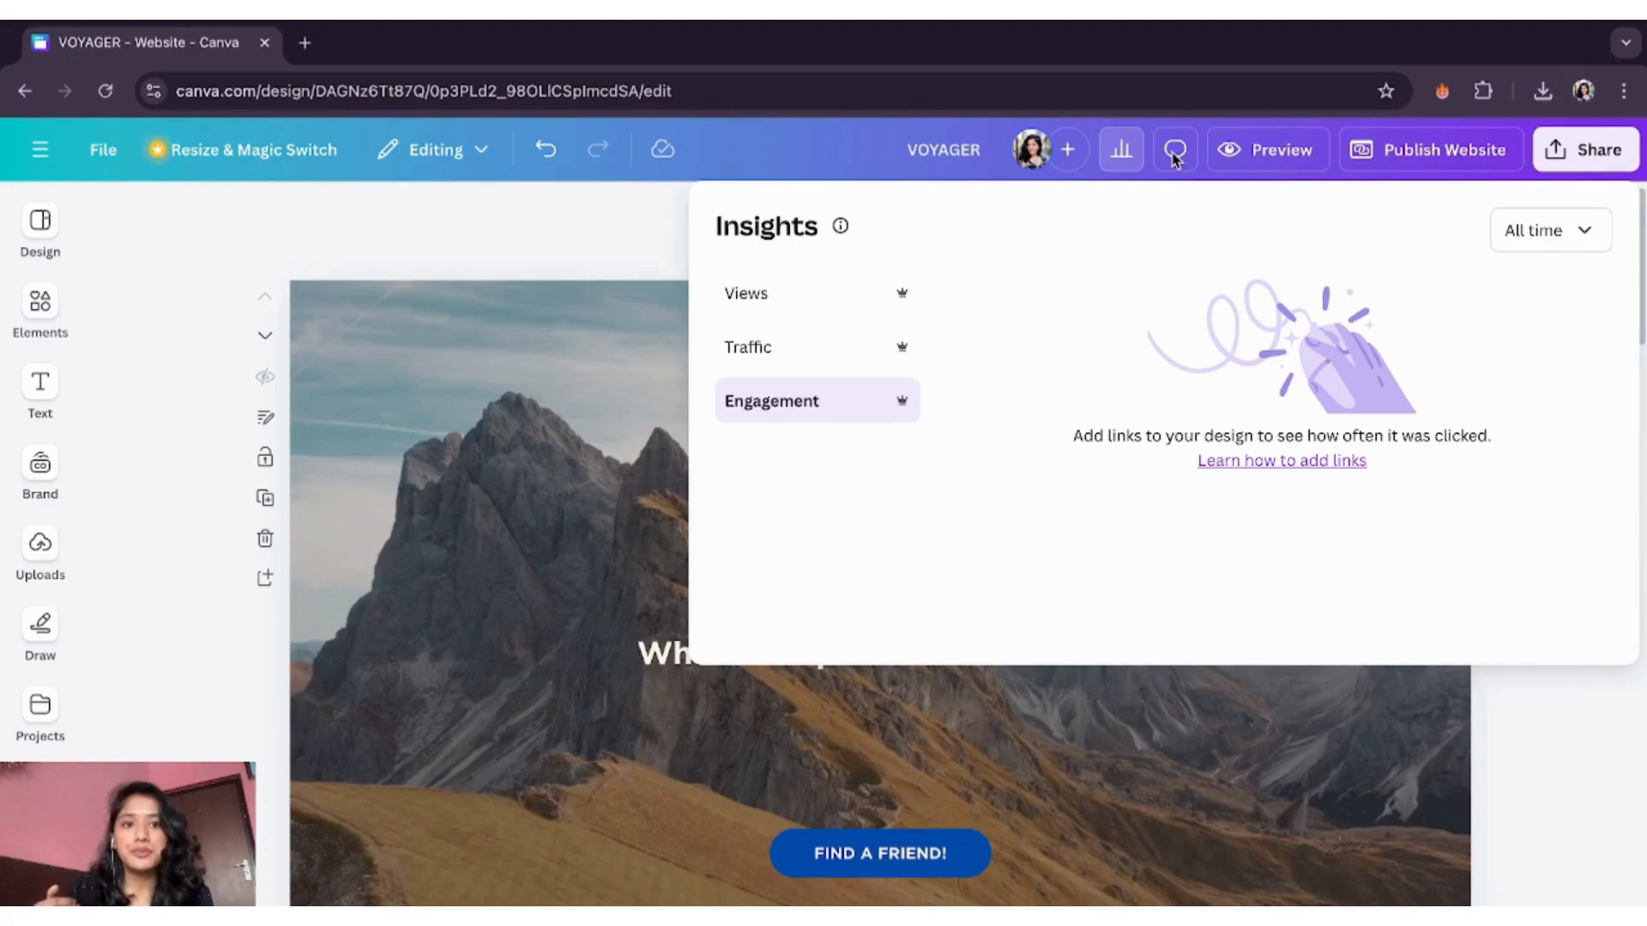
{"action": "mouse_move", "coordinate": [841, 230]}
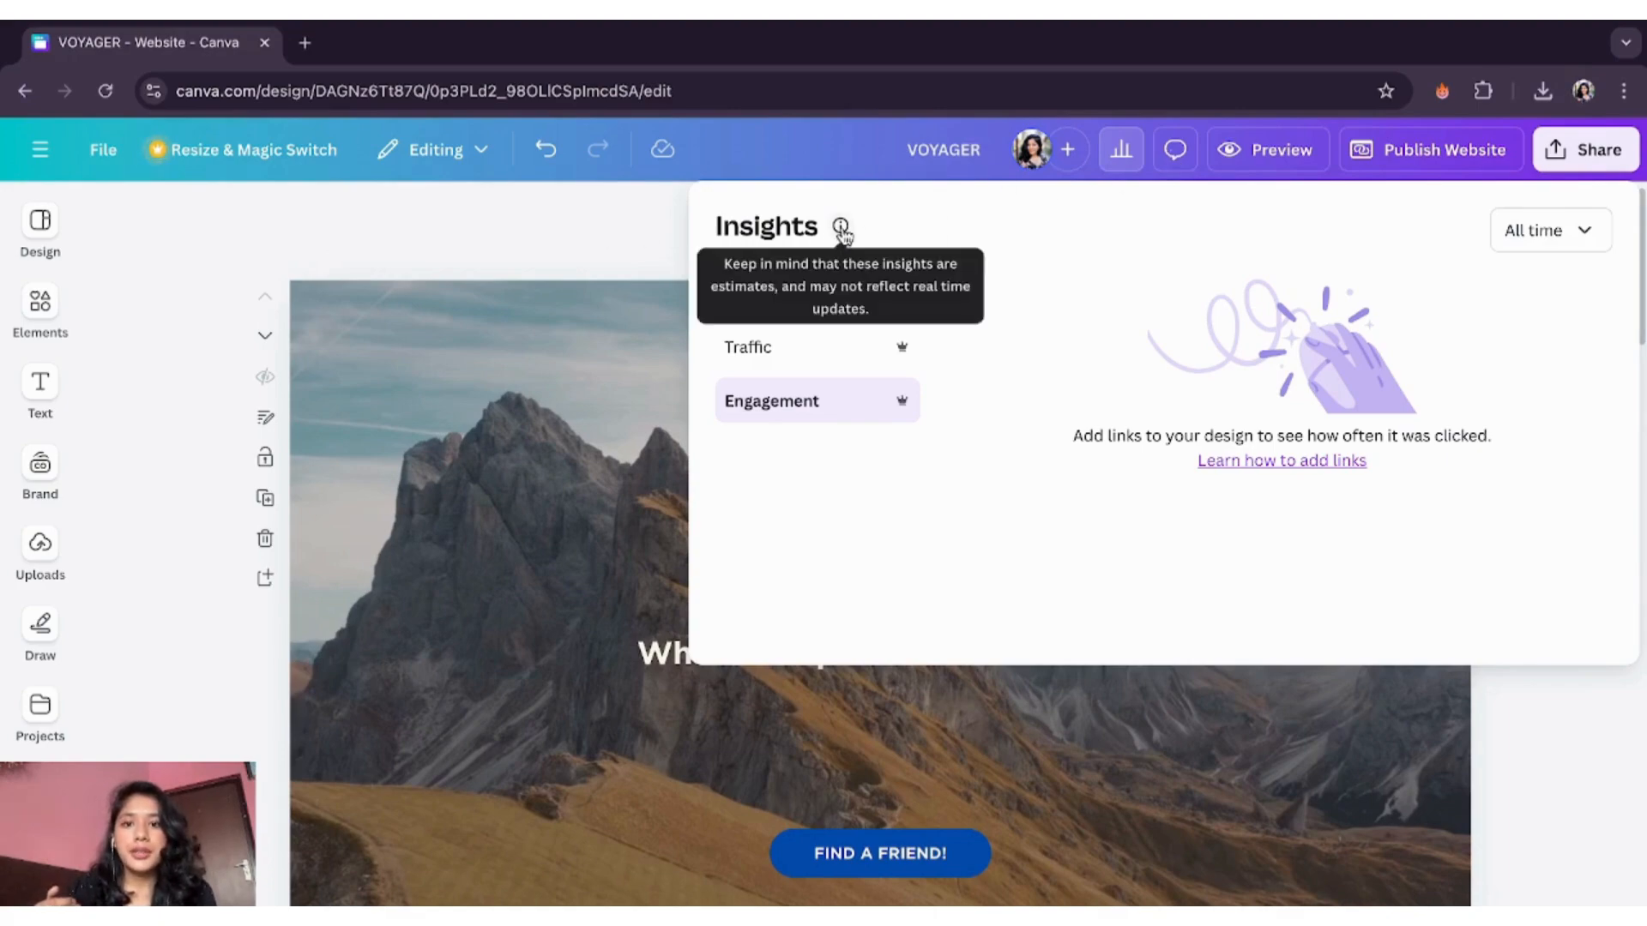
{"action": "left_click", "coordinate": [573, 251]}
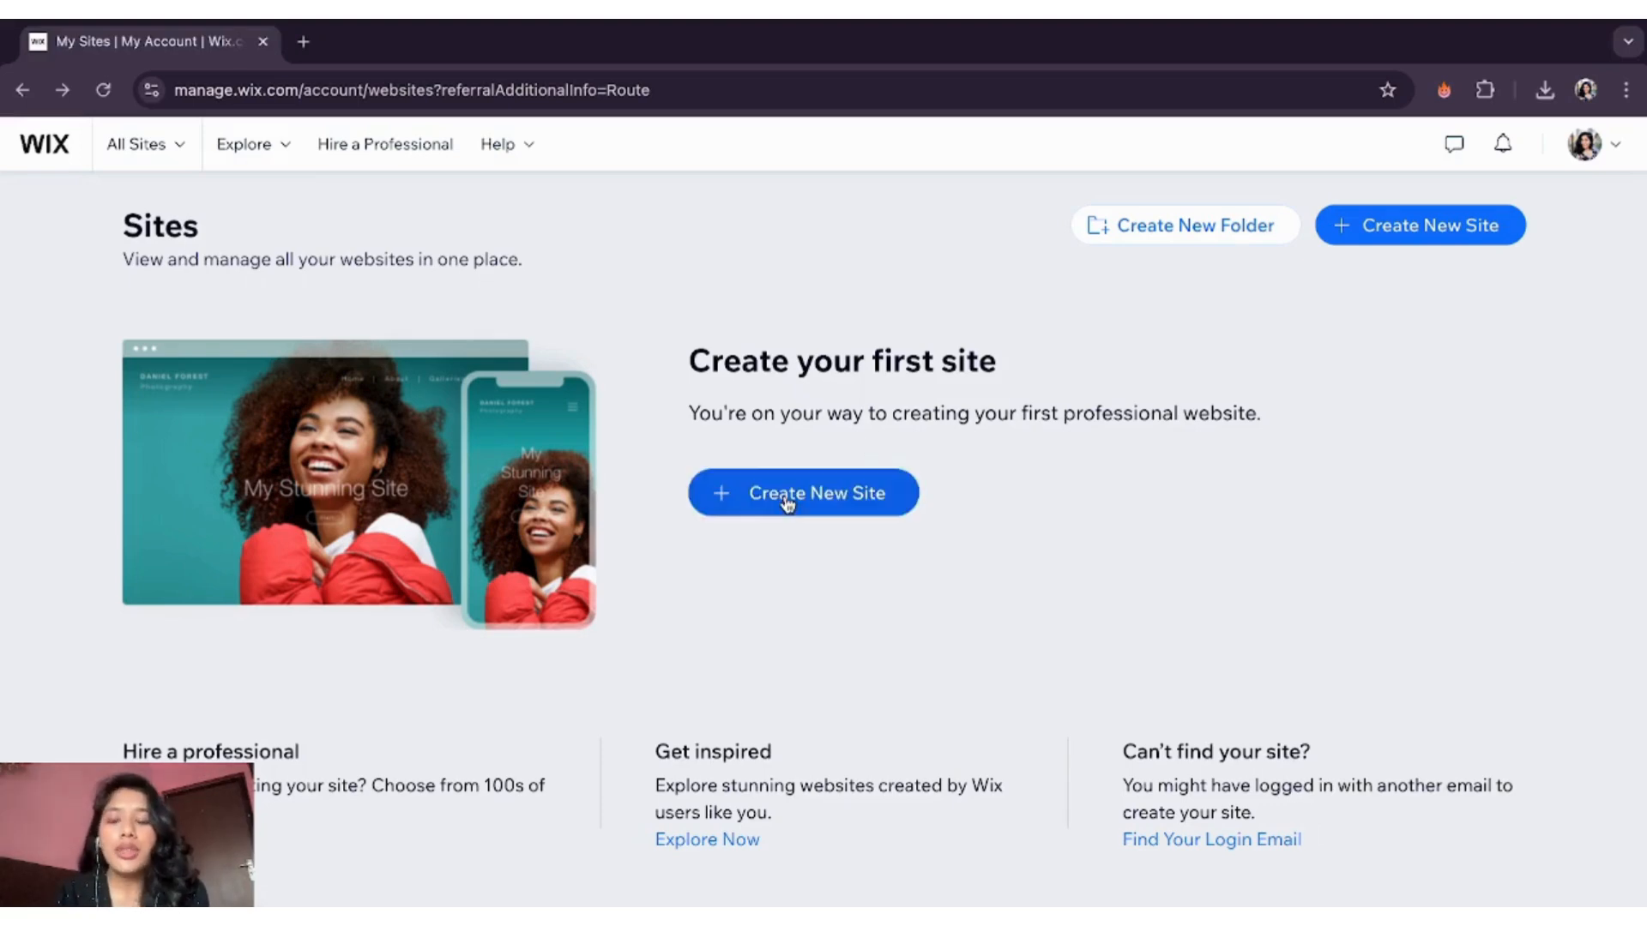
- Create a new Wix site without AI chat, typed as a Technology Community
{"action": "left_click", "coordinate": [836, 496]}
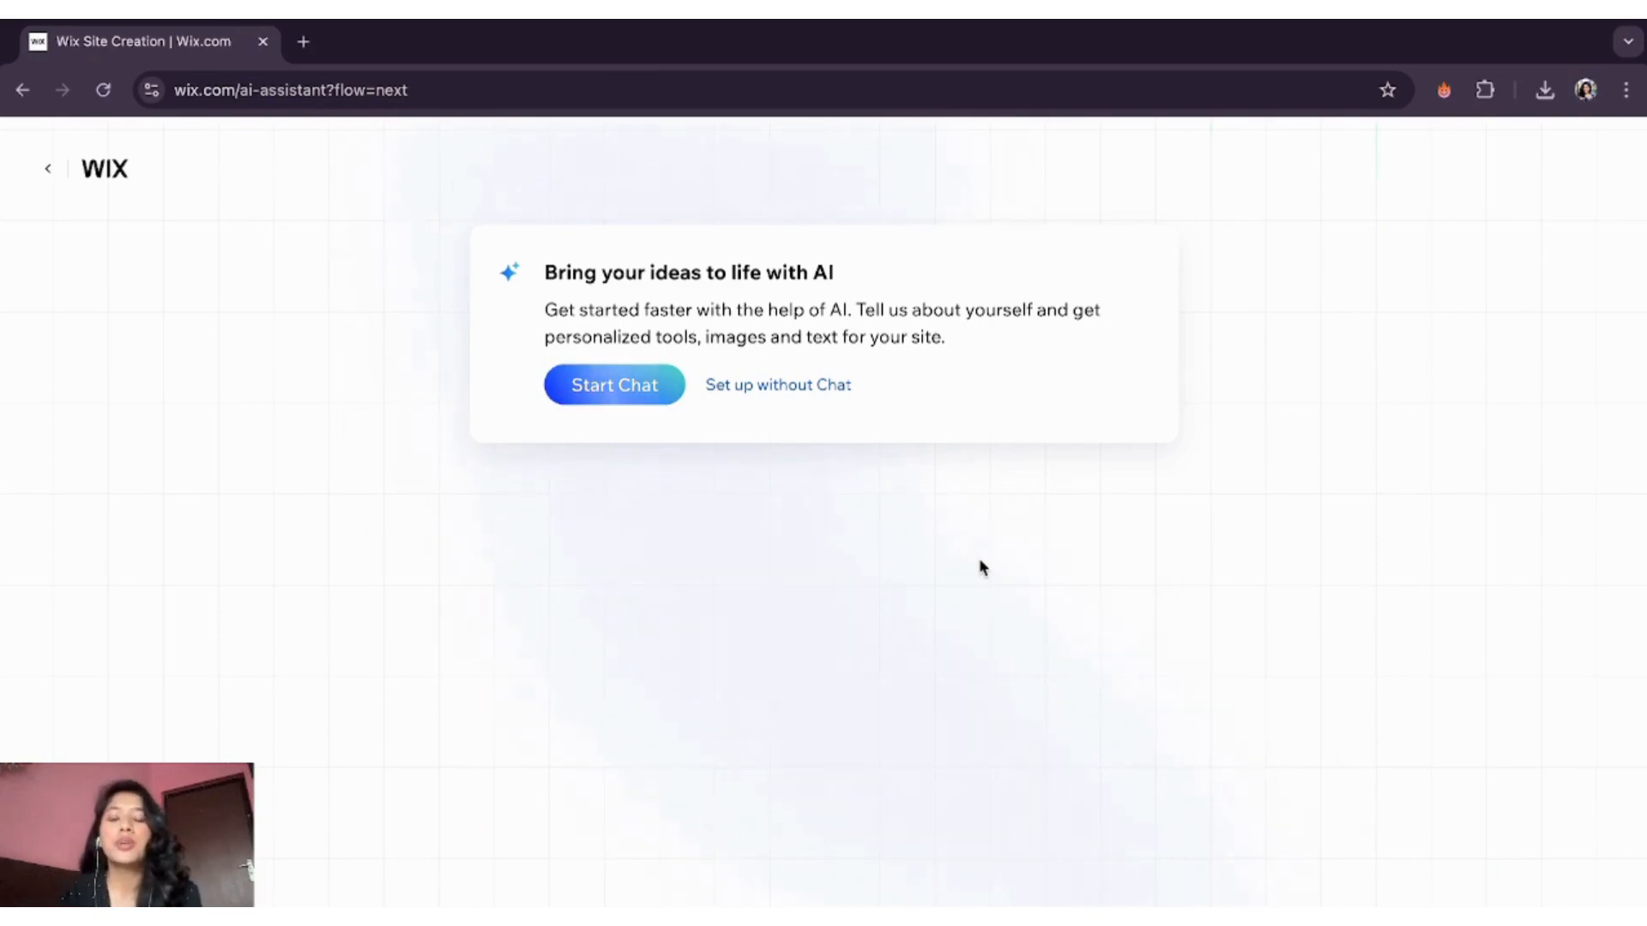
{"action": "left_click", "coordinate": [774, 387]}
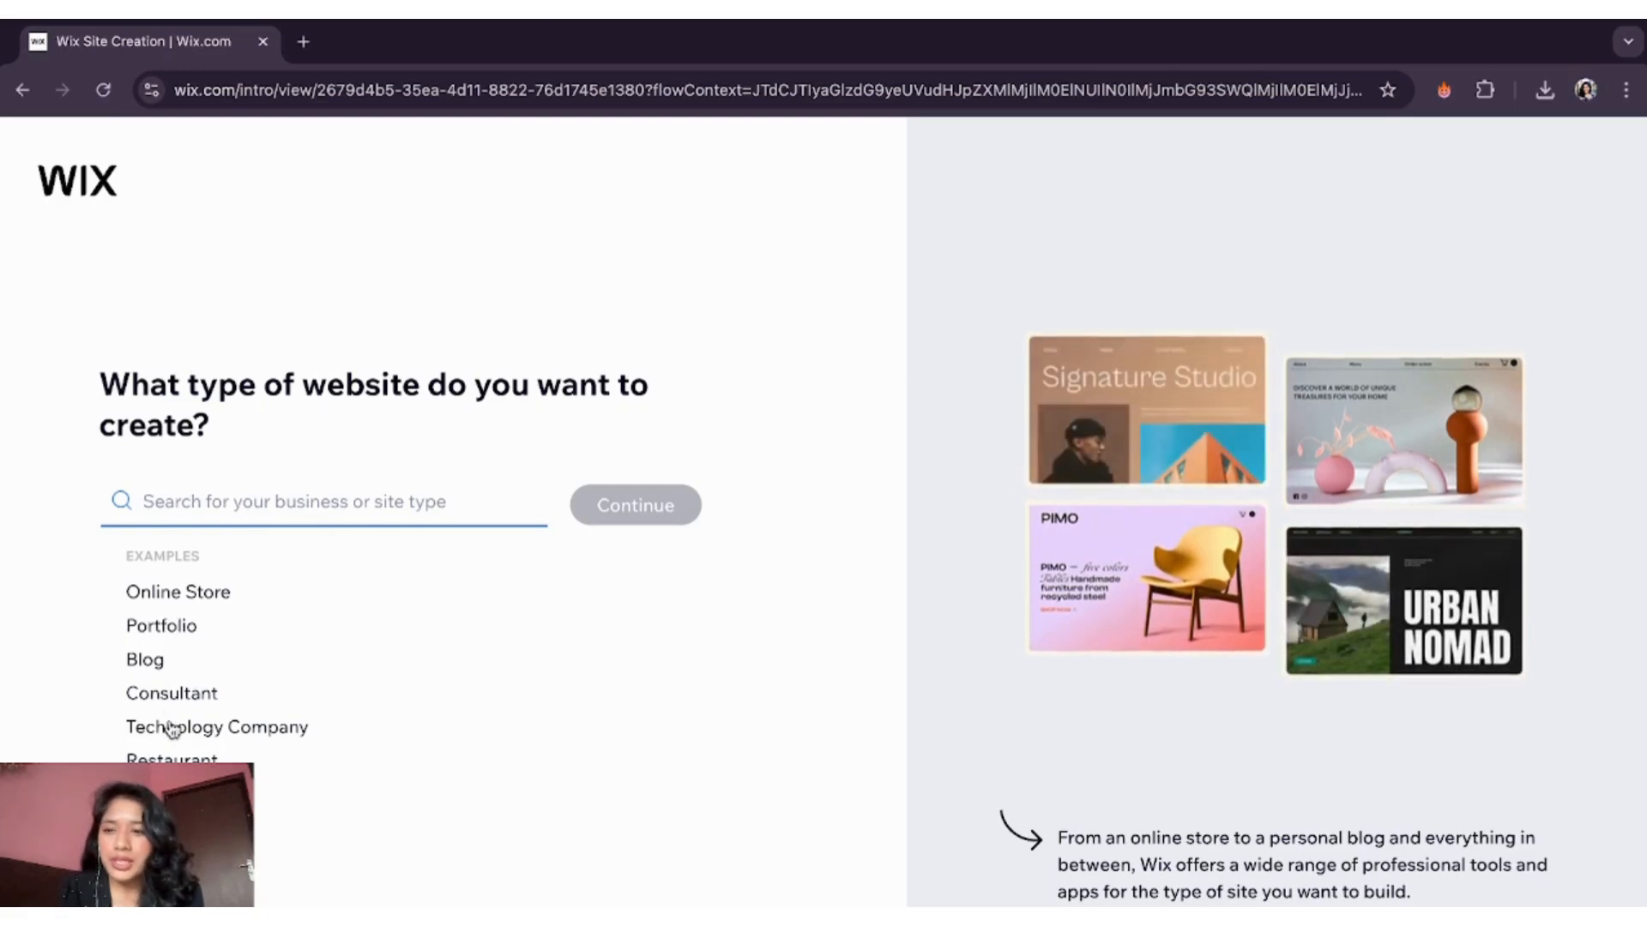
{"action": "left_click", "coordinate": [207, 728]}
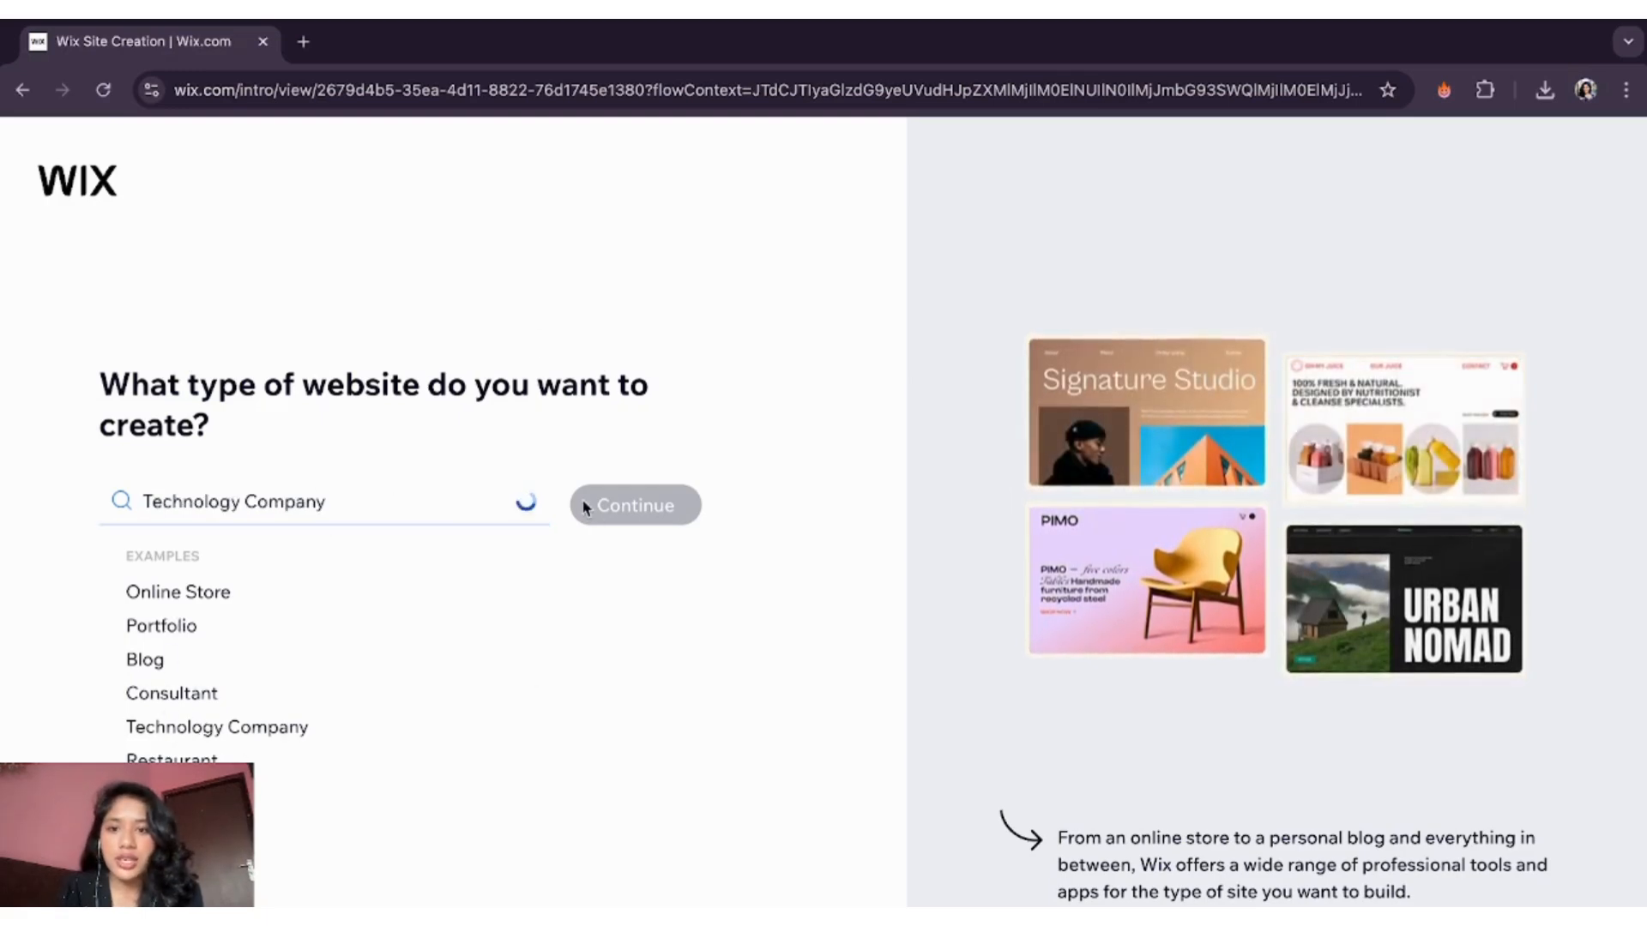
{"action": "left_click", "coordinate": [623, 511]}
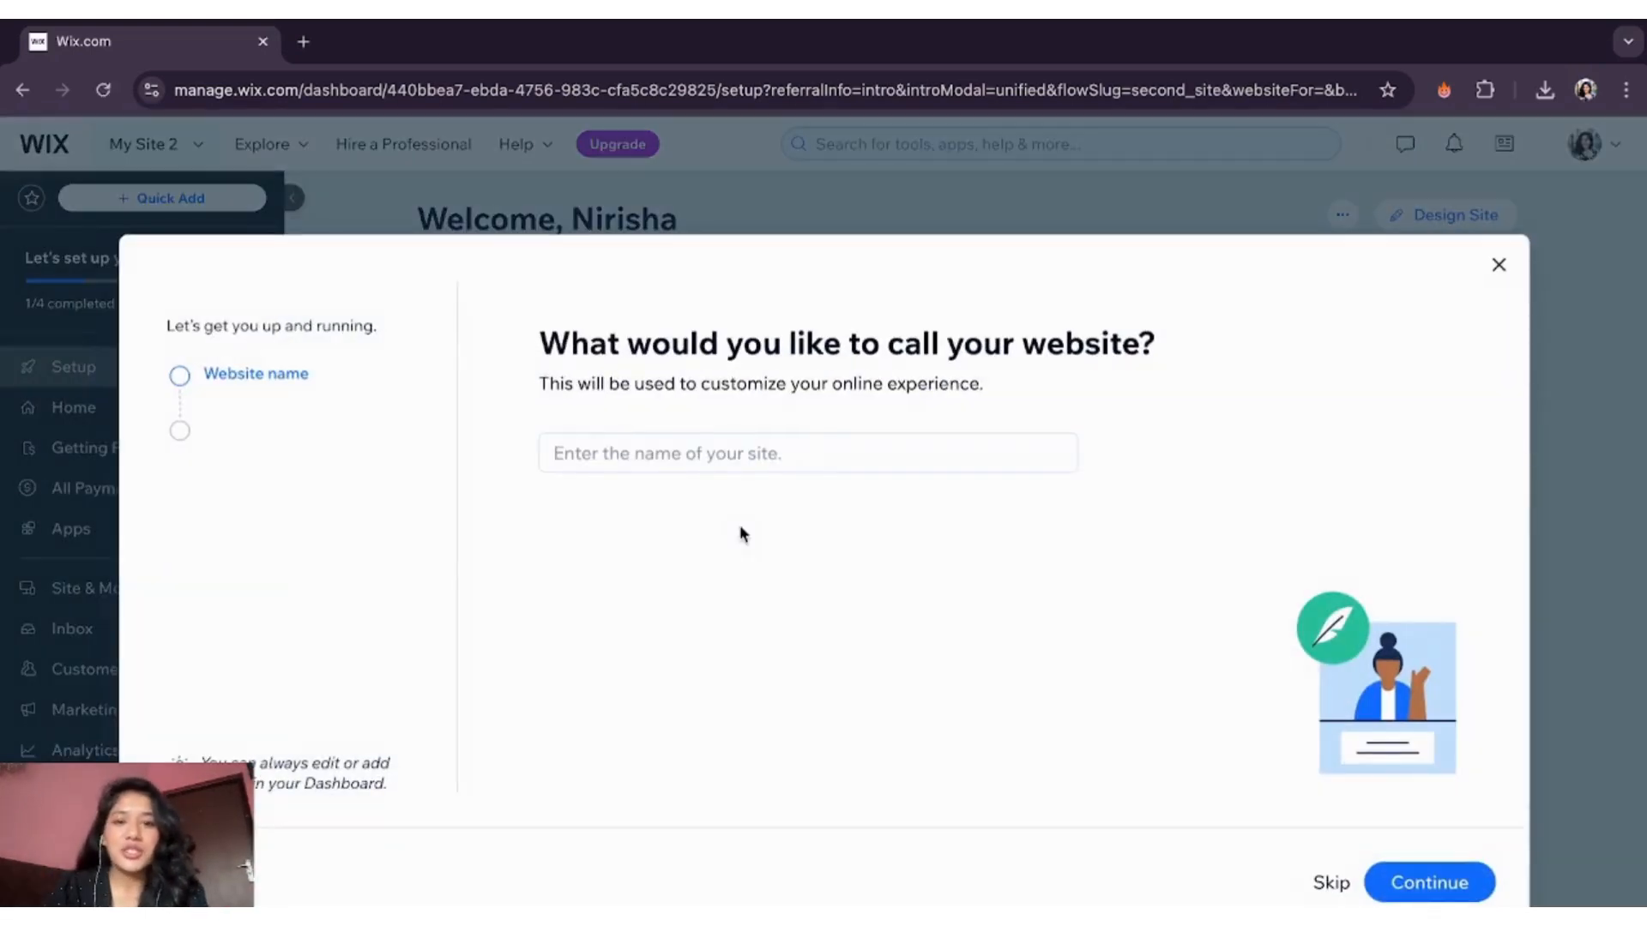
- Name the site Voyager and choose Build a community as its goal
{"action": "left_click", "coordinate": [695, 459]}
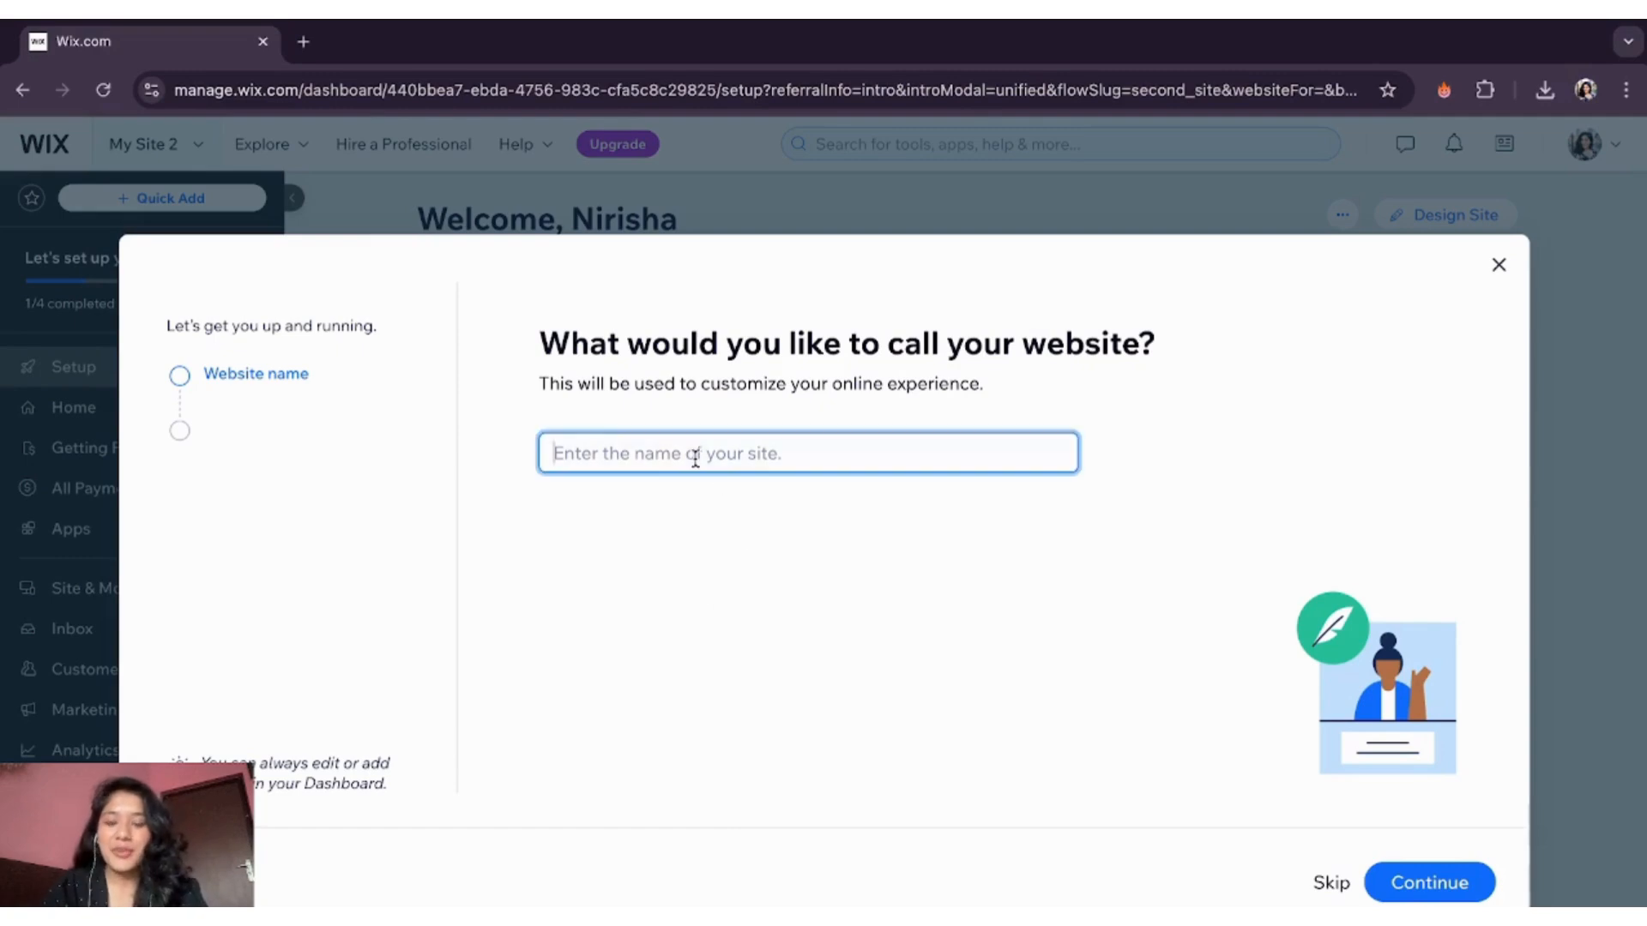
{"action": "type", "text": "Voyager"}
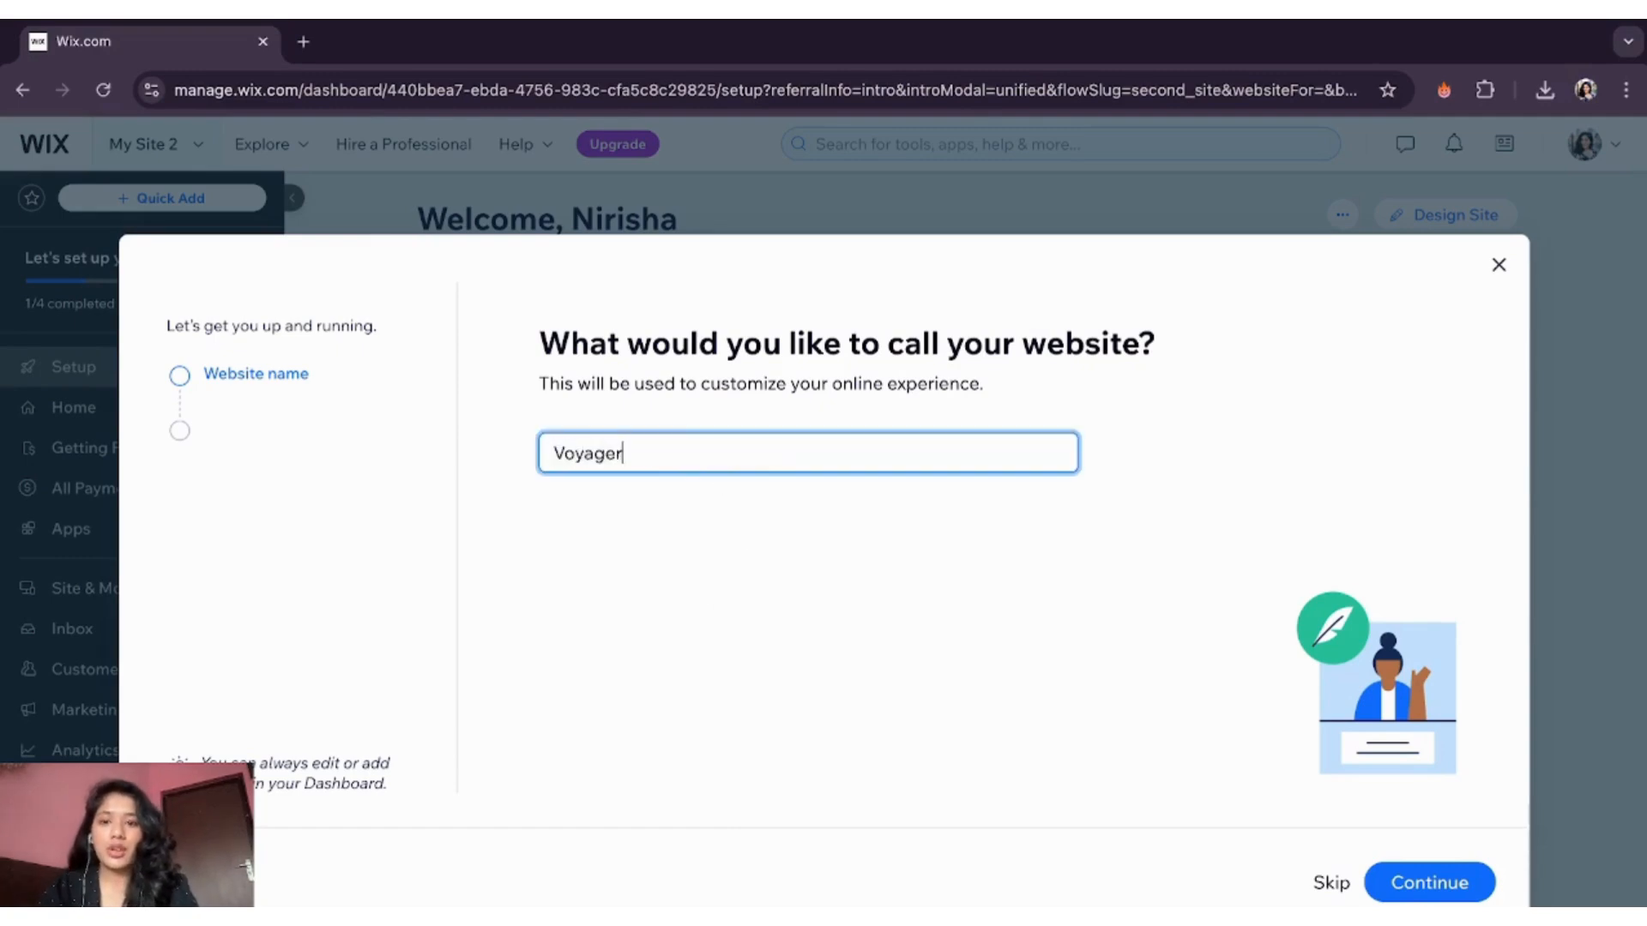
{"action": "left_click", "coordinate": [1450, 883]}
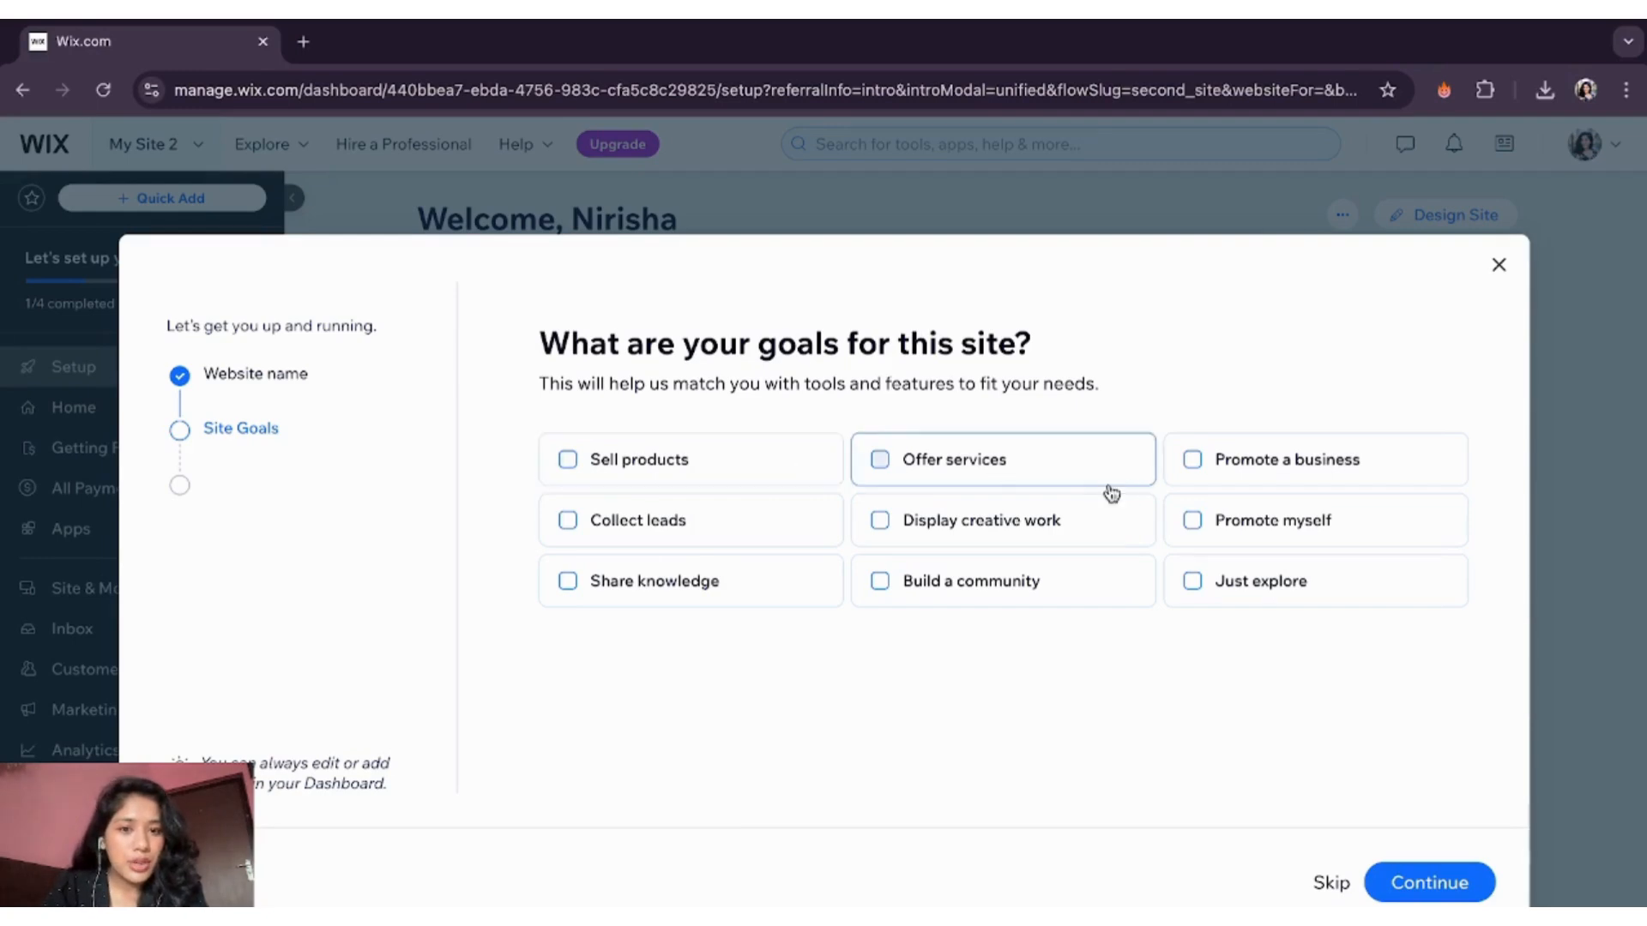
{"action": "left_click", "coordinate": [1001, 592]}
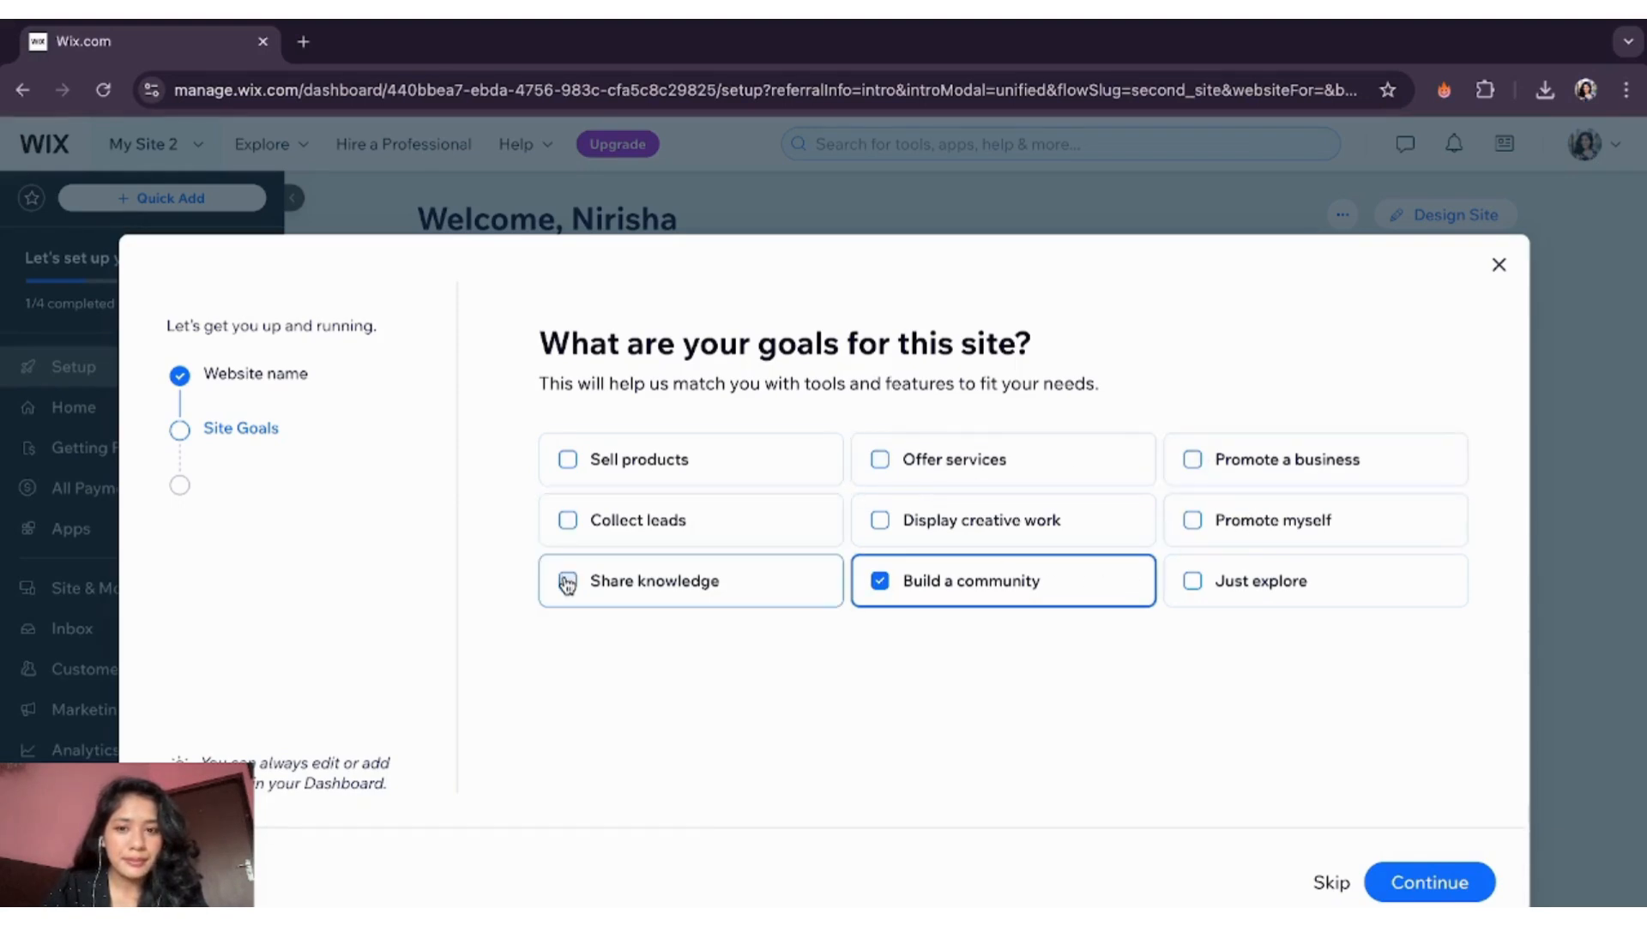
{"action": "left_click", "coordinate": [1430, 883]}
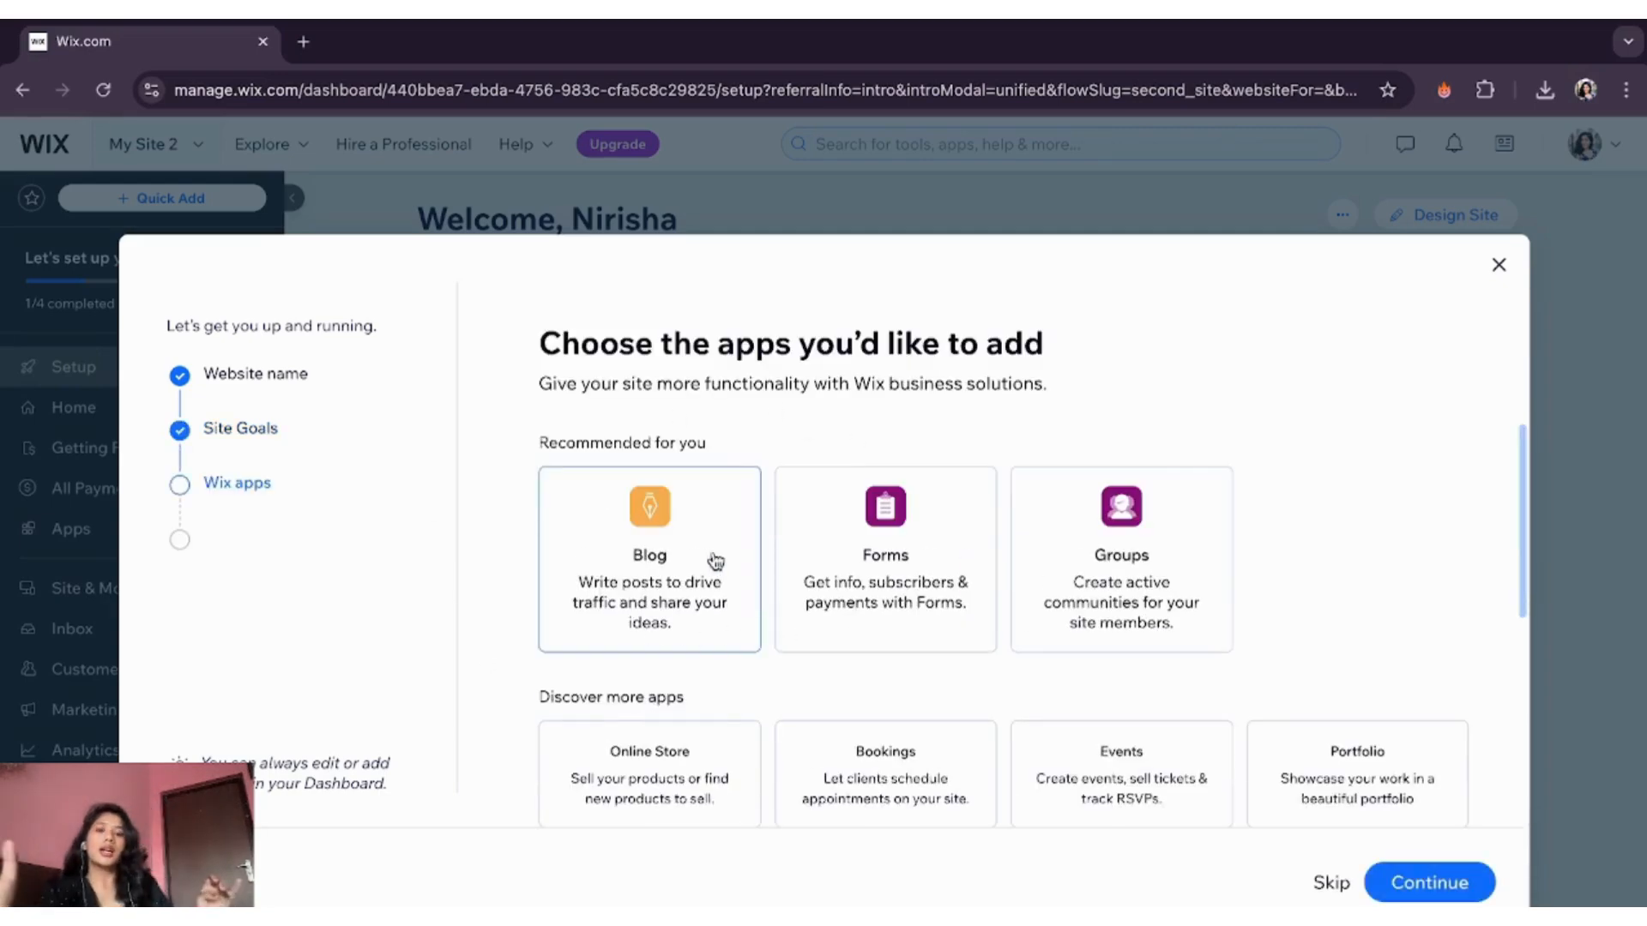
- Add the Forms and Blog apps and finish the setup
{"action": "scroll", "coordinate": [893, 533], "scroll_direction": "down", "scroll_amount": 2}
{"action": "scroll", "coordinate": [892, 532], "scroll_direction": "up", "scroll_amount": 2}
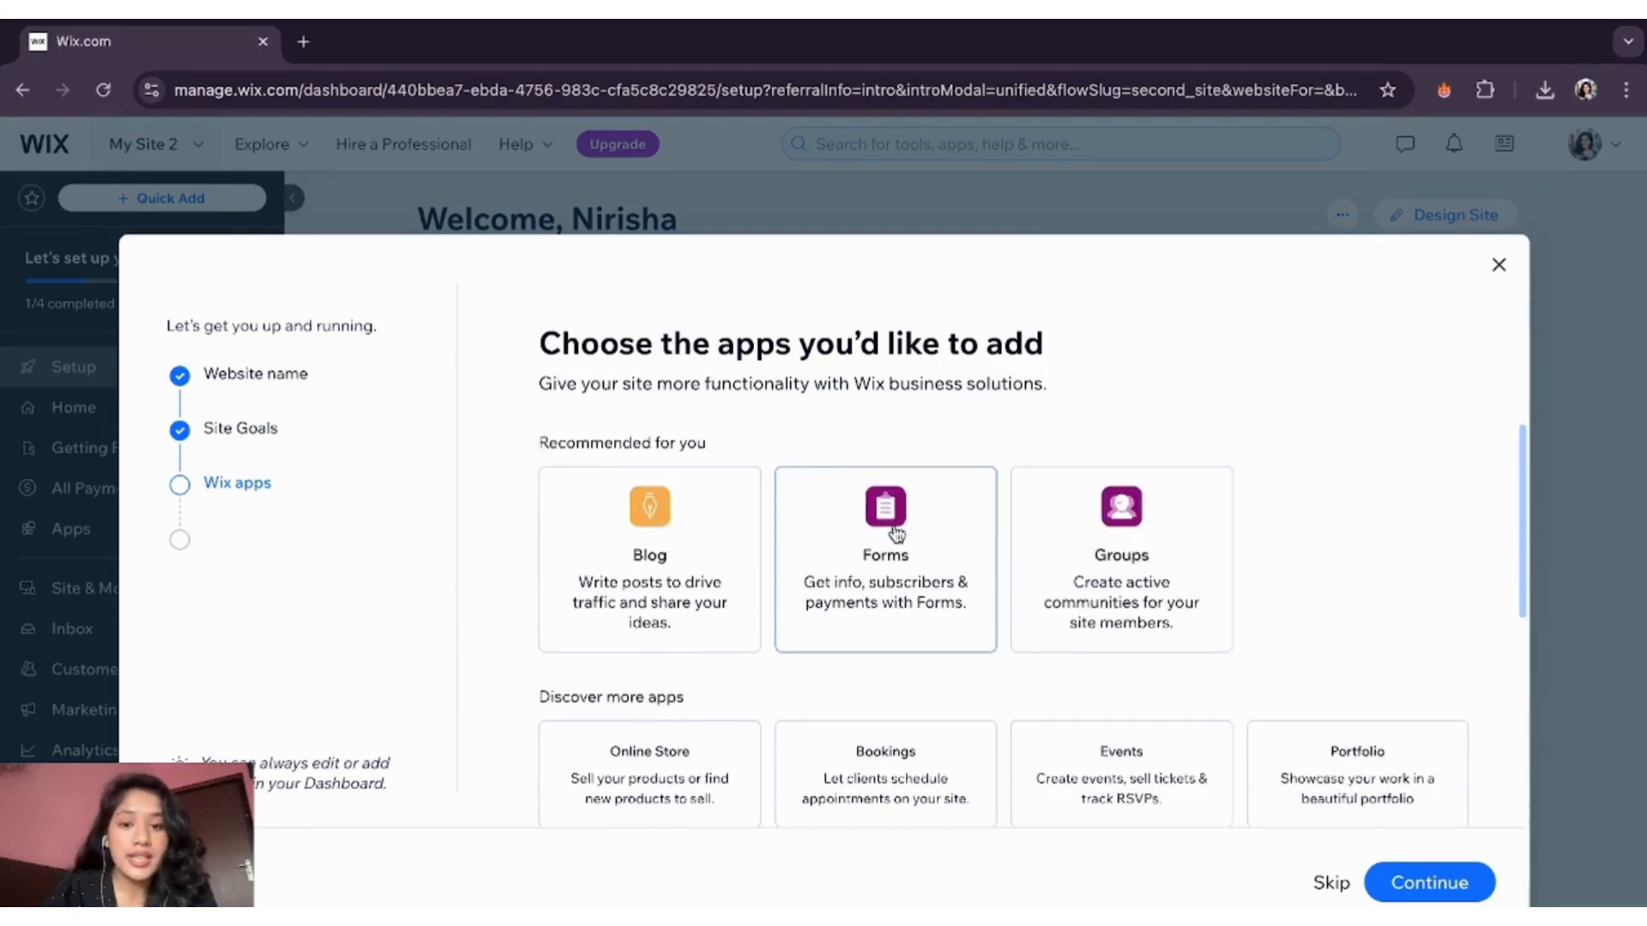
{"action": "left_click", "coordinate": [888, 605]}
{"action": "scroll", "coordinate": [887, 605], "scroll_direction": "down", "scroll_amount": 1}
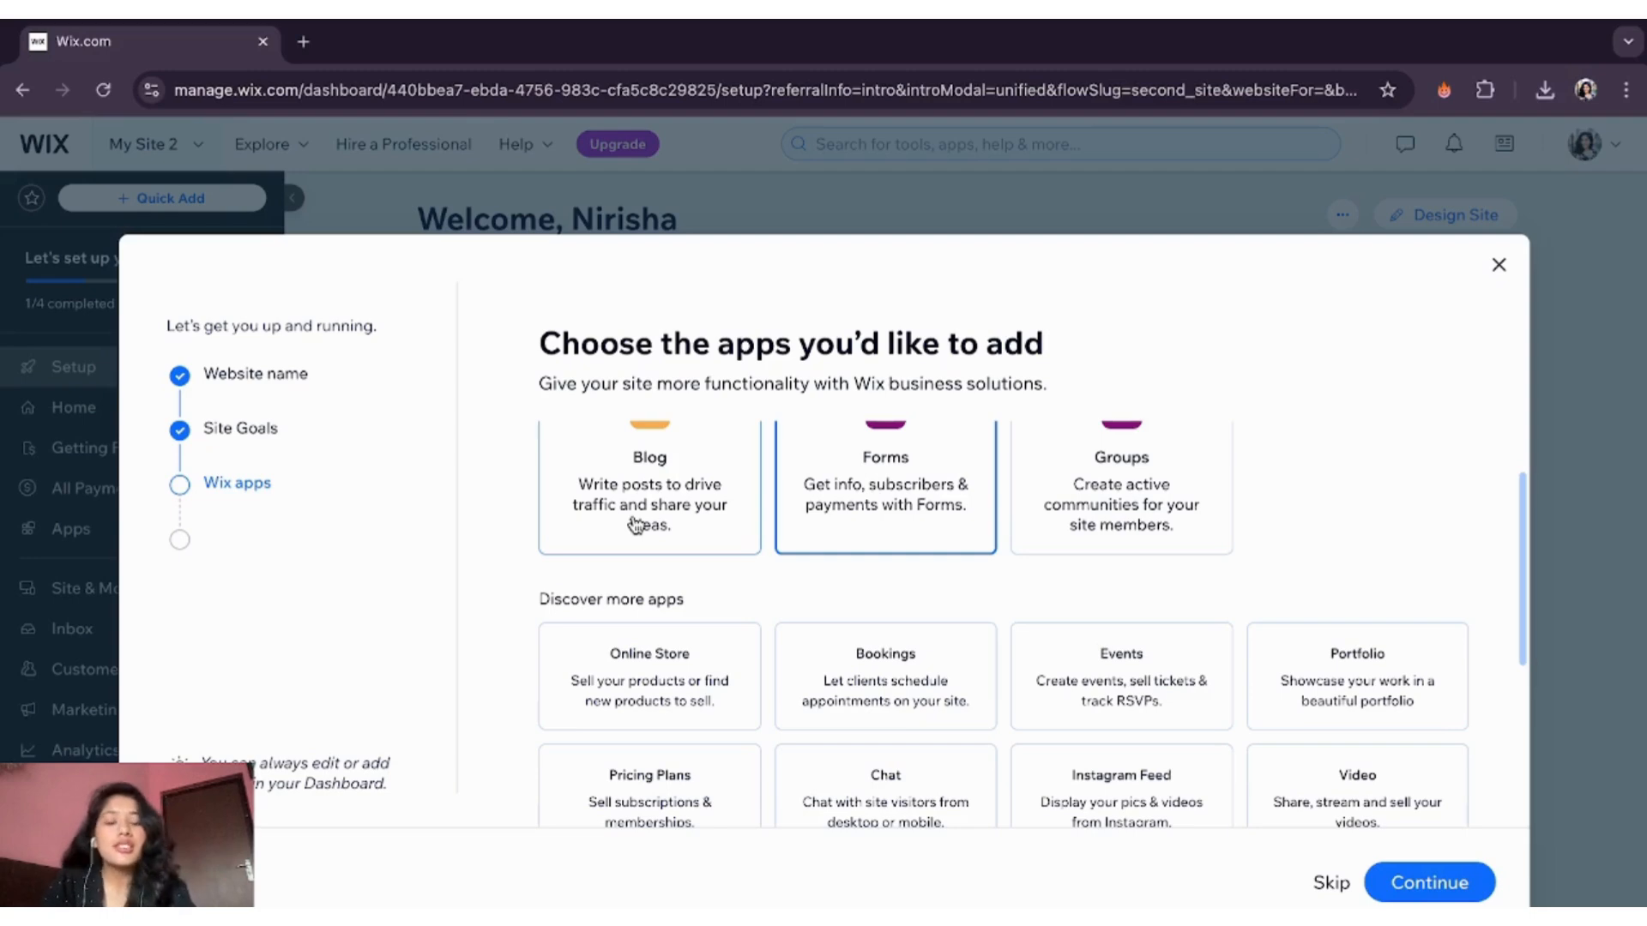
{"action": "scroll", "coordinate": [635, 523], "scroll_direction": "up", "scroll_amount": 1}
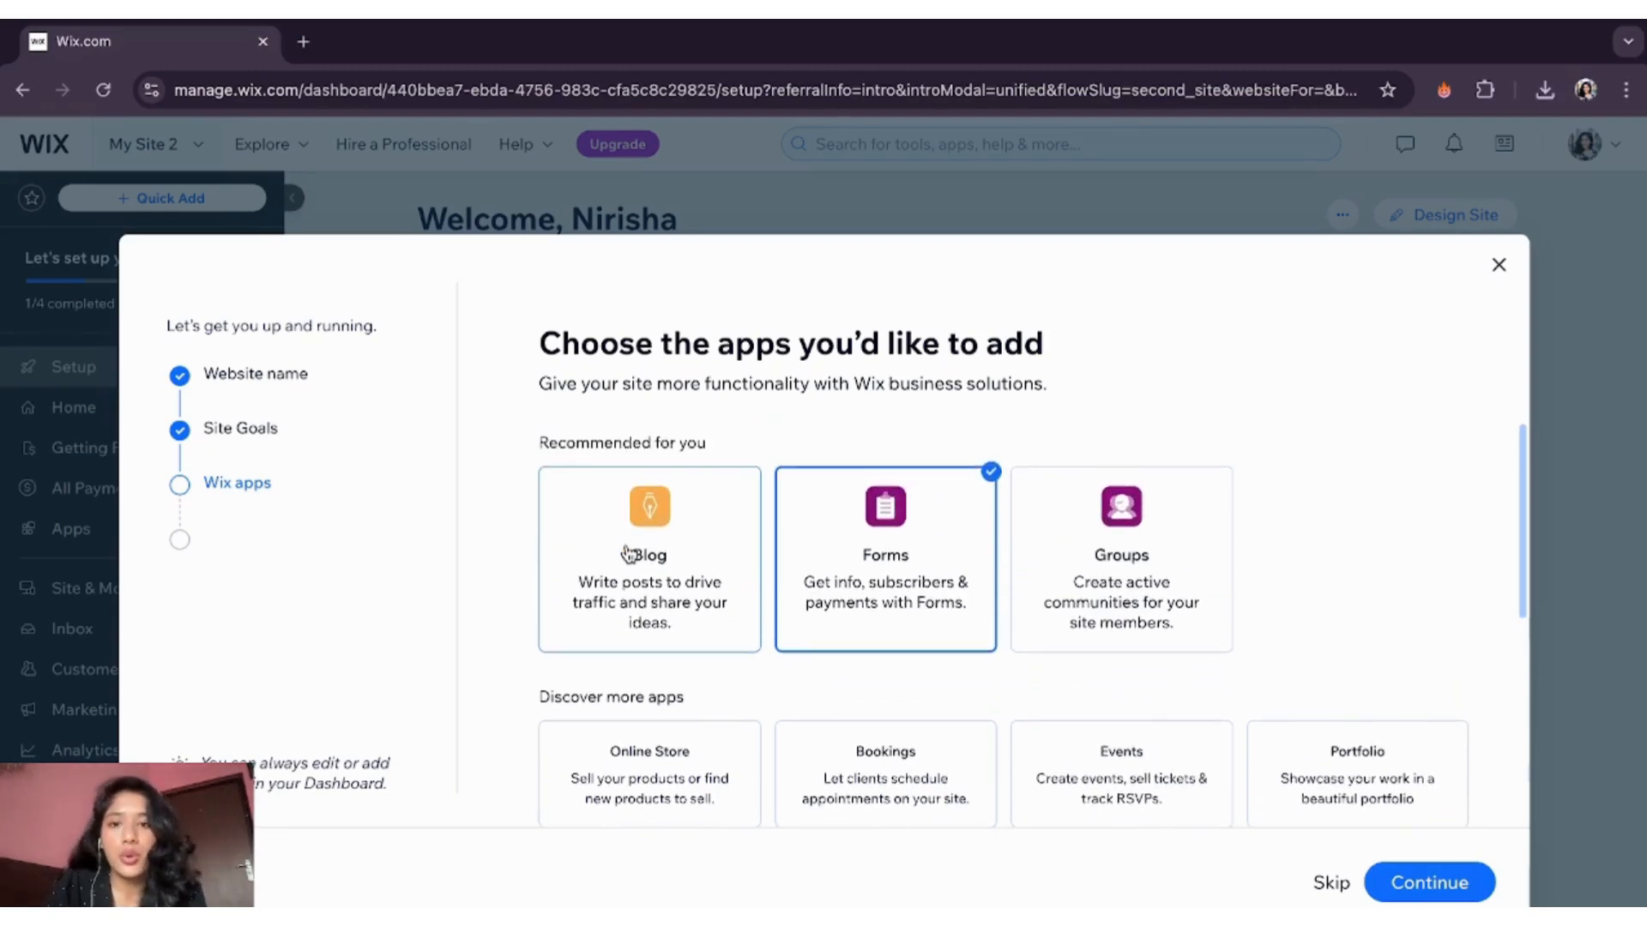
{"action": "left_click", "coordinate": [629, 553]}
{"action": "scroll", "coordinate": [816, 544], "scroll_direction": "down", "scroll_amount": 4}
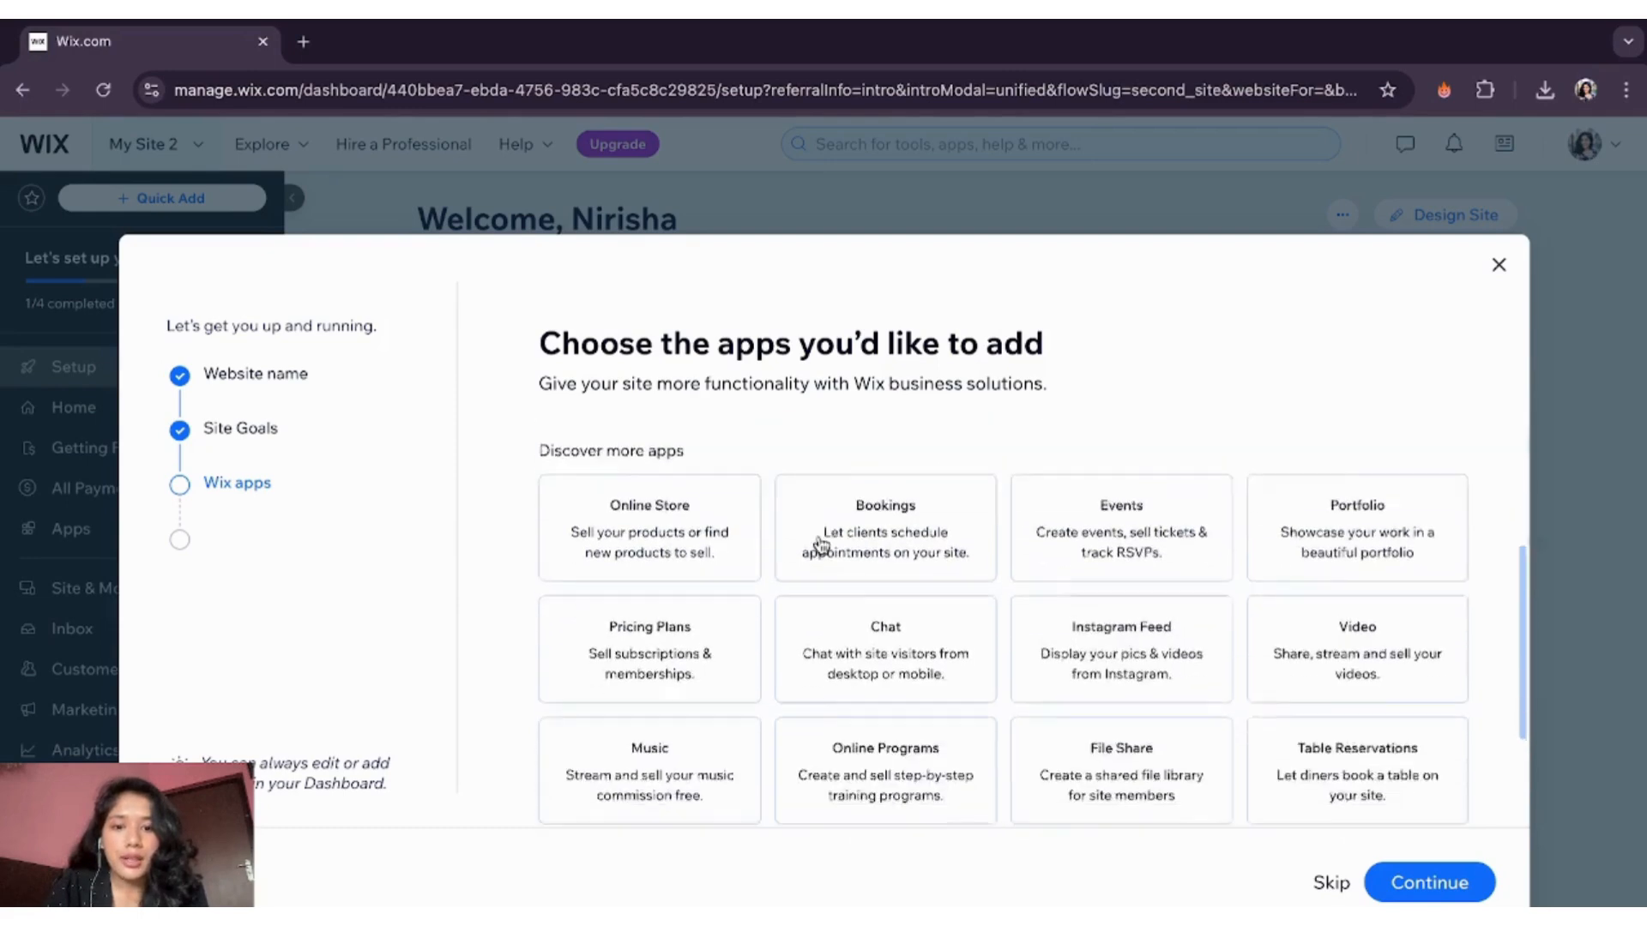
{"action": "scroll", "coordinate": [1368, 708], "scroll_direction": "down", "scroll_amount": 1}
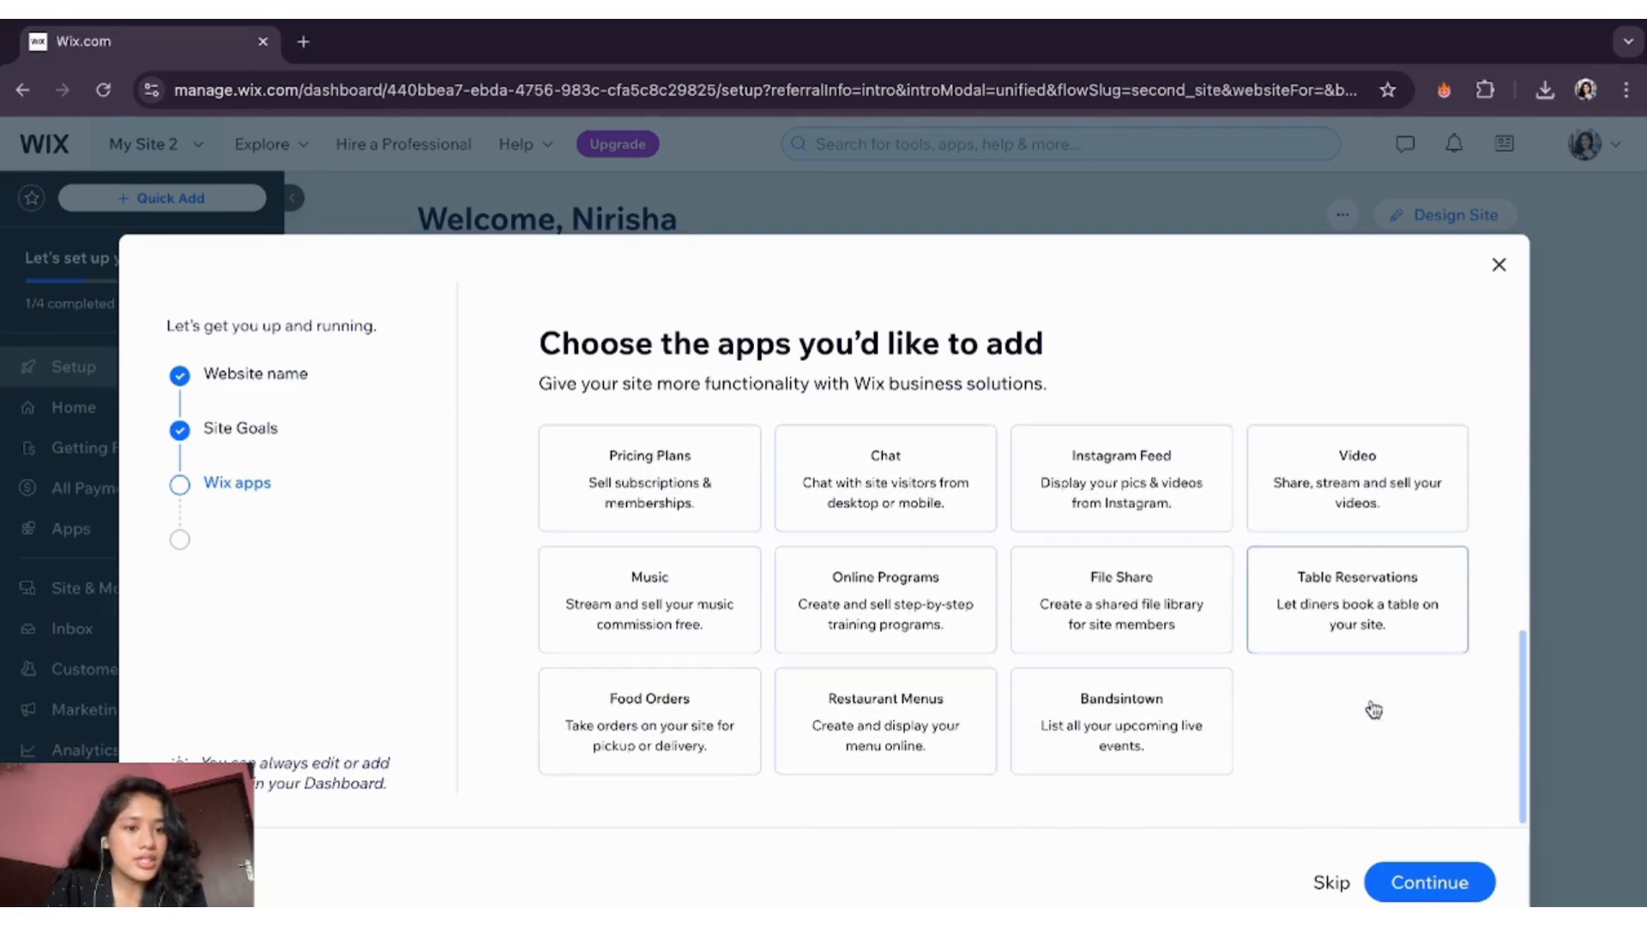
{"action": "left_click", "coordinate": [1430, 889]}
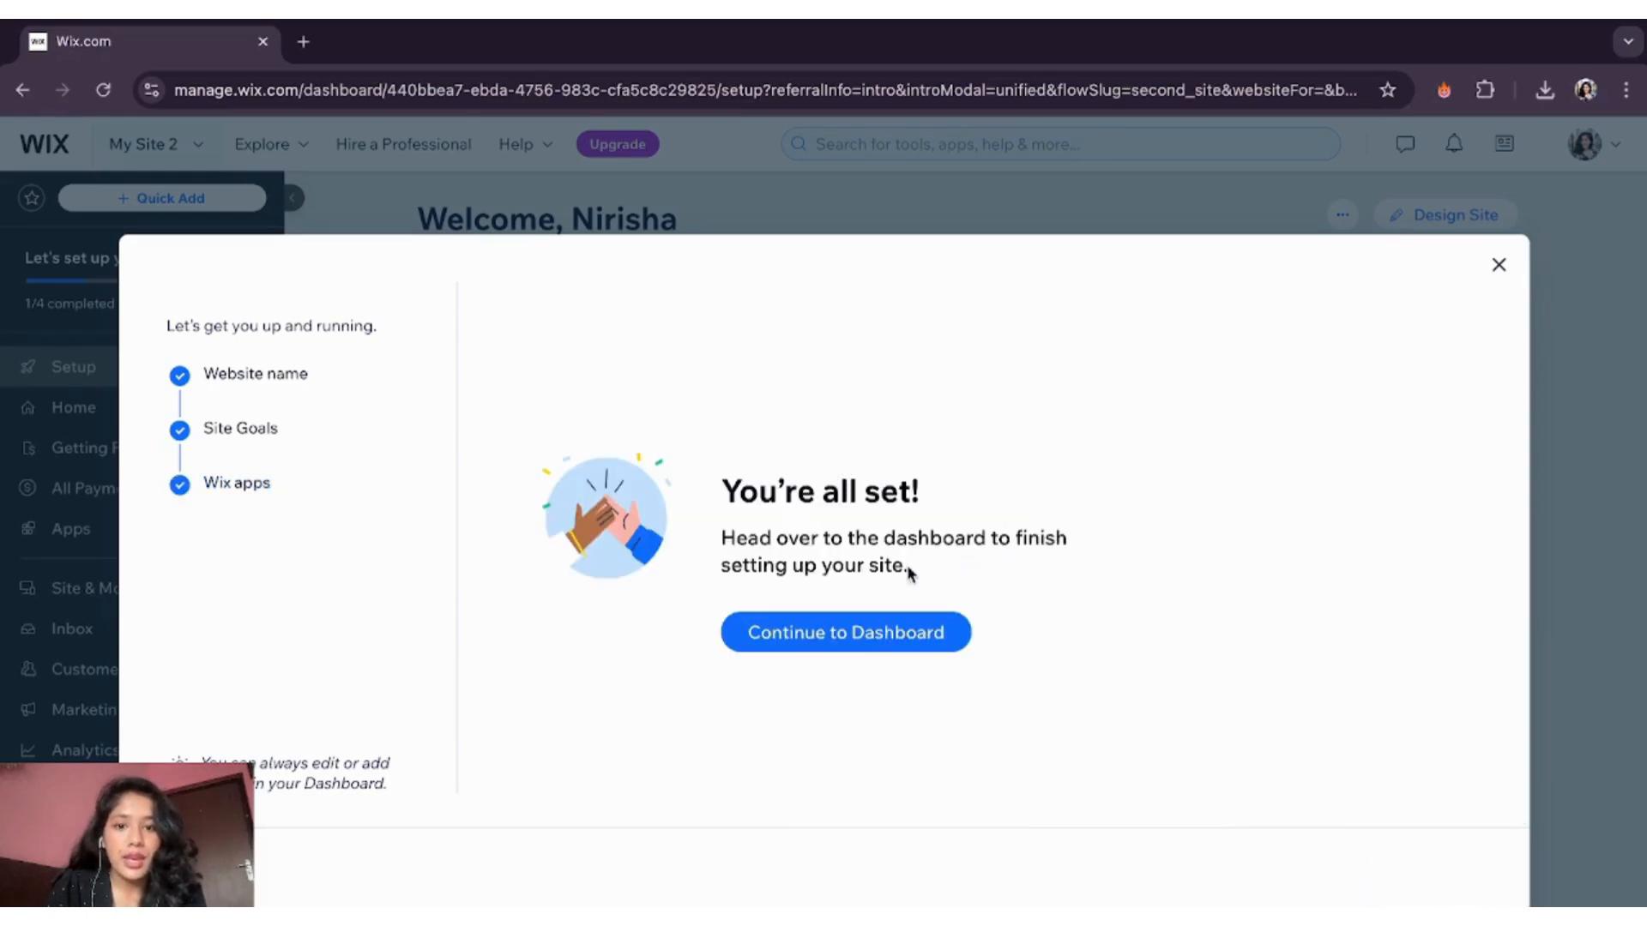
{"action": "left_click", "coordinate": [842, 635]}
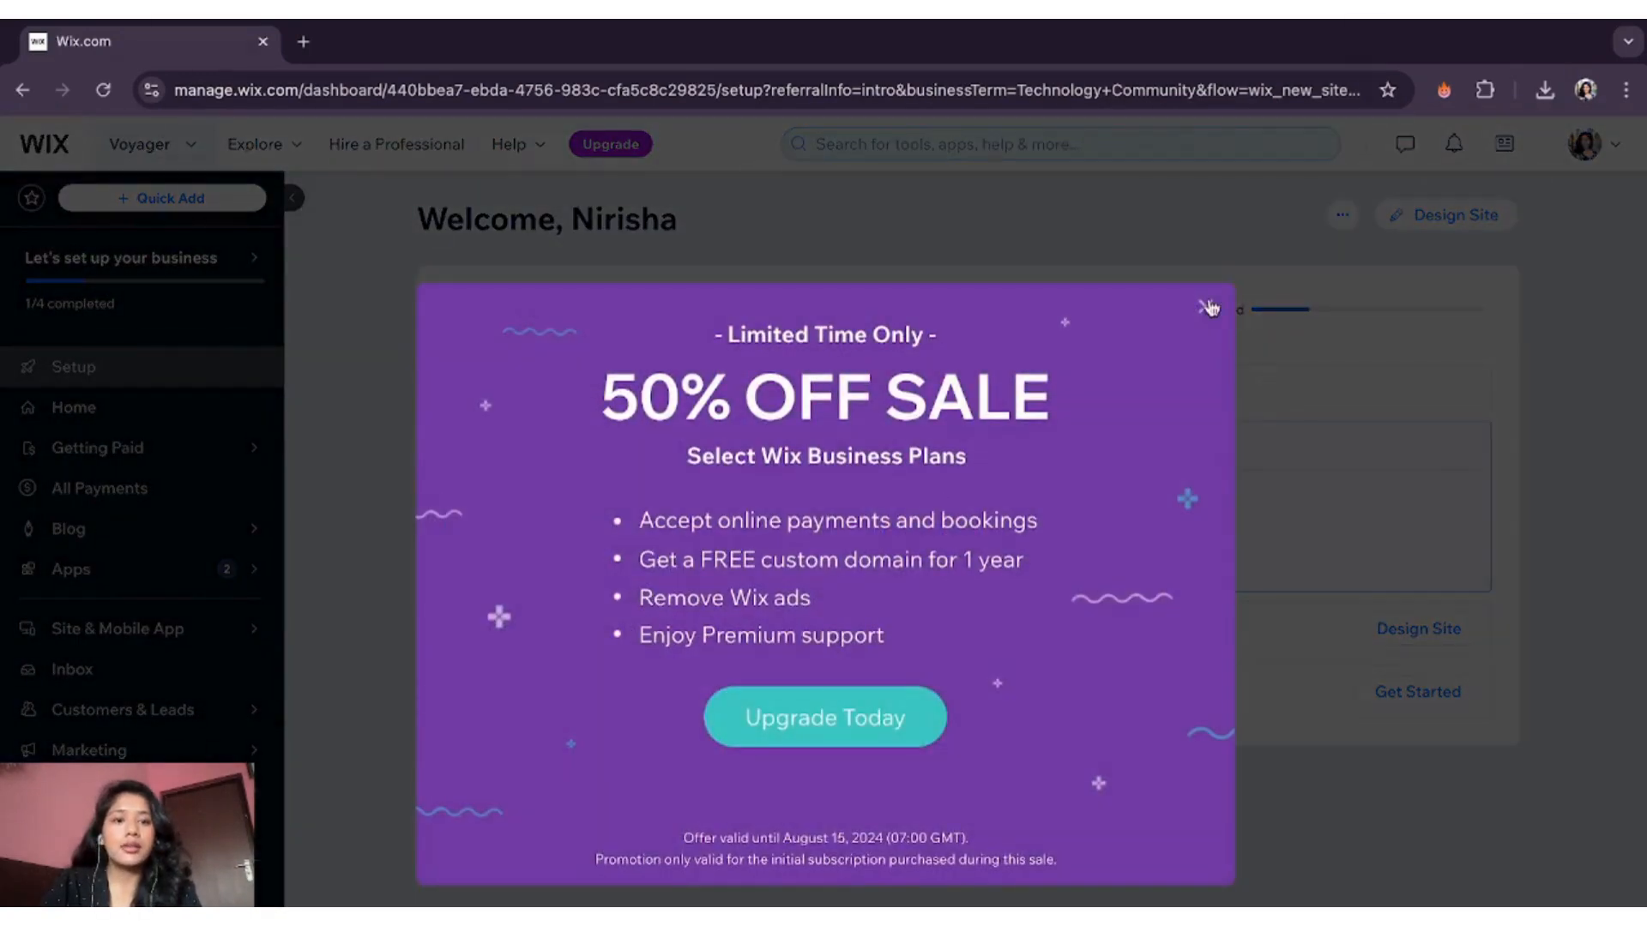
- Dismiss the 50% off sale pop-up and start designing the site from a template
{"action": "left_click", "coordinate": [1208, 307]}
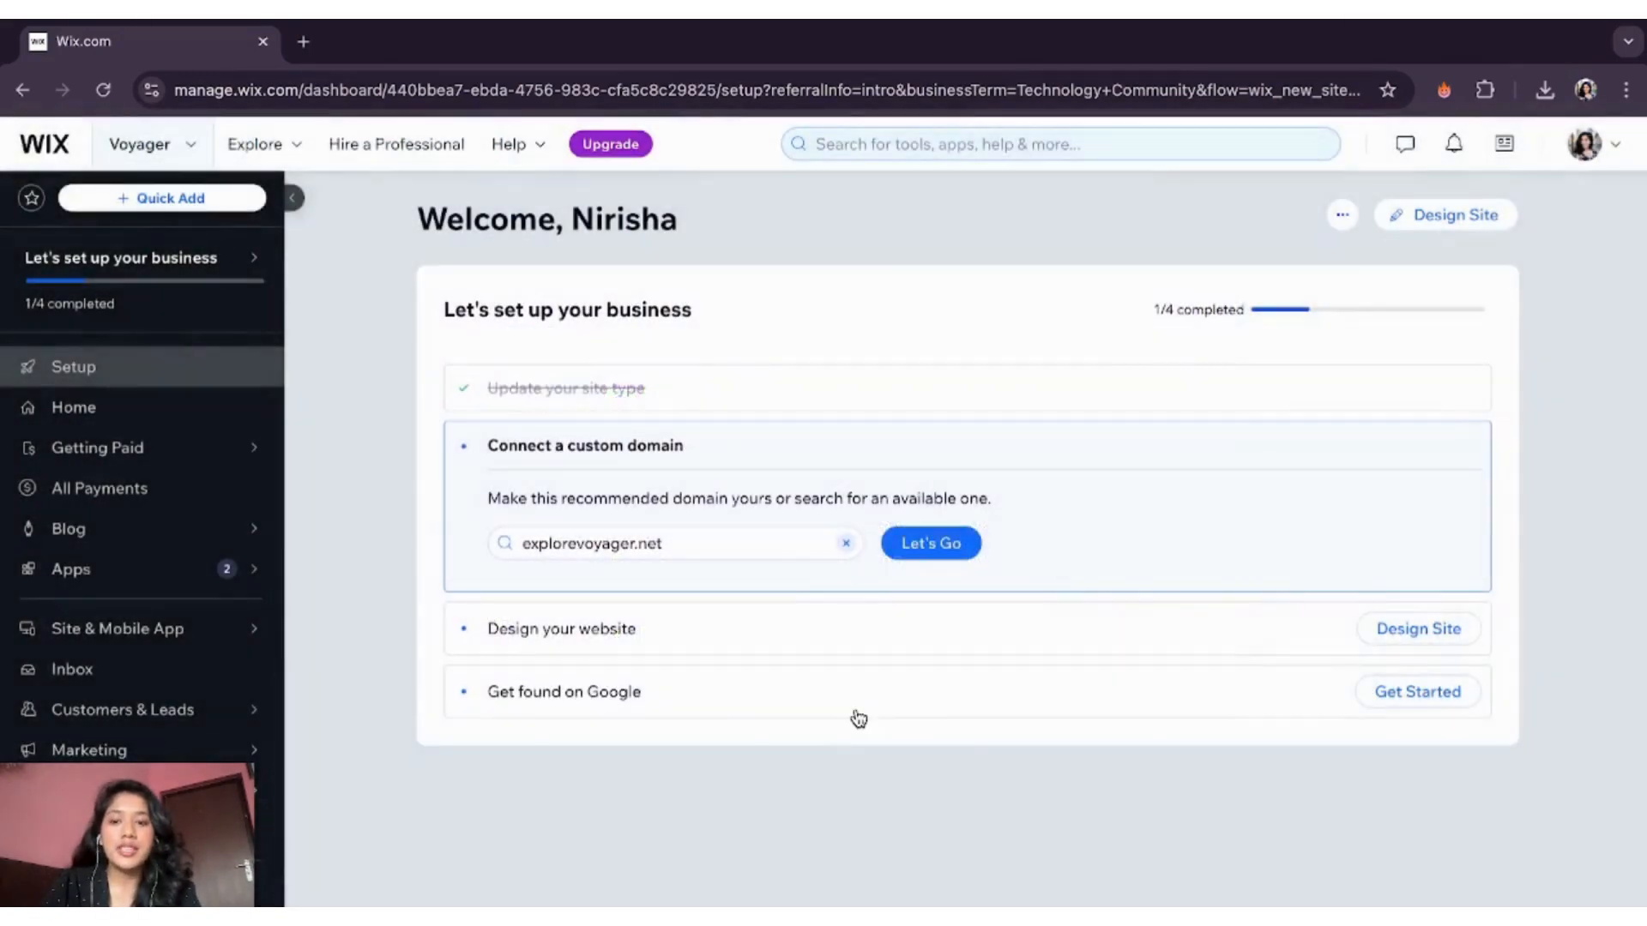
{"action": "left_click", "coordinate": [1407, 641]}
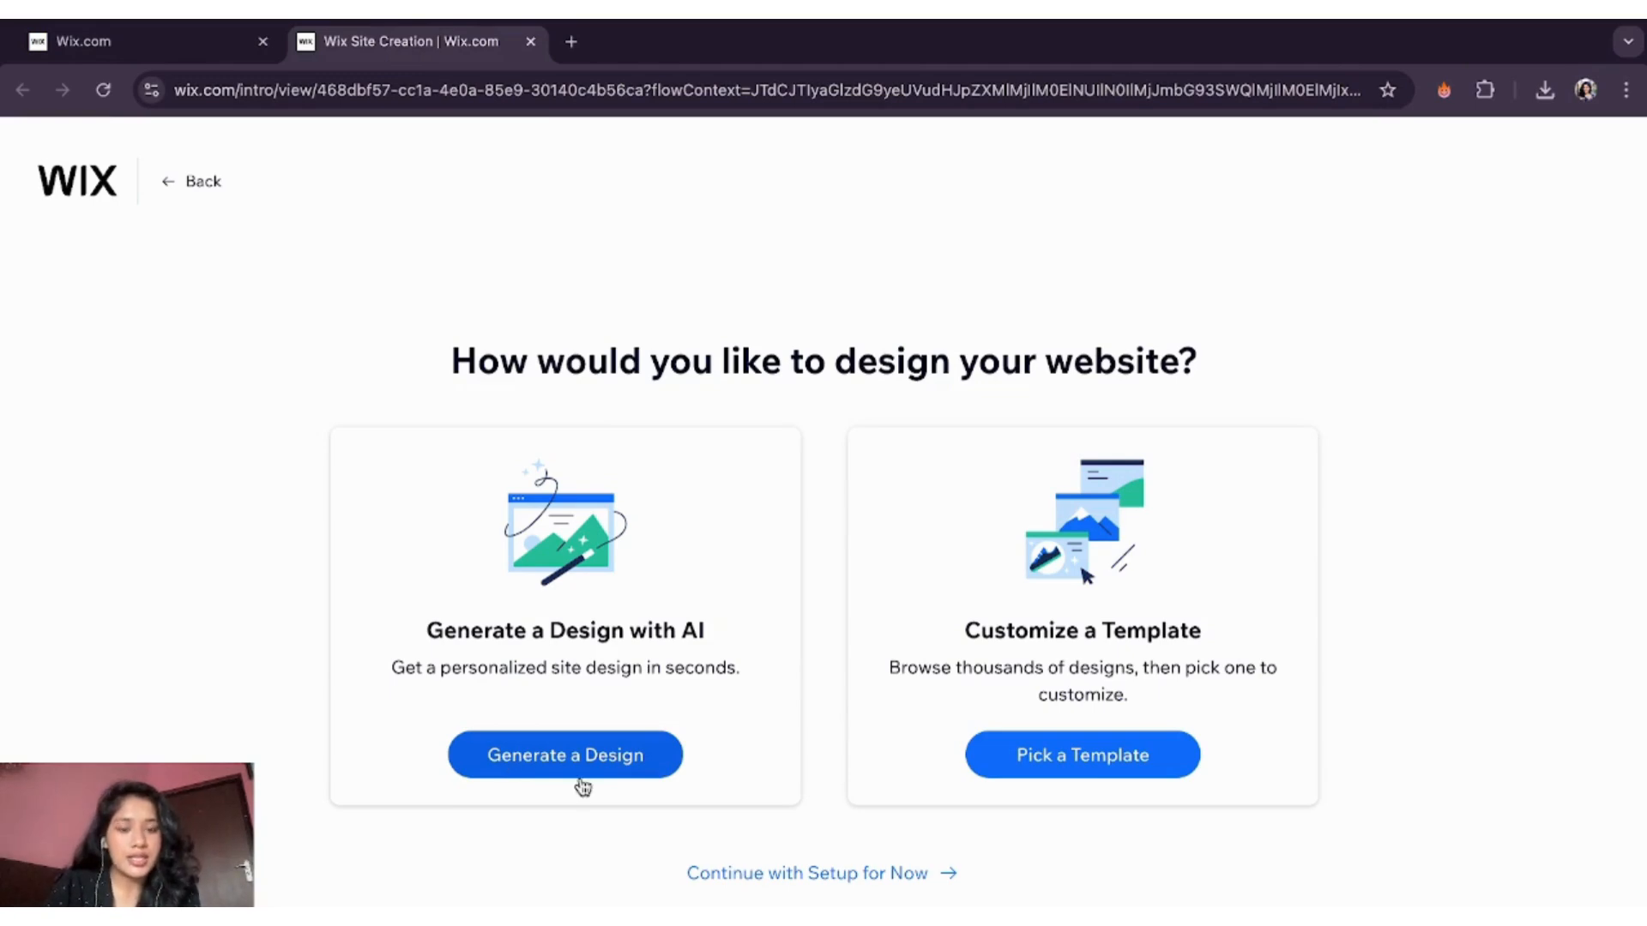
{"action": "left_click", "coordinate": [1066, 770]}
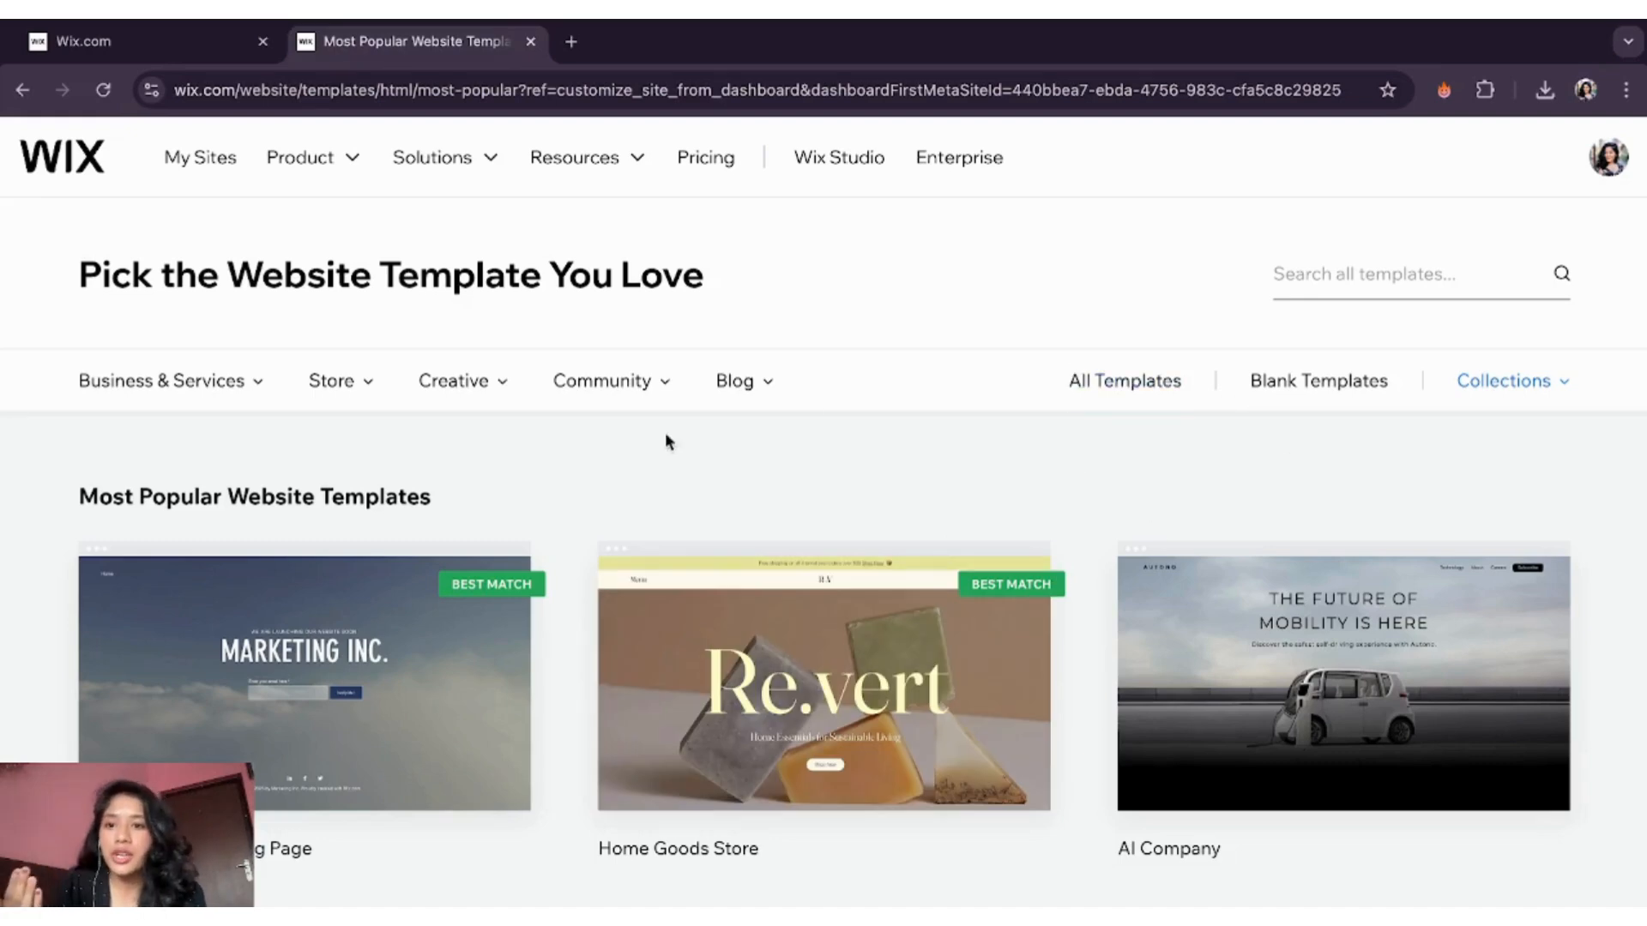
- Search templates for 'travel' and preview the Adventure Tour Company template
{"action": "left_click", "coordinate": [1345, 274]}
{"action": "type", "text": "travel"}
{"action": "key", "text": "Return"}
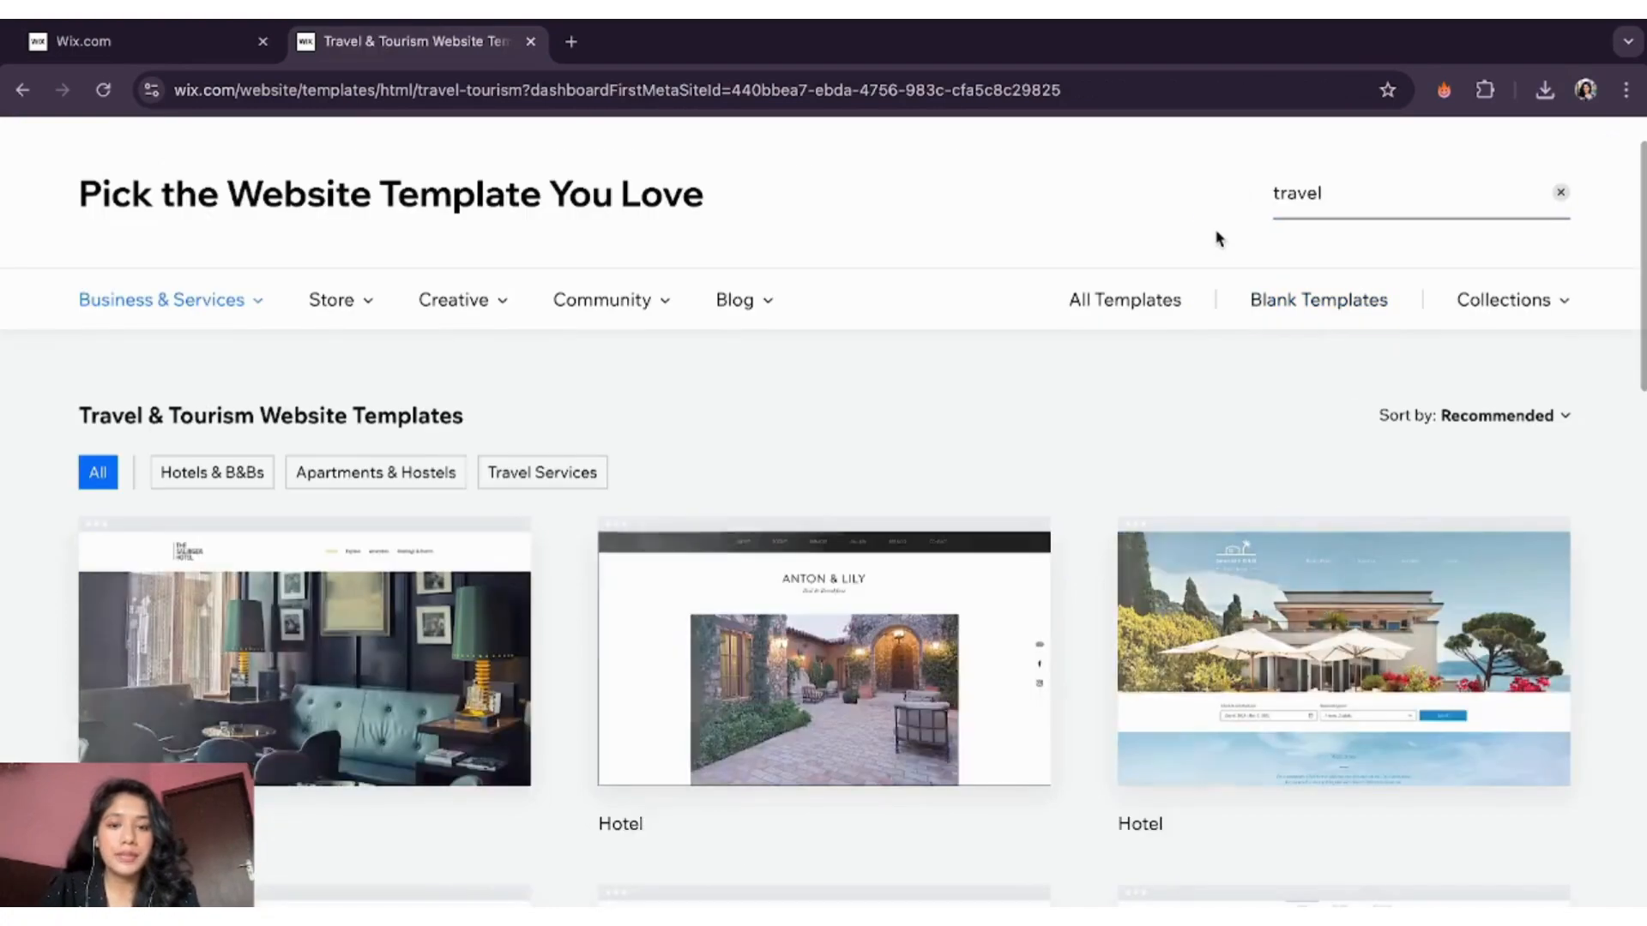
{"action": "scroll", "coordinate": [892, 789], "scroll_direction": "down", "scroll_amount": 5}
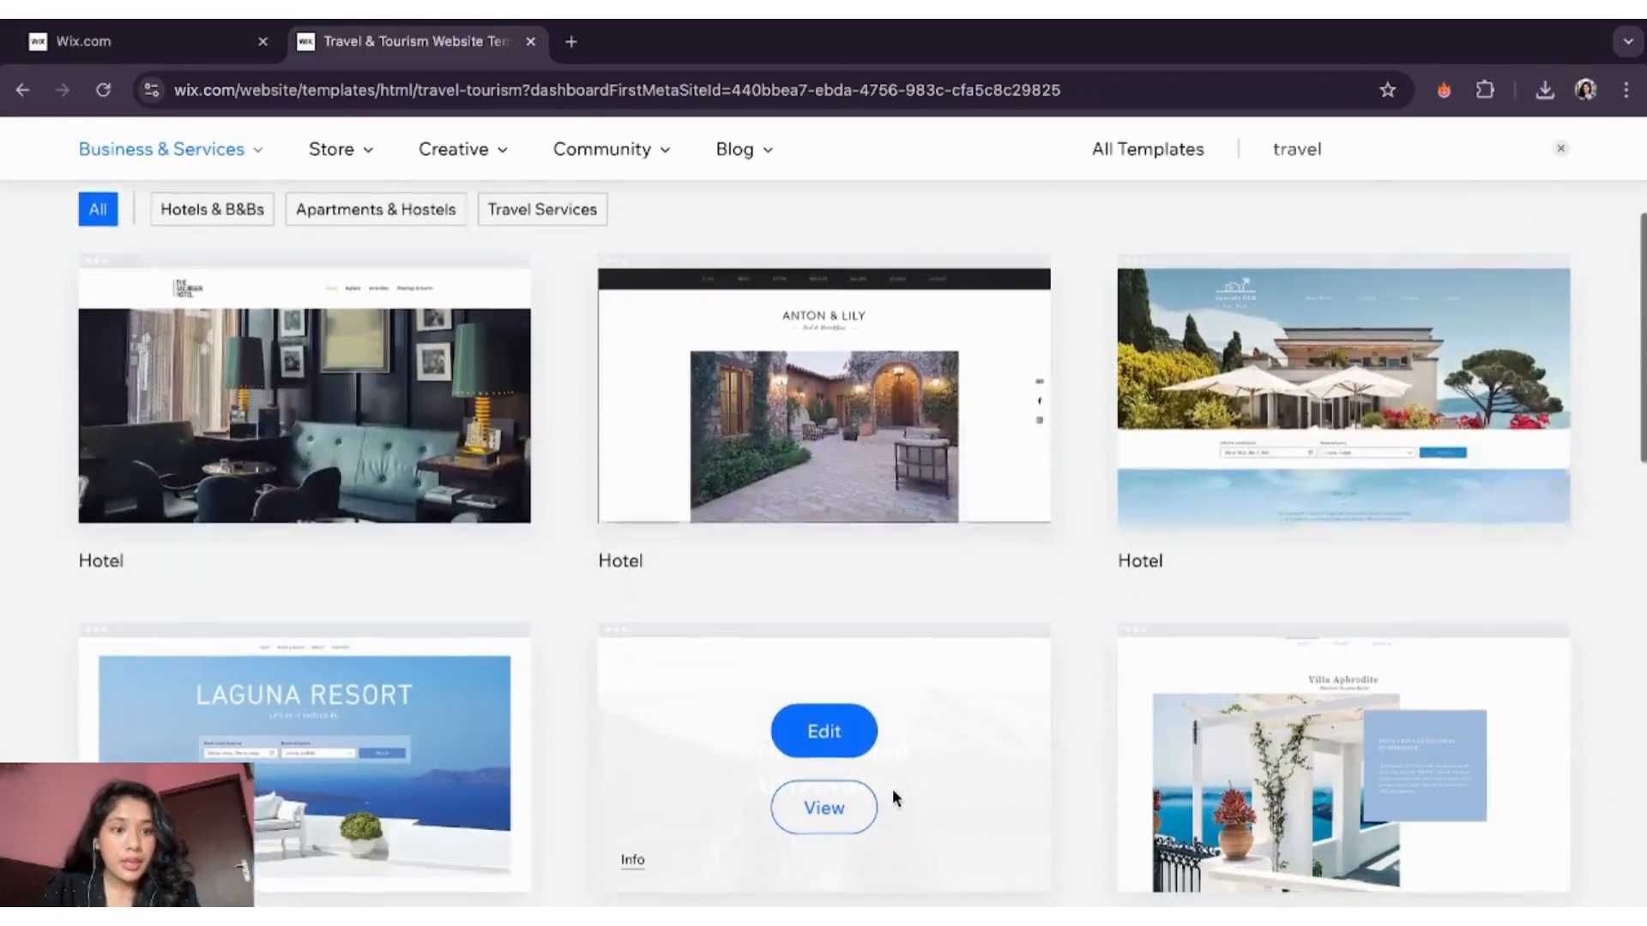
{"action": "scroll", "coordinate": [892, 789], "scroll_direction": "down", "scroll_amount": 1}
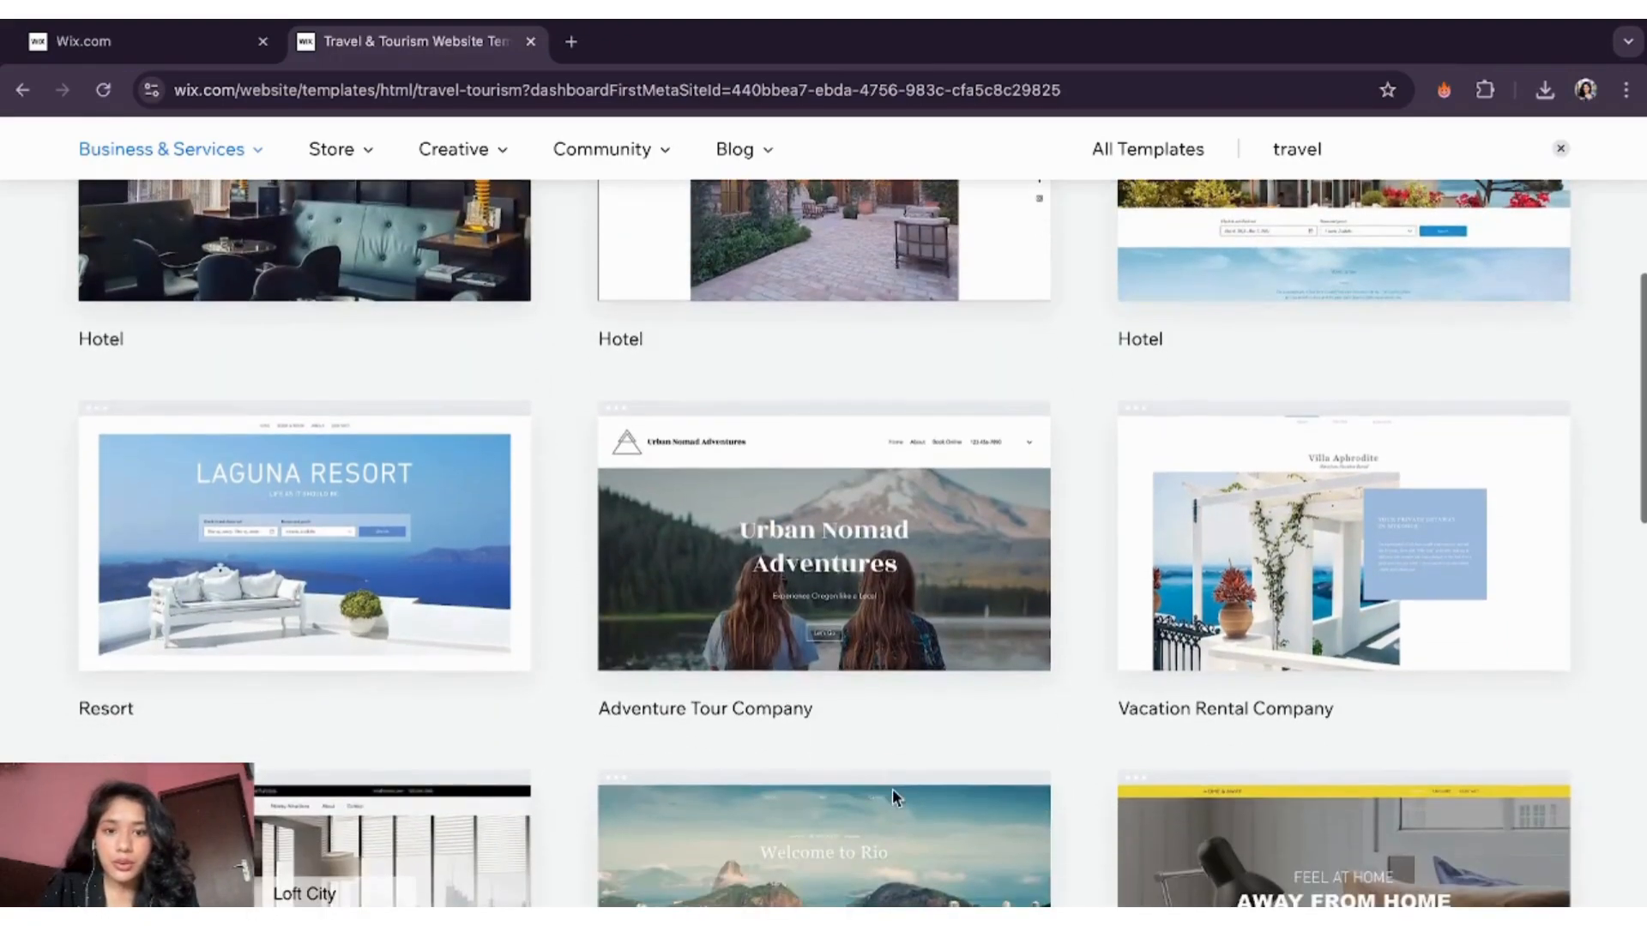
{"action": "mouse_move", "coordinate": [899, 571]}
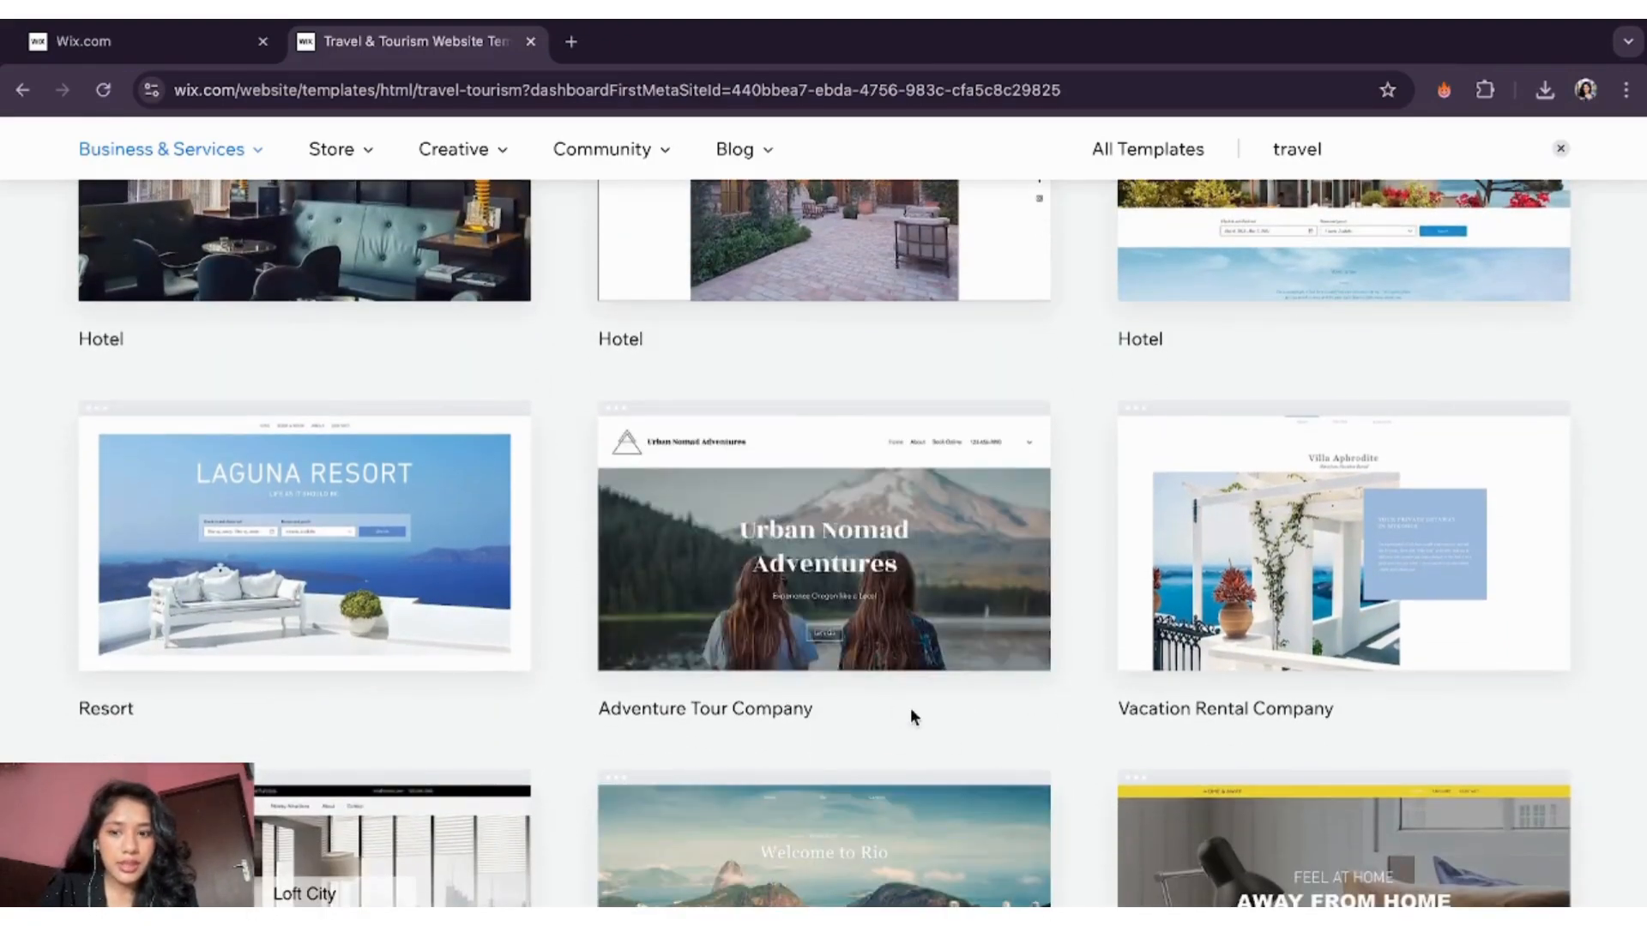
{"action": "scroll", "coordinate": [910, 712], "scroll_direction": "down", "scroll_amount": 1}
{"action": "mouse_move", "coordinate": [926, 494]}
{"action": "left_click", "coordinate": [823, 478]}
- Dismiss the starting-point prompt and choose to edit this template as the site
{"action": "scroll", "coordinate": [907, 645], "scroll_direction": "down", "scroll_amount": 7}
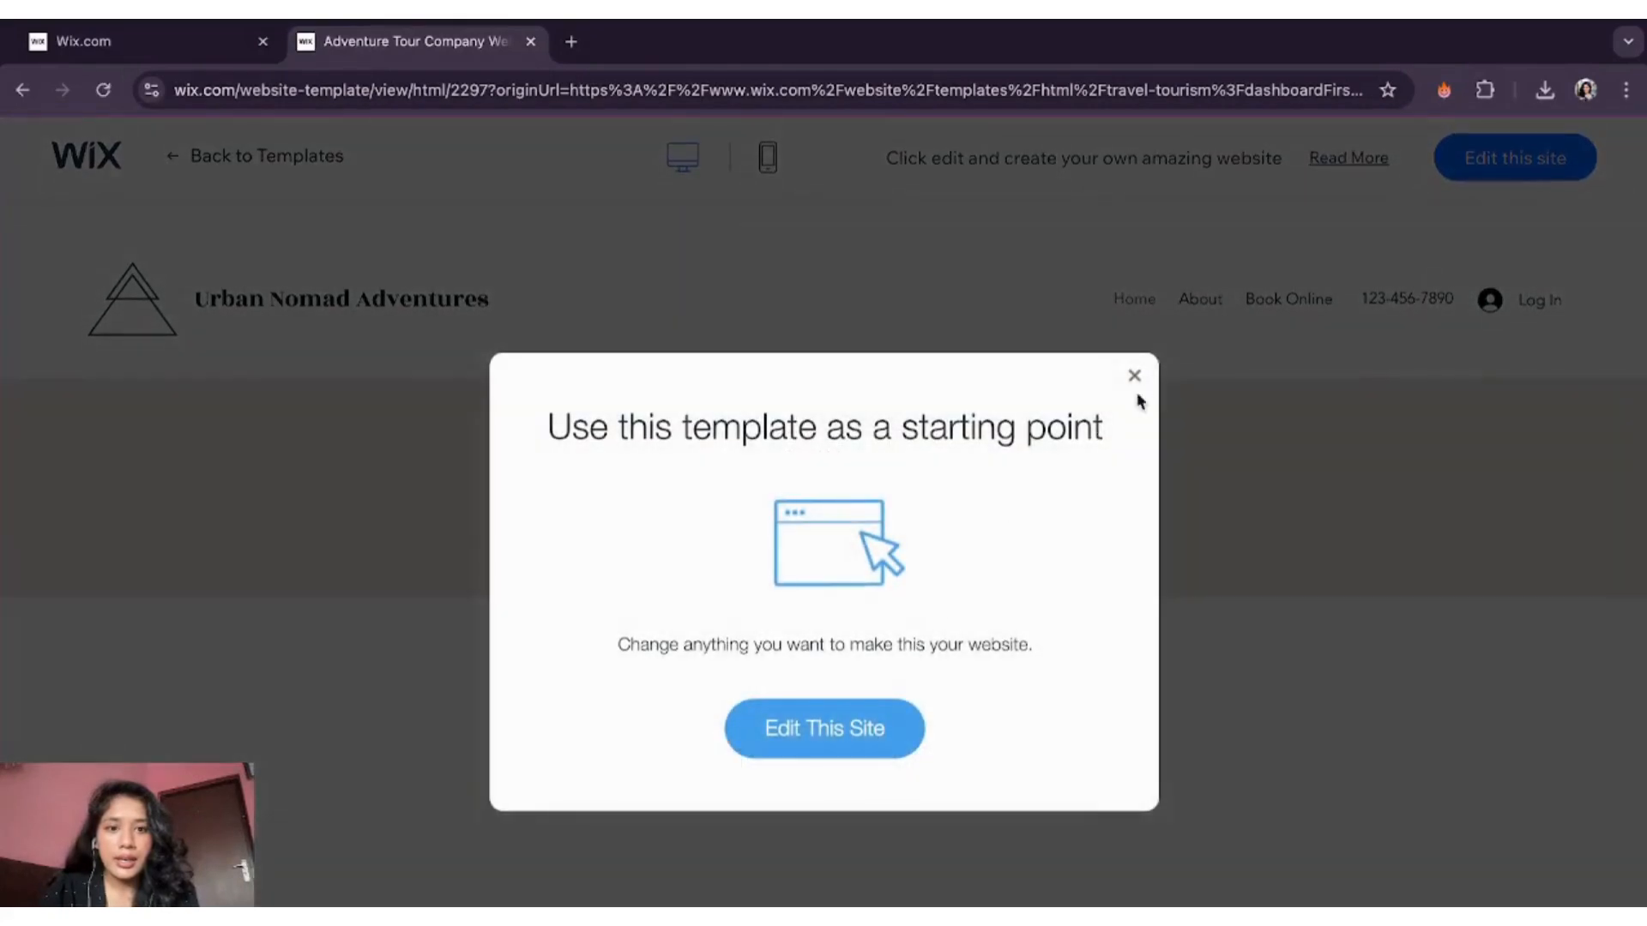
{"action": "left_click", "coordinate": [1135, 376]}
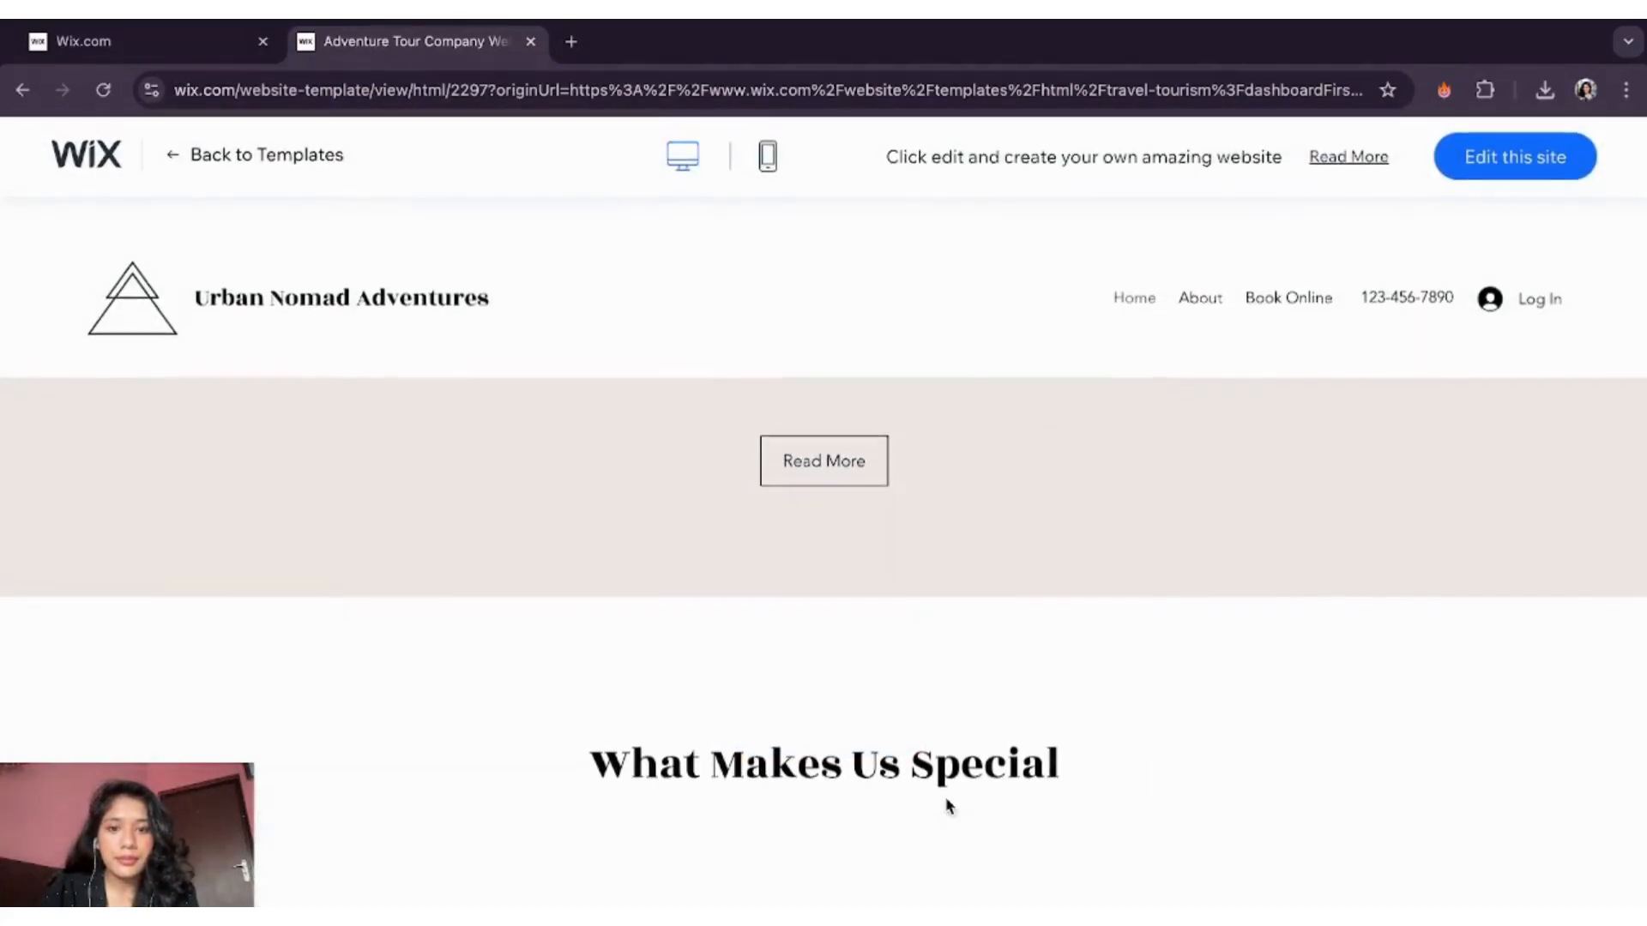
{"action": "scroll", "coordinate": [948, 804], "scroll_direction": "up", "scroll_amount": 5}
{"action": "scroll", "coordinate": [948, 800], "scroll_direction": "down", "scroll_amount": 4}
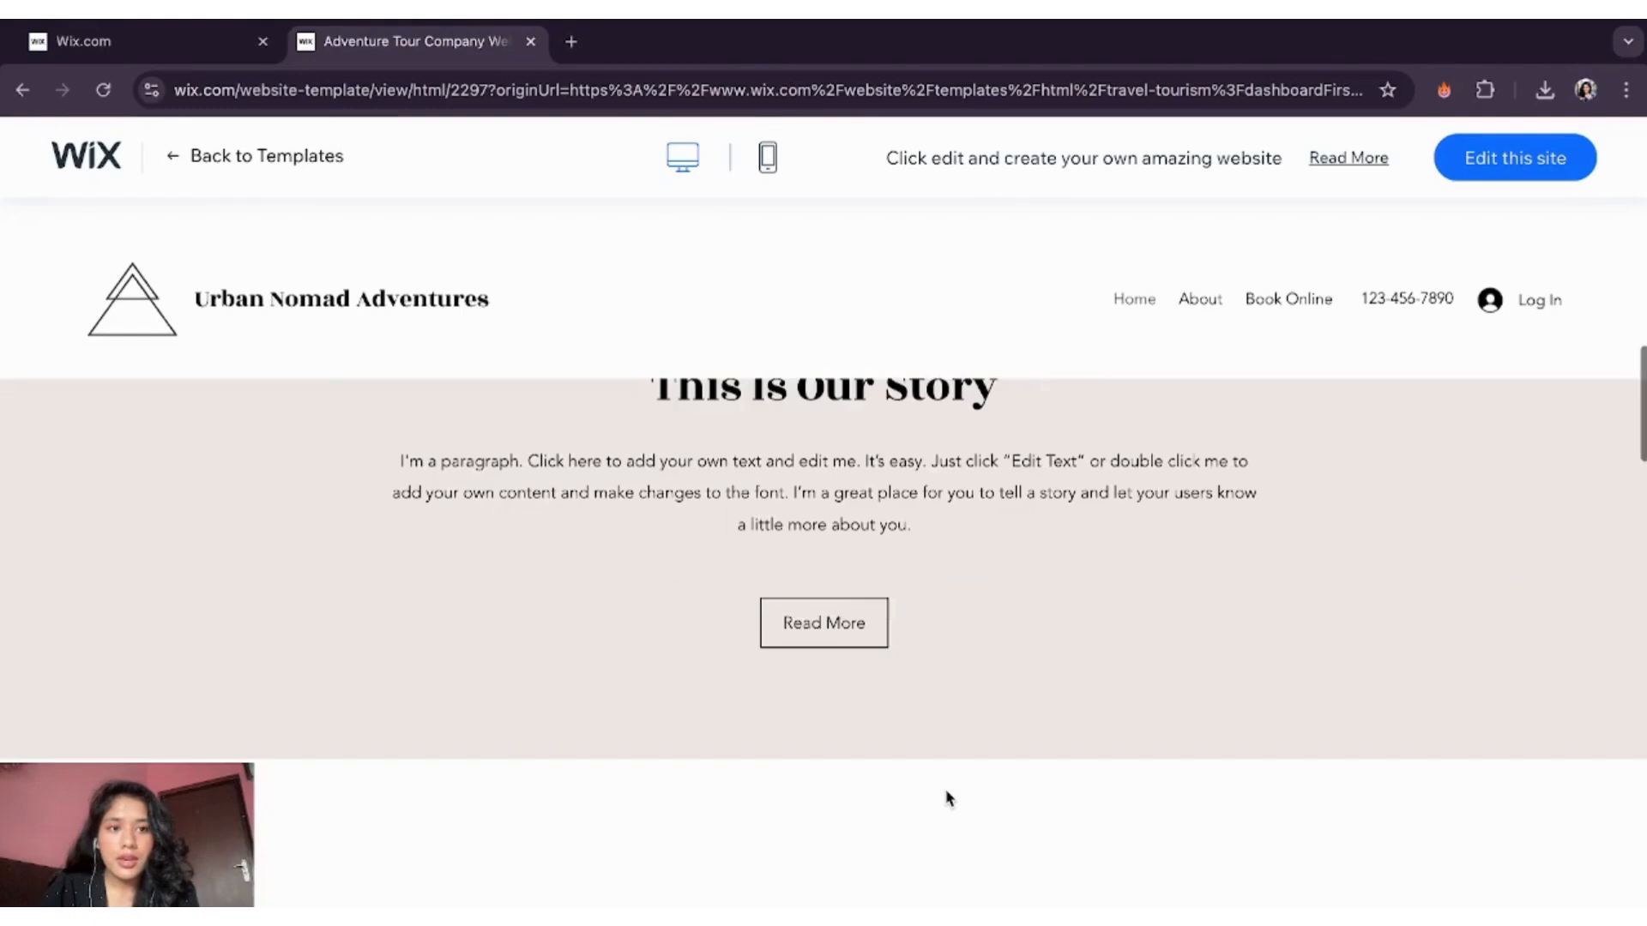
{"action": "scroll", "coordinate": [948, 799], "scroll_direction": "up", "scroll_amount": 5}
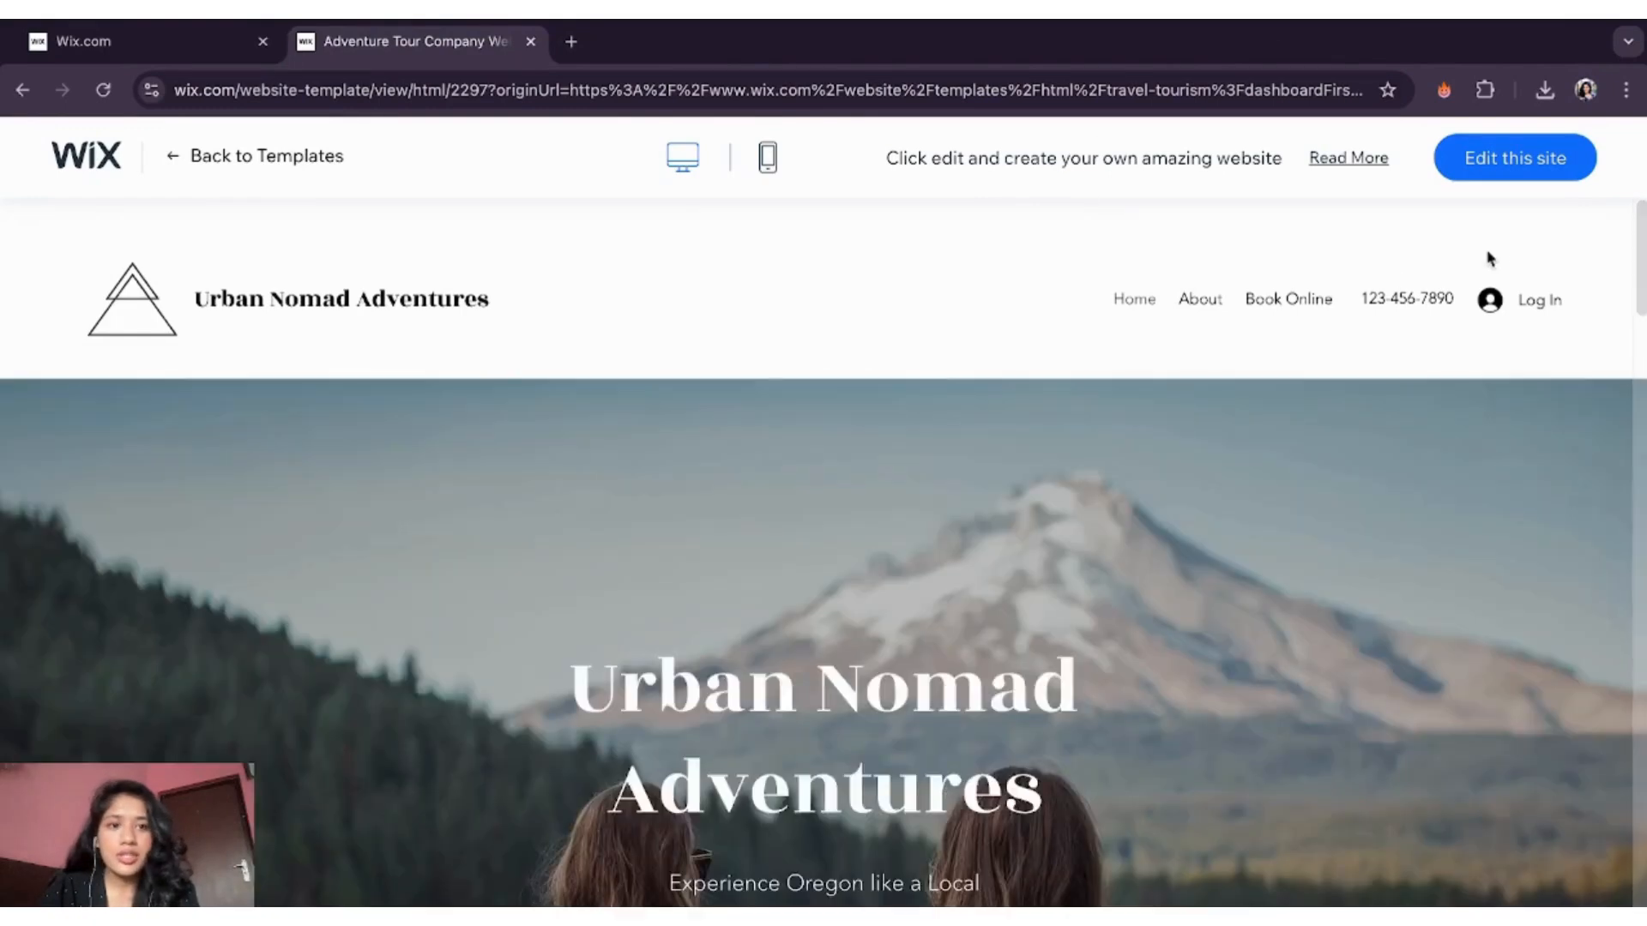
{"action": "left_click", "coordinate": [1511, 170]}
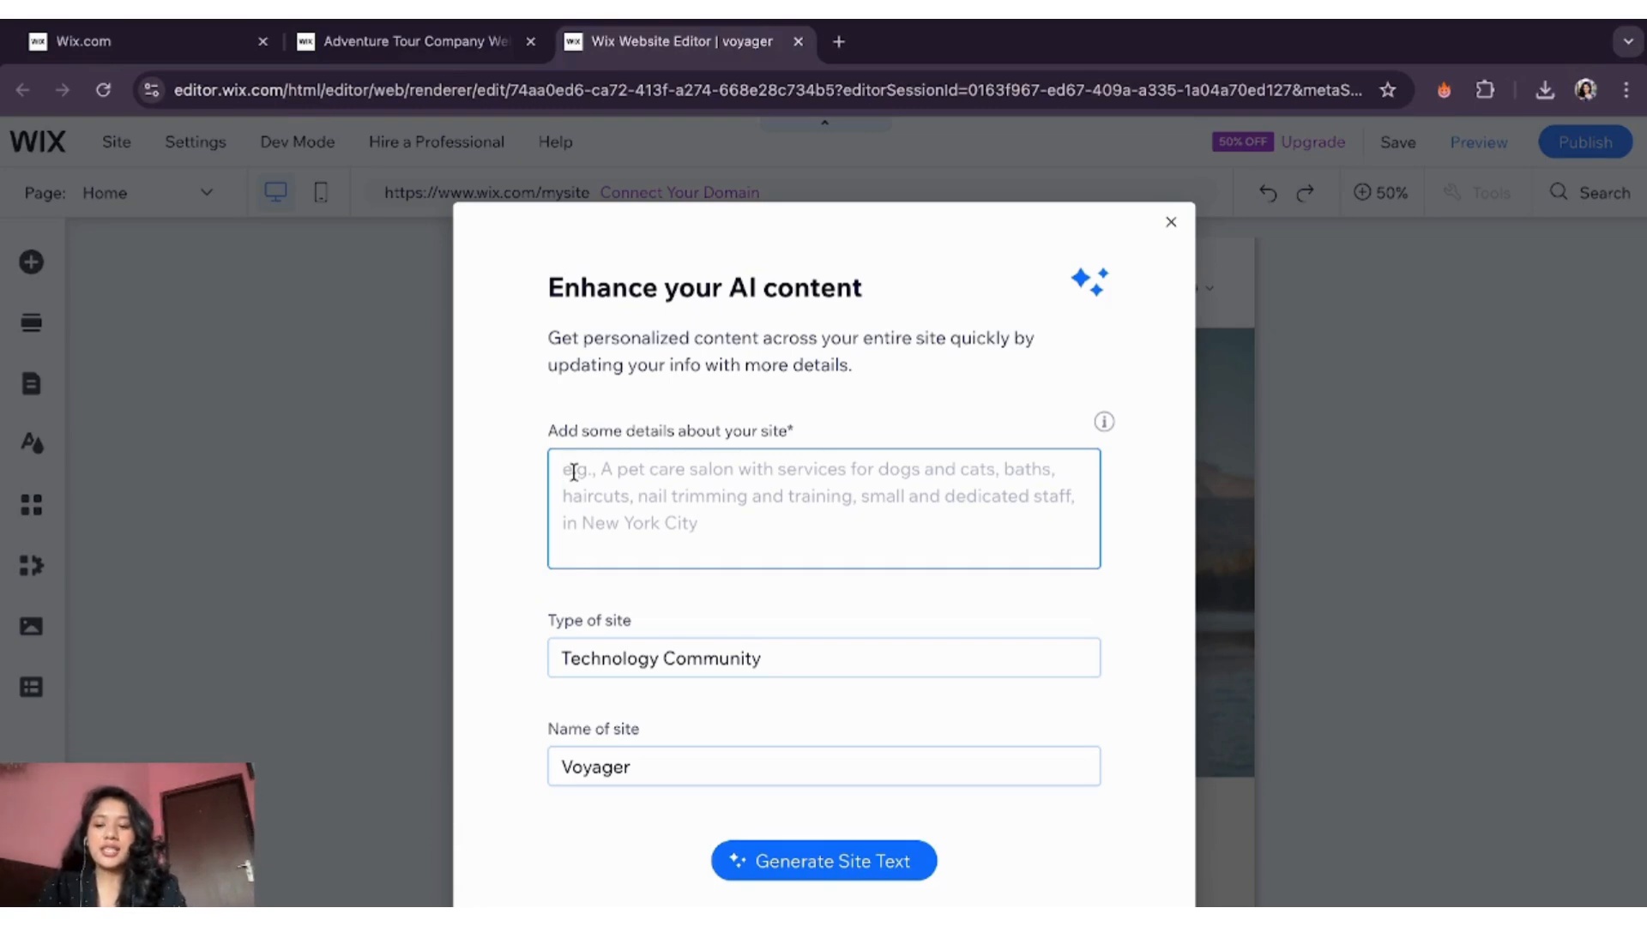
- Describe the site as an online community for fellow solo travellers and generate new site text
{"action": "type", "text": "An"}
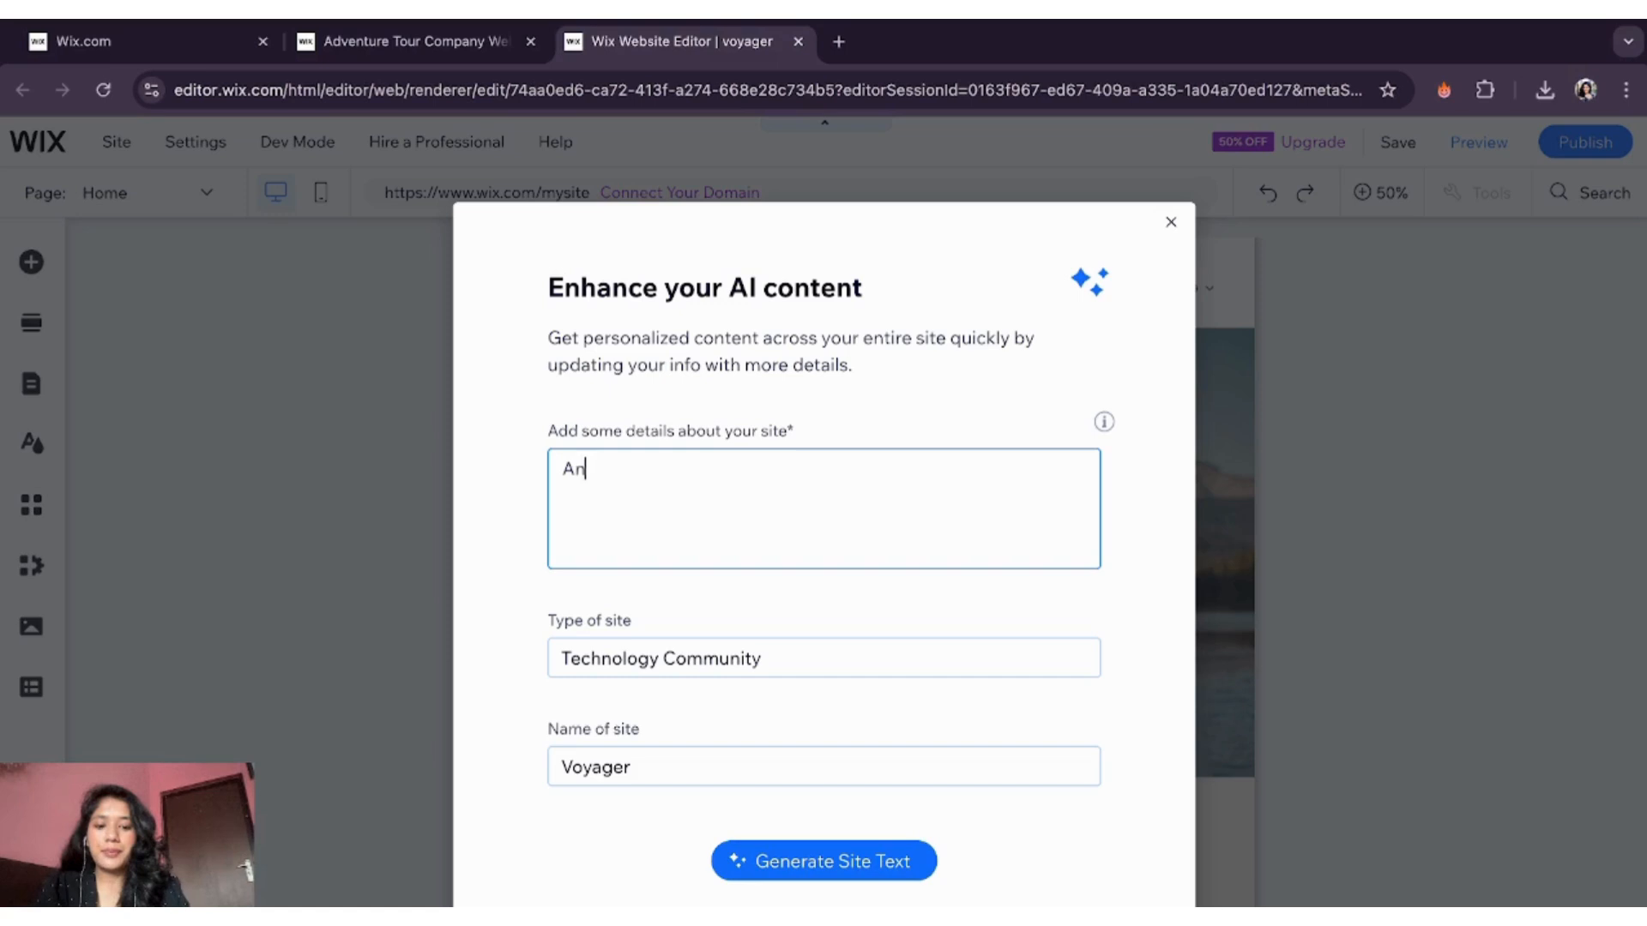
{"action": "type", "text": " online community/website to"}
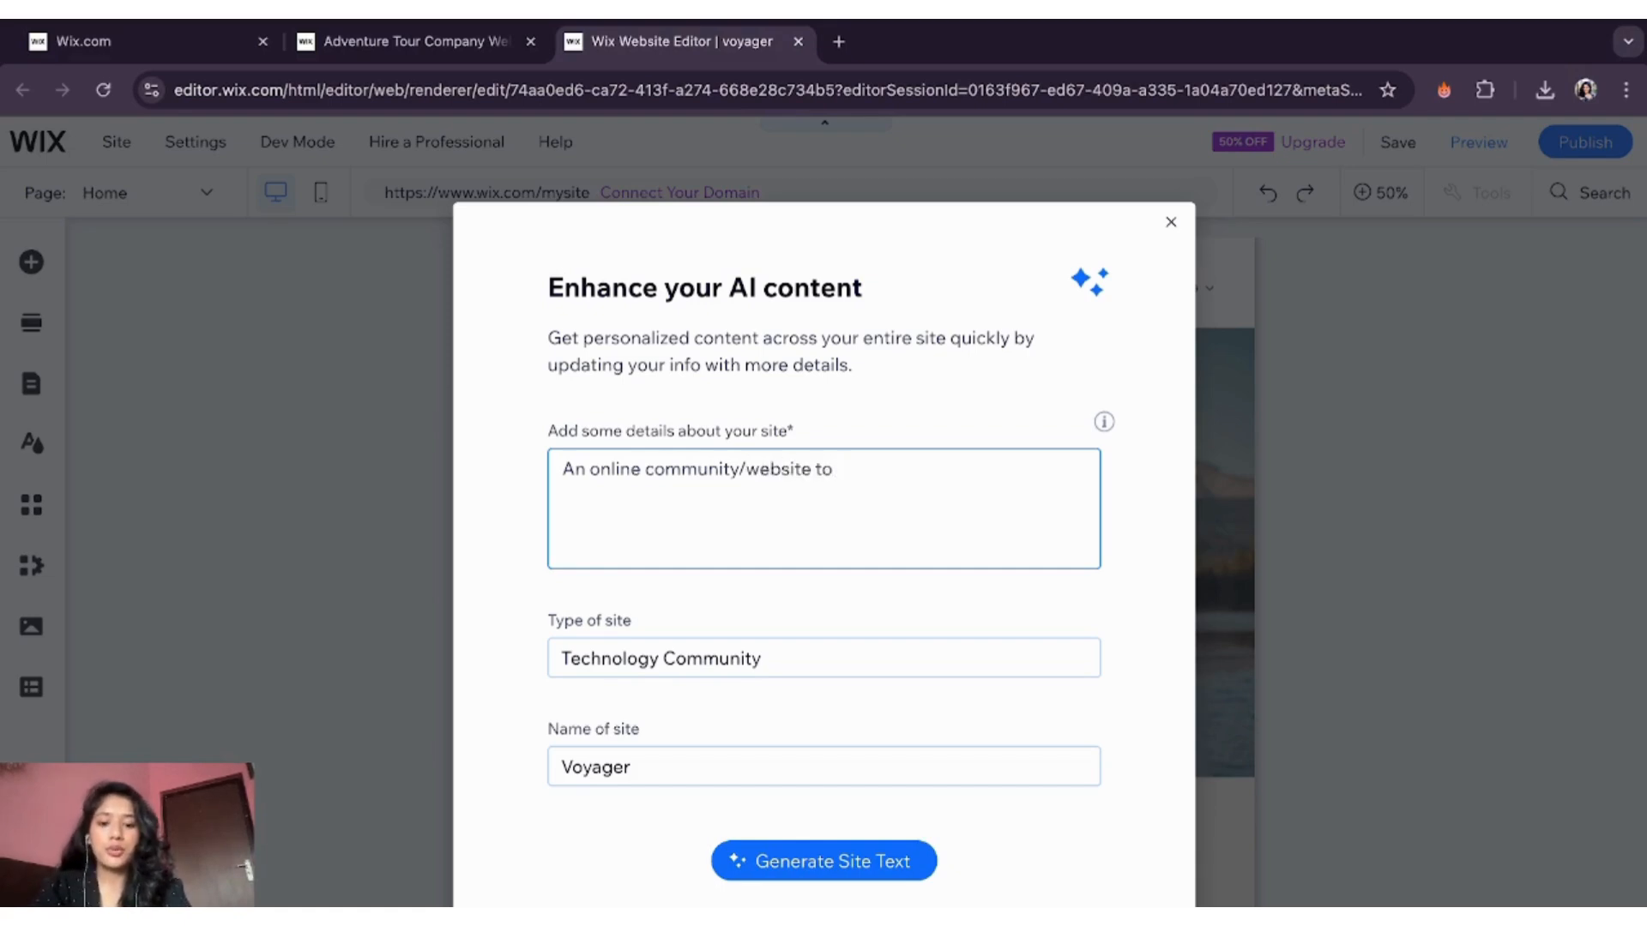
{"action": "type", "text": "llow"}
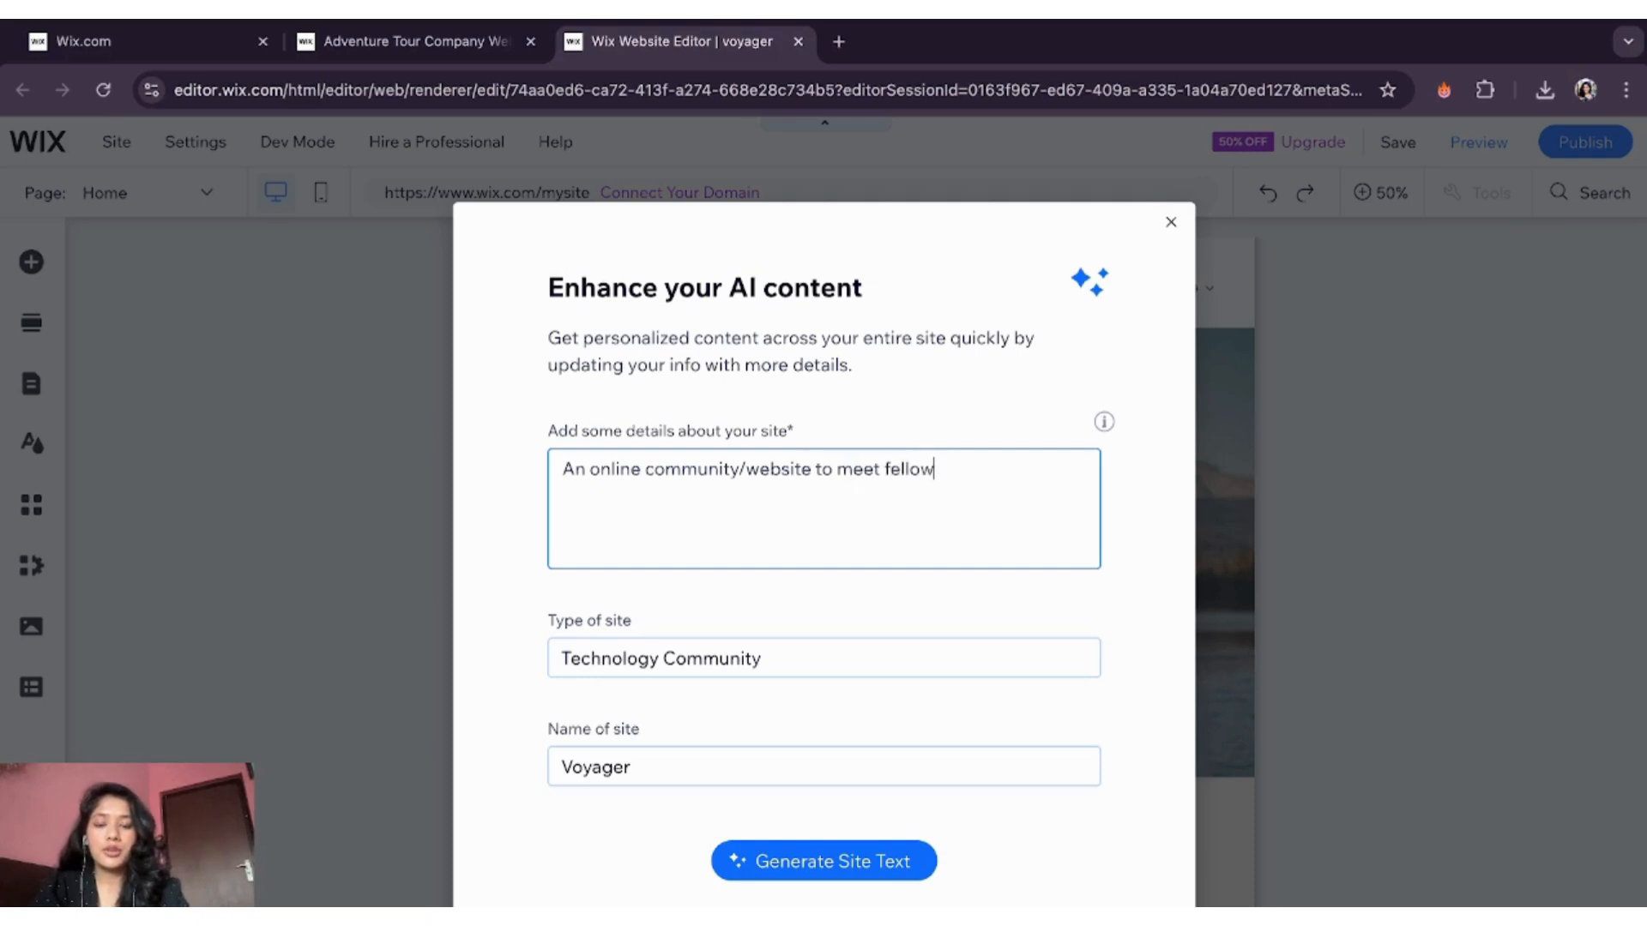
{"action": "type", "text": " solo travellers and travel groups and plan your trips with them."}
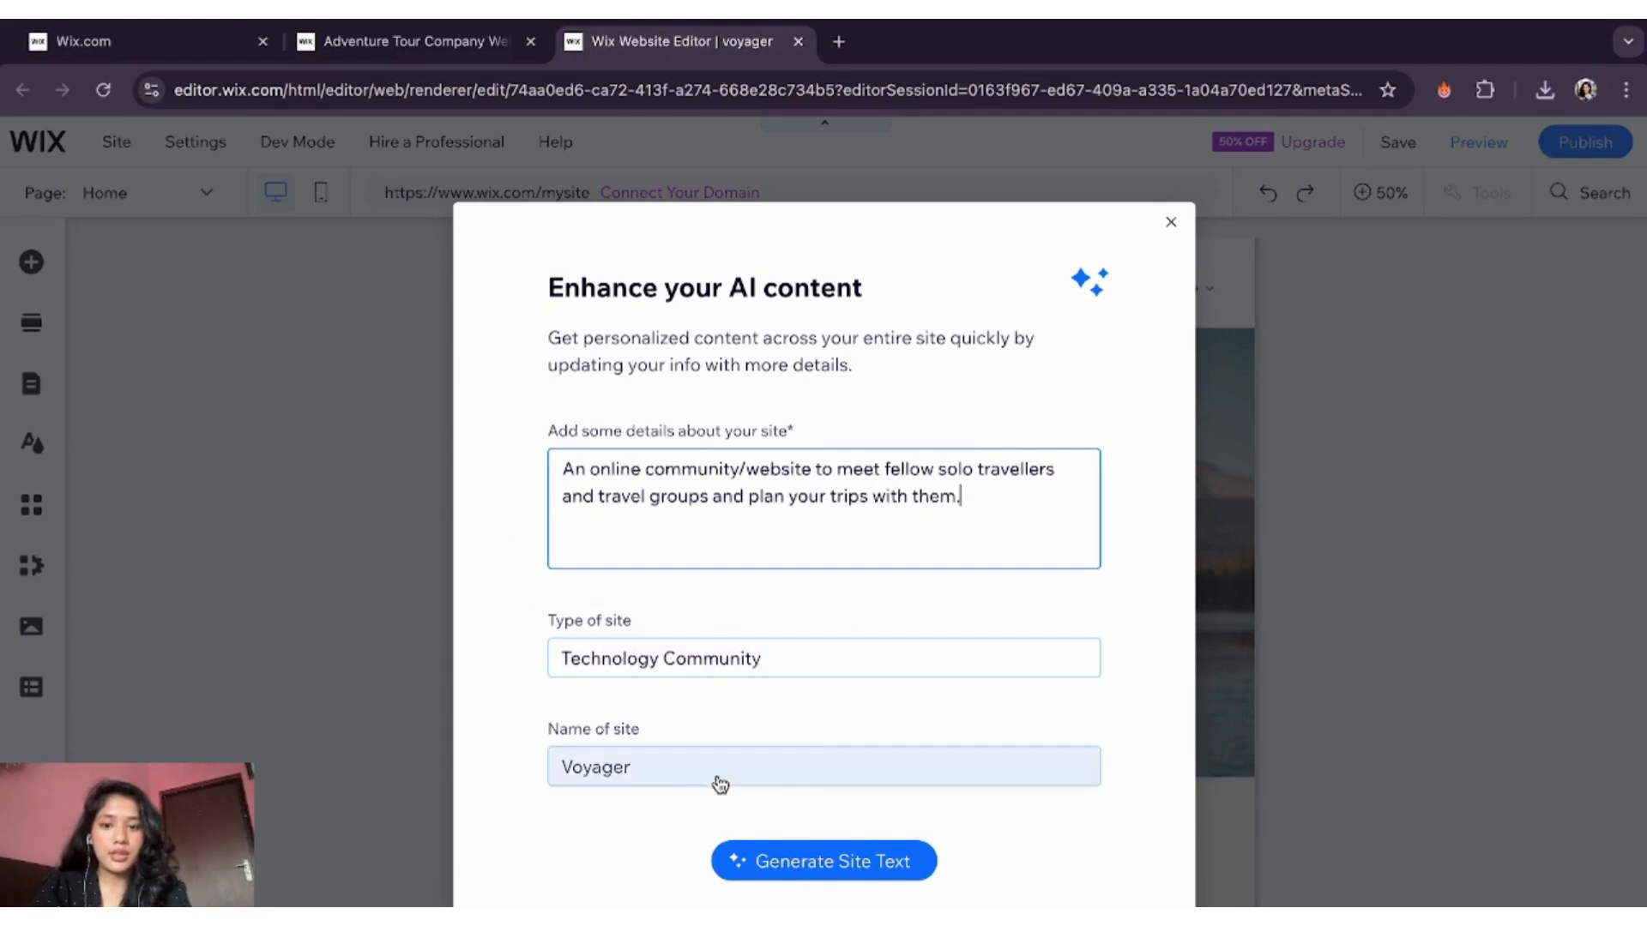
{"action": "left_click", "coordinate": [857, 868]}
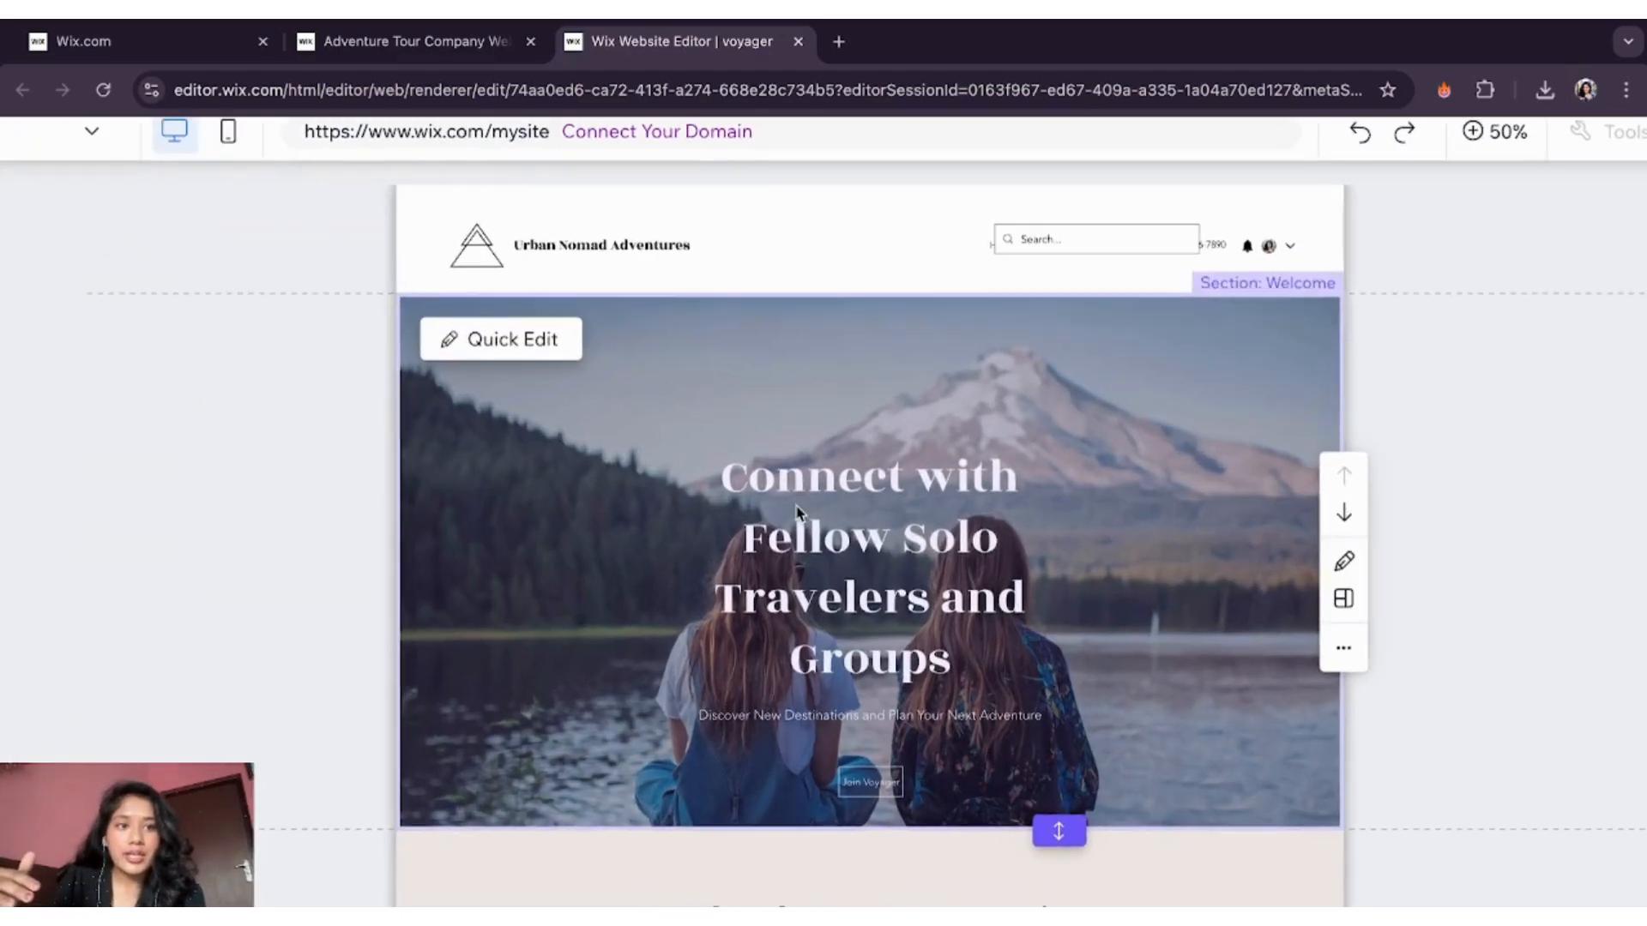
- Change the header title from Urban Nomad Adventures to Voyager
{"action": "left_click", "coordinate": [656, 249]}
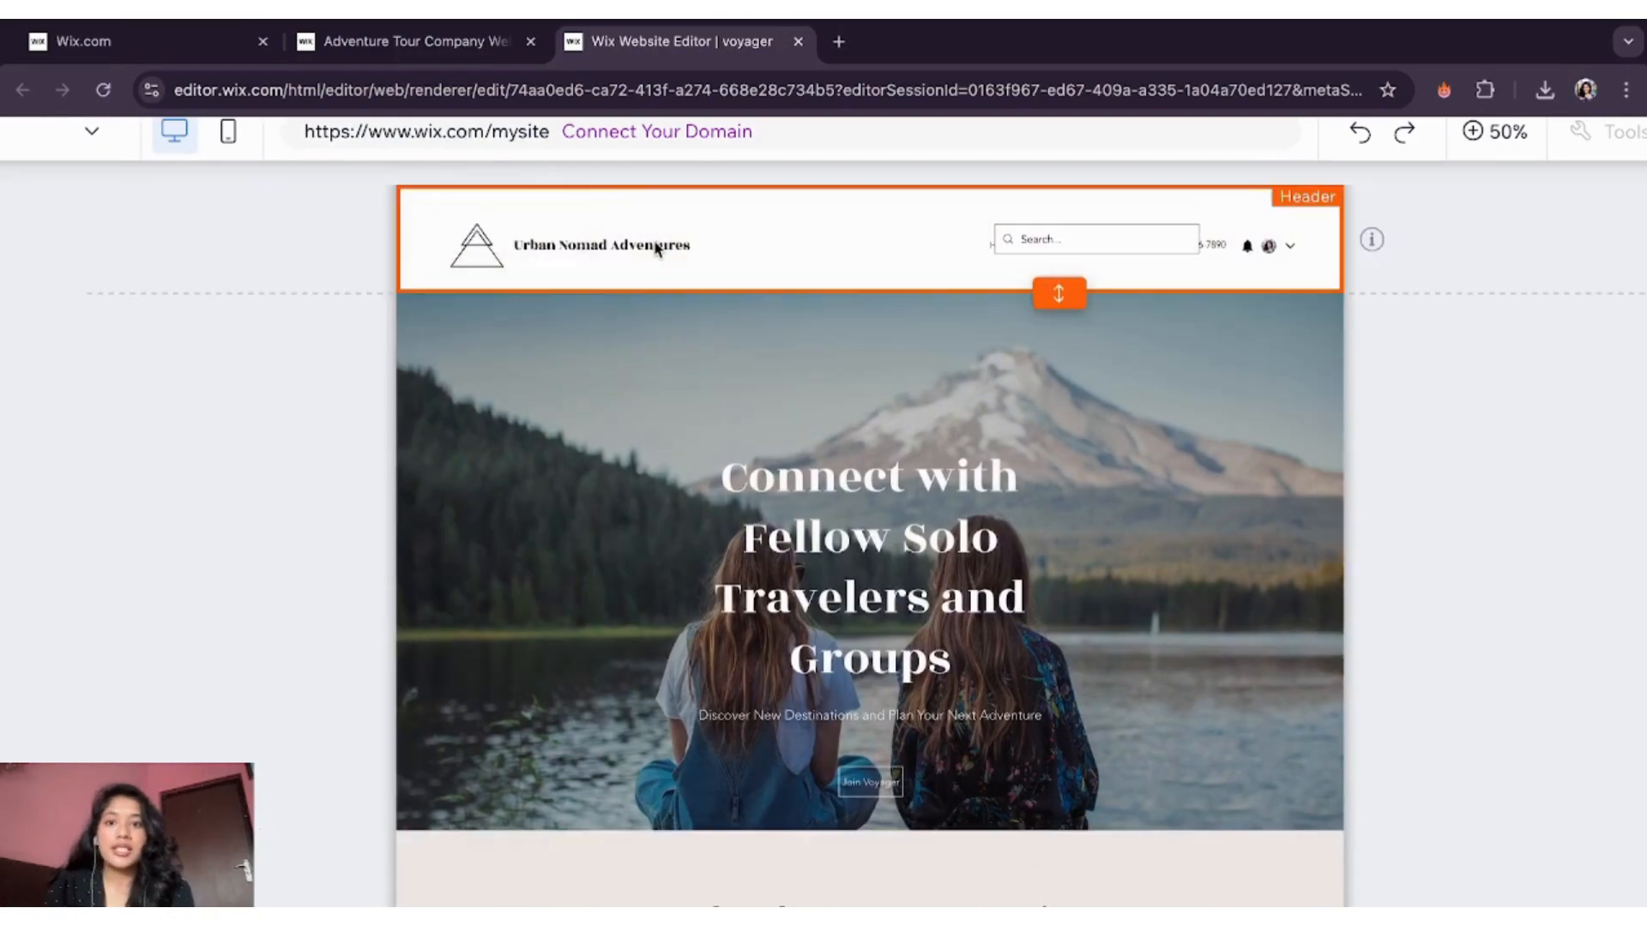
{"action": "double_click", "coordinate": [466, 277]}
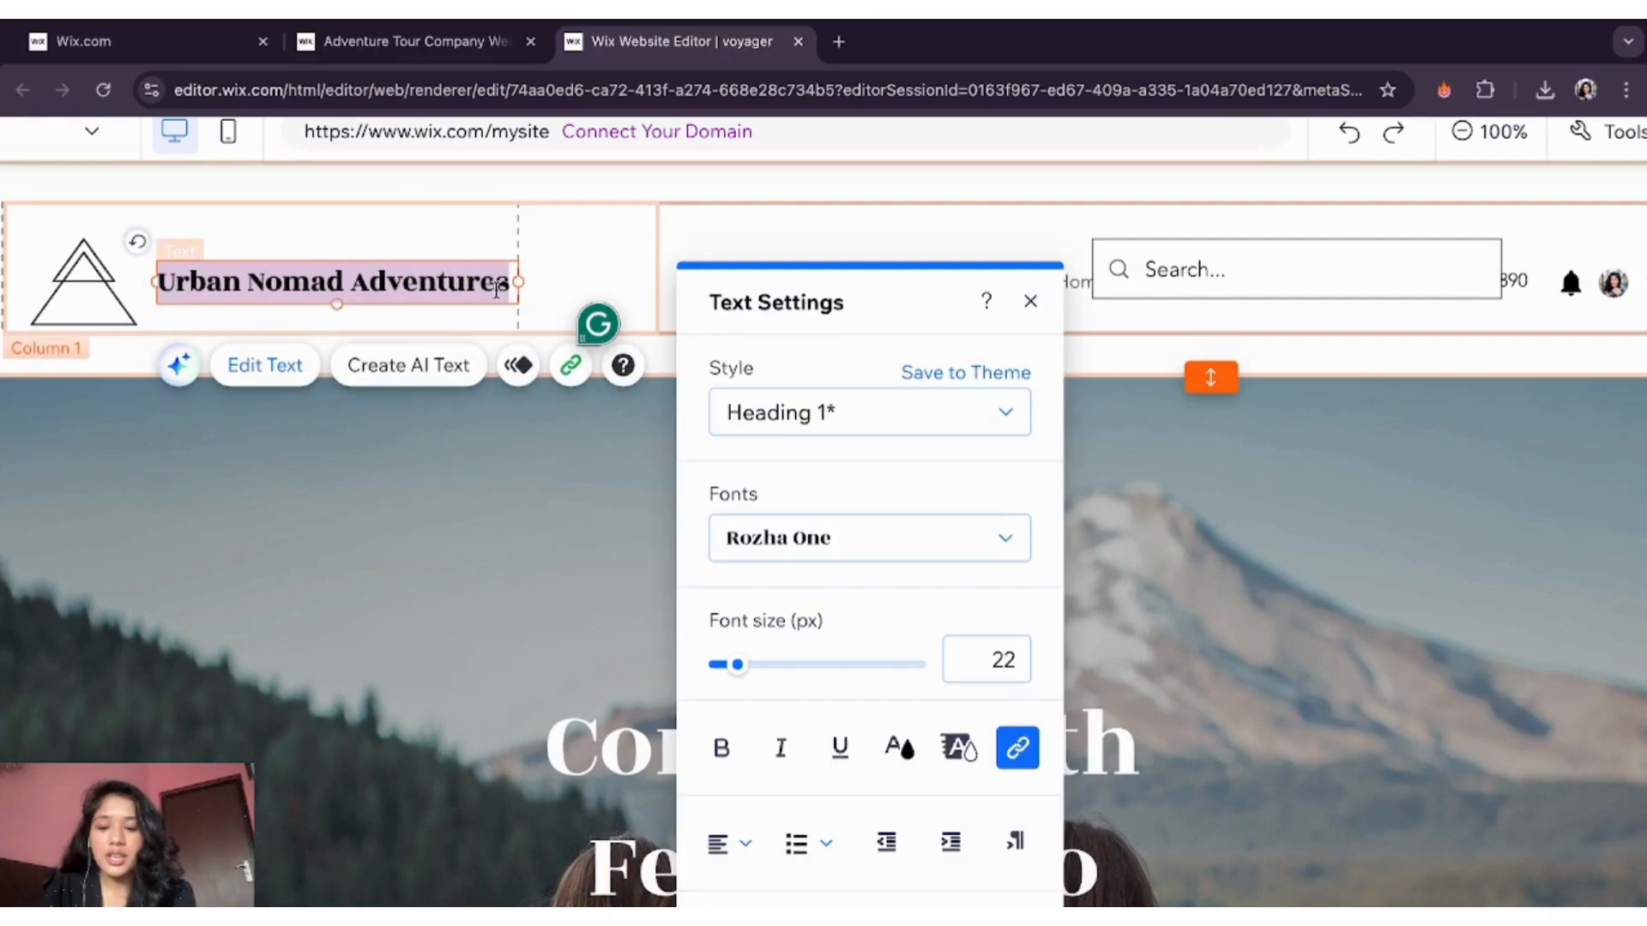
{"action": "type", "text": "Voyager"}
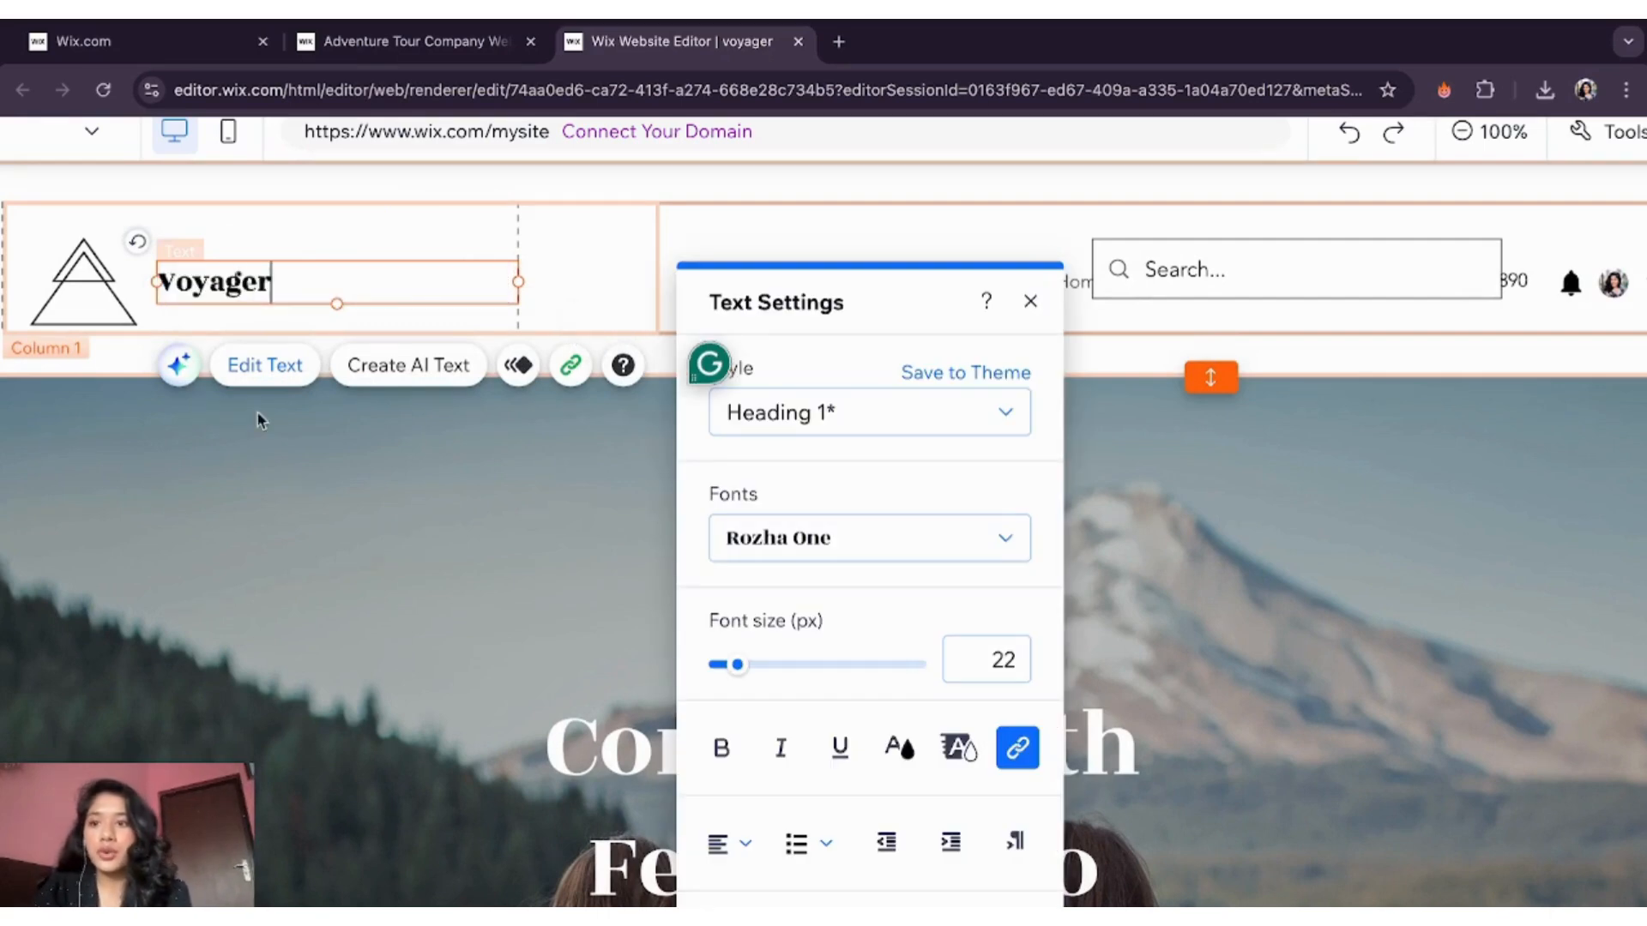
{"action": "left_click", "coordinate": [66, 288]}
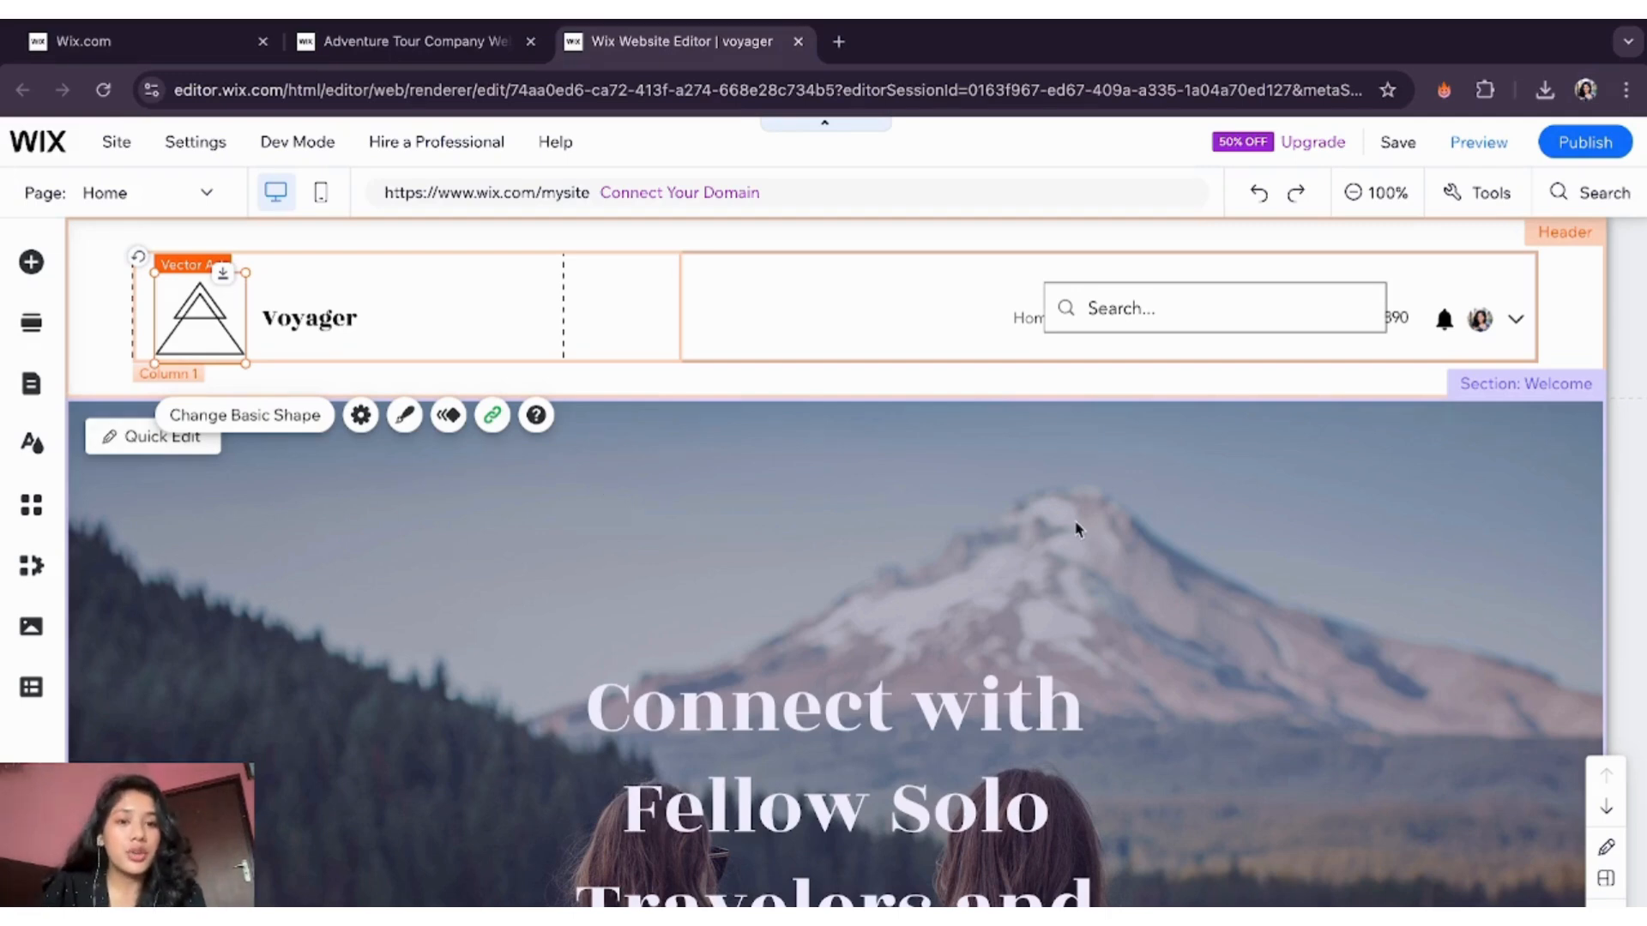
- Move the Horizontal Menu left into view and the phone number right, then review the page
{"action": "left_click_drag", "start_coordinate": [1030, 319], "coordinate": [749, 306]}
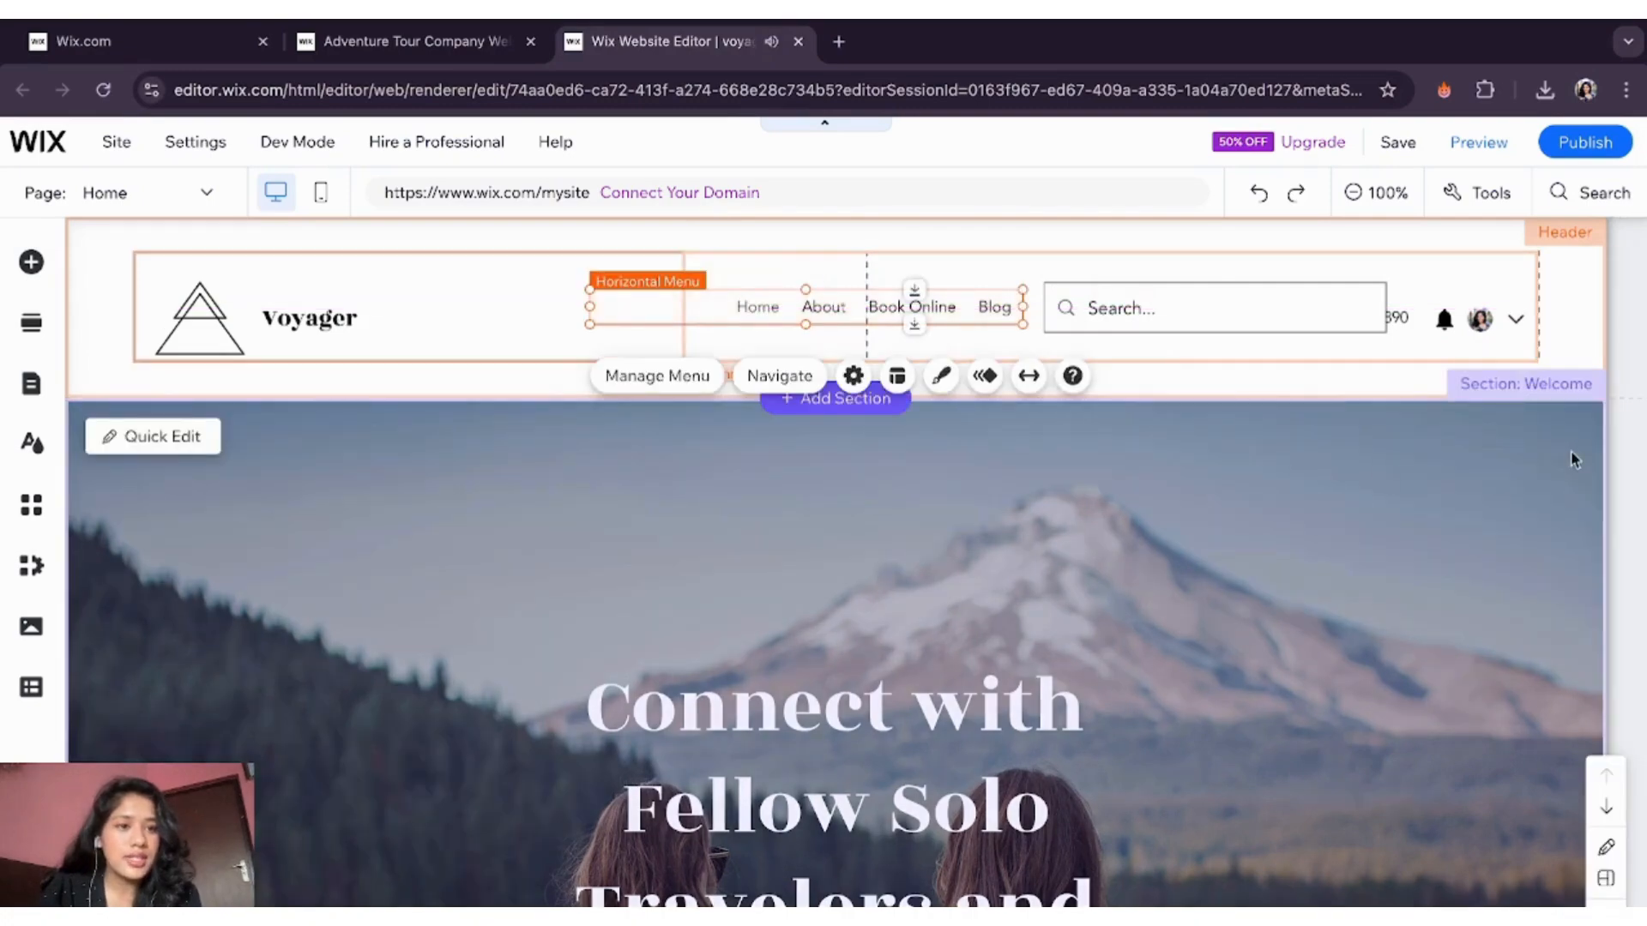
{"action": "left_click_drag", "start_coordinate": [1398, 317], "coordinate": [1459, 384]}
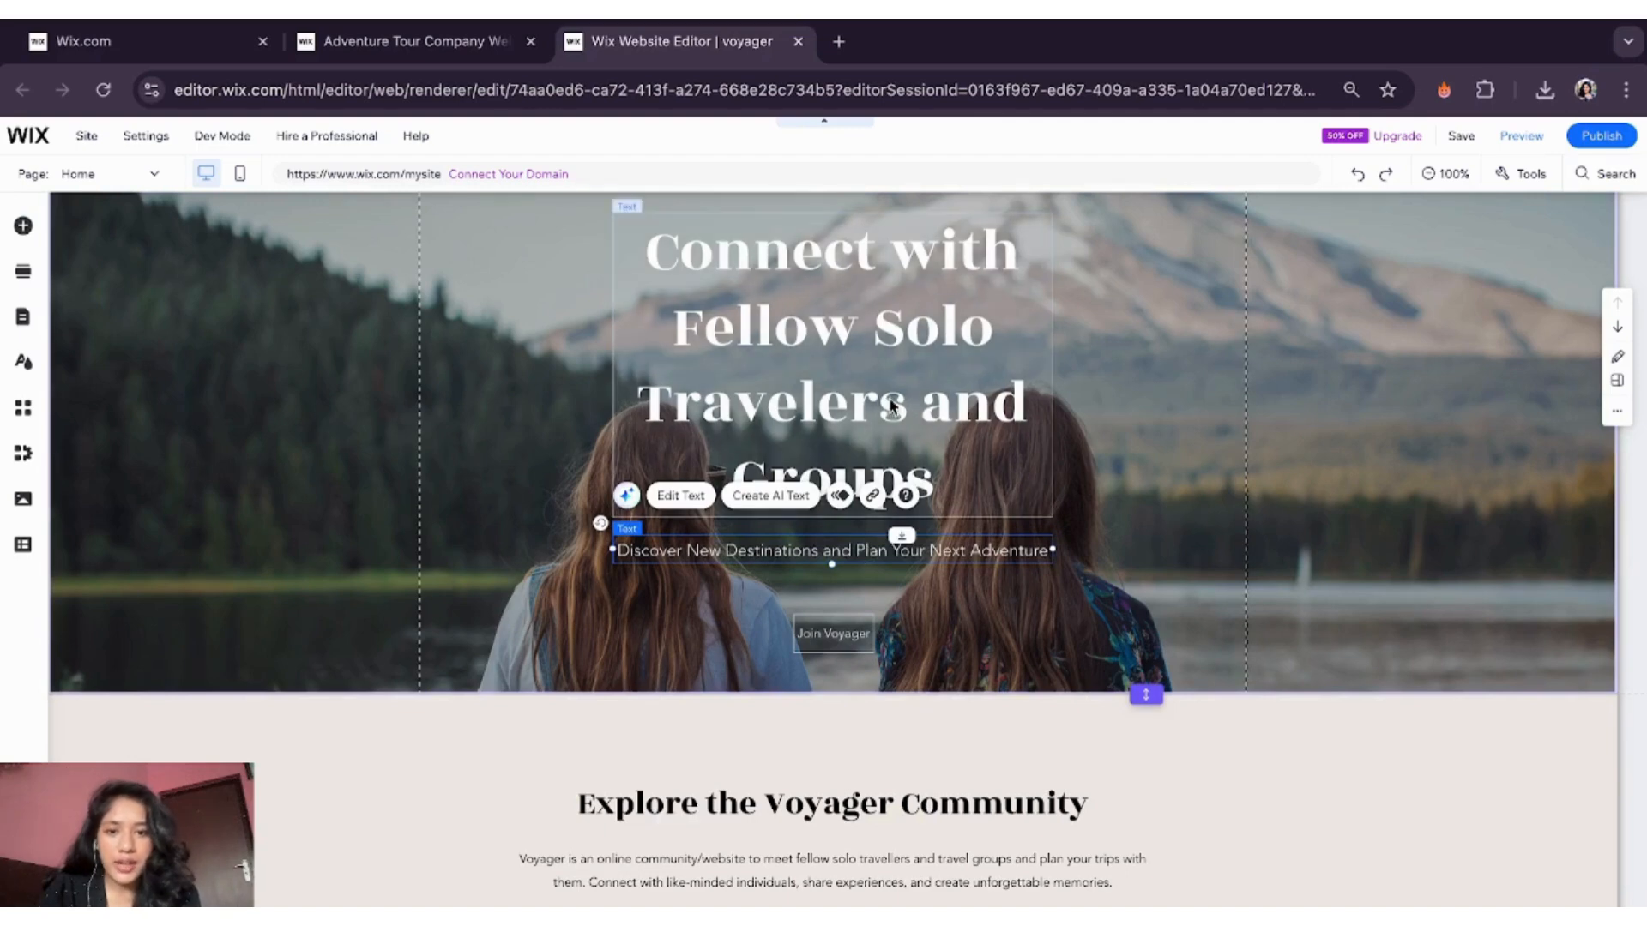
{"action": "scroll", "coordinate": [762, 744], "scroll_direction": "down", "scroll_amount": 3}
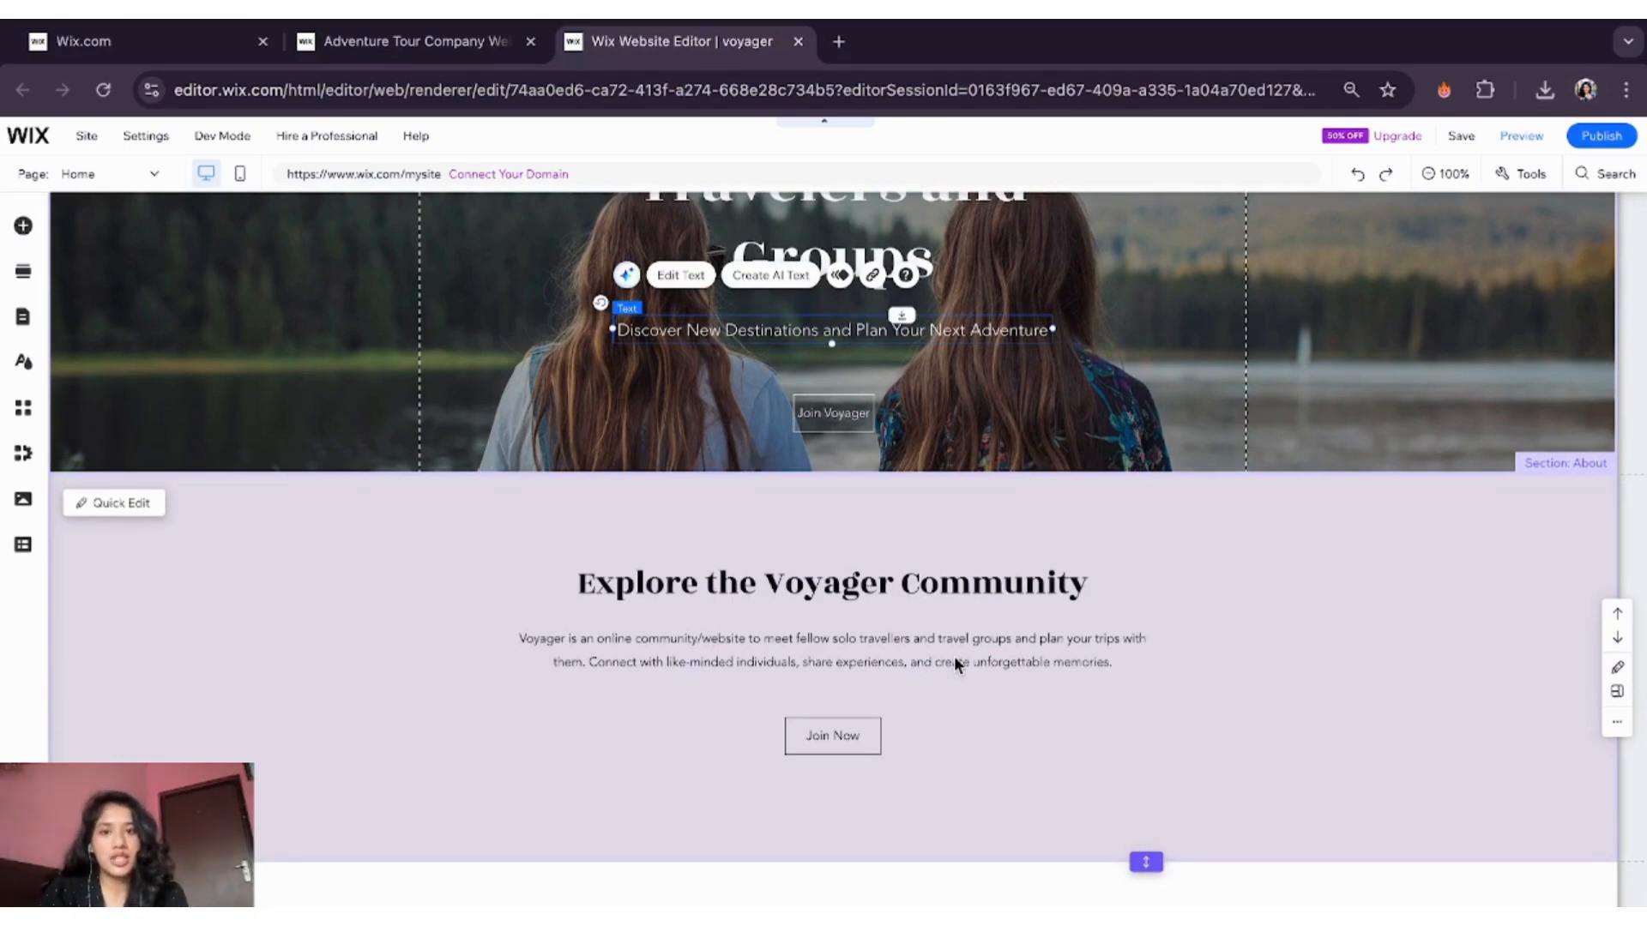
{"action": "scroll", "coordinate": [954, 657], "scroll_direction": "down", "scroll_amount": 10}
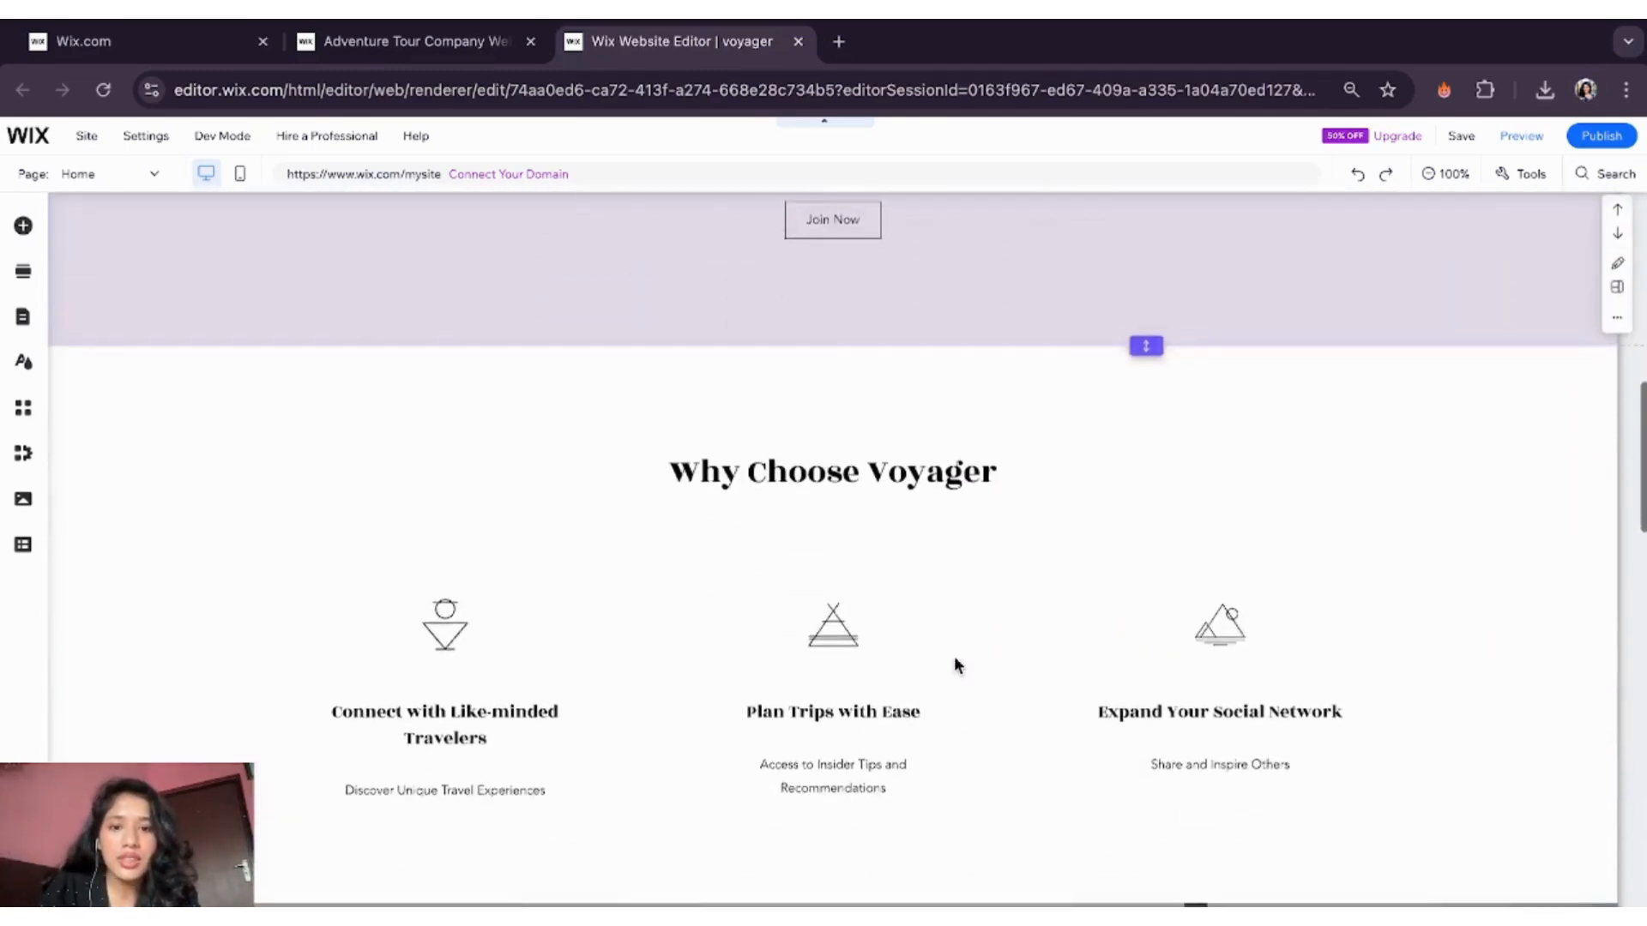
{"action": "scroll", "coordinate": [954, 666], "scroll_direction": "down", "scroll_amount": 2}
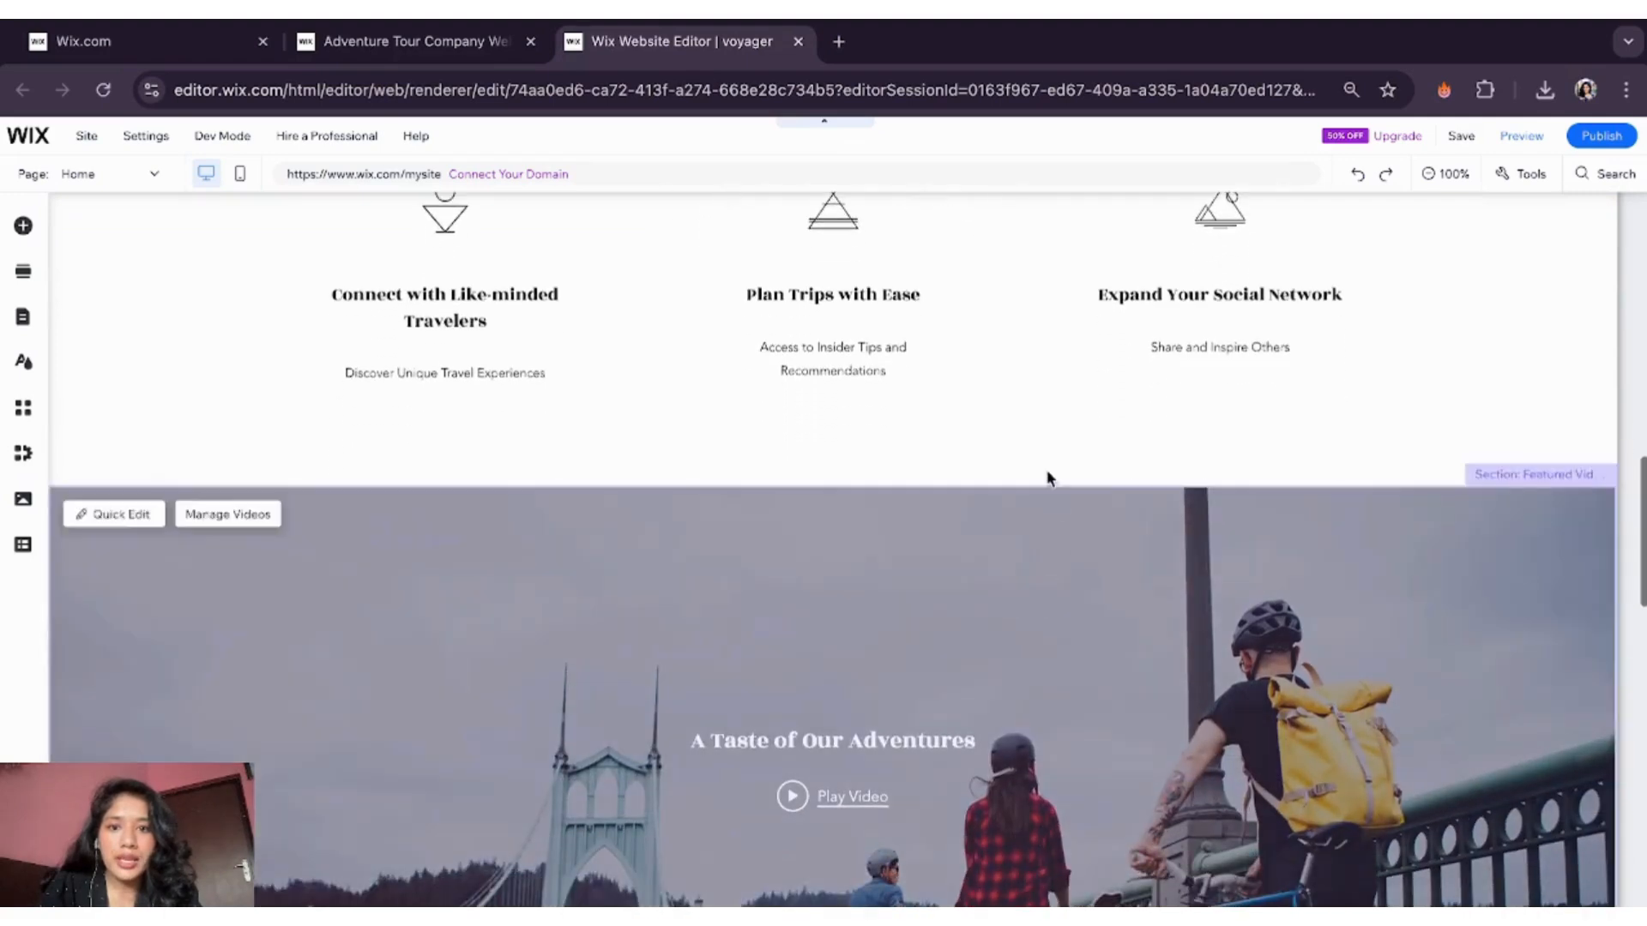
{"action": "scroll", "coordinate": [1005, 543], "scroll_direction": "down", "scroll_amount": 6}
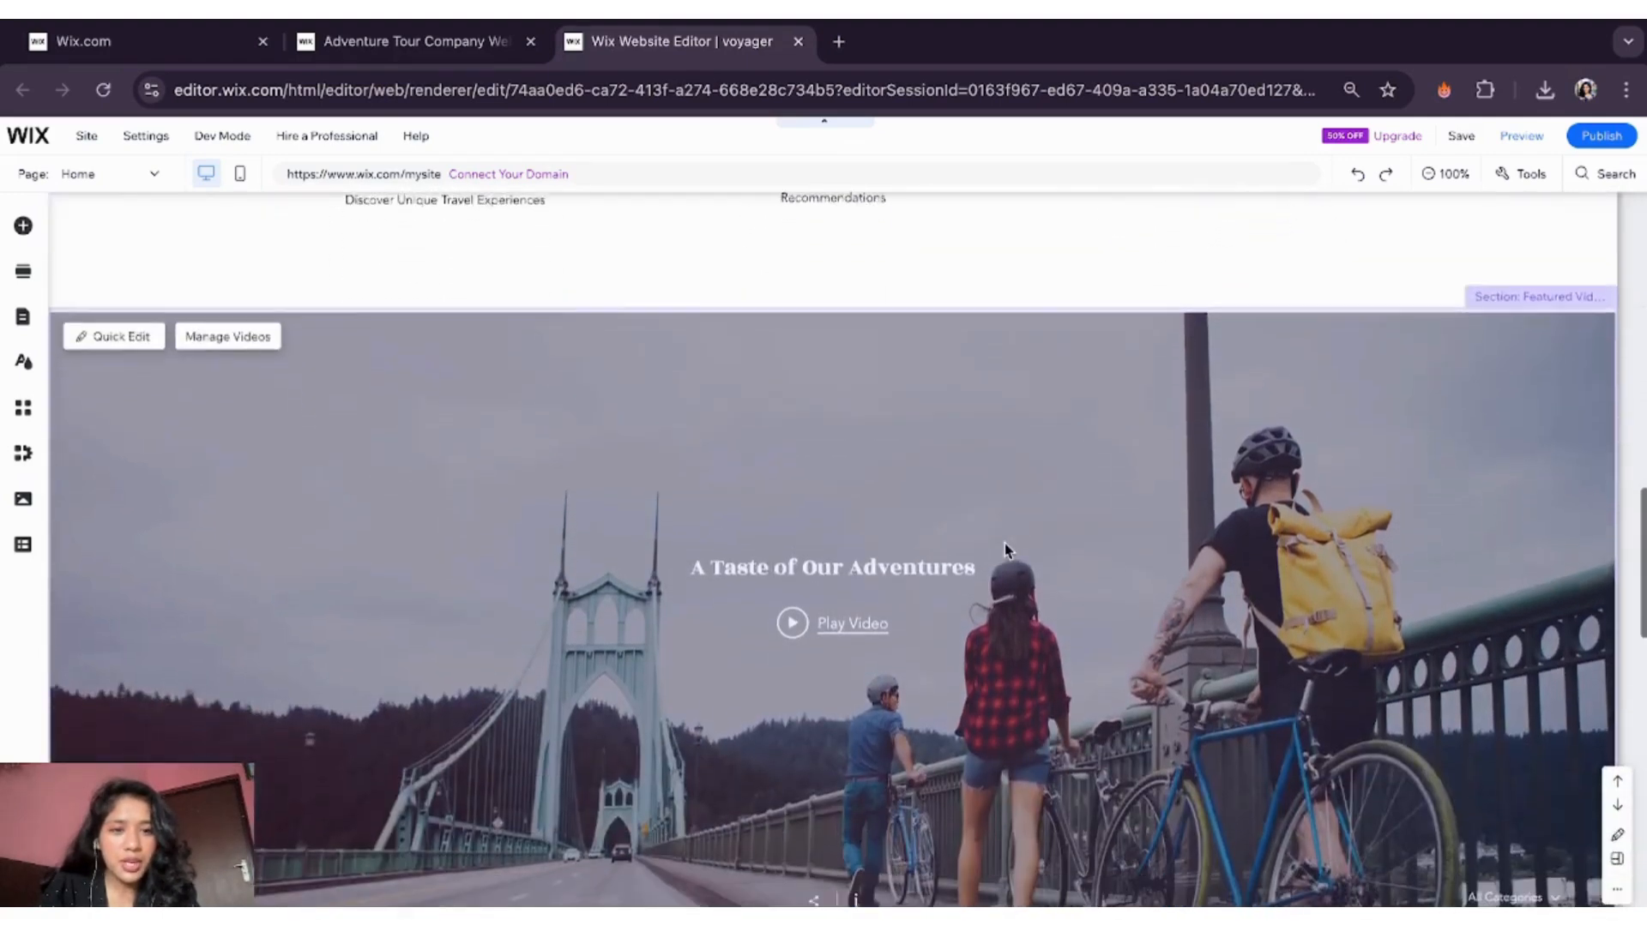
{"action": "scroll", "coordinate": [1005, 543], "scroll_direction": "up", "scroll_amount": 2}
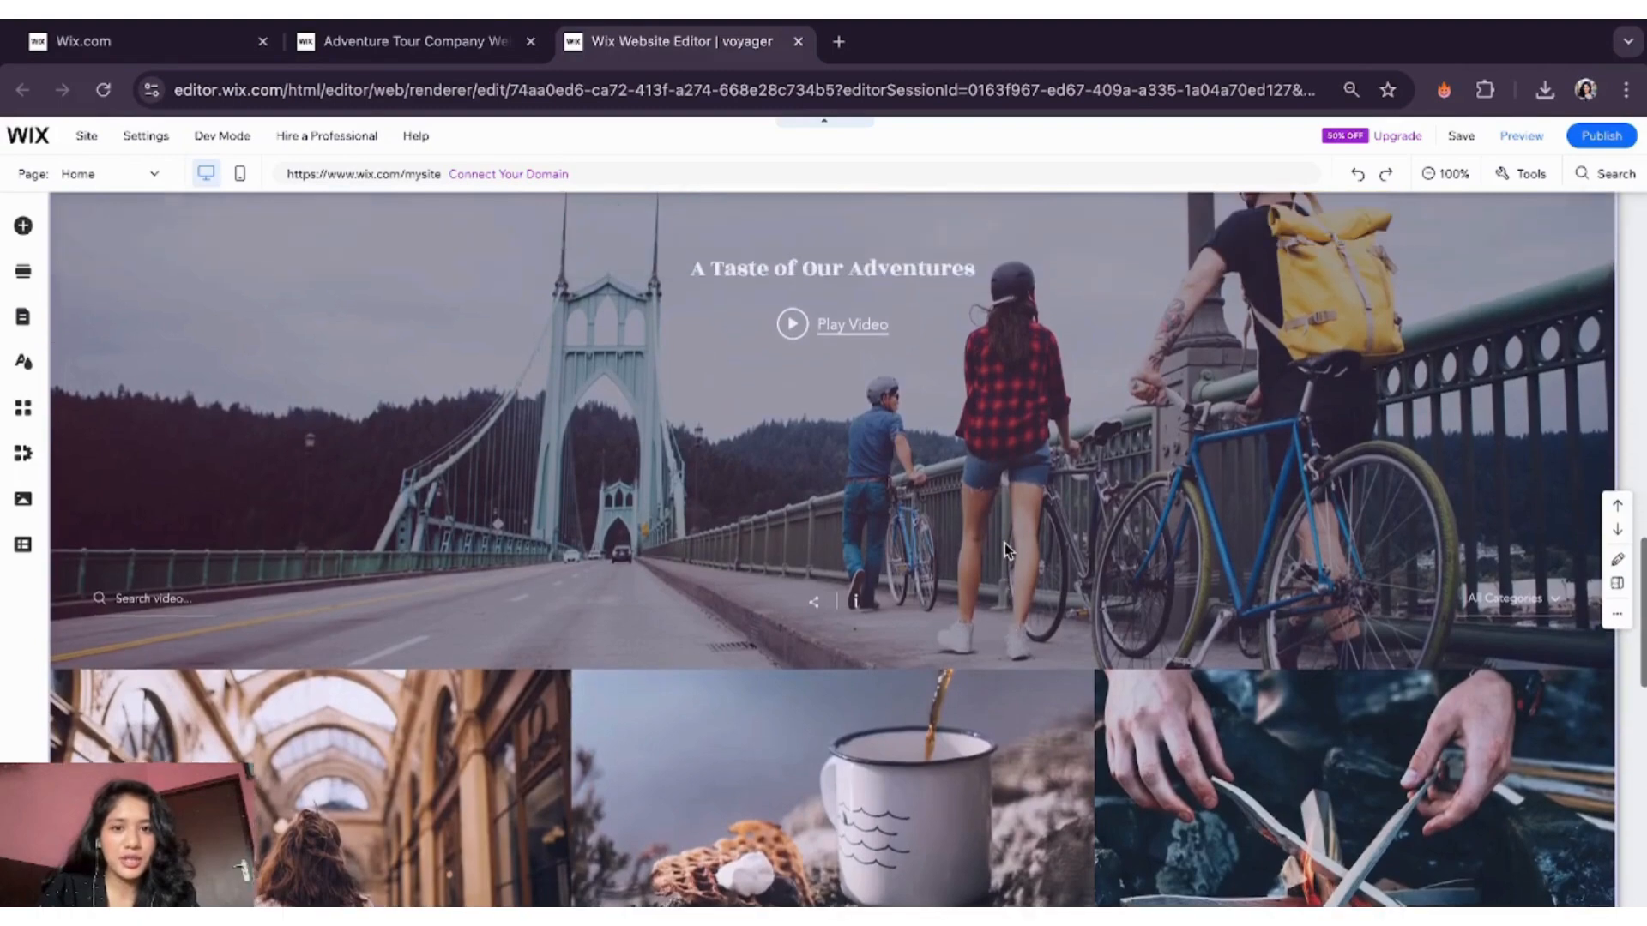
{"action": "left_click", "coordinate": [787, 390]}
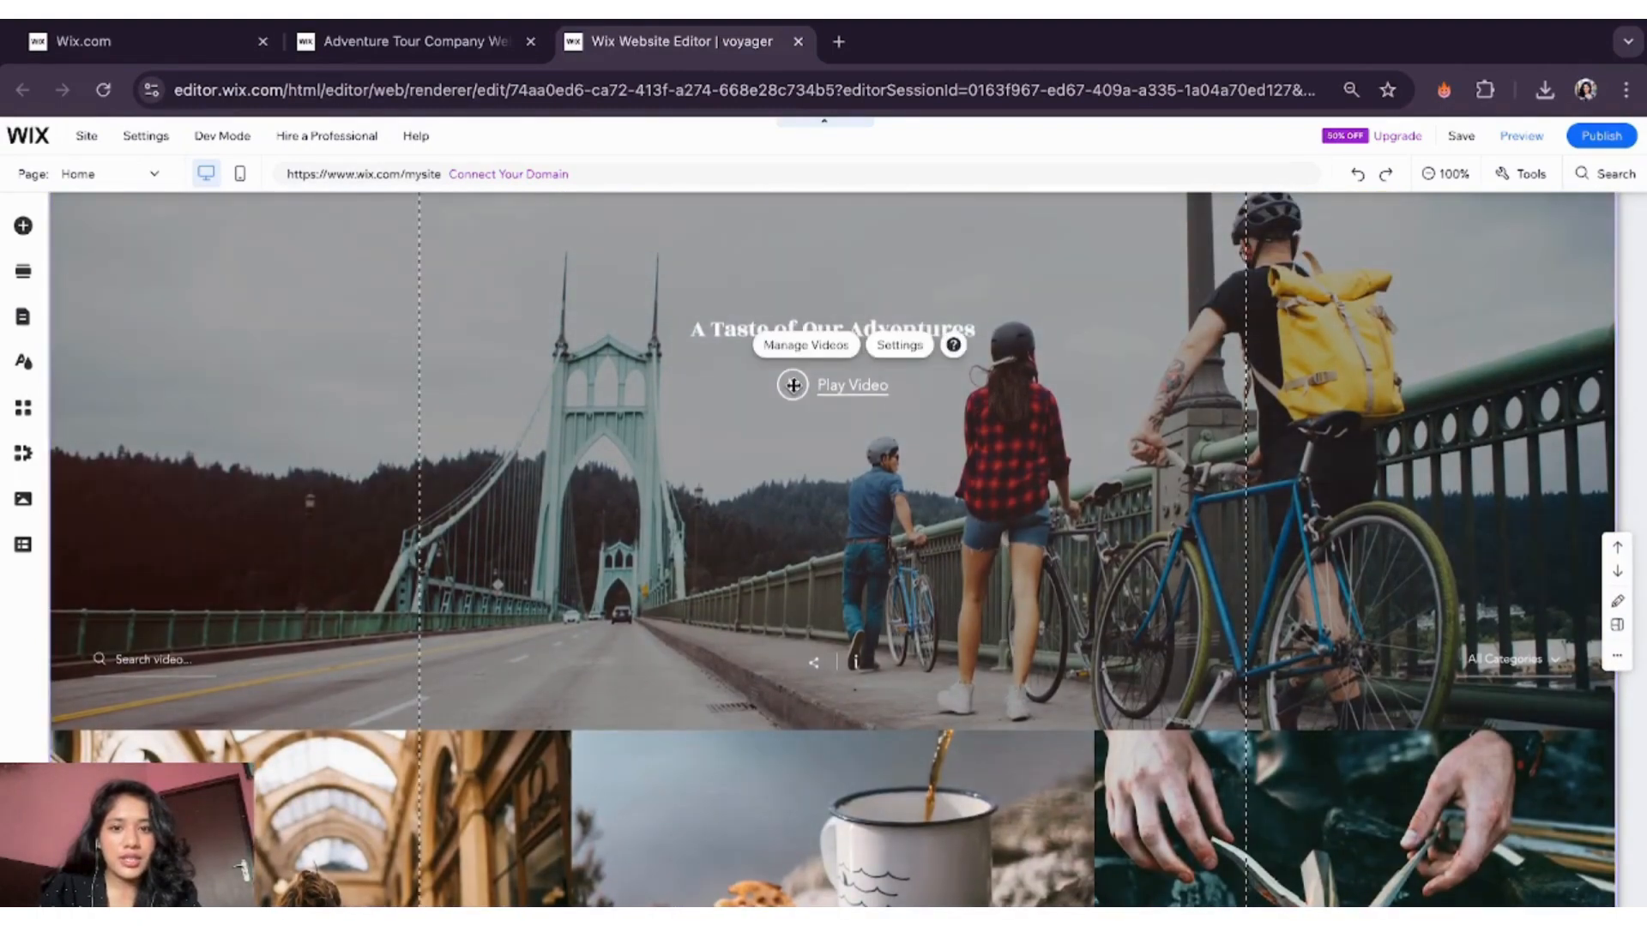
{"action": "scroll", "coordinate": [883, 844], "scroll_direction": "down", "scroll_amount": 10}
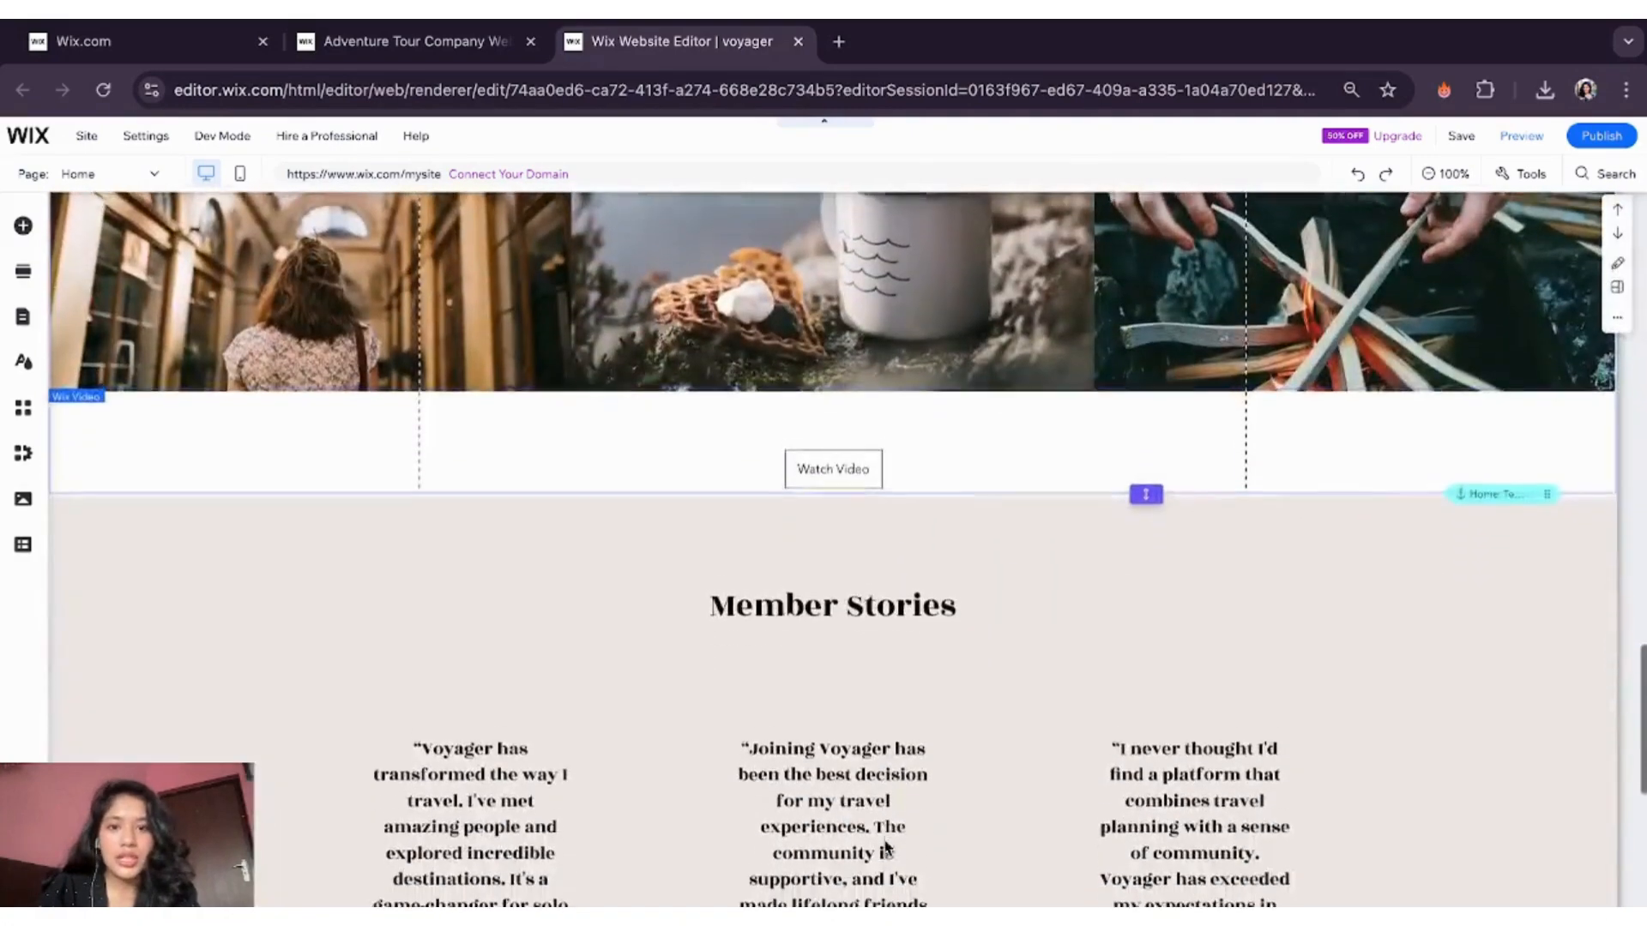
{"action": "scroll", "coordinate": [887, 847], "scroll_direction": "down", "scroll_amount": 1}
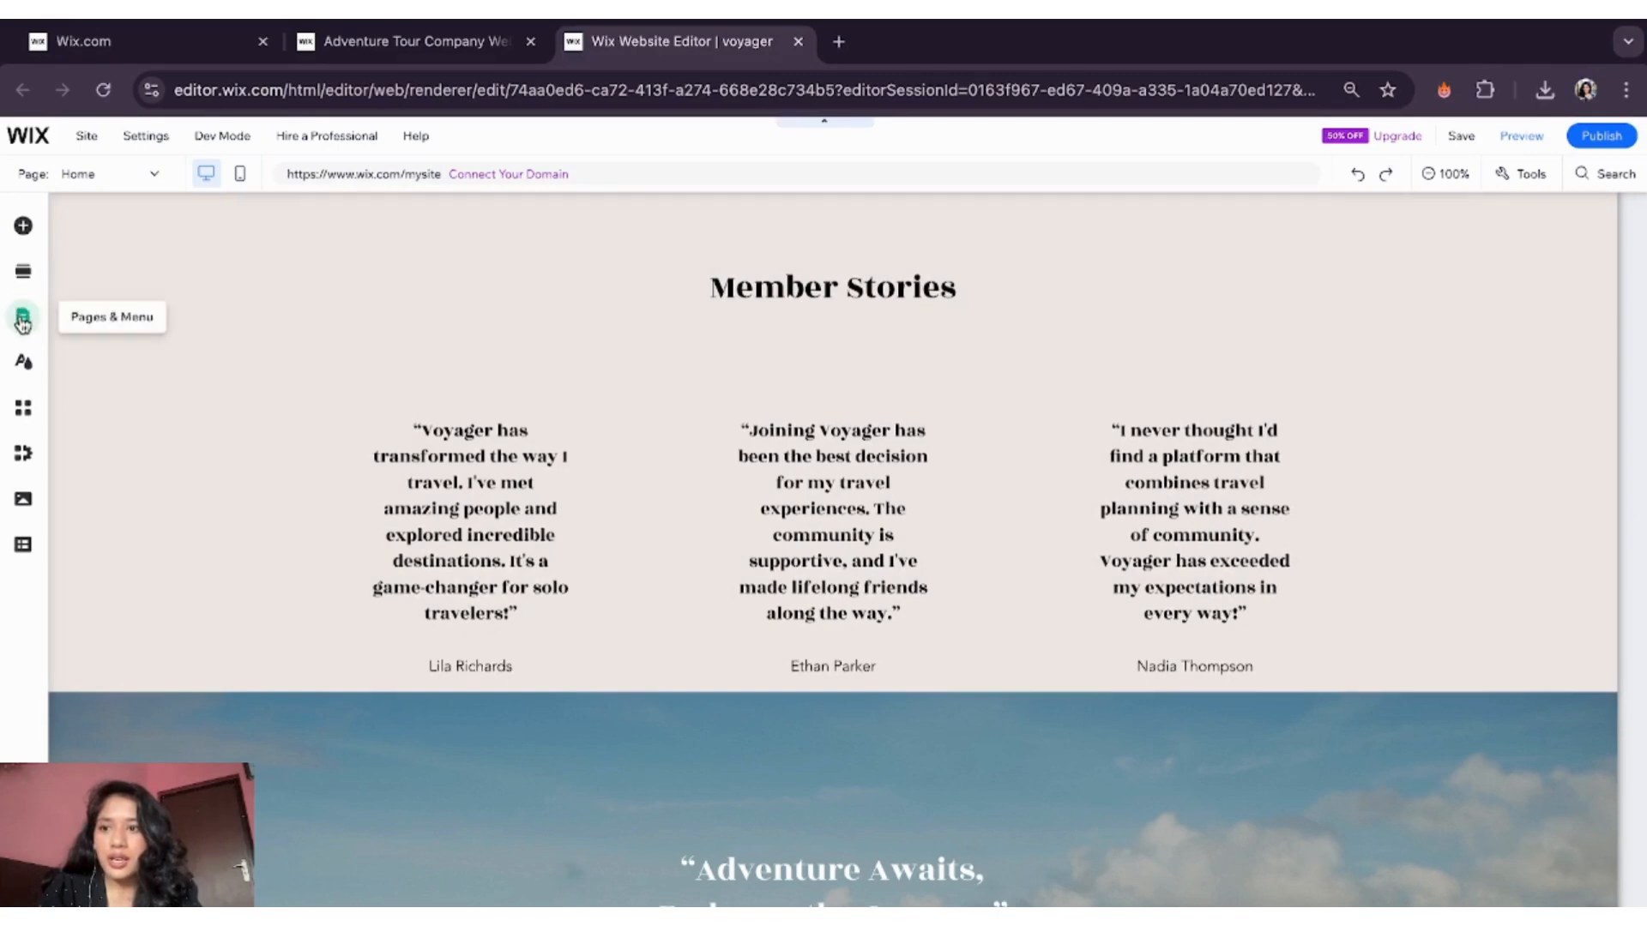
- Visit the About, Book Online and Blog pages from Pages & Menu, then show Blog Pages
{"action": "left_click", "coordinate": [23, 320]}
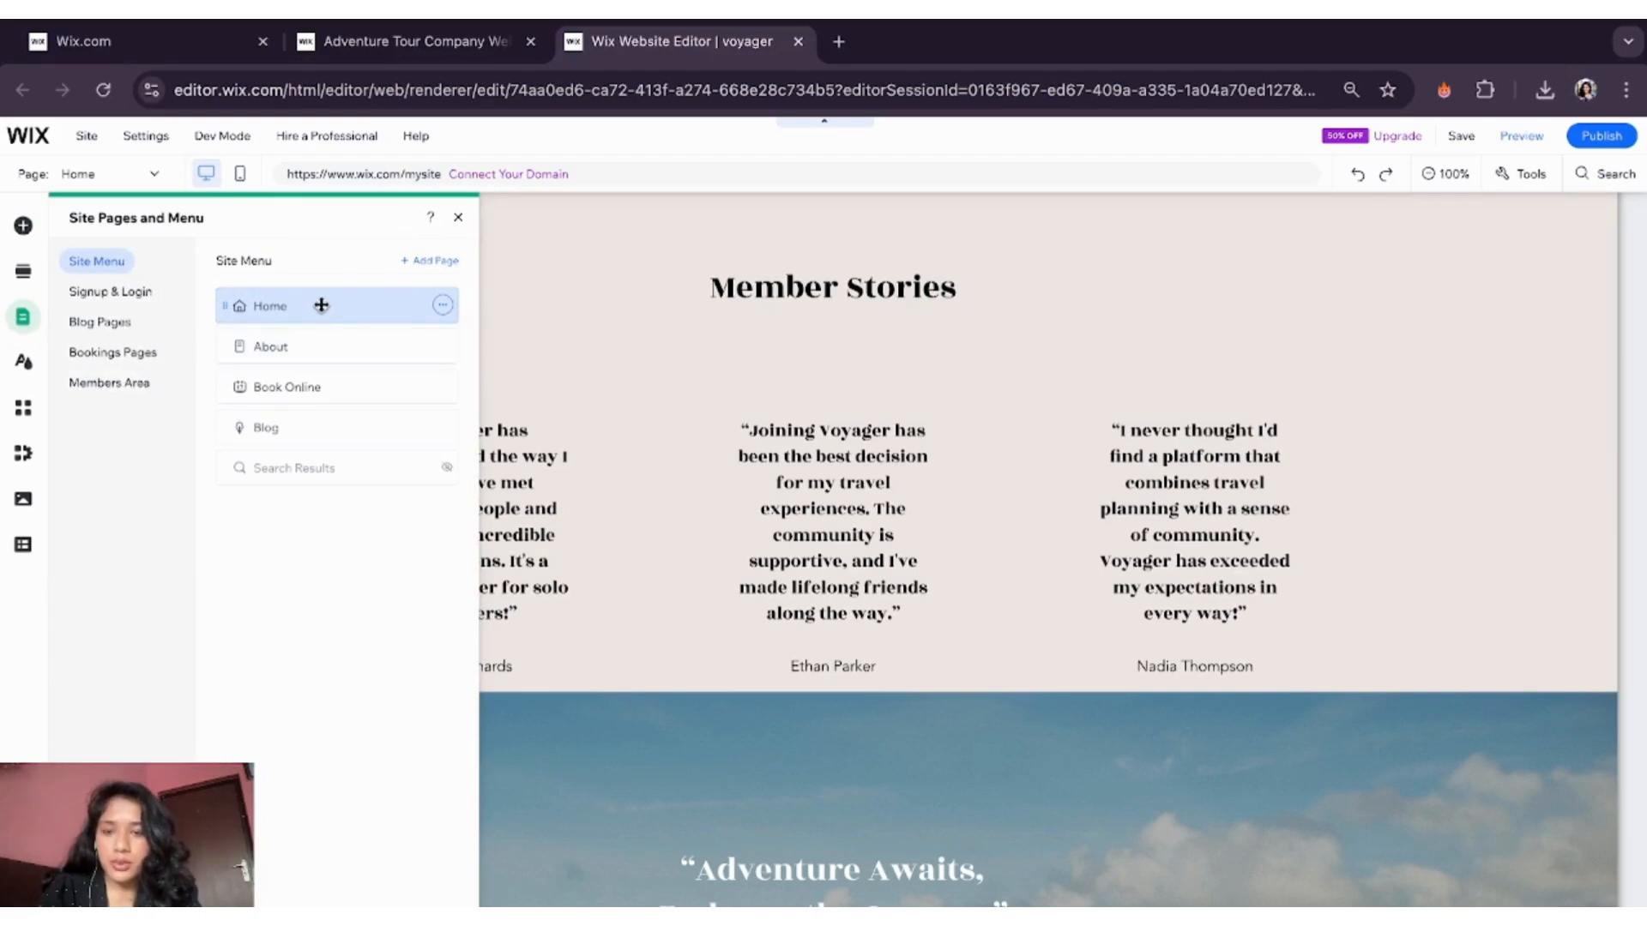
{"action": "left_click", "coordinate": [309, 347]}
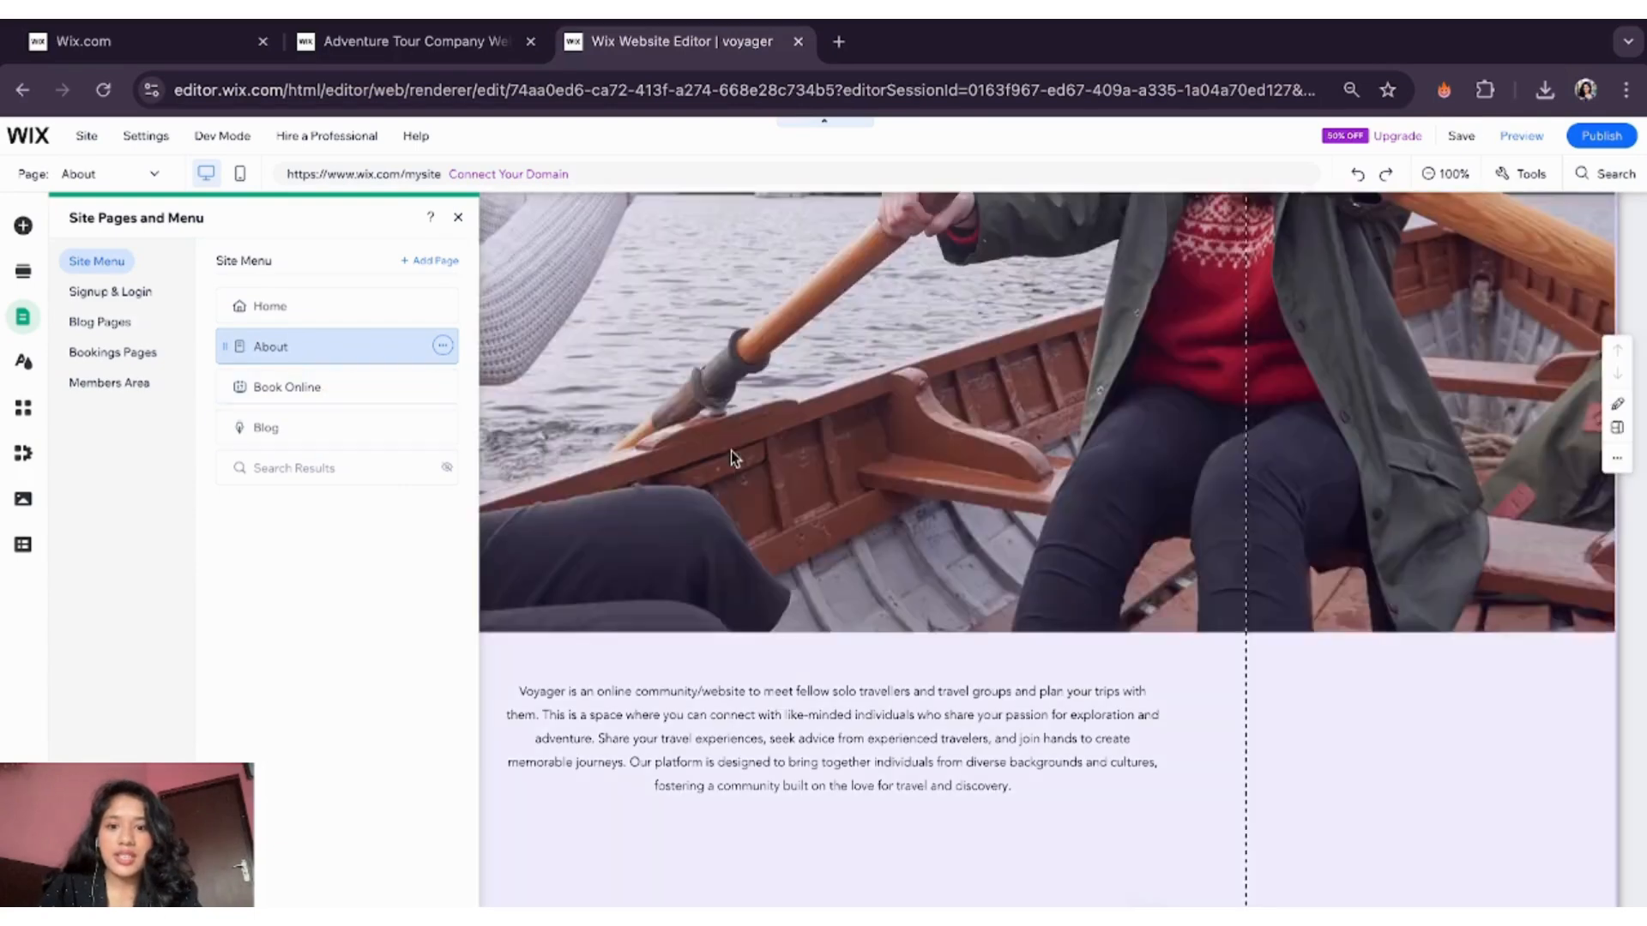
{"action": "scroll", "coordinate": [731, 455], "scroll_direction": "up", "scroll_amount": 5}
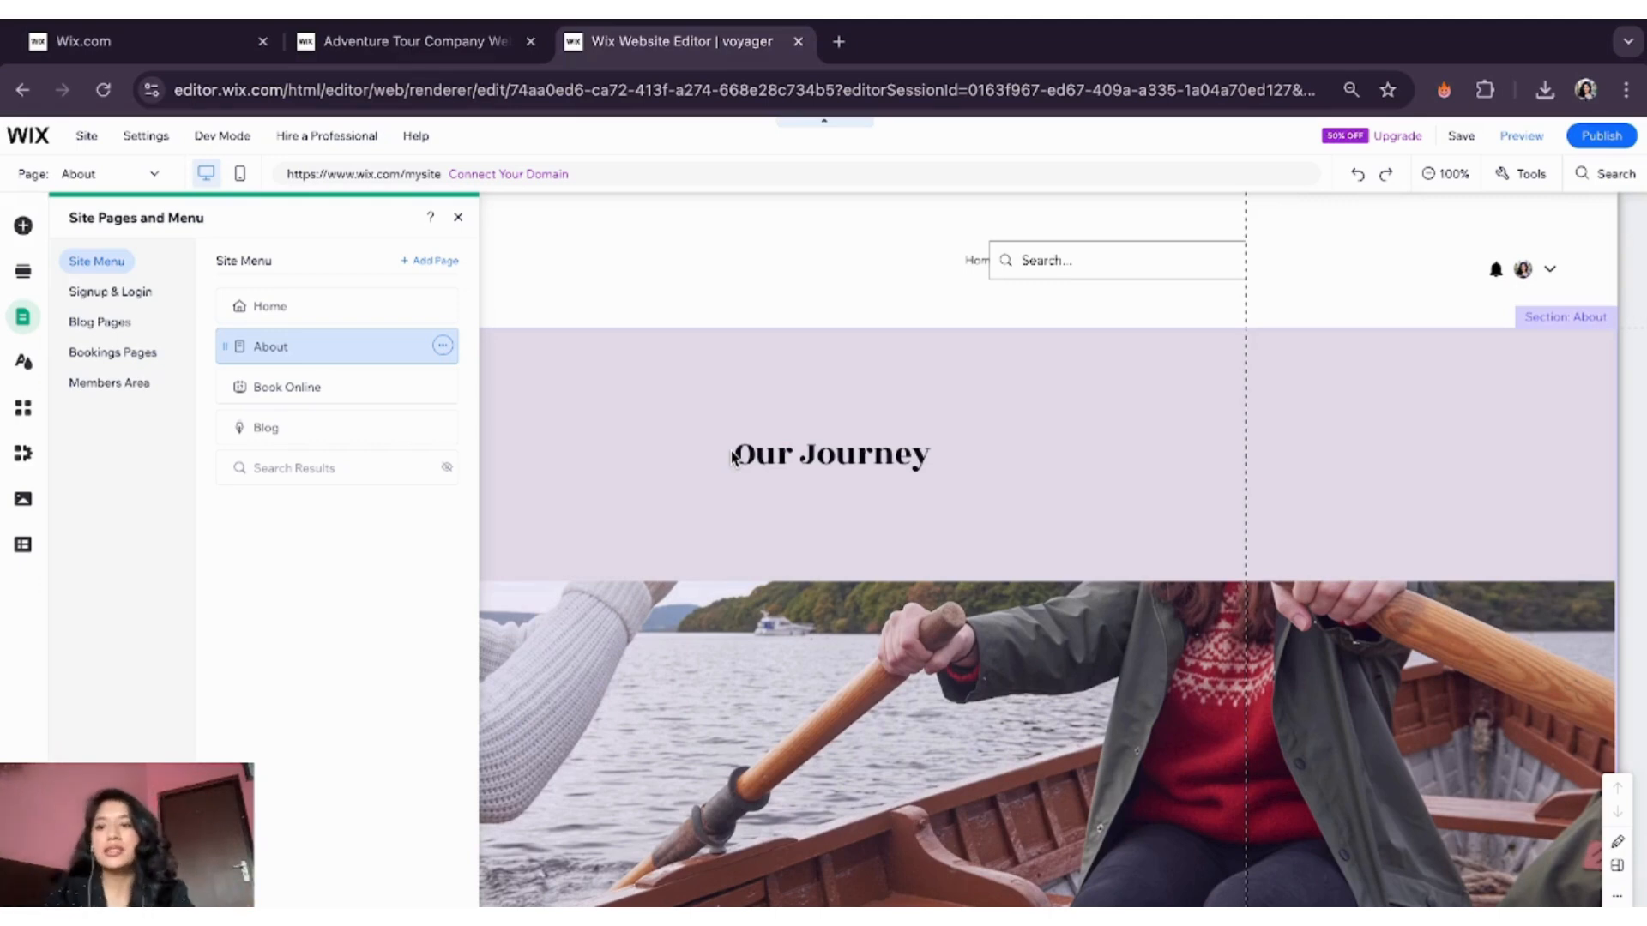
{"action": "left_click", "coordinate": [333, 391]}
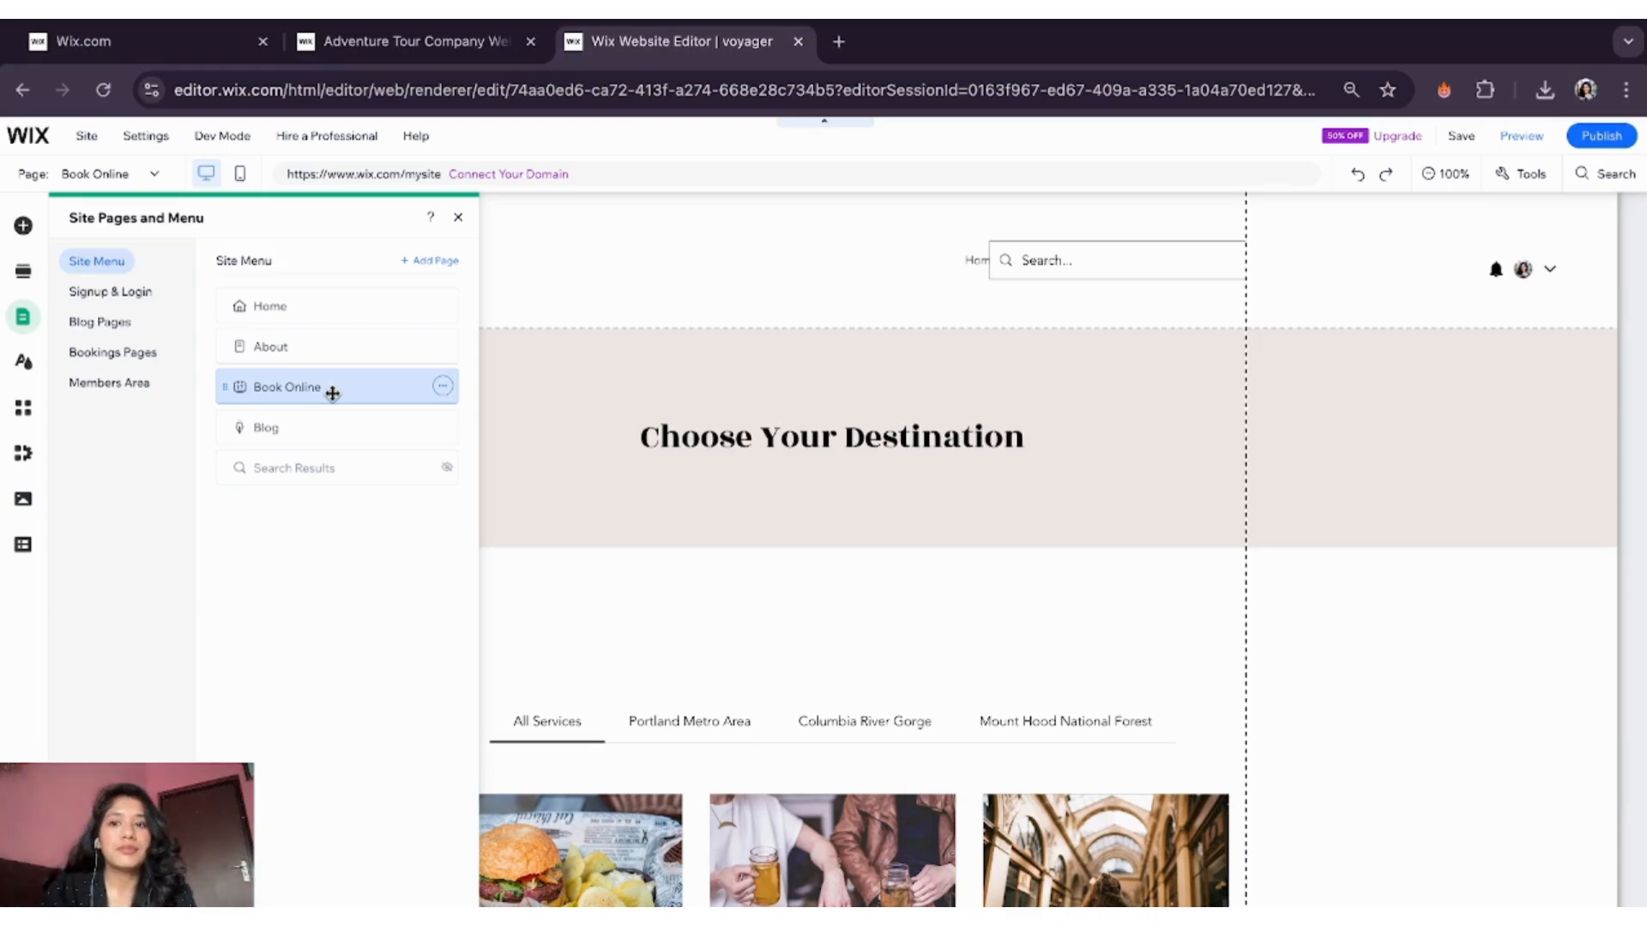
{"action": "left_click", "coordinate": [297, 430]}
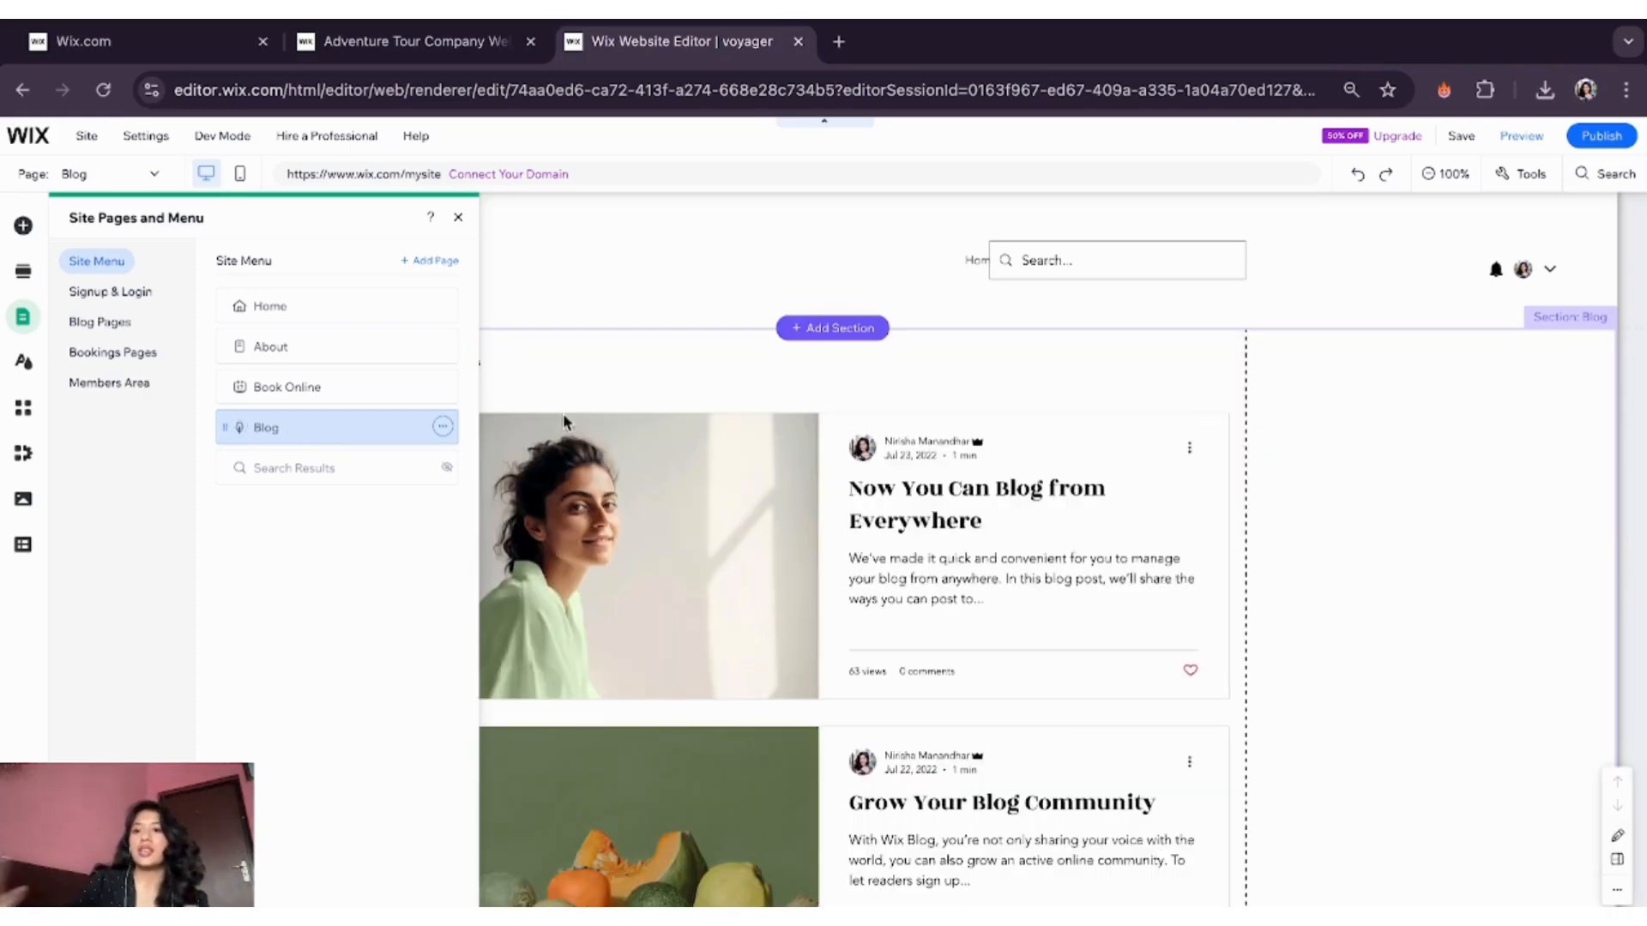
{"action": "left_click", "coordinate": [129, 323]}
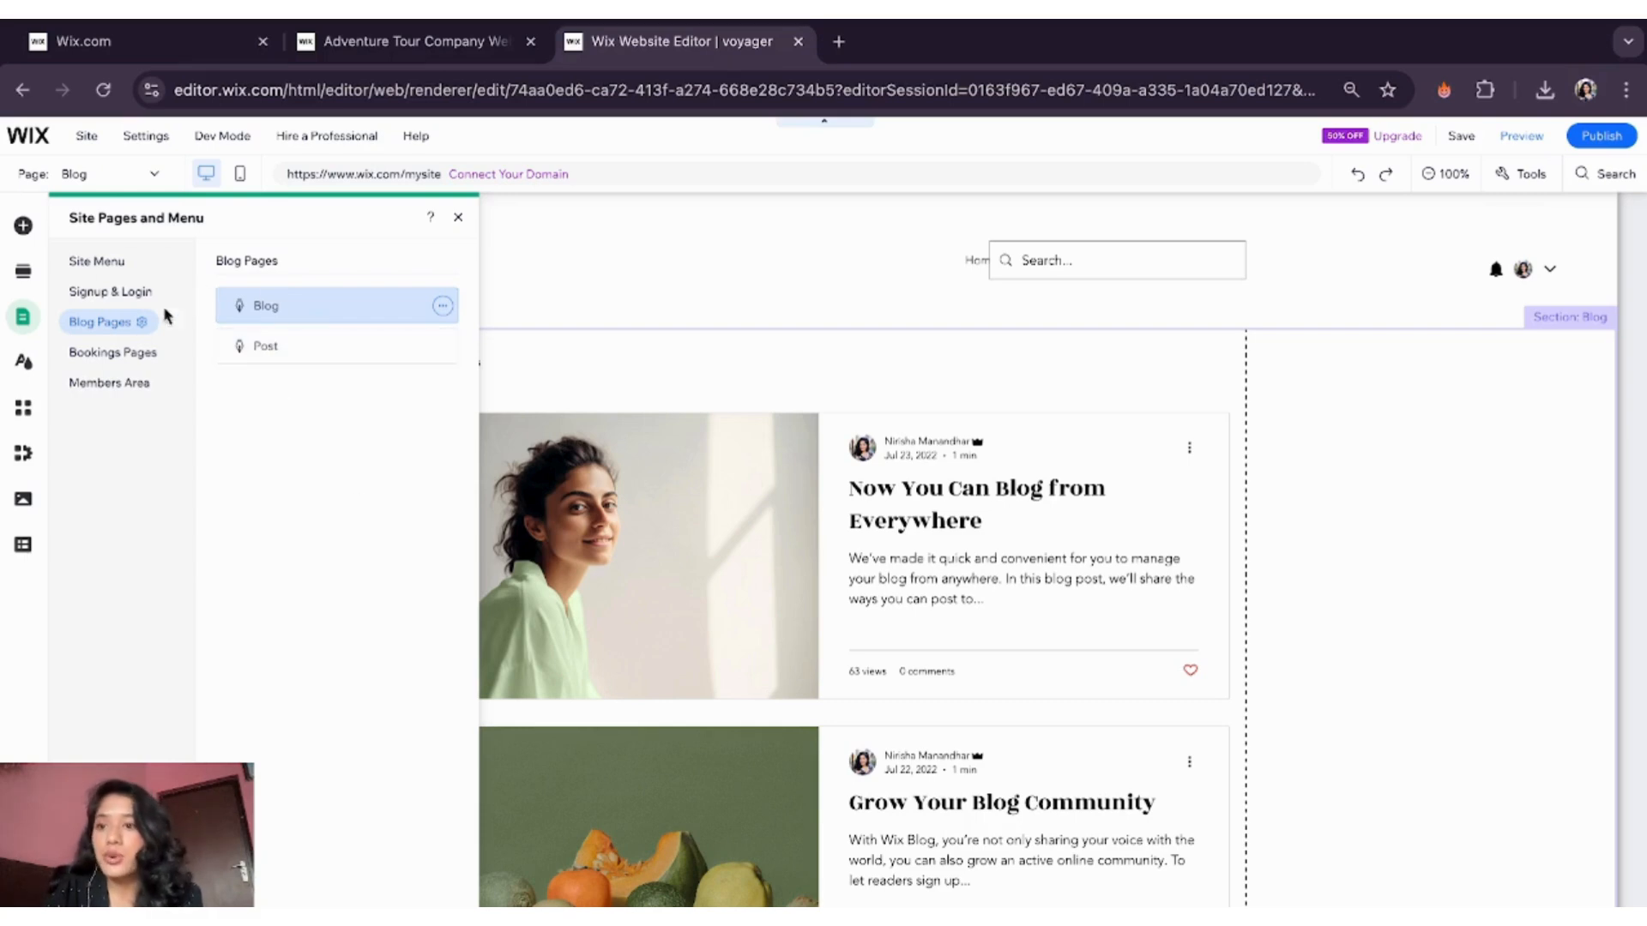
- Review the Signup & Login member signup and login form settings, then return to the page list
{"action": "left_click", "coordinate": [99, 299]}
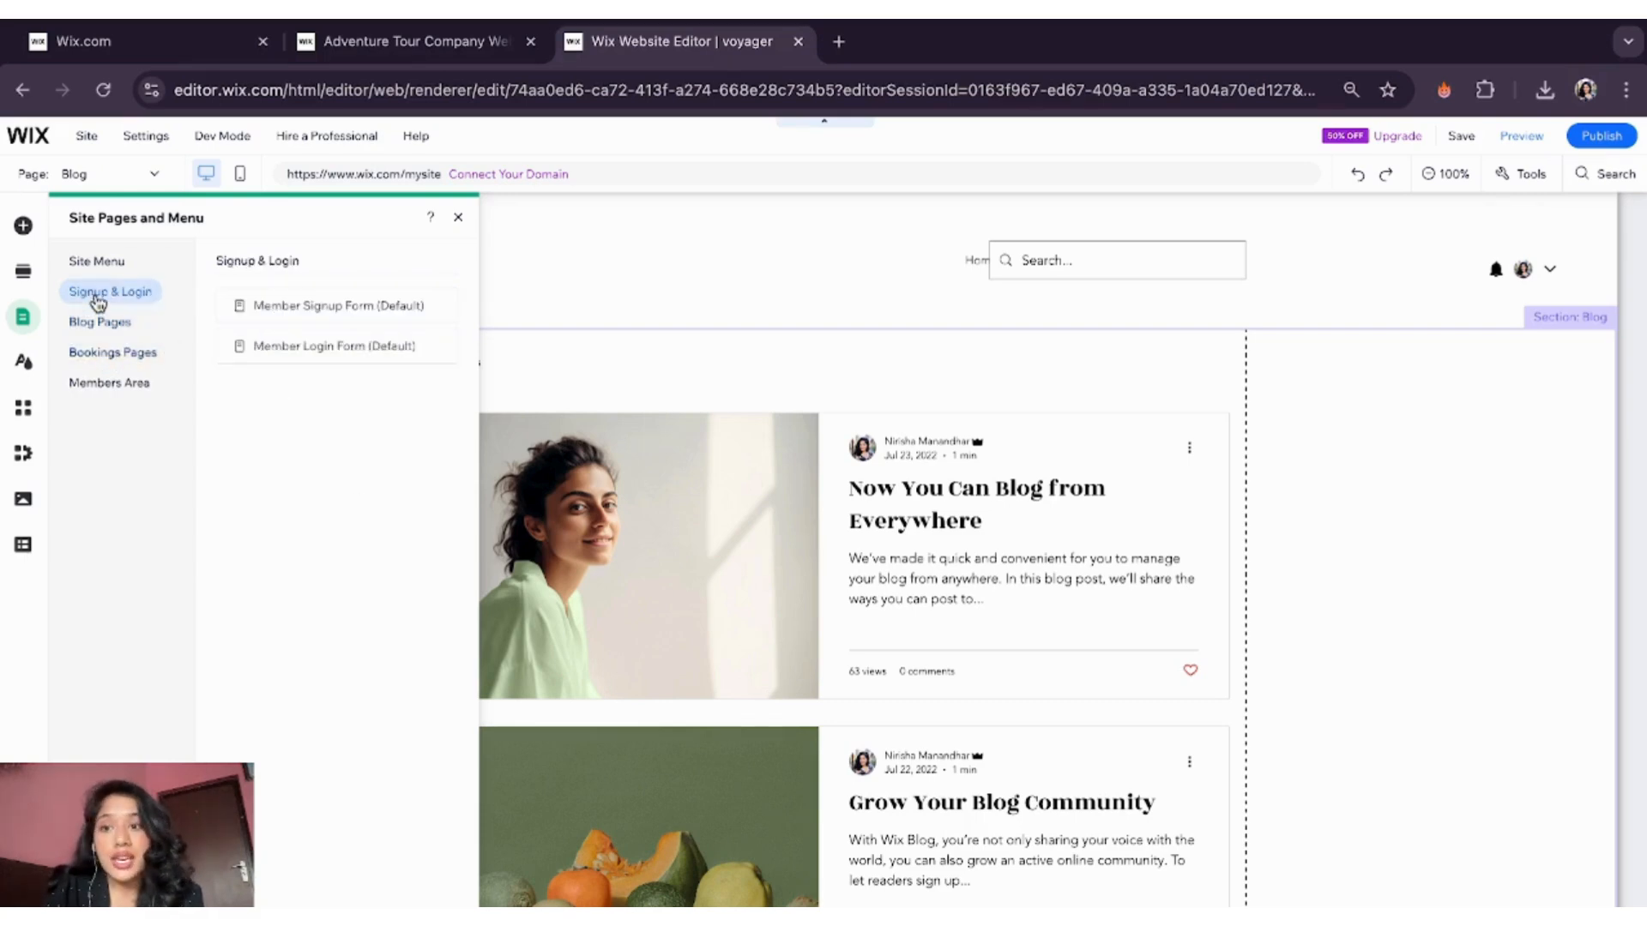
{"action": "left_click", "coordinate": [284, 319]}
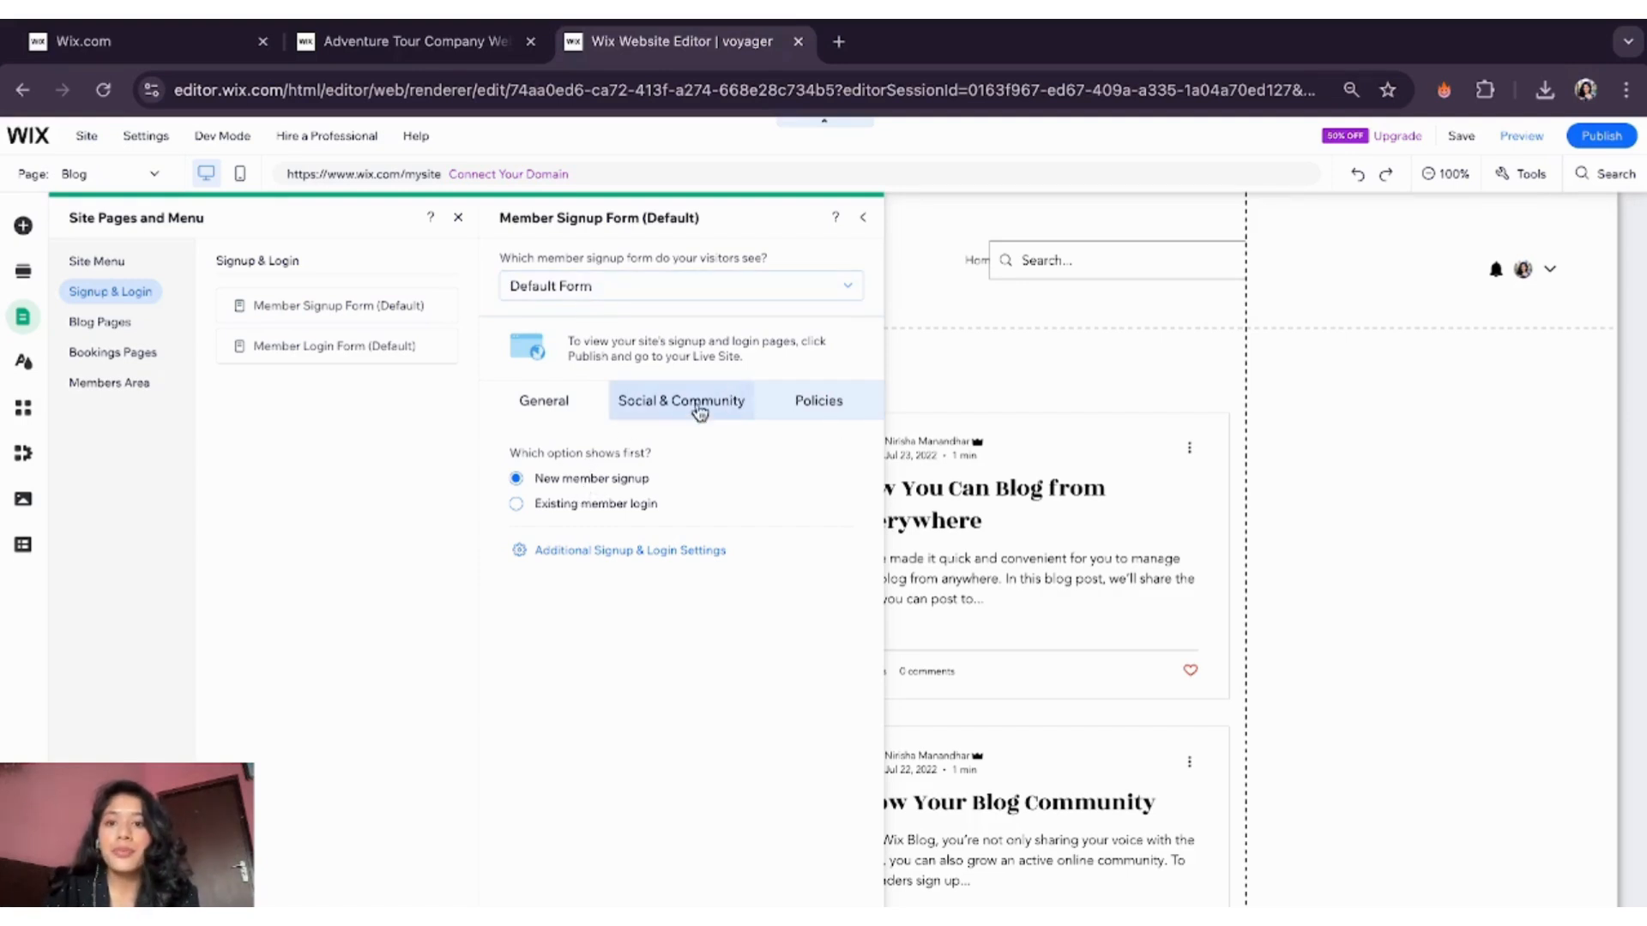
{"action": "left_click", "coordinate": [336, 352]}
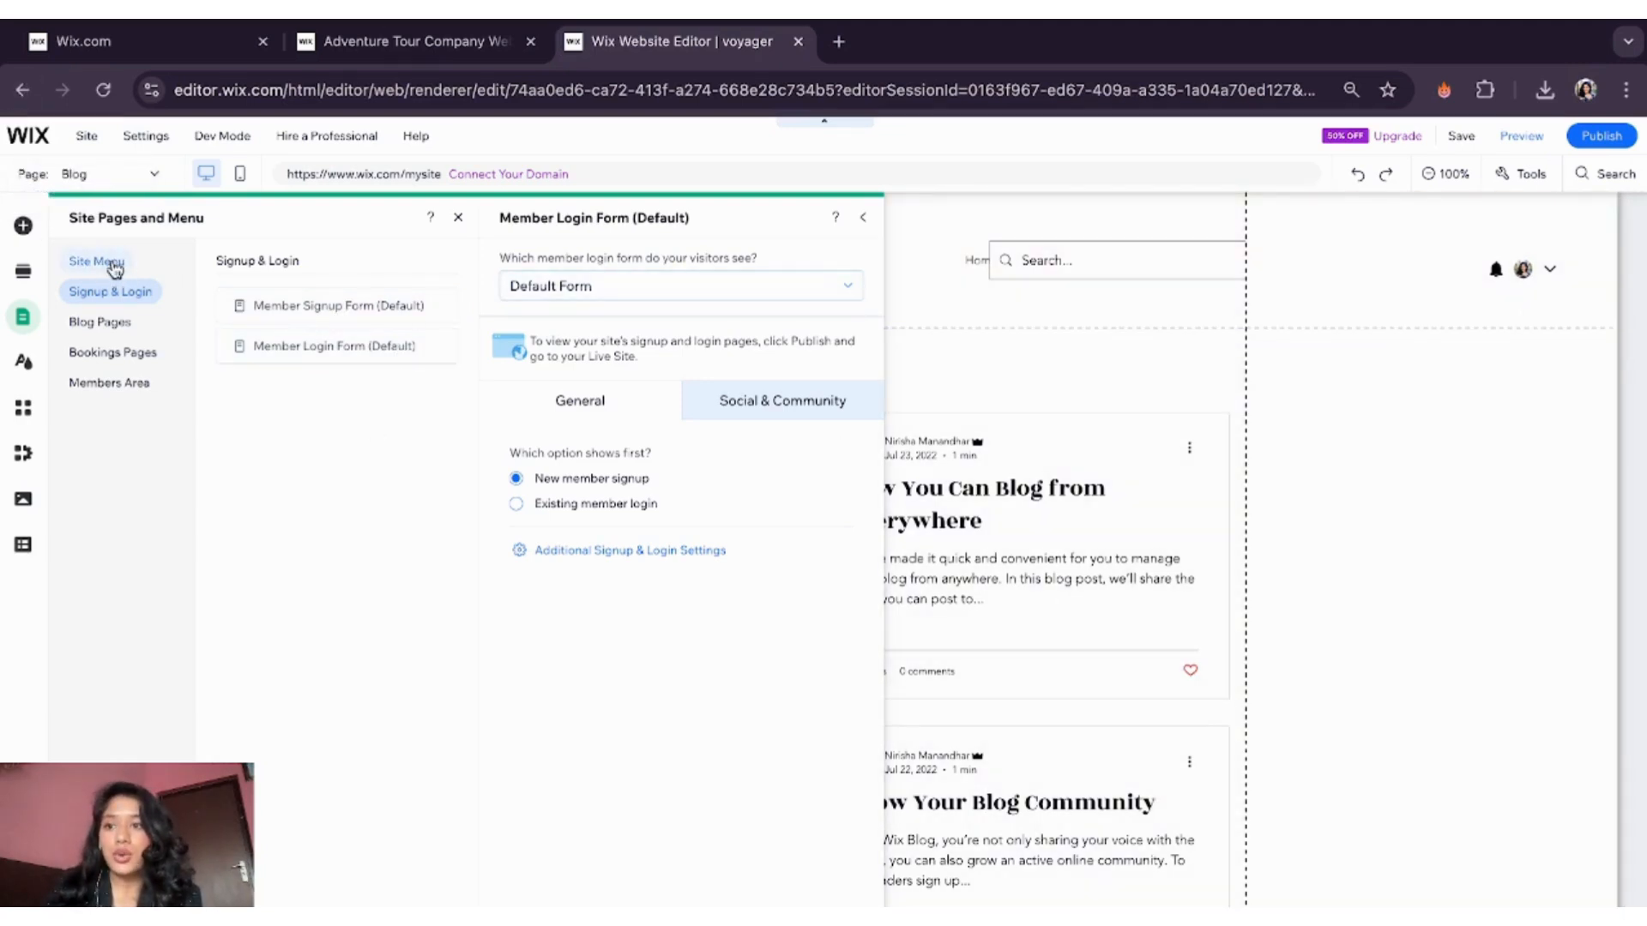
{"action": "left_click", "coordinate": [114, 270]}
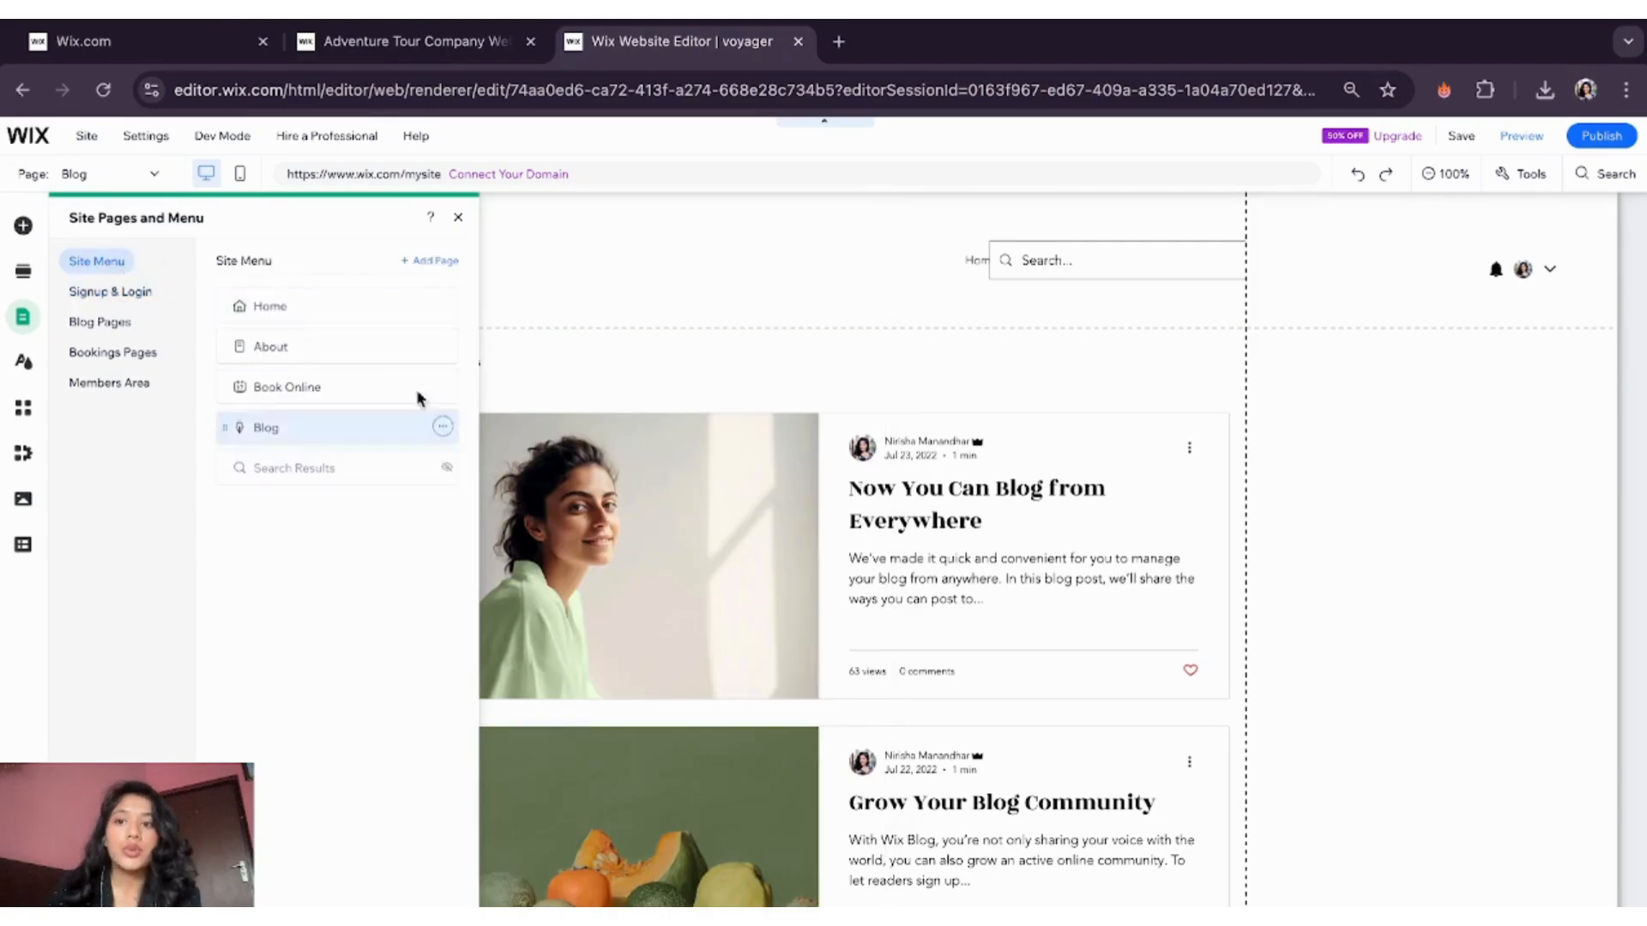
- Add a Classic Contact page template after Blog, confirm its name, and close the pages panel
{"action": "left_click", "coordinate": [427, 261]}
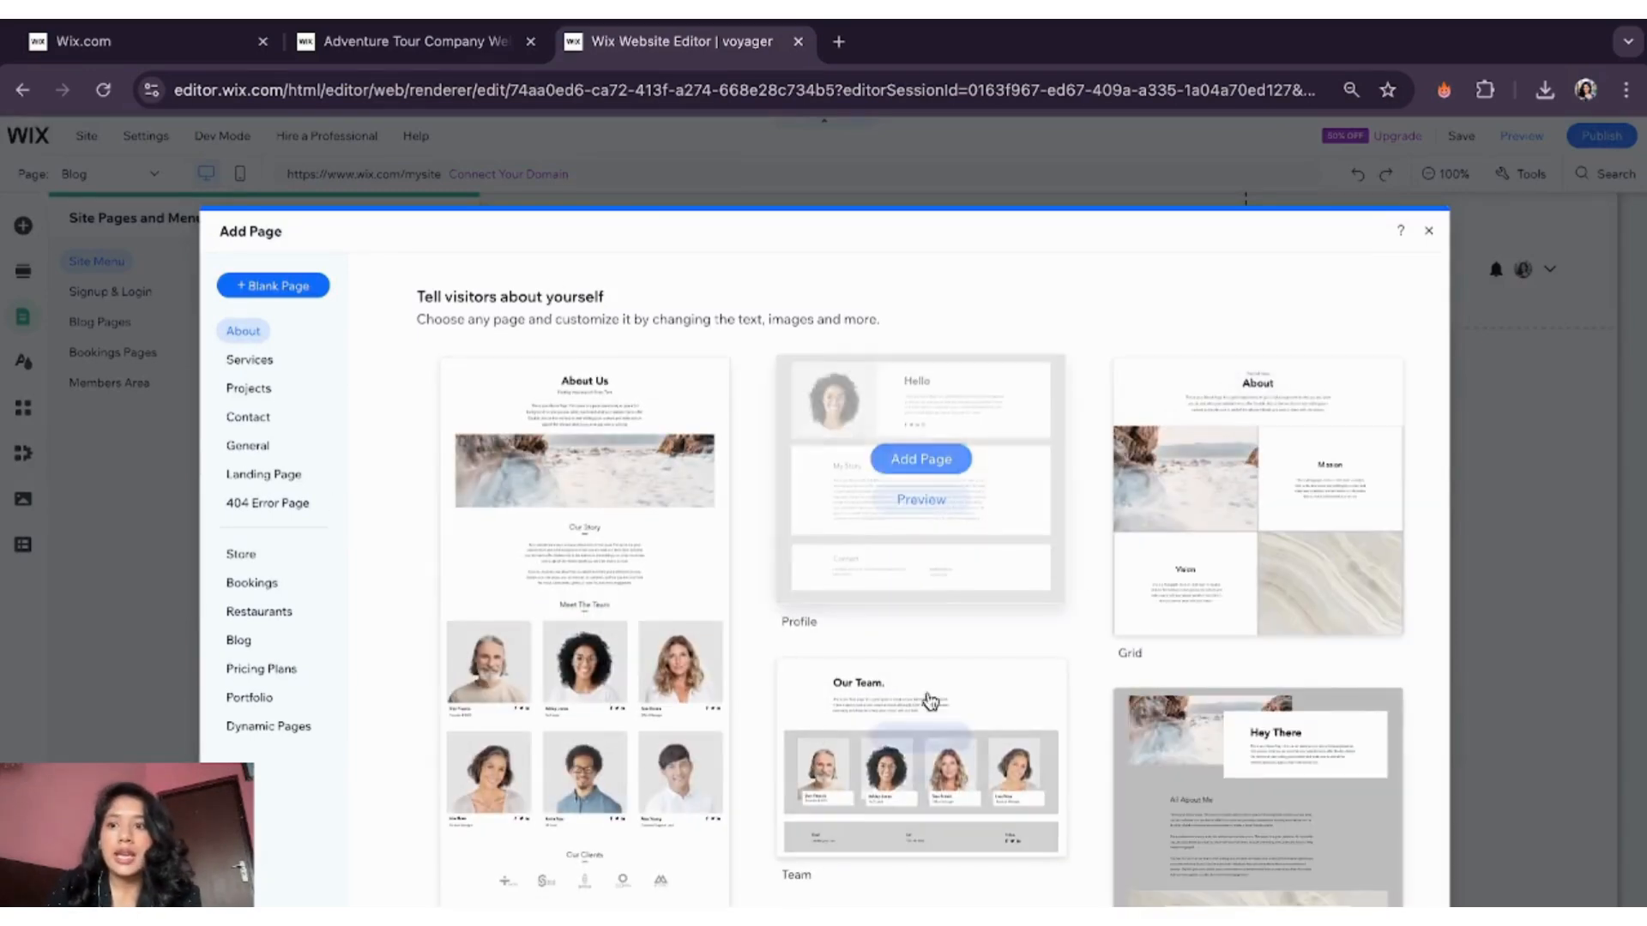
{"action": "left_click", "coordinate": [252, 365]}
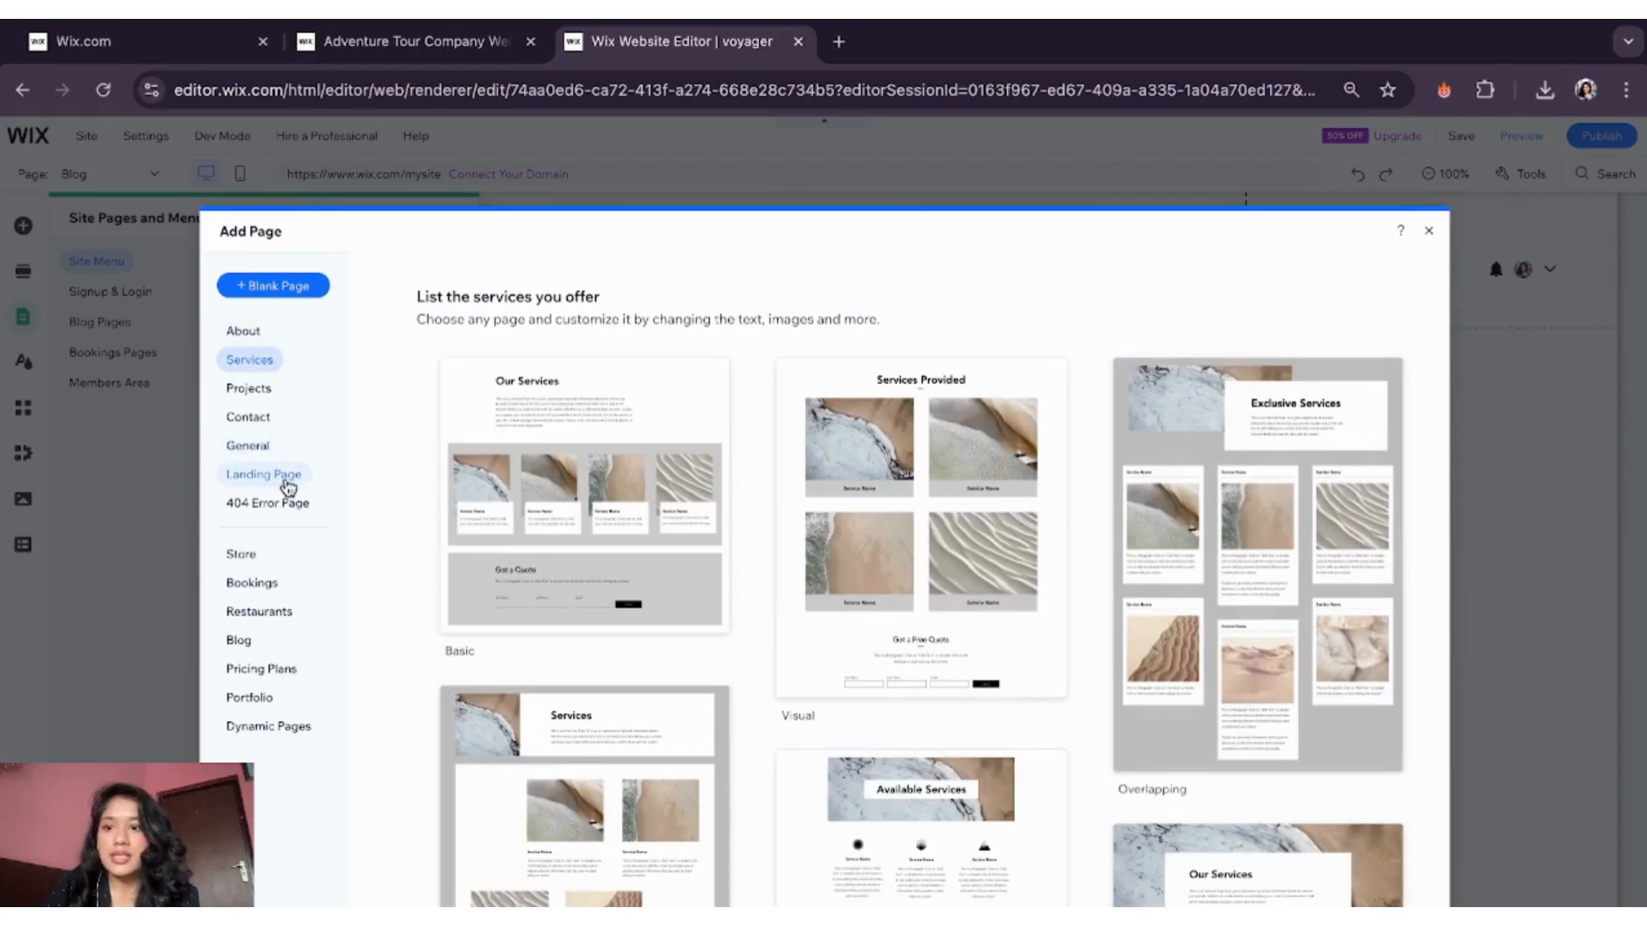
{"action": "left_click", "coordinate": [248, 416]}
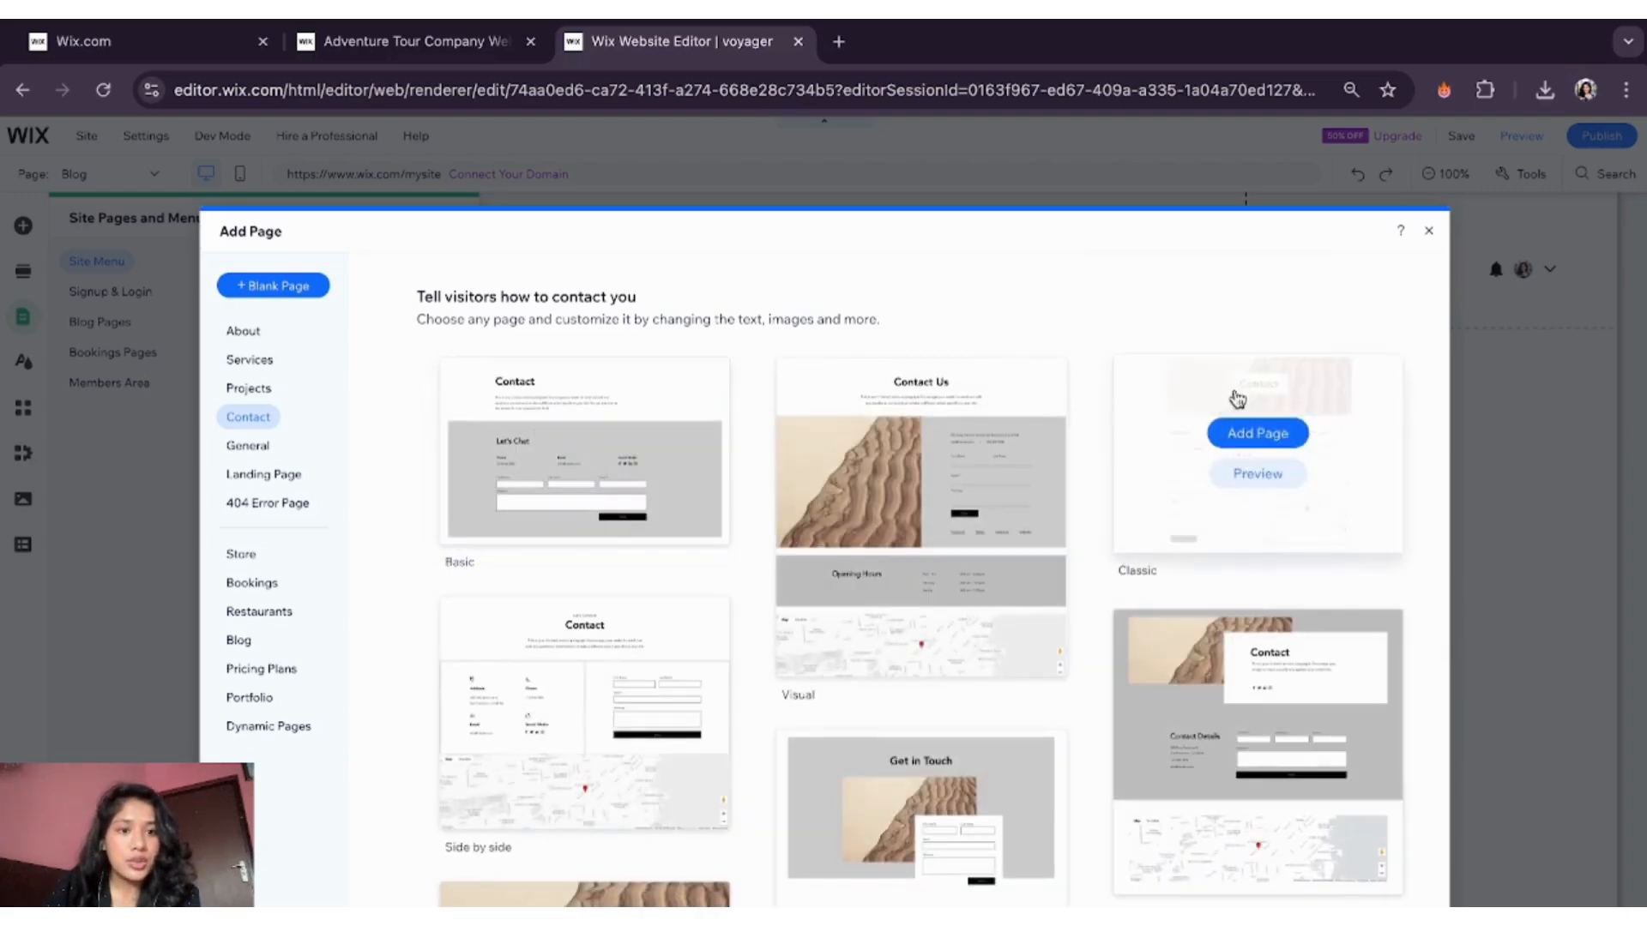
{"action": "left_click", "coordinate": [1248, 437]}
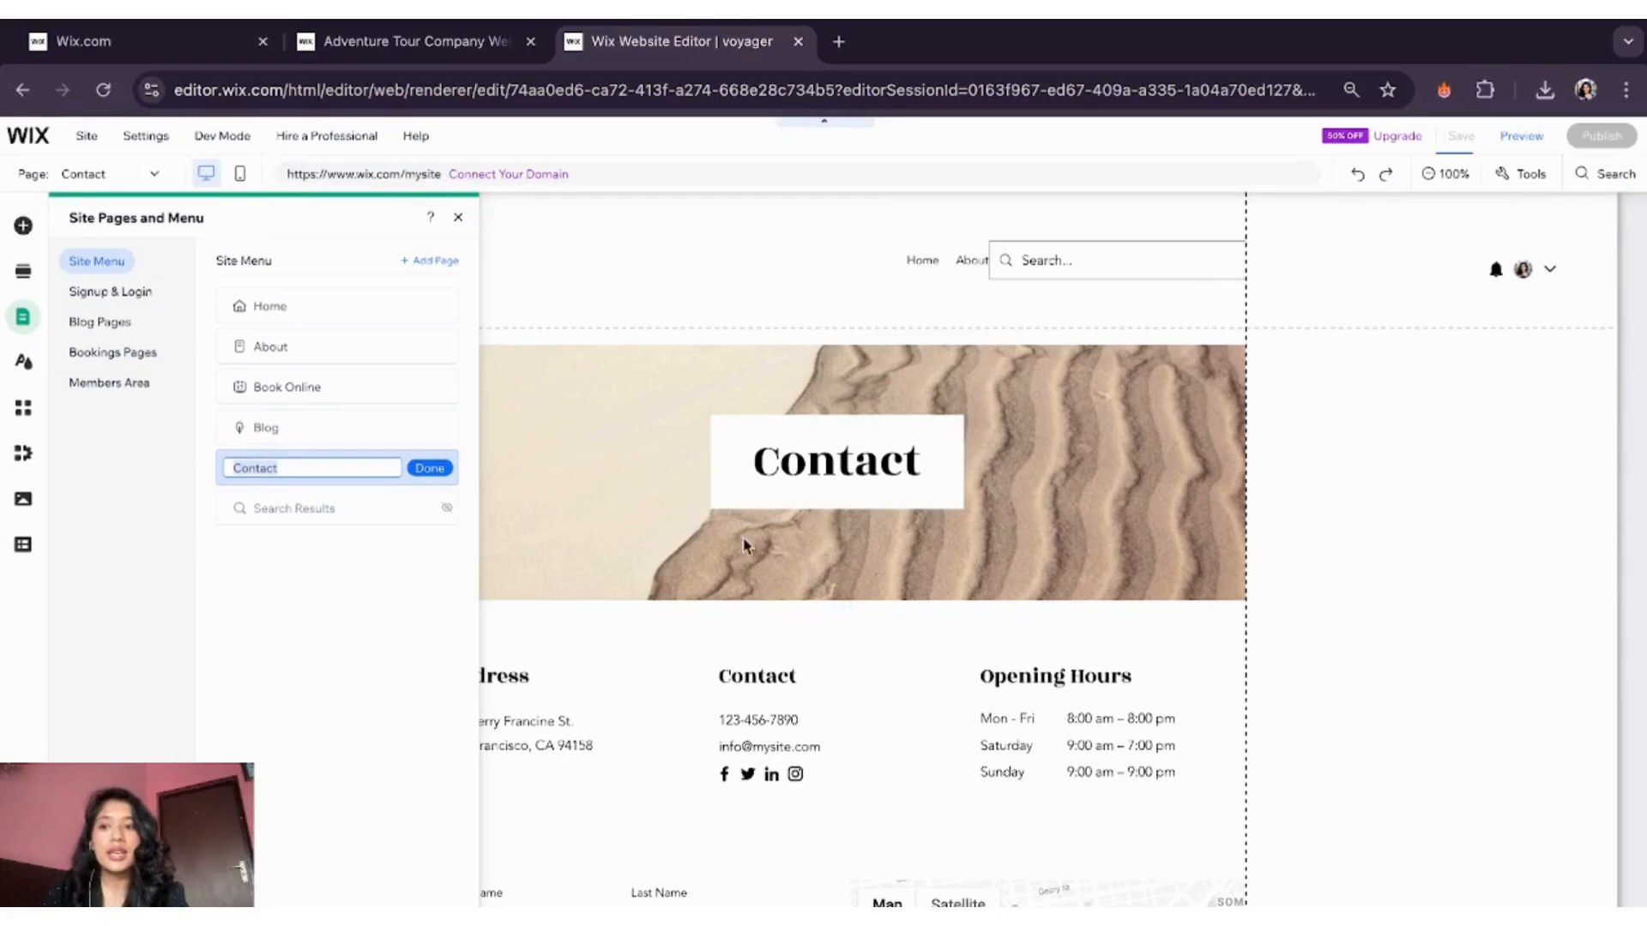
{"action": "left_click", "coordinate": [434, 468]}
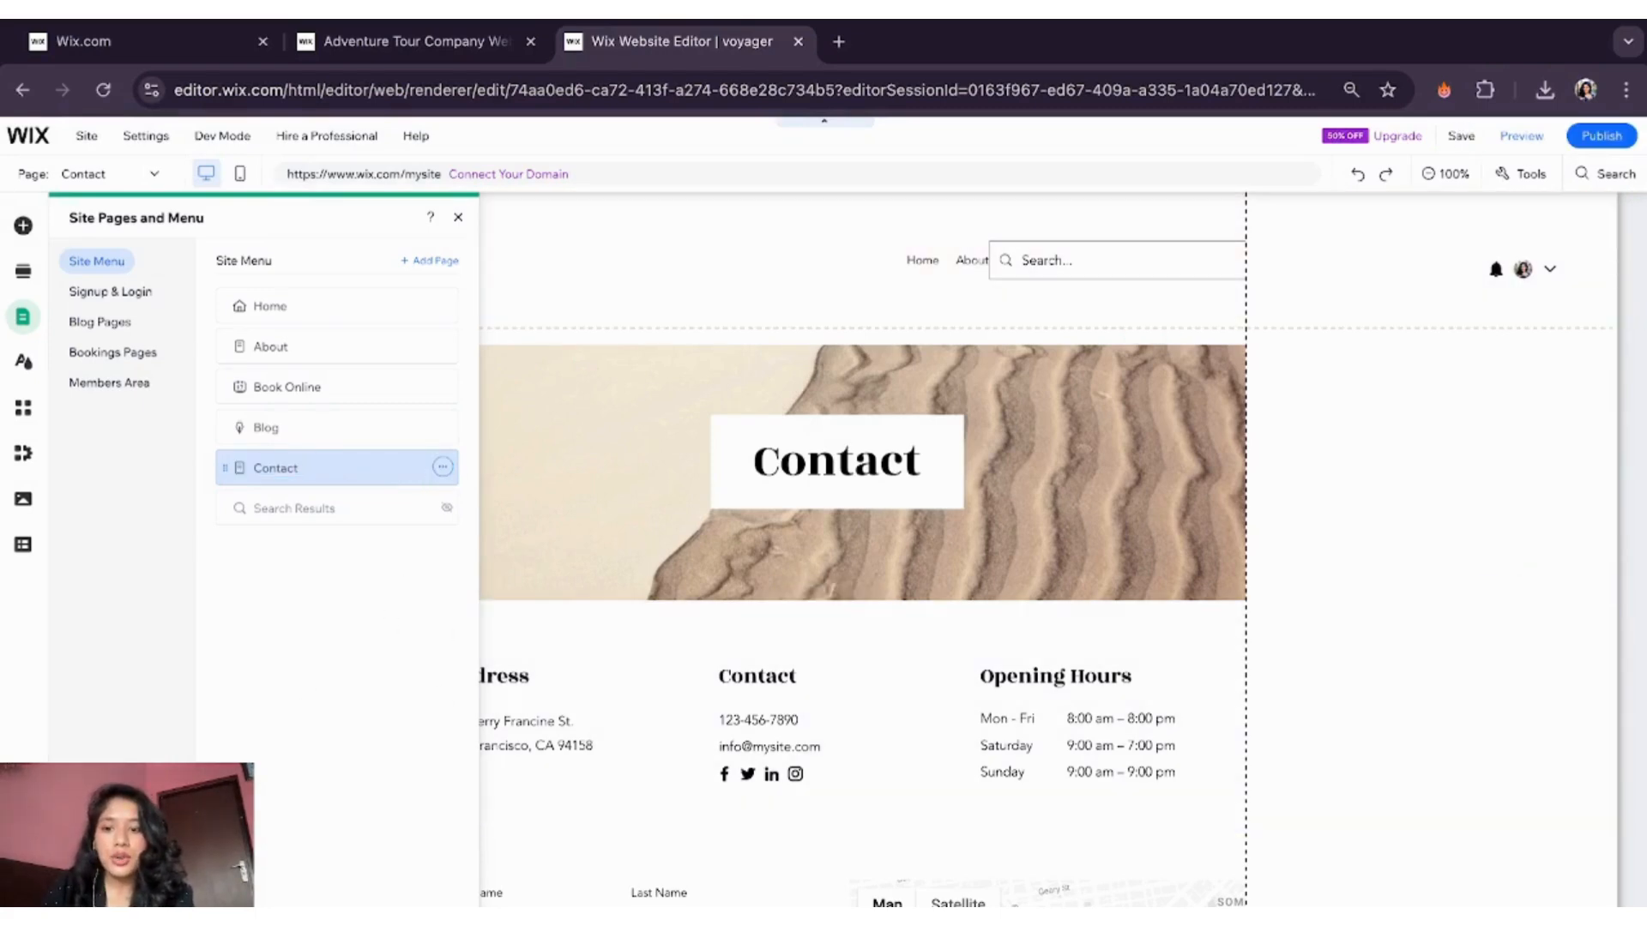
{"action": "left_click", "coordinate": [32, 316]}
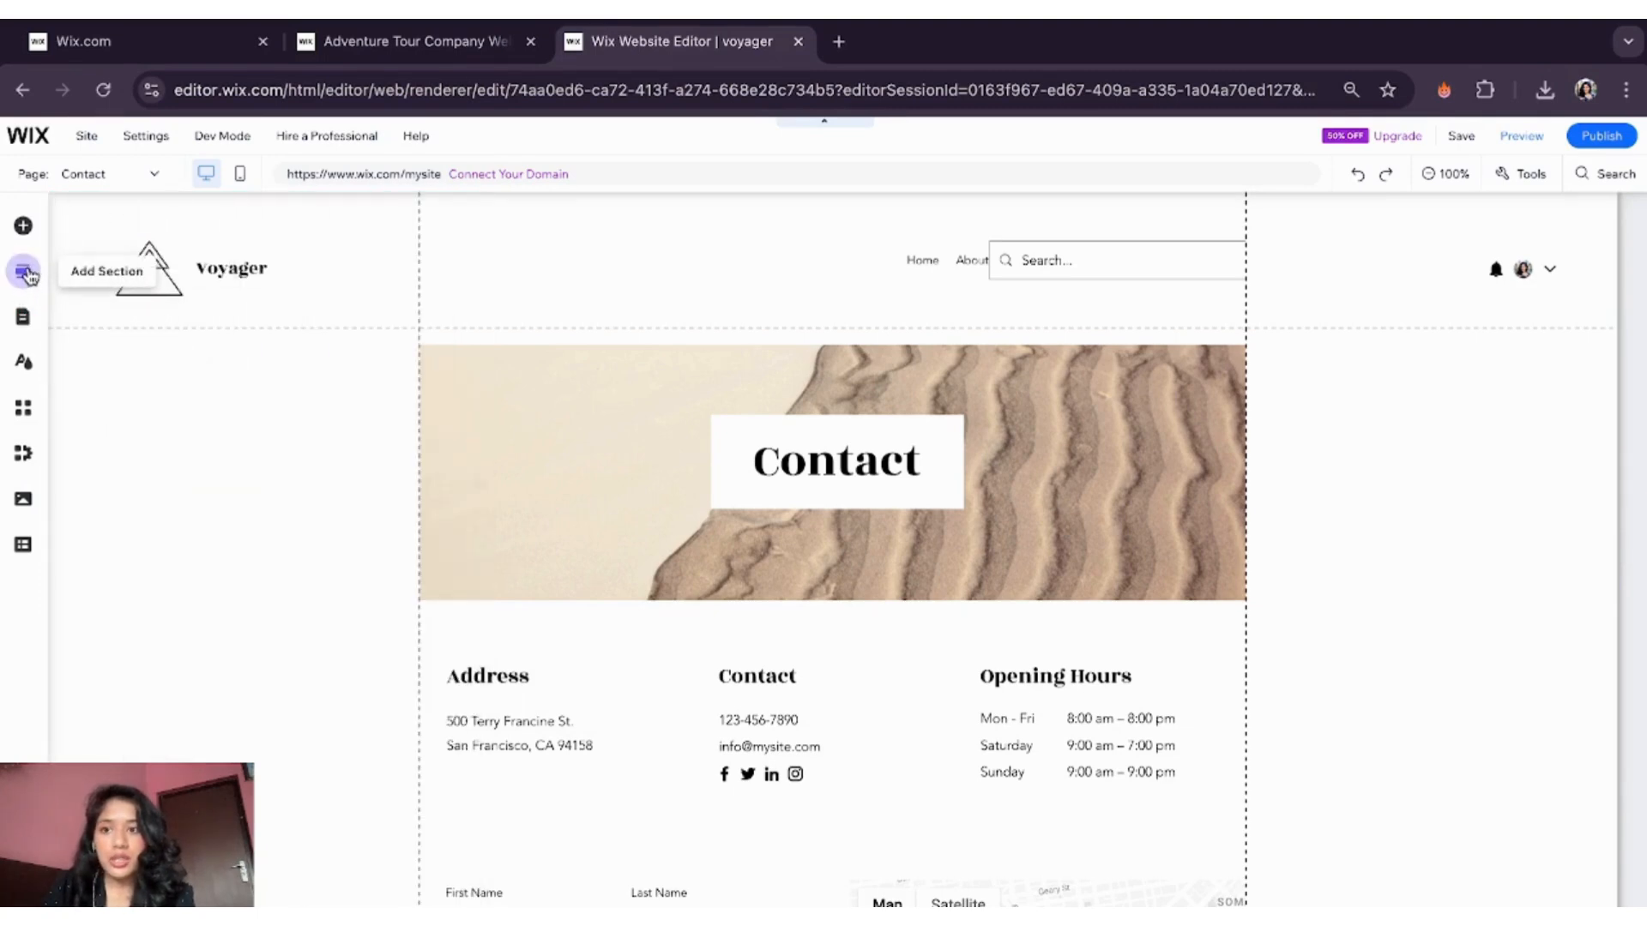
- Browse the Add Section and Add Elements panels, then open the Wix App Market
{"action": "left_click", "coordinate": [25, 273]}
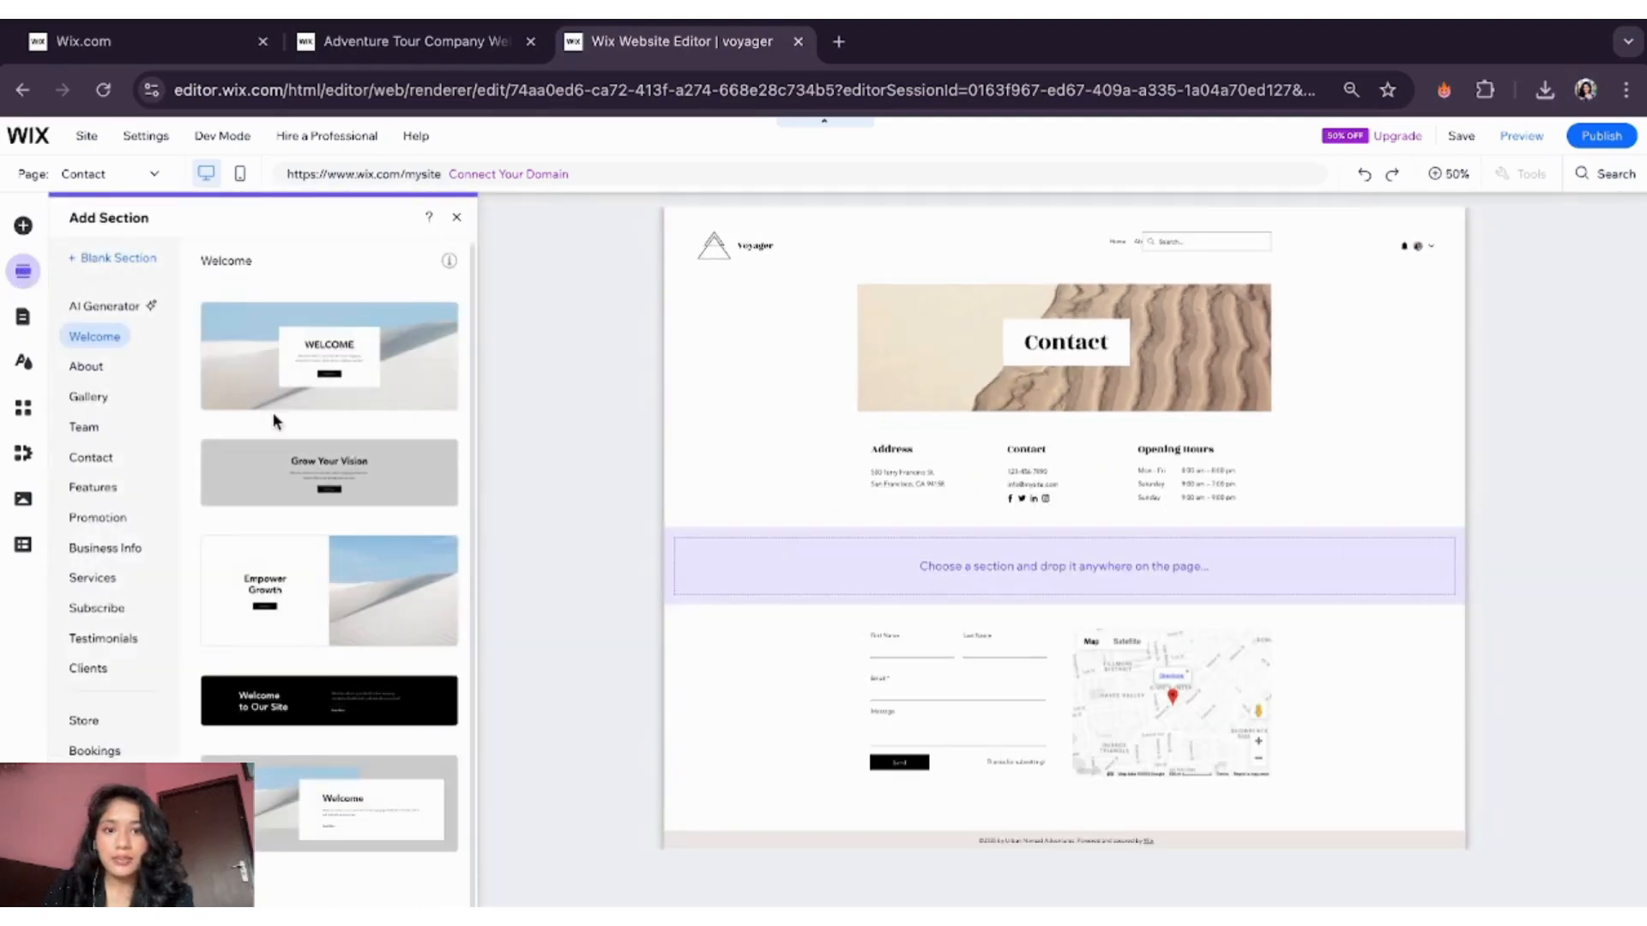
{"action": "left_click", "coordinate": [455, 219]}
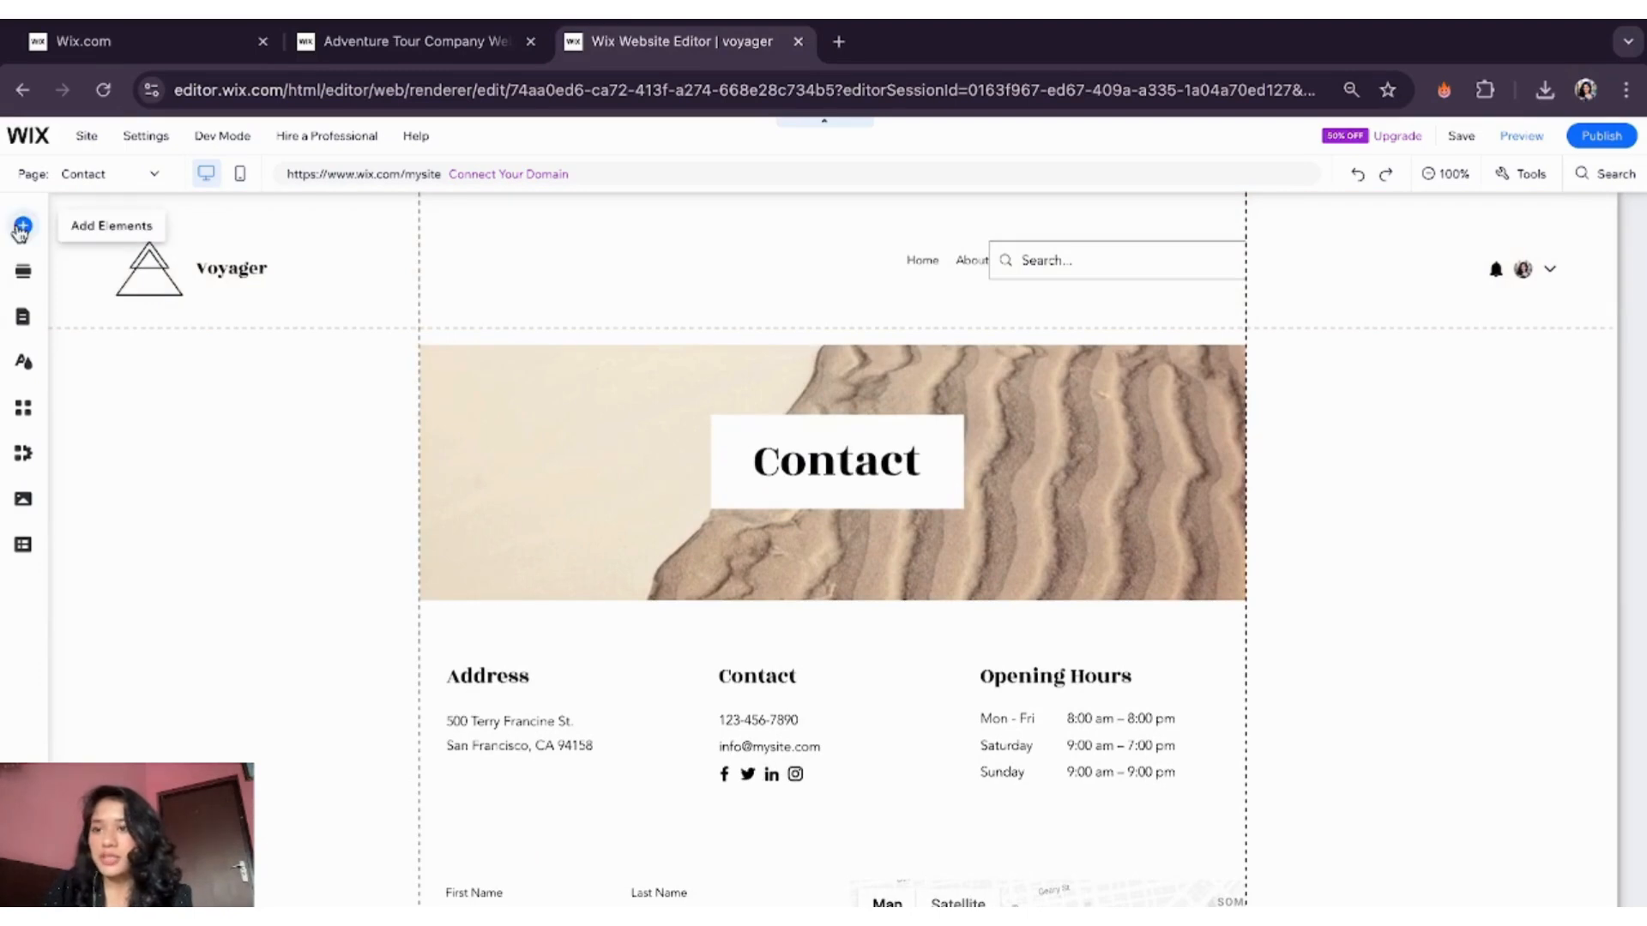
{"action": "left_click", "coordinate": [22, 226]}
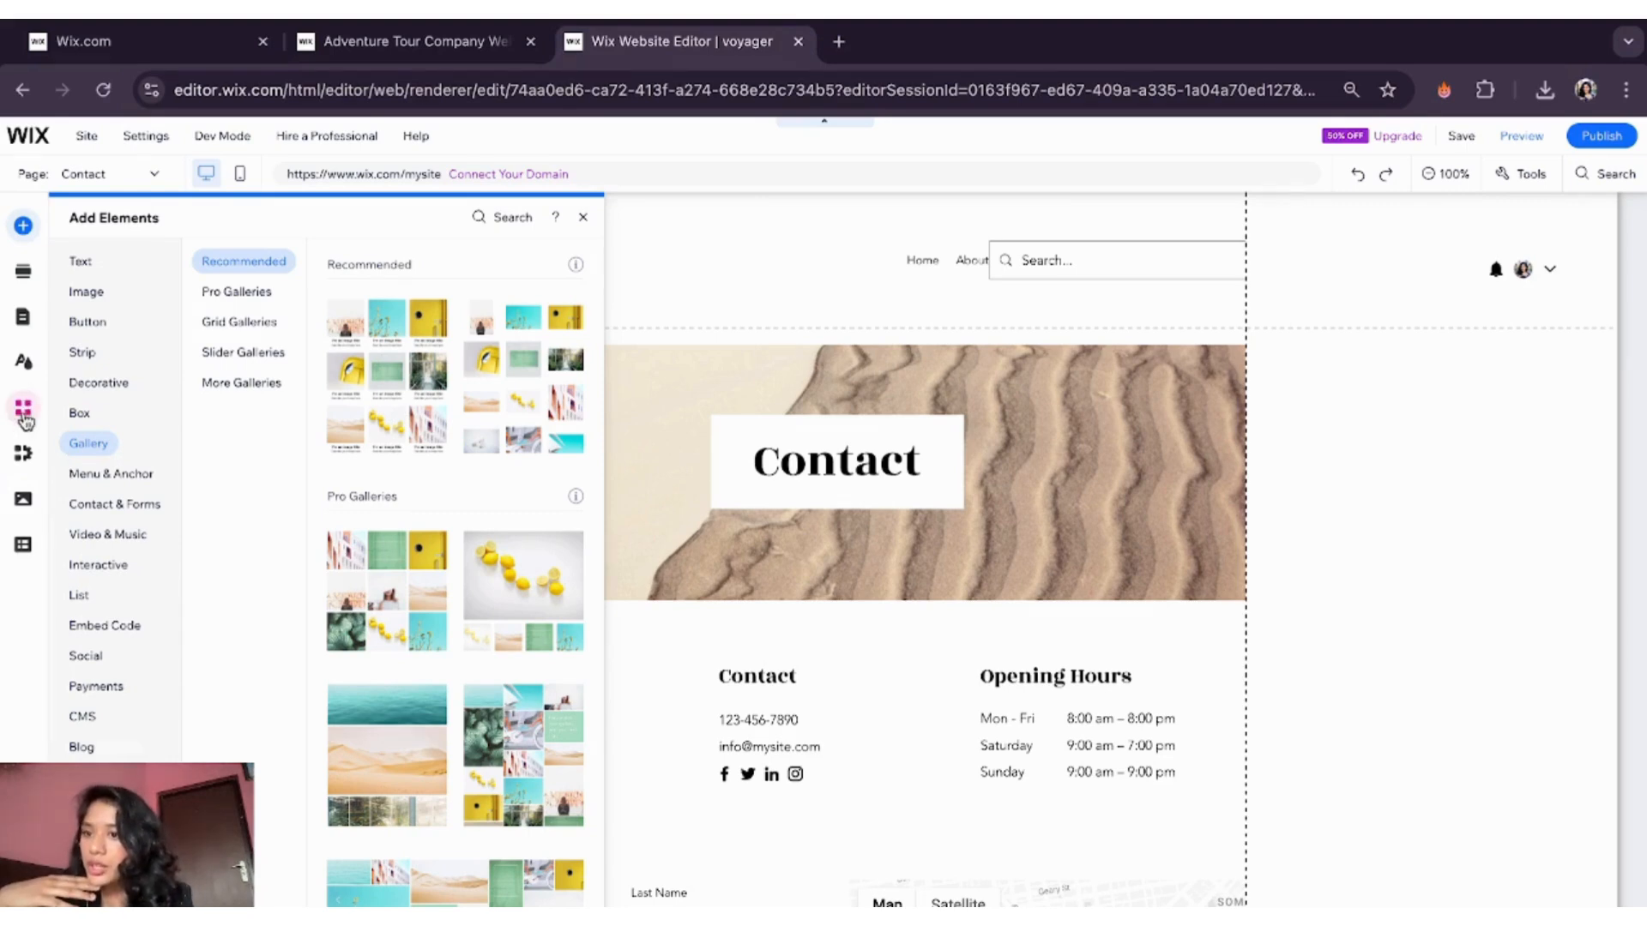
{"action": "left_click", "coordinate": [23, 410]}
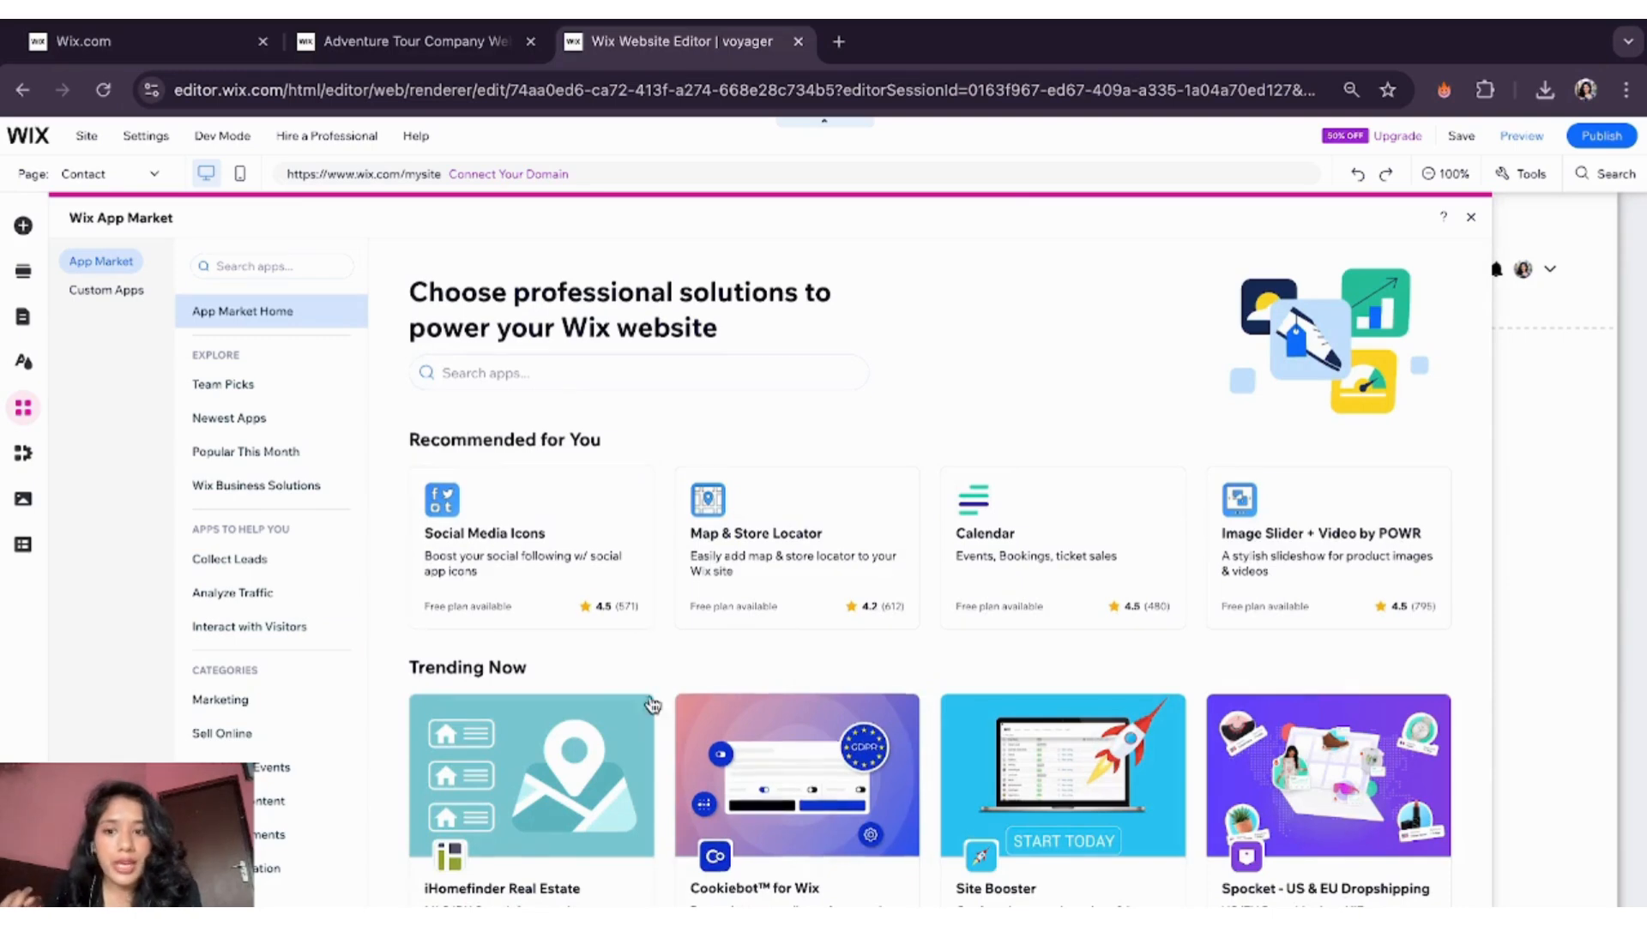
{"action": "scroll", "coordinate": [613, 755], "scroll_direction": "down", "scroll_amount": 3}
{"action": "scroll", "coordinate": [612, 755], "scroll_direction": "down", "scroll_amount": 4}
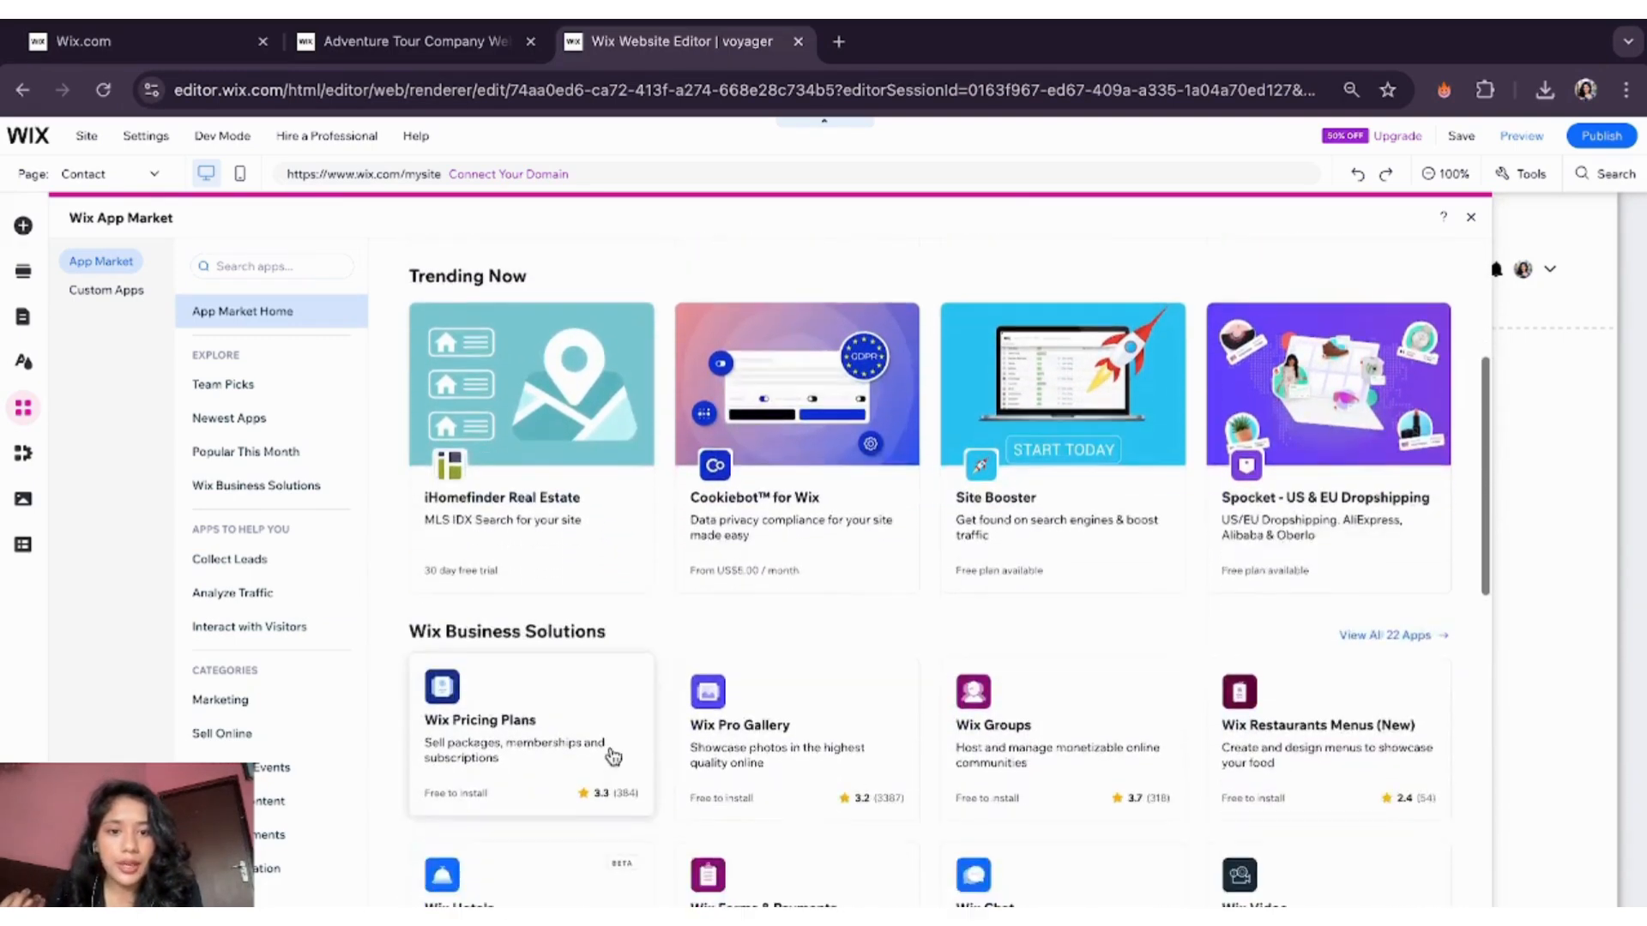
{"action": "scroll", "coordinate": [613, 755], "scroll_direction": "down", "scroll_amount": 1}
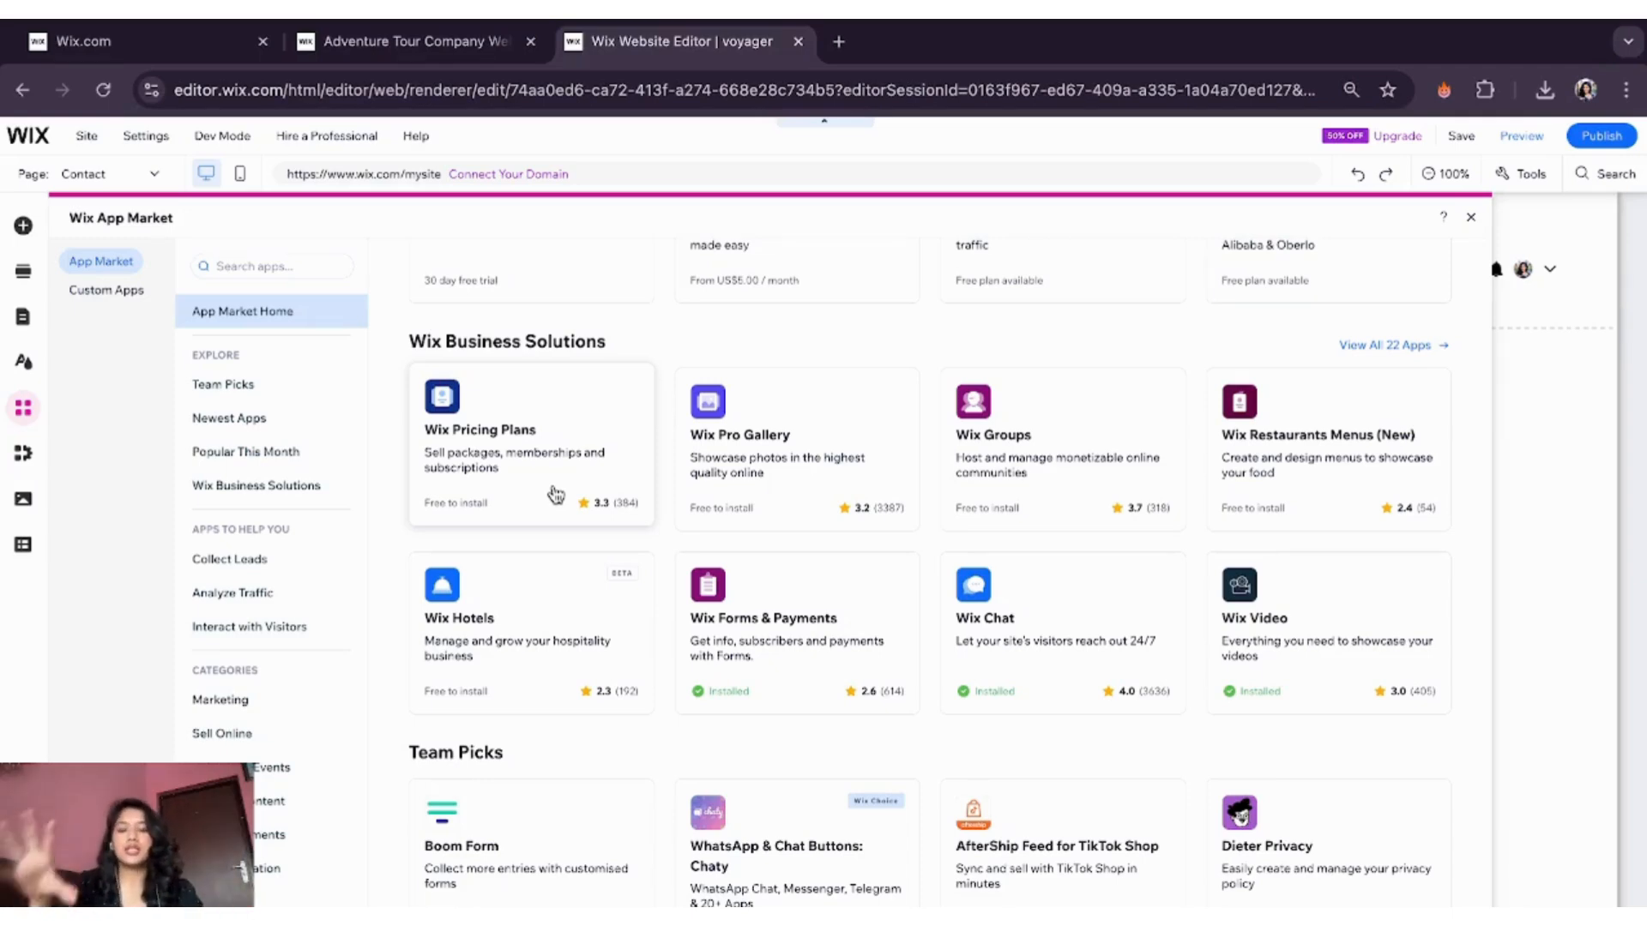
{"action": "scroll", "coordinate": [648, 768], "scroll_direction": "down", "scroll_amount": 3}
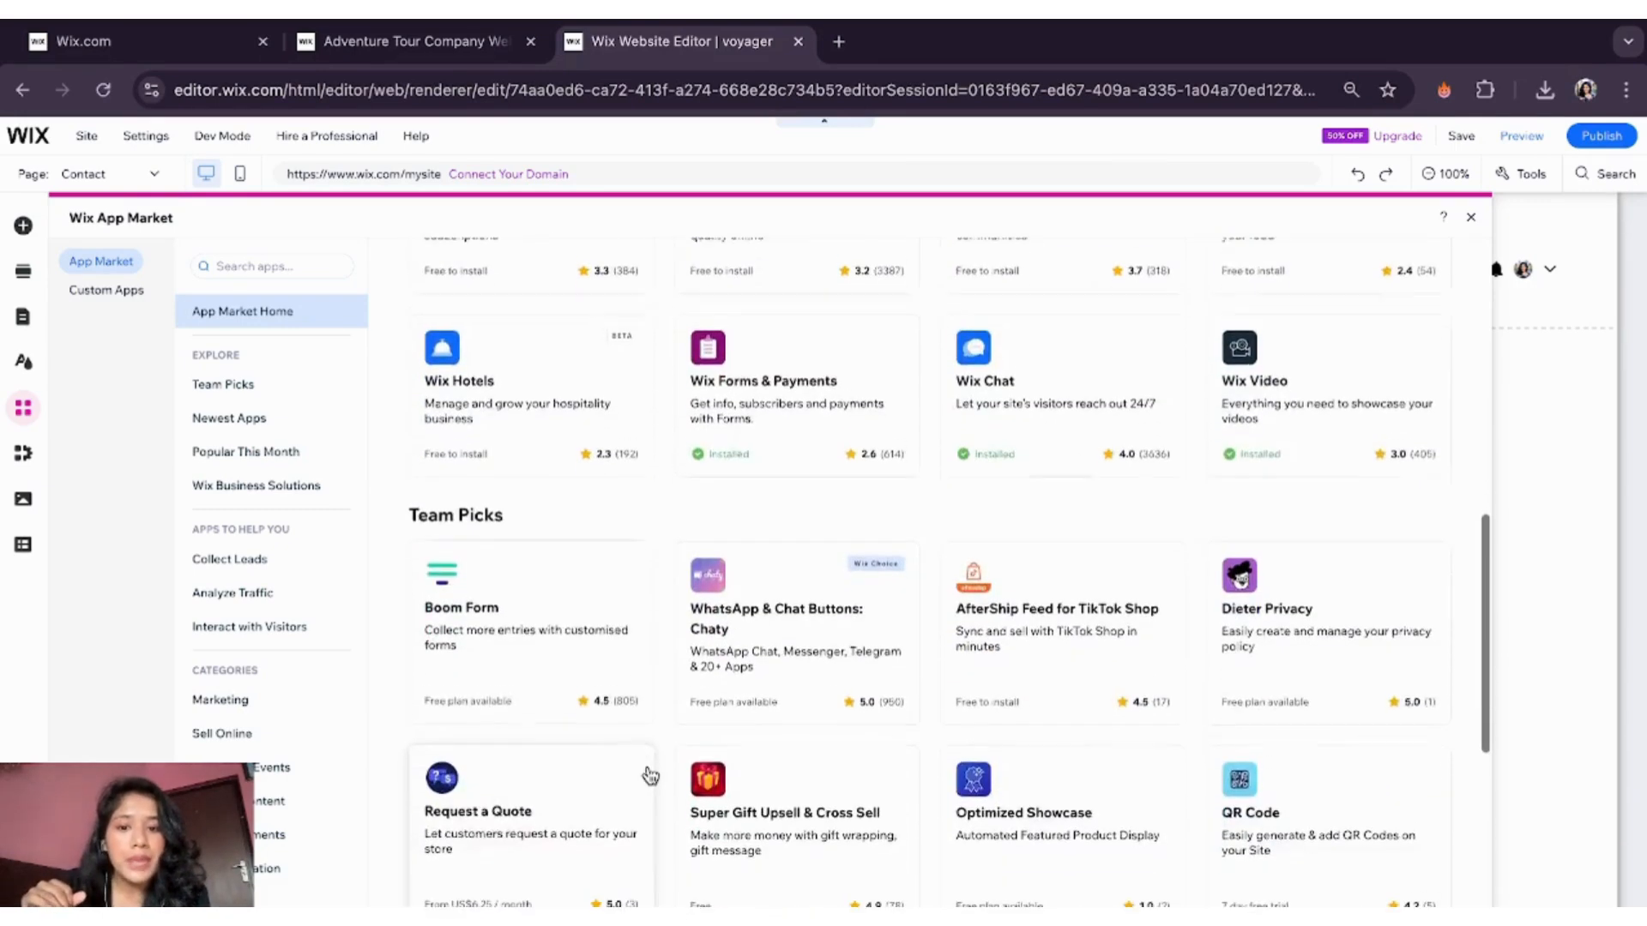
{"action": "scroll", "coordinate": [648, 768], "scroll_direction": "down", "scroll_amount": 4}
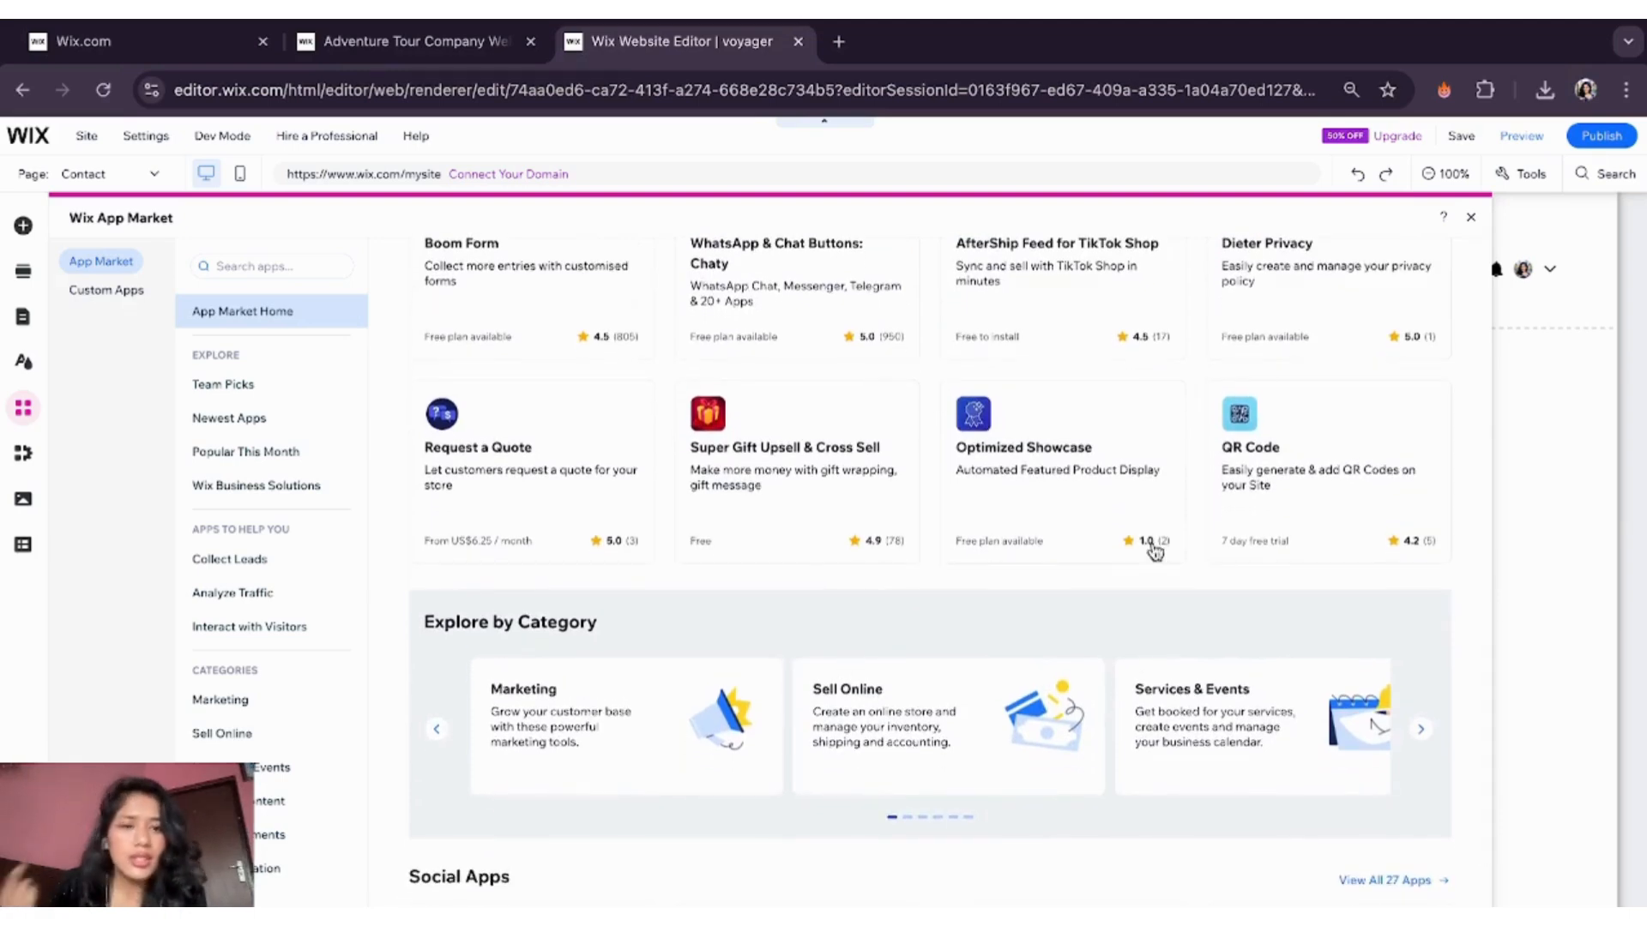
{"action": "scroll", "coordinate": [1176, 621], "scroll_direction": "down", "scroll_amount": 1}
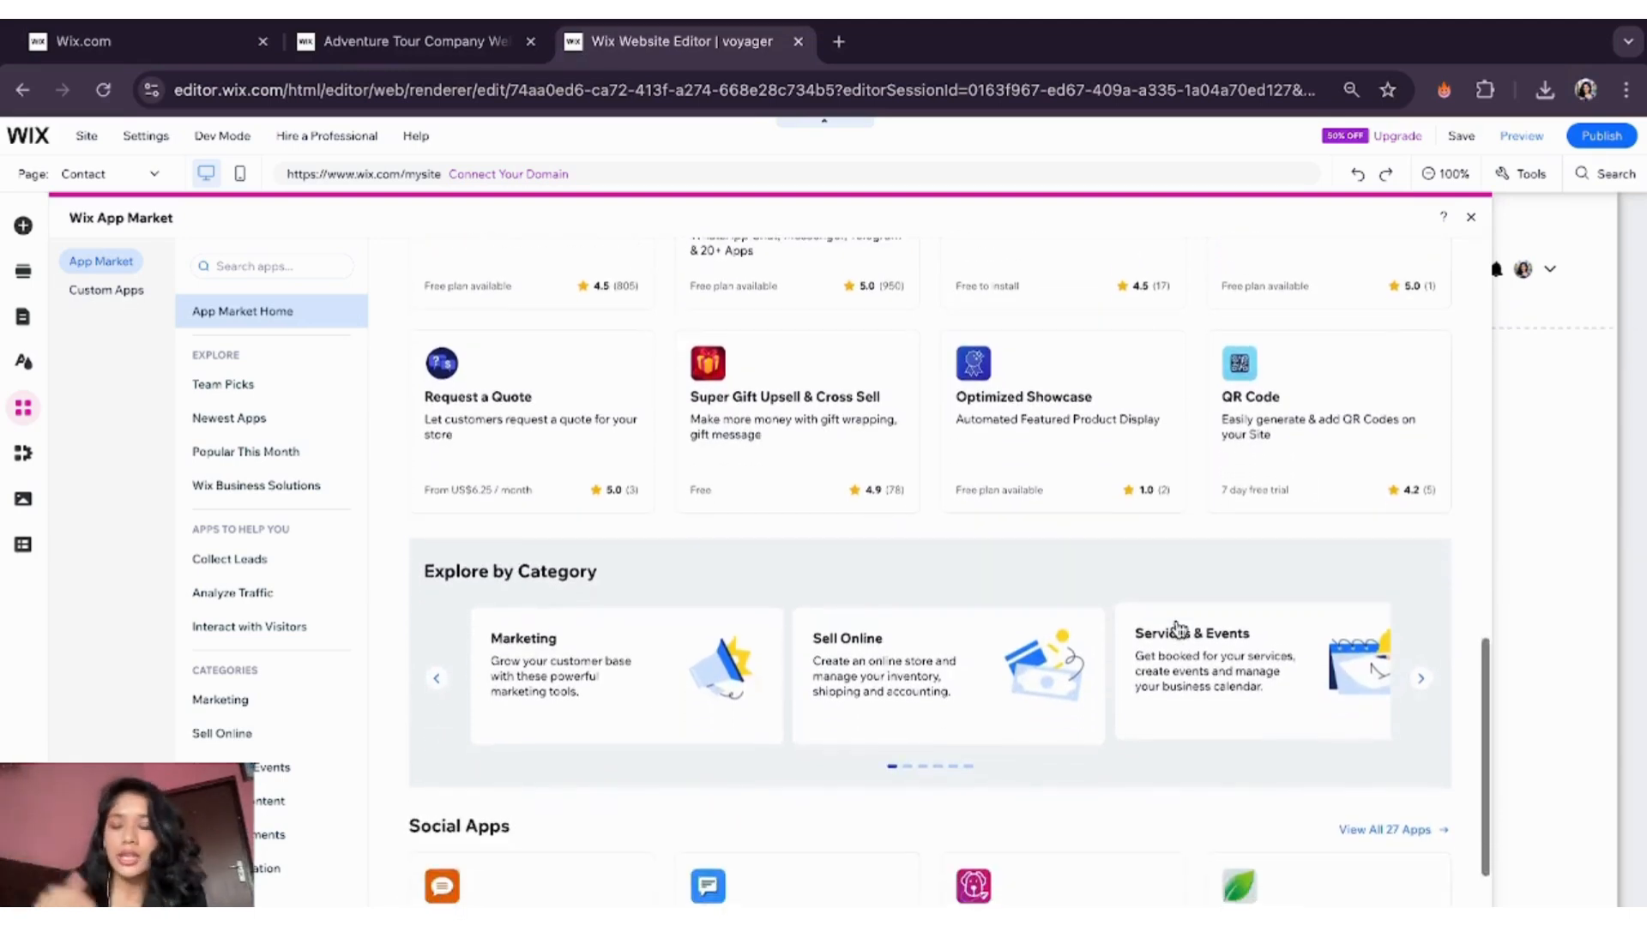
{"action": "scroll", "coordinate": [1180, 633], "scroll_direction": "down", "scroll_amount": 3}
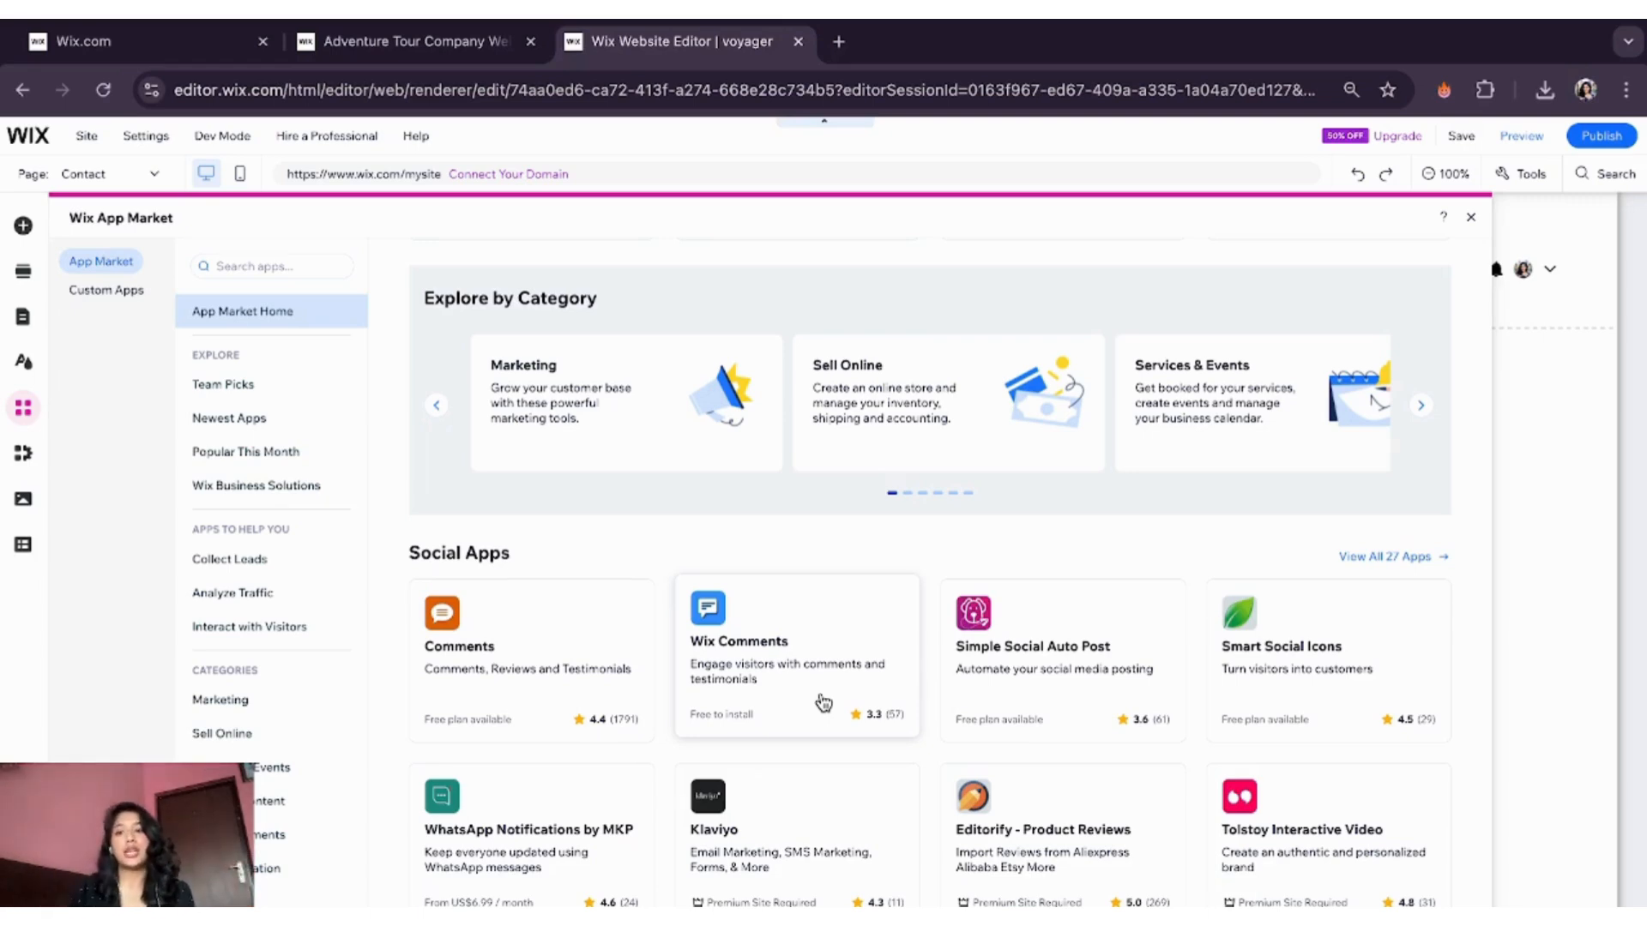
- Look over My Business and Wix Blog options, then open and close the Media panel
{"action": "left_click", "coordinate": [23, 456]}
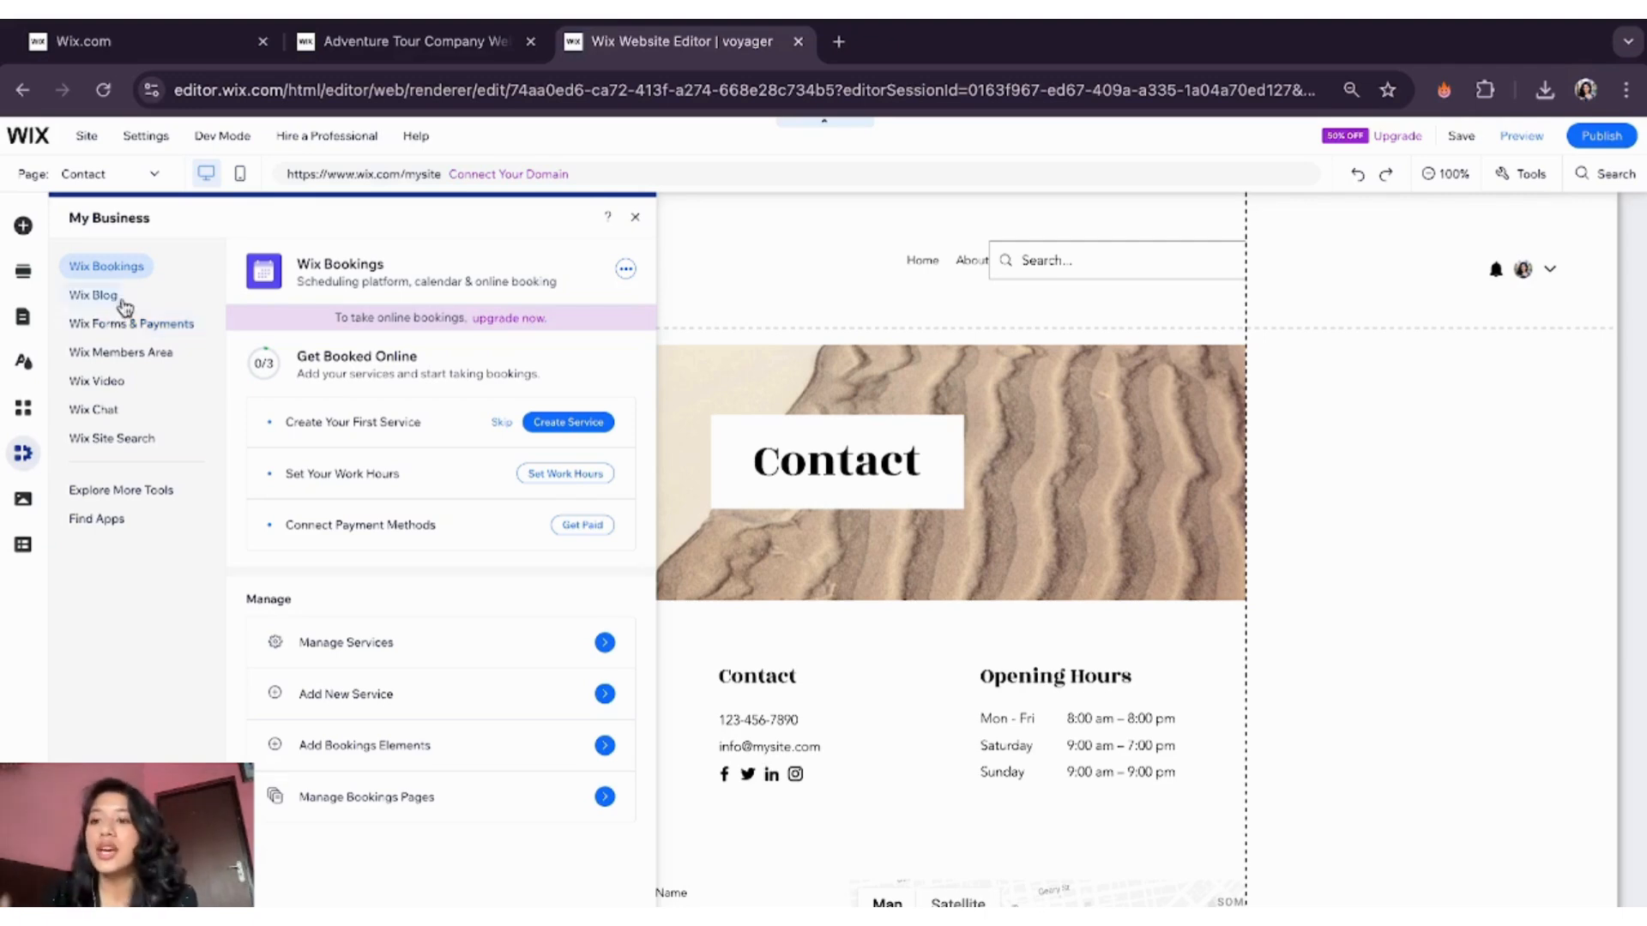
{"action": "left_click", "coordinate": [122, 296]}
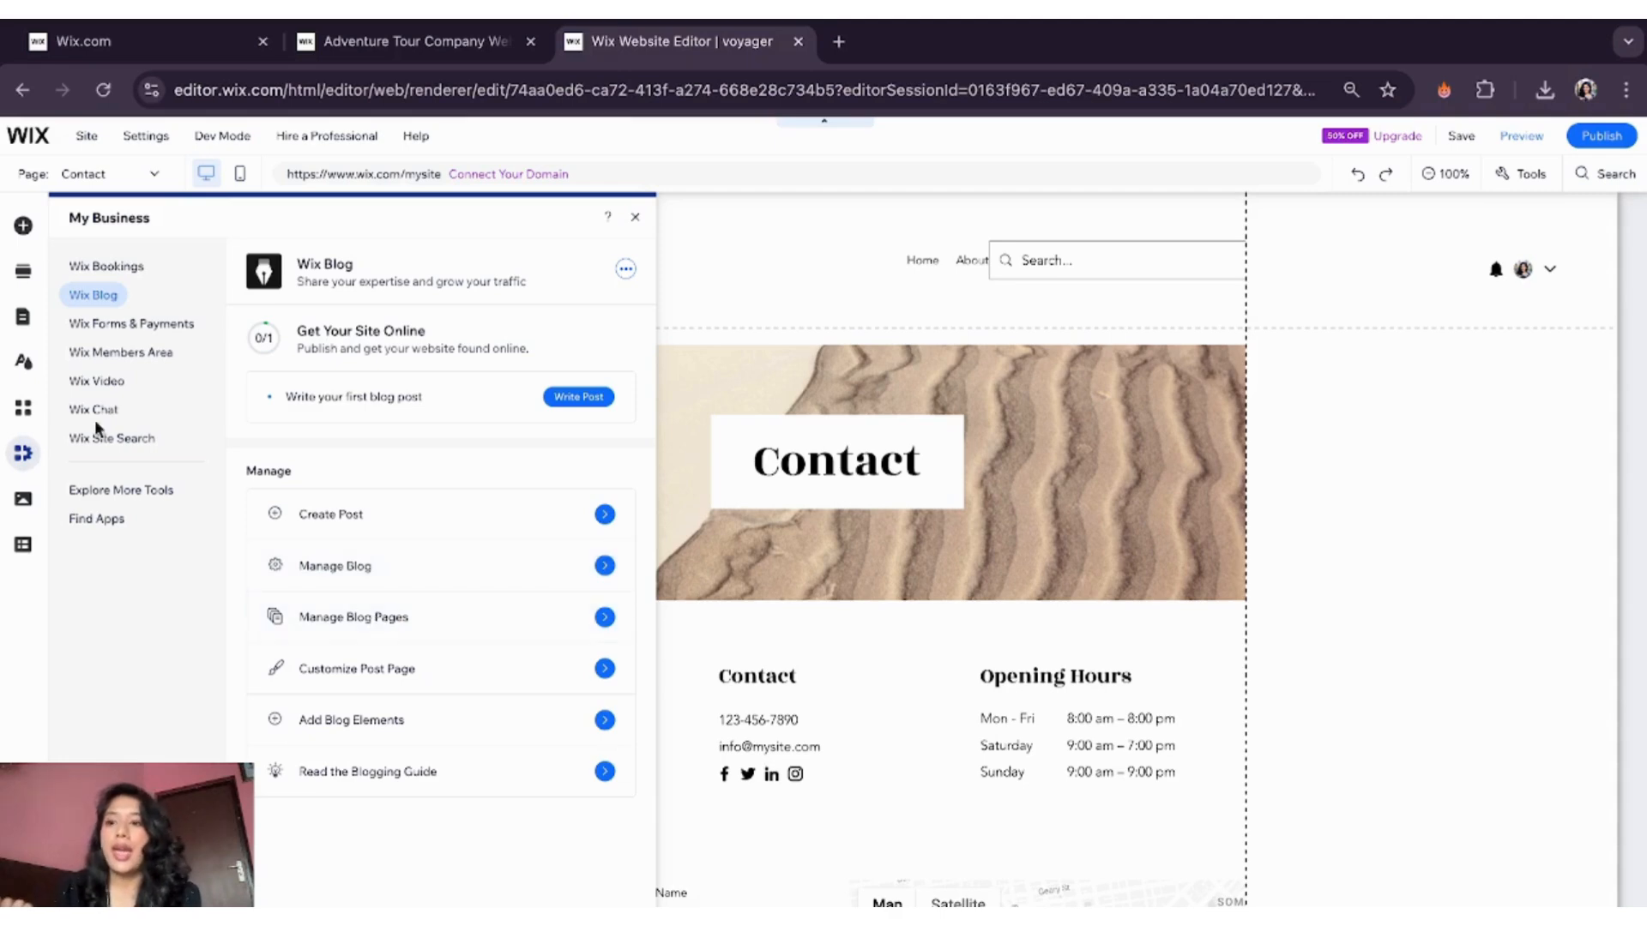
{"action": "left_click", "coordinate": [23, 499]}
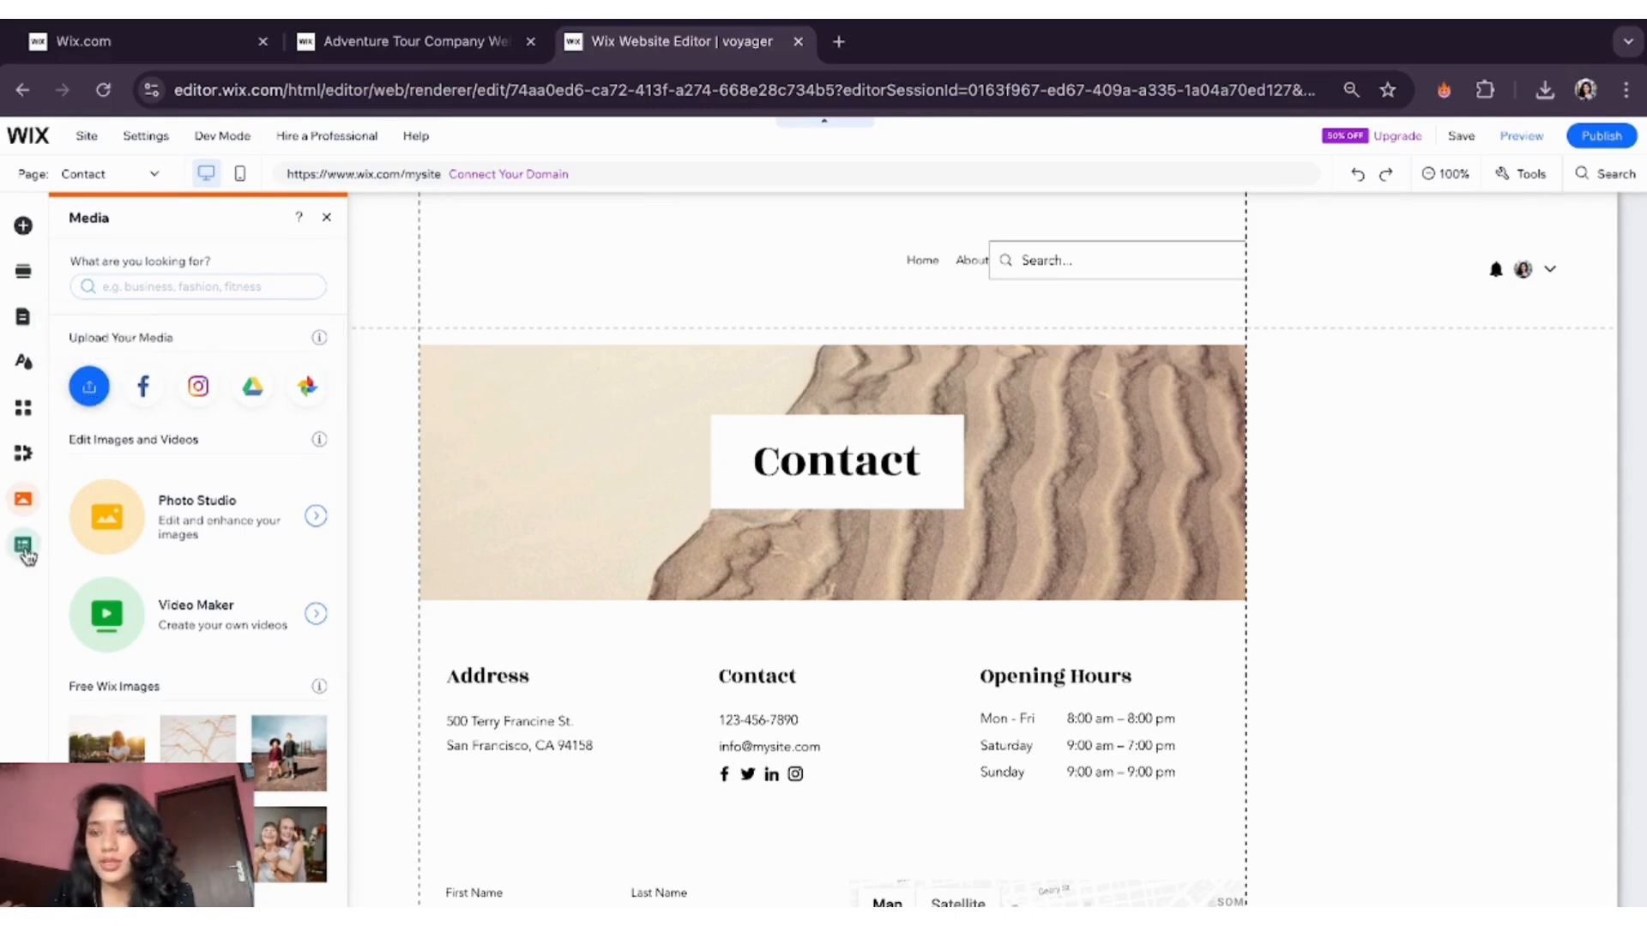
{"action": "left_click", "coordinate": [325, 219]}
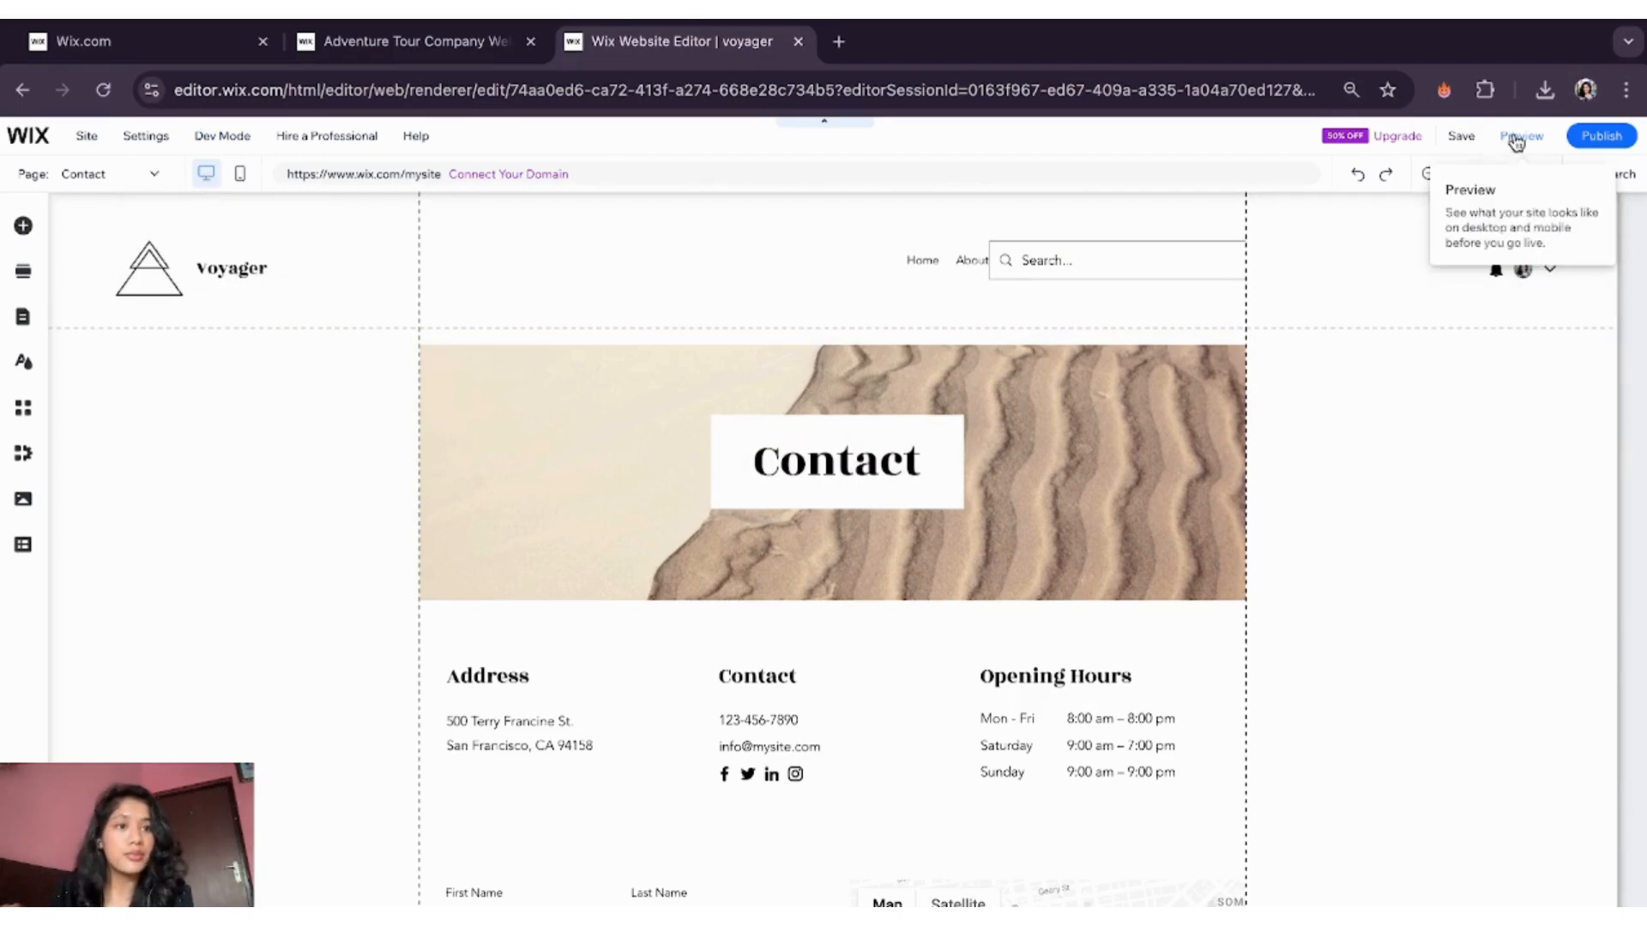
- Preview the Voyager site on desktop and scroll through its pages
{"action": "key", "text": "ctrl+p"}
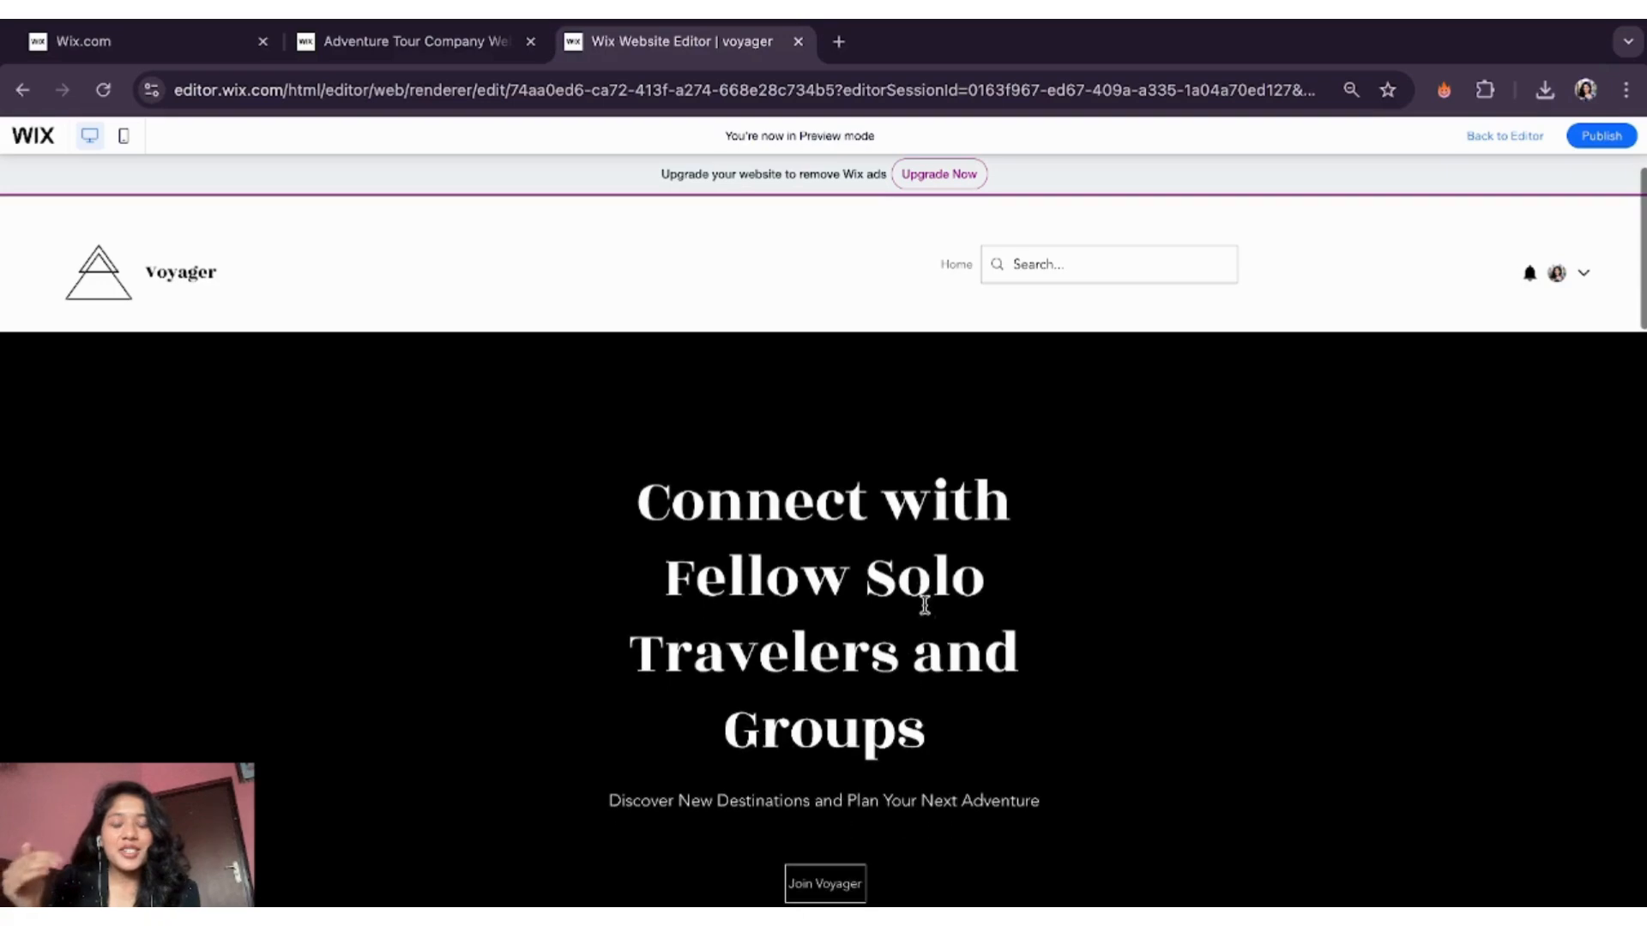
{"action": "scroll", "coordinate": [925, 604], "scroll_direction": "down", "scroll_amount": 2}
{"action": "scroll", "coordinate": [926, 604], "scroll_direction": "down", "scroll_amount": 5}
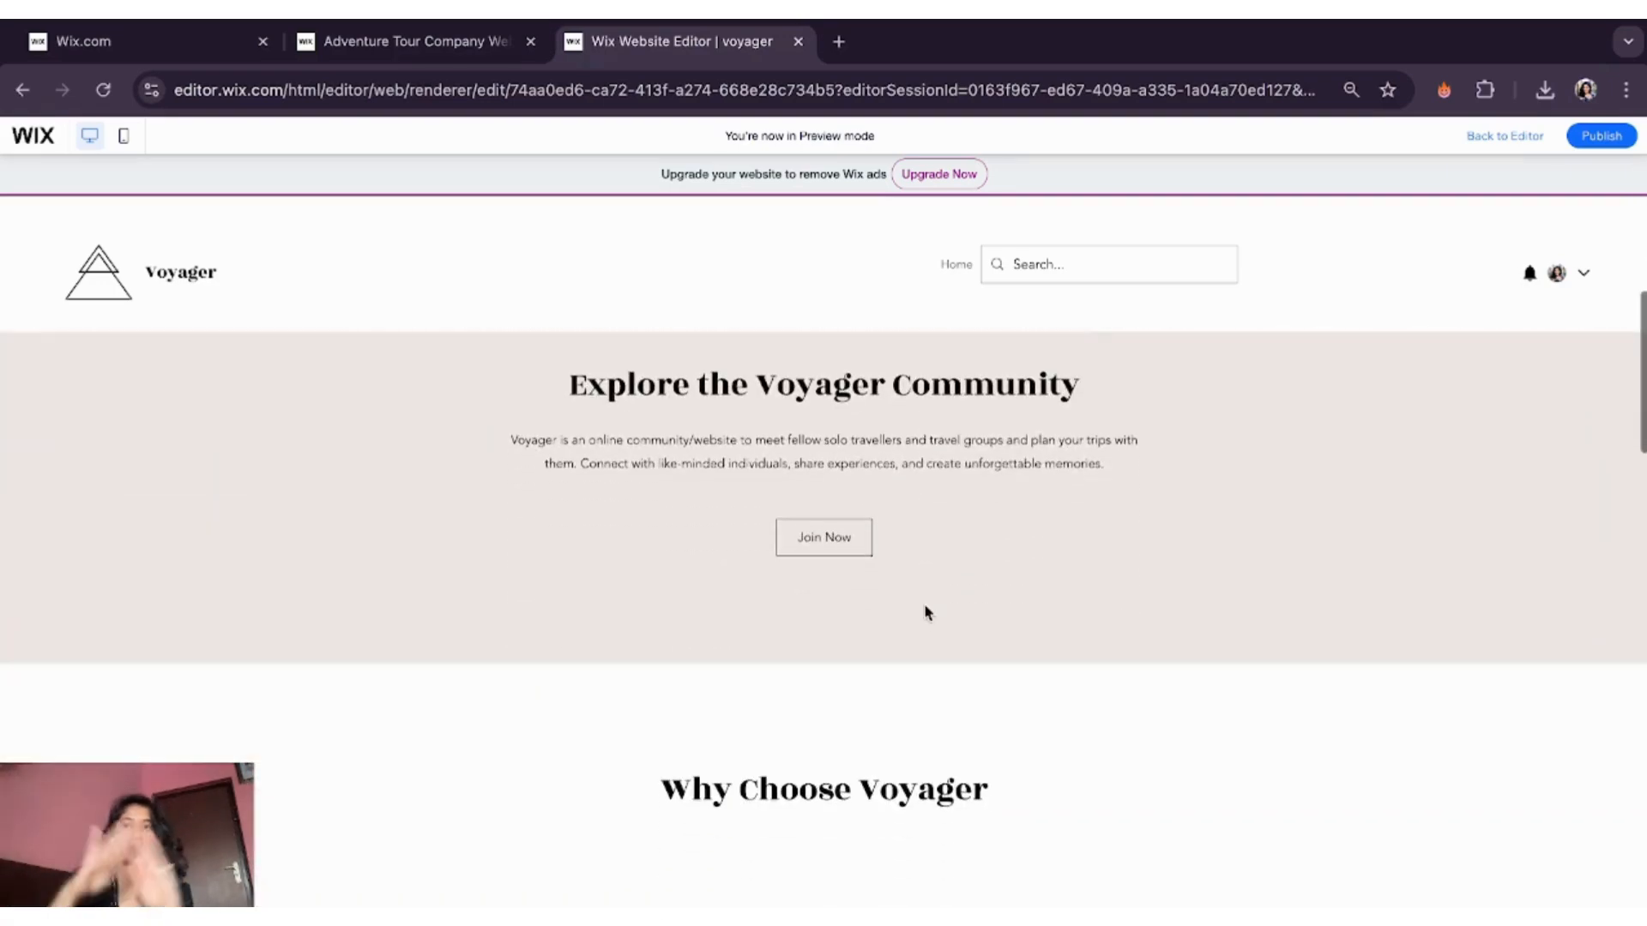
{"action": "scroll", "coordinate": [846, 643], "scroll_direction": "down", "scroll_amount": 20}
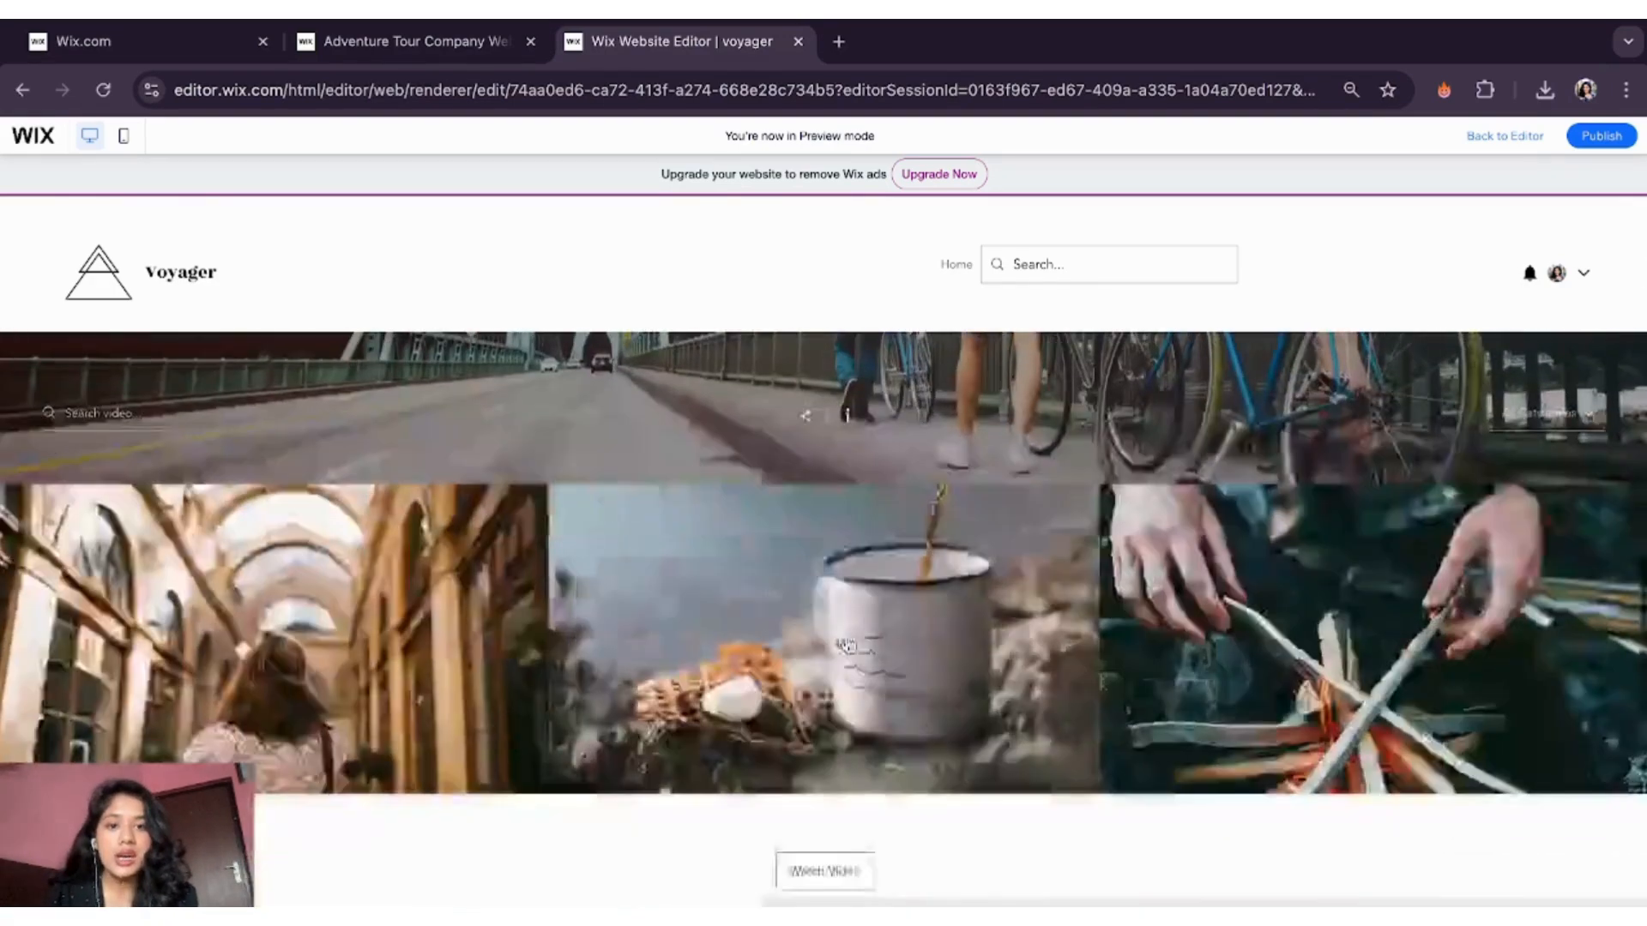
{"action": "scroll", "coordinate": [846, 644], "scroll_direction": "down", "scroll_amount": 7}
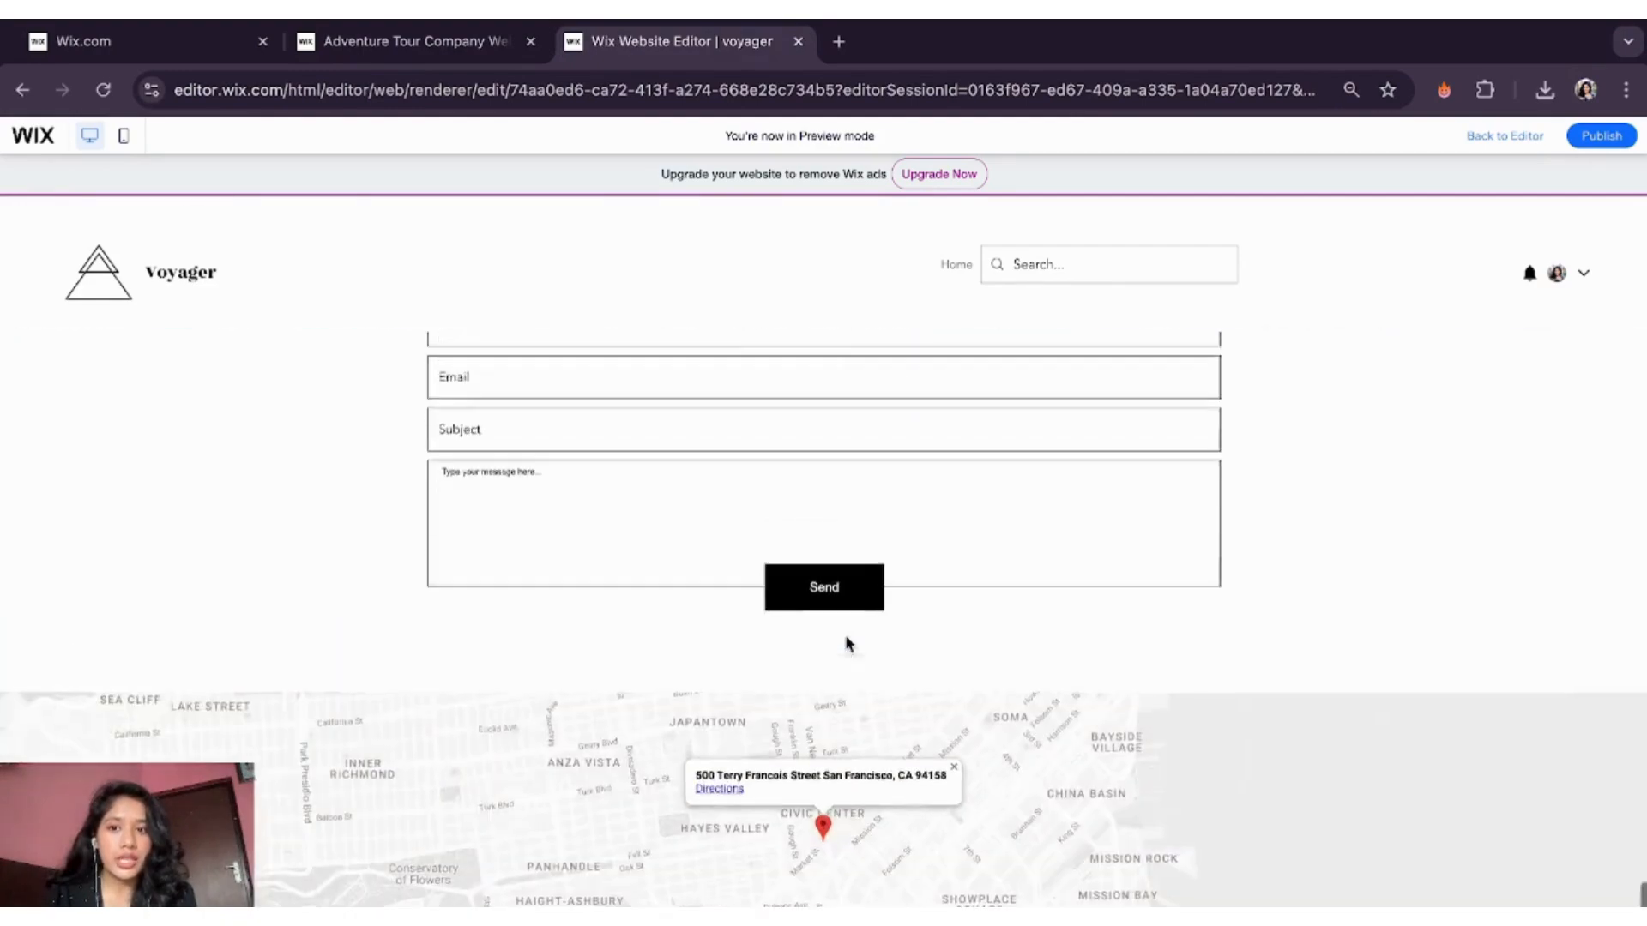
{"action": "scroll", "coordinate": [846, 639], "scroll_direction": "up", "scroll_amount": 20}
{"action": "scroll", "coordinate": [845, 636], "scroll_direction": "up", "scroll_amount": 5}
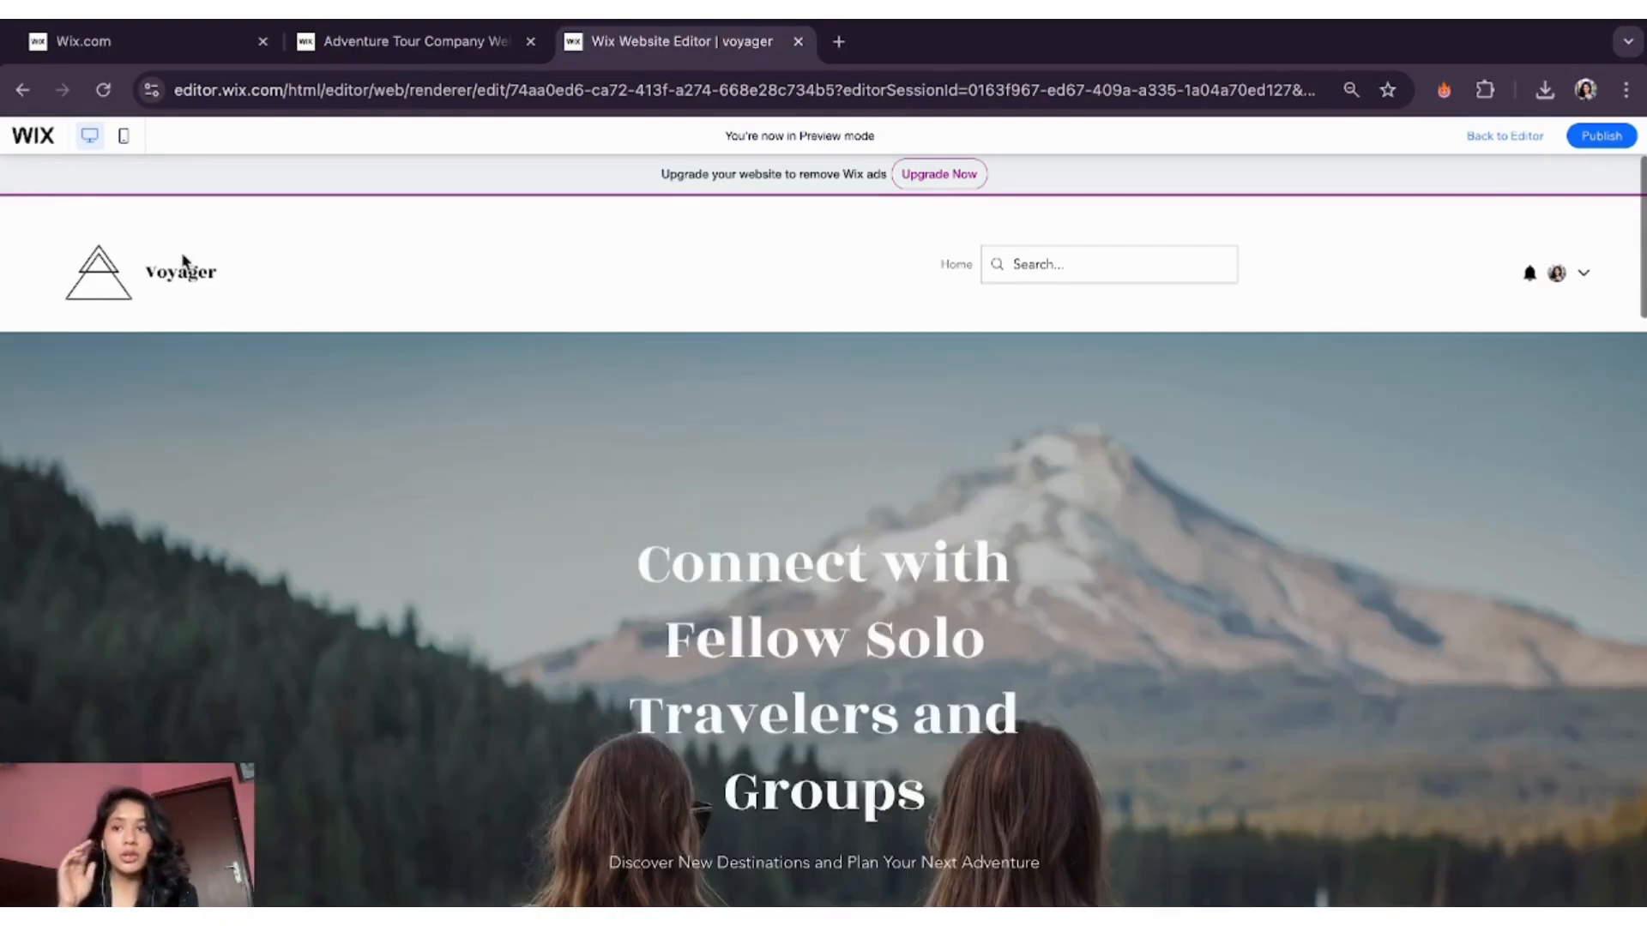
- Switch the preview to mobile view and scroll through the site
{"action": "left_click", "coordinate": [125, 137]}
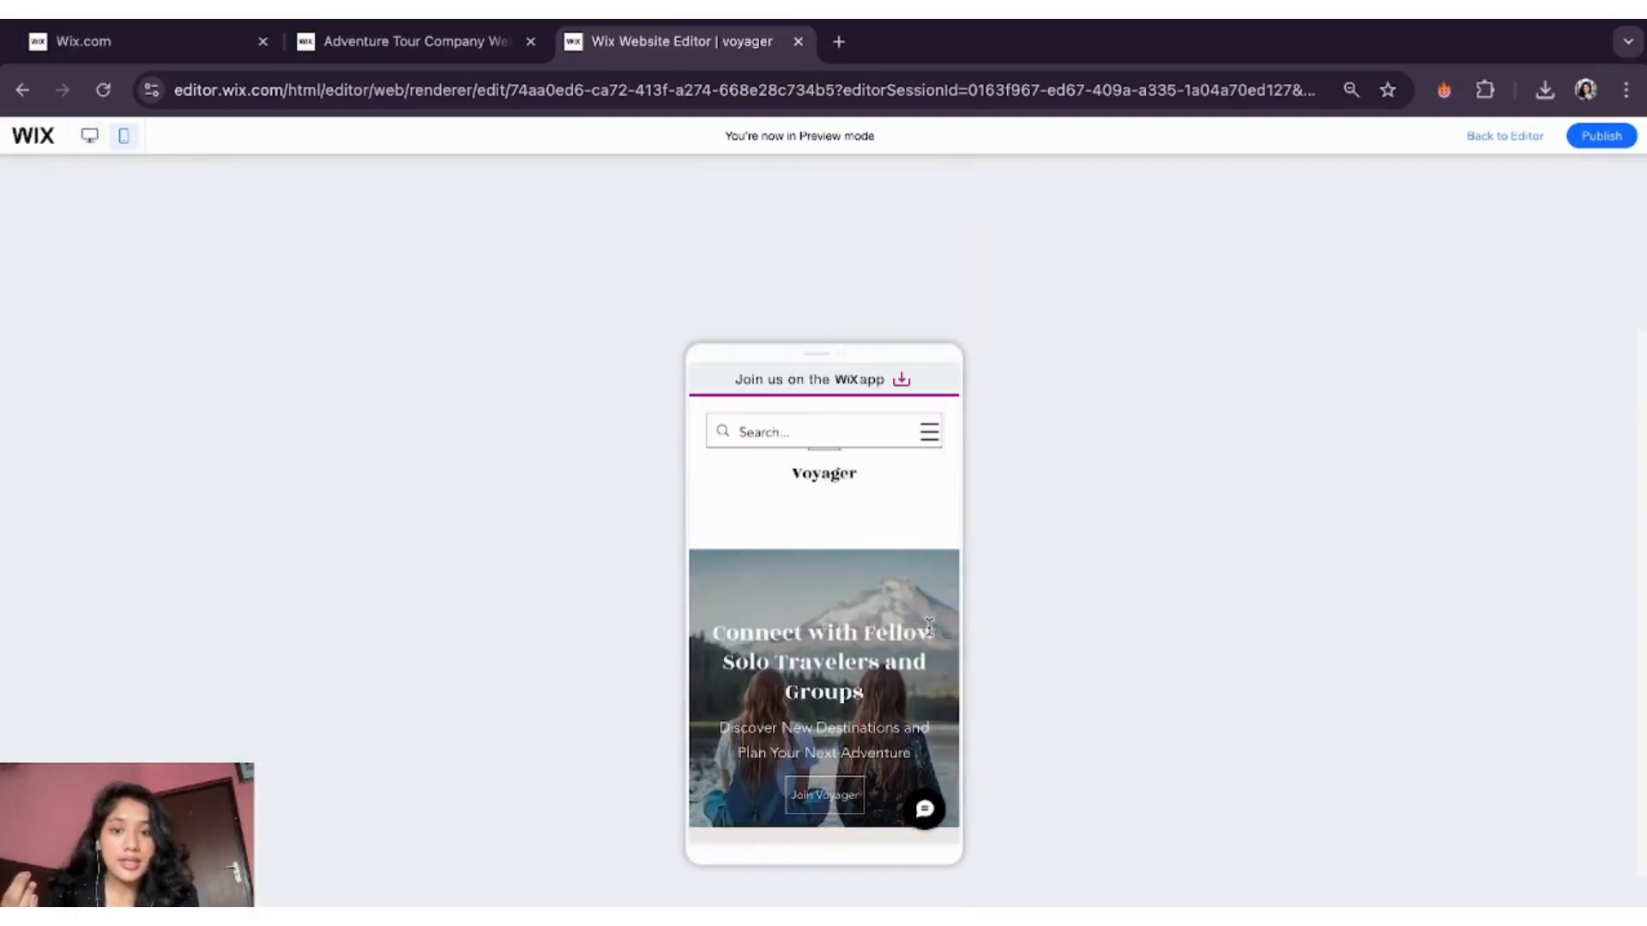
{"action": "scroll", "coordinate": [888, 643], "scroll_direction": "down", "scroll_amount": 4}
{"action": "scroll", "coordinate": [888, 643], "scroll_direction": "down", "scroll_amount": 15}
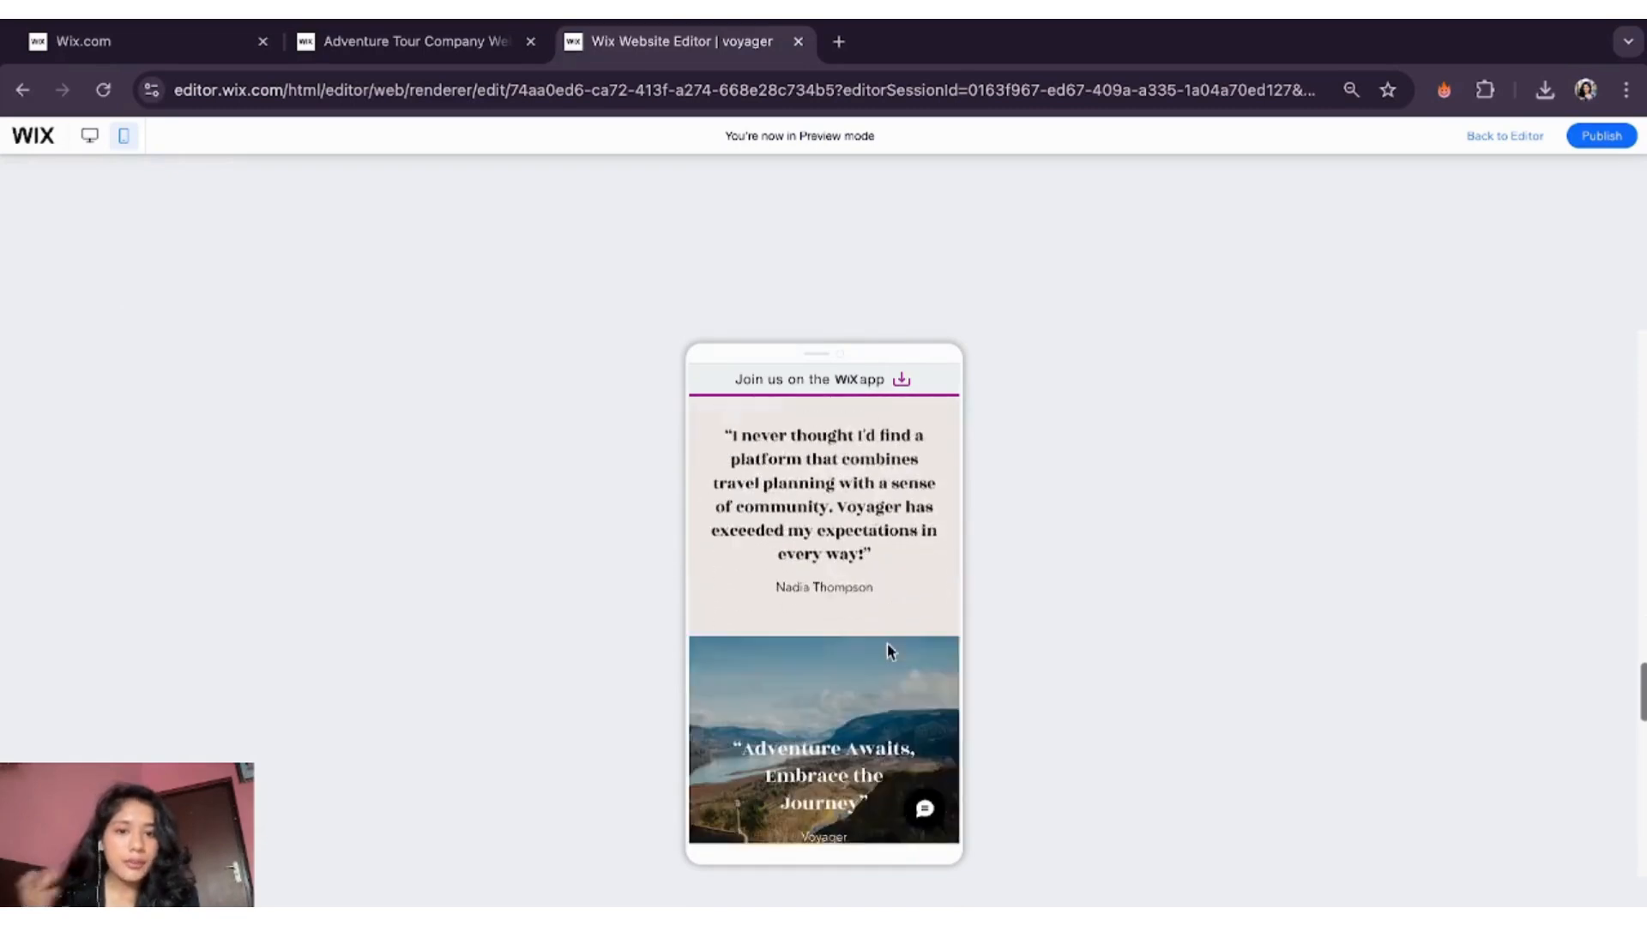
{"action": "scroll", "coordinate": [887, 651], "scroll_direction": "up", "scroll_amount": 20}
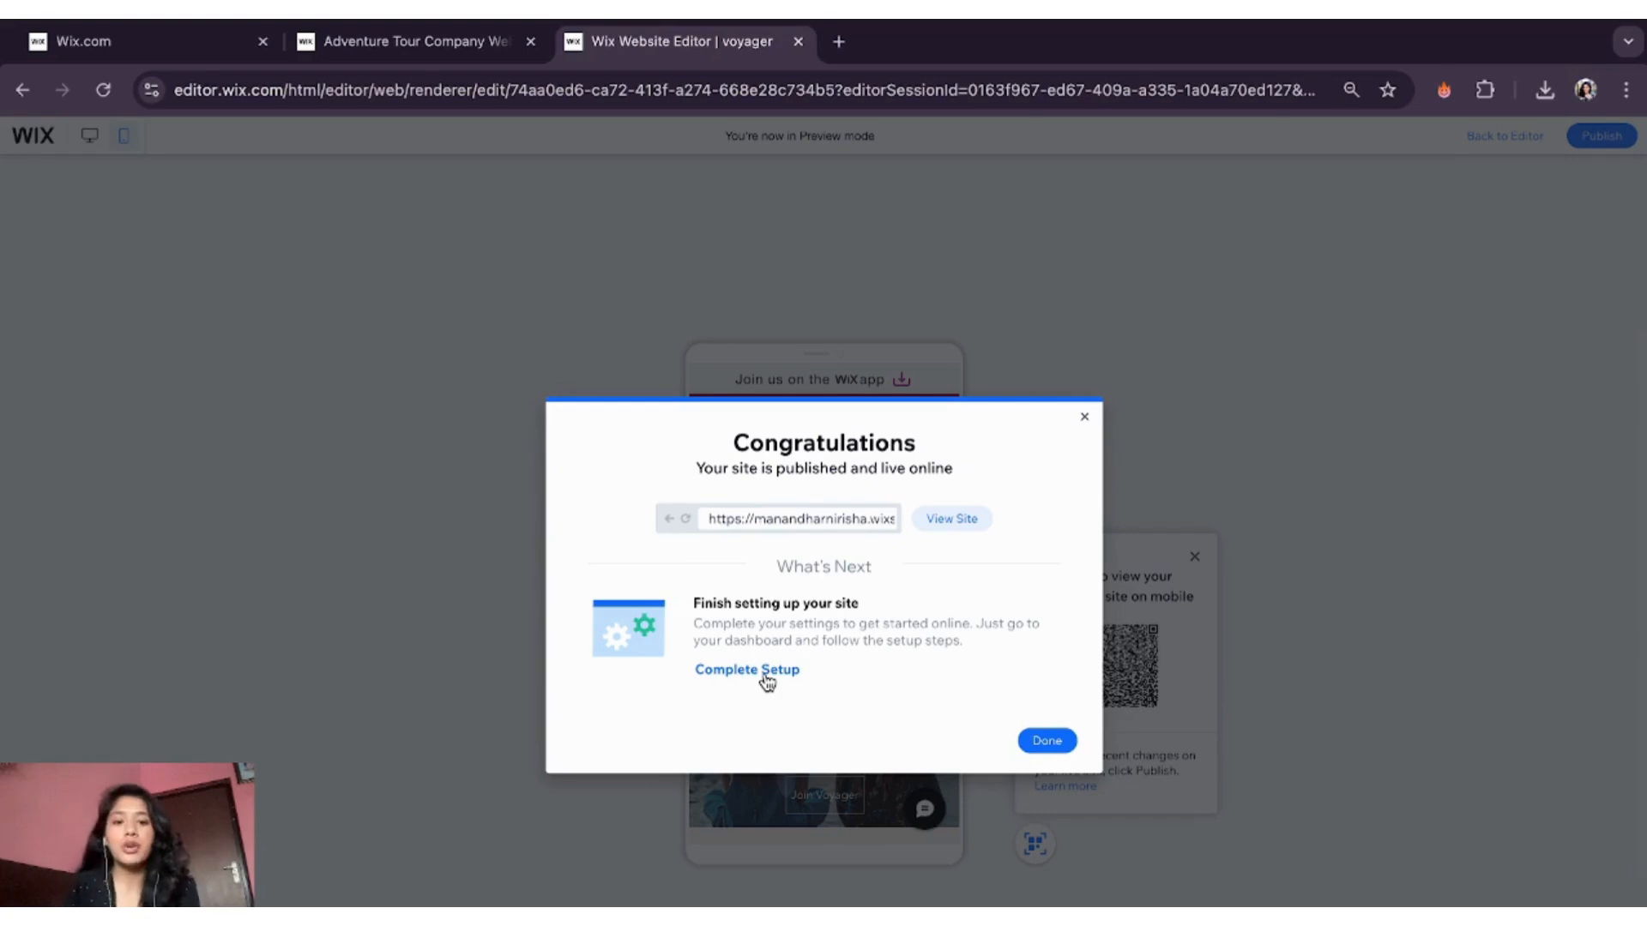
- Open the live Voyager site in a new tab, select its domain, and scroll through it
{"action": "left_click", "coordinate": [935, 520]}
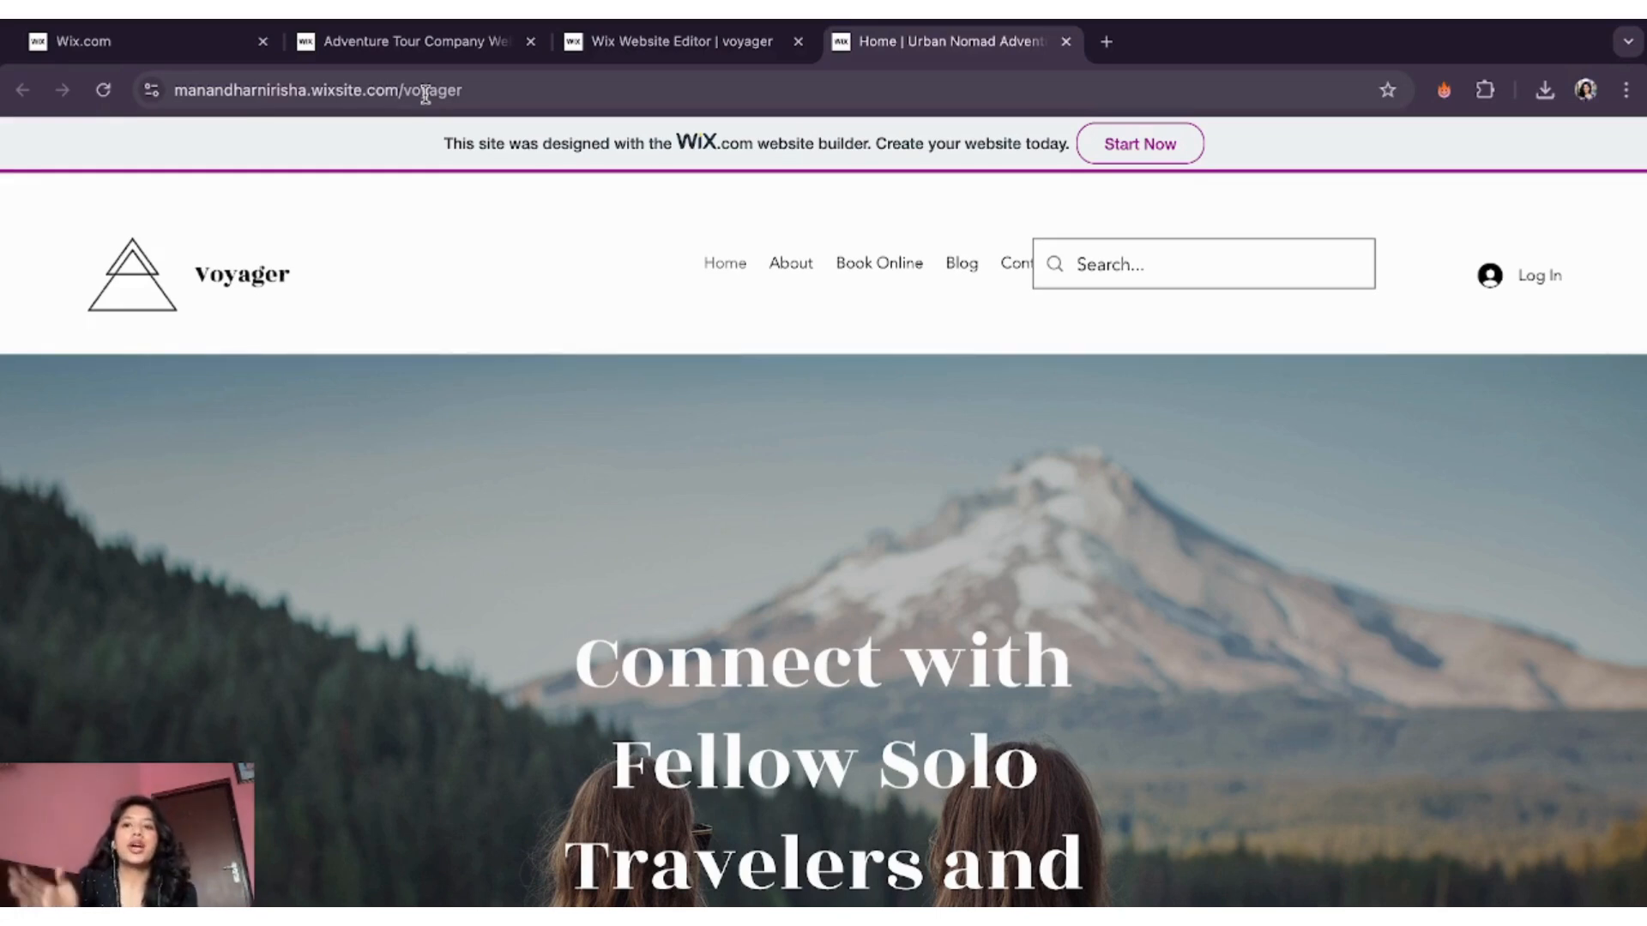
{"action": "left_click_drag", "start_coordinate": [398, 91], "coordinate": [135, 92]}
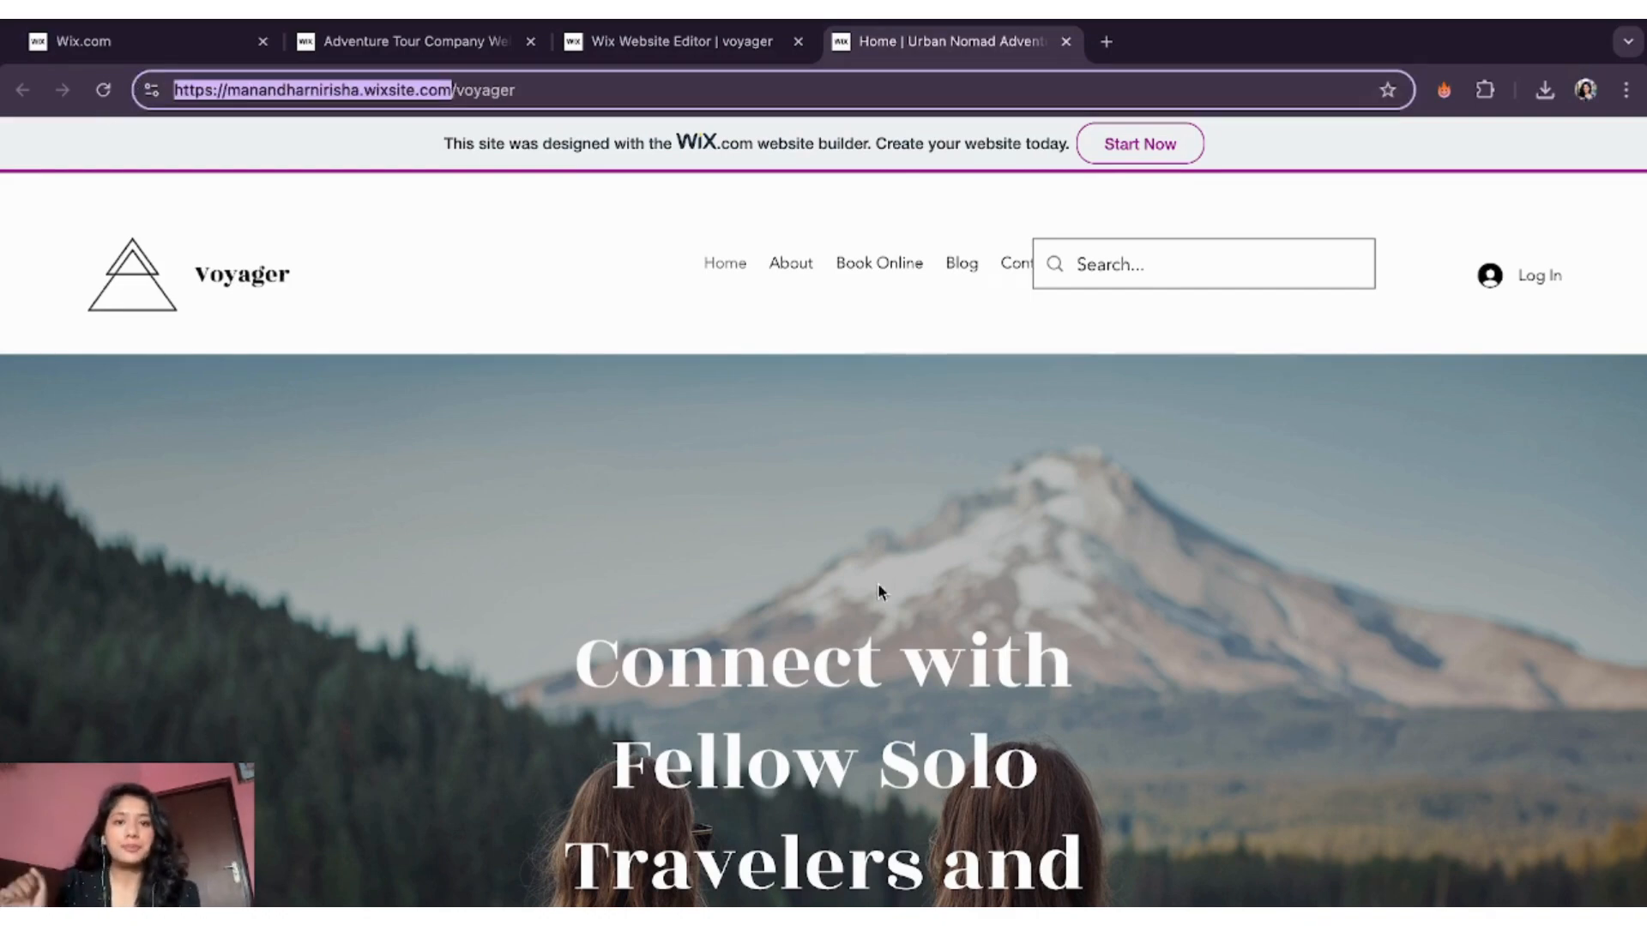
{"action": "scroll", "coordinate": [896, 694], "scroll_direction": "down", "scroll_amount": 10}
{"action": "scroll", "coordinate": [894, 691], "scroll_direction": "down", "scroll_amount": 10}
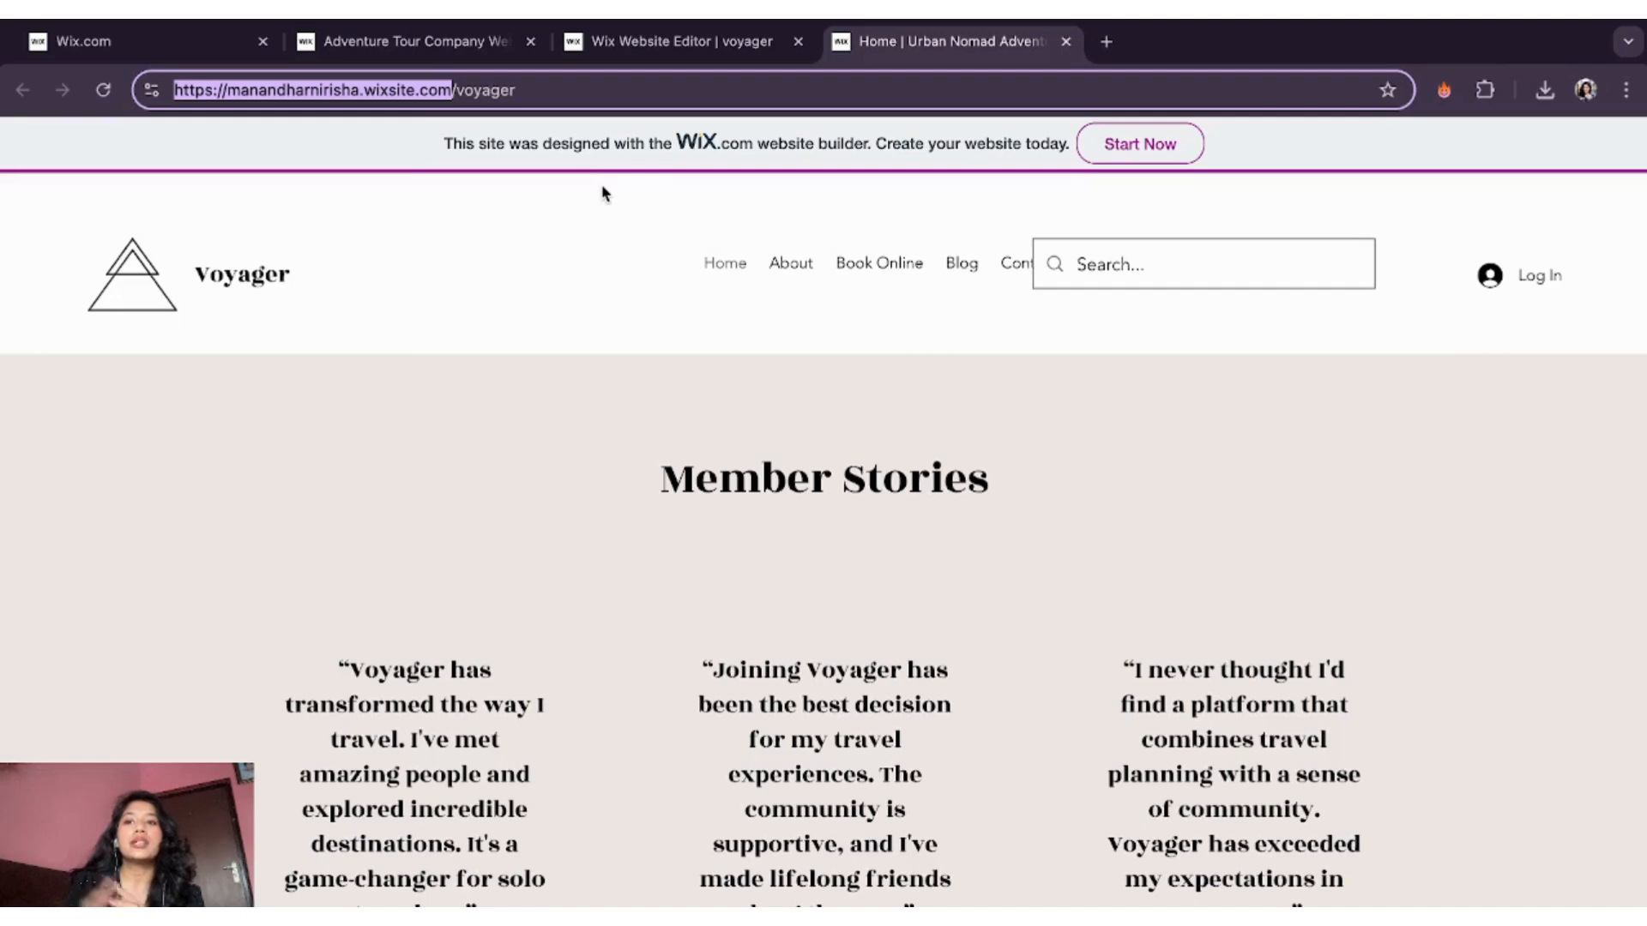
{"action": "left_click", "coordinate": [189, 43]}
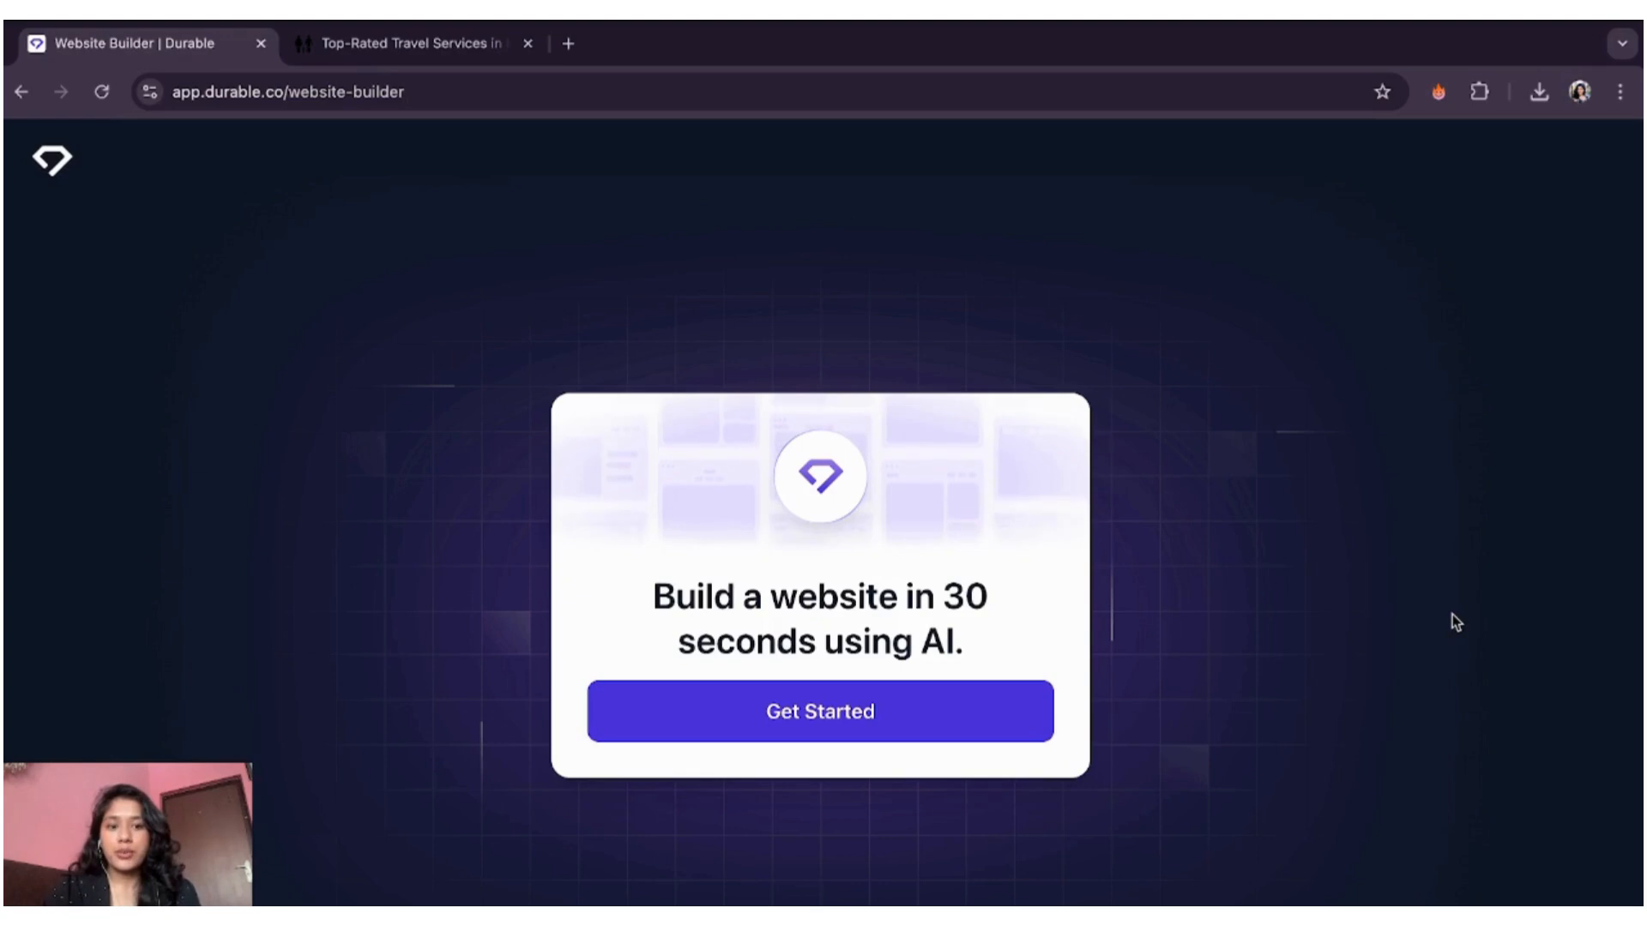
- Start building a new website in Durable's AI website builder with Get Started
{"action": "left_click", "coordinate": [978, 724]}
- Describe the business as a travel community for solo travellers planning trips around the globe
{"action": "left_click", "coordinate": [768, 624]}
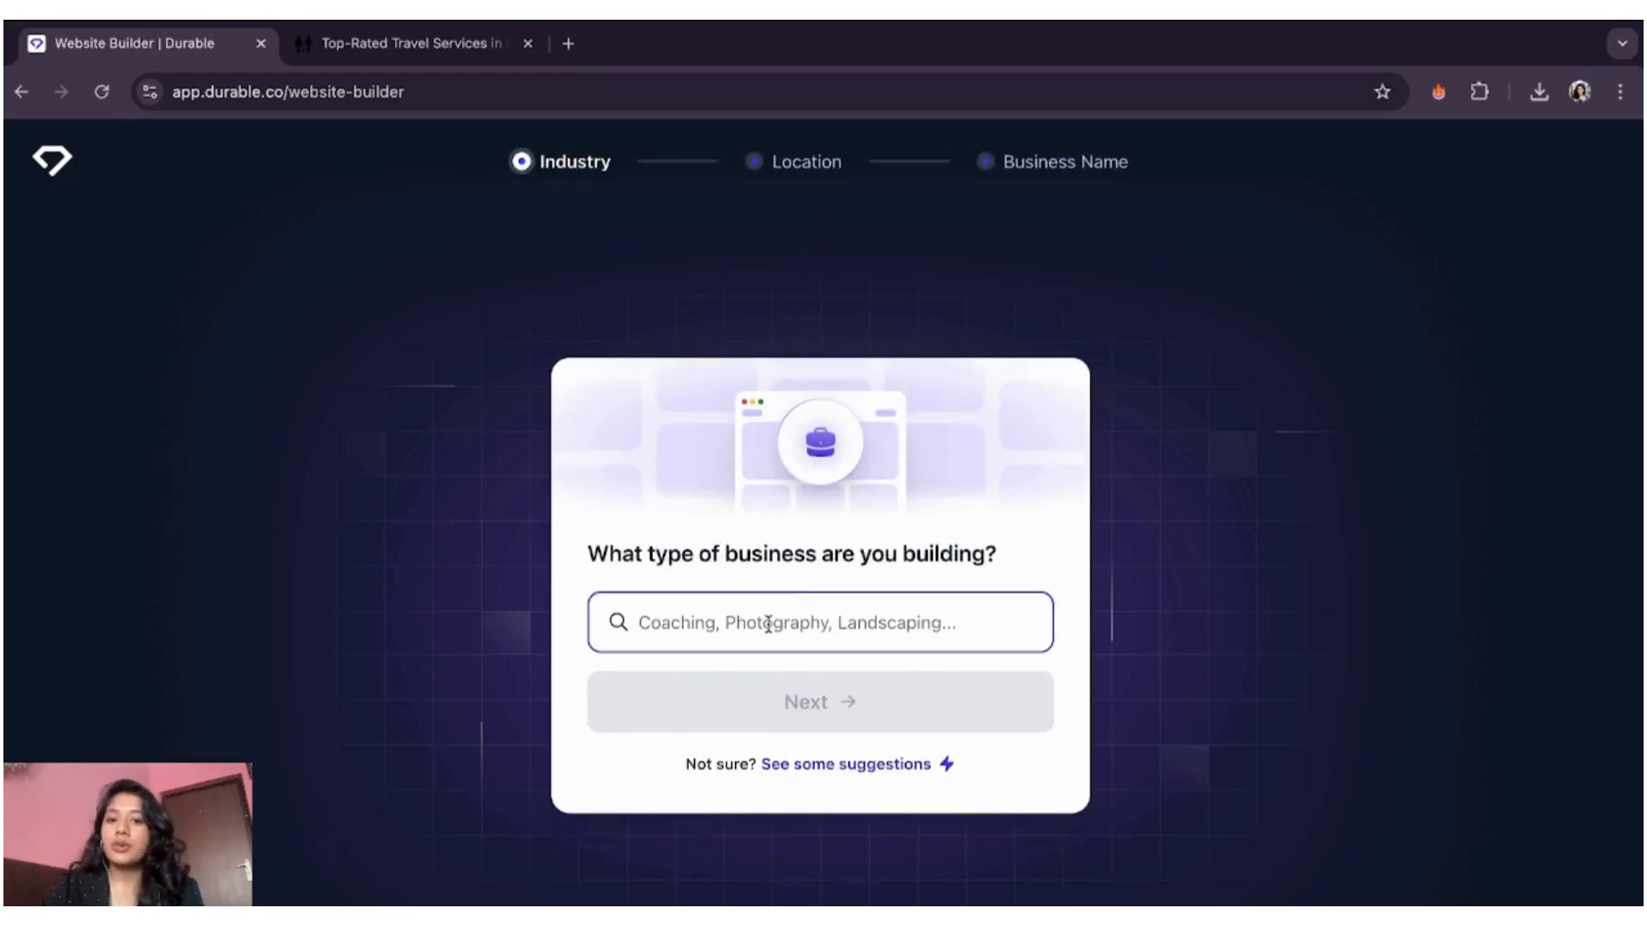
{"action": "left_click", "coordinate": [768, 624]}
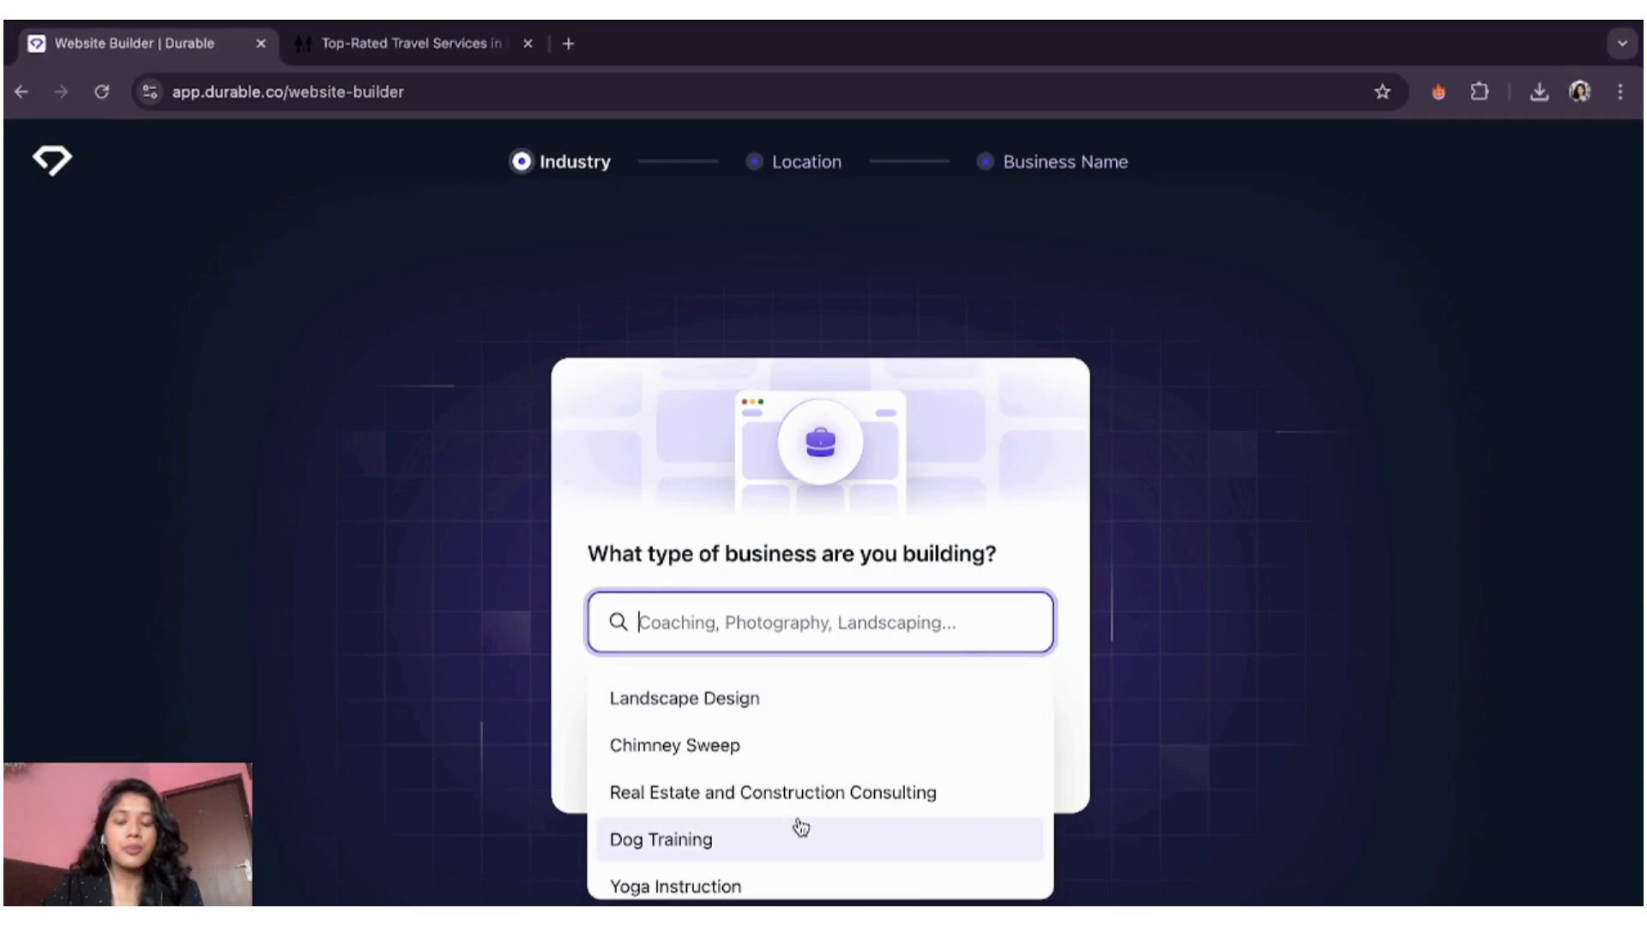
{"action": "scroll", "coordinate": [798, 827], "scroll_direction": "down", "scroll_amount": 2}
{"action": "scroll", "coordinate": [800, 825], "scroll_direction": "up", "scroll_amount": 2}
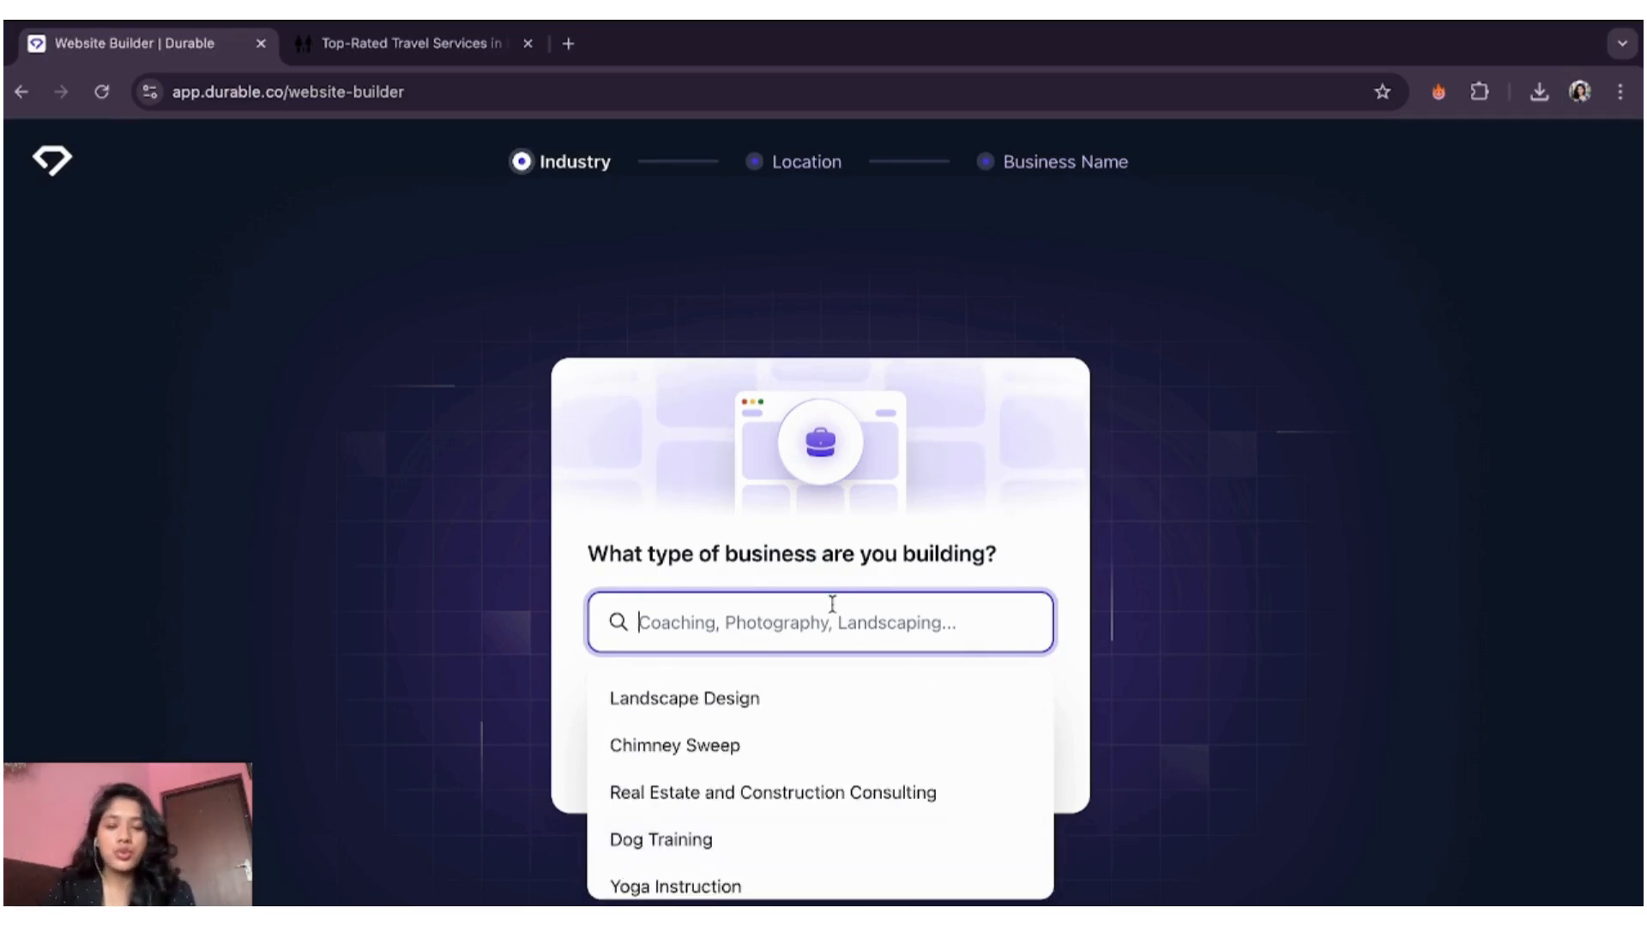
{"action": "left_click", "coordinate": [808, 626]}
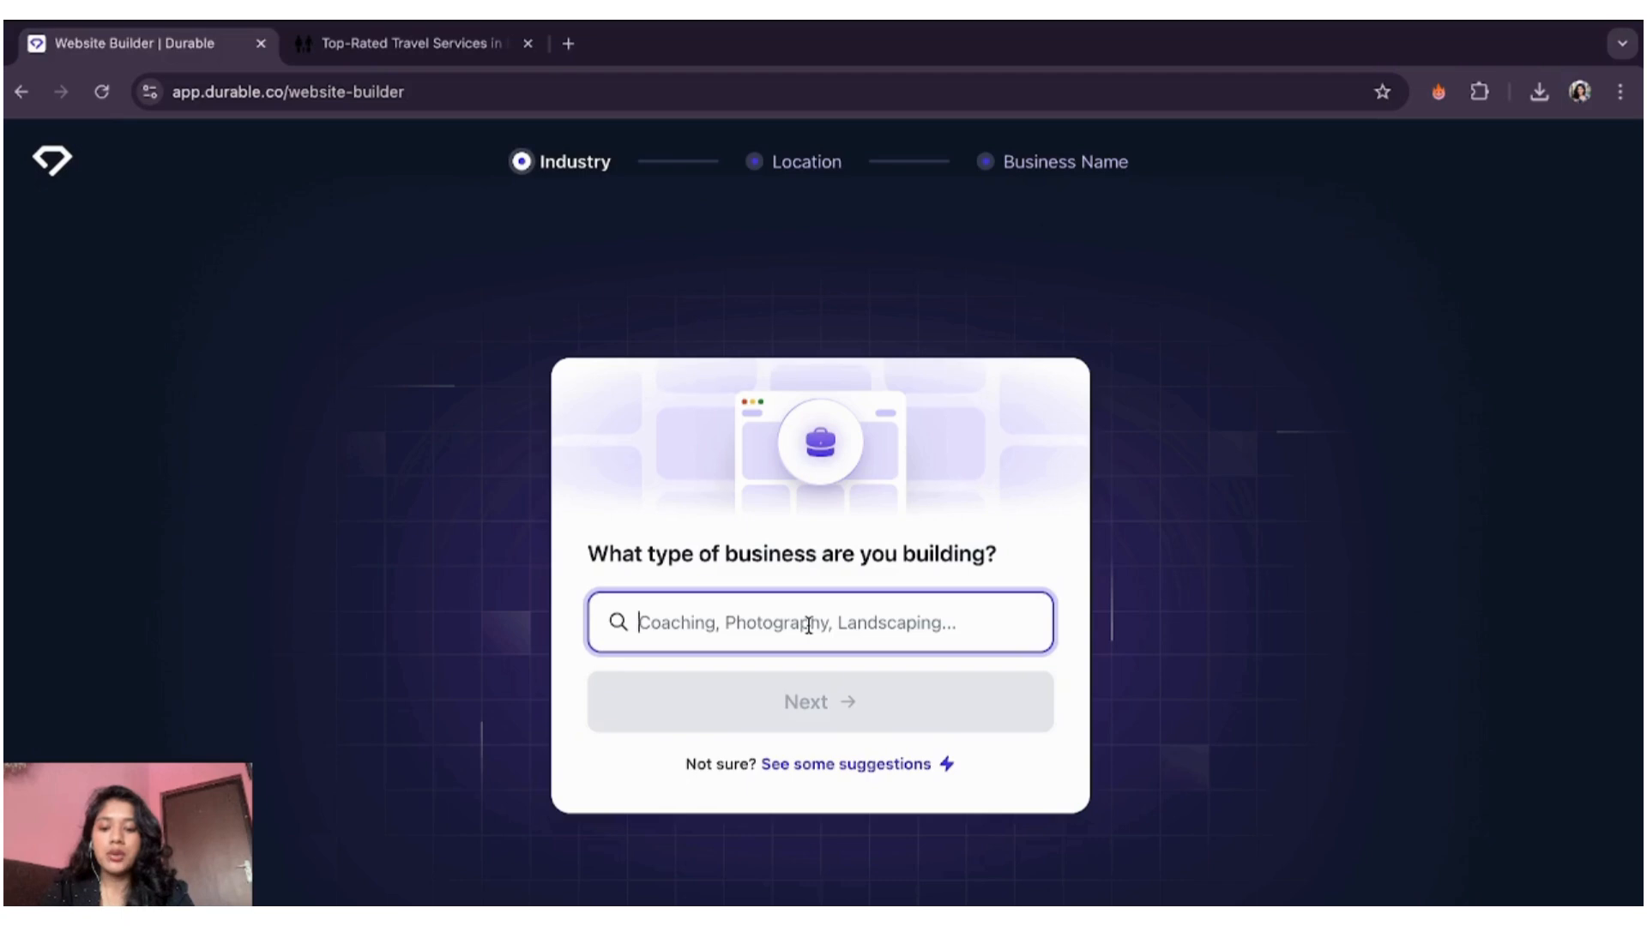
{"action": "type", "text": "Trave"}
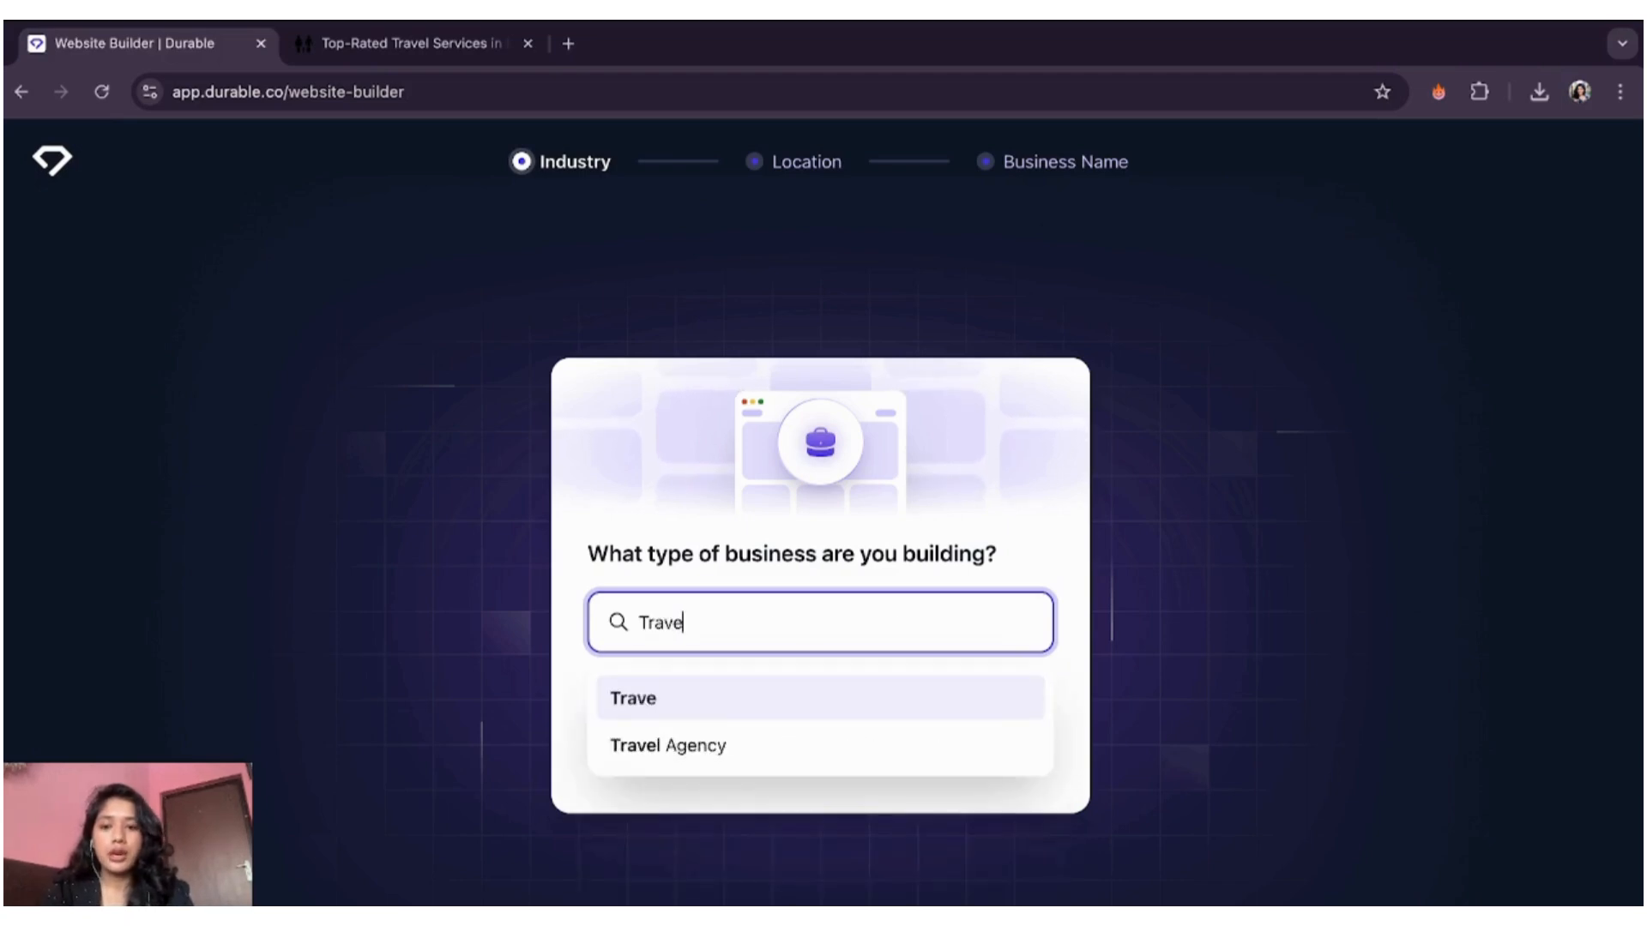
{"action": "type", "text": "l commun"}
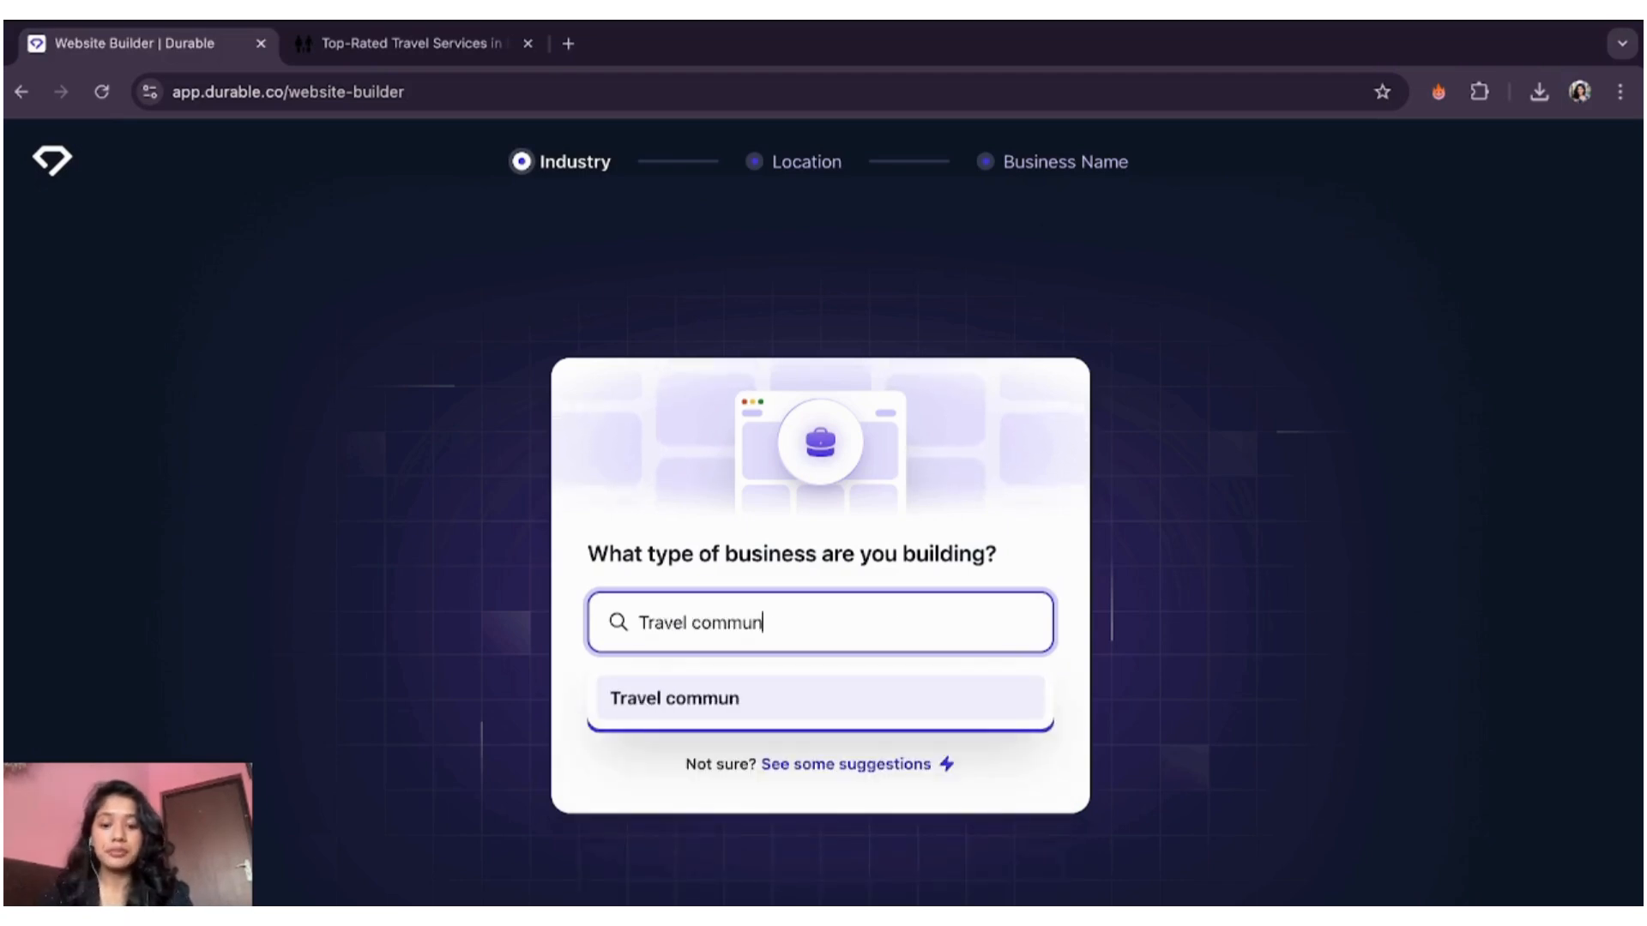
{"action": "type", "text": "ity wher"}
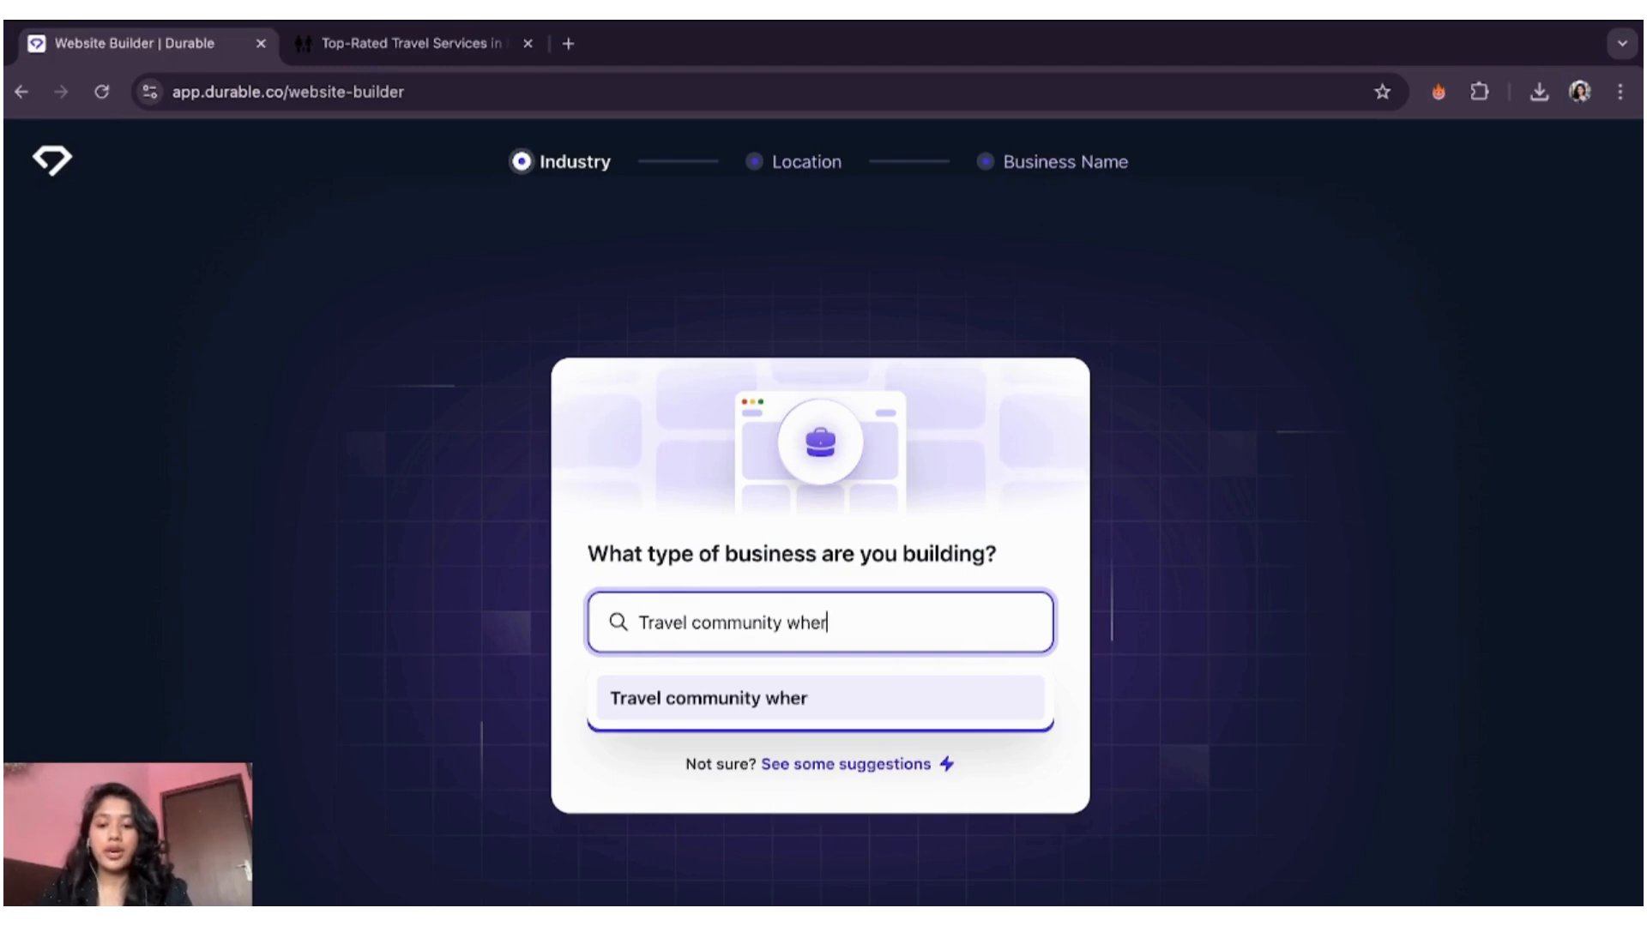
{"action": "type", "text": "e travellers "}
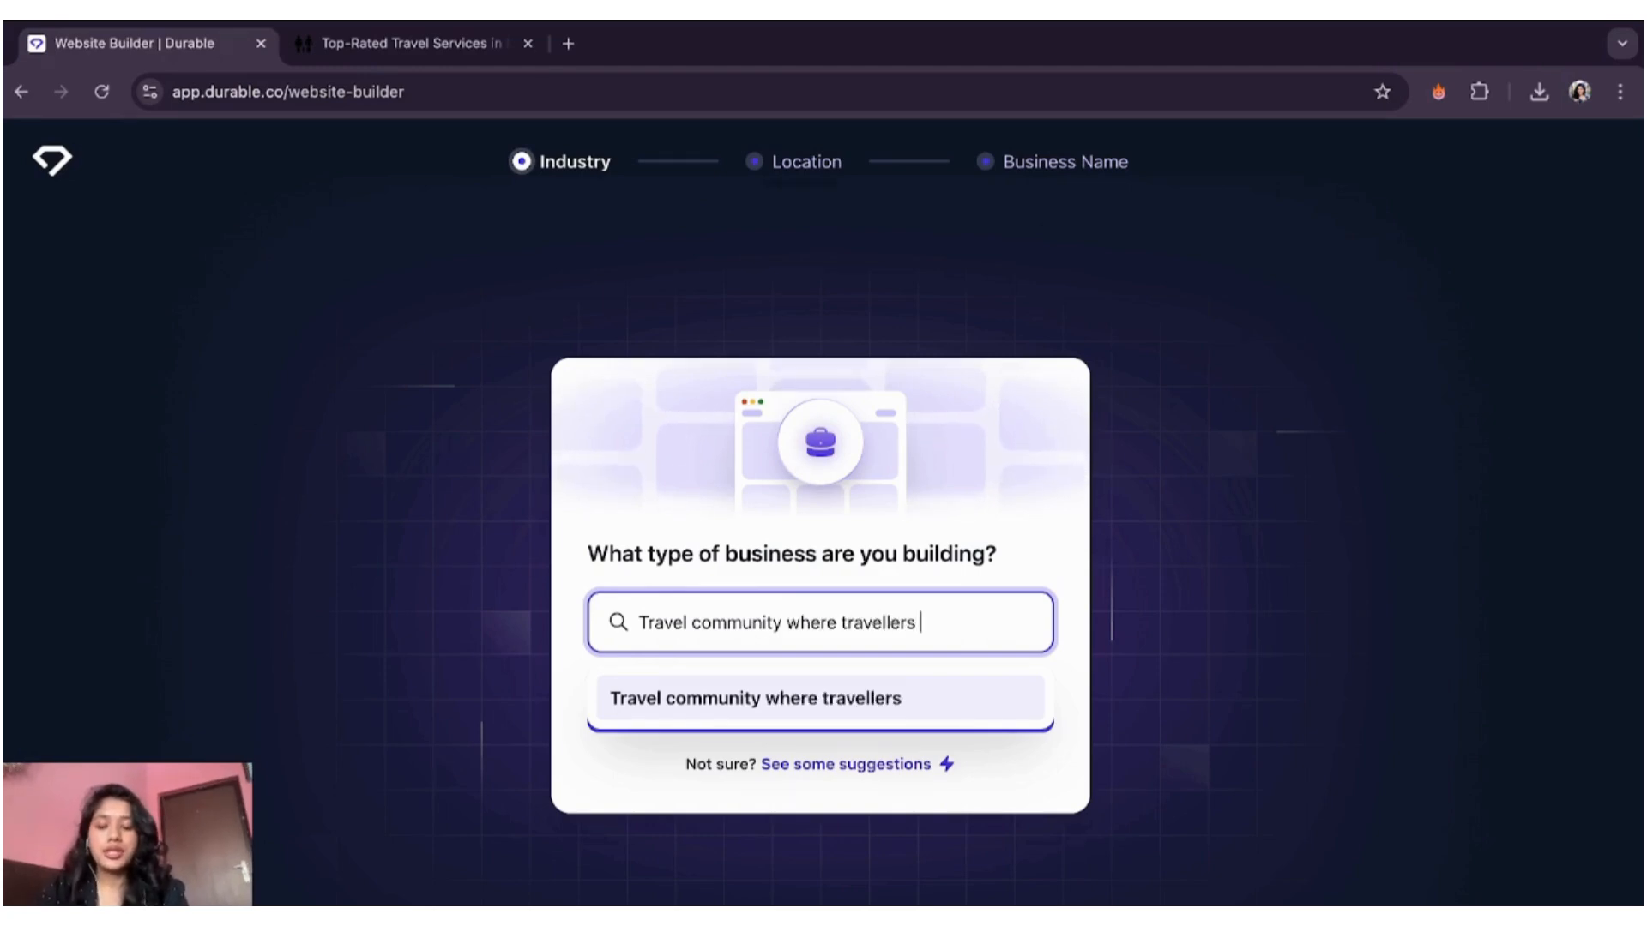
{"action": "type", "text": "can "}
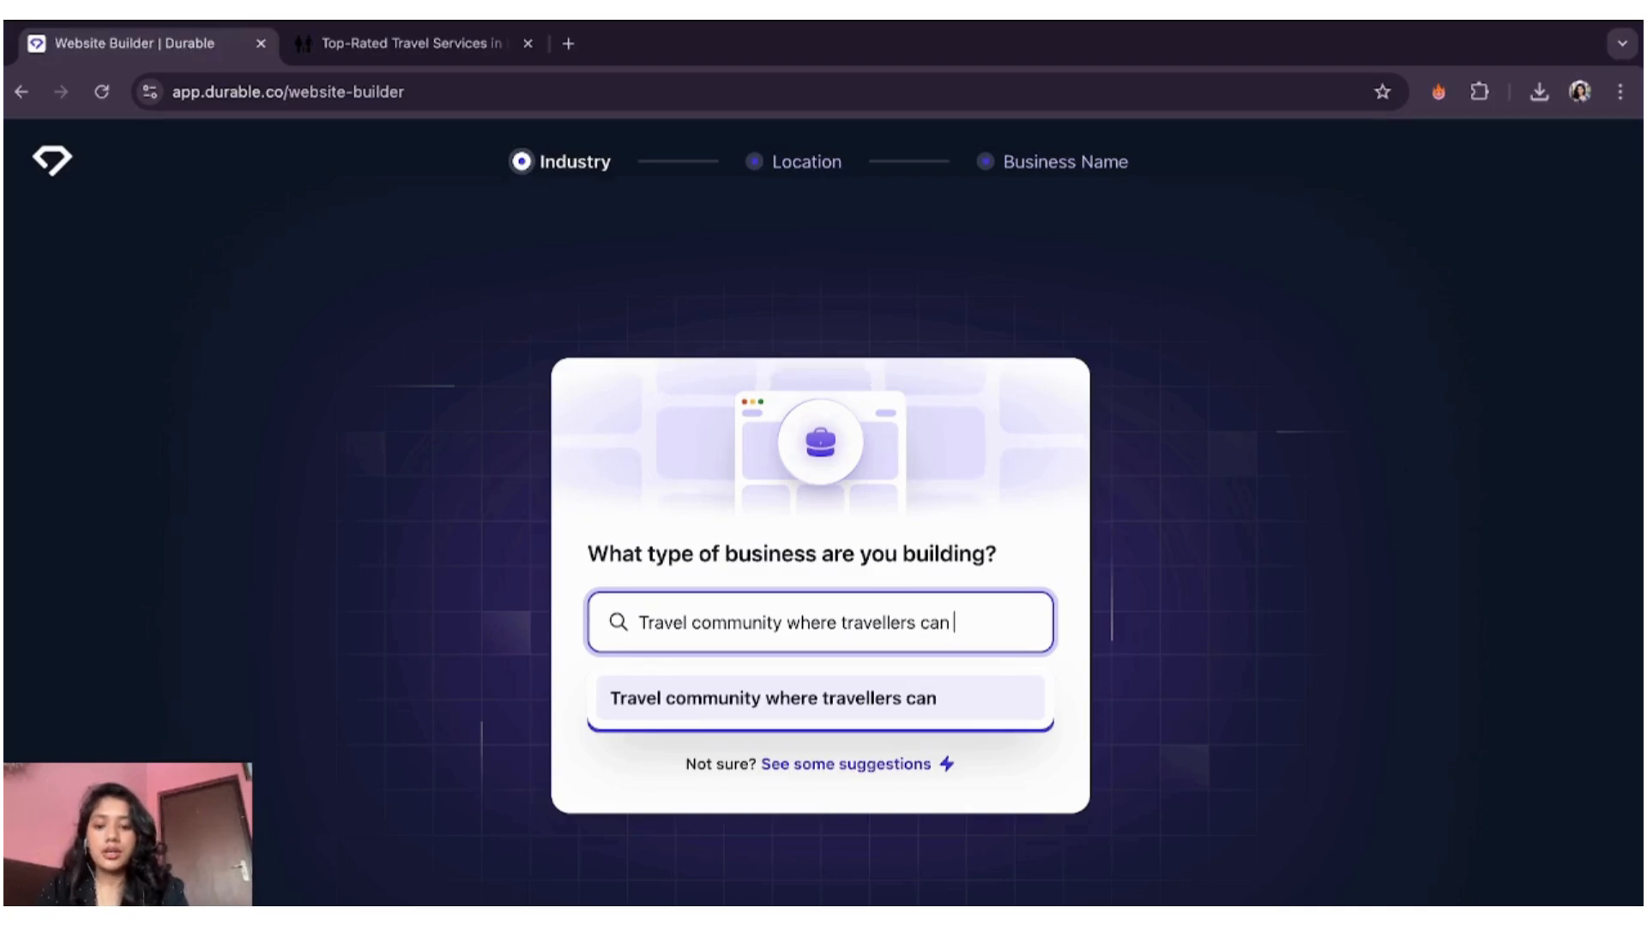
{"action": "type", "text": "plan tr"}
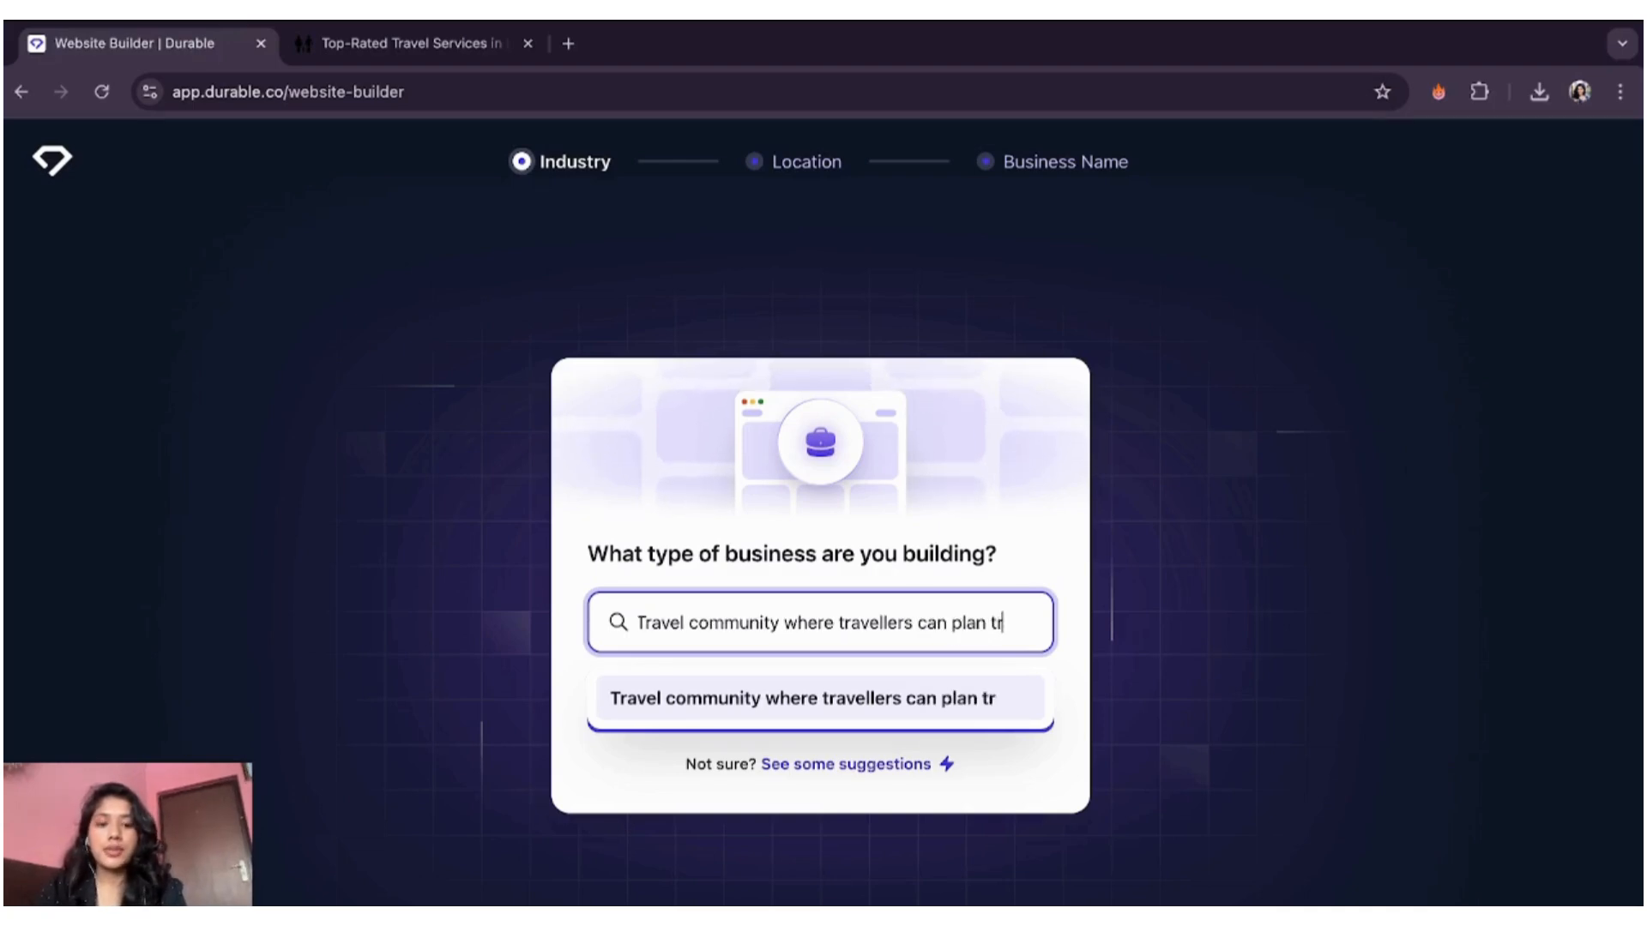
{"action": "type", "text": "ips with"}
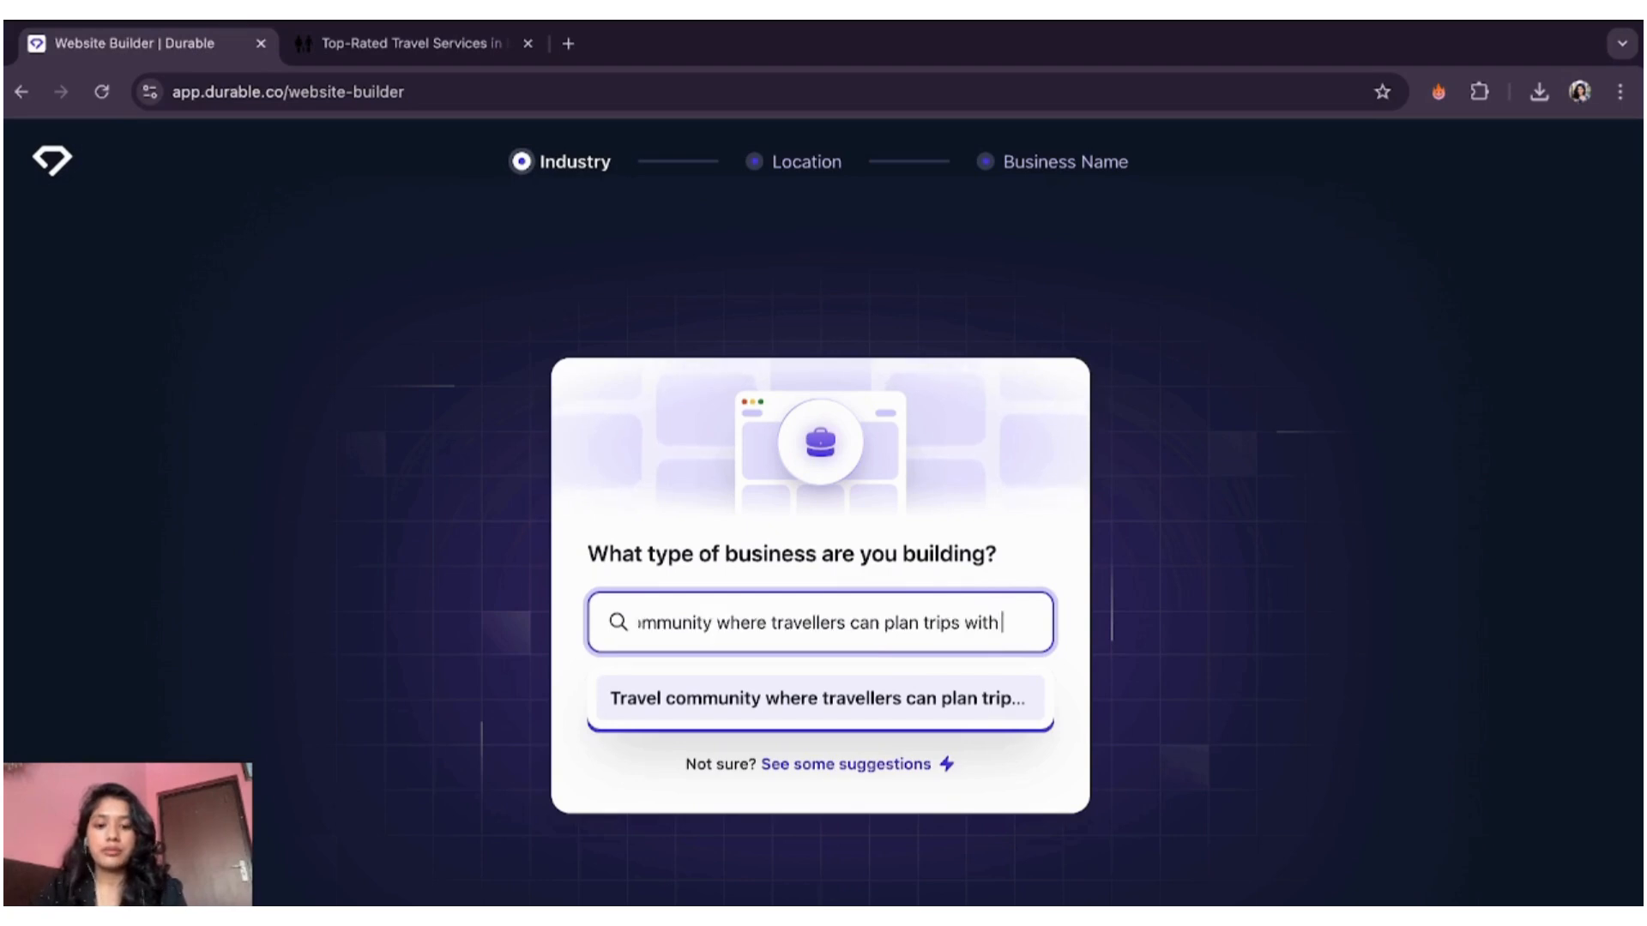
{"action": "type", "text": " other solo travellers"}
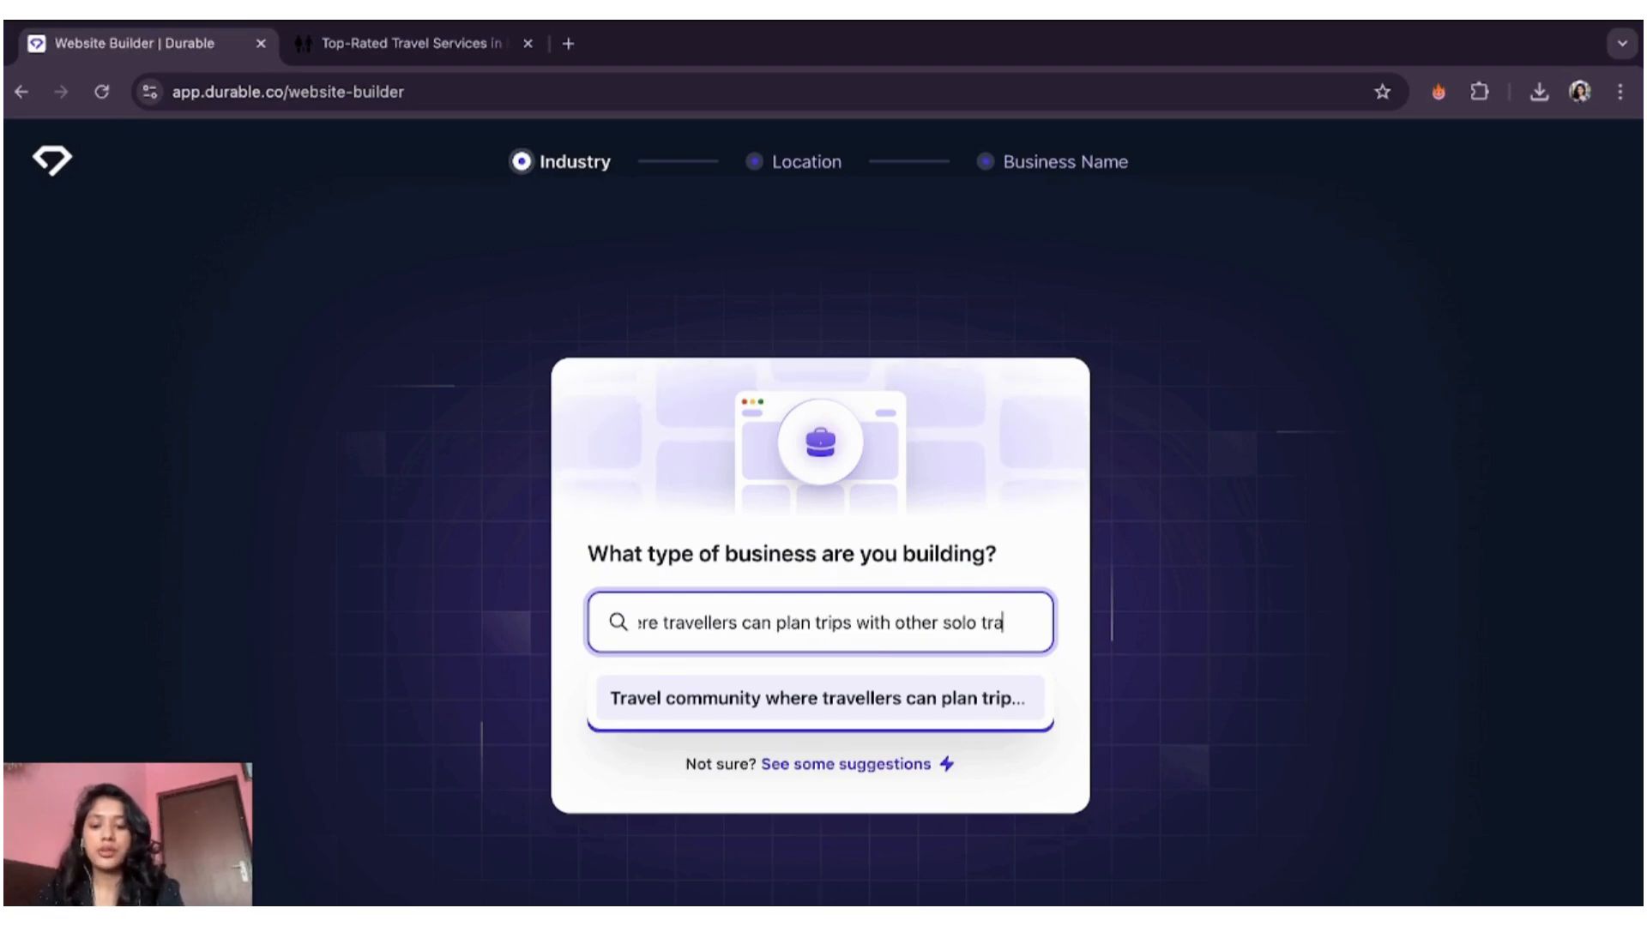
{"action": "type", "text": "aro"}
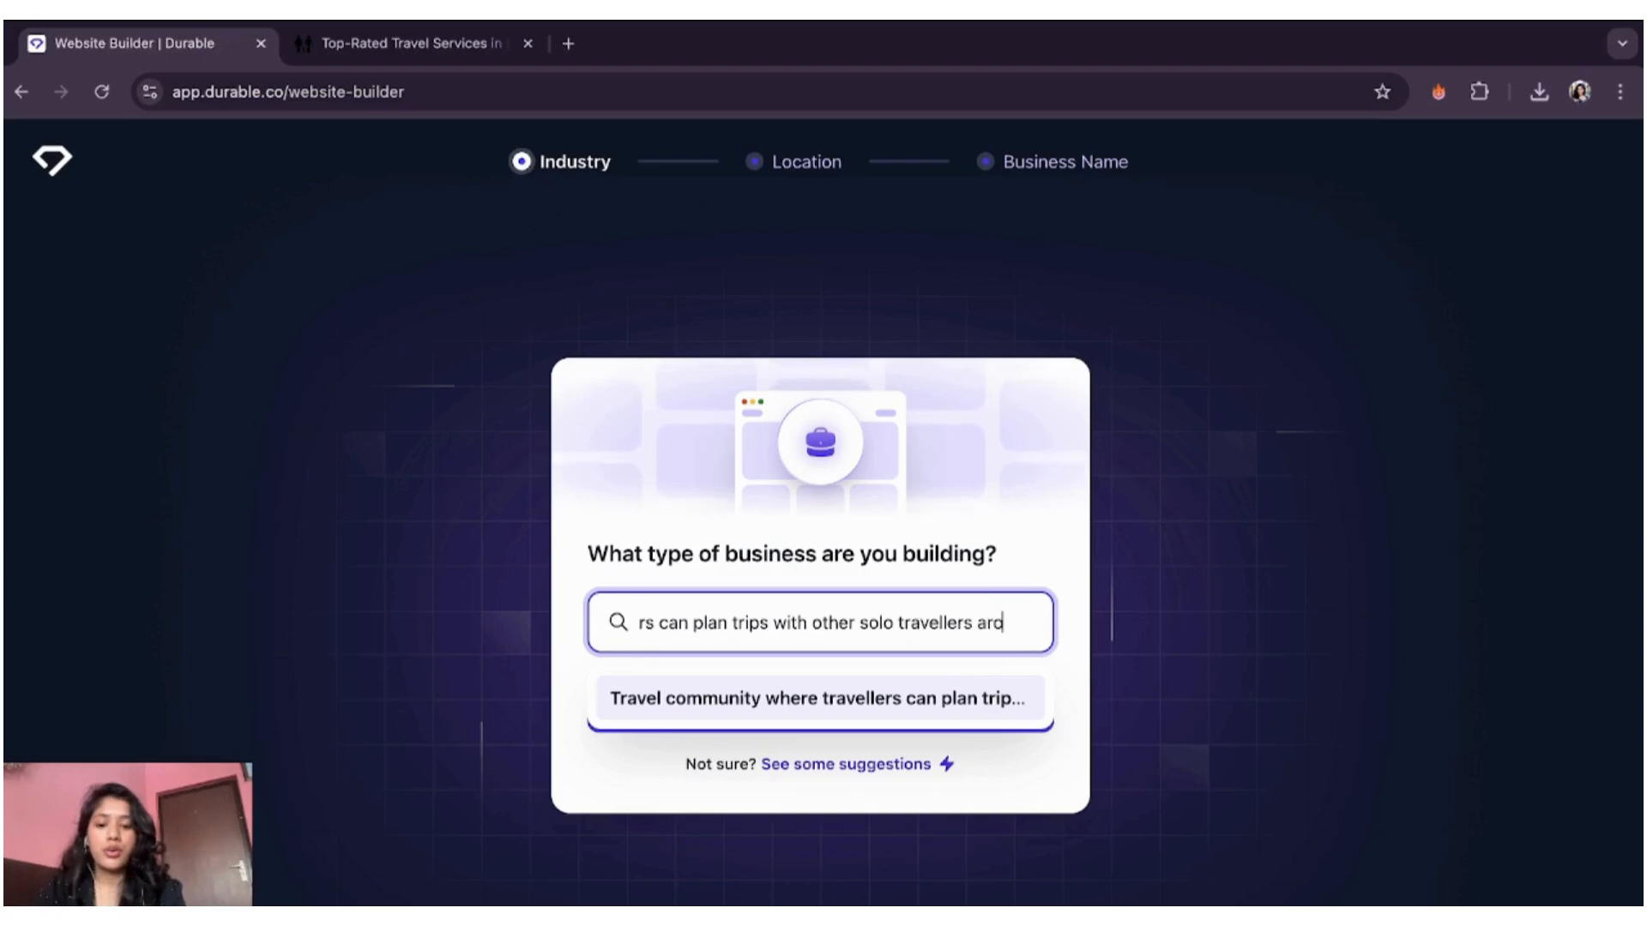
{"action": "type", "text": "und the globe"}
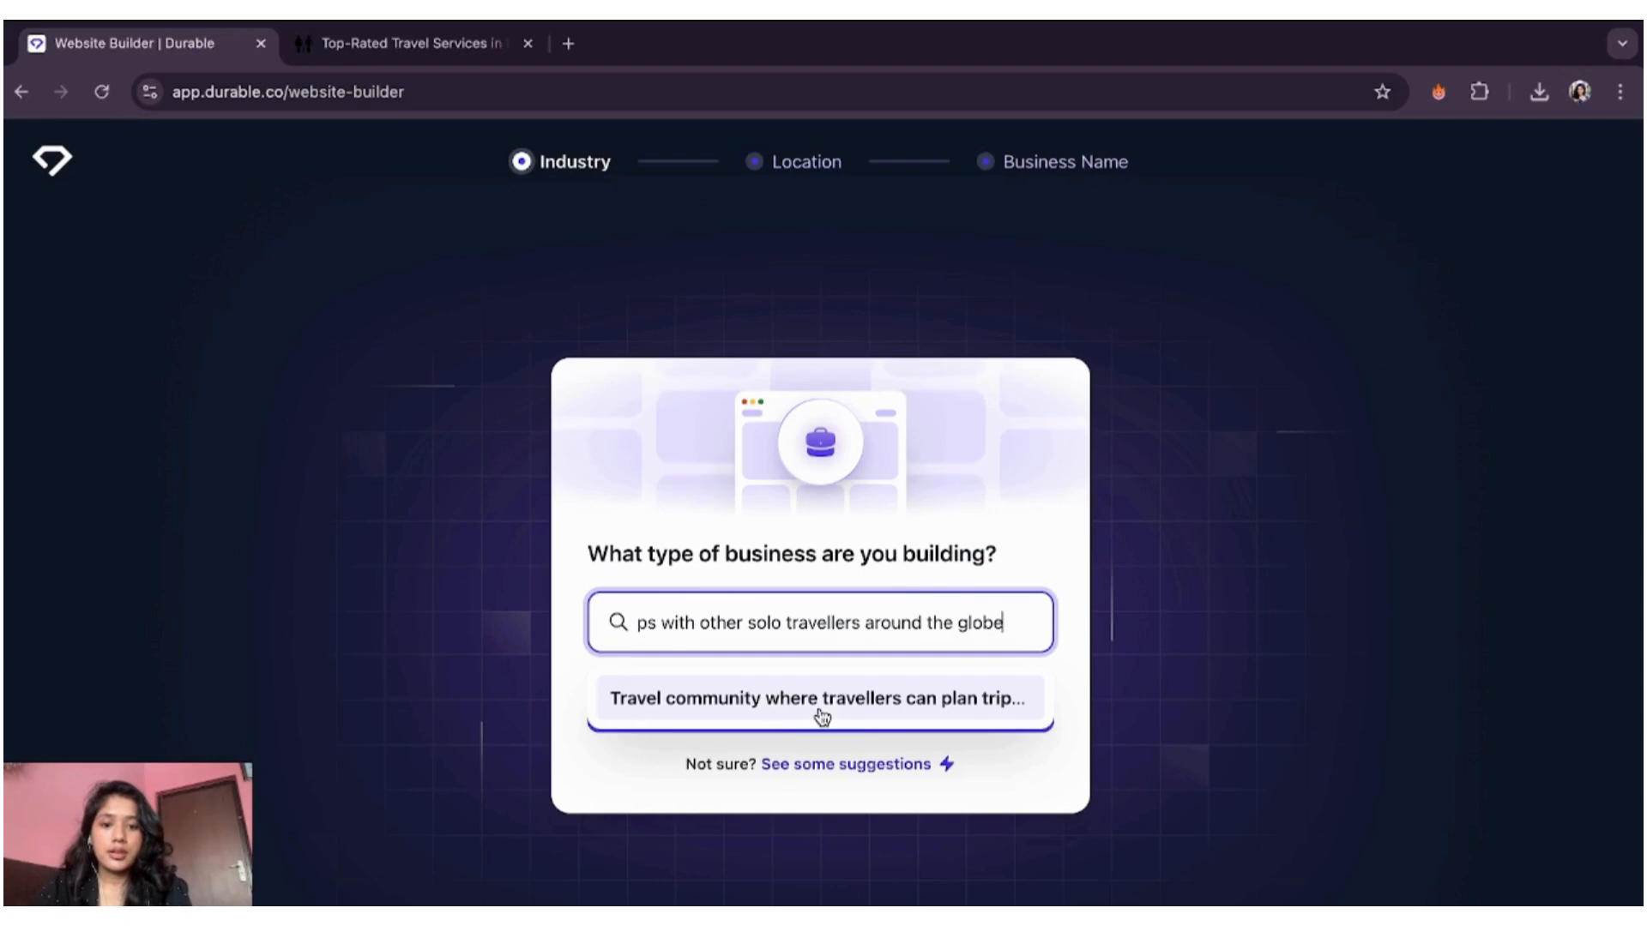
{"action": "key", "text": "Return"}
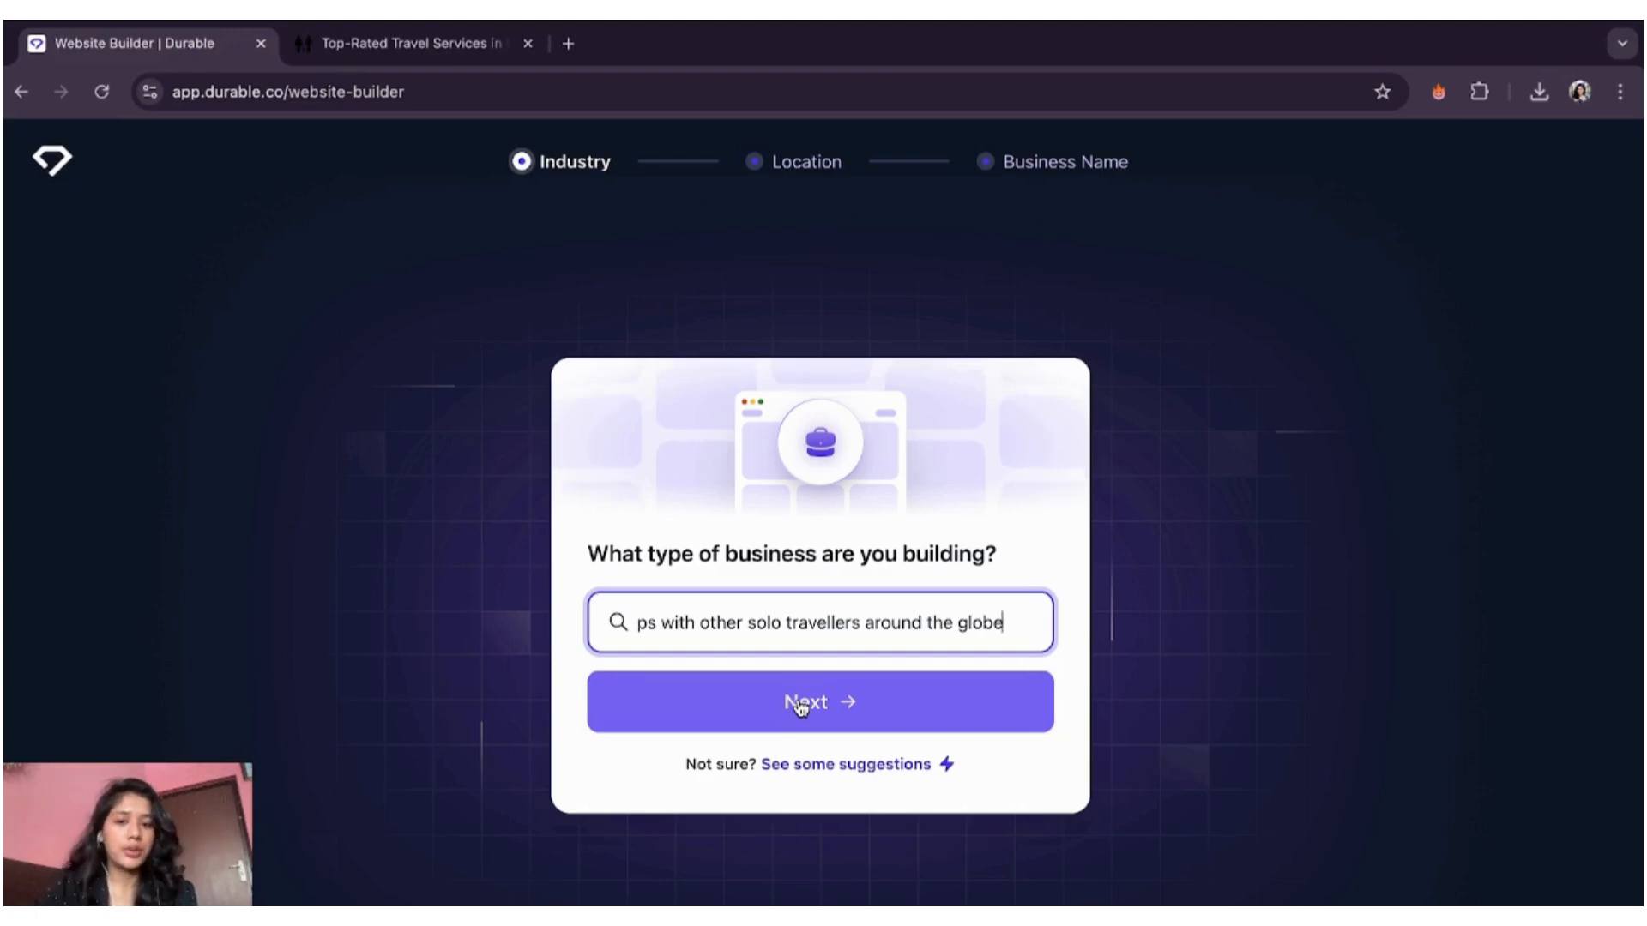
- Set the business location to Ireland and start entering the business name Voyager
{"action": "left_click", "coordinate": [800, 705]}
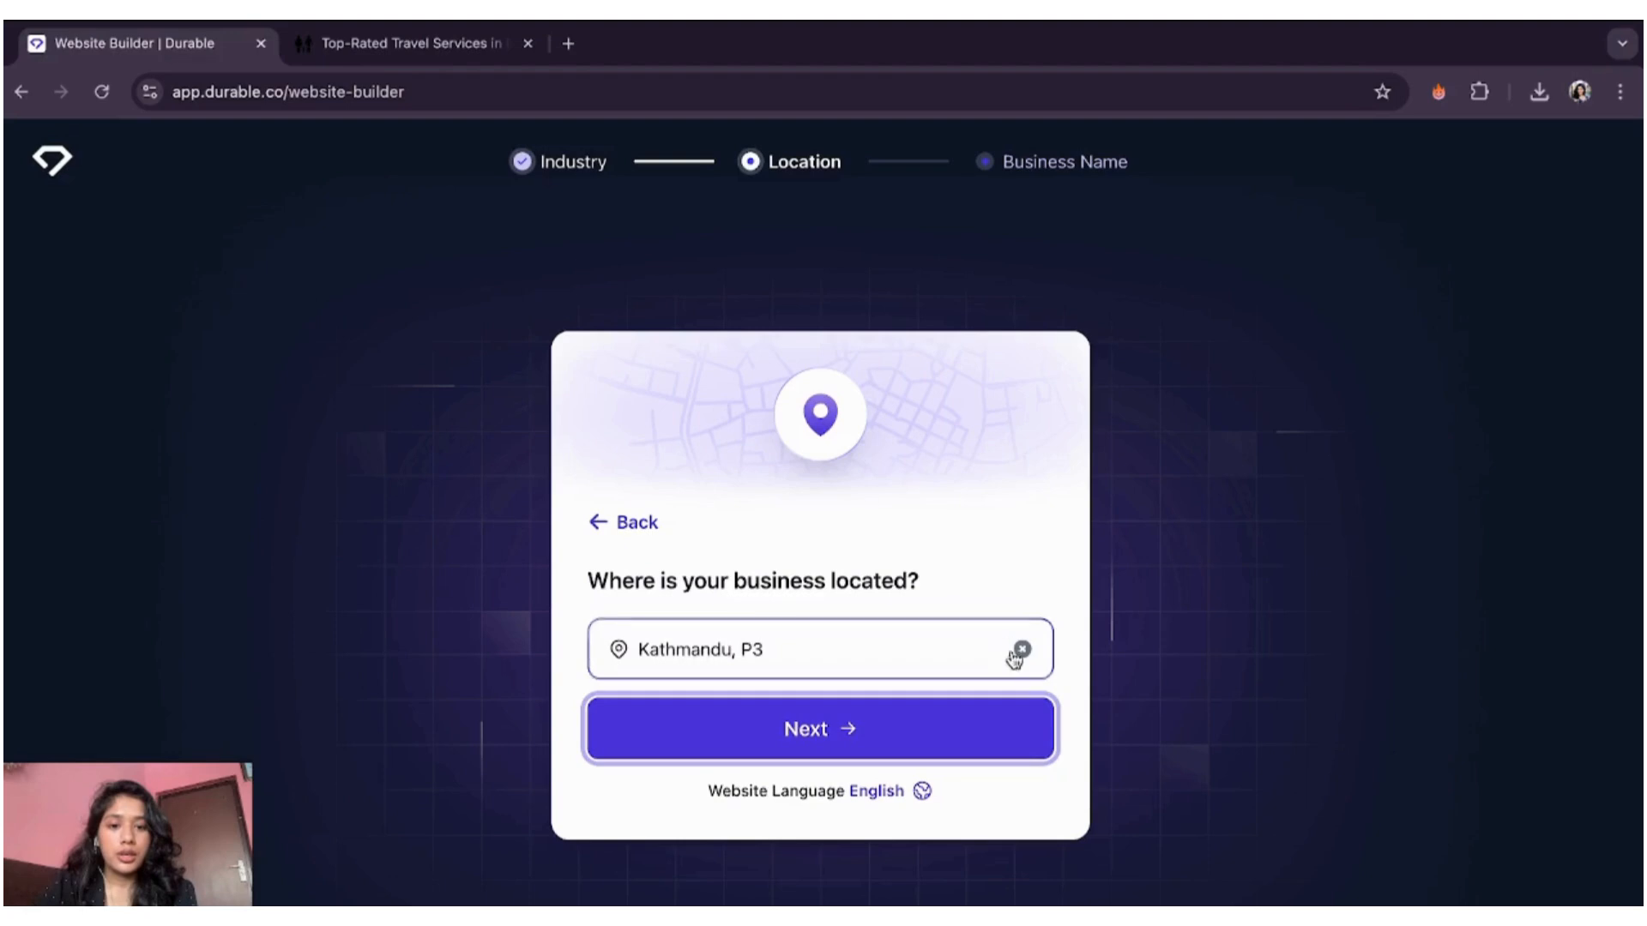
{"action": "left_click", "coordinate": [1020, 650]}
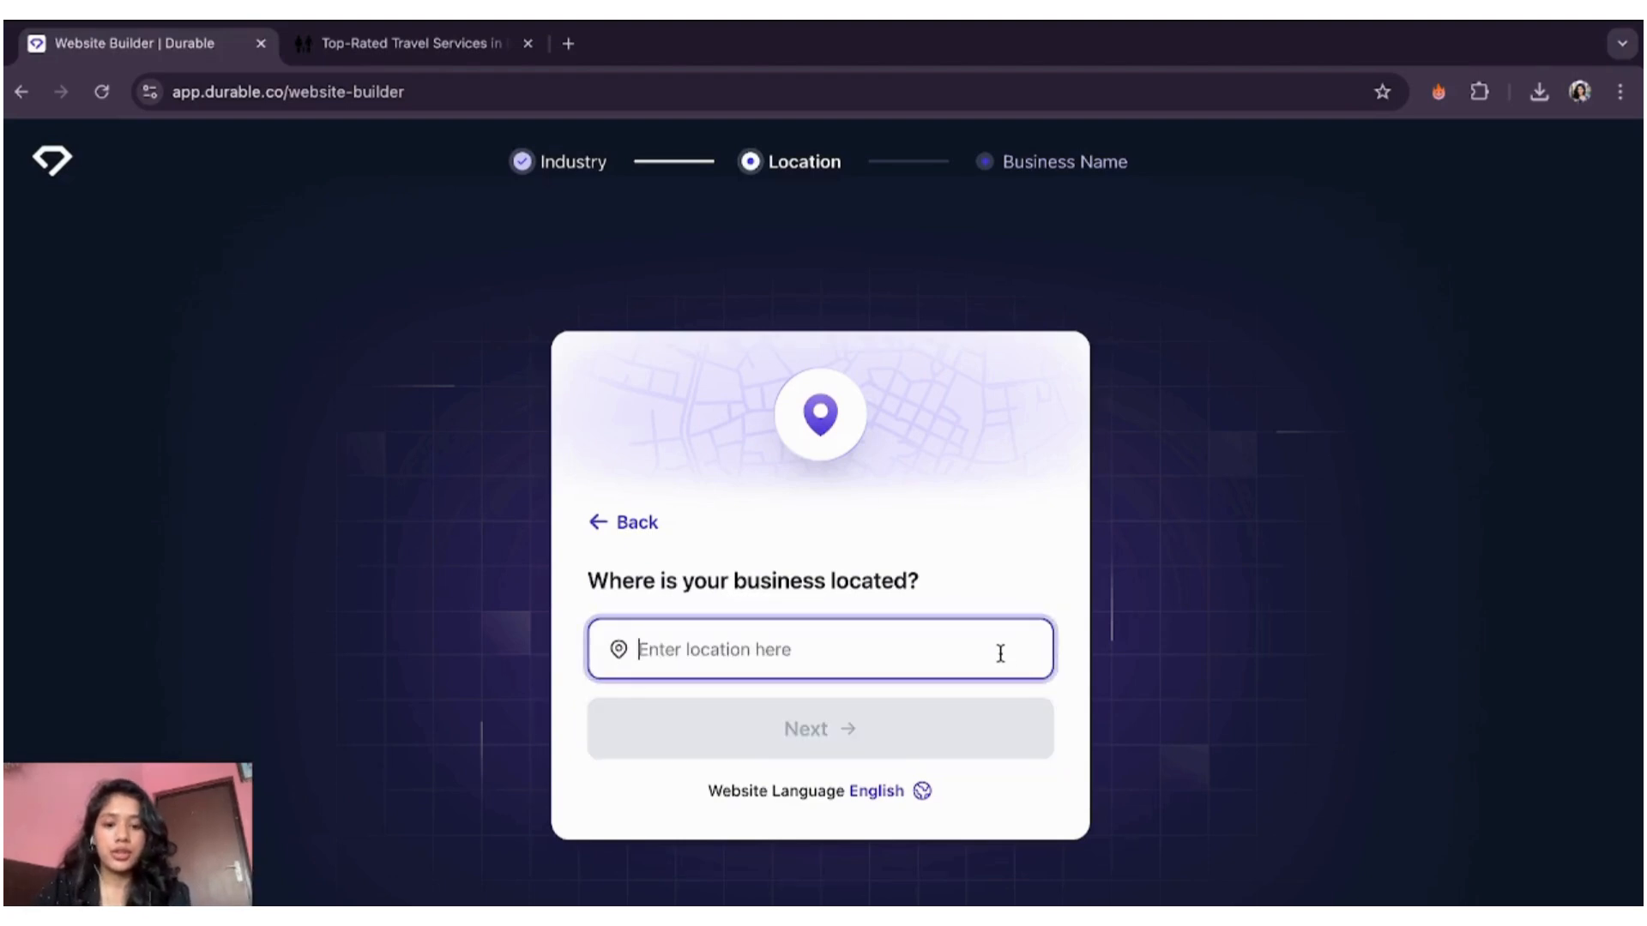
{"action": "type", "text": "irelan"}
{"action": "left_click", "coordinate": [935, 727]}
{"action": "left_click", "coordinate": [898, 727]}
{"action": "left_click", "coordinate": [838, 654]}
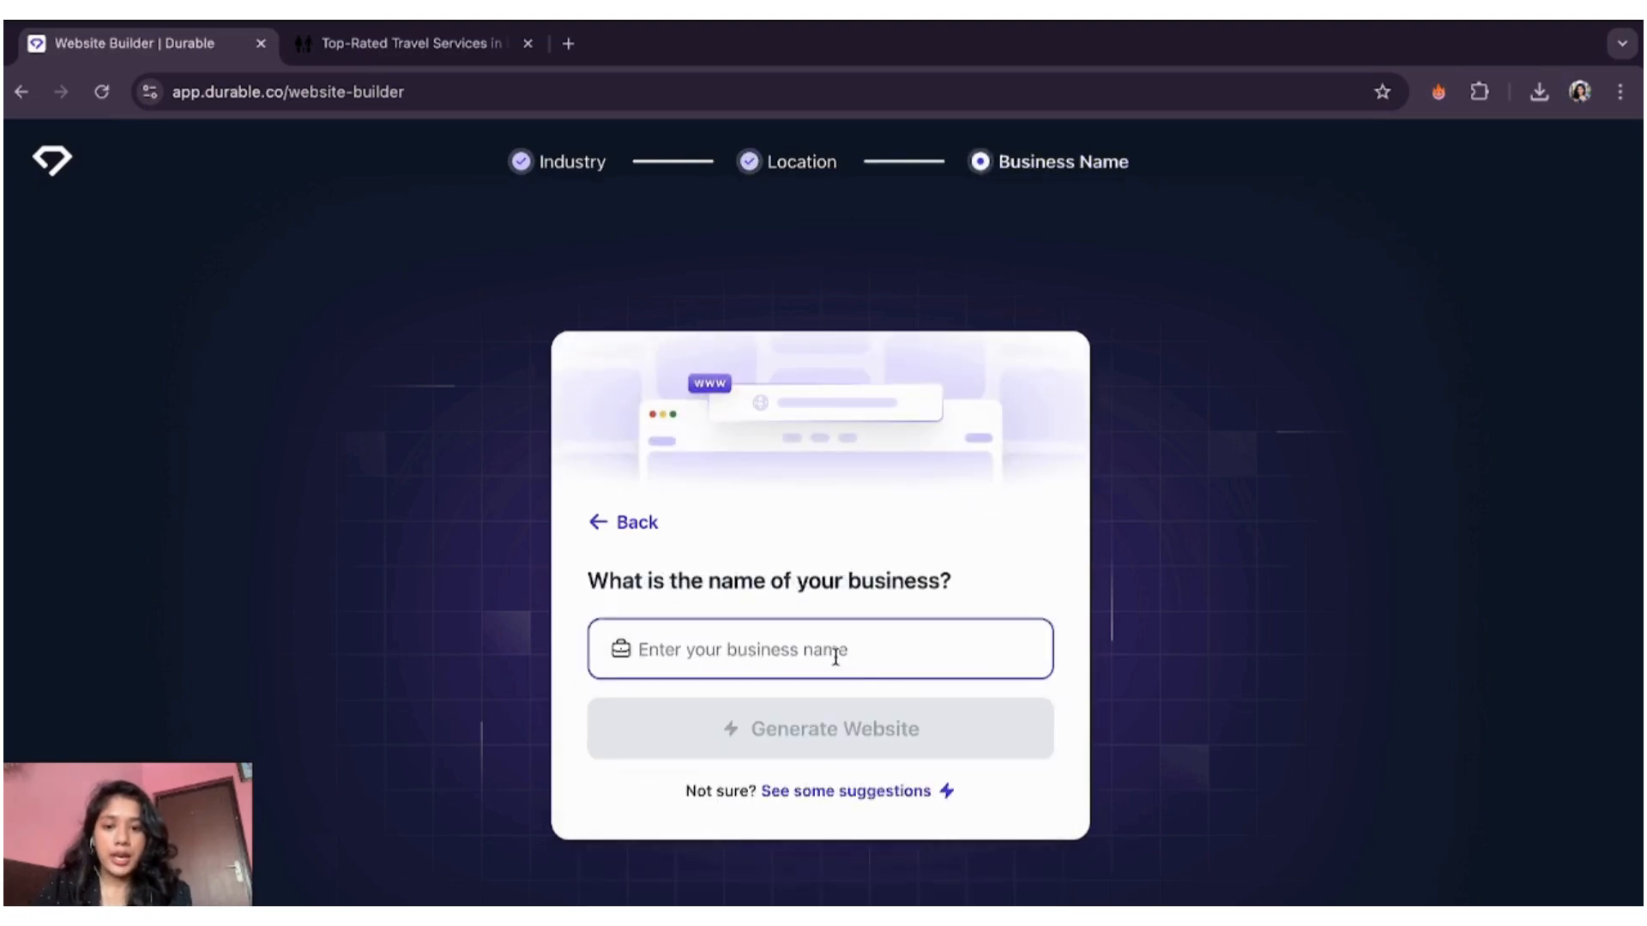
{"action": "type", "text": "Voyager"}
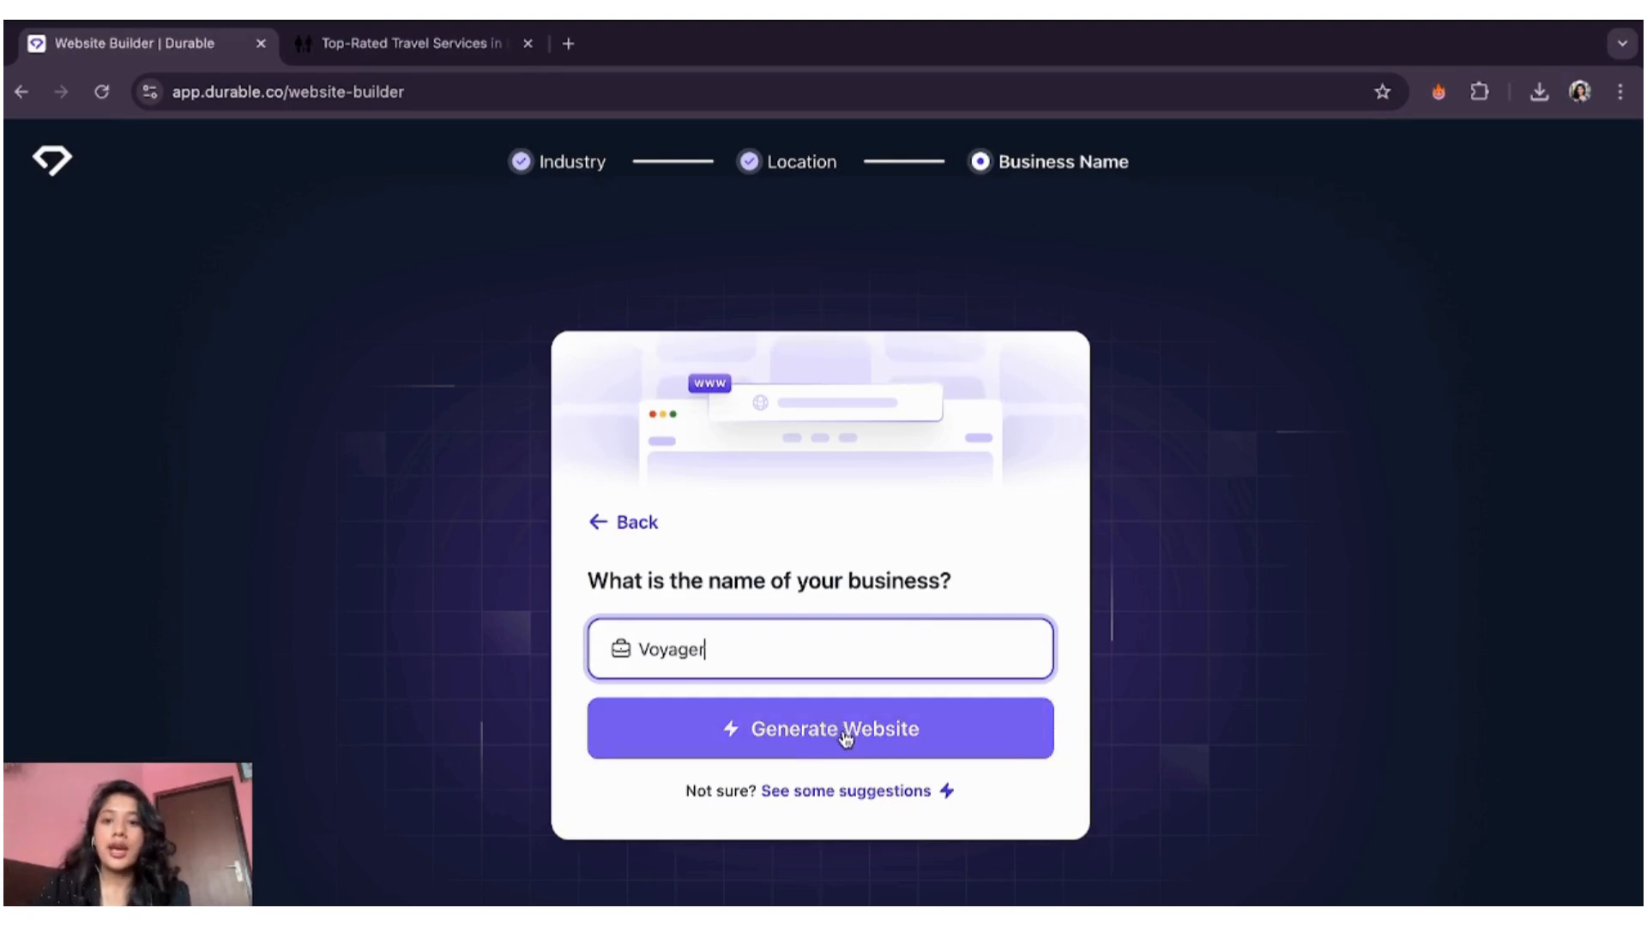
- Generate the website and scroll through its Meet Other Solo Travellers home page sections
{"action": "left_click", "coordinate": [846, 737]}
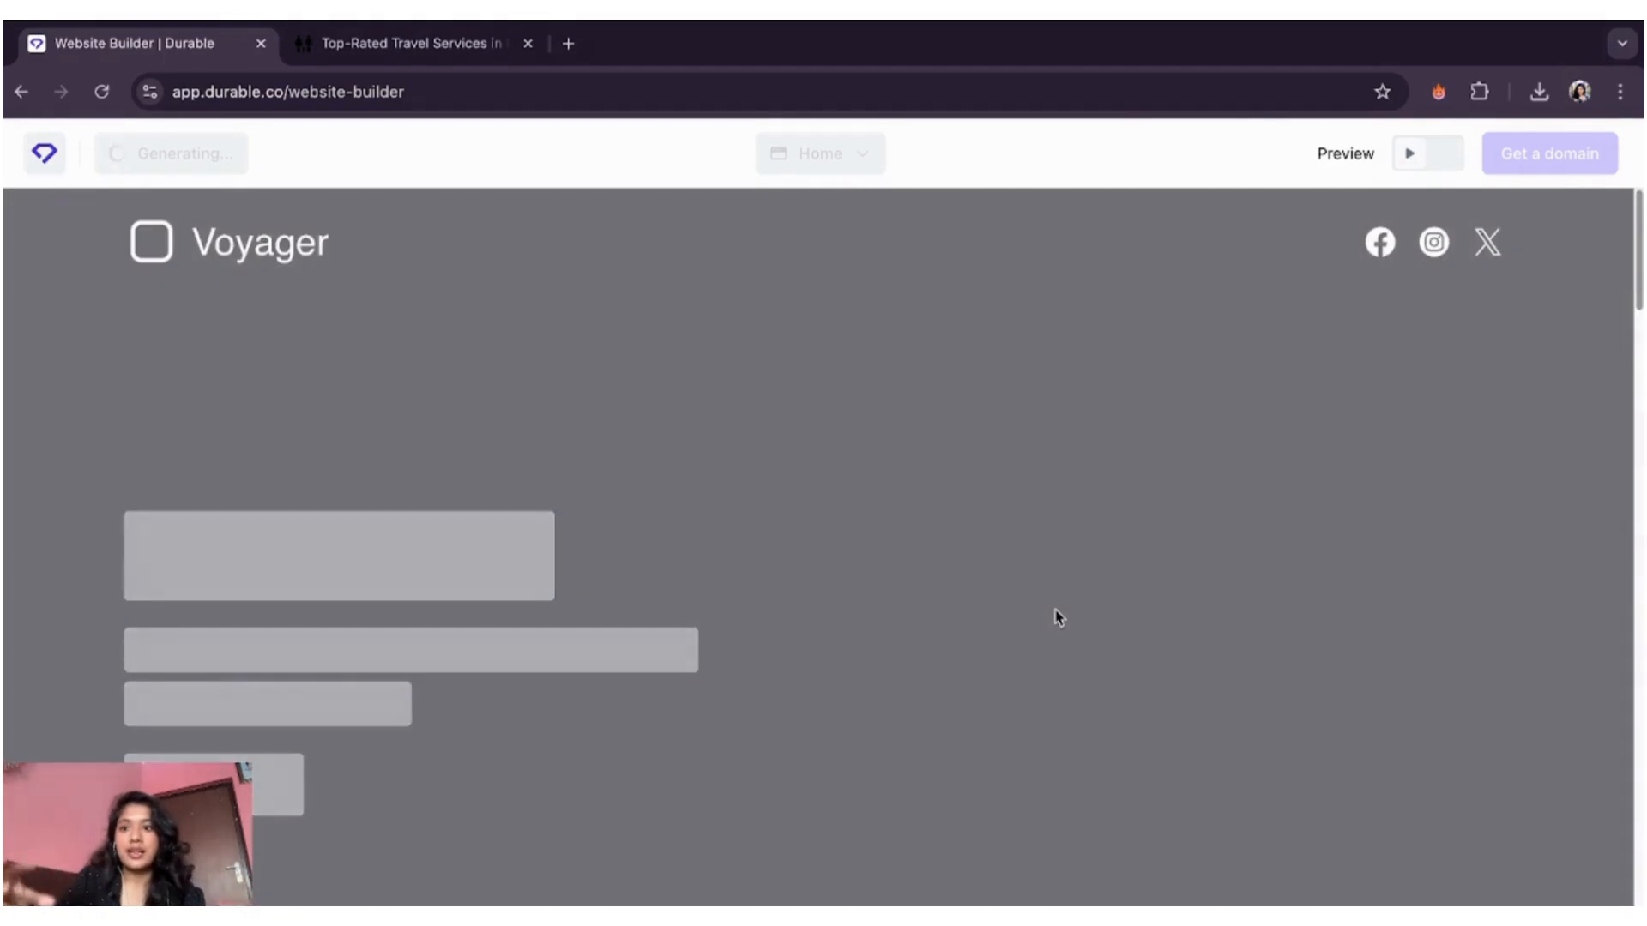
{"action": "scroll", "coordinate": [1055, 703], "scroll_direction": "down", "scroll_amount": 5}
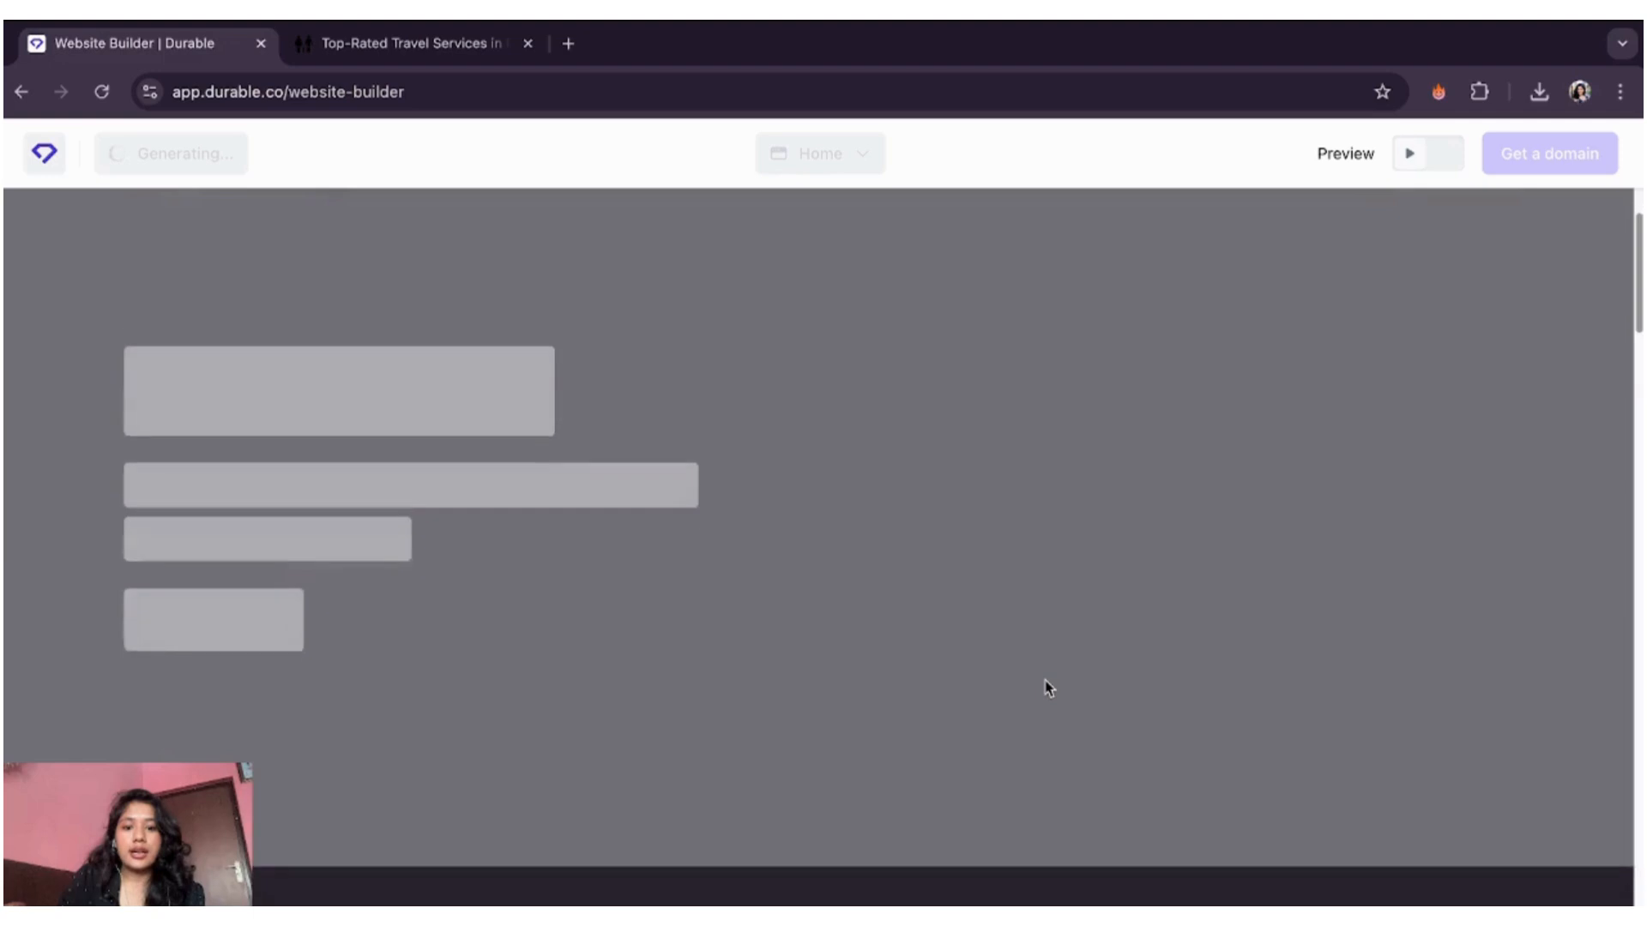
{"action": "scroll", "coordinate": [1044, 681], "scroll_direction": "down", "scroll_amount": 3}
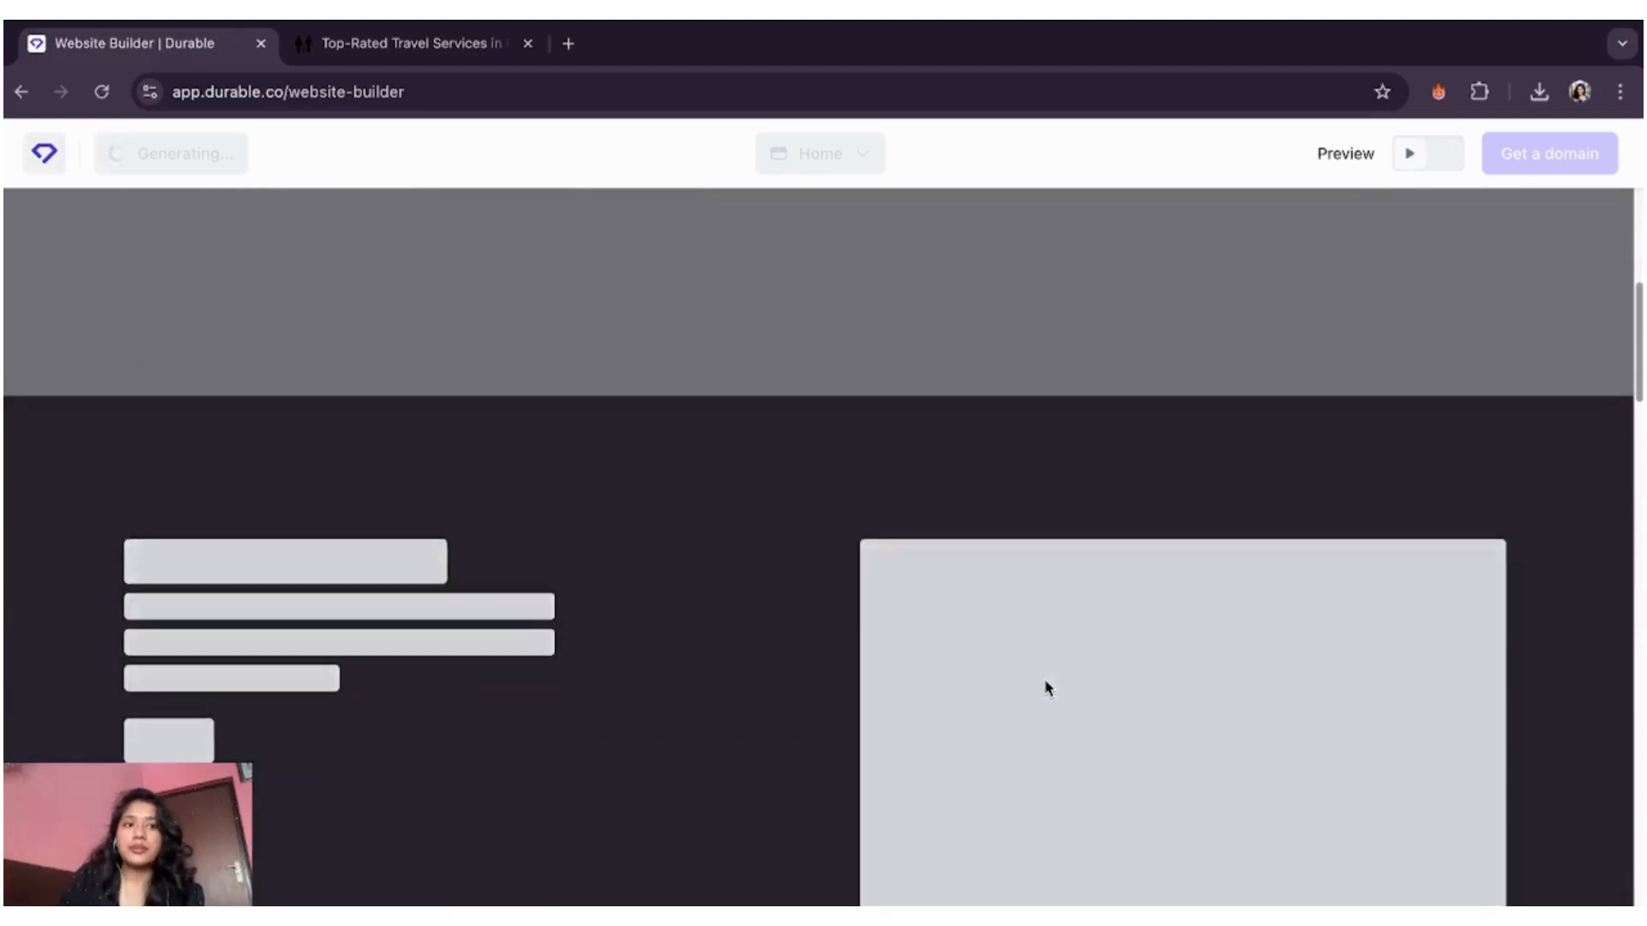
{"action": "scroll", "coordinate": [1044, 681], "scroll_direction": "up", "scroll_amount": 8}
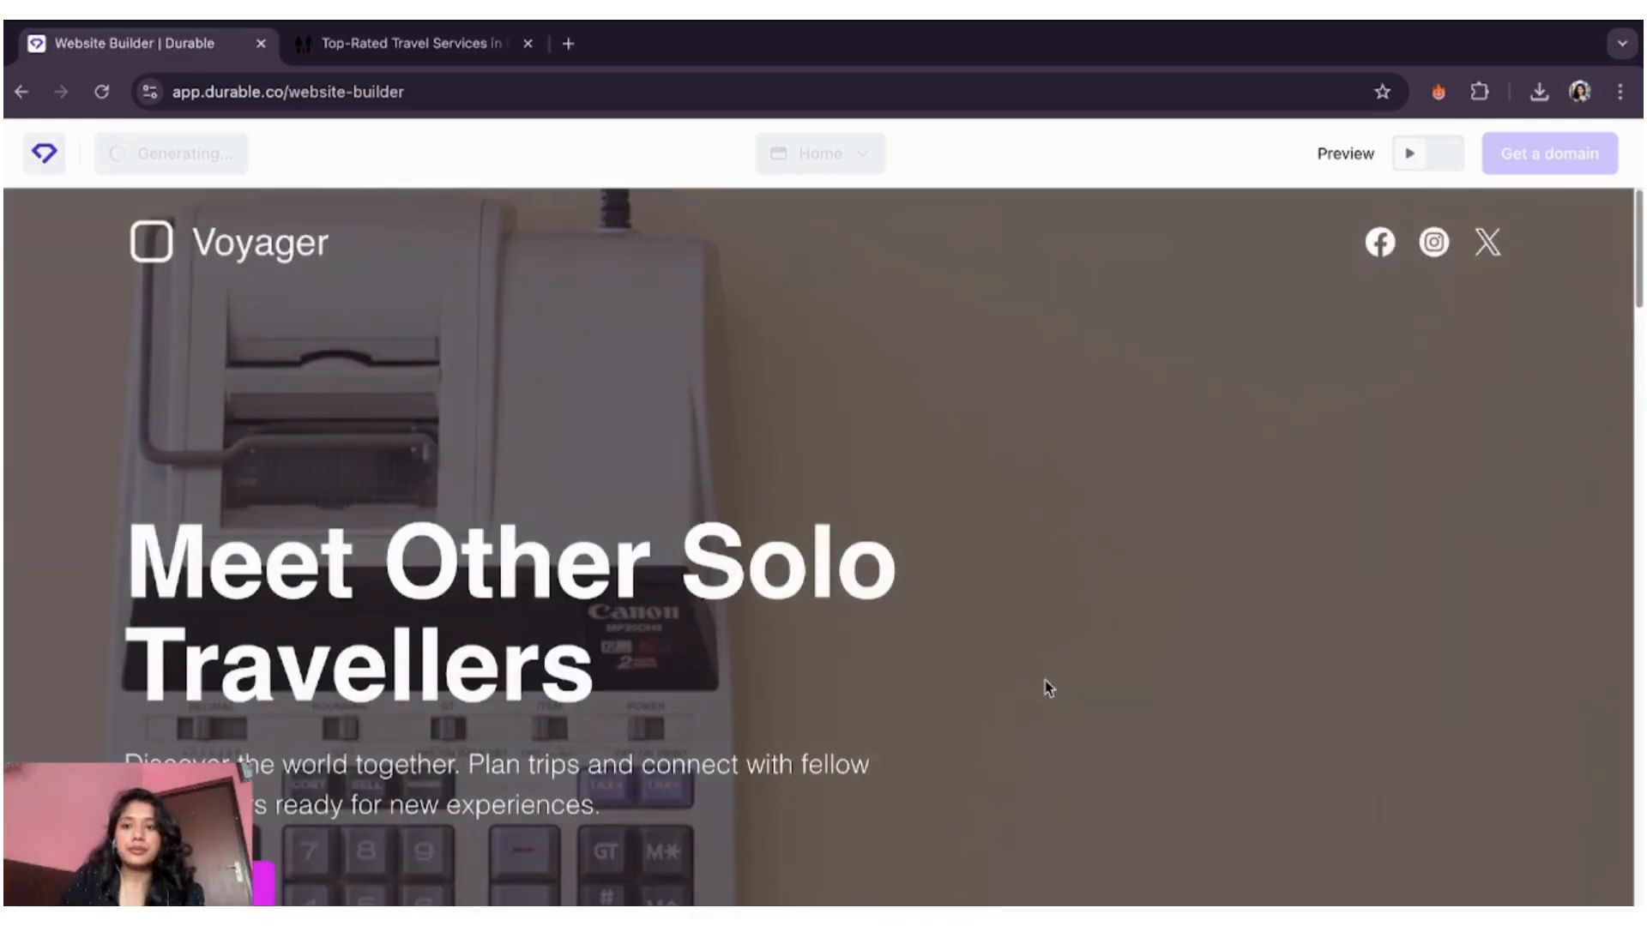
{"action": "scroll", "coordinate": [1048, 688], "scroll_direction": "down", "scroll_amount": 2}
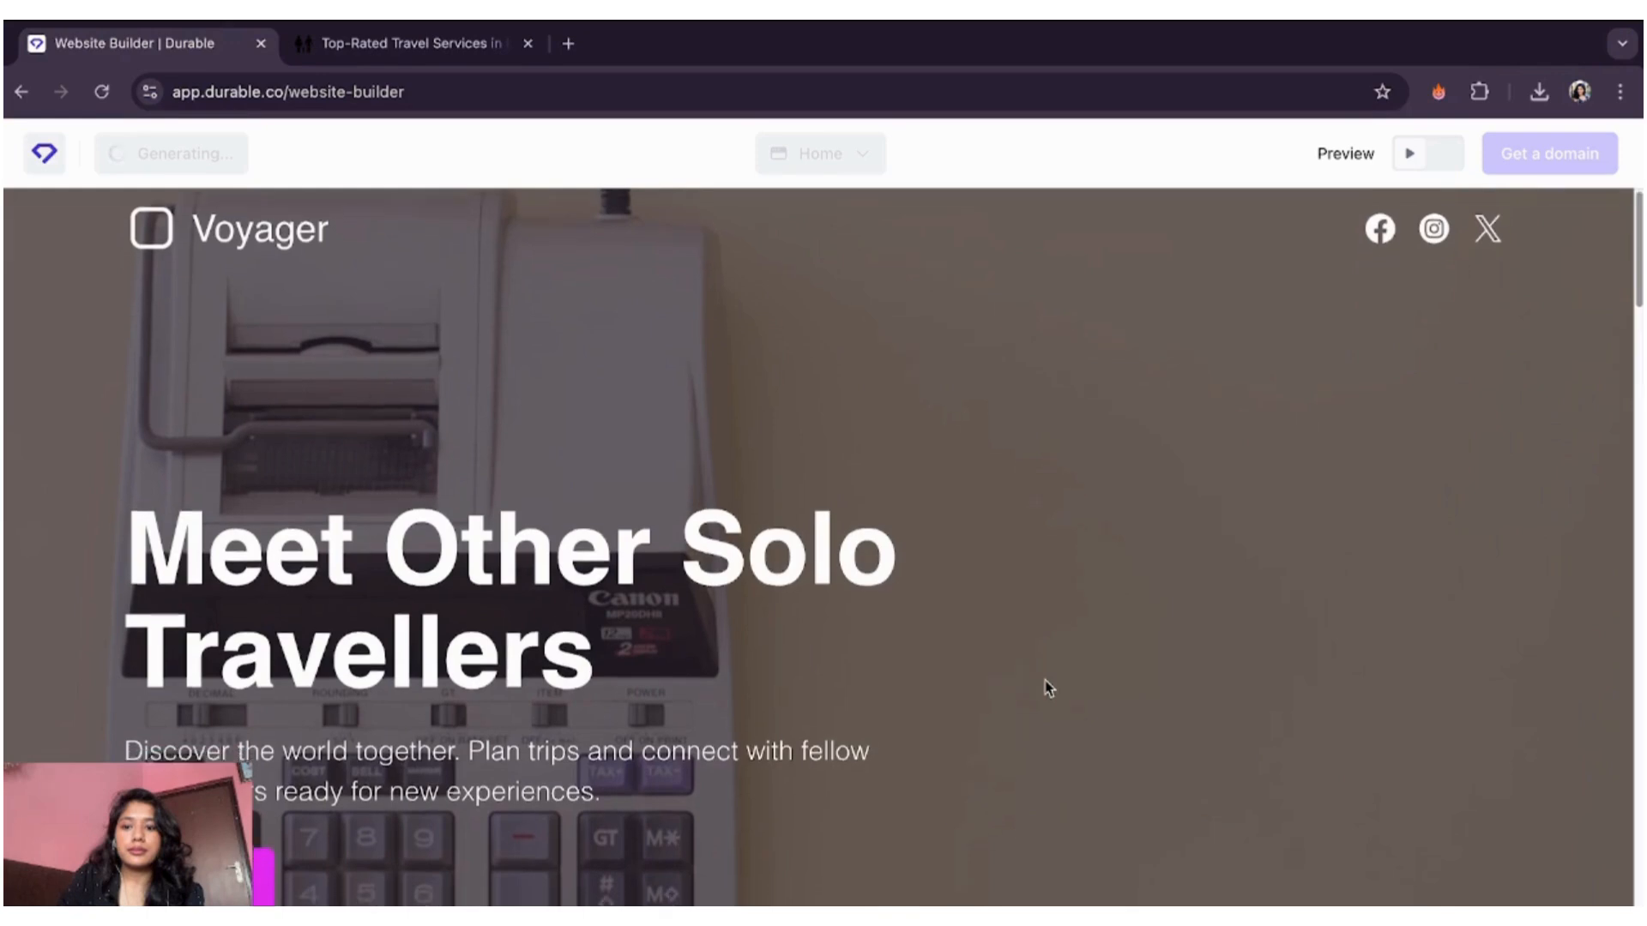
{"action": "scroll", "coordinate": [1048, 688], "scroll_direction": "down", "scroll_amount": 8}
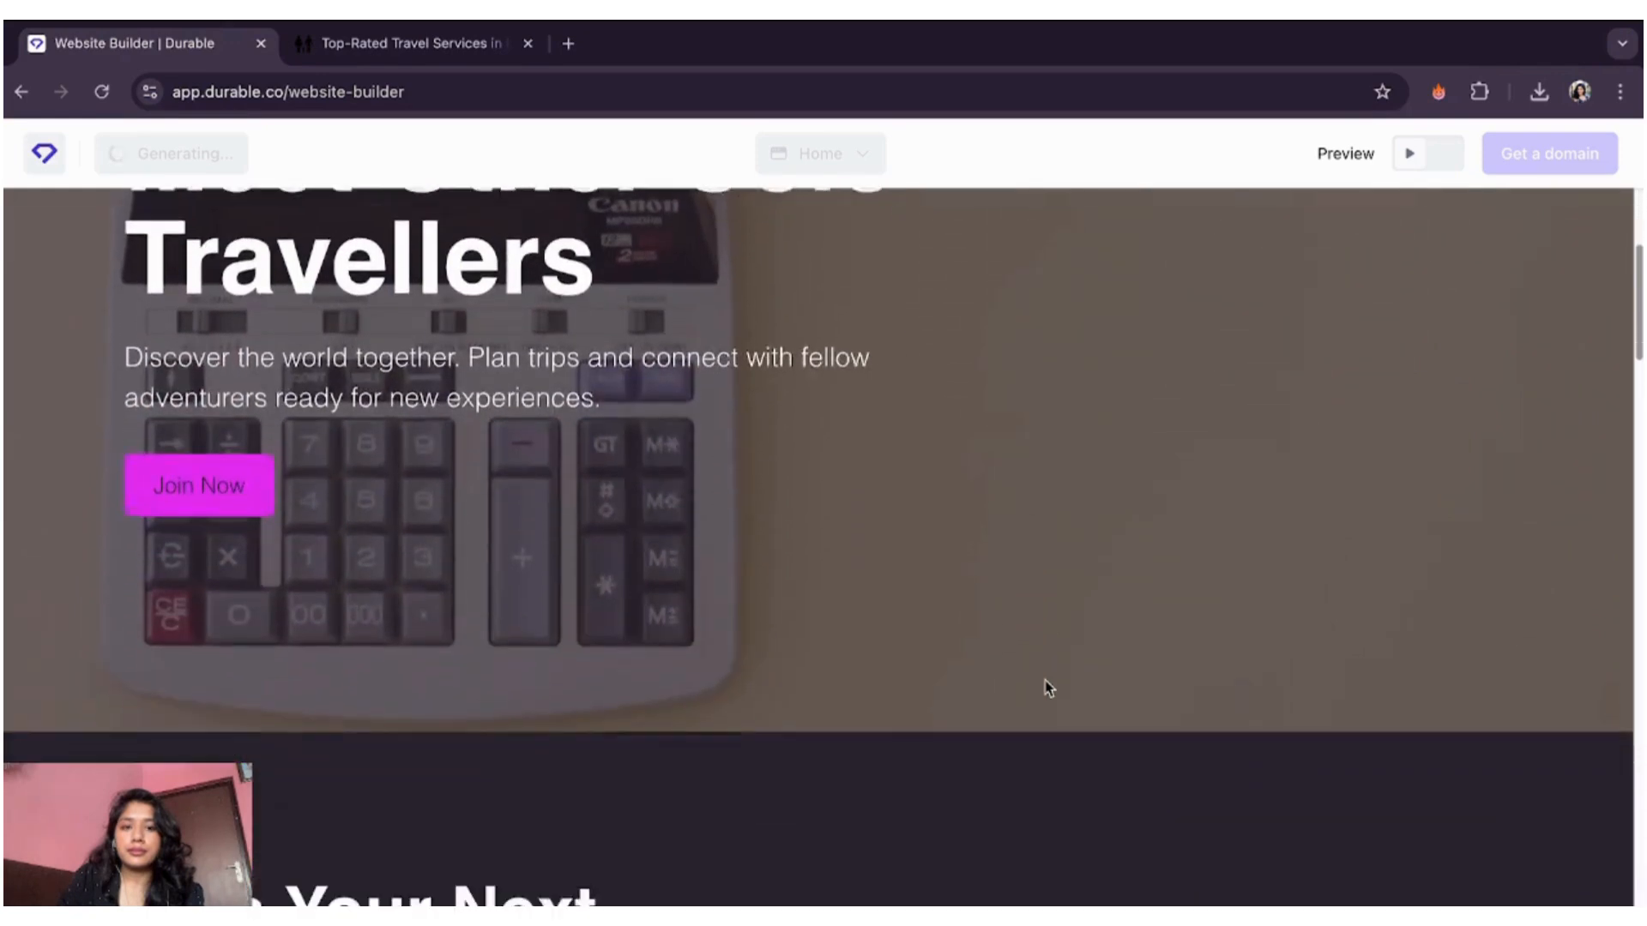
{"action": "scroll", "coordinate": [1049, 688], "scroll_direction": "down", "scroll_amount": 4}
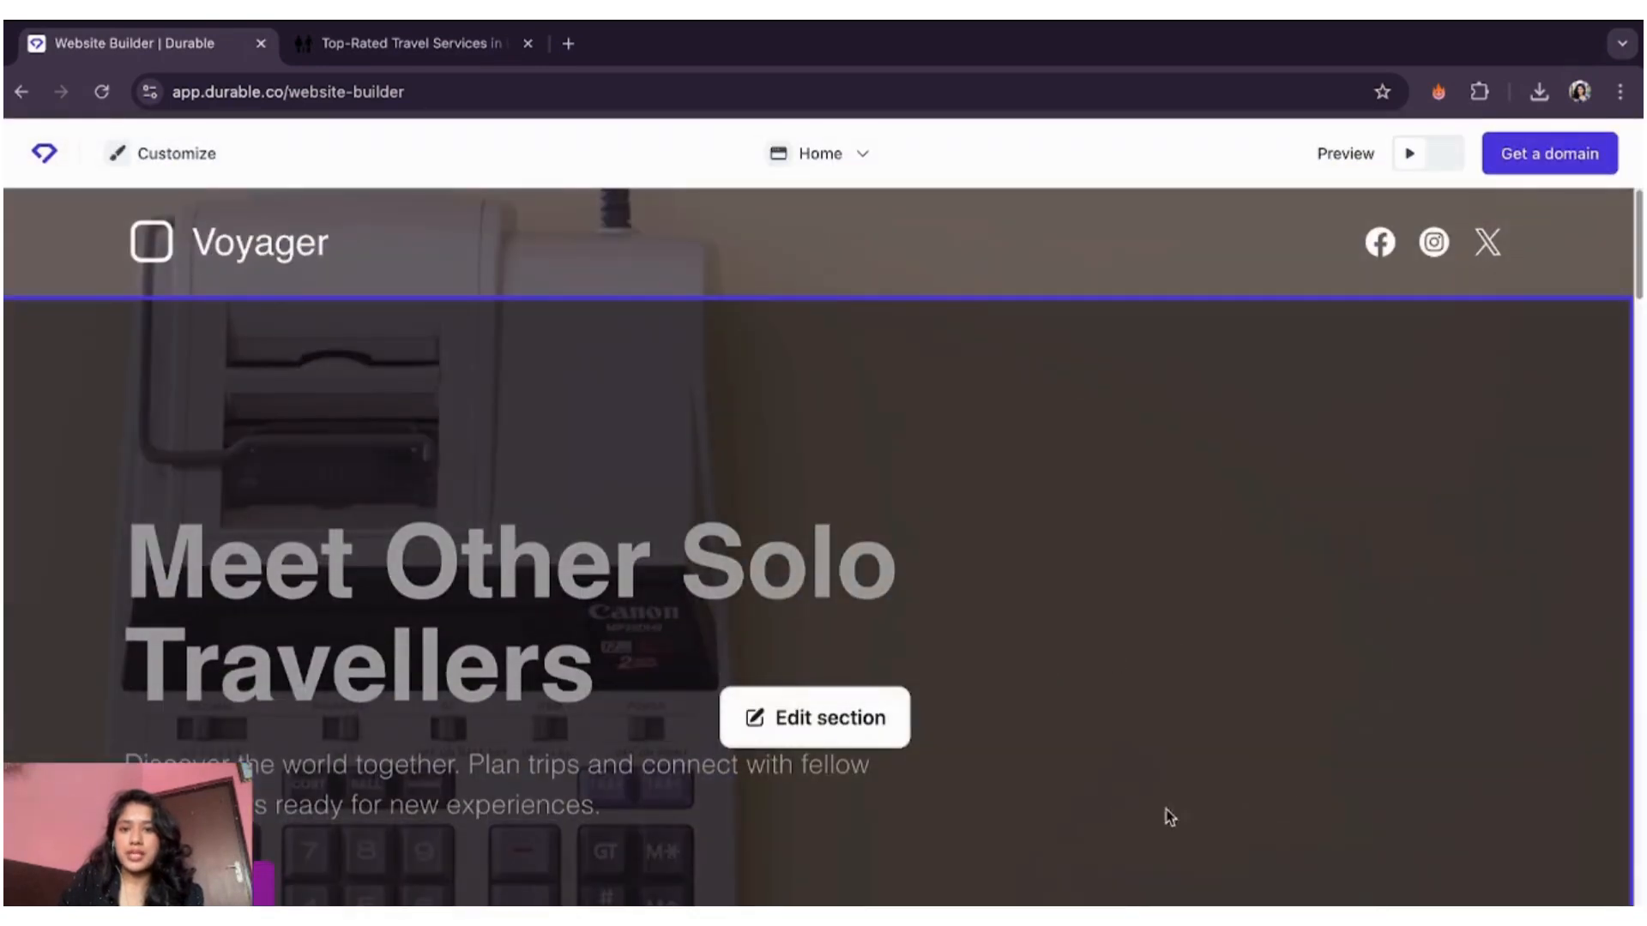
{"action": "scroll", "coordinate": [1079, 606], "scroll_direction": "down", "scroll_amount": 5}
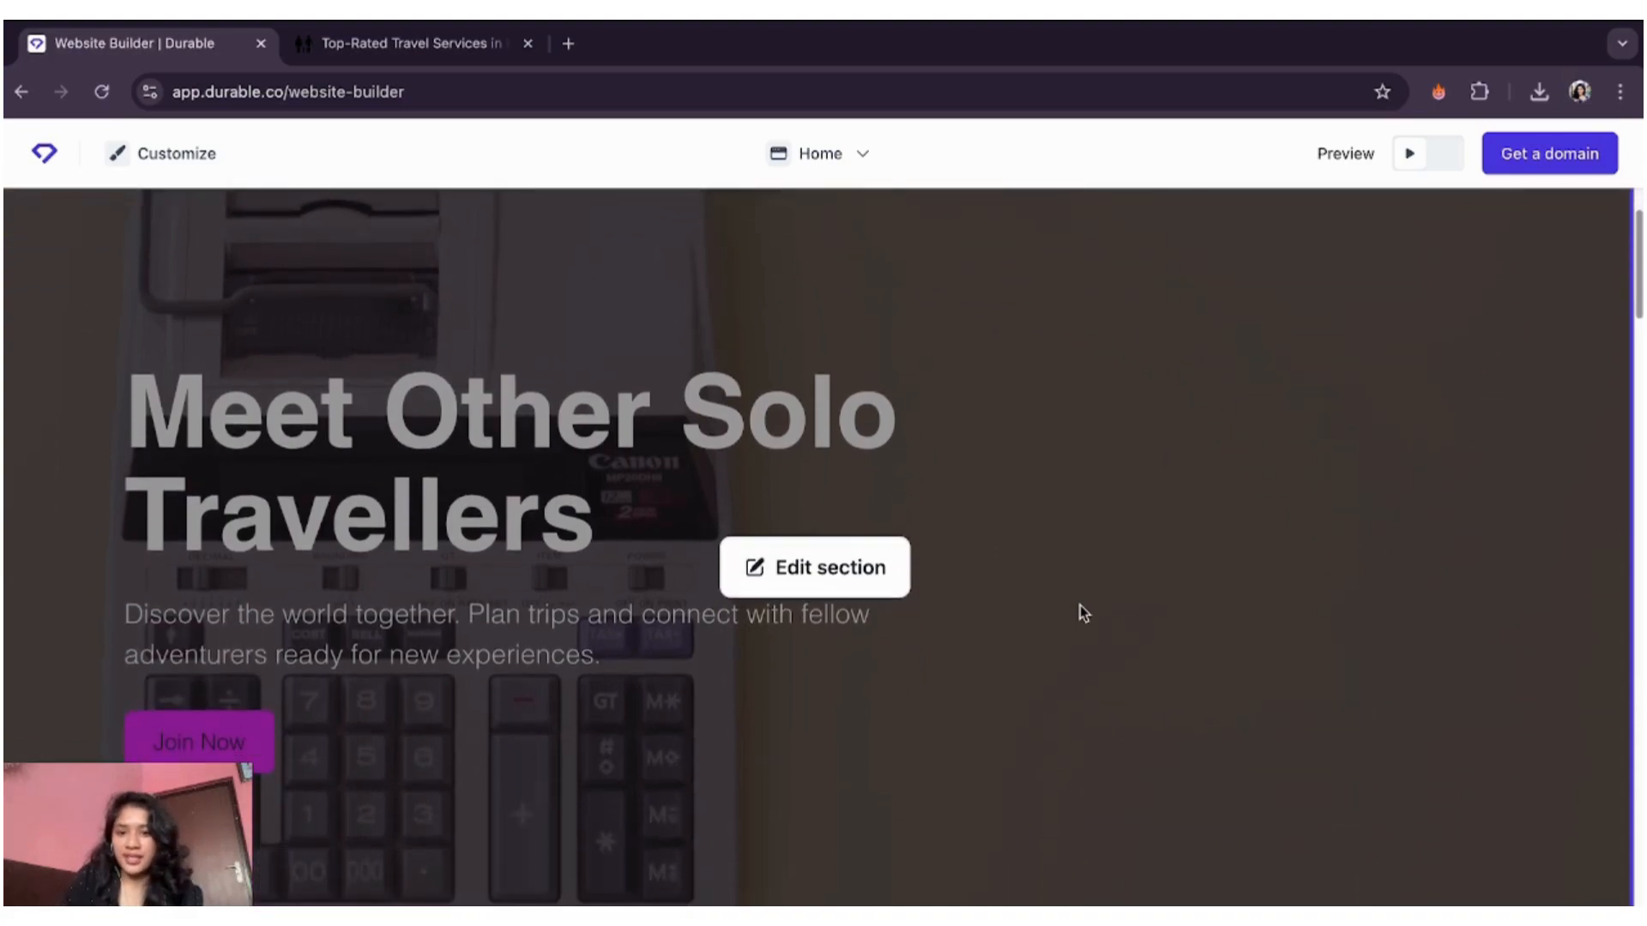
{"action": "scroll", "coordinate": [1079, 605], "scroll_direction": "down", "scroll_amount": 10}
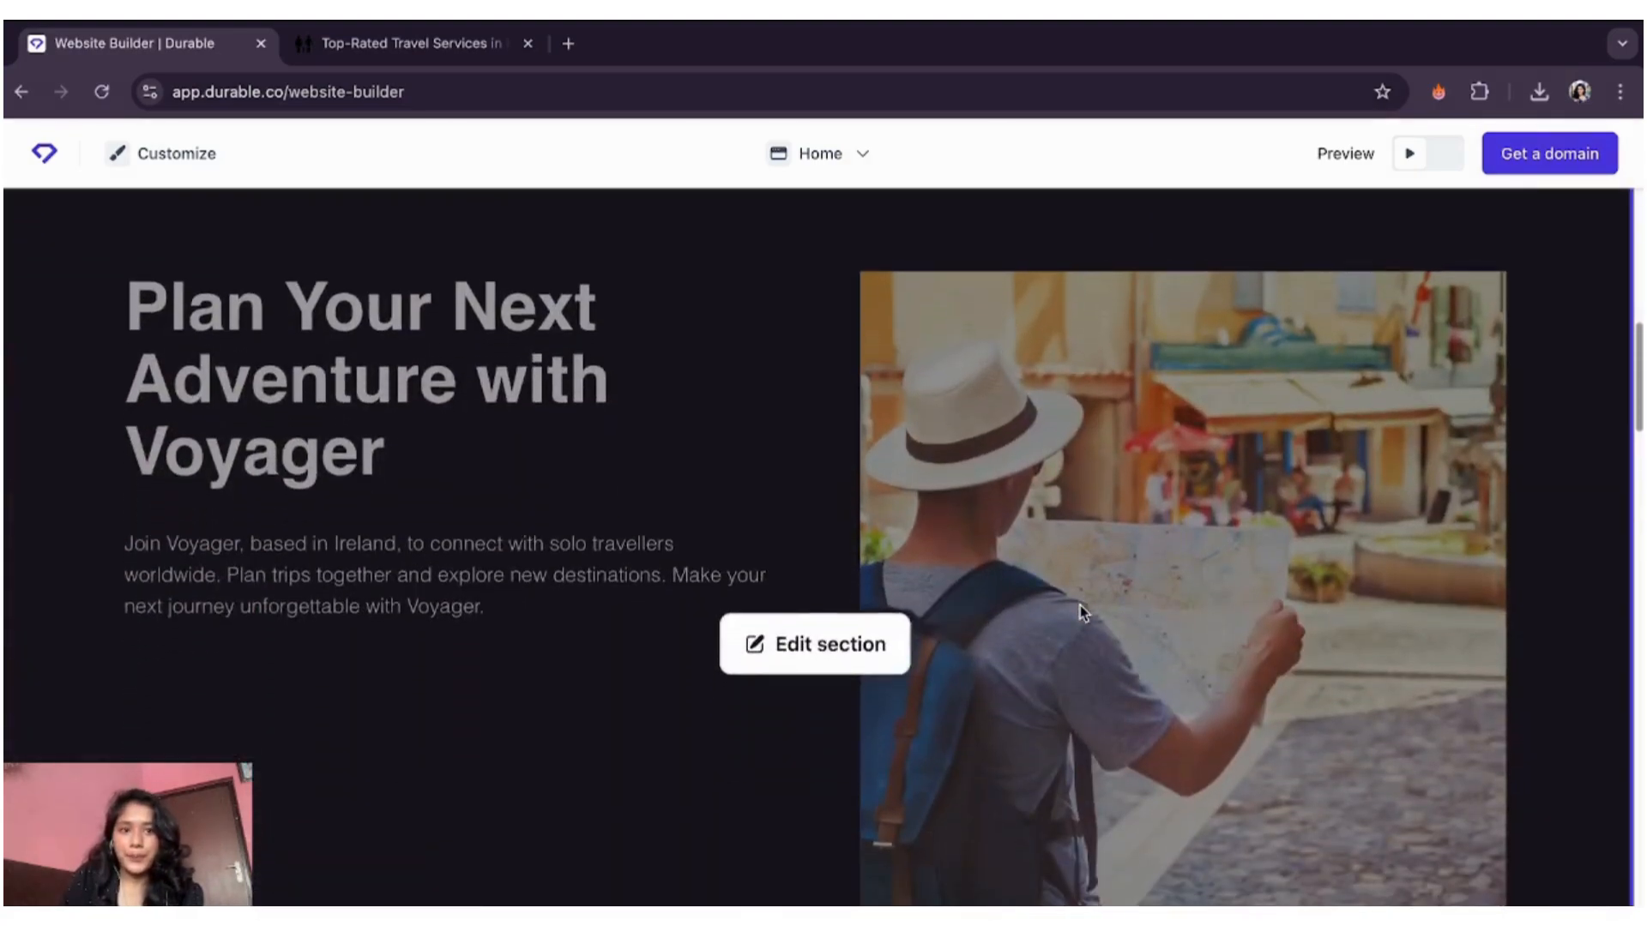
{"action": "scroll", "coordinate": [1081, 612], "scroll_direction": "down", "scroll_amount": 10}
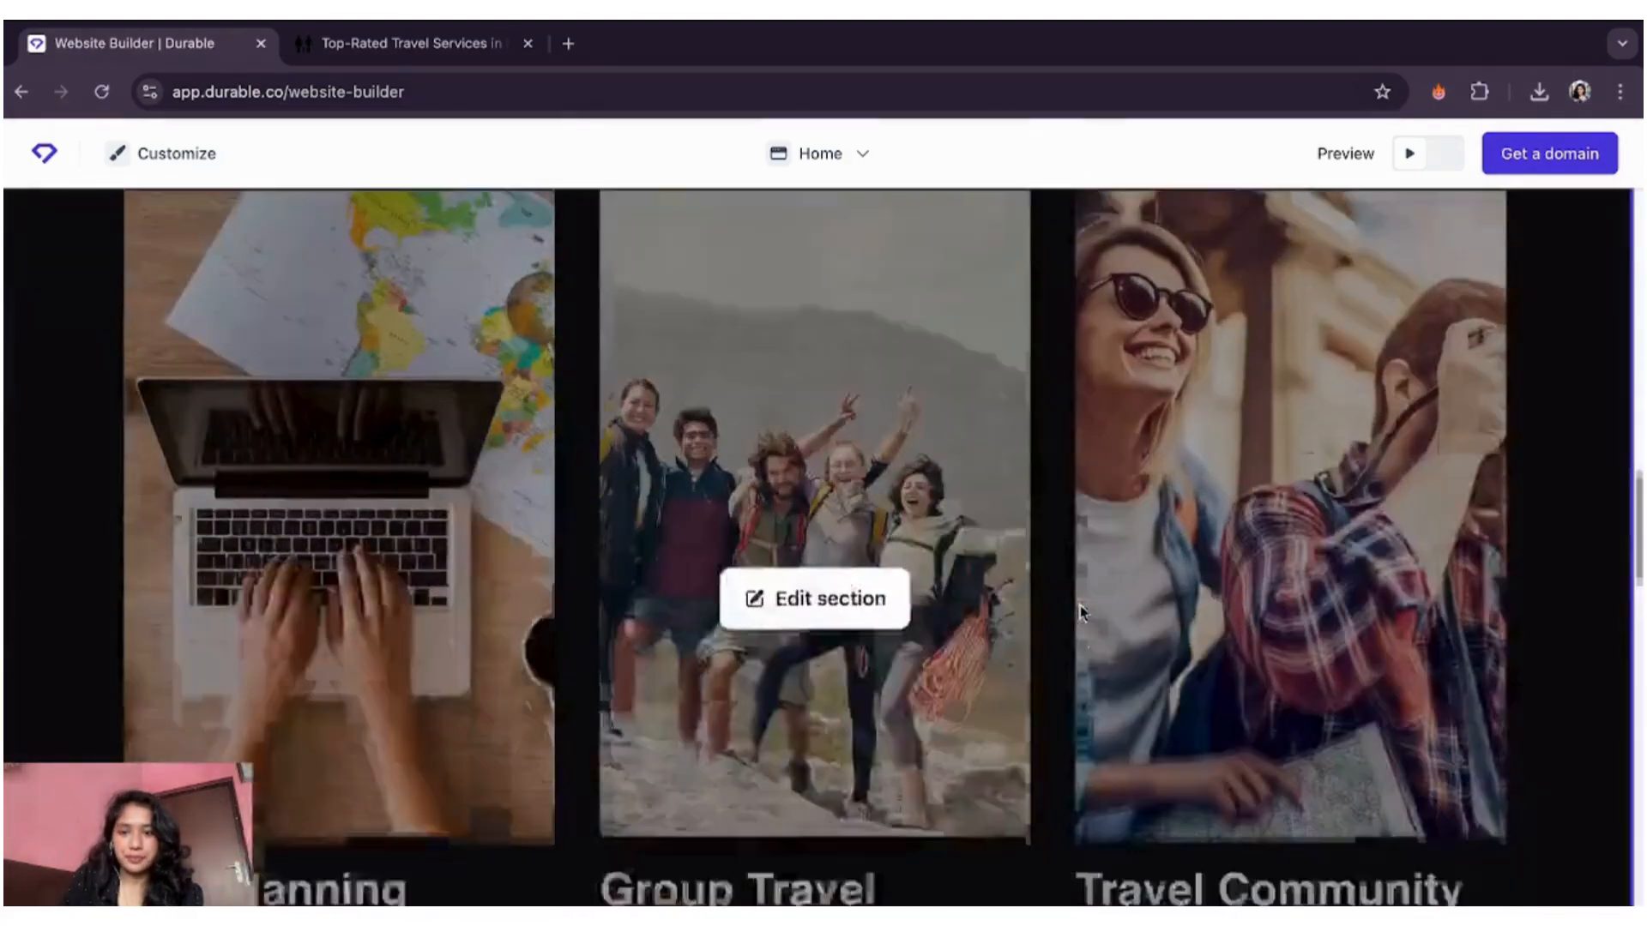
{"action": "scroll", "coordinate": [1081, 612], "scroll_direction": "down", "scroll_amount": 14}
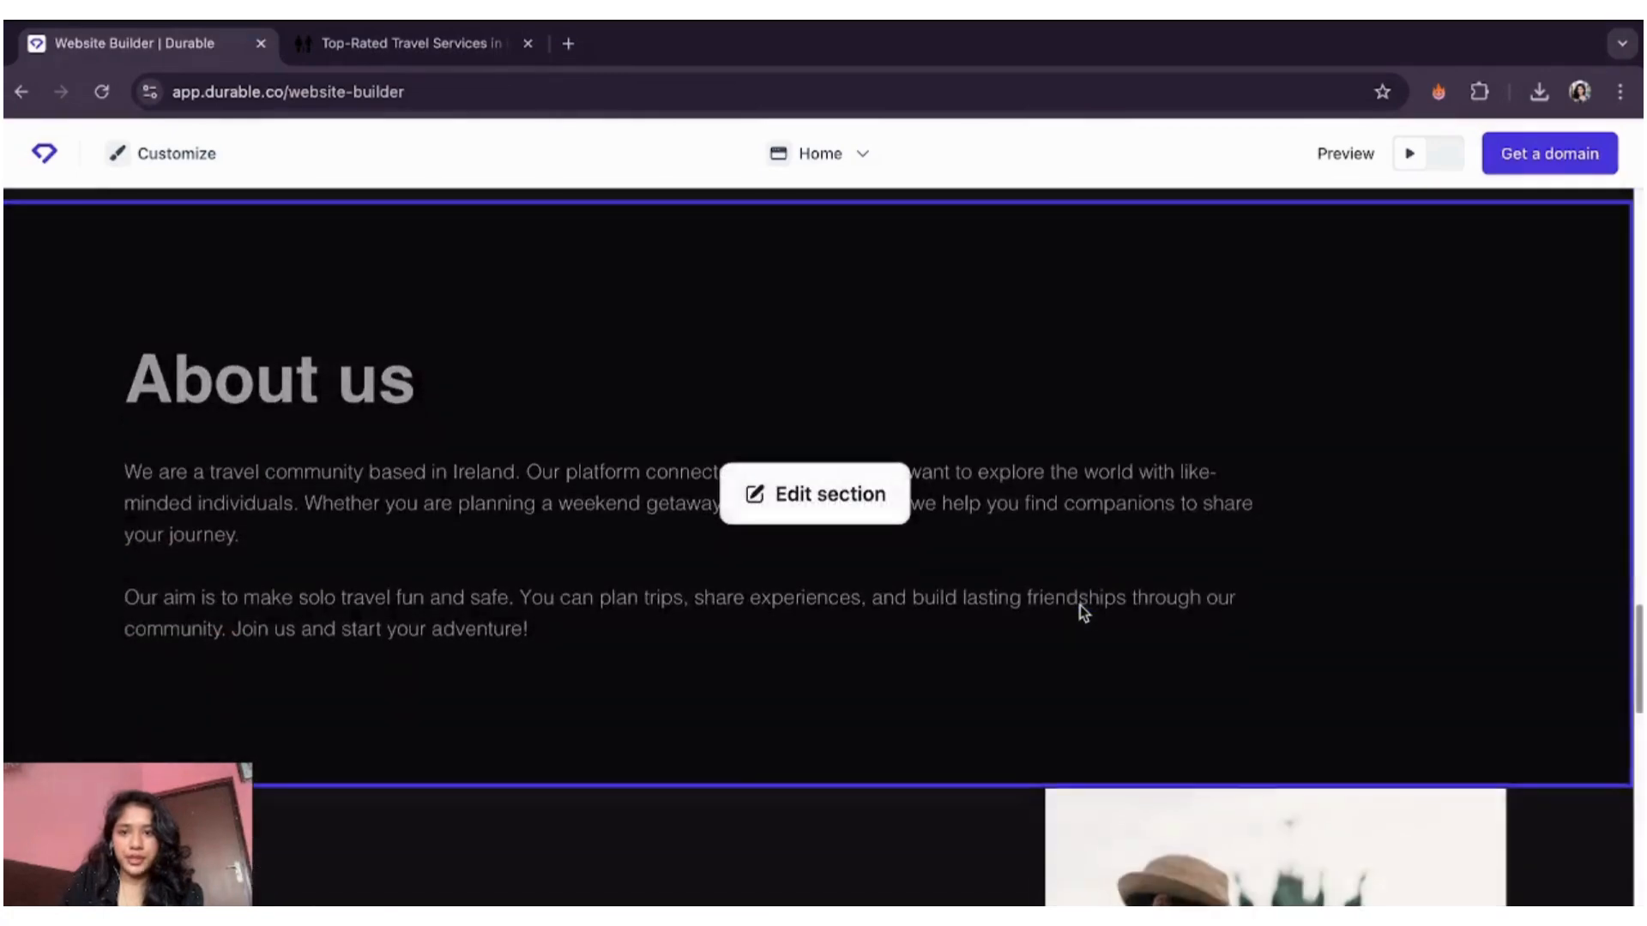
{"action": "scroll", "coordinate": [1080, 612], "scroll_direction": "down", "scroll_amount": 10}
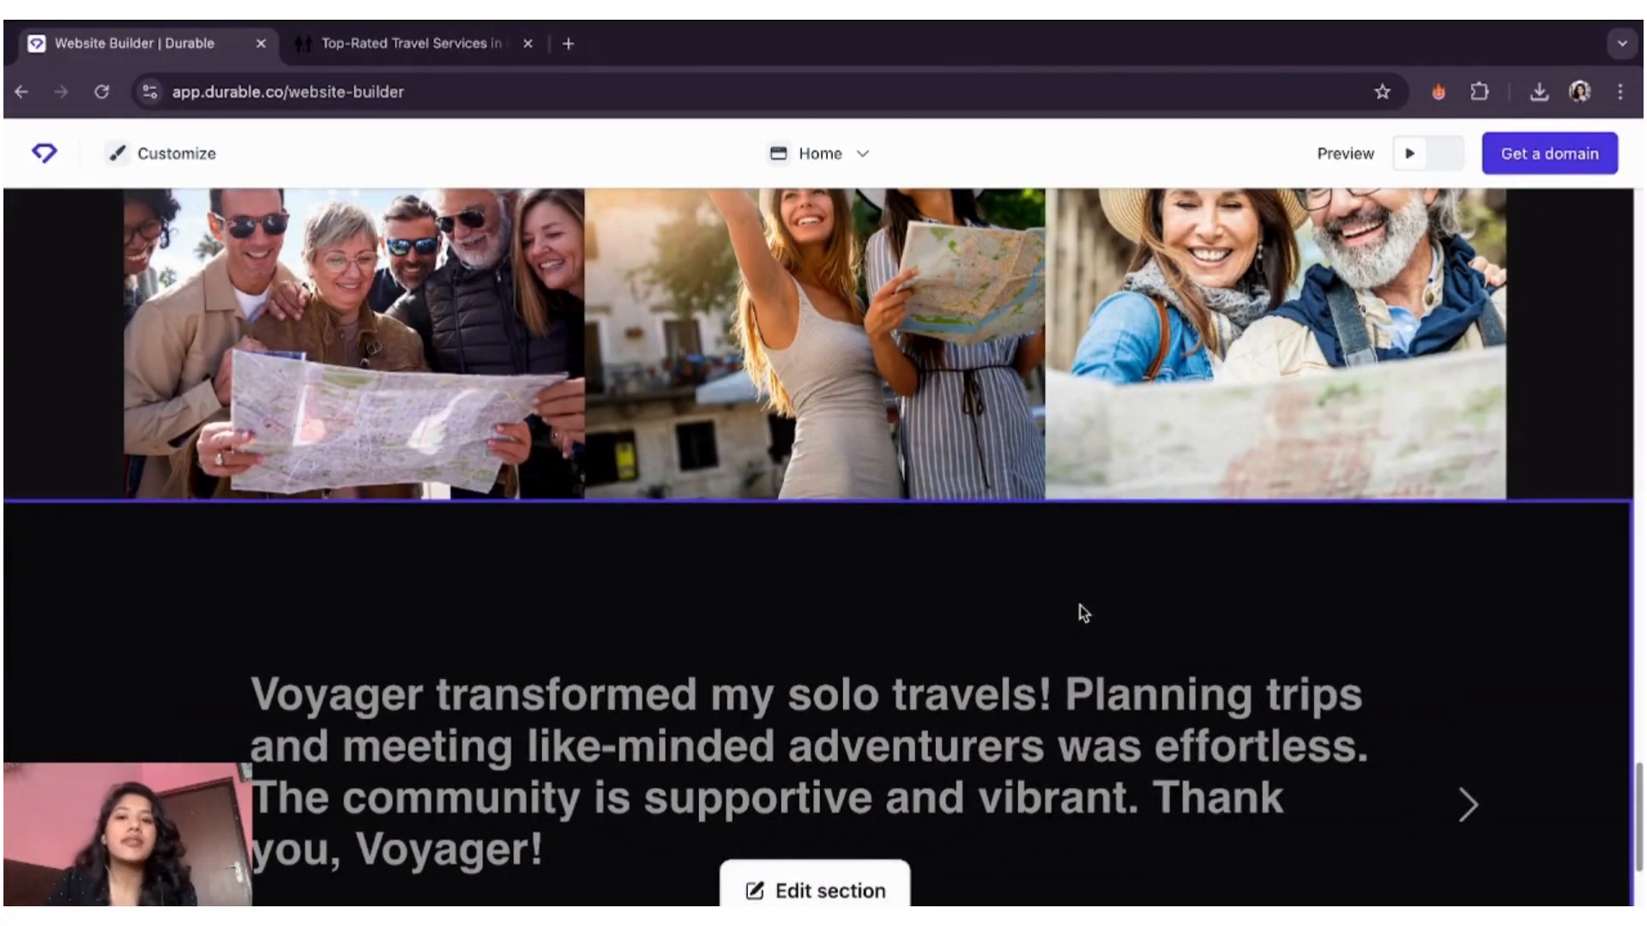
{"action": "scroll", "coordinate": [956, 482], "scroll_direction": "down", "scroll_amount": 10}
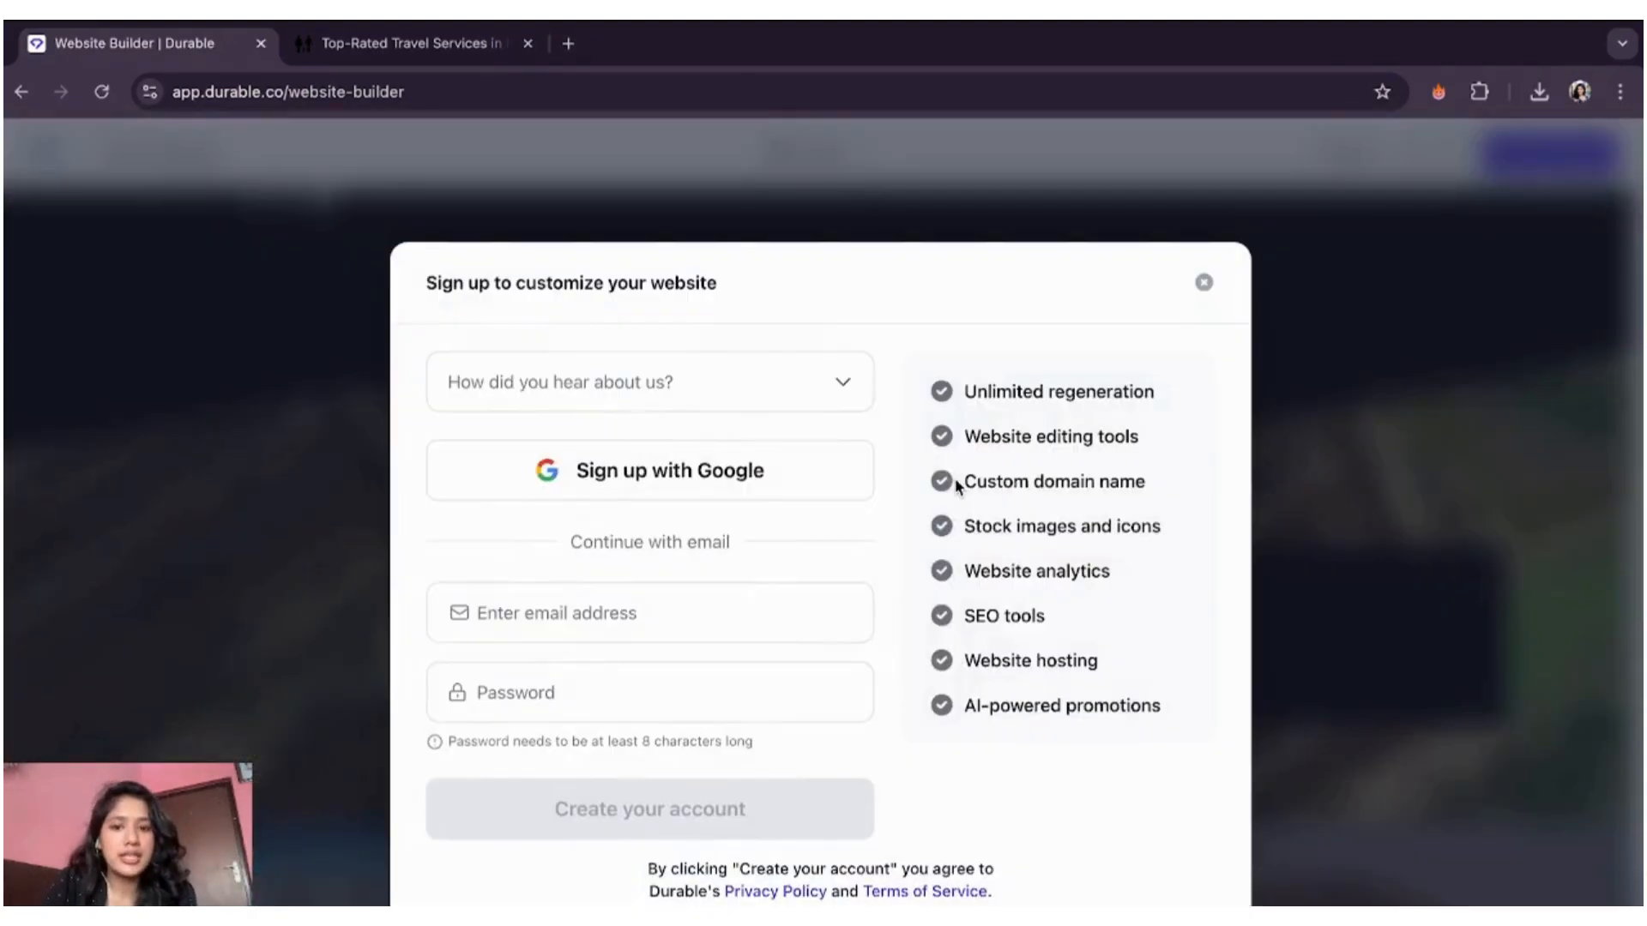
- Sign up with a Google account to open the Voyager site in Durable's editor
{"action": "left_click", "coordinate": [689, 473]}
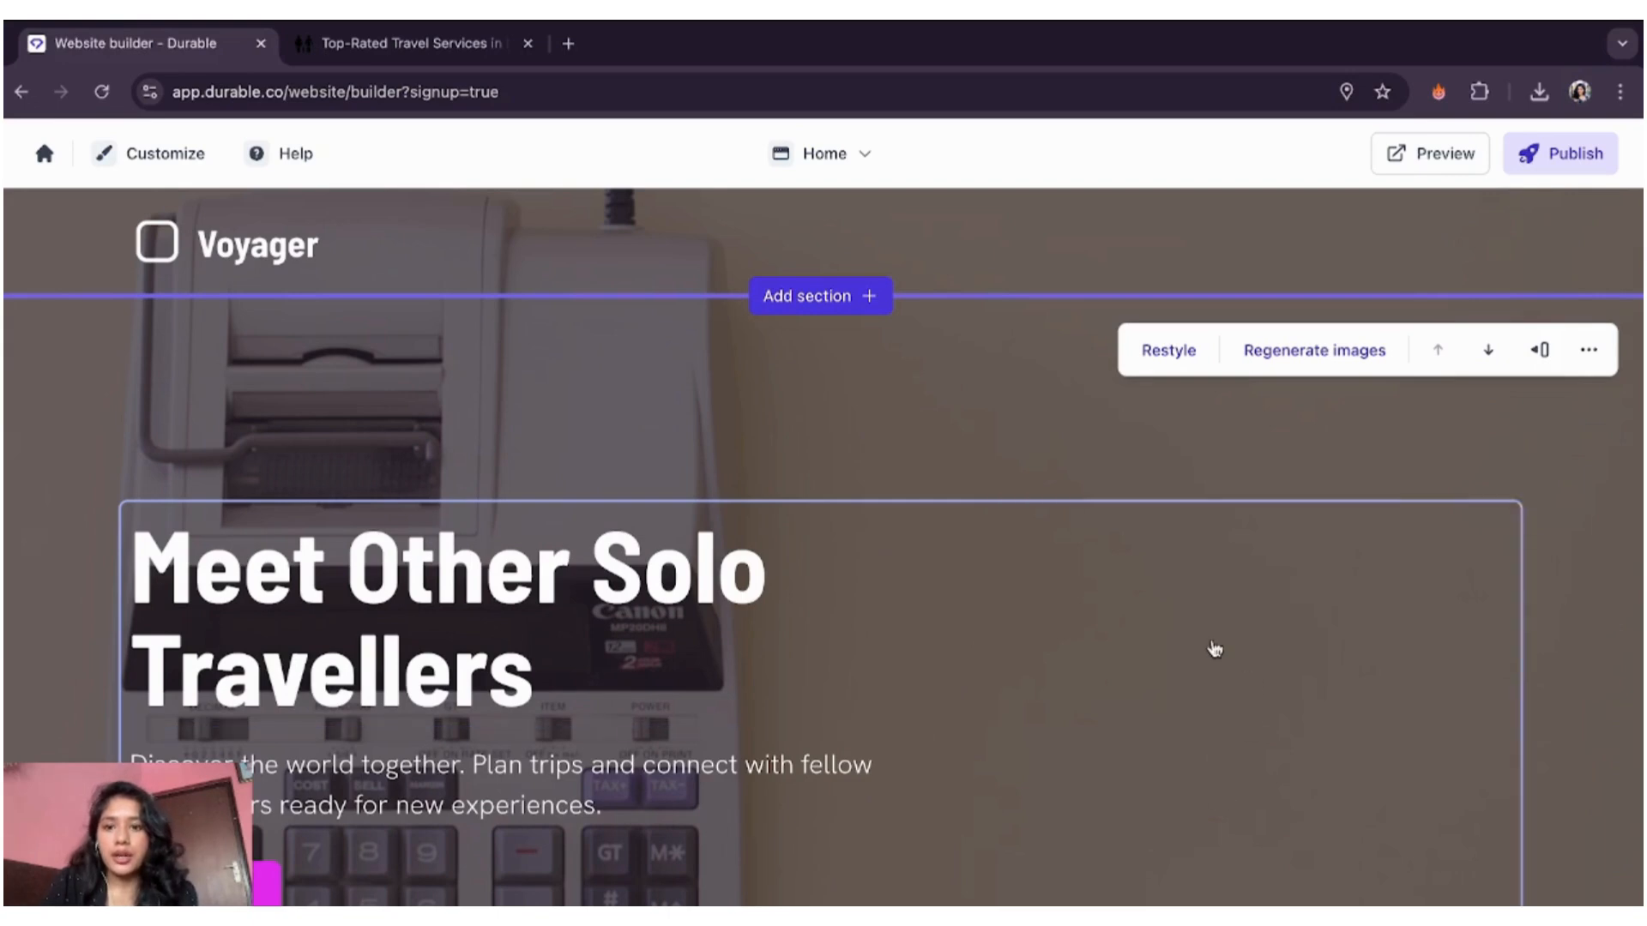
- Replace the header's text logo with the uploaded voyager.png image
{"action": "left_click", "coordinate": [237, 264]}
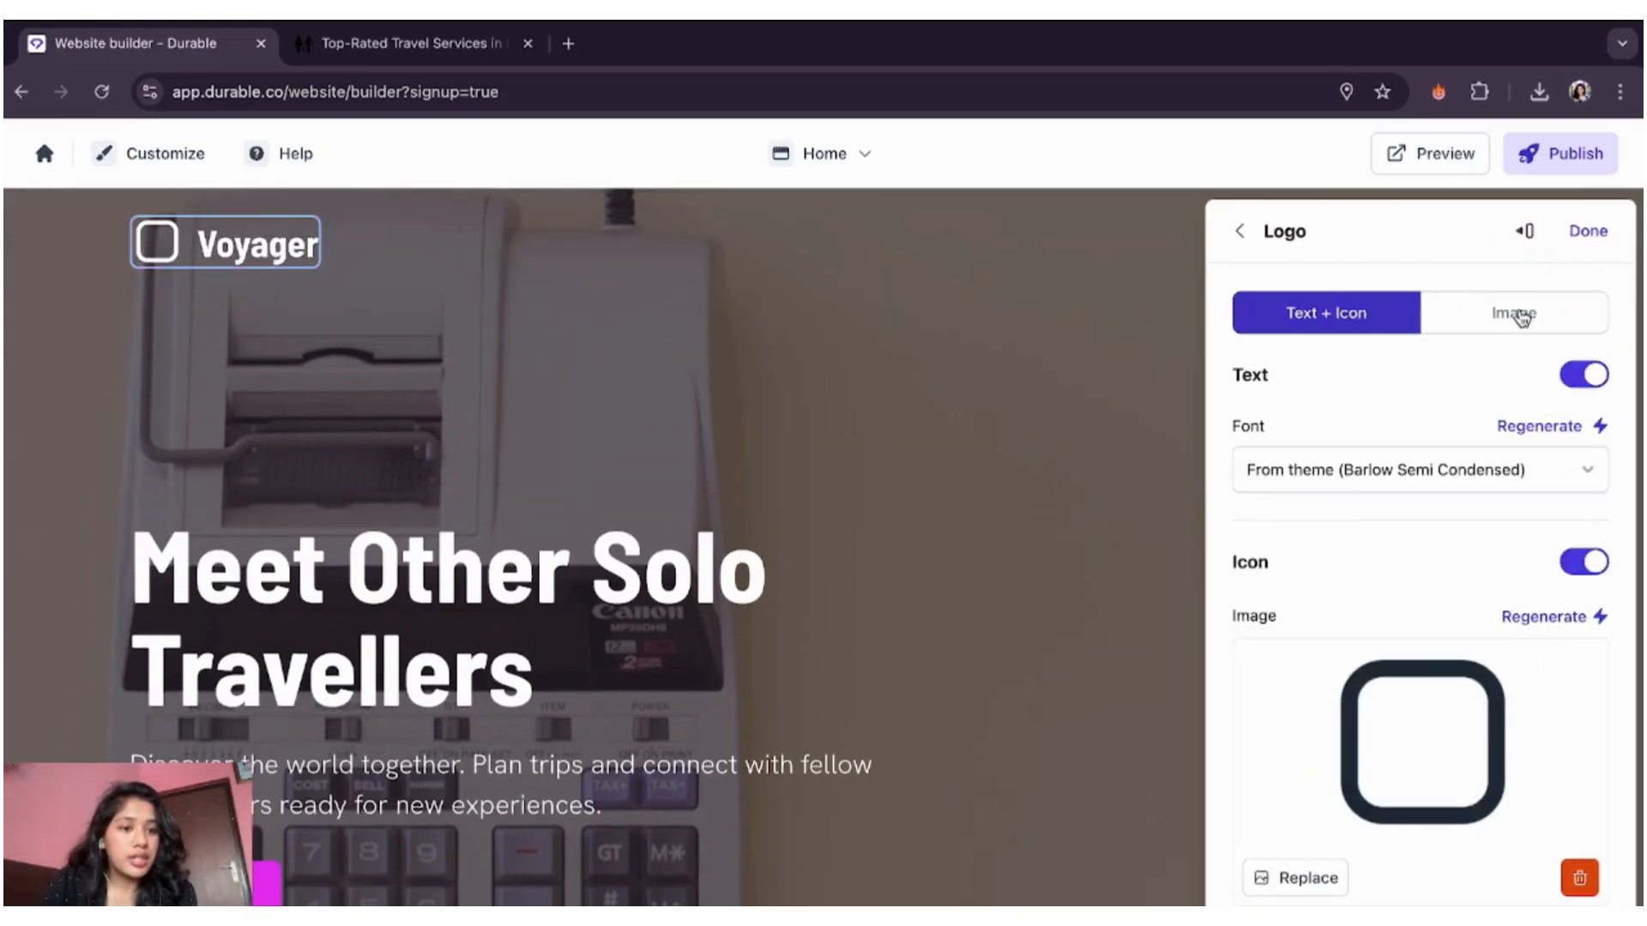
{"action": "left_click", "coordinate": [1513, 314]}
{"action": "left_click", "coordinate": [1390, 410]}
{"action": "left_click", "coordinate": [1319, 501]}
{"action": "left_click", "coordinate": [1429, 621]}
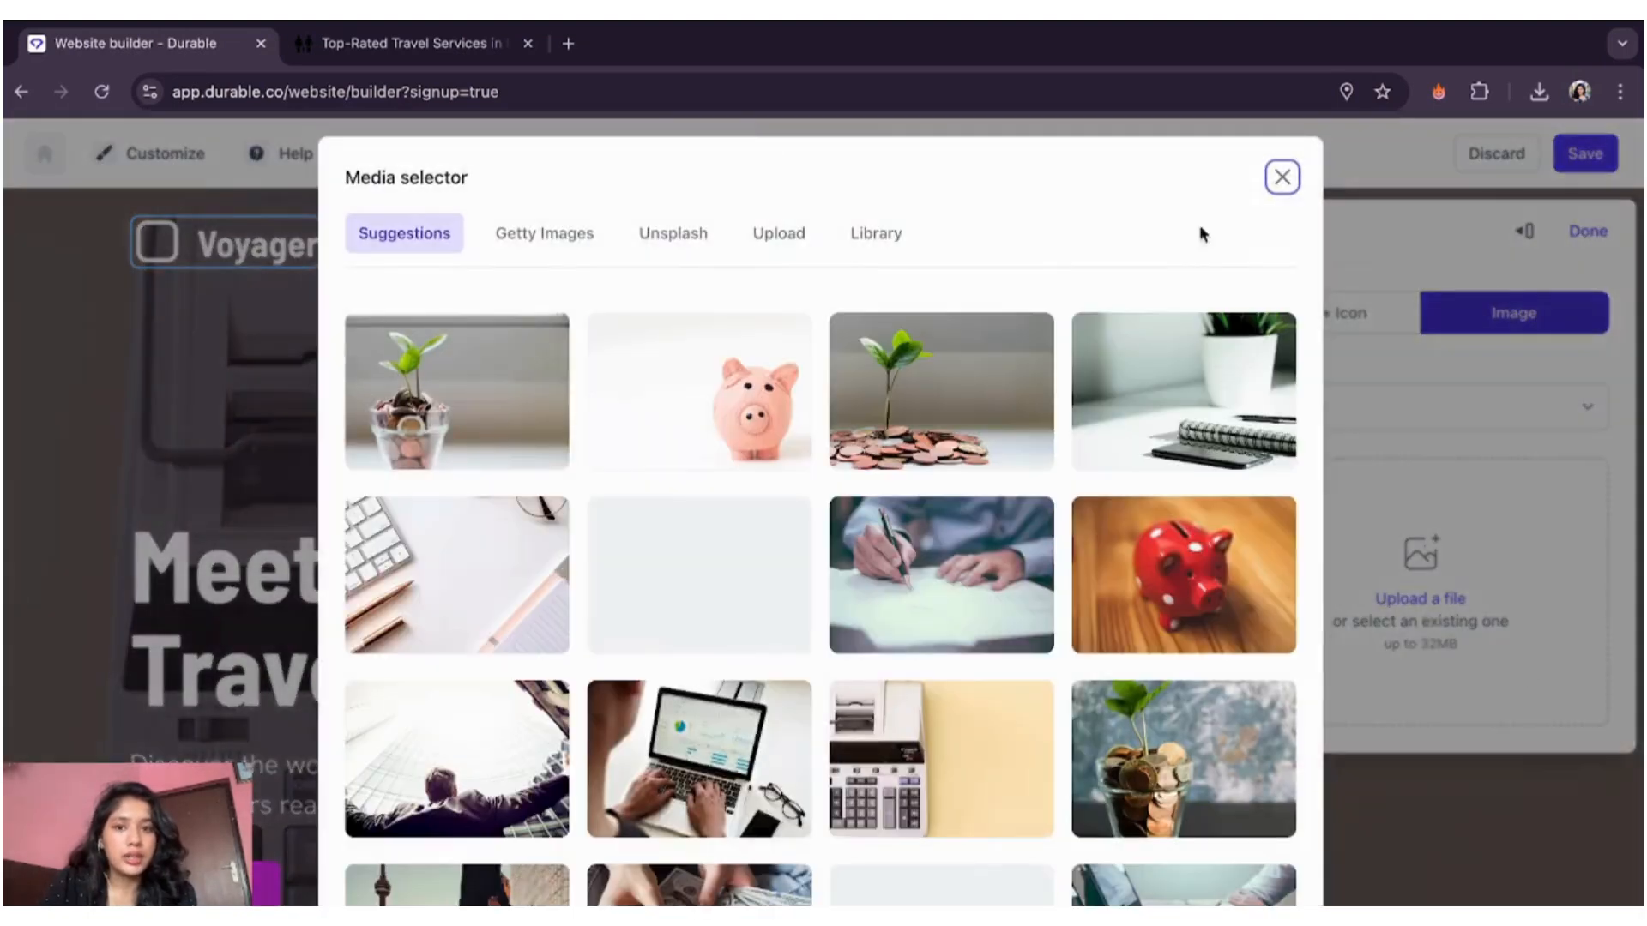
{"action": "left_click", "coordinate": [781, 246]}
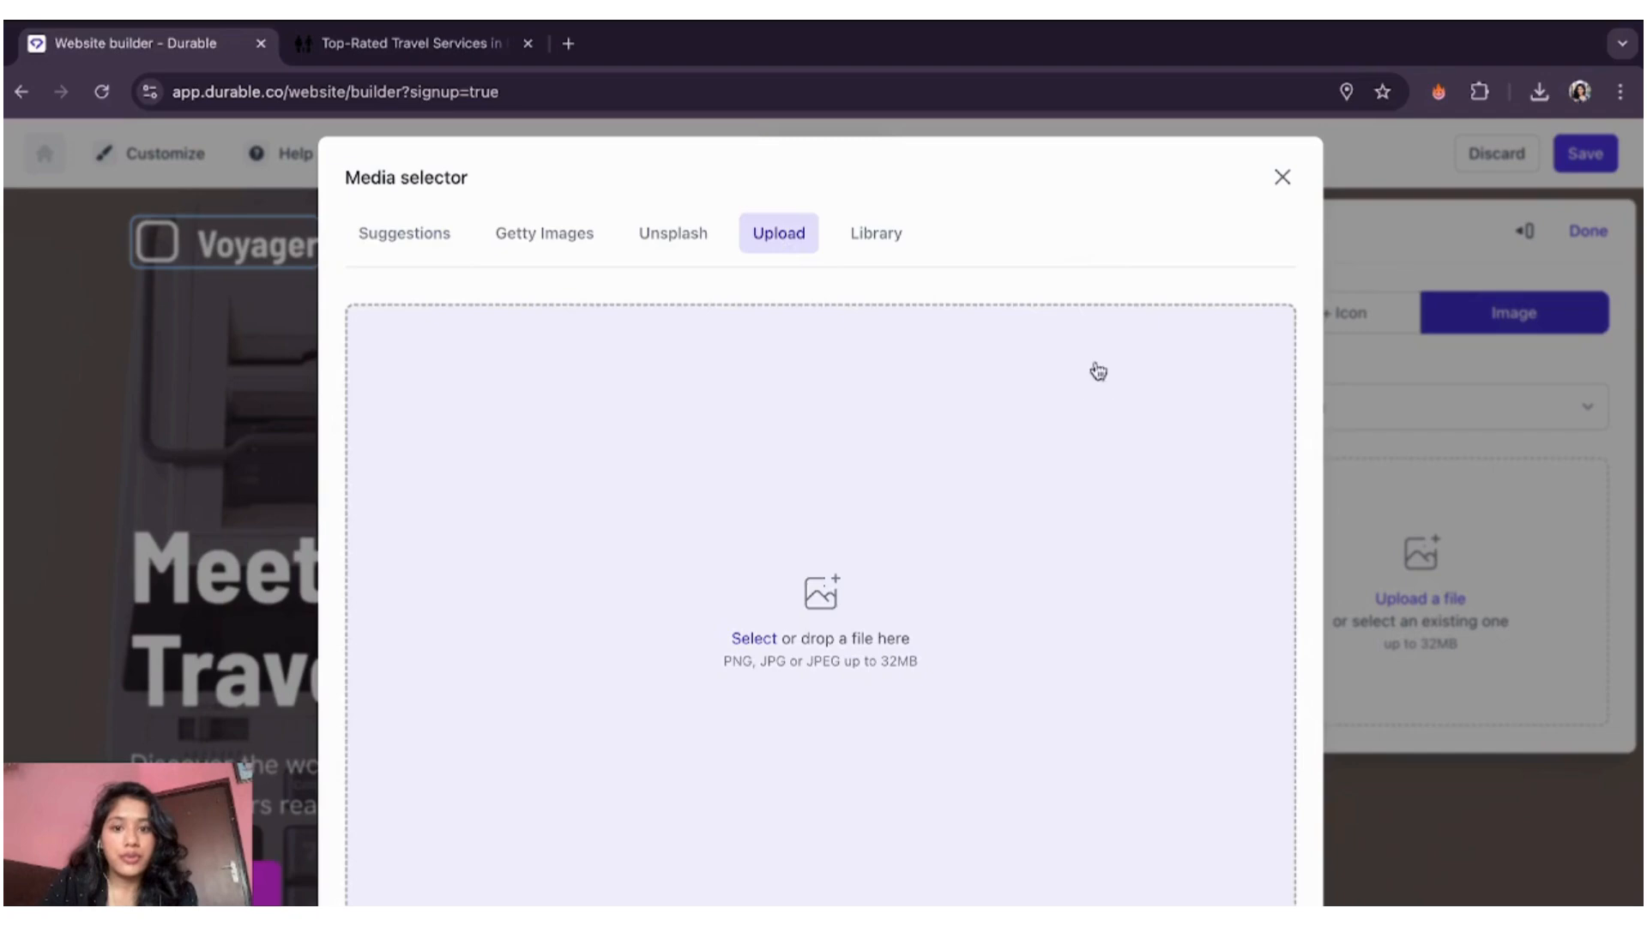
{"action": "left_click", "coordinate": [839, 600]}
{"action": "double_click", "coordinate": [627, 455]}
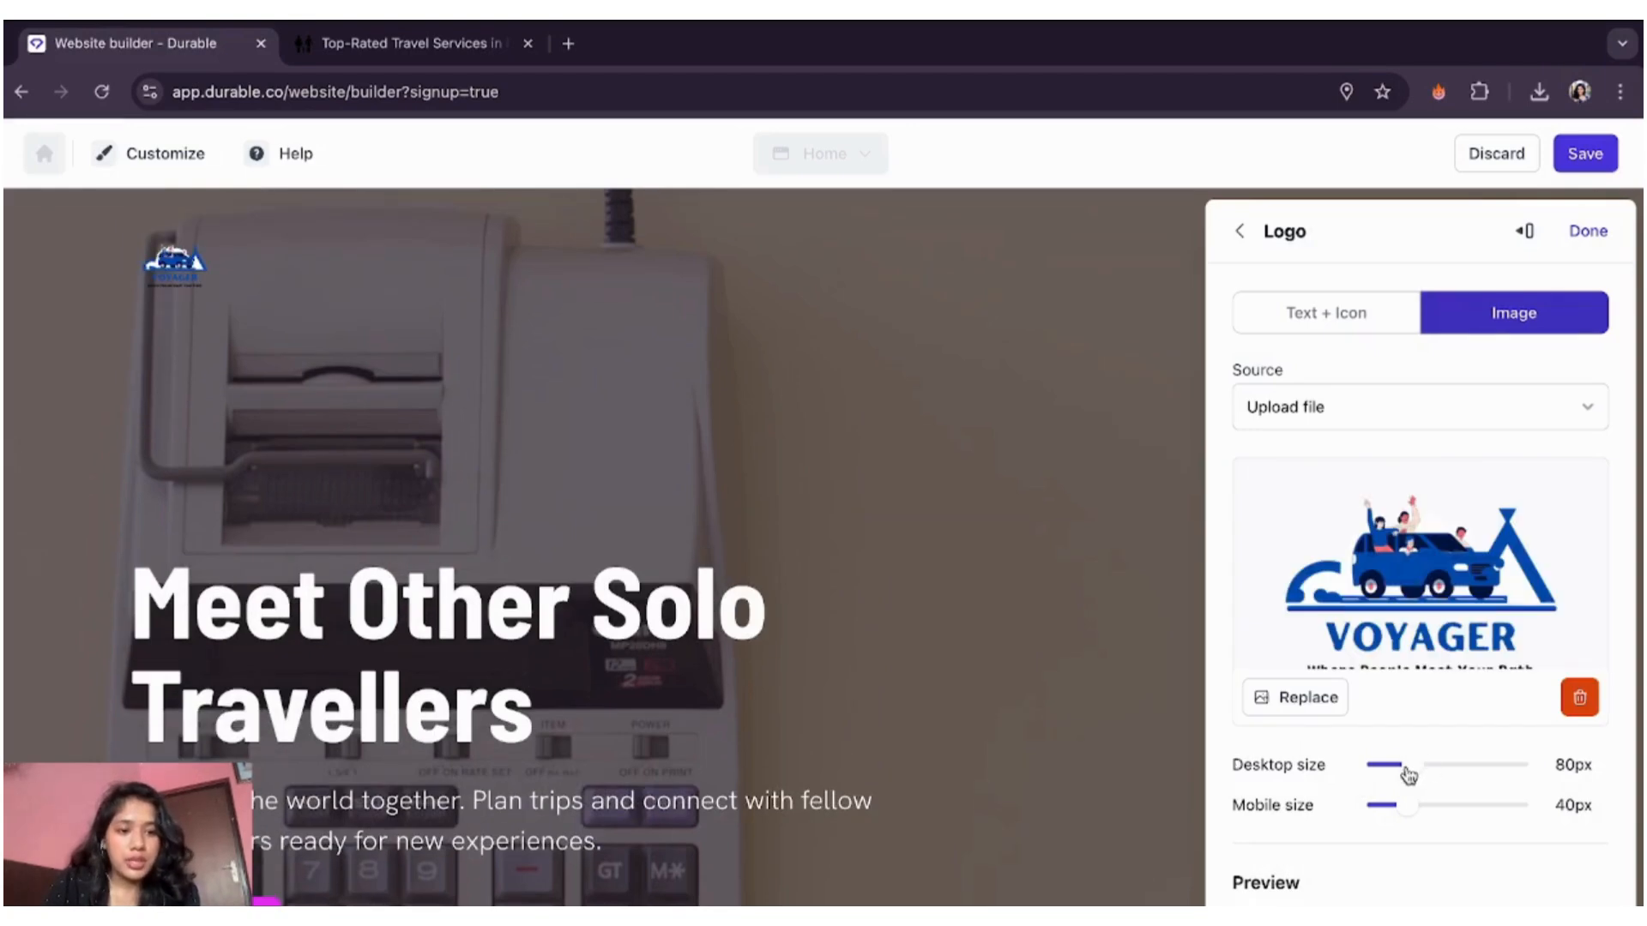
- Size the logo to 200px on desktop and 82px on mobile
{"action": "left_click_drag", "start_coordinate": [1470, 775], "coordinate": [1530, 779]}
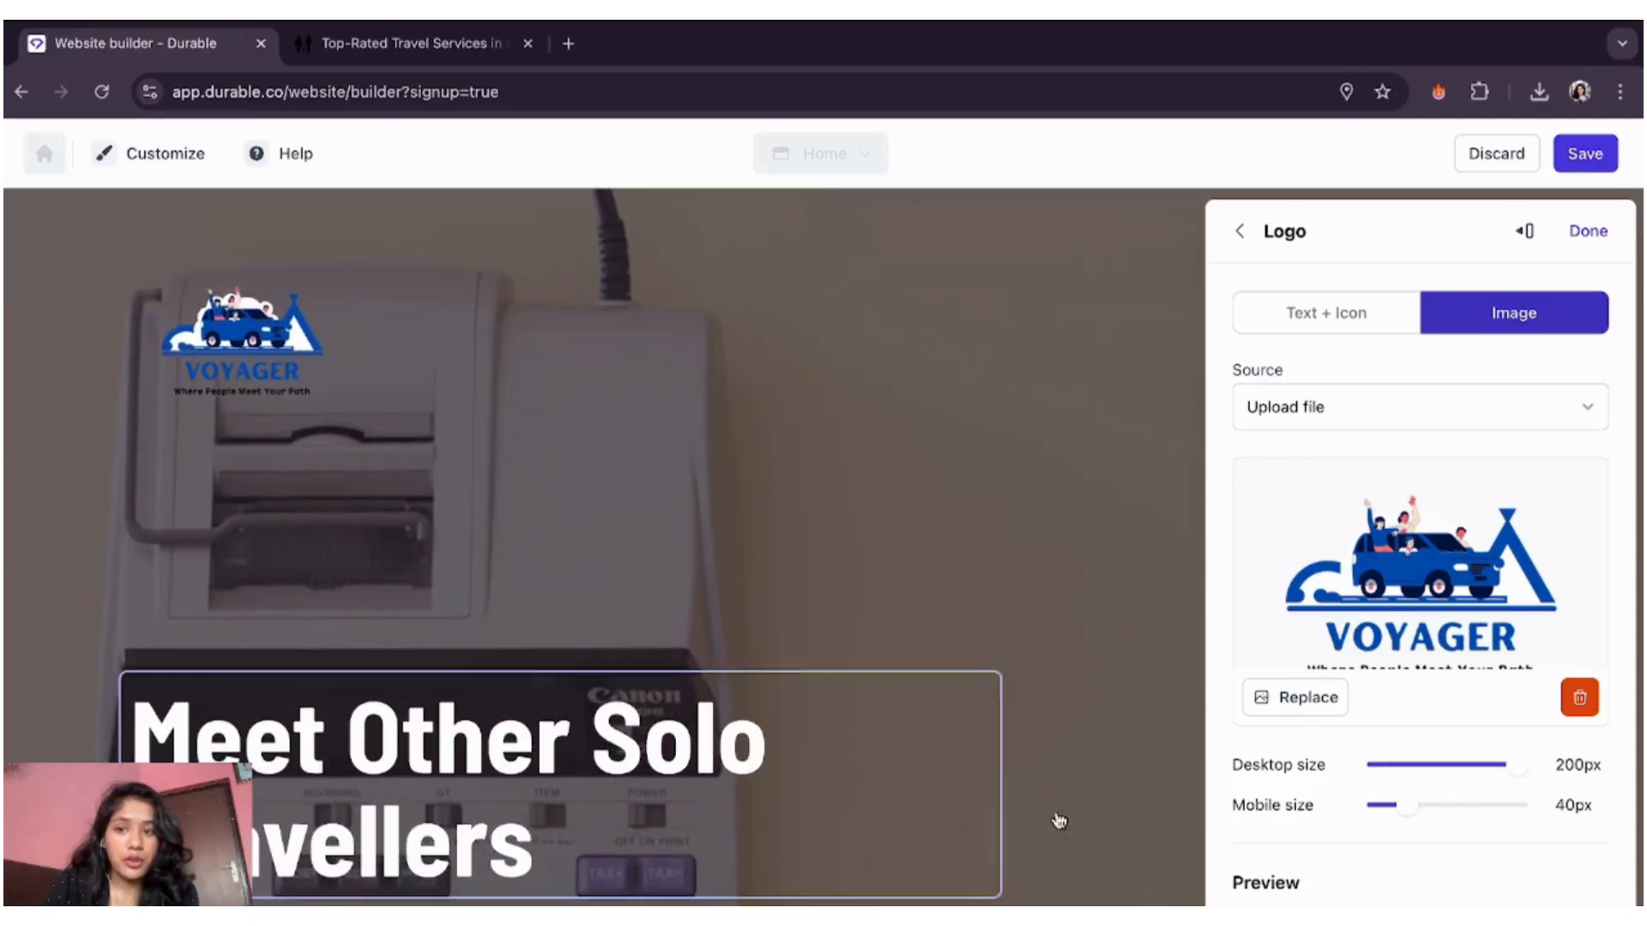
{"action": "left_click_drag", "start_coordinate": [1426, 814], "coordinate": [1468, 814]}
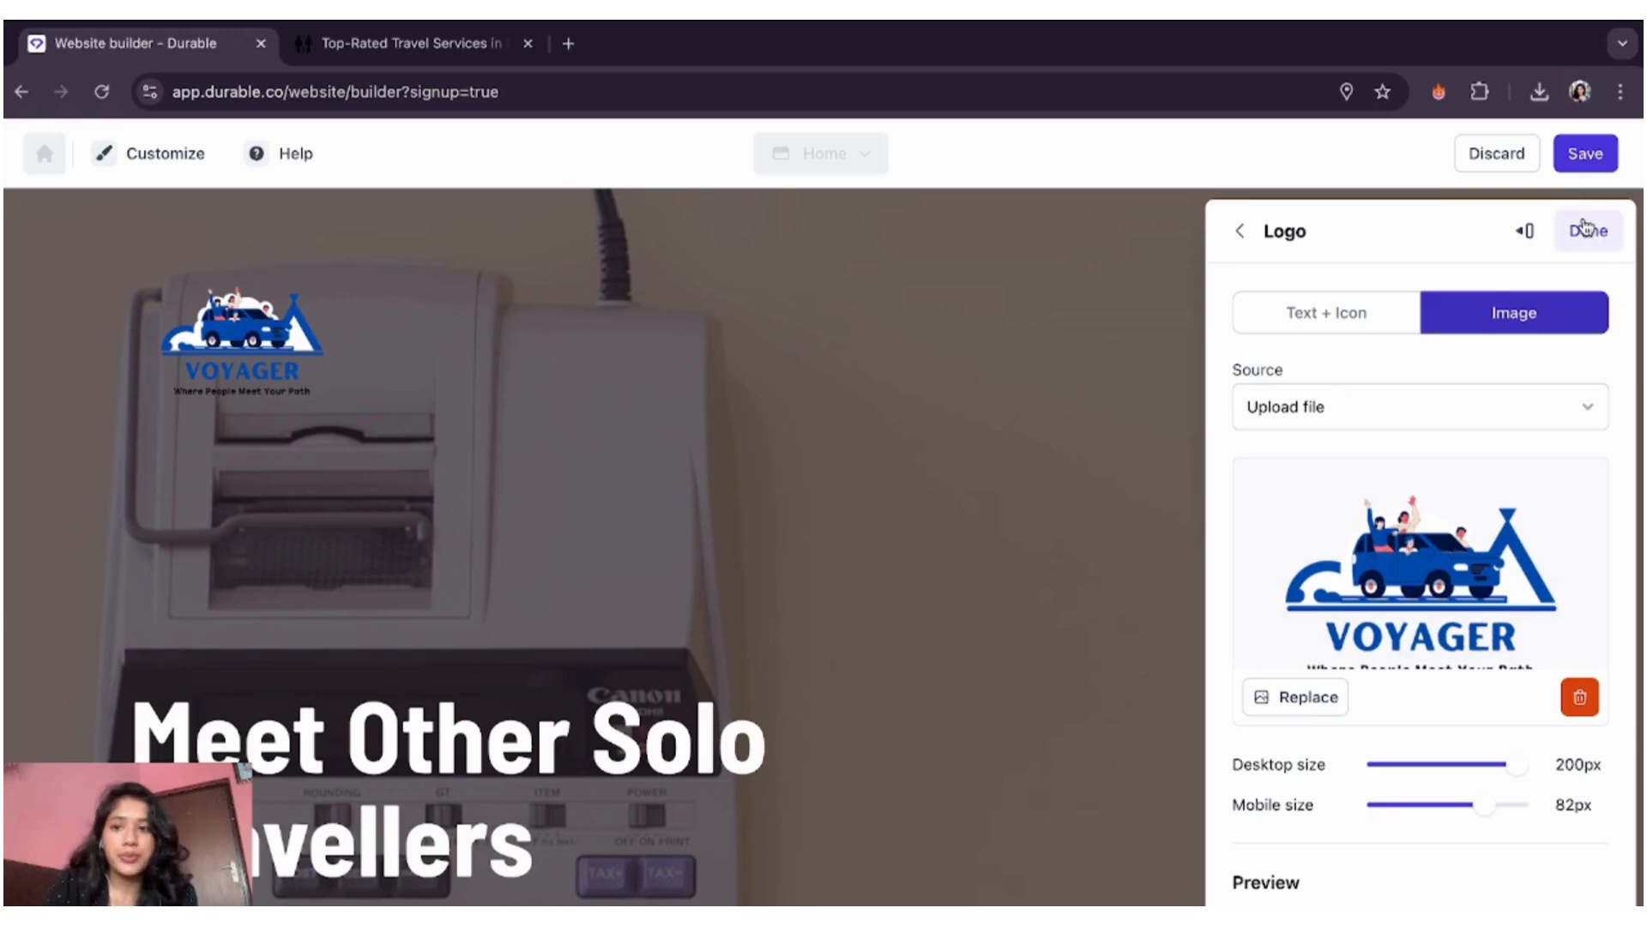
{"action": "scroll", "coordinate": [1607, 452], "scroll_direction": "down", "scroll_amount": 1}
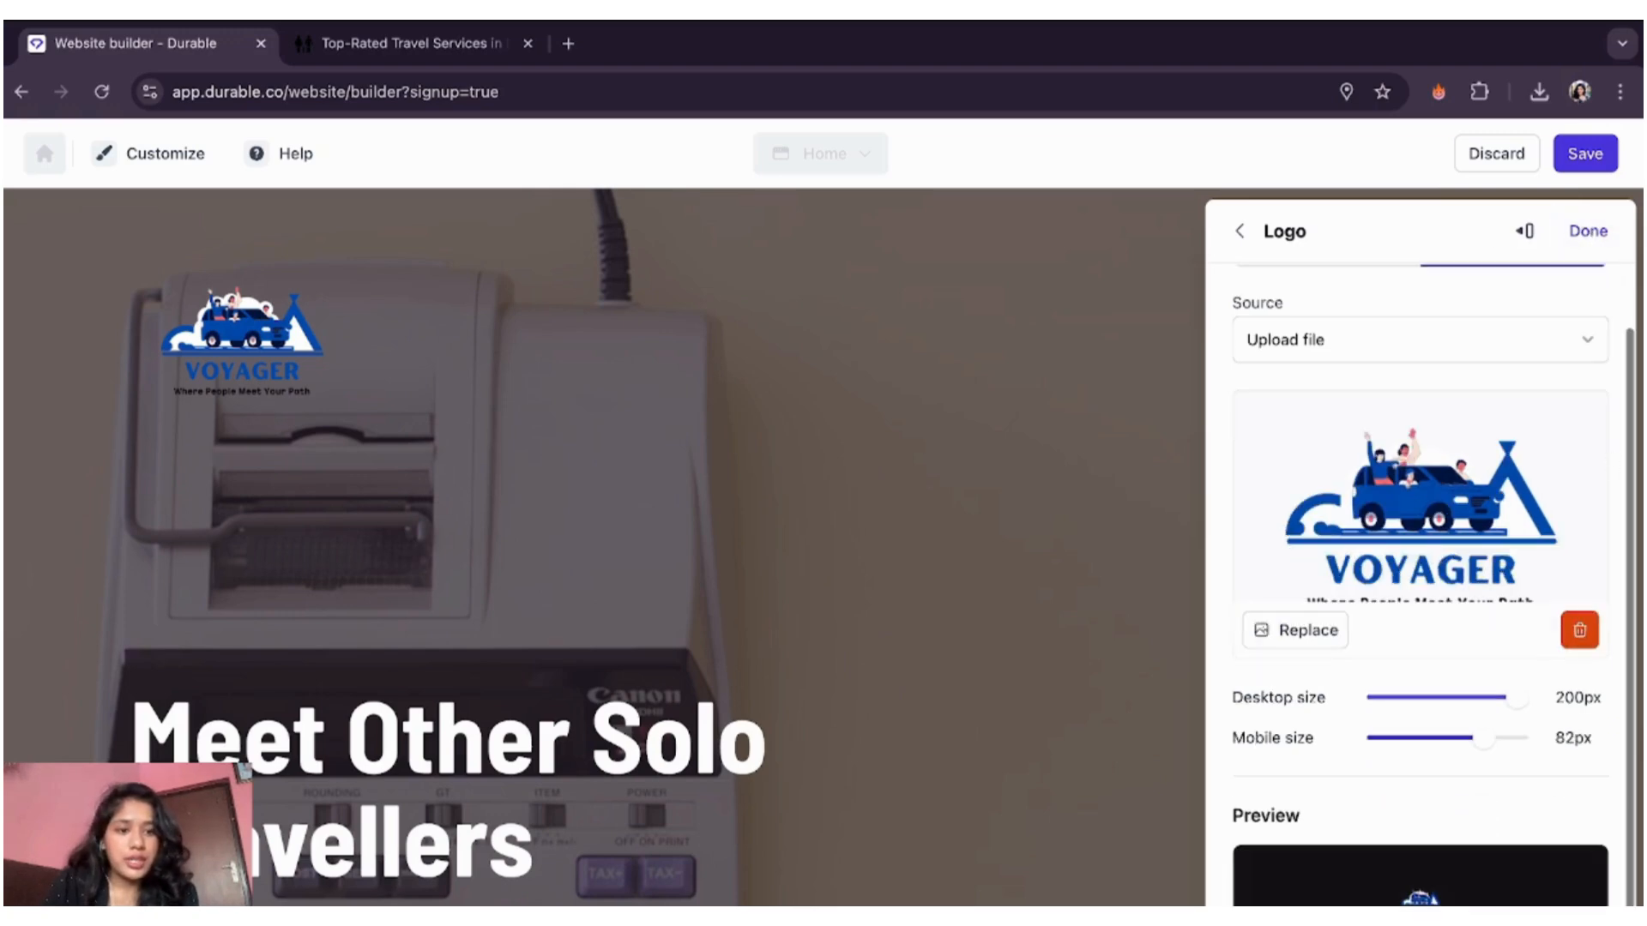
{"action": "left_click", "coordinate": [1601, 233]}
- Regenerate the hero section's image, which becomes a plant photo
{"action": "scroll", "coordinate": [703, 556], "scroll_direction": "down", "scroll_amount": 3}
{"action": "scroll", "coordinate": [706, 558], "scroll_direction": "up", "scroll_amount": 3}
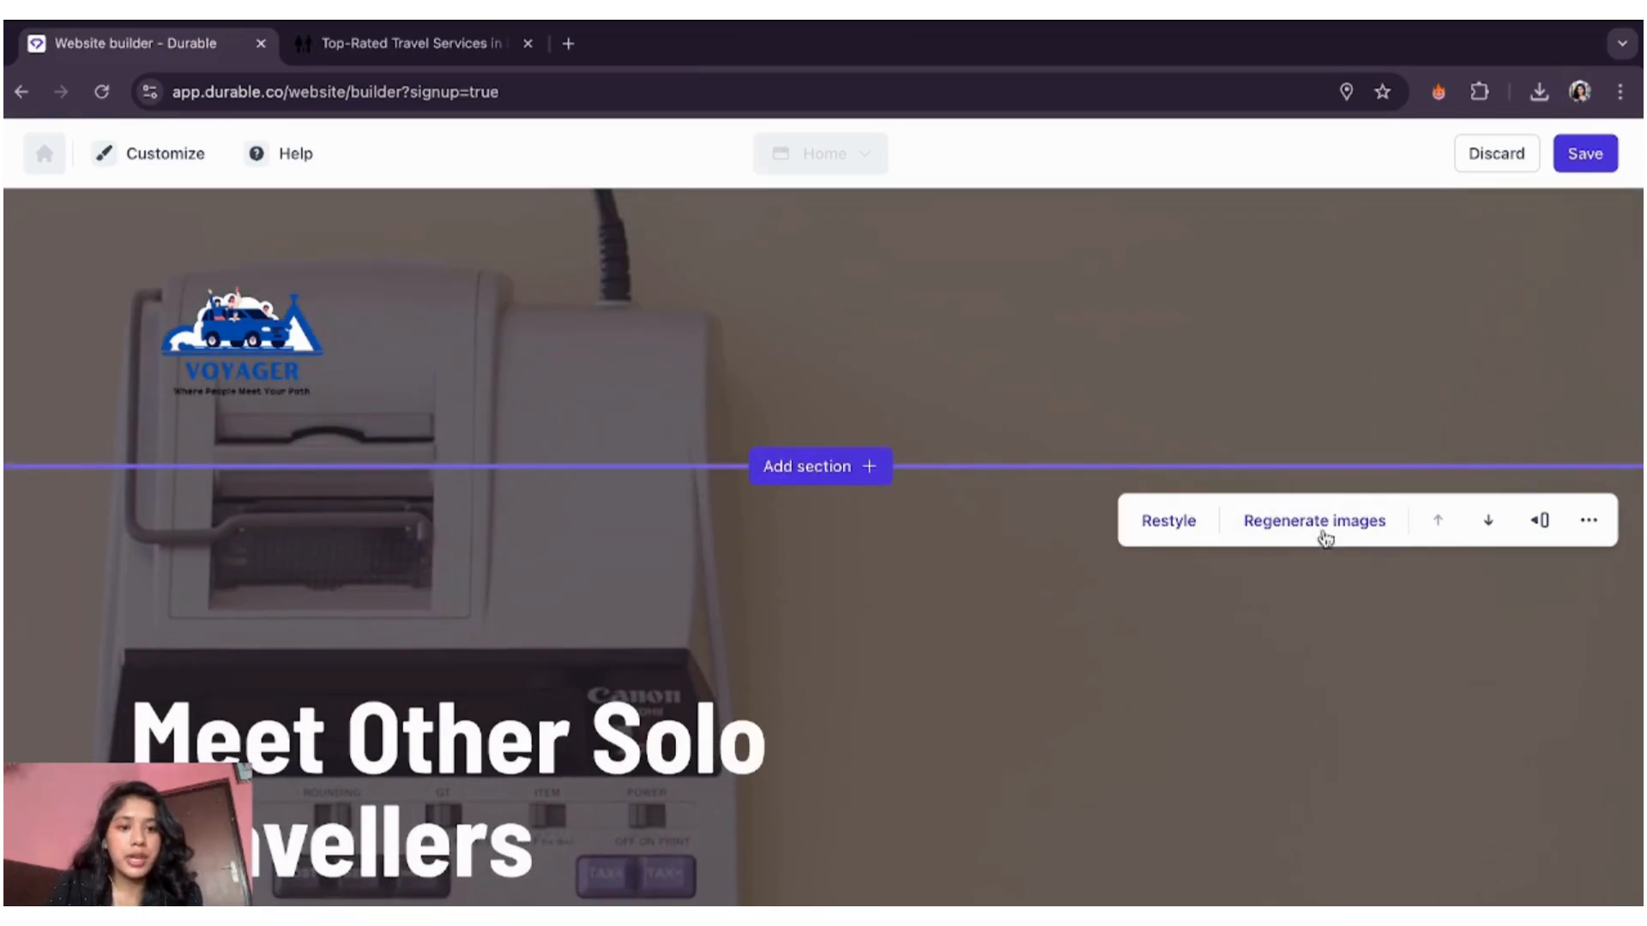
{"action": "left_click", "coordinate": [1286, 524]}
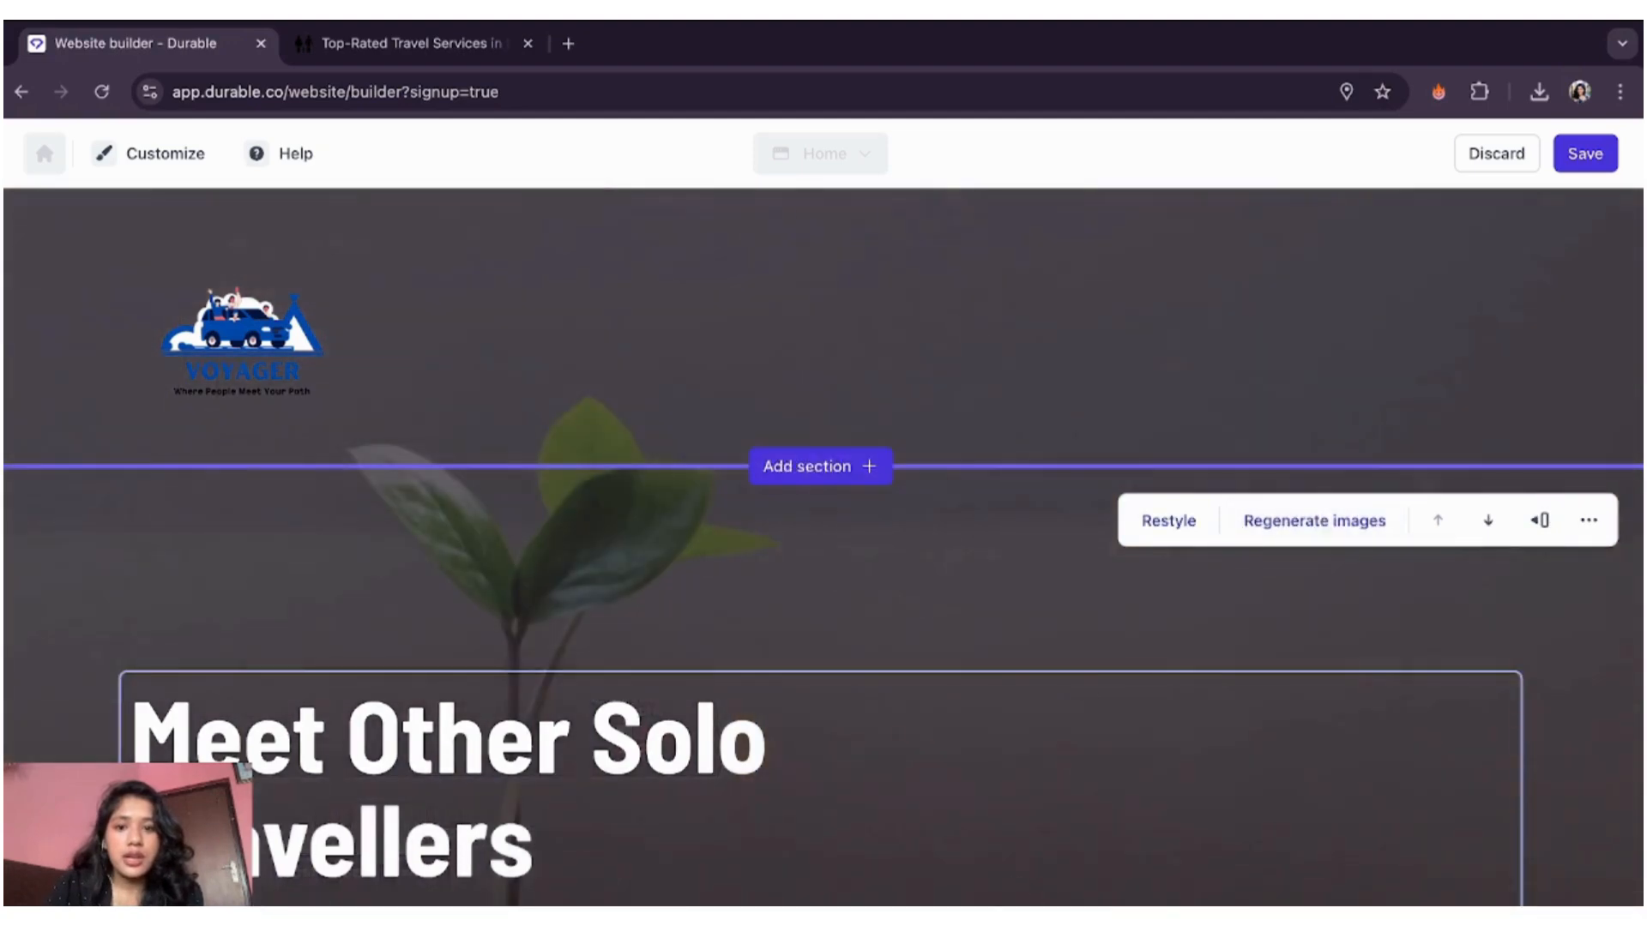
- Check the hero banner text 'Plan Your Next Adventure with Voyager' unchanged, then save the Home page
{"action": "scroll", "coordinate": [831, 570], "scroll_direction": "down", "scroll_amount": 4}
{"action": "scroll", "coordinate": [831, 575], "scroll_direction": "up", "scroll_amount": 4}
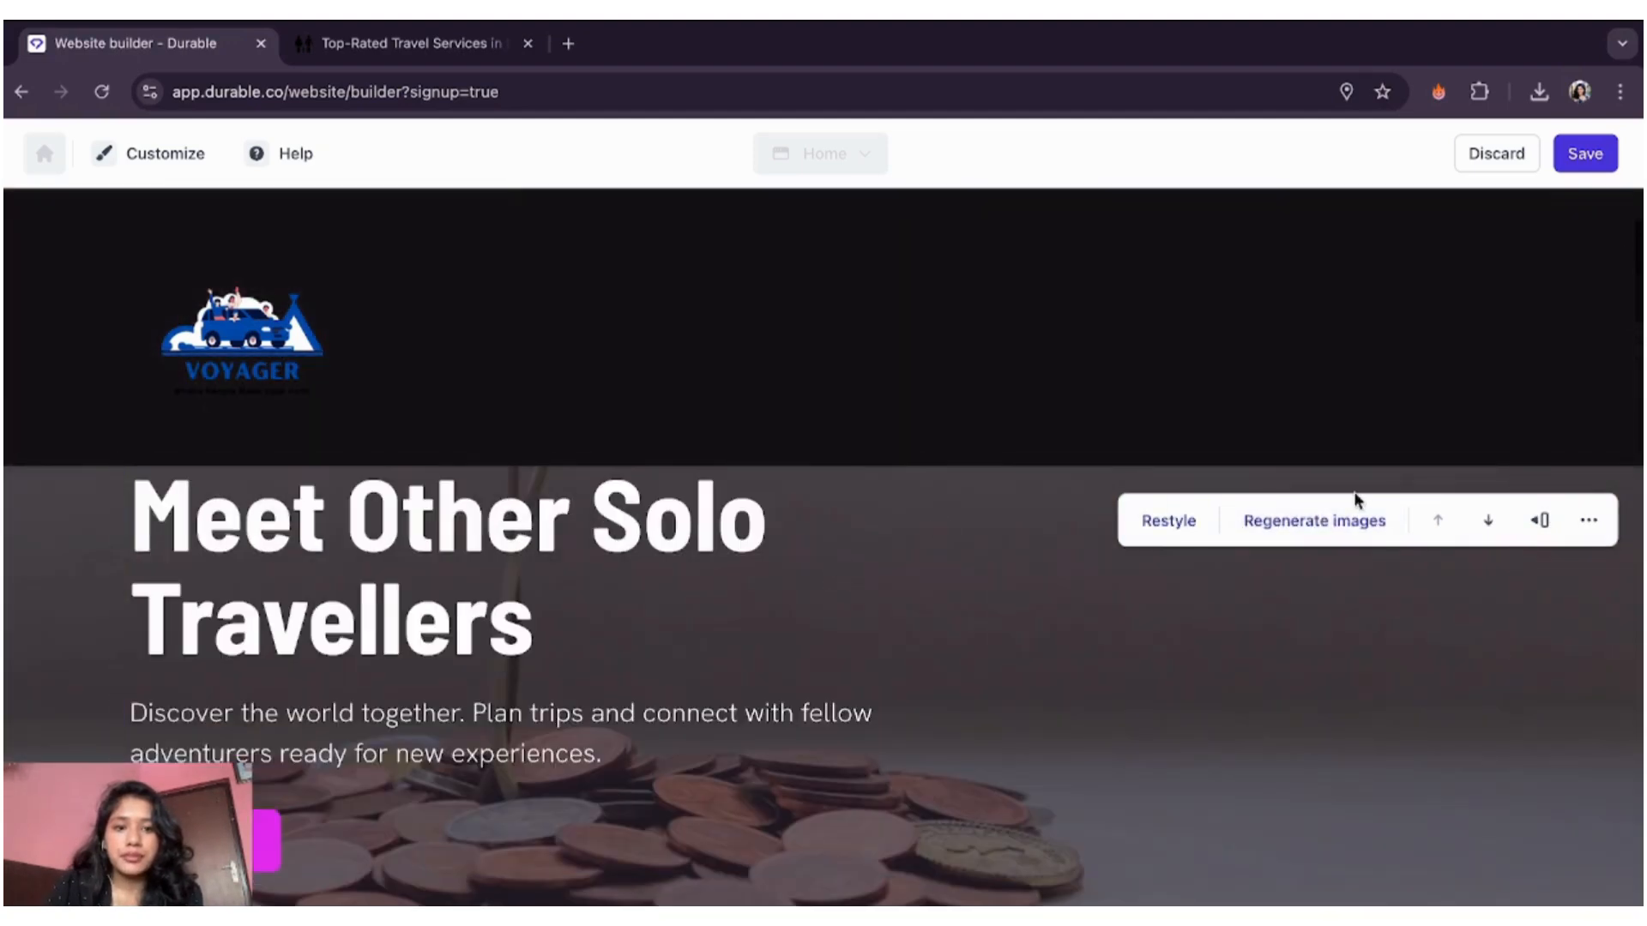
{"action": "scroll", "coordinate": [581, 661], "scroll_direction": "up", "scroll_amount": 3}
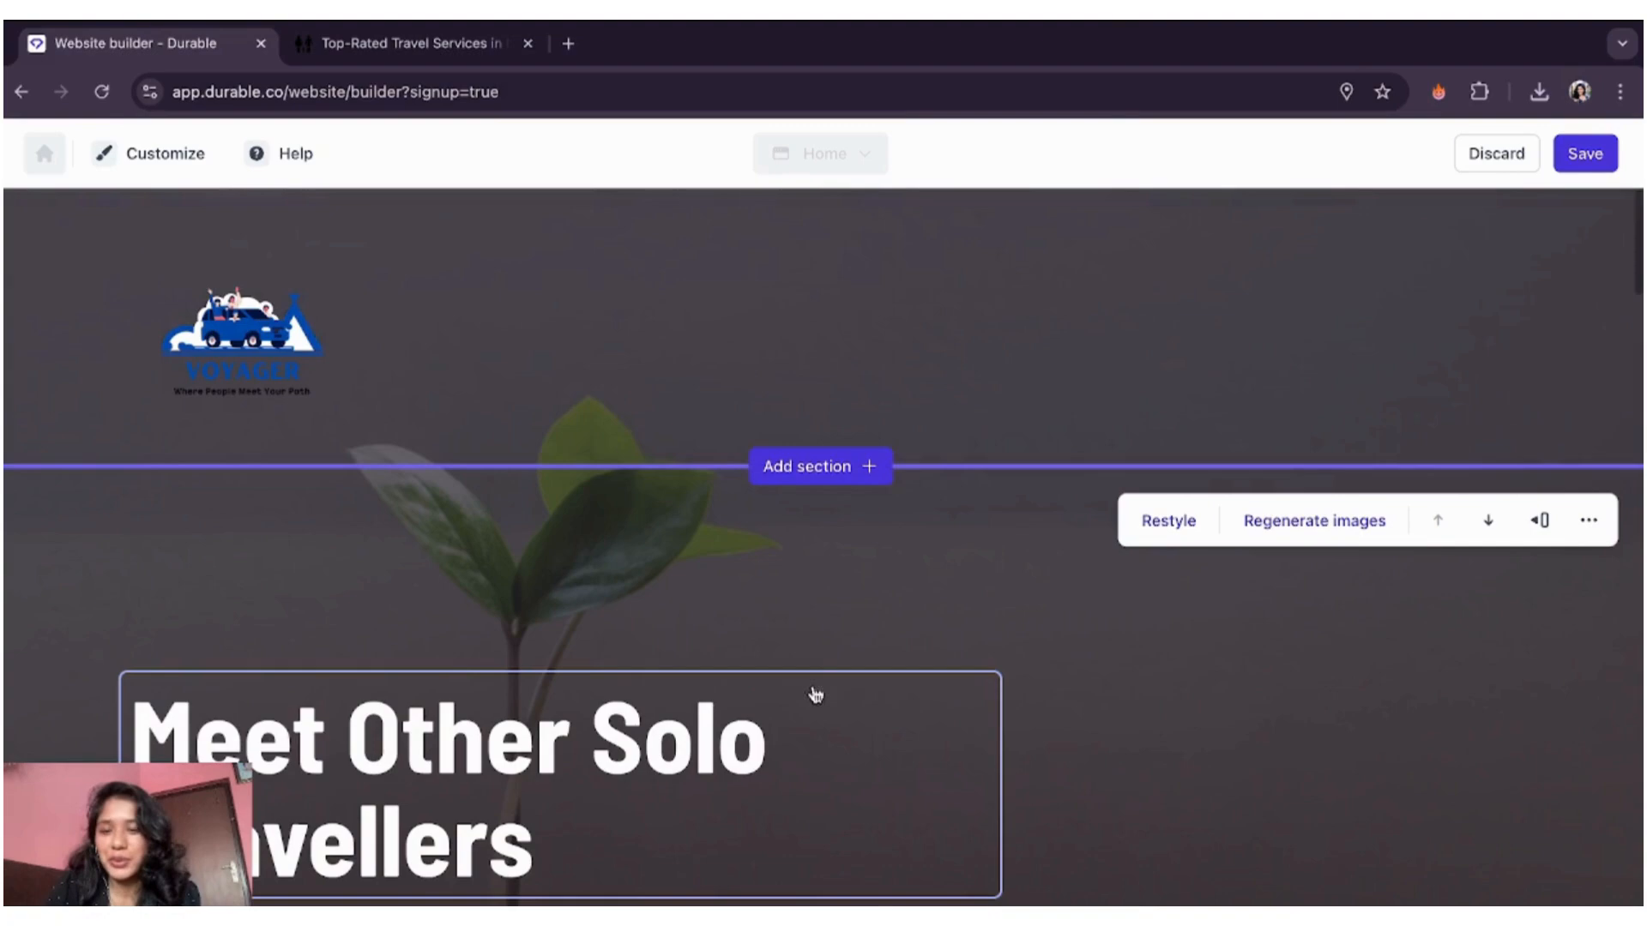
{"action": "scroll", "coordinate": [596, 571], "scroll_direction": "down", "scroll_amount": 1}
{"action": "scroll", "coordinate": [597, 573], "scroll_direction": "down", "scroll_amount": 3}
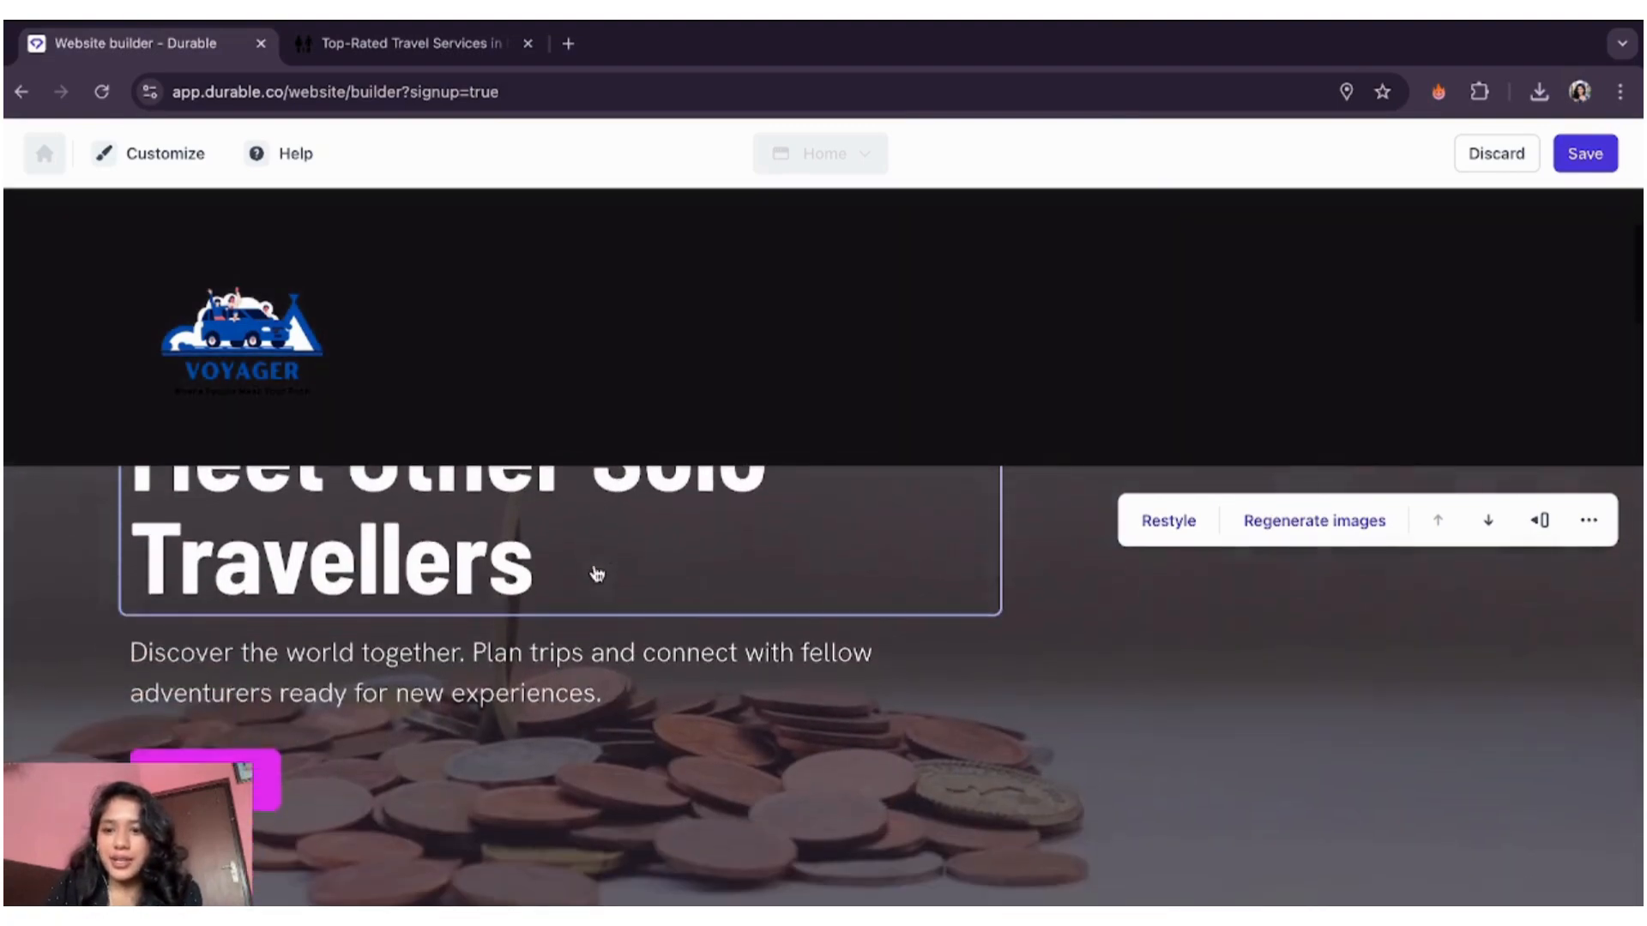
{"action": "left_click", "coordinate": [550, 670]}
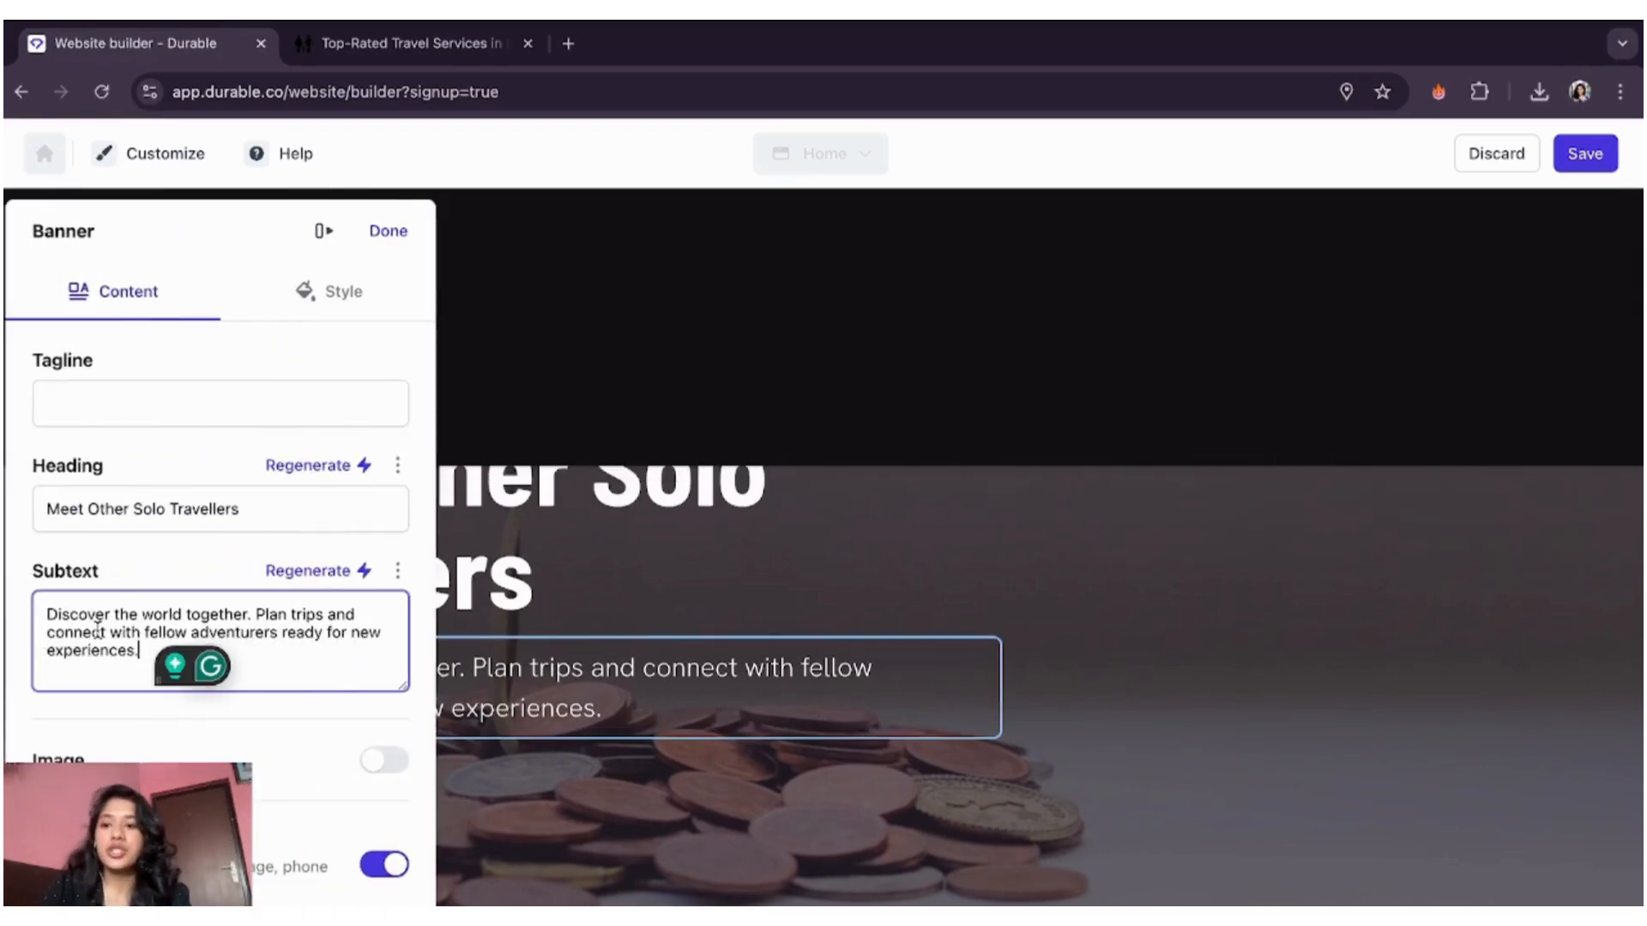
{"action": "scroll", "coordinate": [130, 746], "scroll_direction": "down", "scroll_amount": 1}
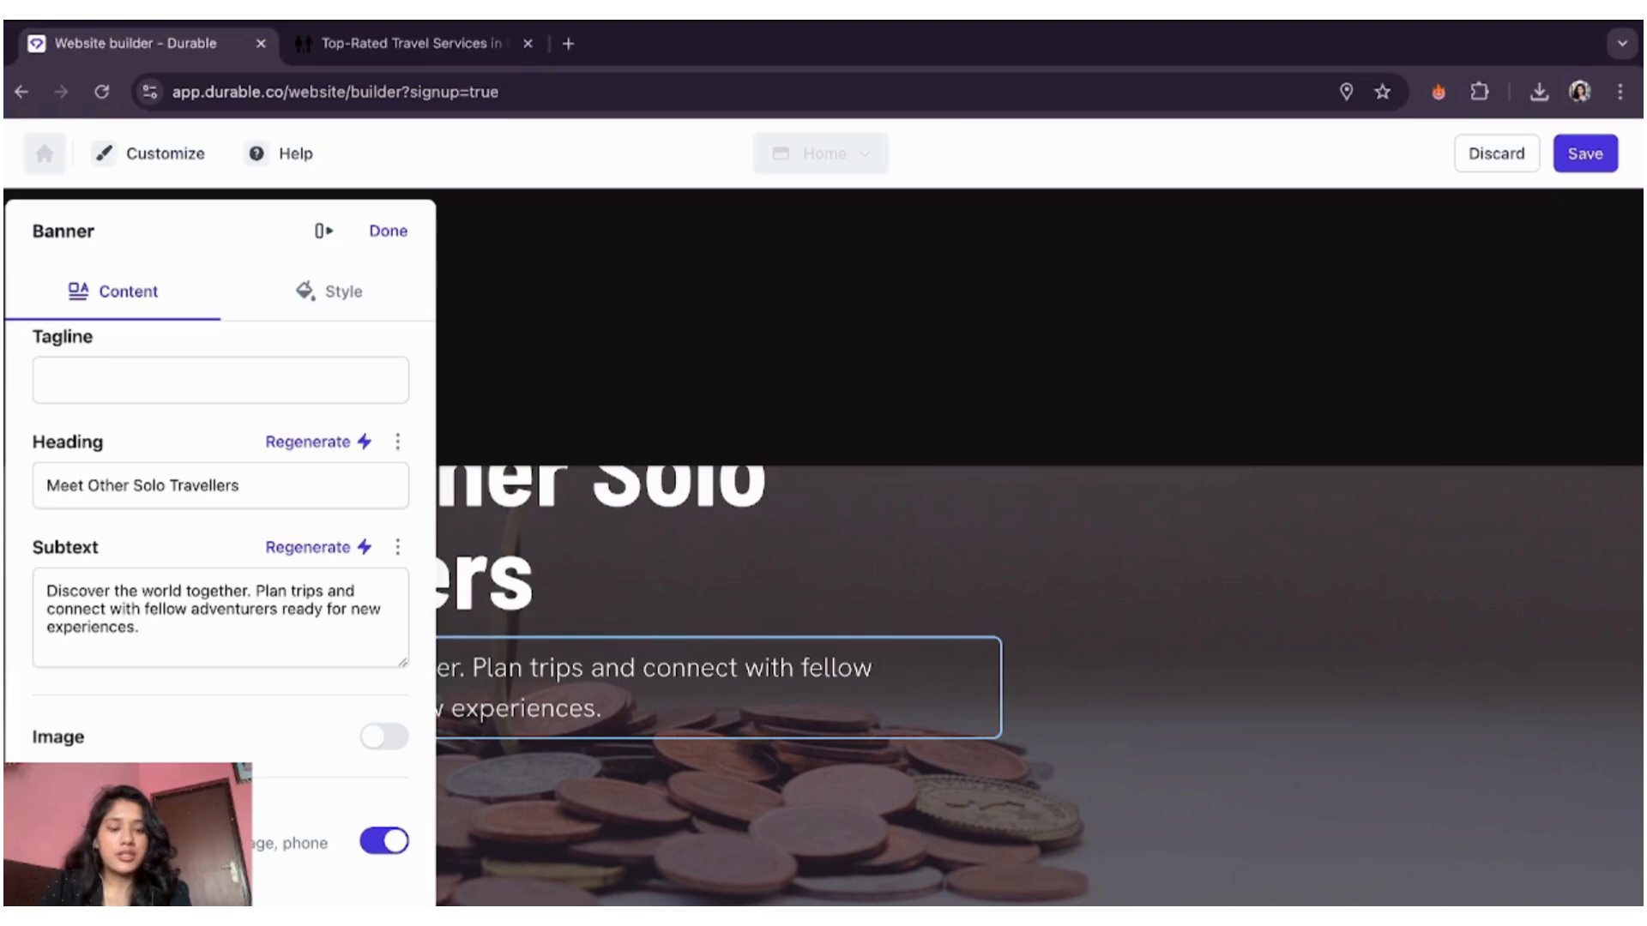
{"action": "left_click", "coordinate": [395, 237]}
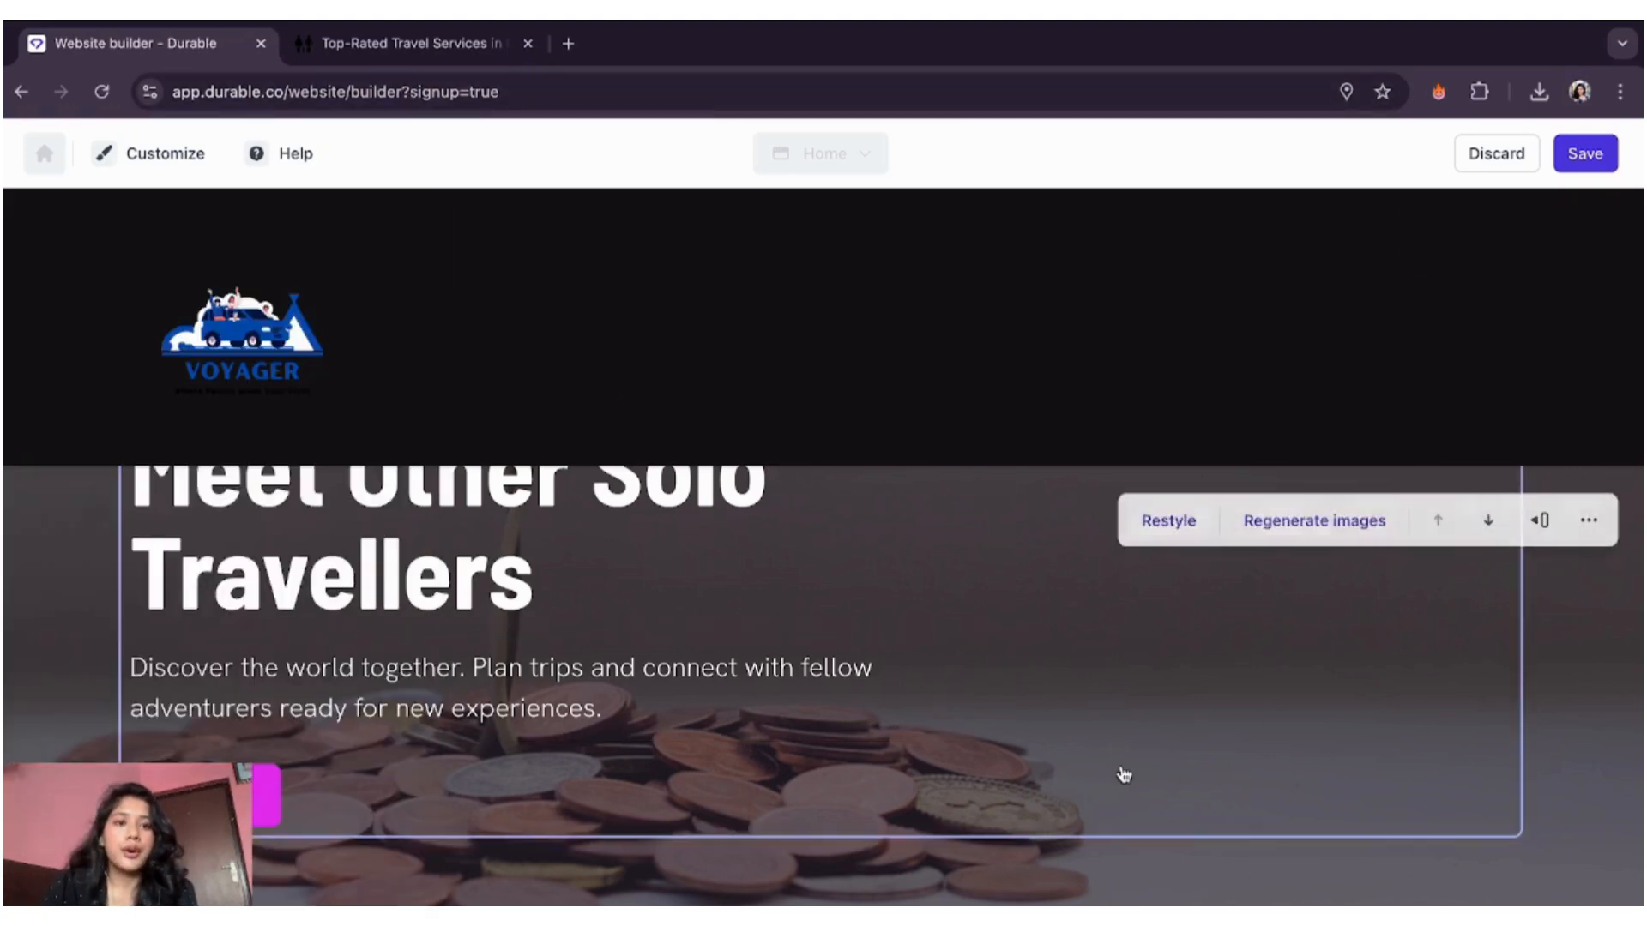
{"action": "scroll", "coordinate": [1121, 772], "scroll_direction": "down", "scroll_amount": 5}
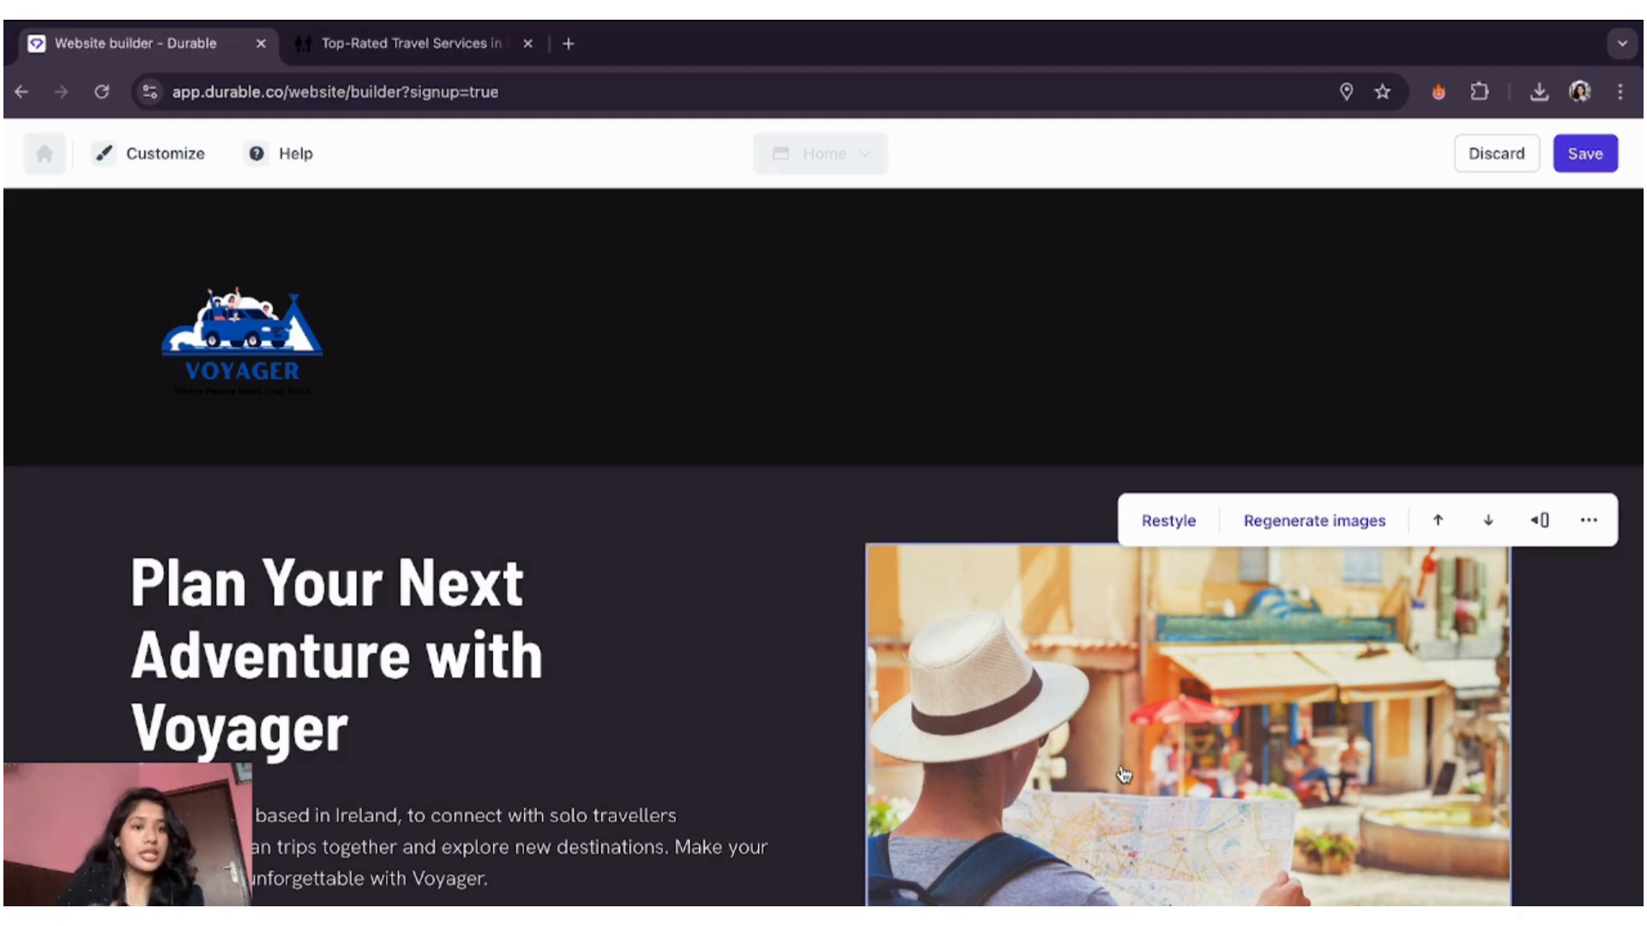
{"action": "left_click", "coordinate": [1582, 155]}
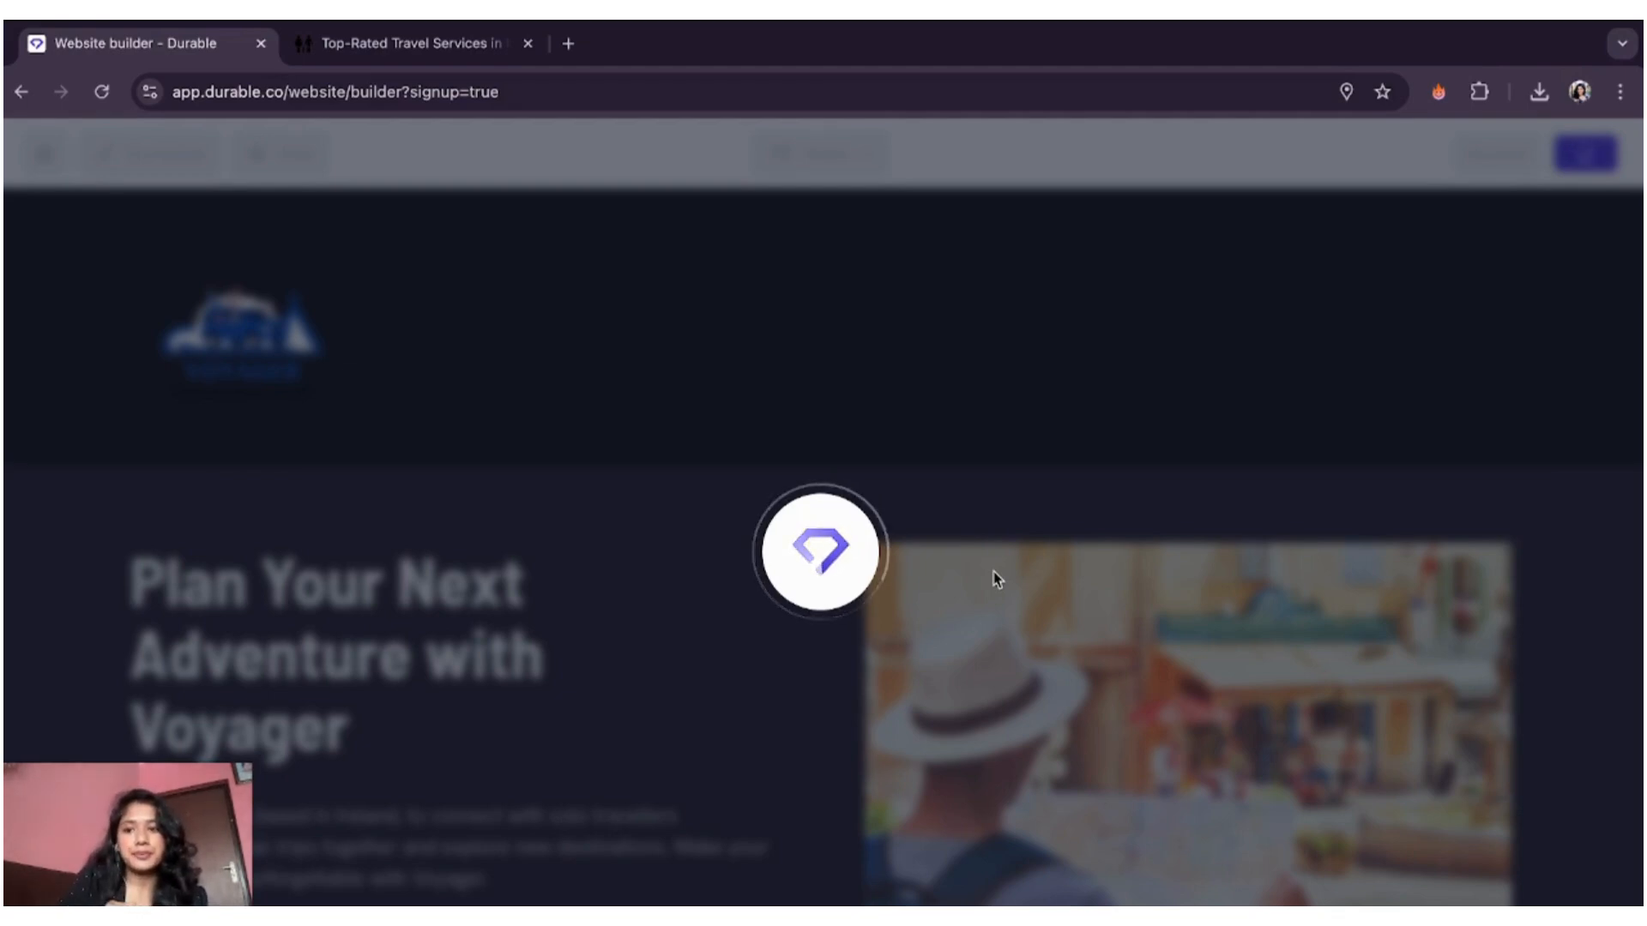
- Create a new page from the About template and add it to the site
{"action": "scroll", "coordinate": [667, 647], "scroll_direction": "down", "scroll_amount": 5}
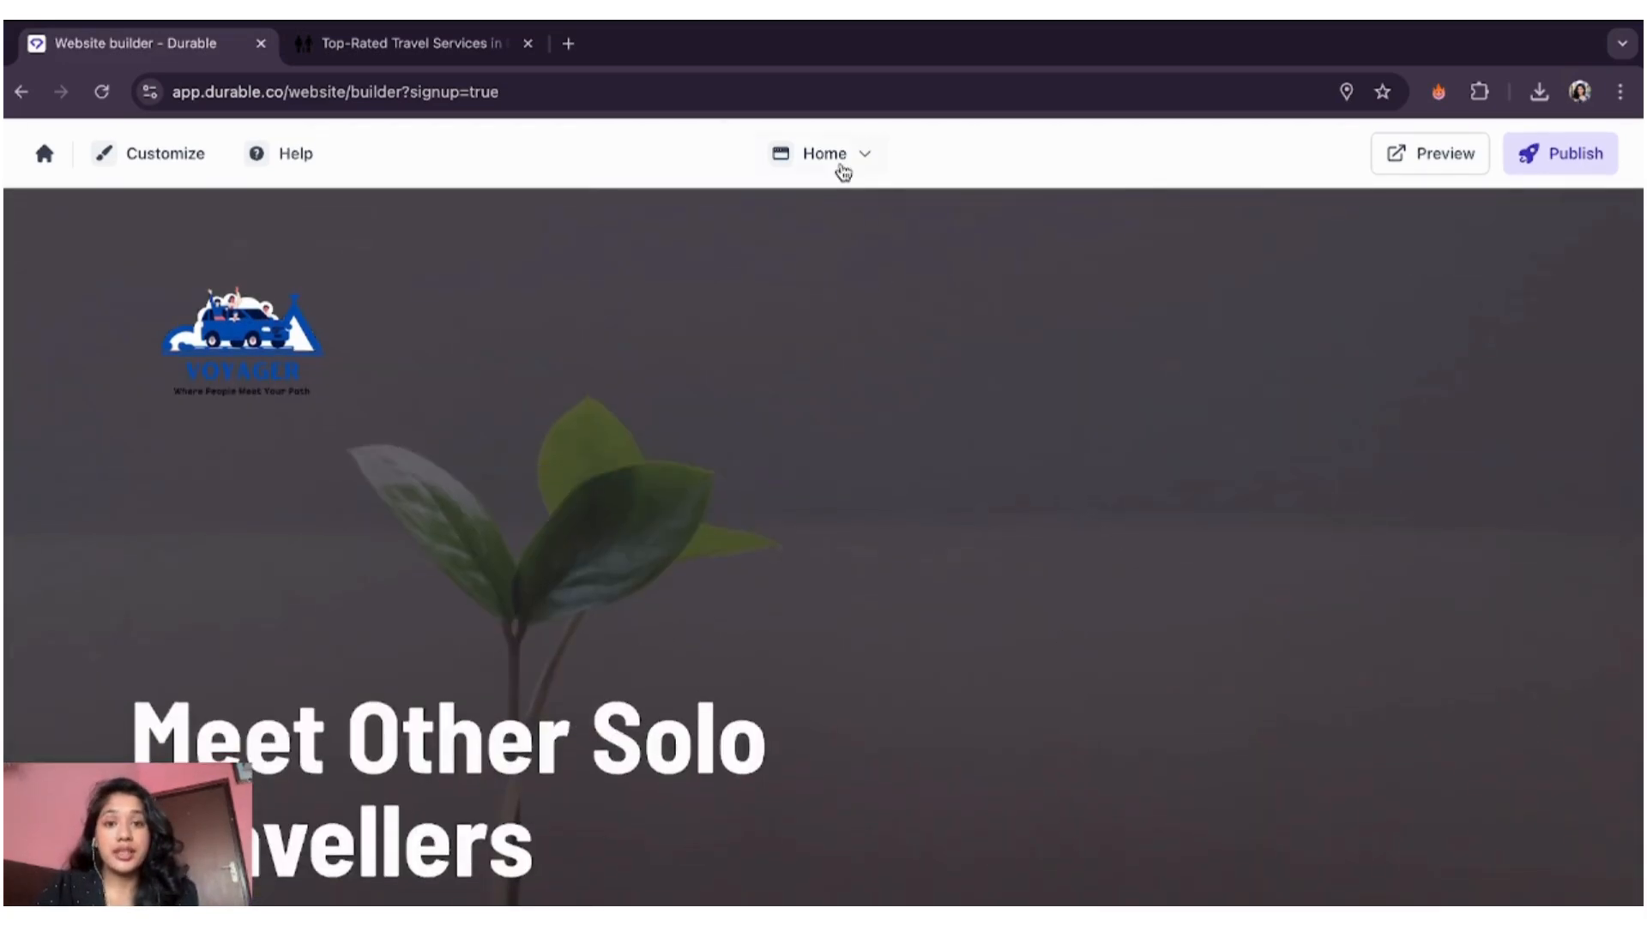
{"action": "left_click", "coordinate": [861, 163]}
{"action": "left_click", "coordinate": [799, 271]}
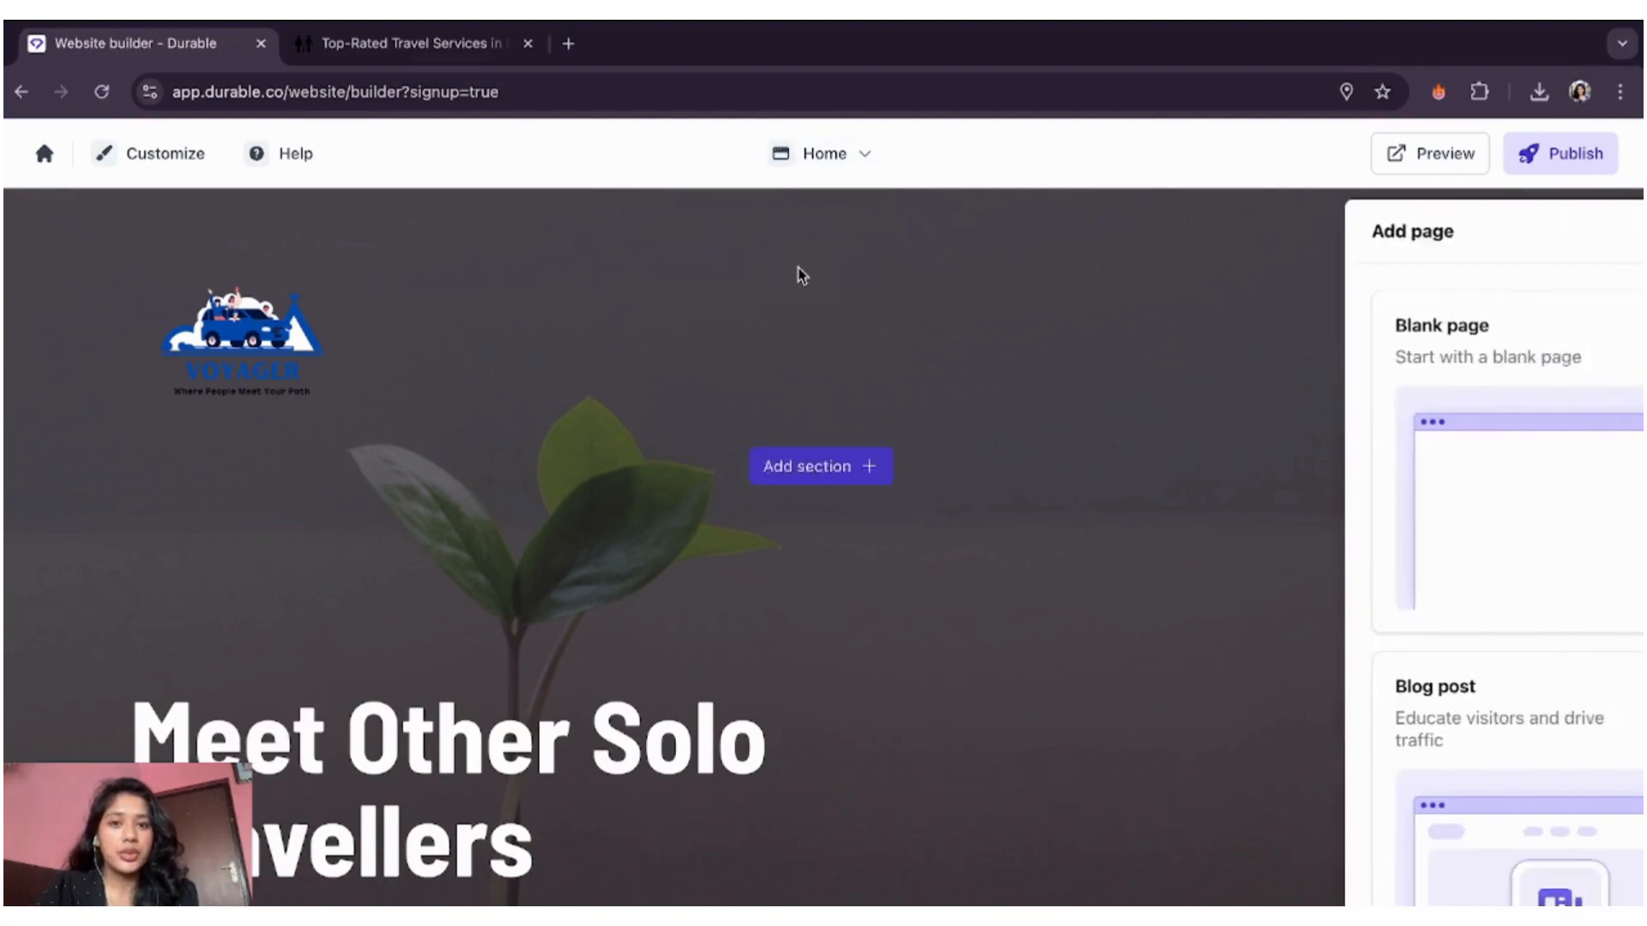
{"action": "scroll", "coordinate": [1364, 713], "scroll_direction": "down", "scroll_amount": 7}
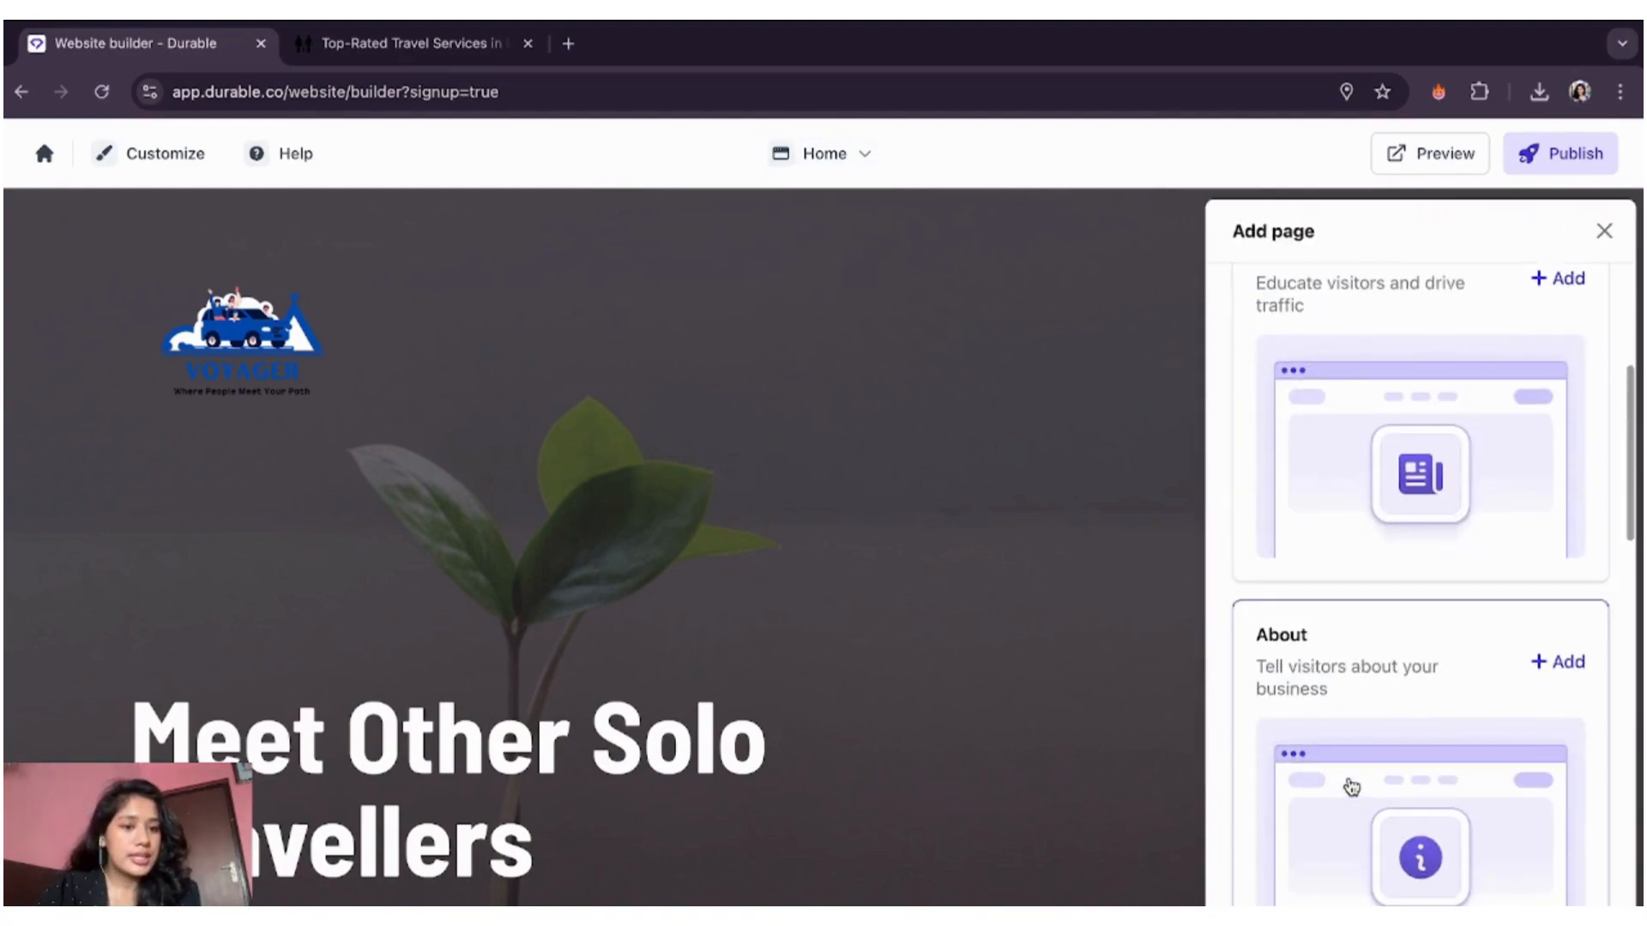
{"action": "scroll", "coordinate": [1352, 787], "scroll_direction": "down", "scroll_amount": 2}
{"action": "left_click", "coordinate": [1440, 454]}
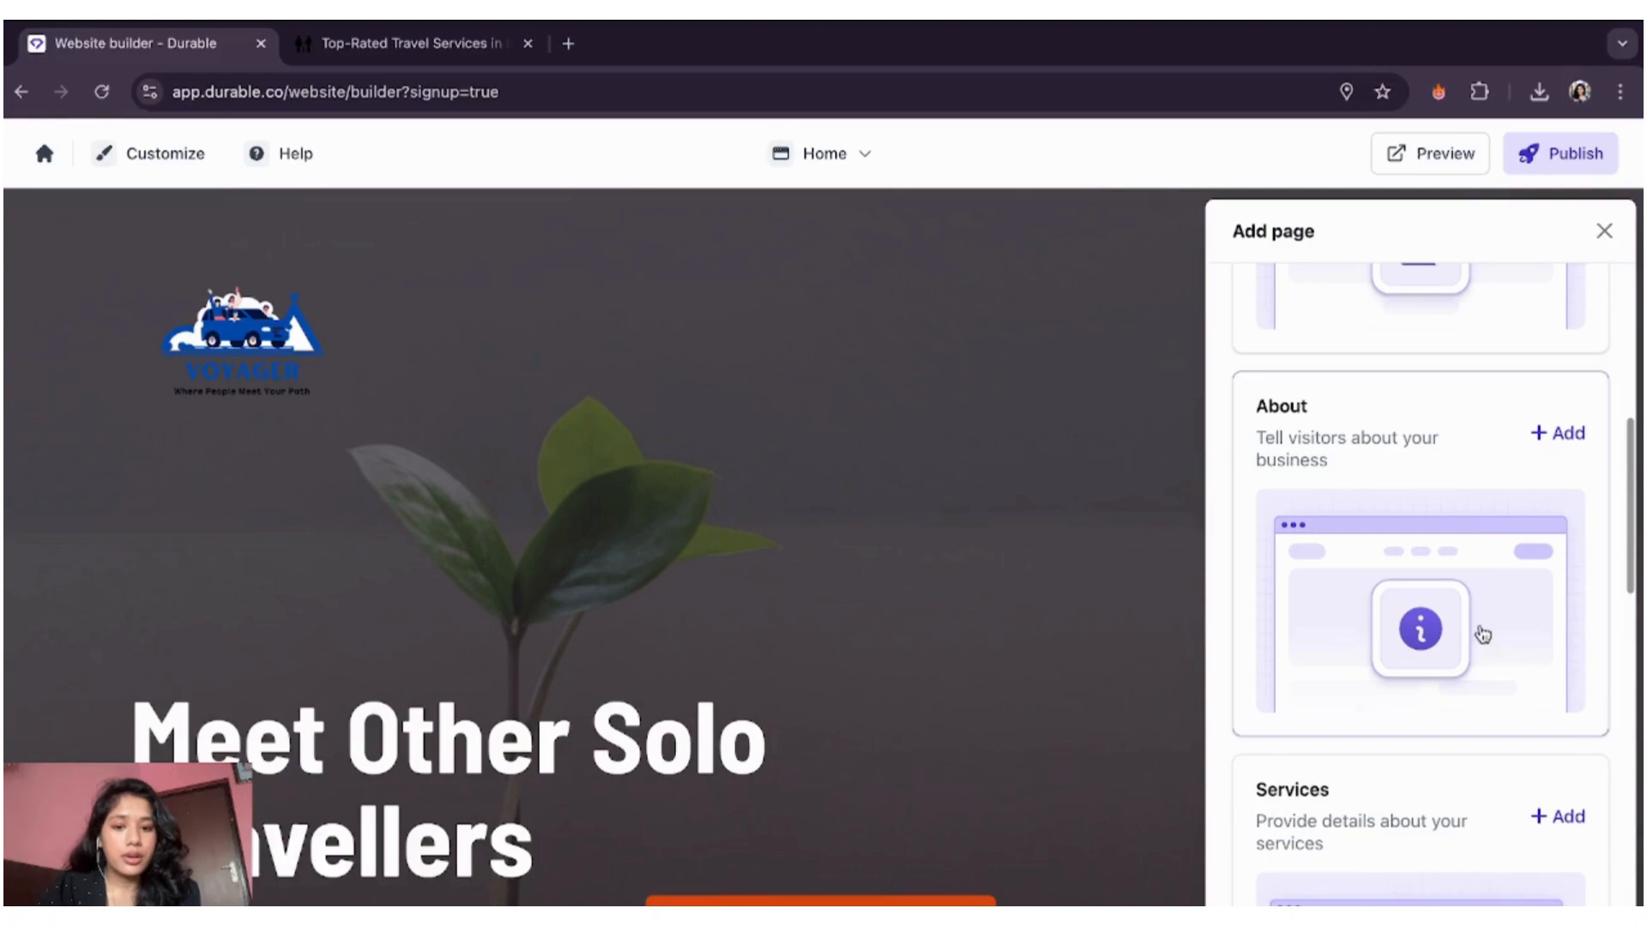
{"action": "left_click", "coordinate": [1455, 651]}
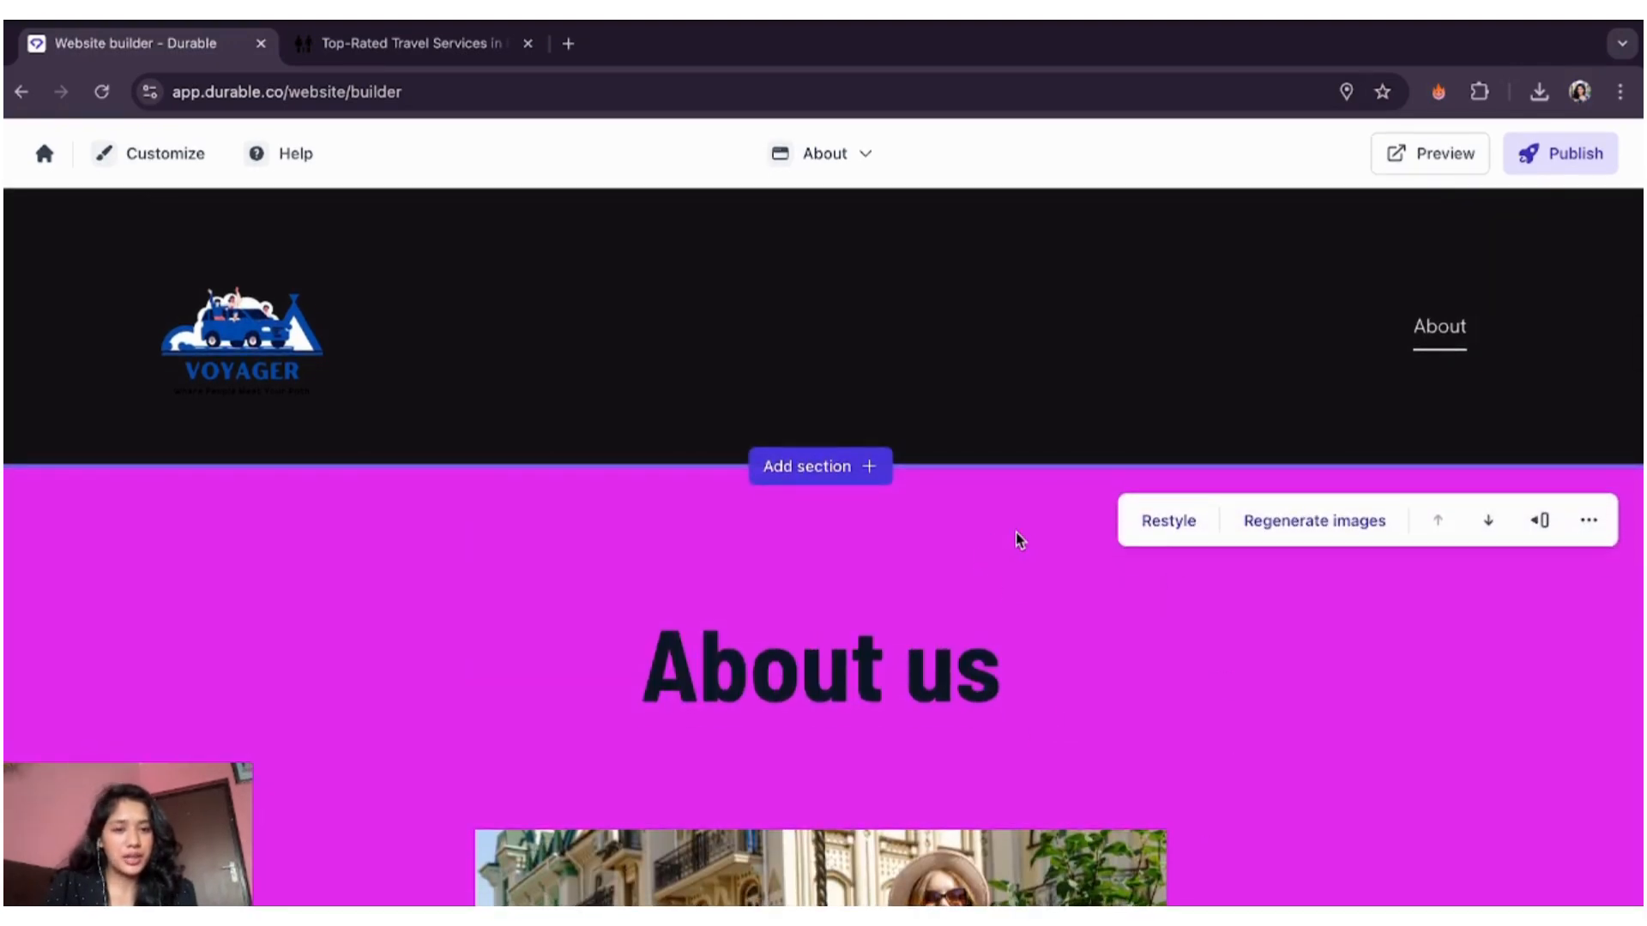
- Restyle the About us section with a team-photo background and save the page
{"action": "left_click", "coordinate": [1186, 520]}
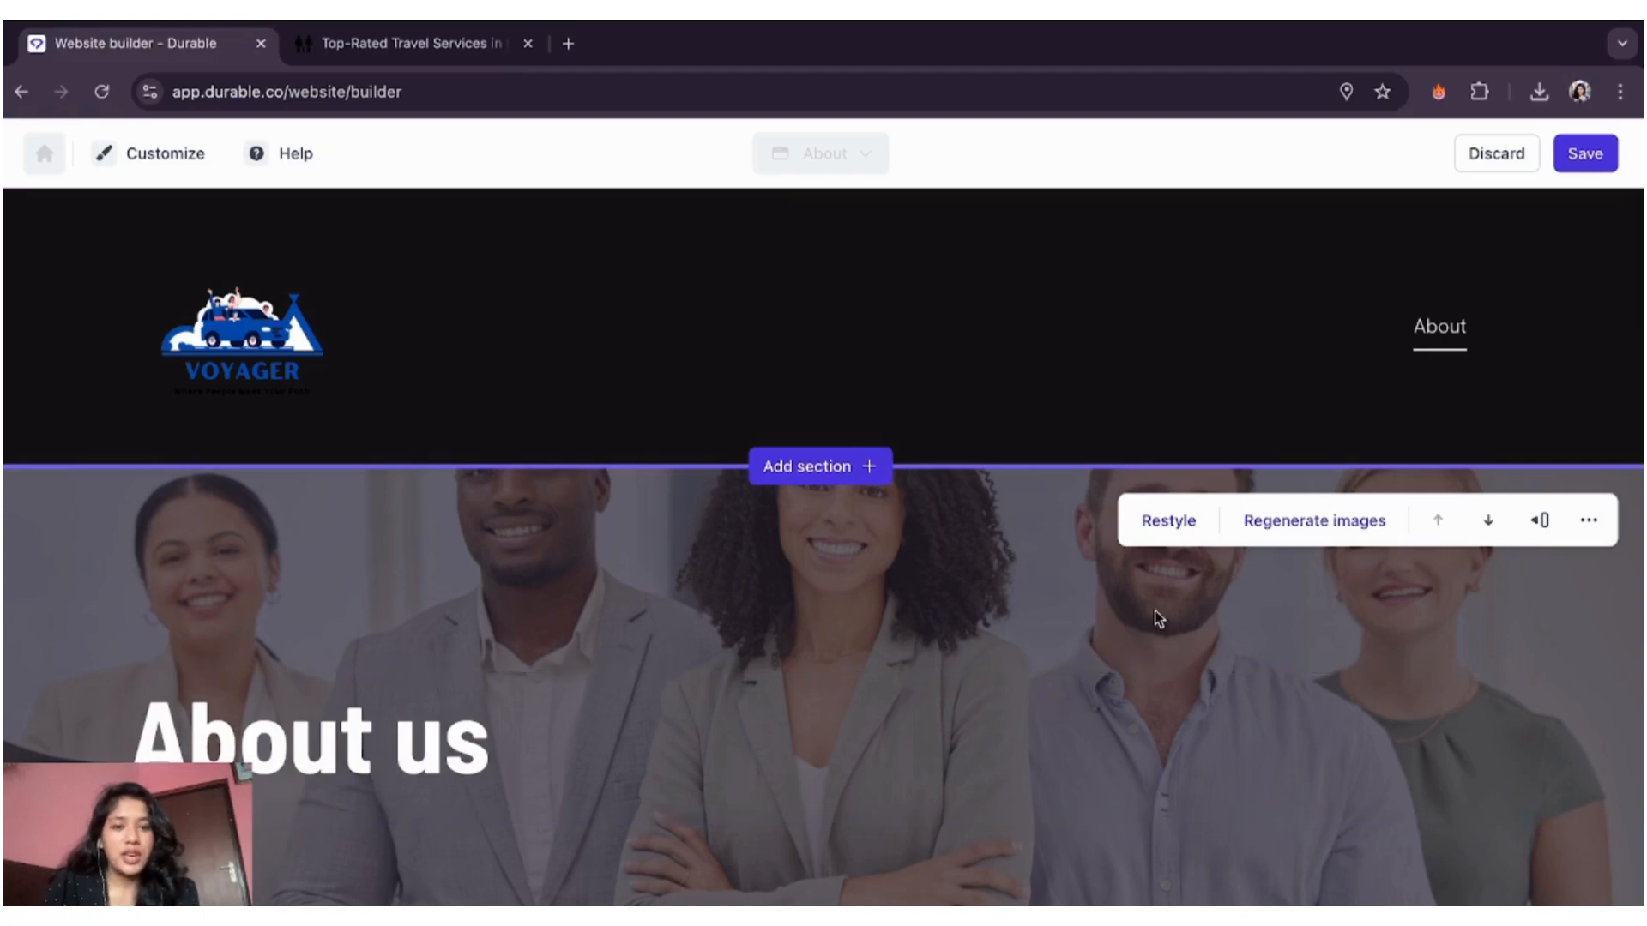
{"action": "scroll", "coordinate": [1092, 579], "scroll_direction": "down", "scroll_amount": 3}
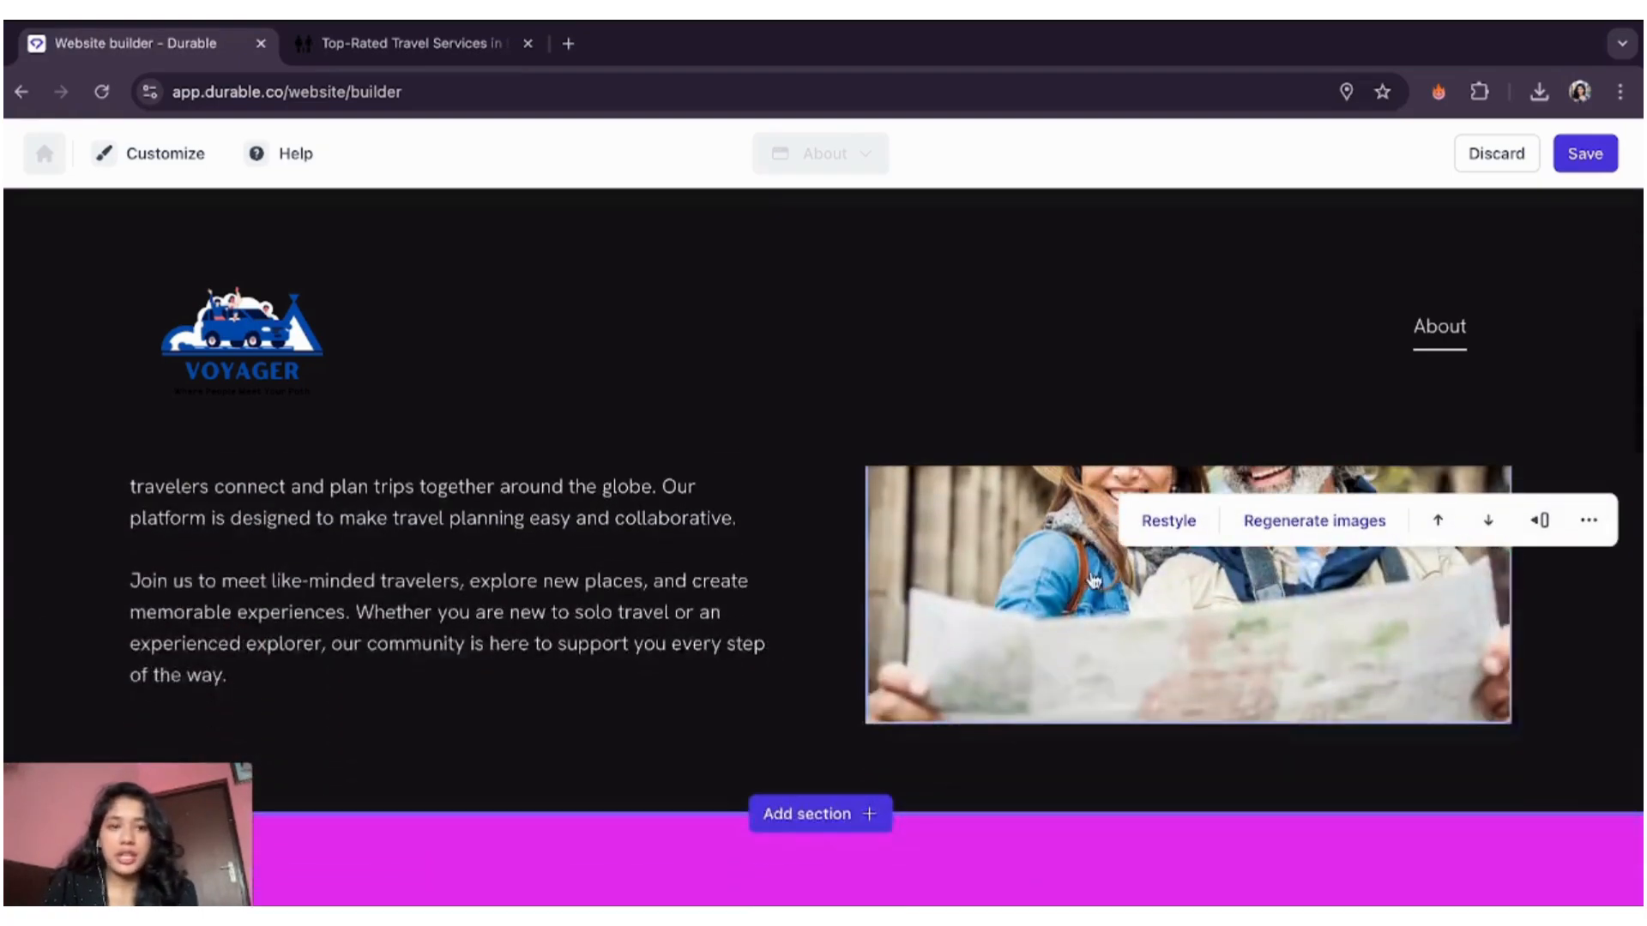
{"action": "scroll", "coordinate": [1092, 580], "scroll_direction": "up", "scroll_amount": 9}
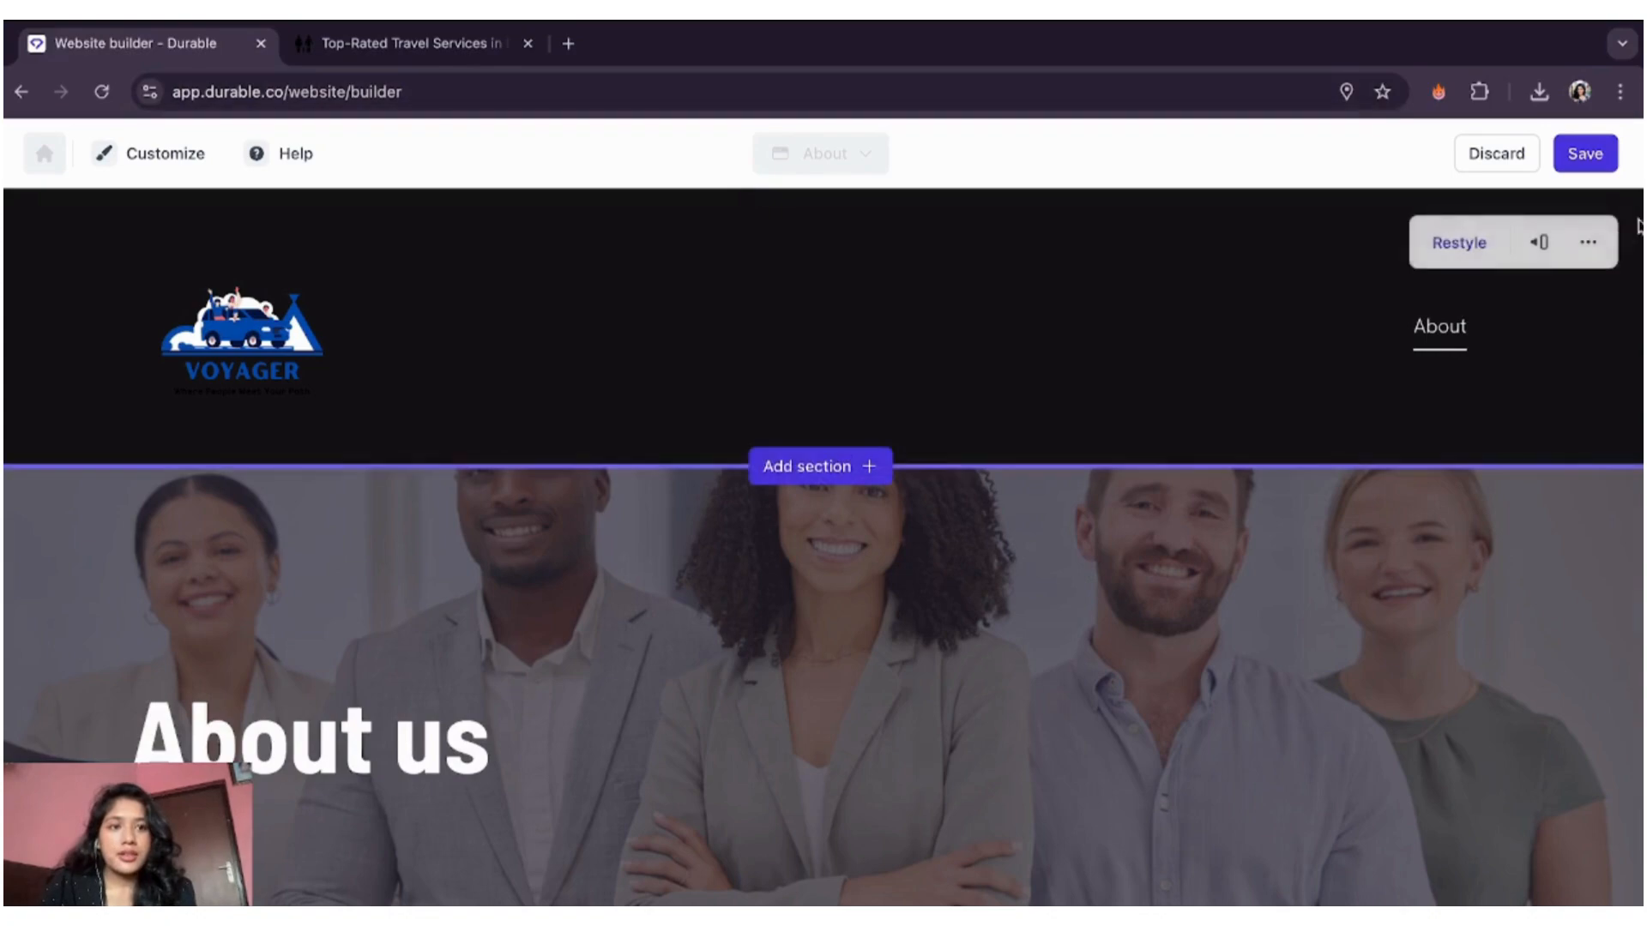
{"action": "left_click", "coordinate": [1588, 159]}
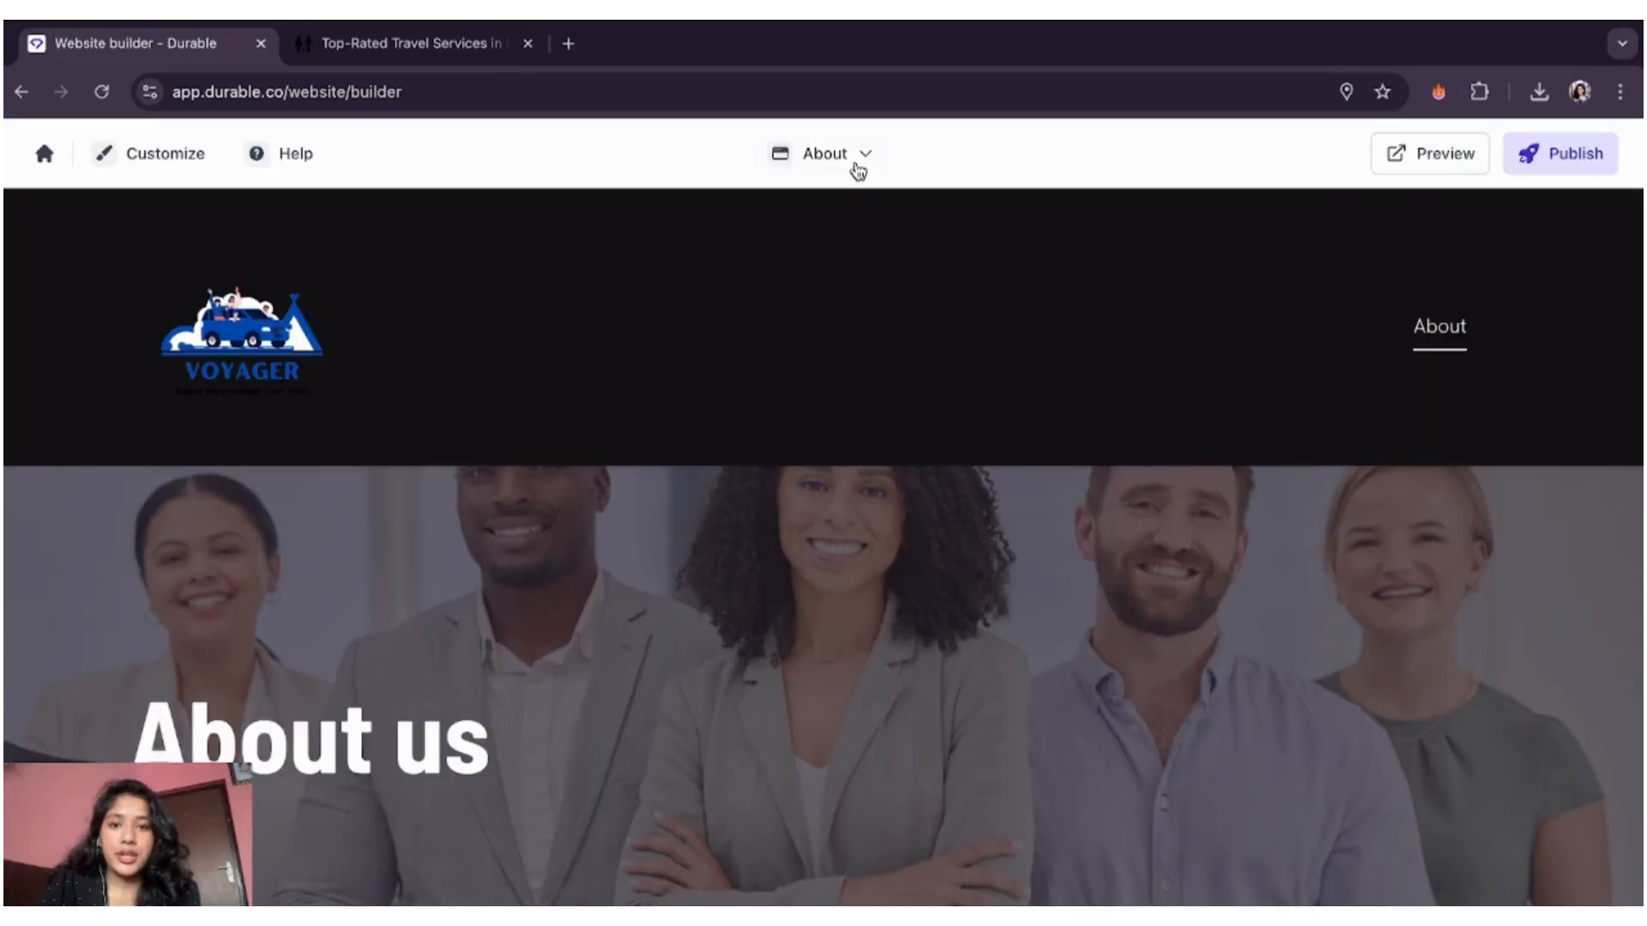
- Review the site's pages list, then bring up the preview address voyager5.durablesites.com
{"action": "left_click", "coordinate": [858, 163]}
{"action": "left_click", "coordinate": [797, 217]}
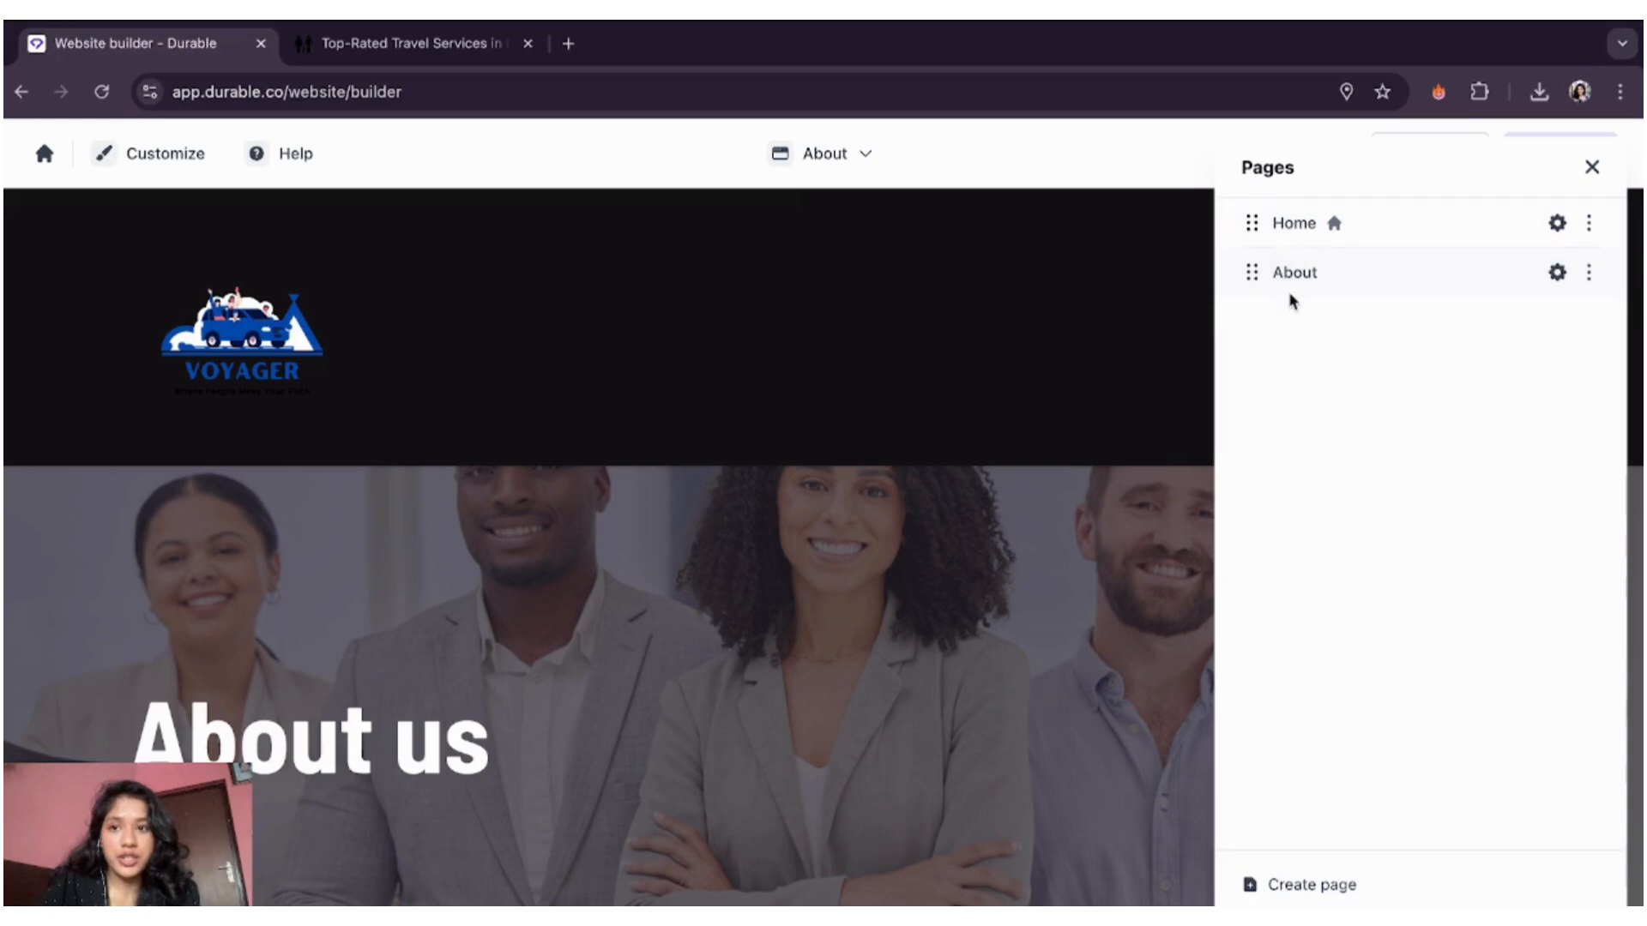
{"action": "left_click", "coordinate": [1592, 168]}
{"action": "left_click", "coordinate": [1439, 159]}
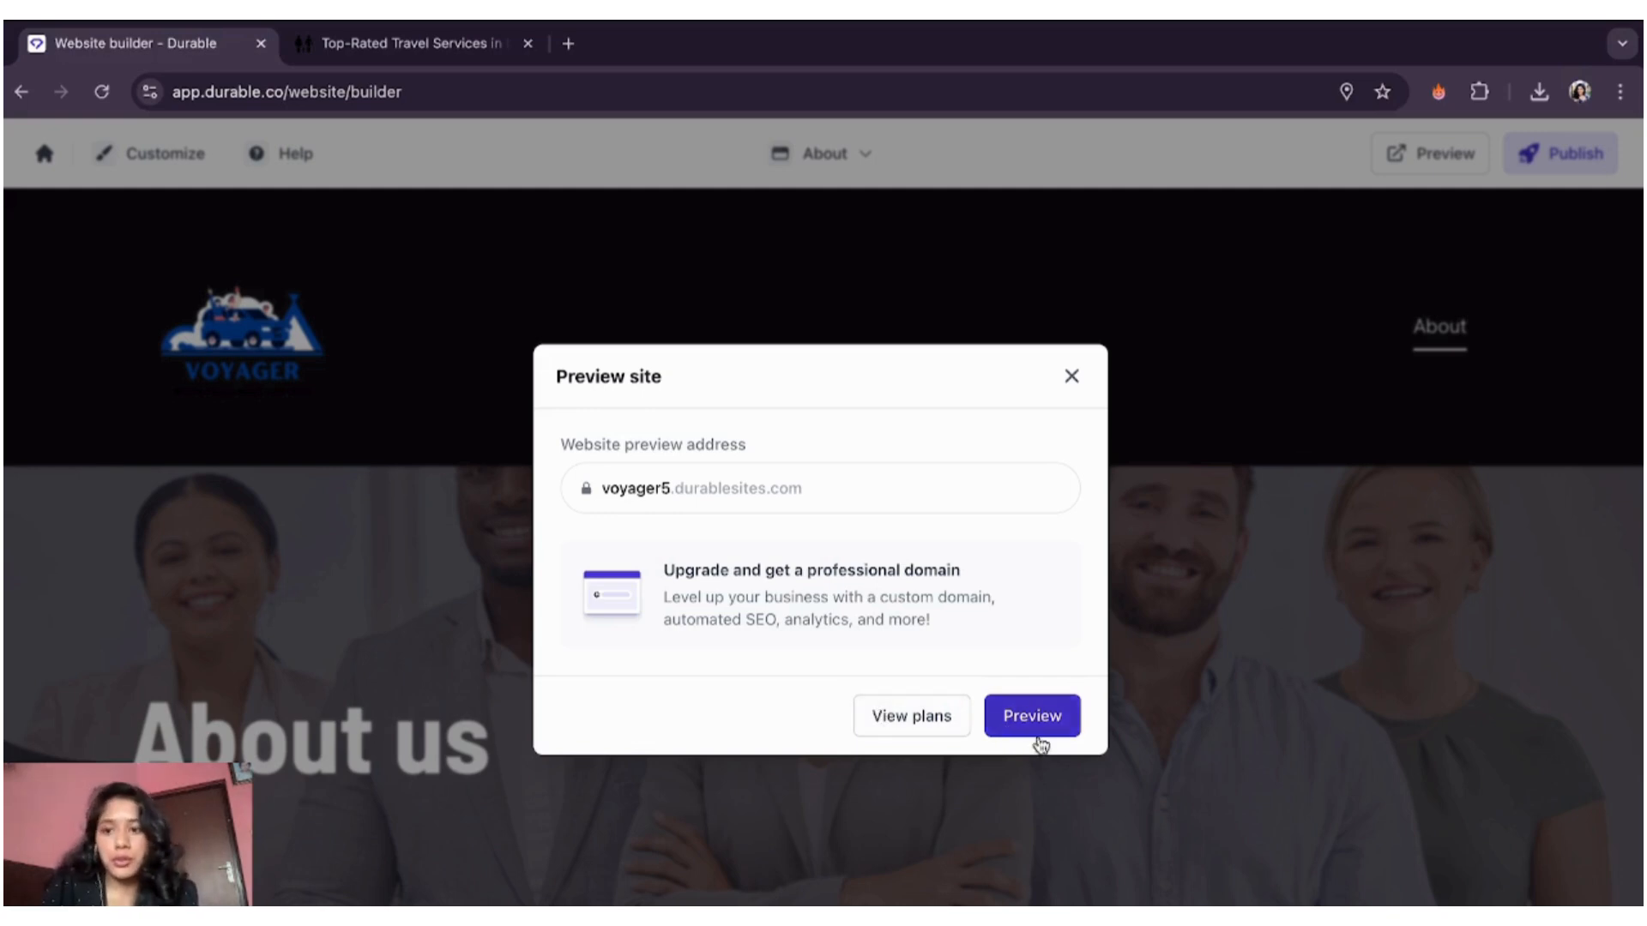
- Open the live site preview in a new tab and browse its Home page
{"action": "left_click", "coordinate": [1038, 723]}
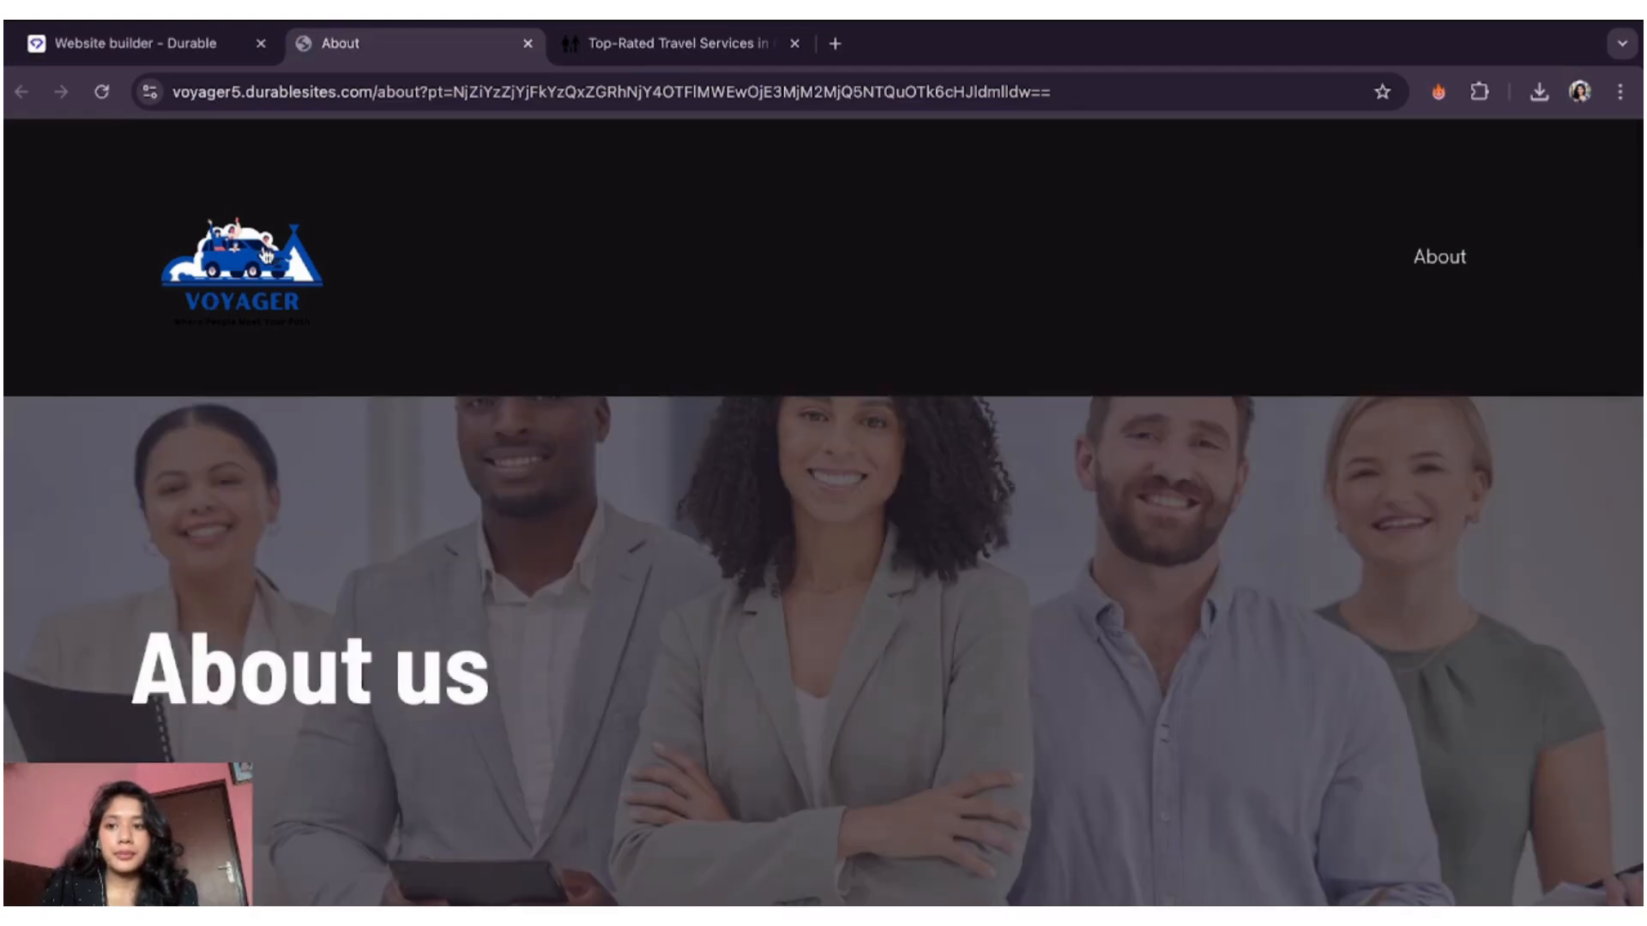
{"action": "left_click", "coordinate": [266, 252]}
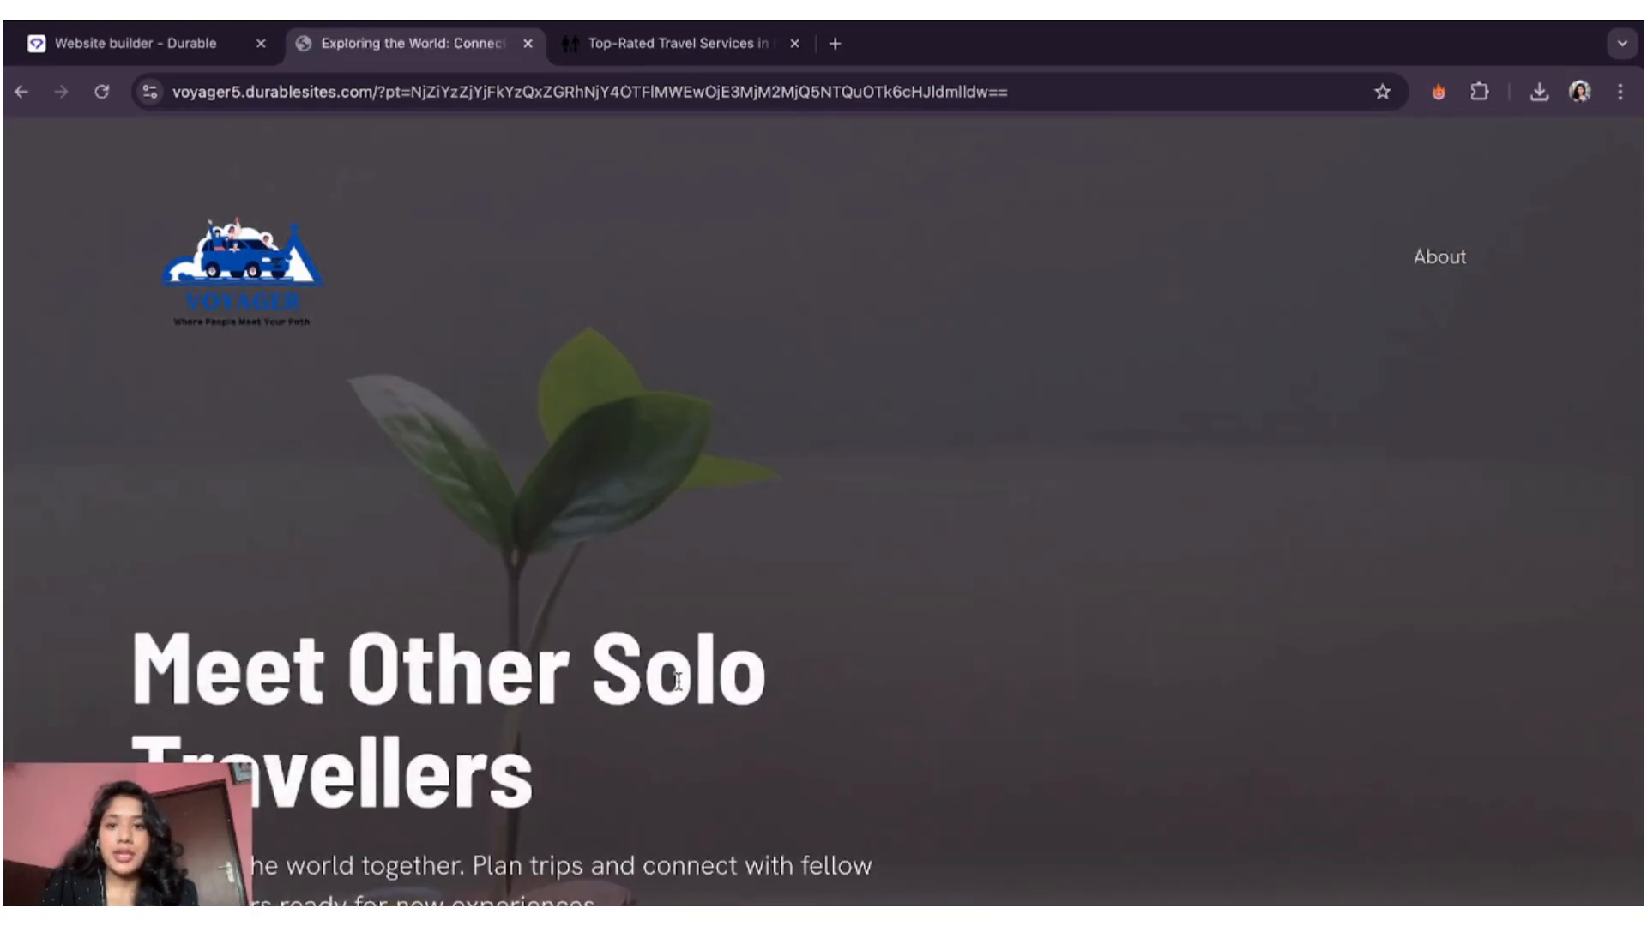
{"action": "scroll", "coordinate": [832, 614], "scroll_direction": "down", "scroll_amount": 15}
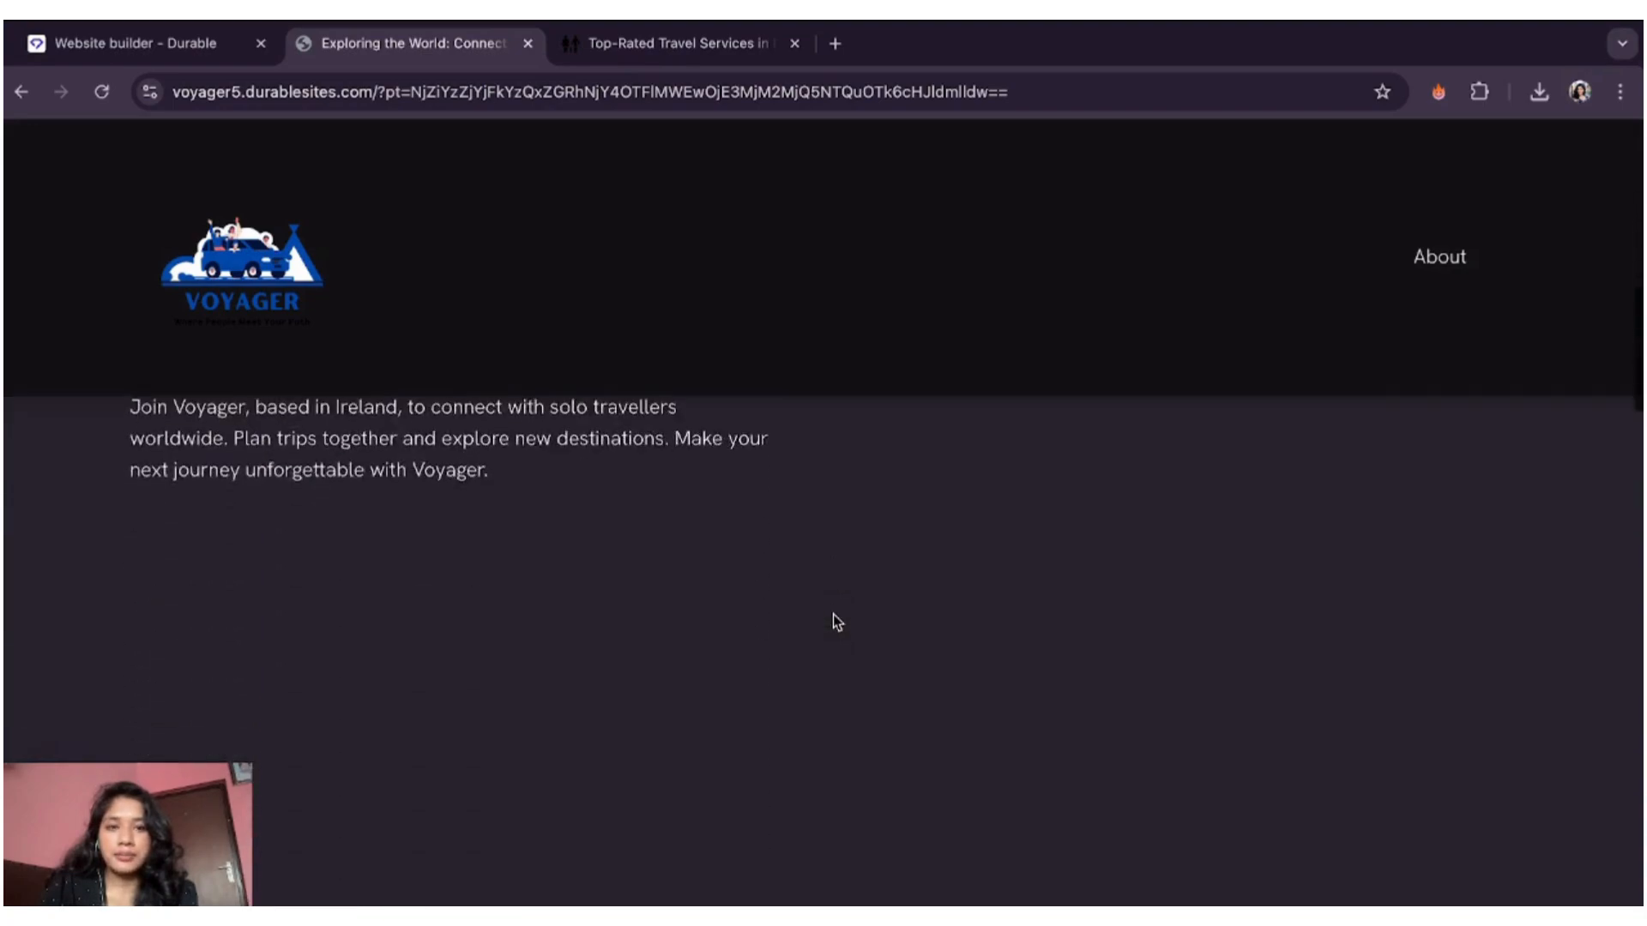
{"action": "scroll", "coordinate": [832, 614], "scroll_direction": "down", "scroll_amount": 12}
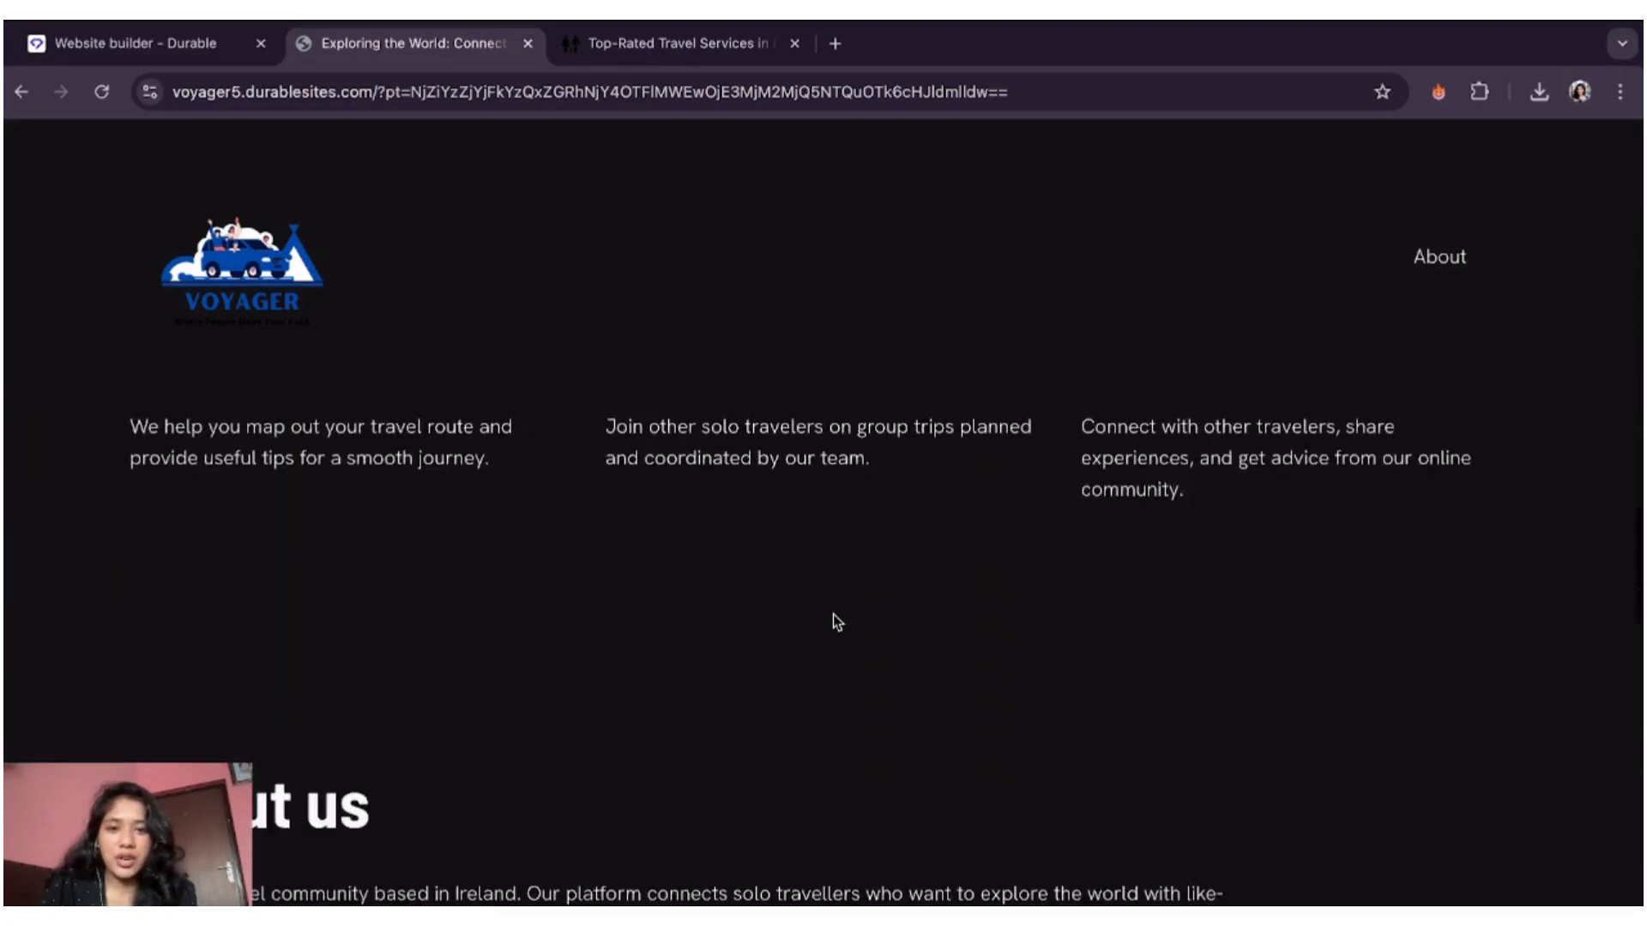
{"action": "scroll", "coordinate": [832, 614], "scroll_direction": "up", "scroll_amount": 20}
{"action": "scroll", "coordinate": [832, 614], "scroll_direction": "down", "scroll_amount": 15}
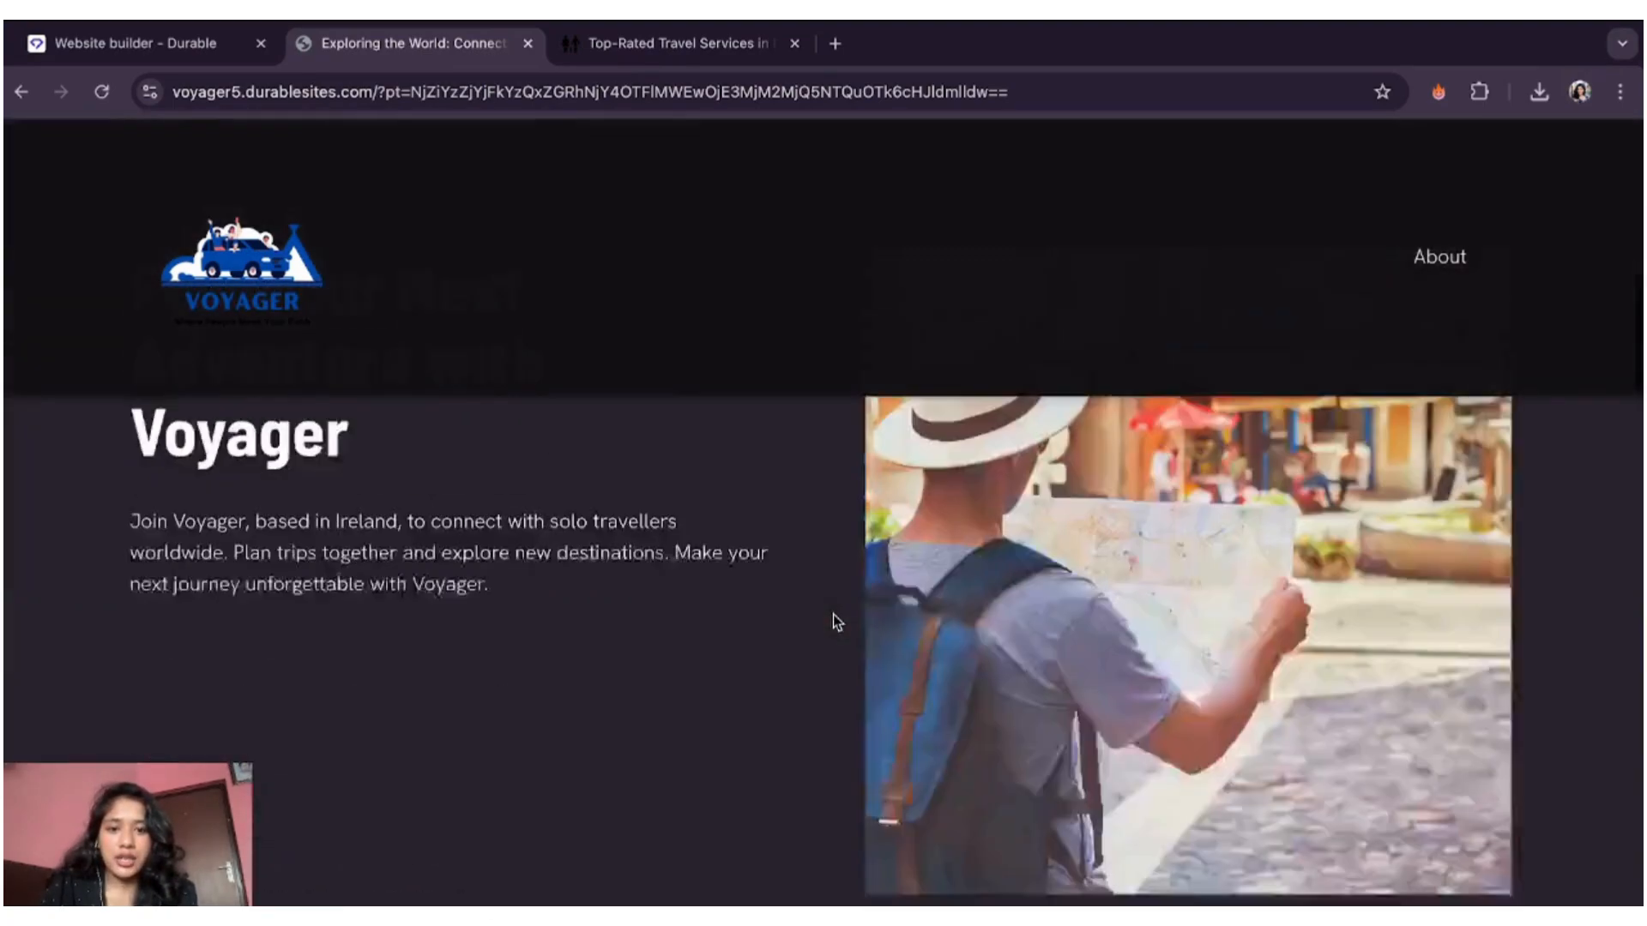
{"action": "scroll", "coordinate": [832, 614], "scroll_direction": "down", "scroll_amount": 15}
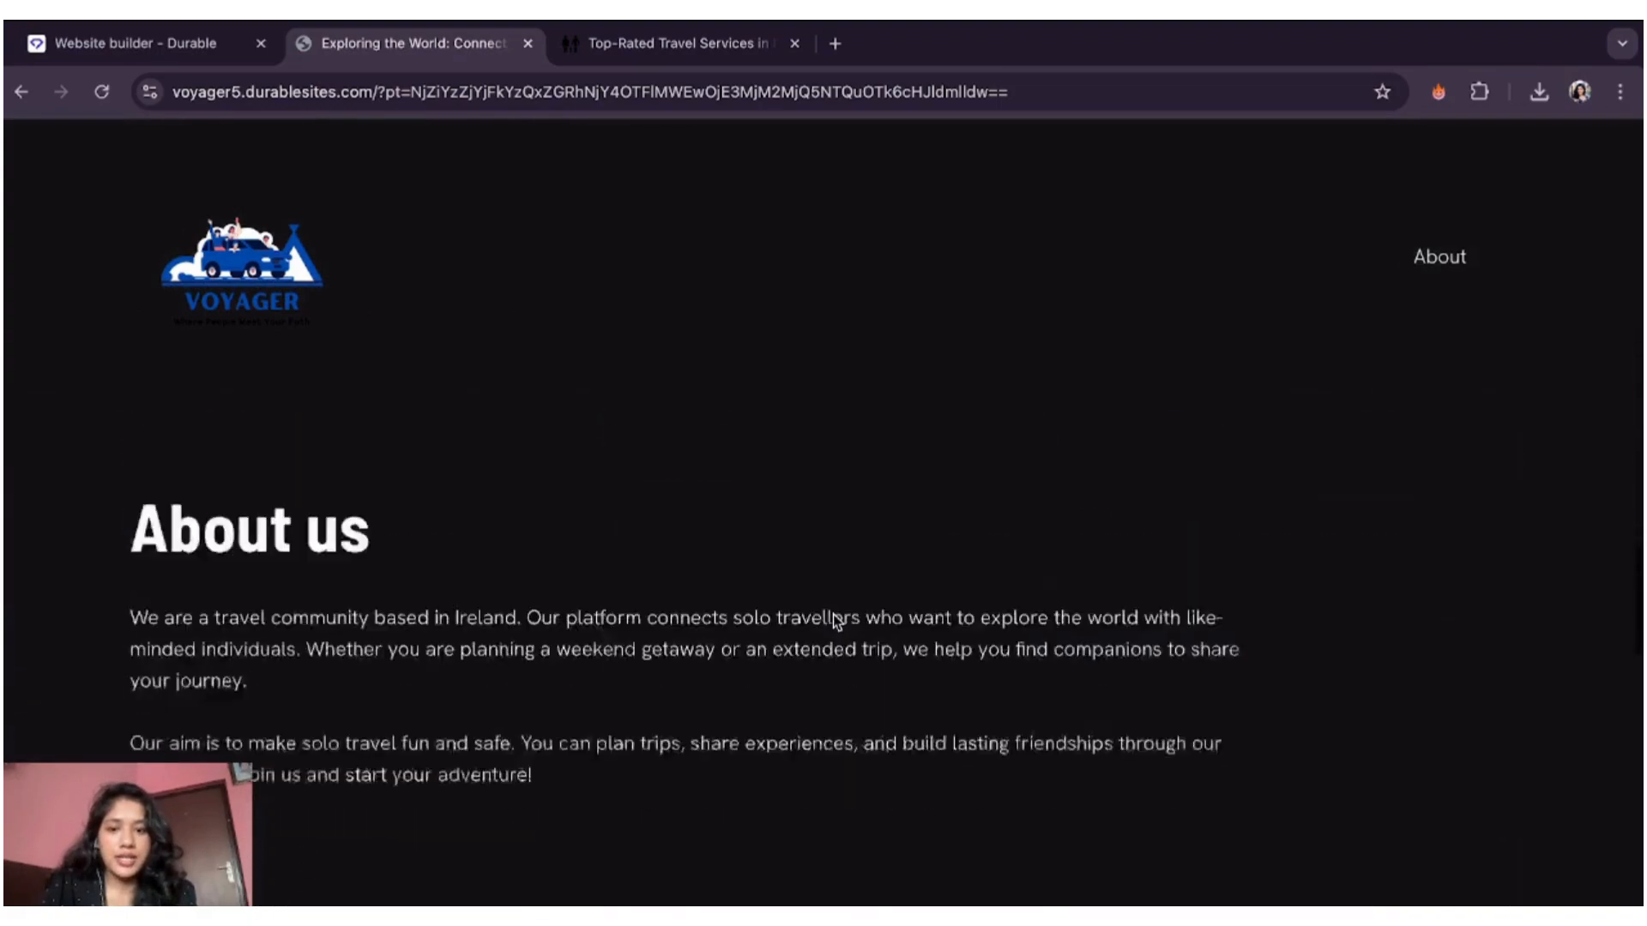
{"action": "scroll", "coordinate": [832, 614], "scroll_direction": "down", "scroll_amount": 3}
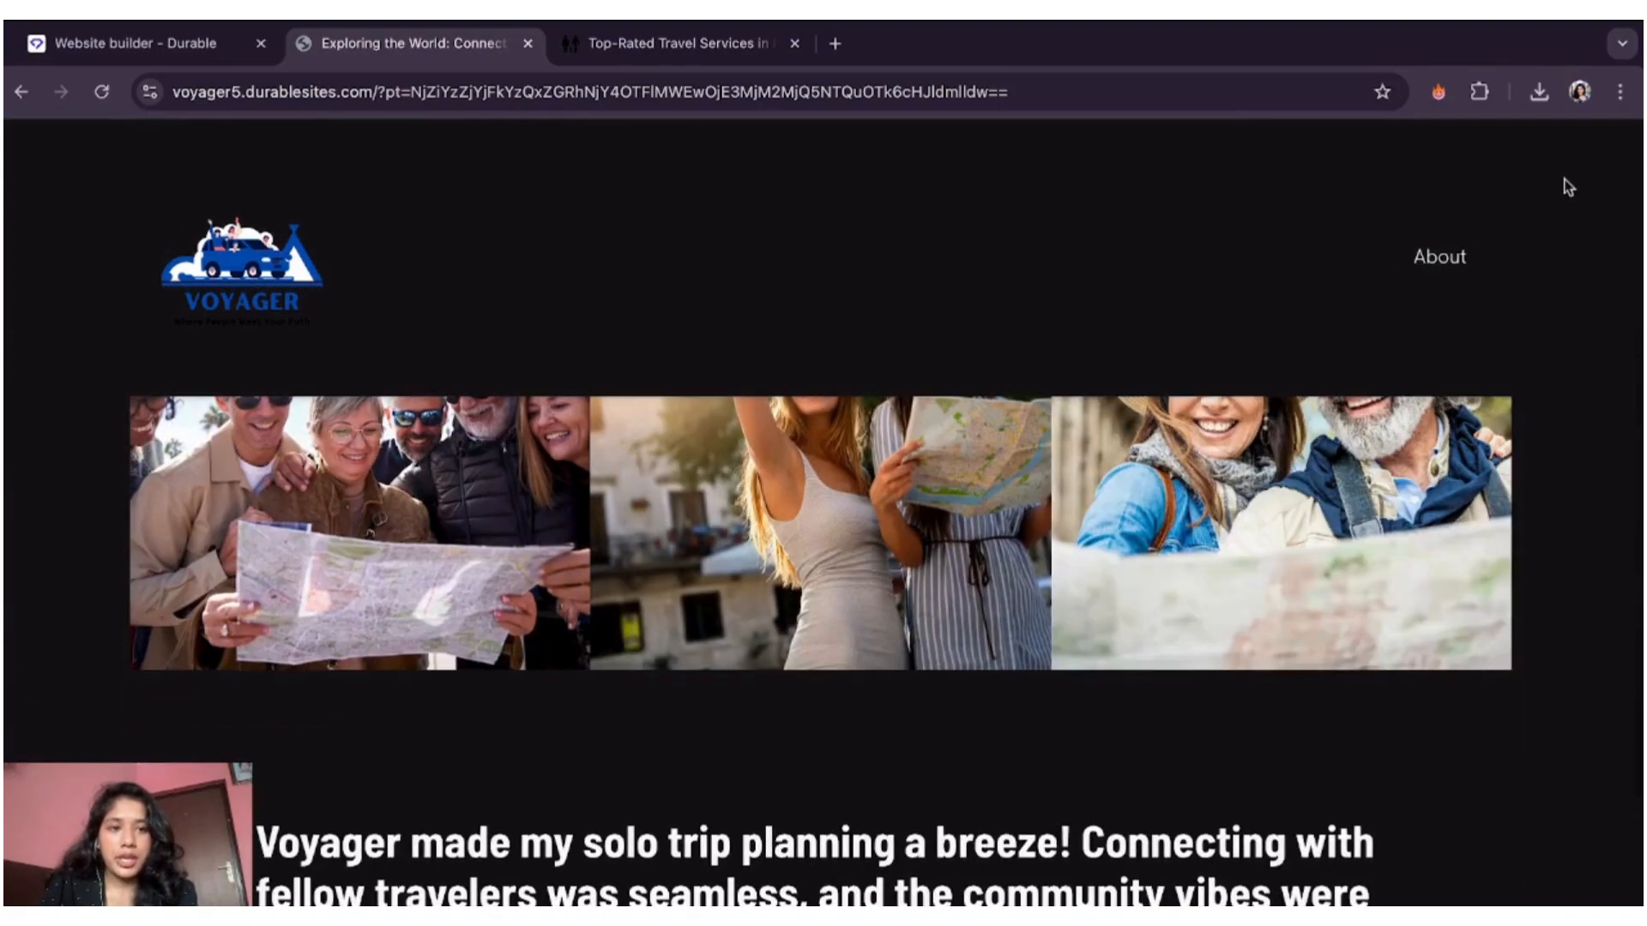
- Browse the live About page, then return to the Durable builder tab
{"action": "left_click", "coordinate": [1454, 264]}
{"action": "scroll", "coordinate": [930, 614], "scroll_direction": "down", "scroll_amount": 10}
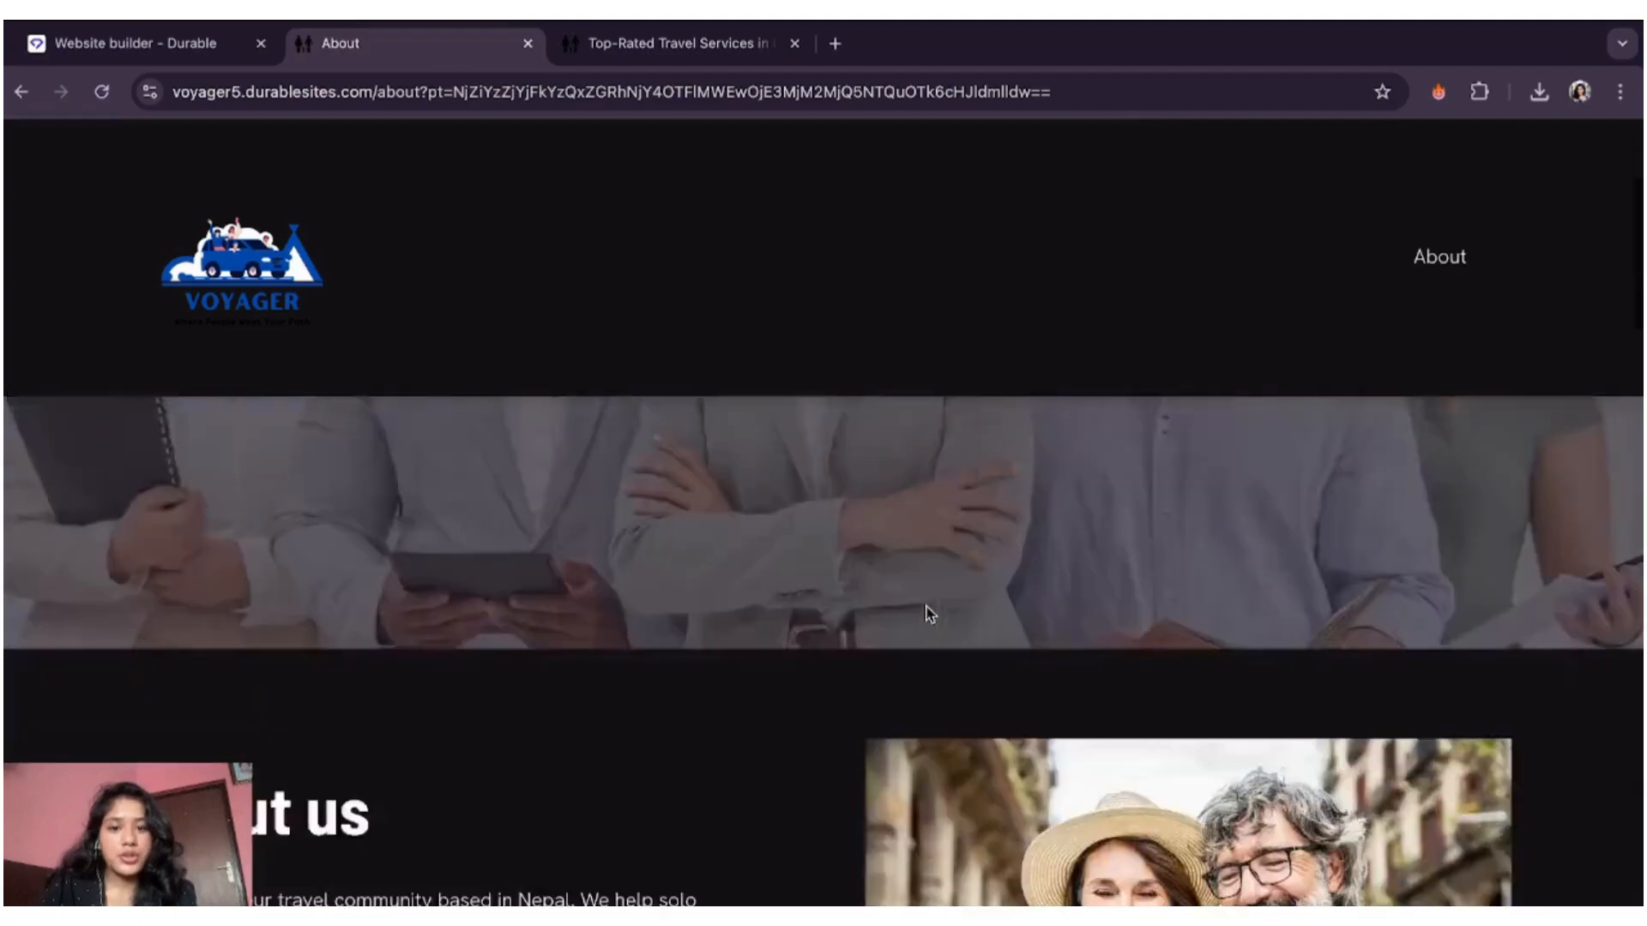
{"action": "scroll", "coordinate": [930, 614], "scroll_direction": "down", "scroll_amount": 15}
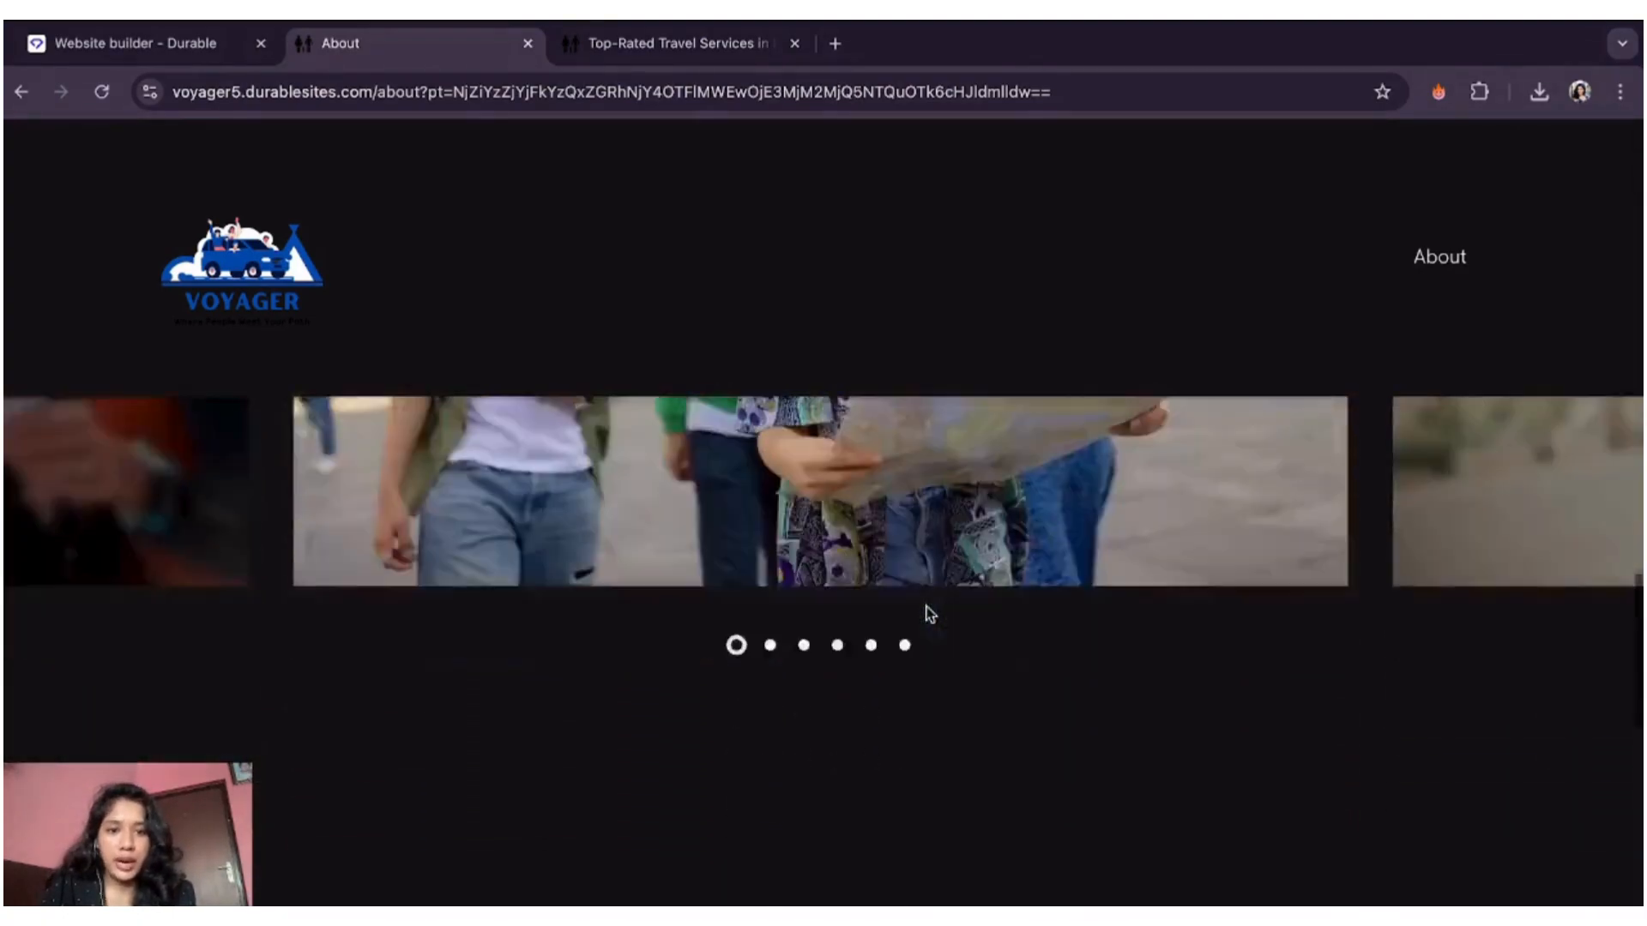
{"action": "scroll", "coordinate": [929, 614], "scroll_direction": "down", "scroll_amount": 10}
{"action": "scroll", "coordinate": [927, 614], "scroll_direction": "up", "scroll_amount": 10}
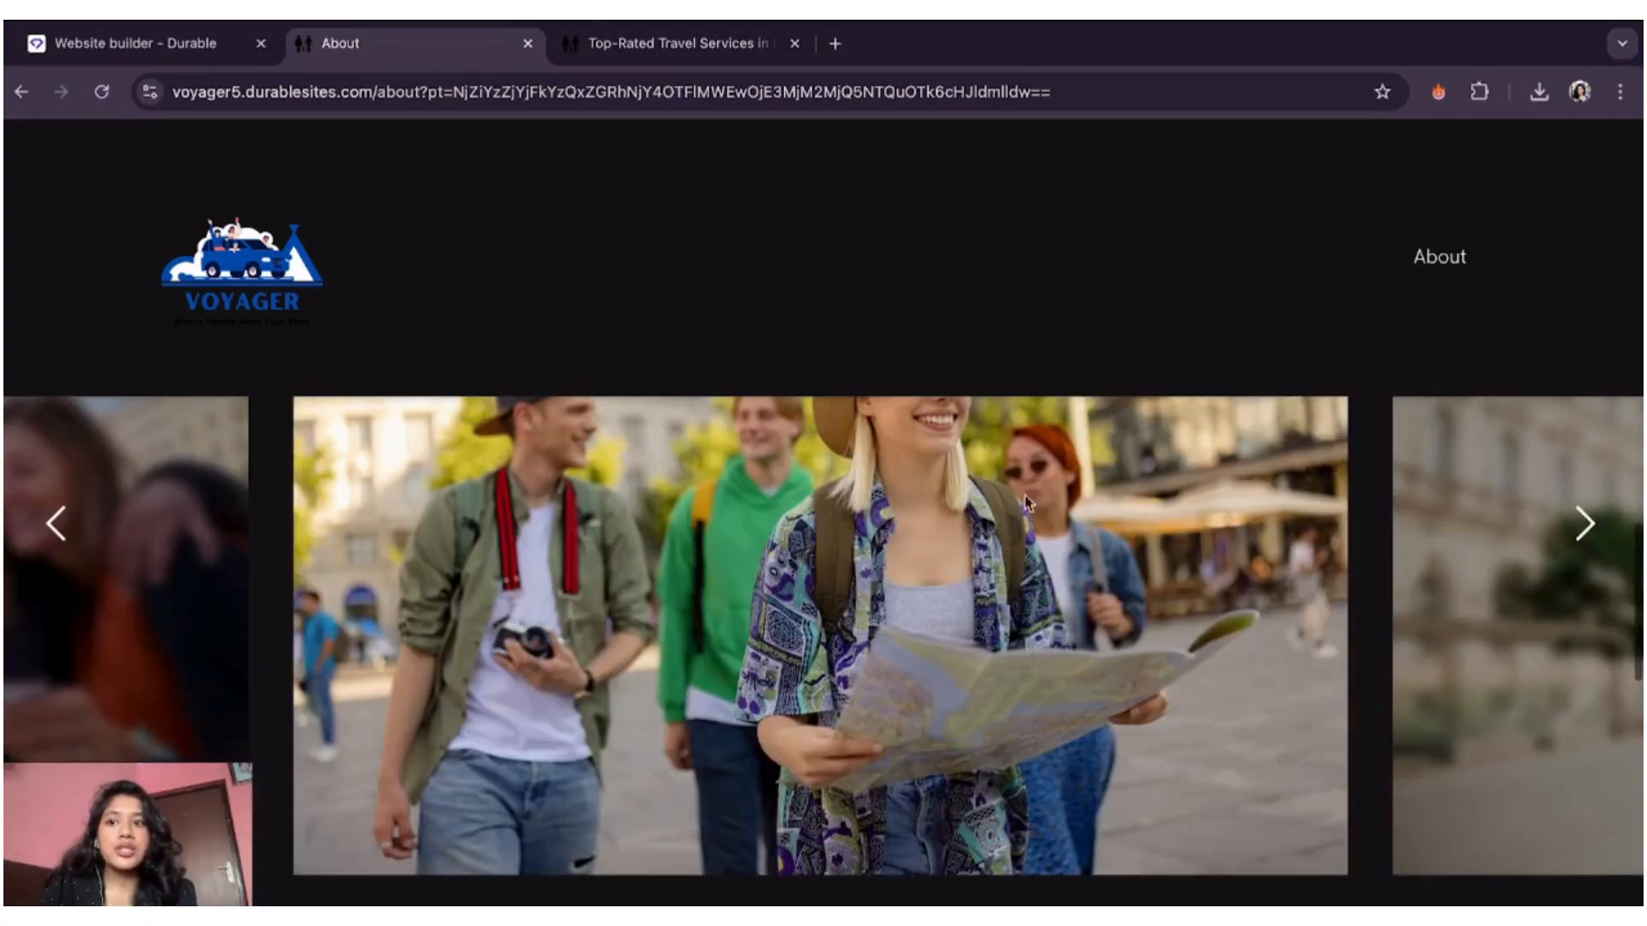
{"action": "left_click", "coordinate": [176, 59]}
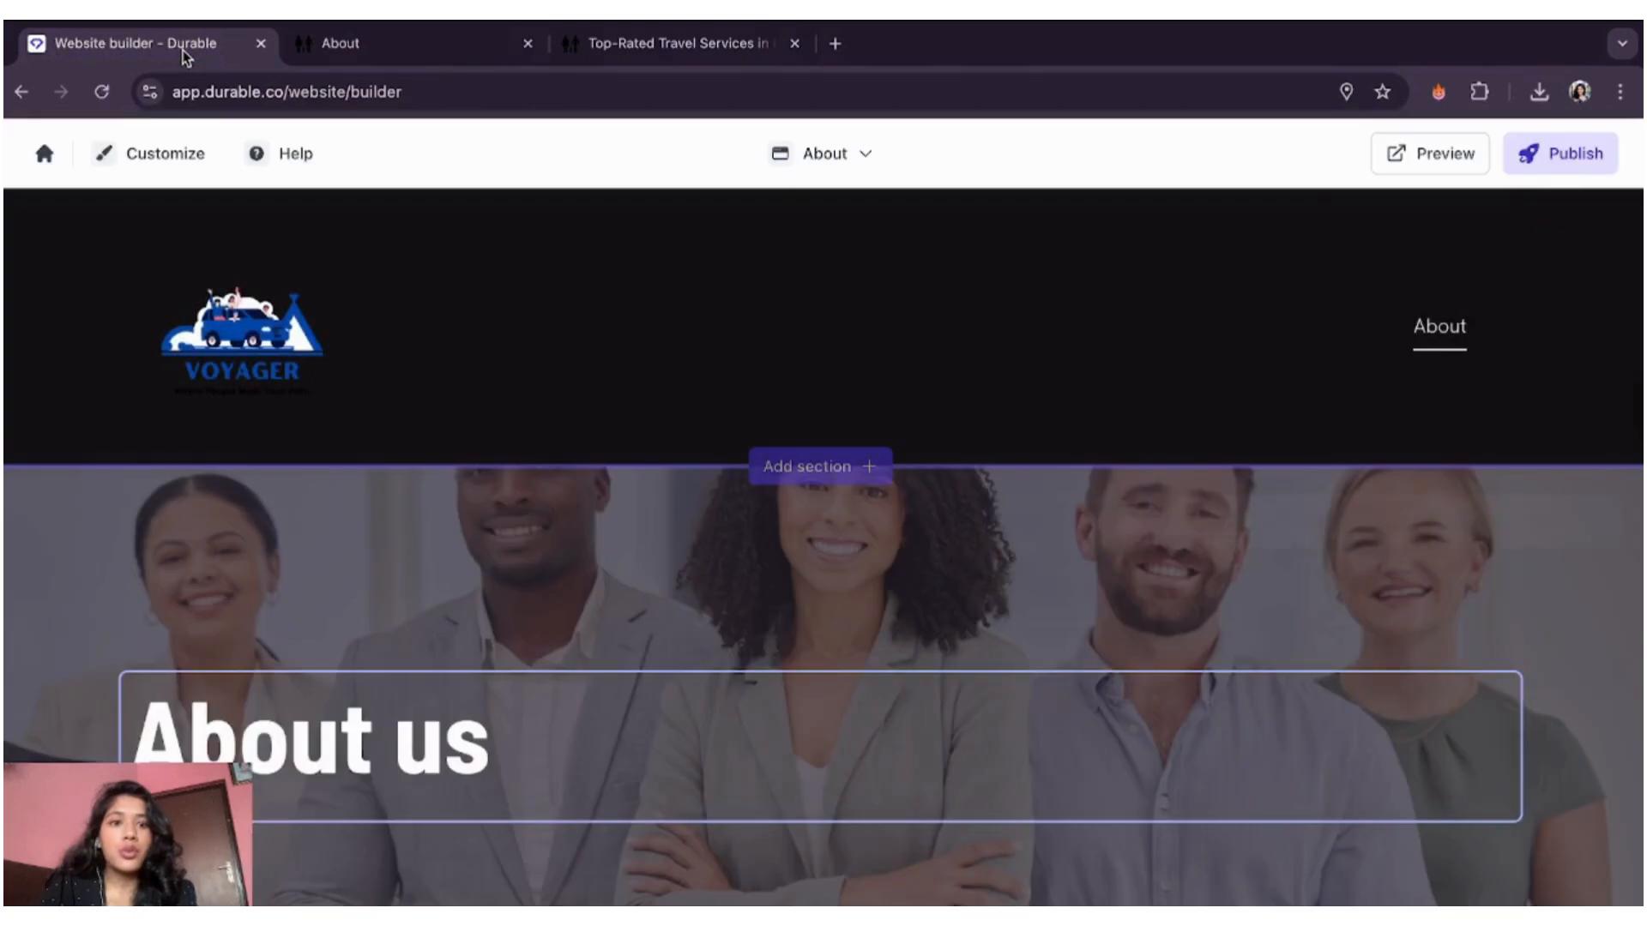
- Try publishing the site, check the live About page address, then choose Upgrade now on Starter
{"action": "left_click", "coordinate": [1571, 163]}
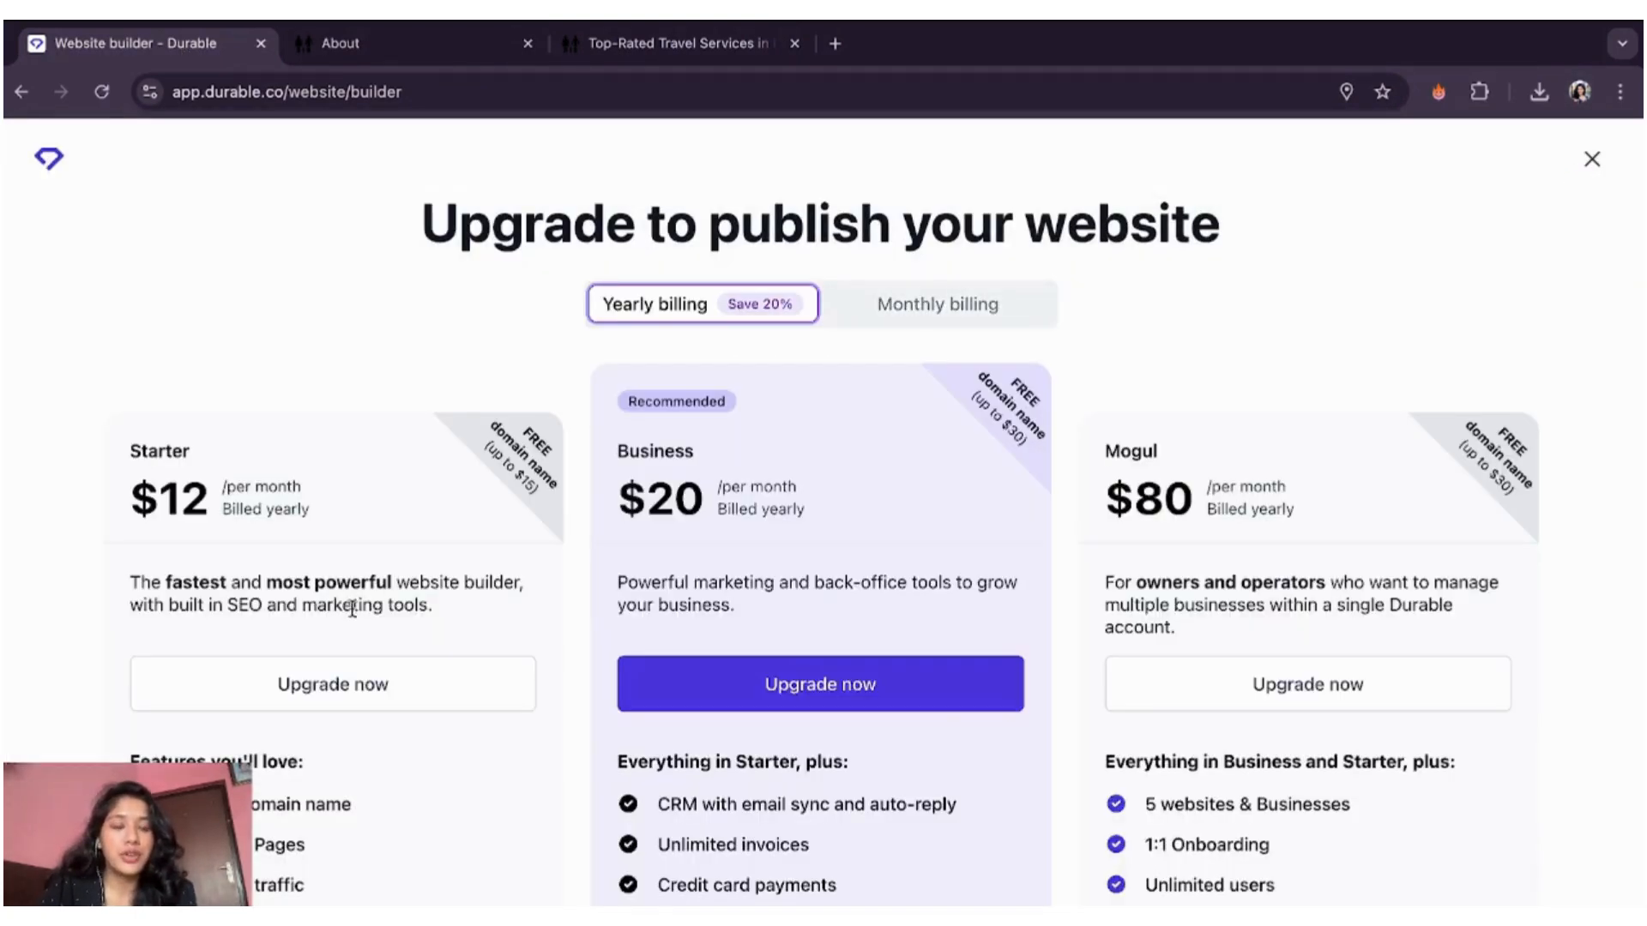
{"action": "left_click", "coordinate": [468, 49]}
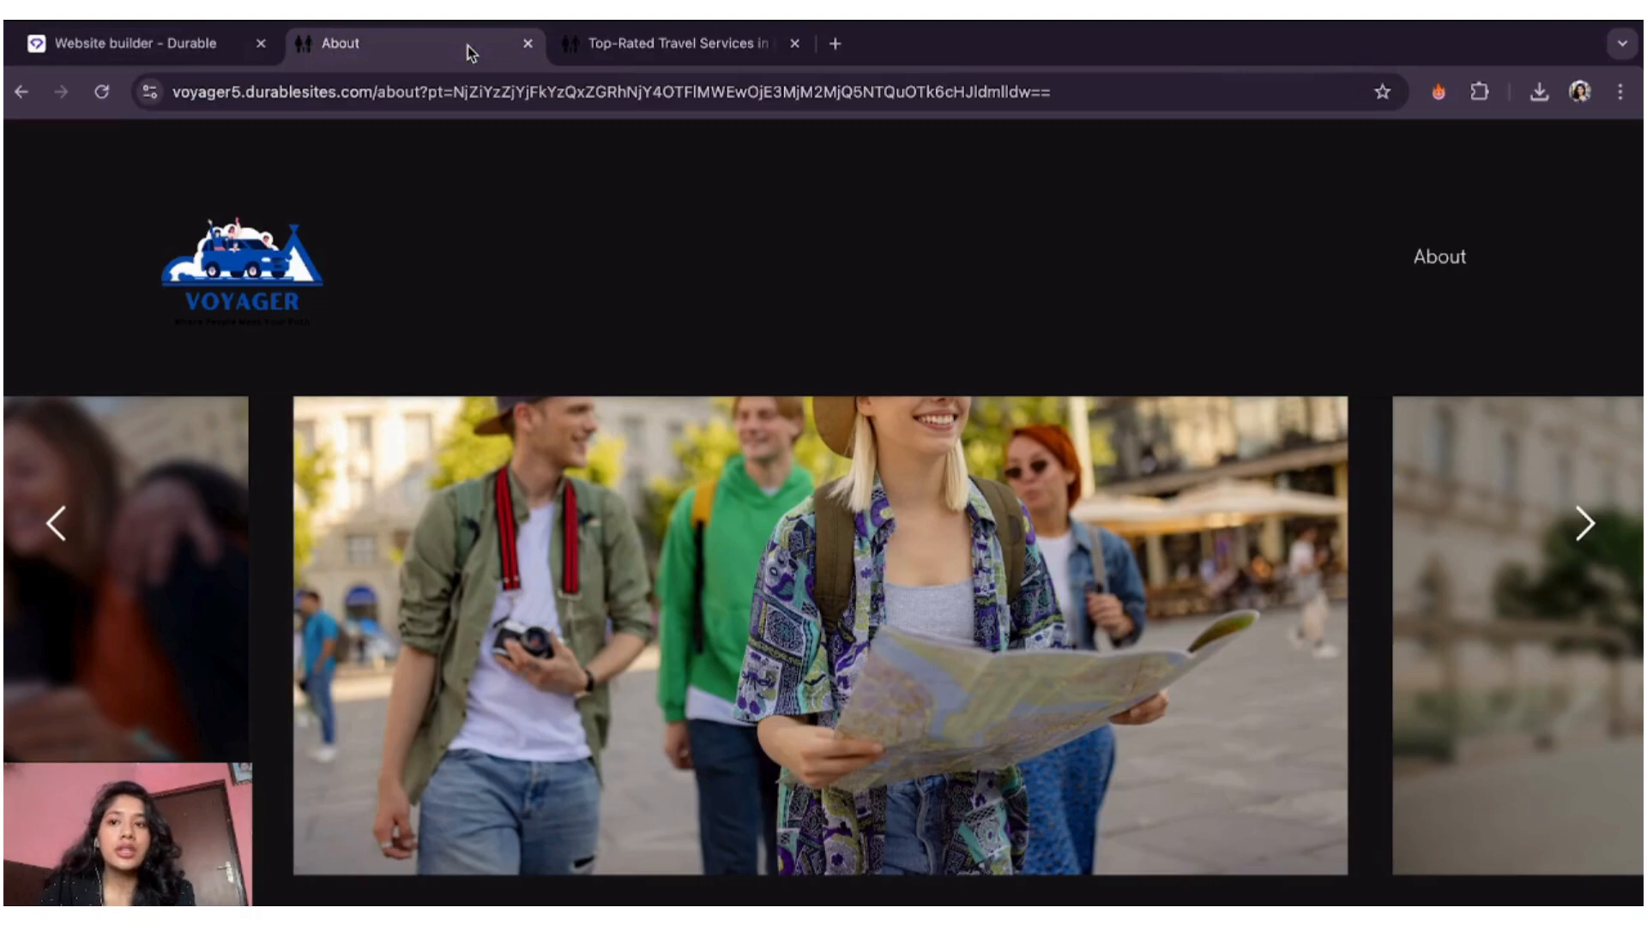
{"action": "left_click", "coordinate": [465, 93]}
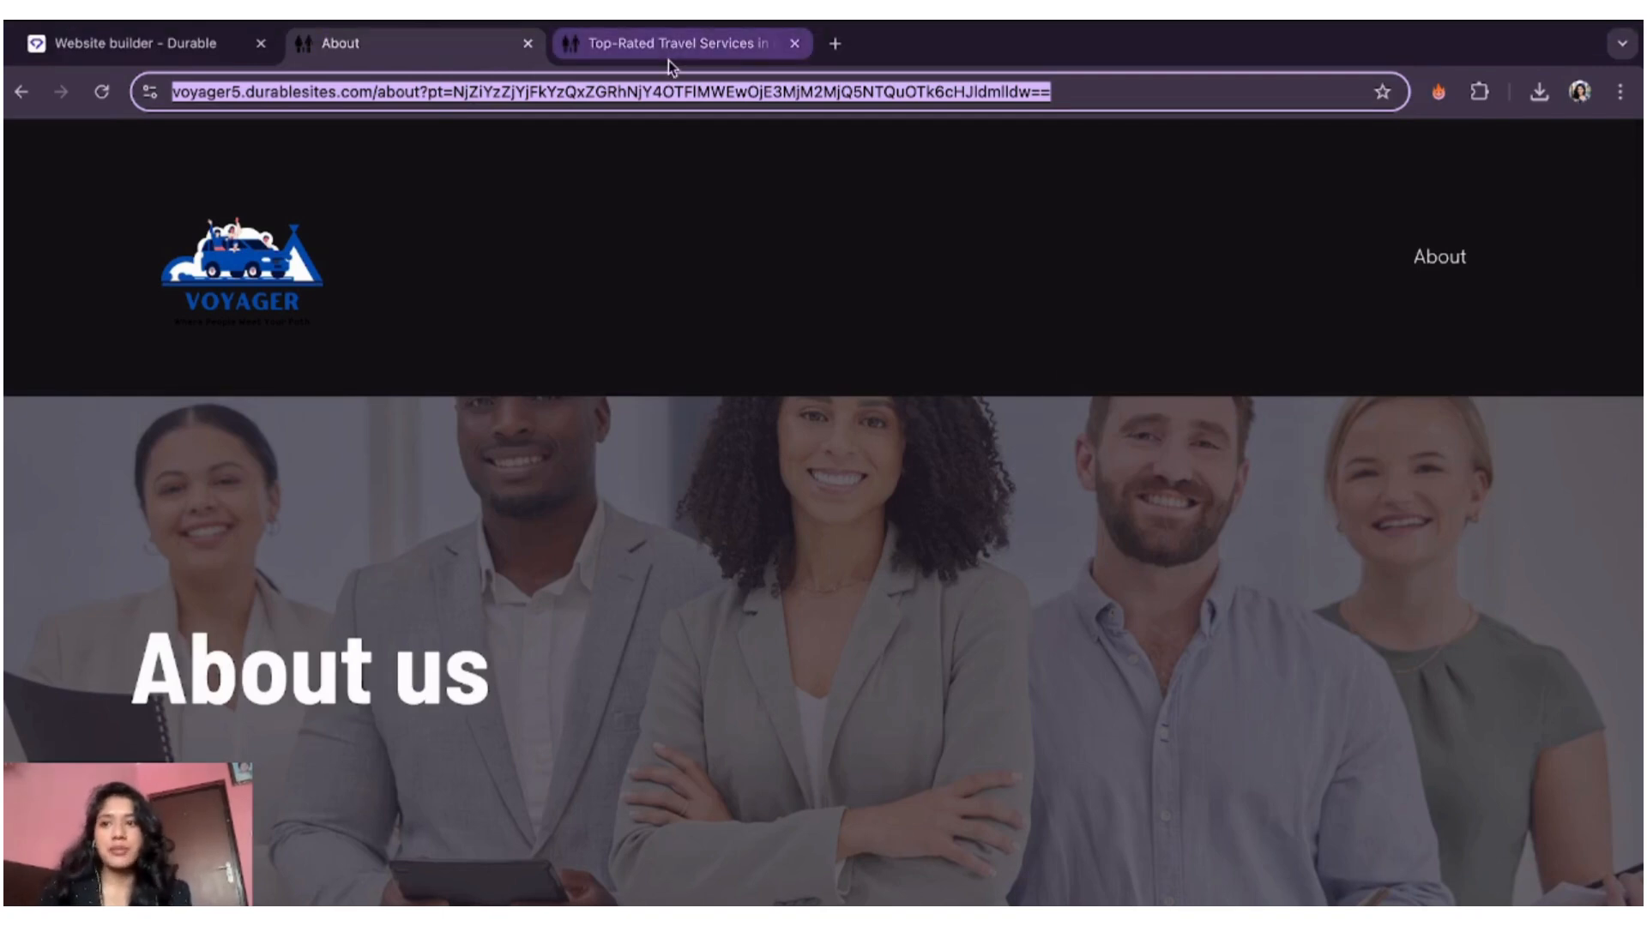
{"action": "left_click", "coordinate": [183, 53]}
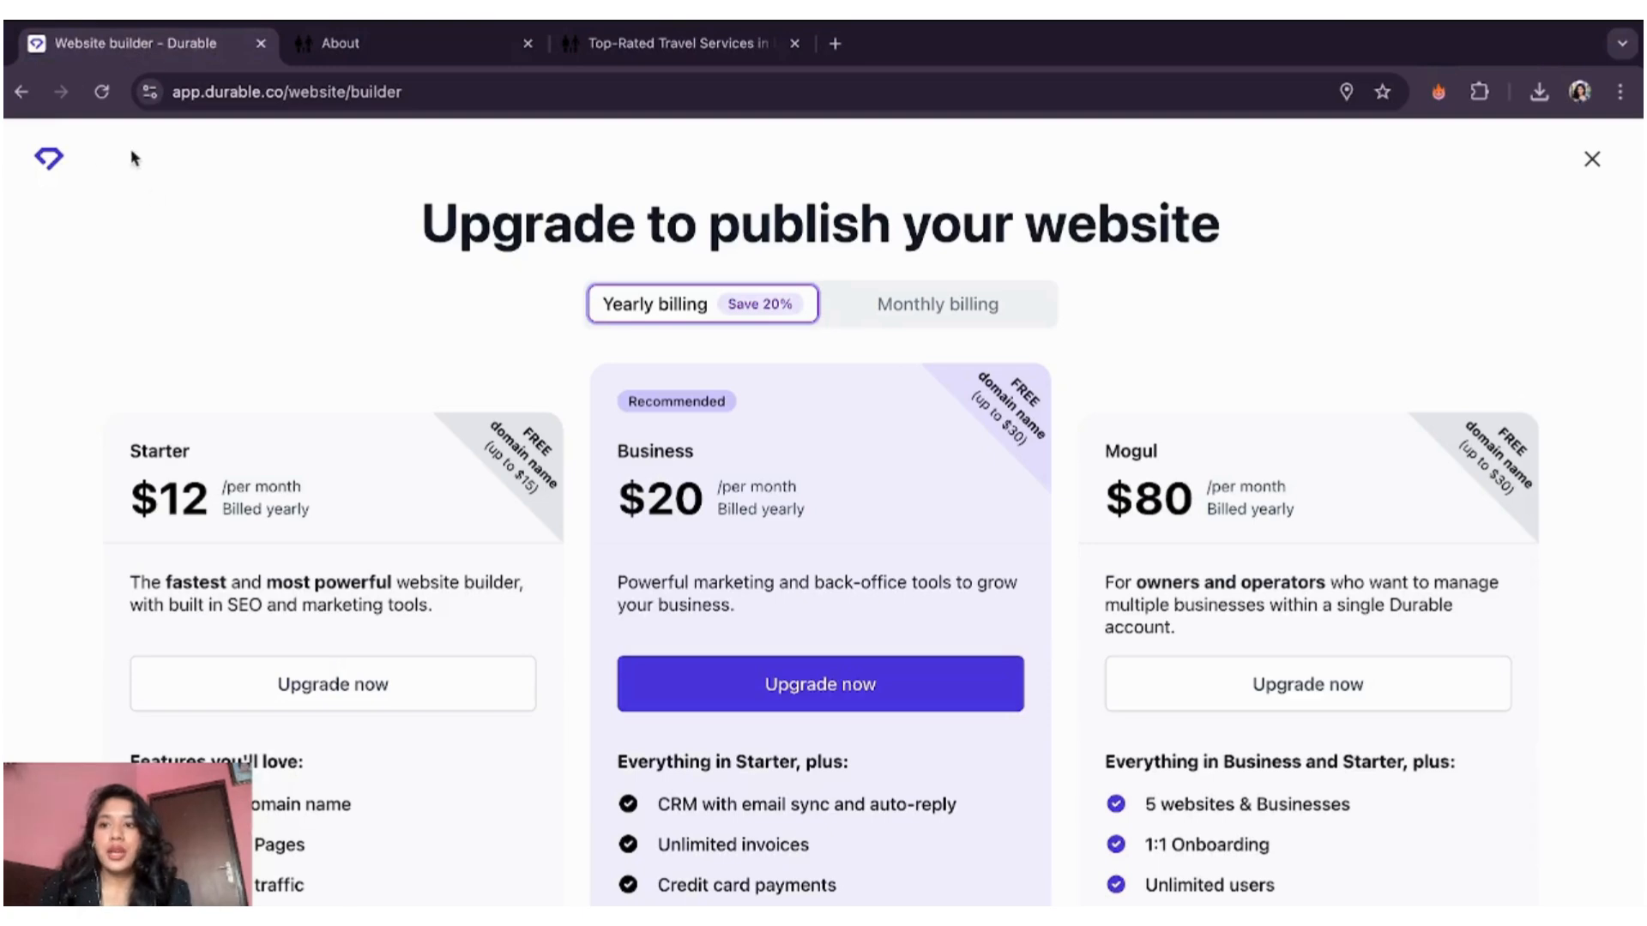
{"action": "left_click", "coordinate": [429, 685]}
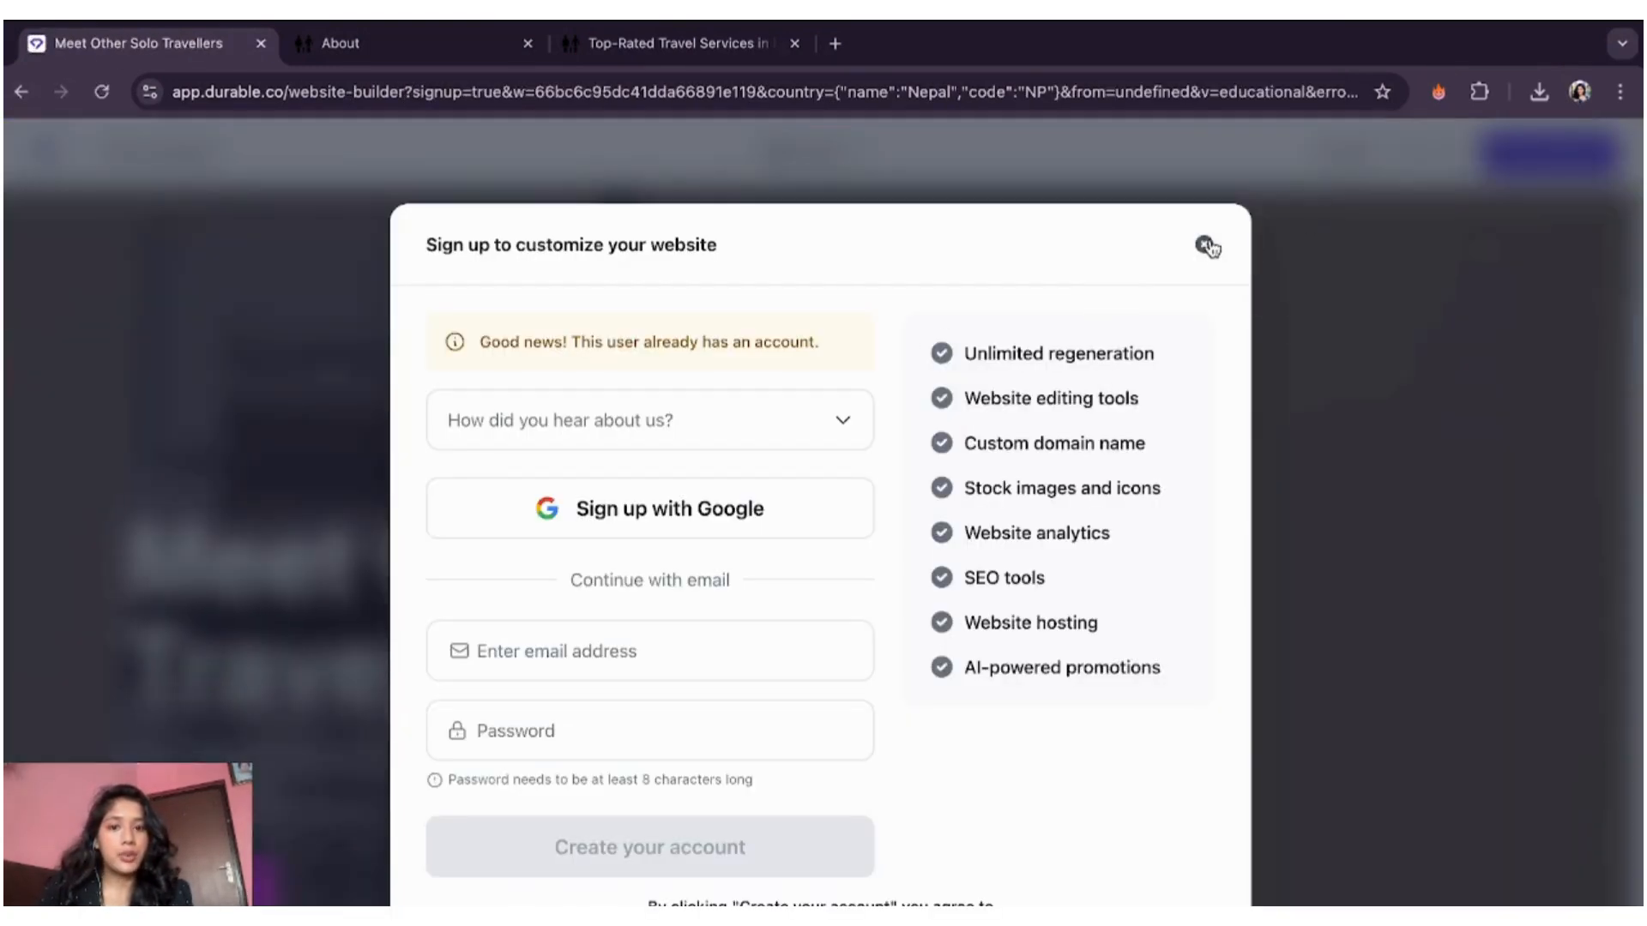
- Dismiss the sign-up form twice, leaving the Join Voyager Today section in view
{"action": "left_click", "coordinate": [1204, 244]}
{"action": "scroll", "coordinate": [1082, 678], "scroll_direction": "down", "scroll_amount": 20}
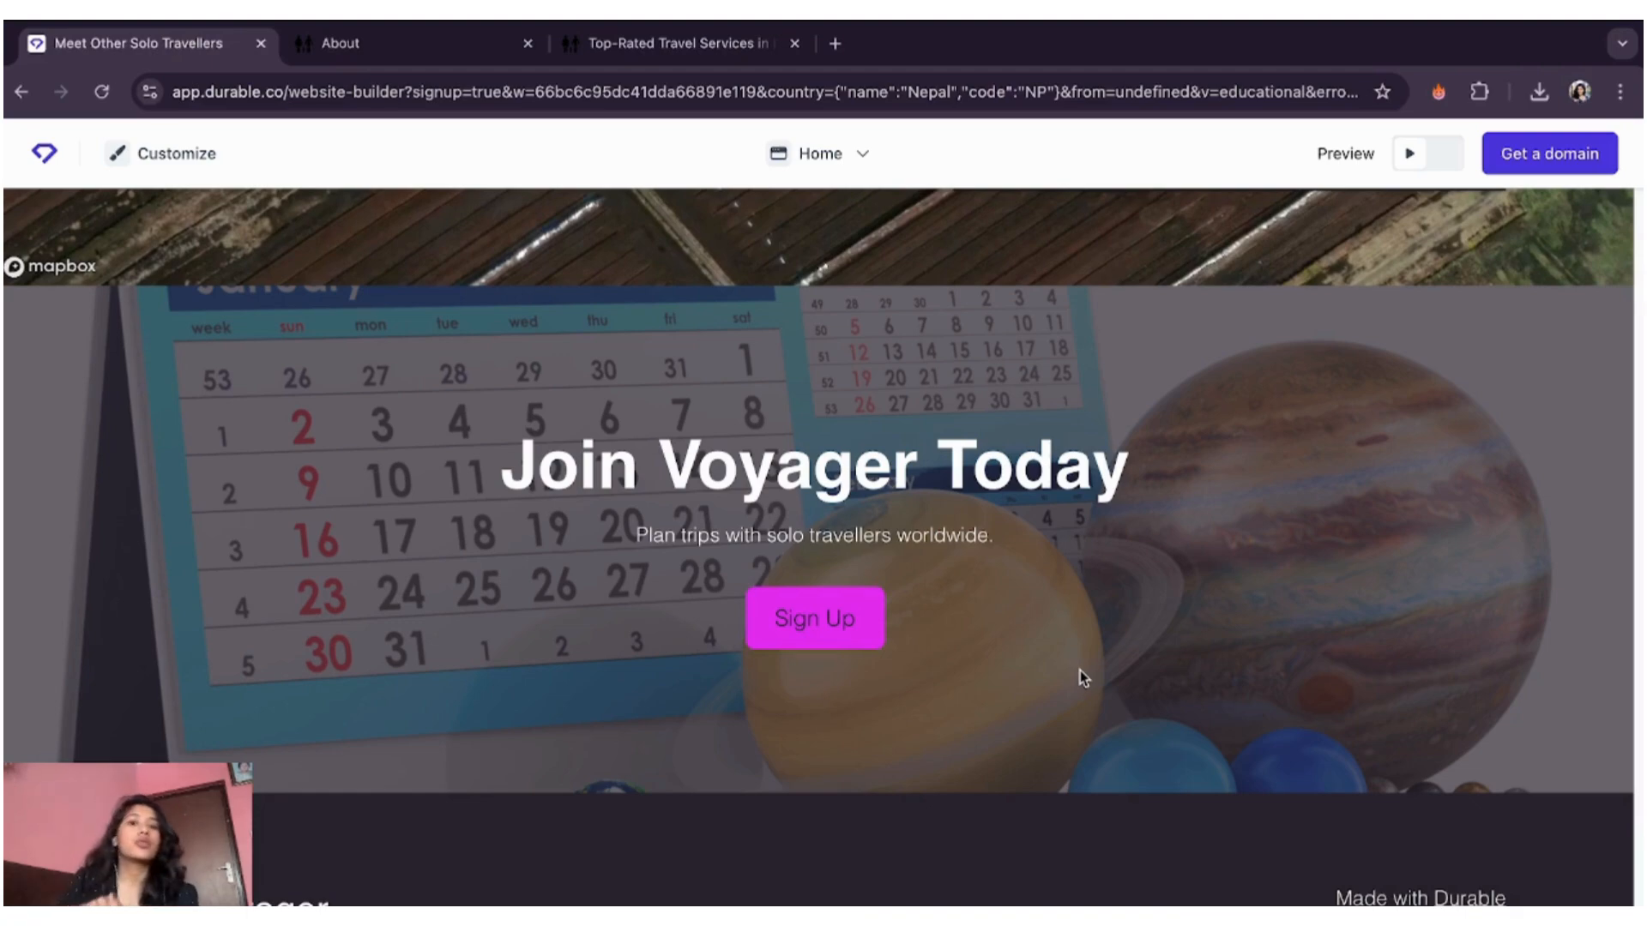
{"action": "left_click", "coordinate": [1079, 671]}
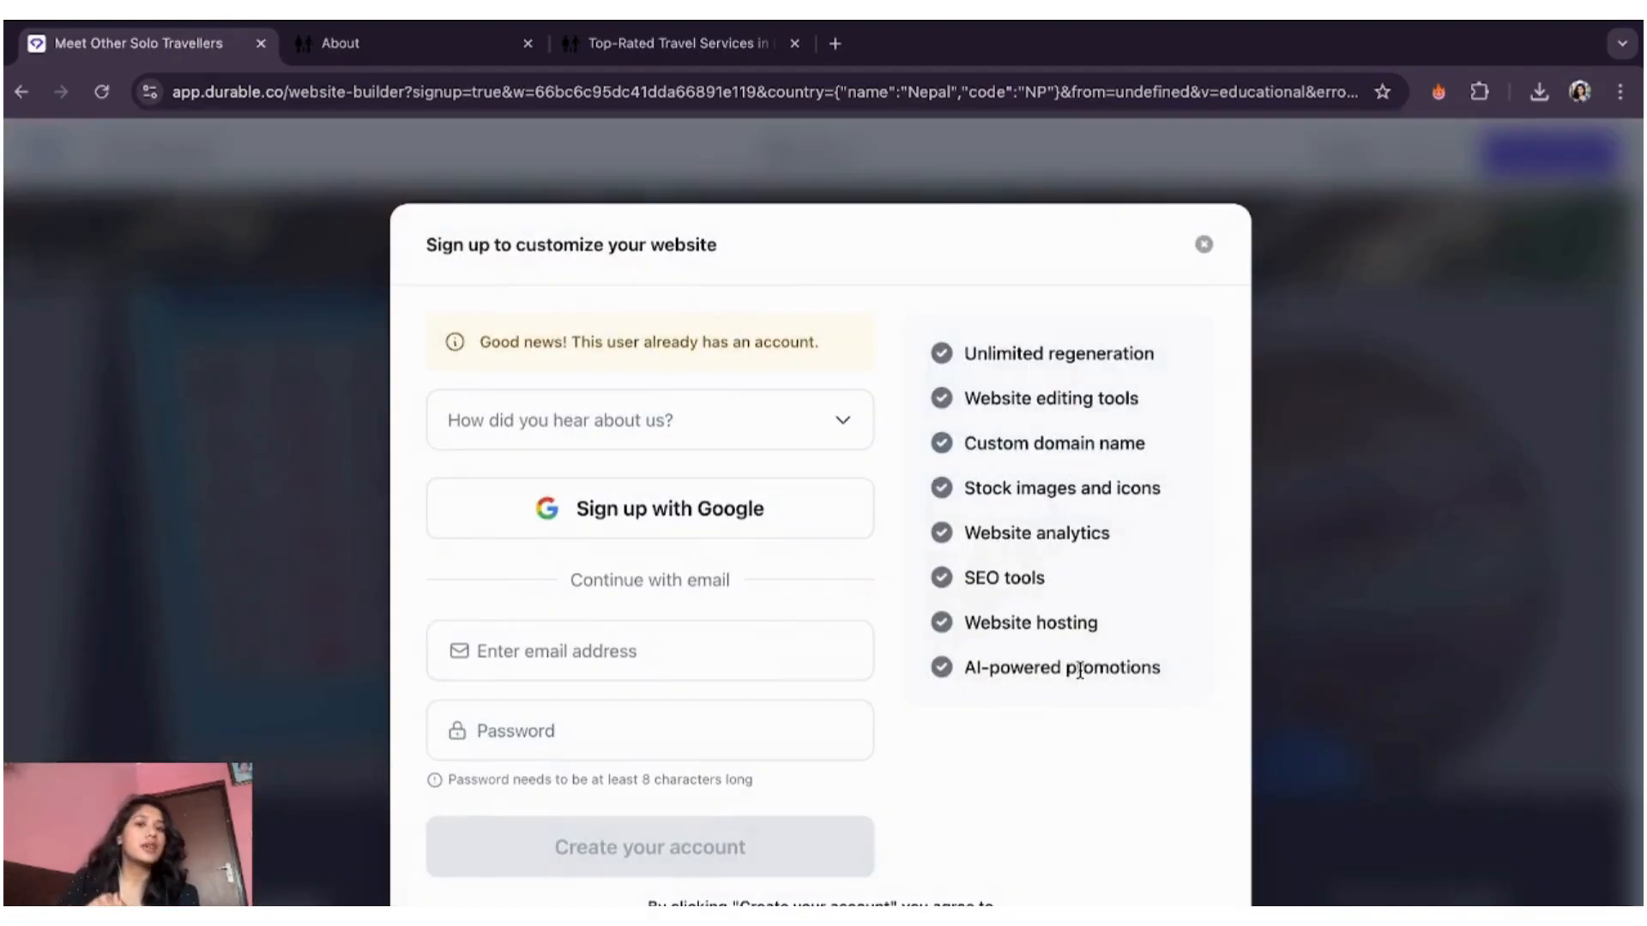
{"action": "left_click", "coordinate": [1203, 246]}
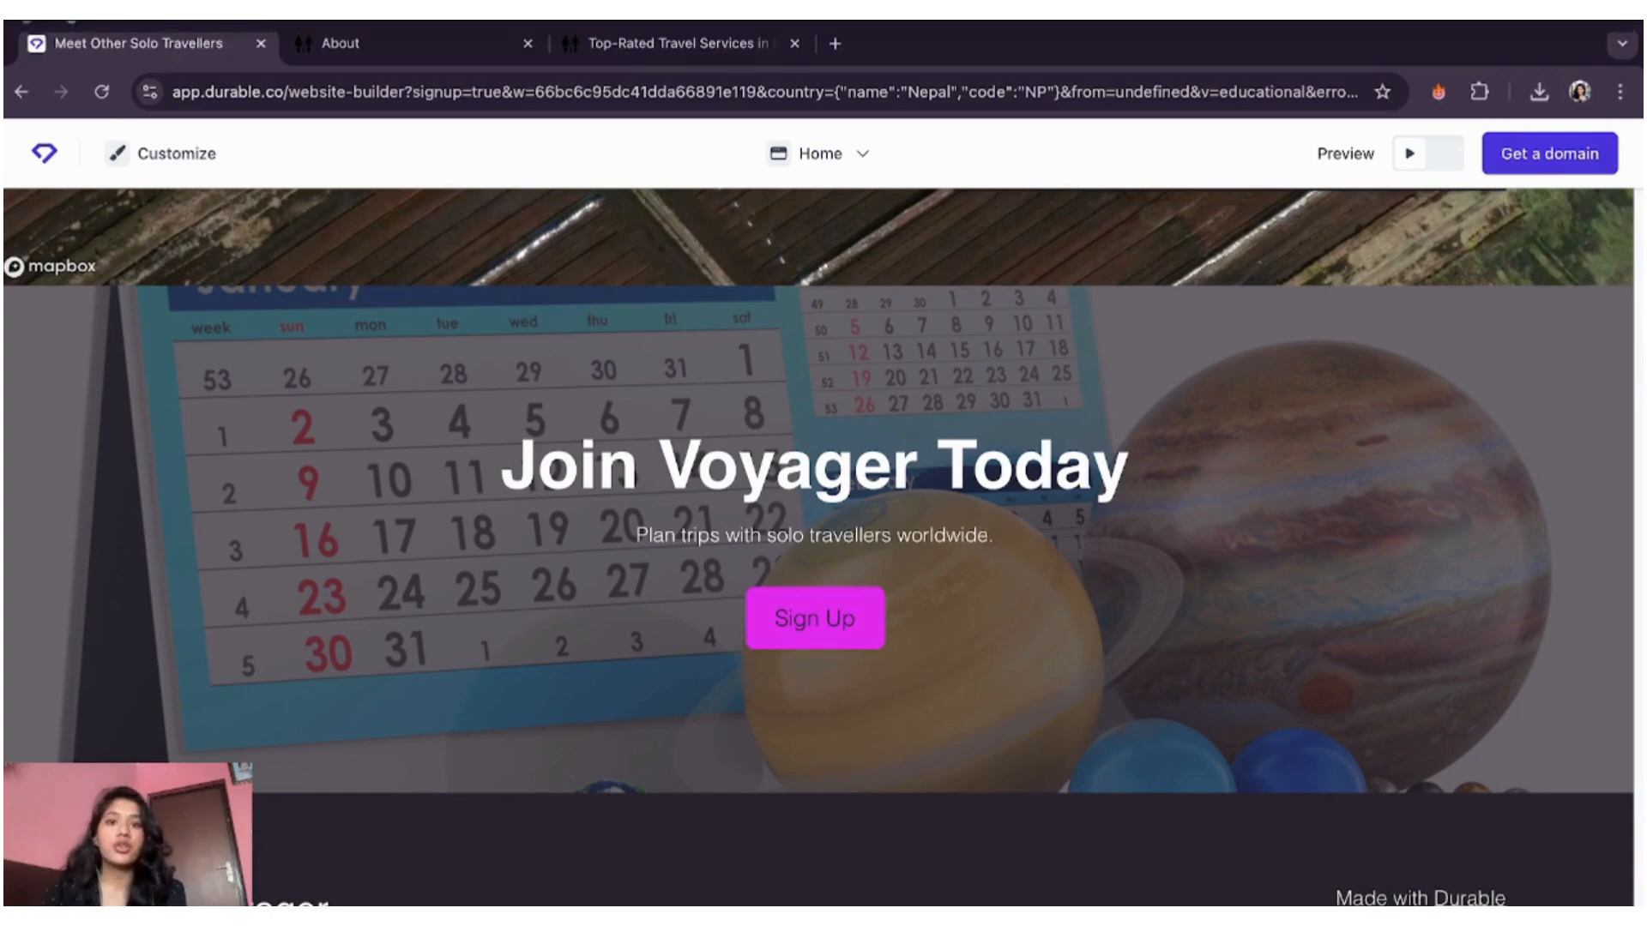
- Load wegic.ai in a new browser tab and scroll down its landing page
{"action": "left_click", "coordinate": [832, 43]}
{"action": "type", "text": "wegic.ai"}
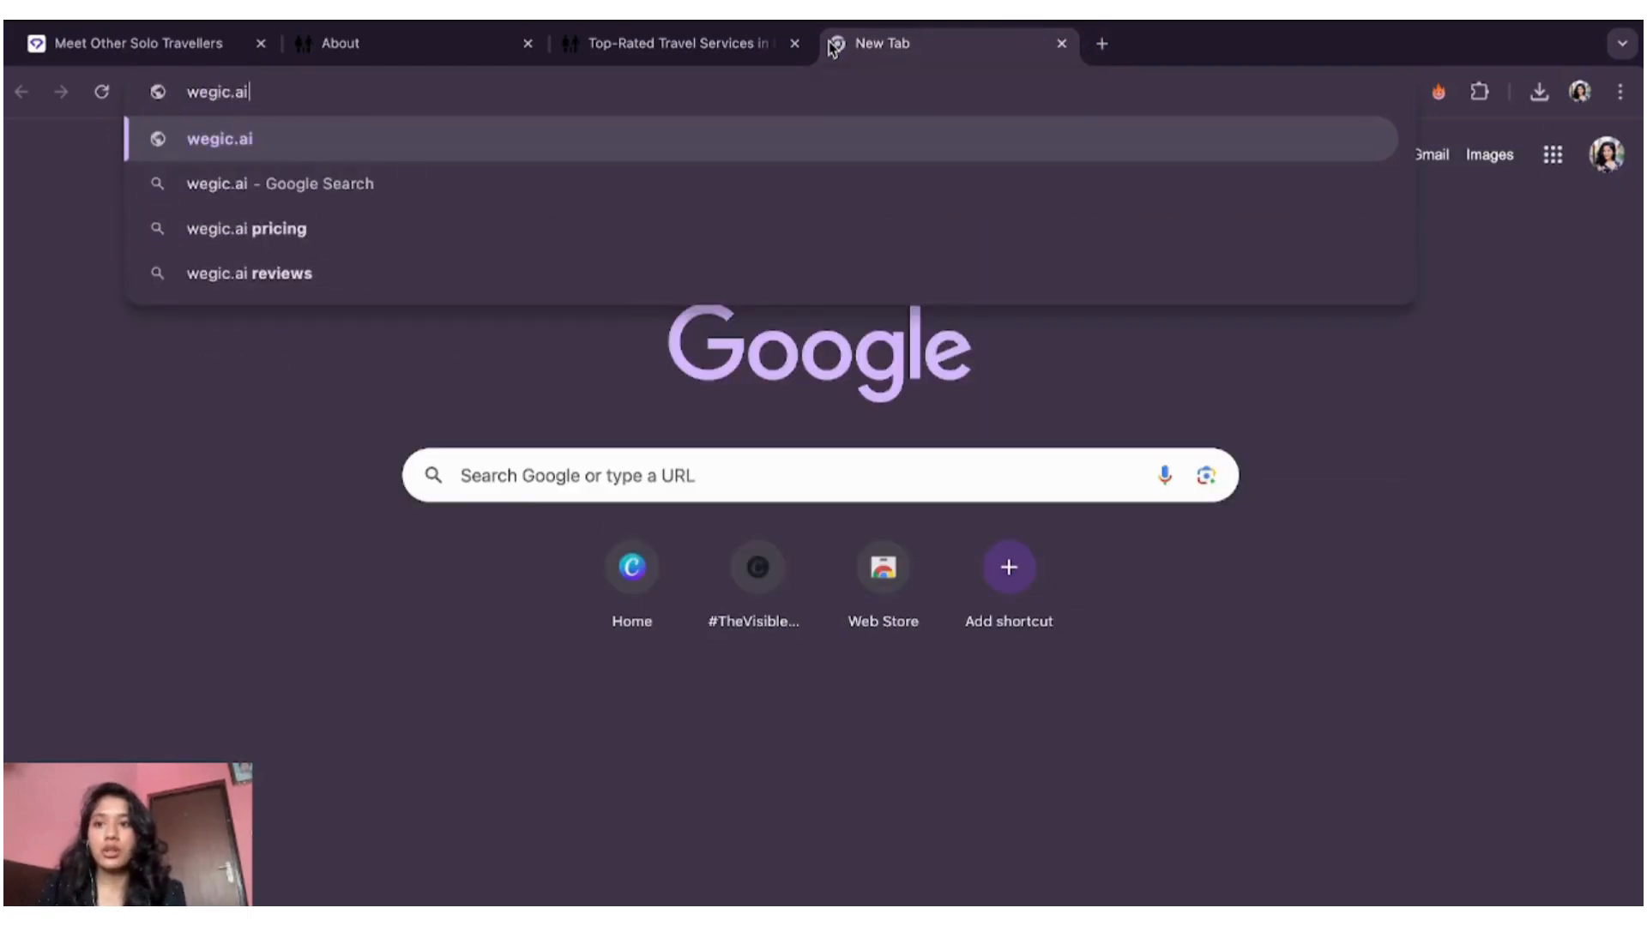
{"action": "key", "text": "Return"}
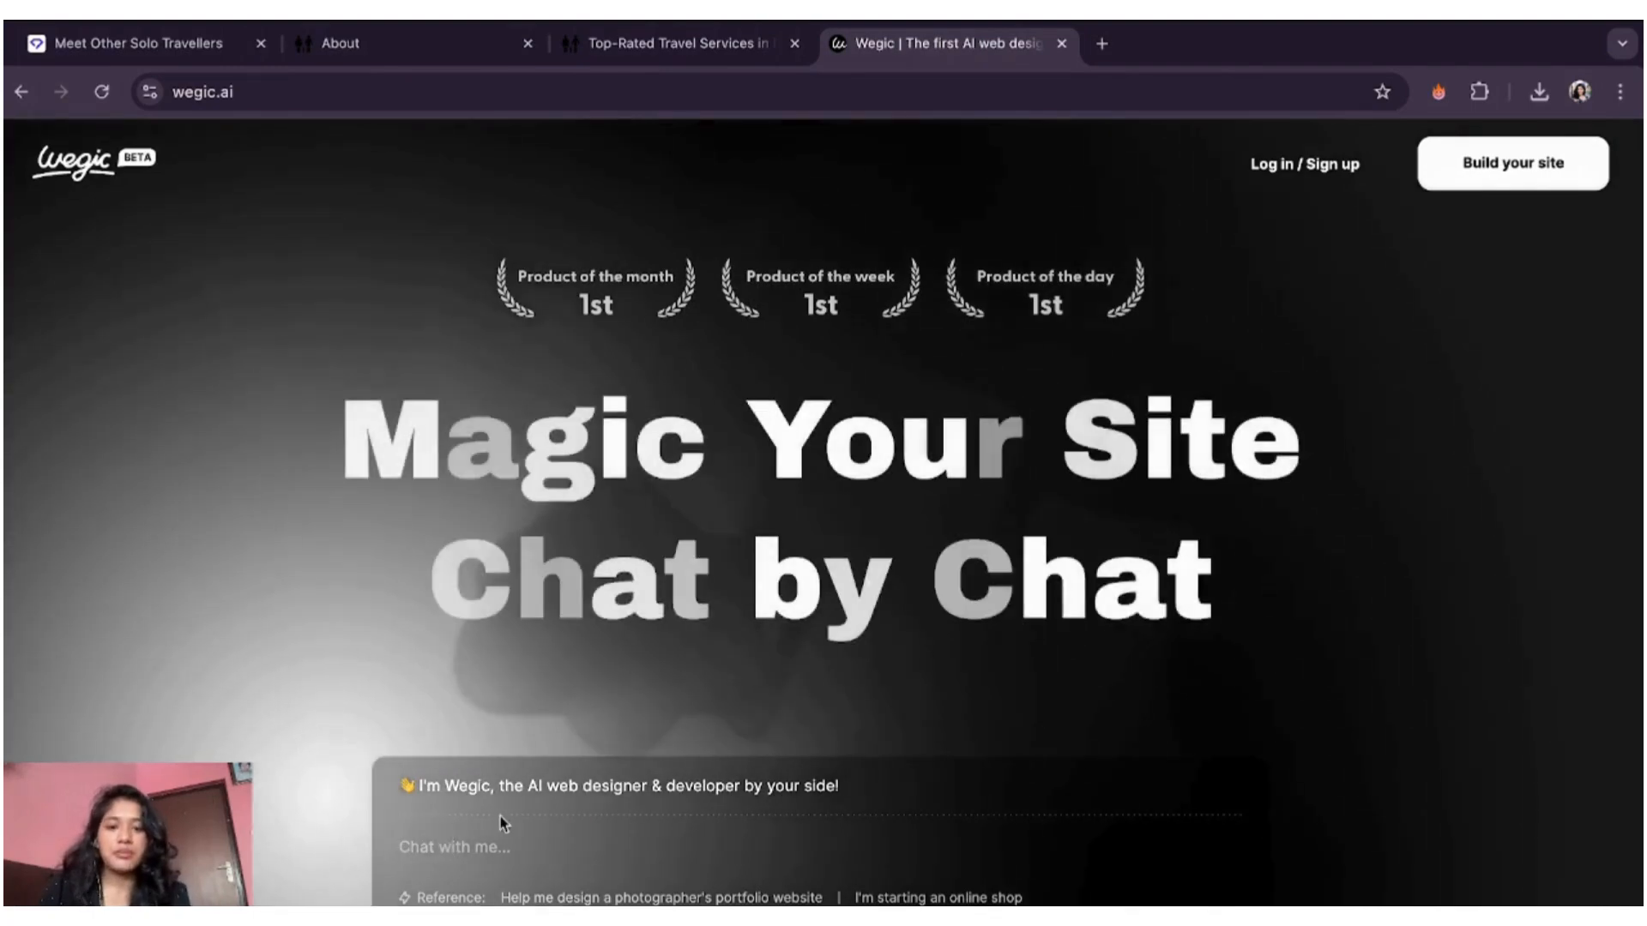
{"action": "scroll", "coordinate": [728, 746], "scroll_direction": "down", "scroll_amount": 10}
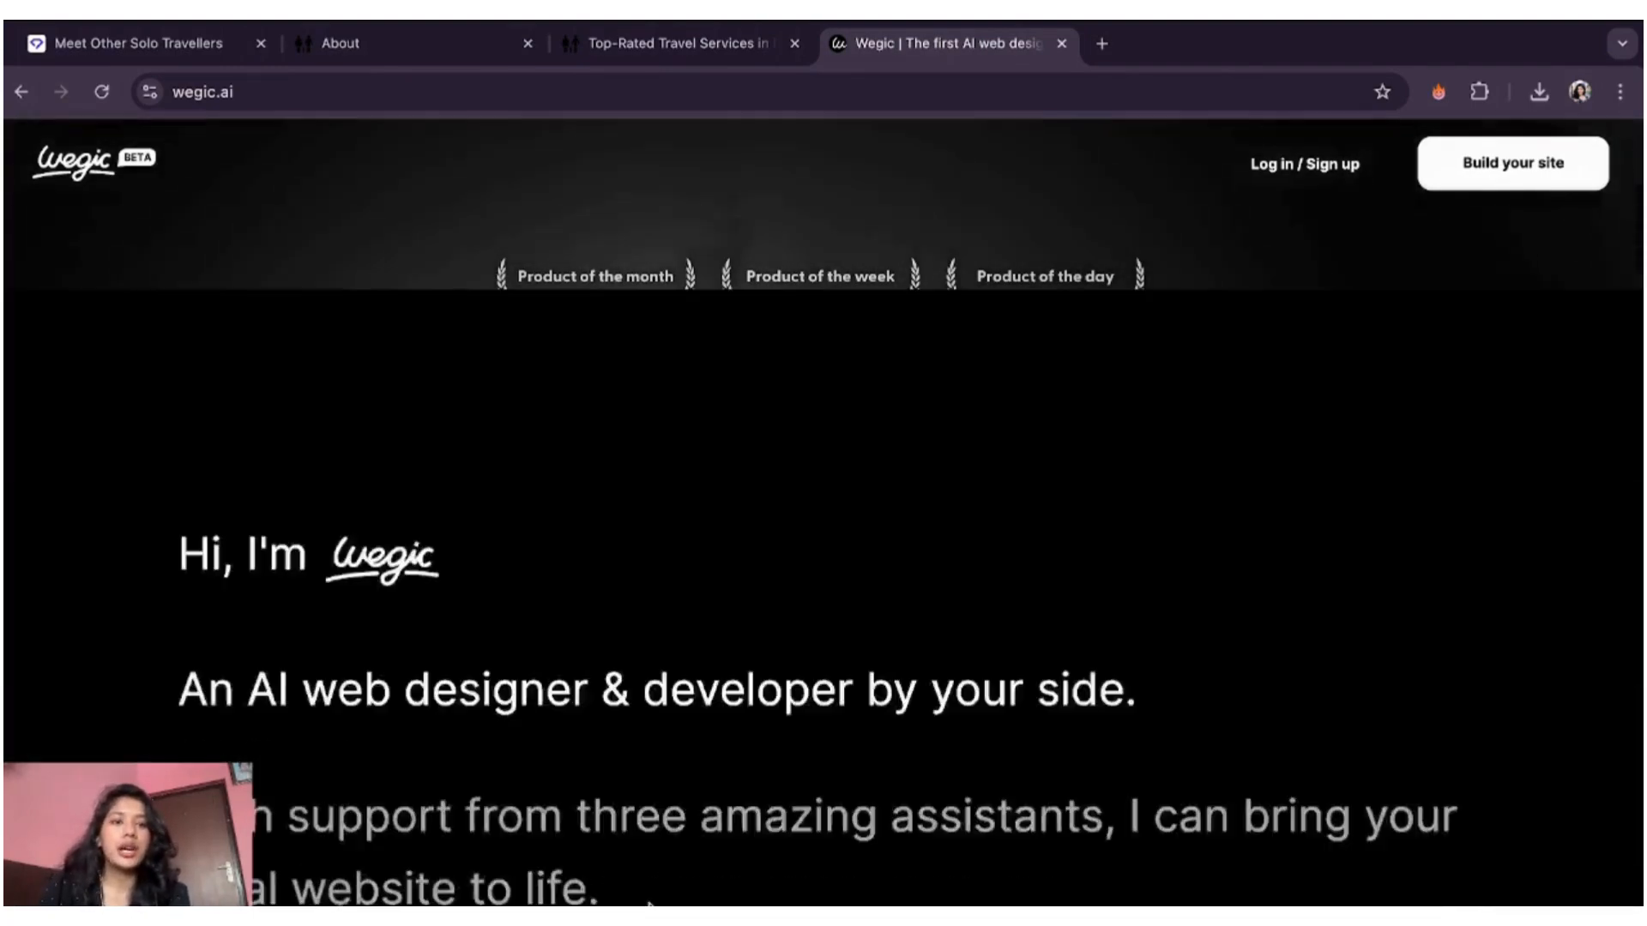
{"action": "scroll", "coordinate": [823, 514], "scroll_direction": "down", "scroll_amount": 10}
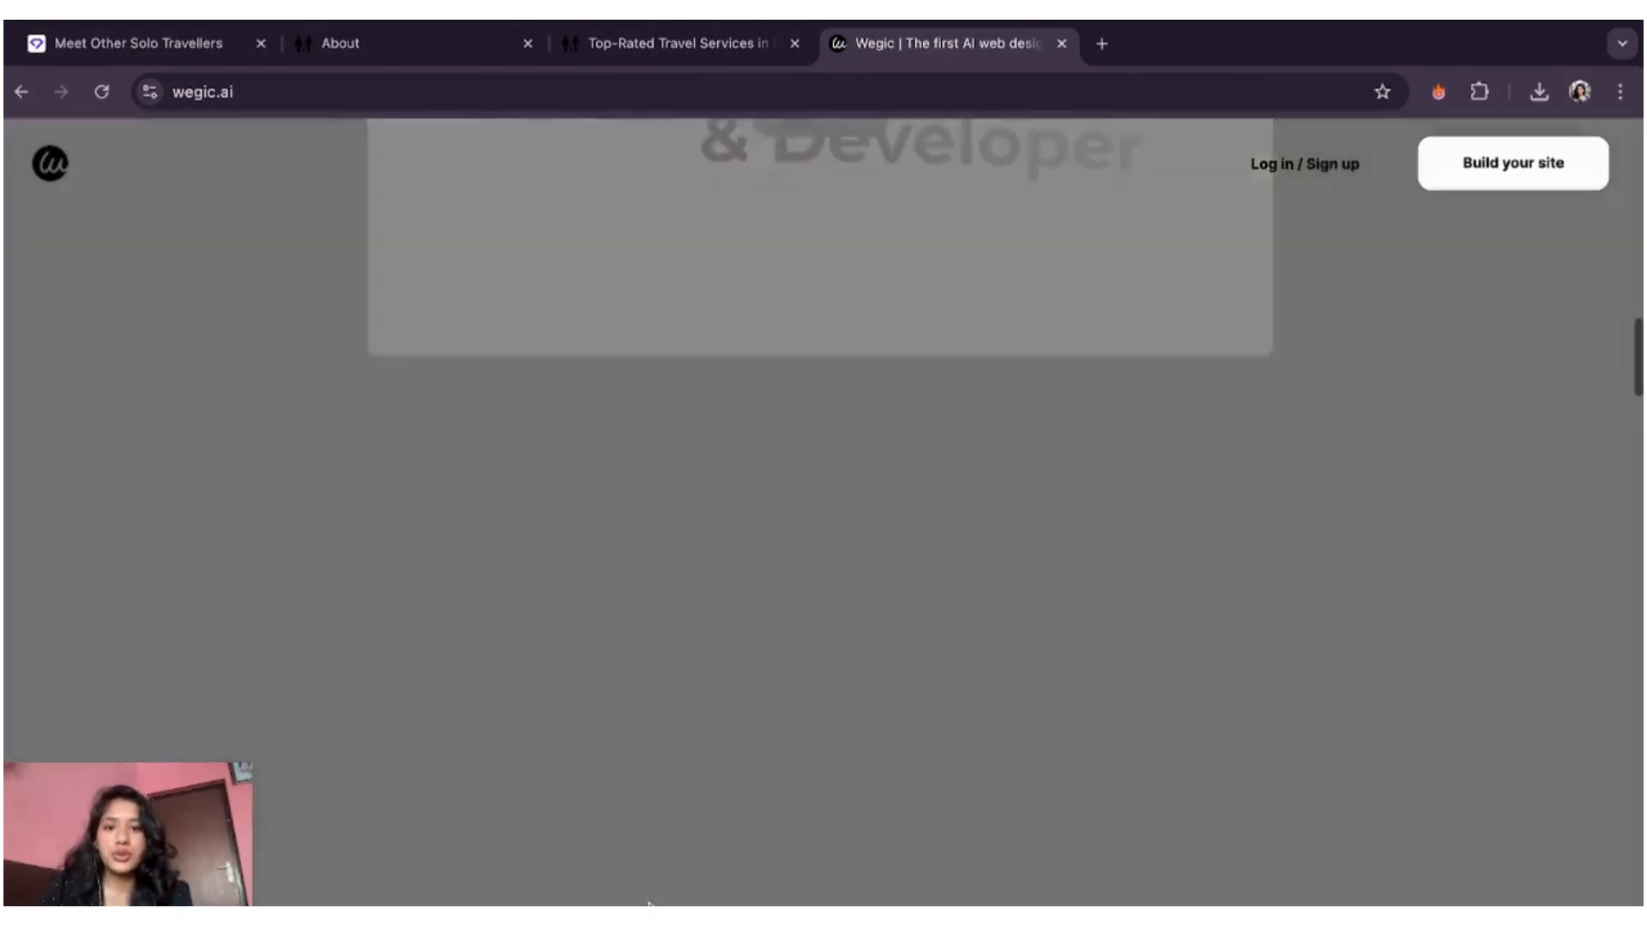
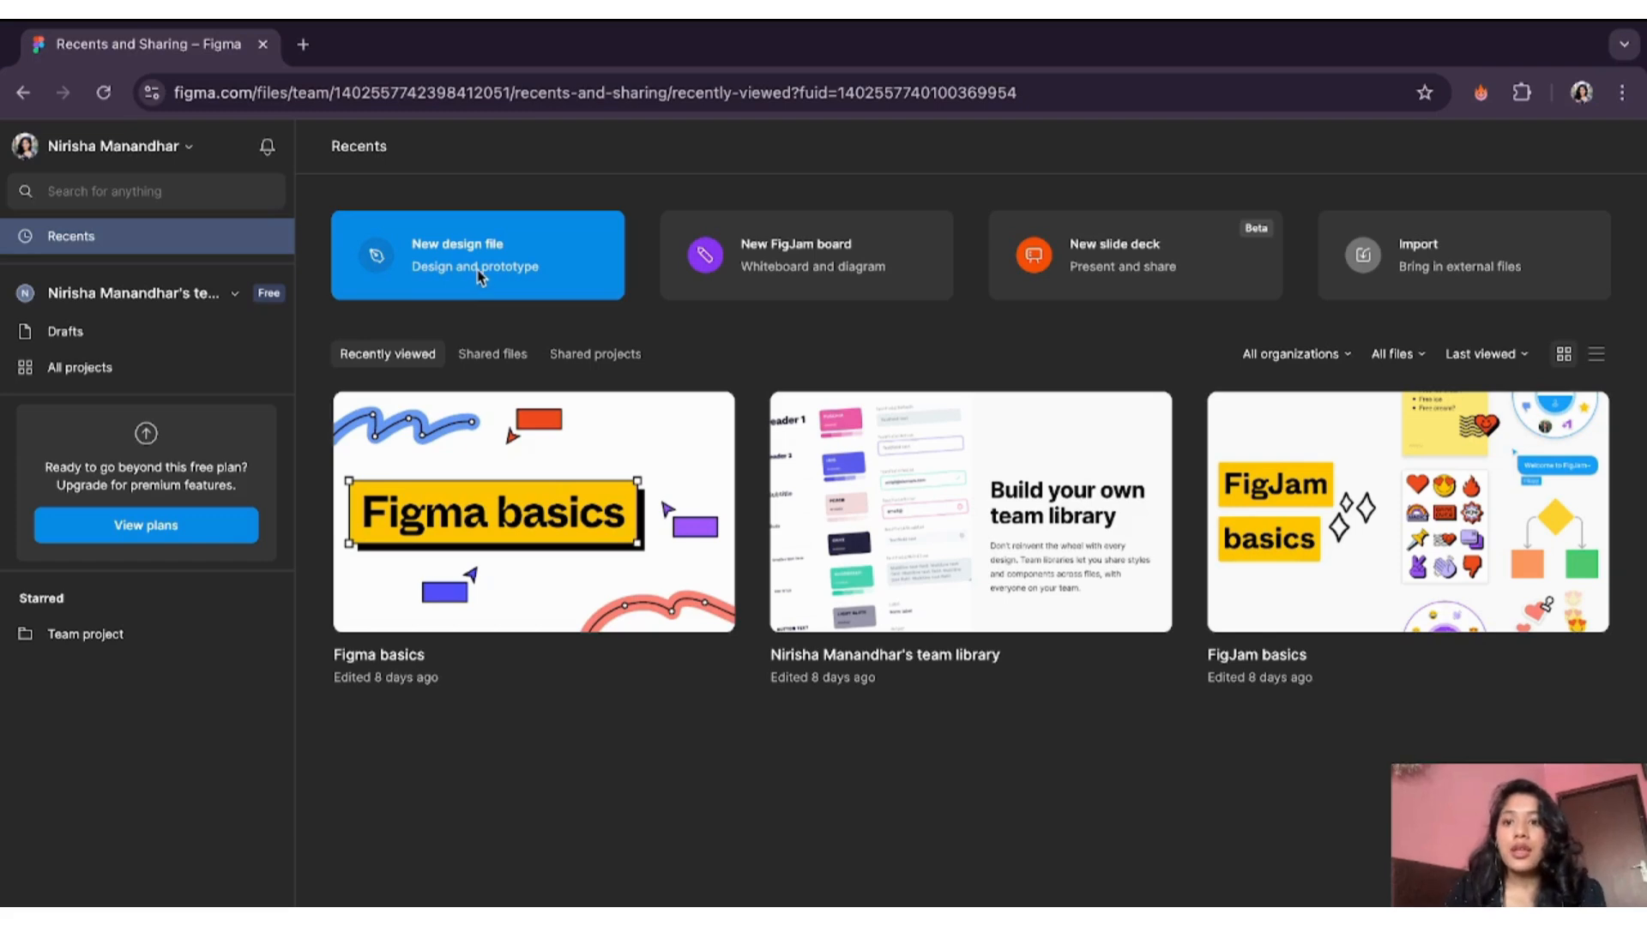
- Create a new blank Untitled design file from the Recents page
{"action": "left_click", "coordinate": [478, 274]}
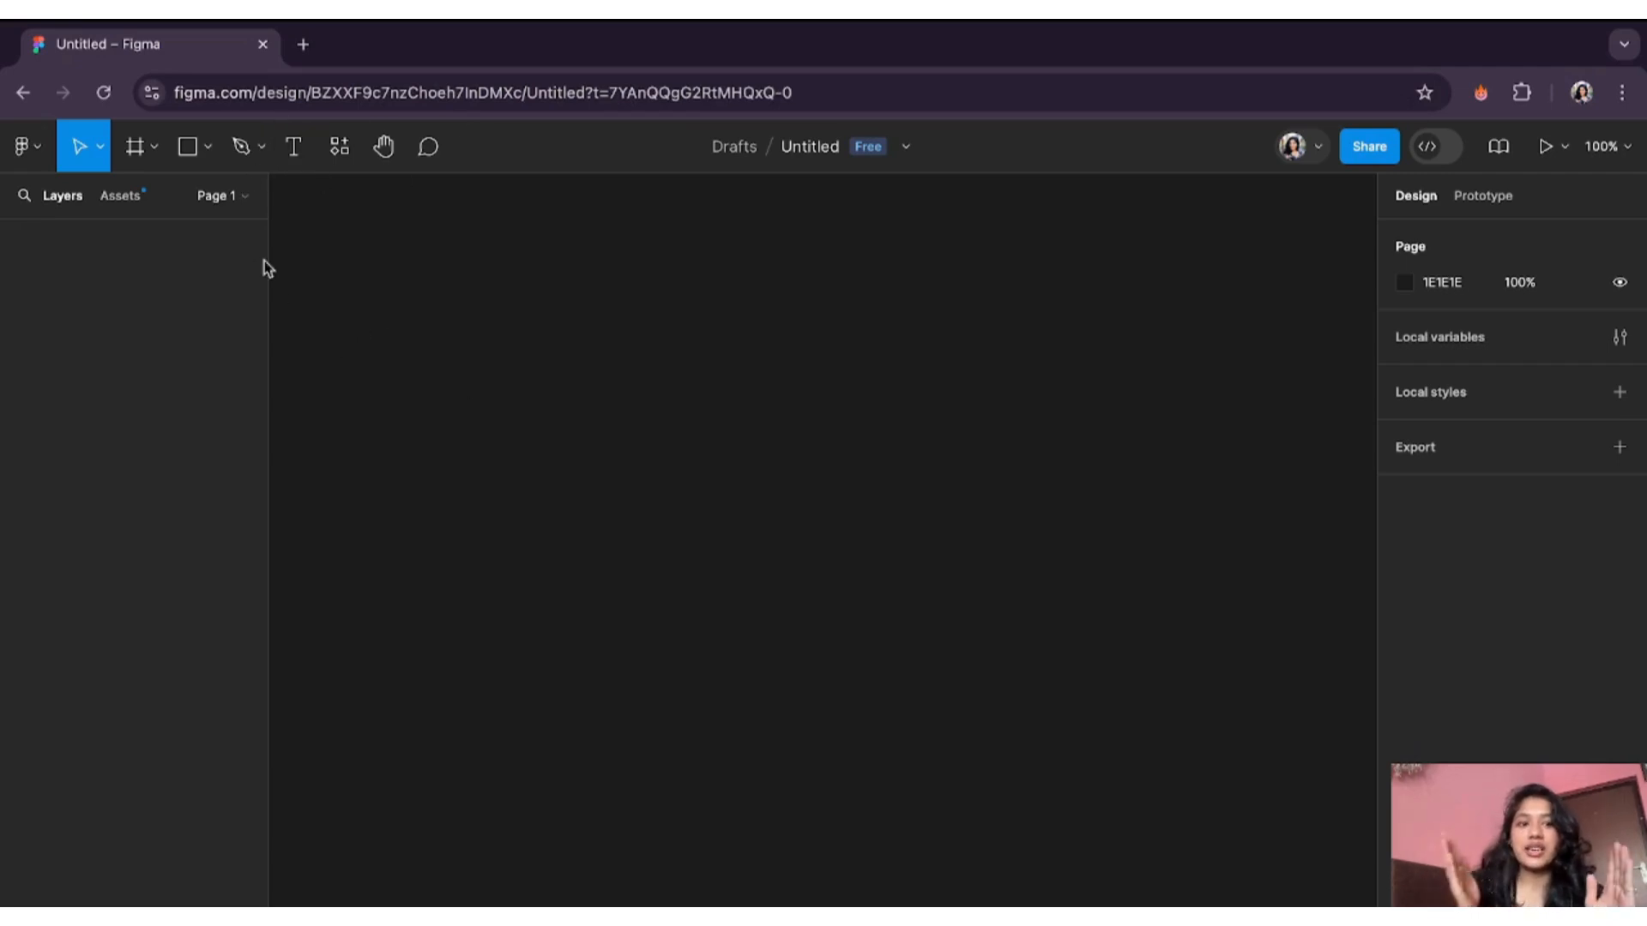
{"action": "left_click", "coordinate": [148, 156]}
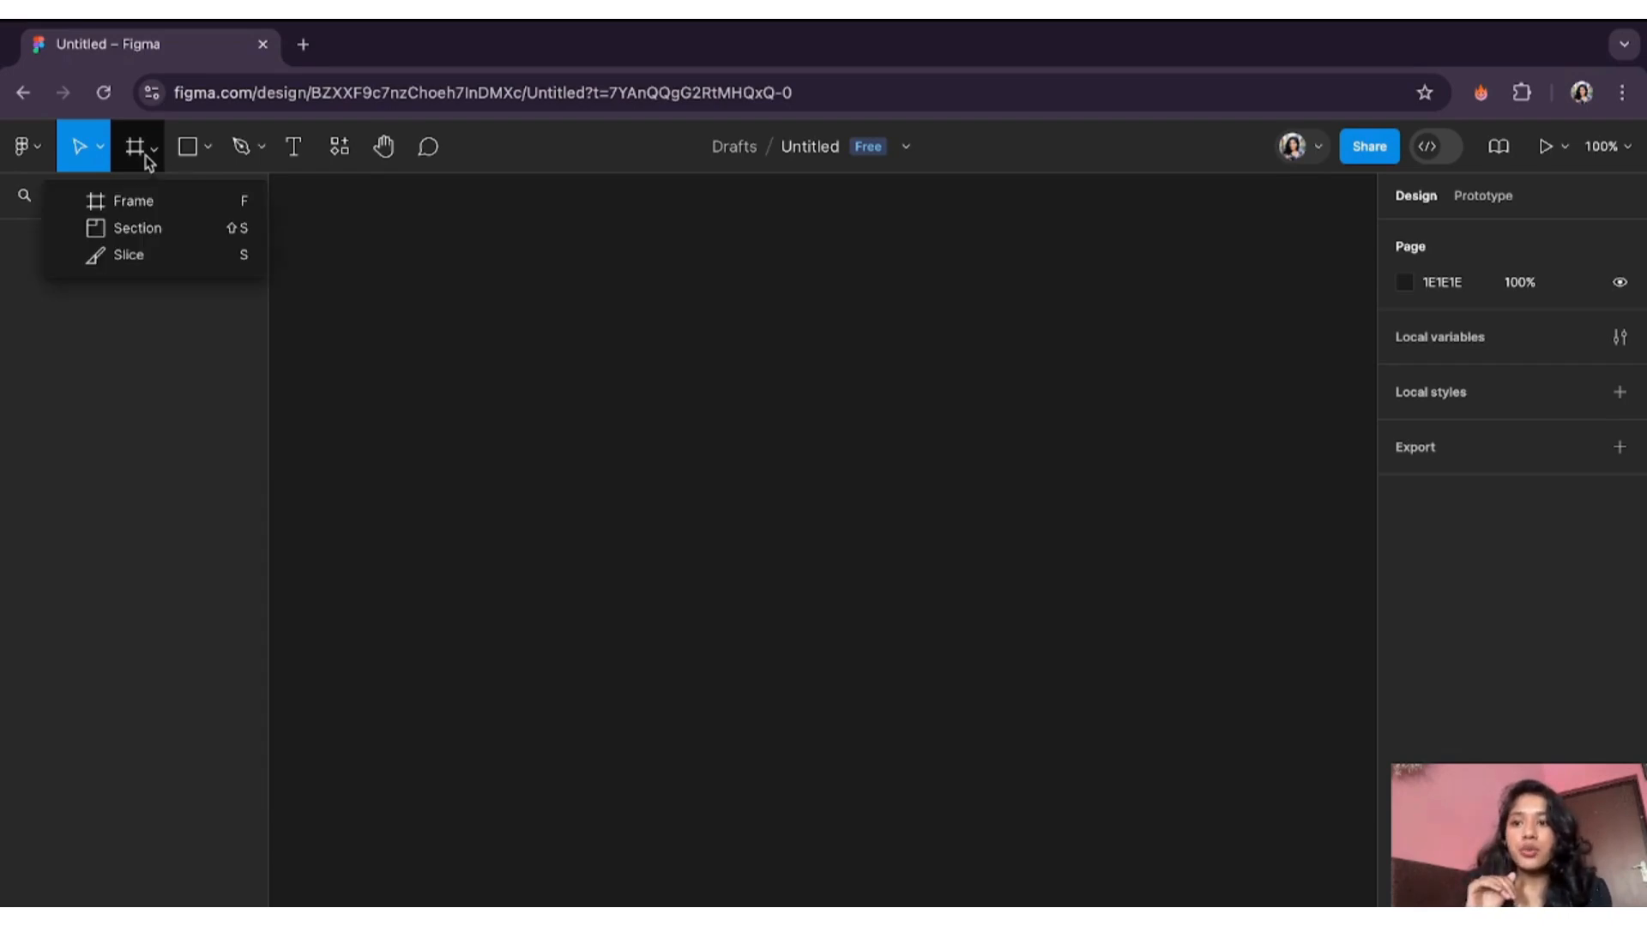
- Add a 430 × 932 iPhone 14 & 15 Pro Max frame with a white FFFFFF fill
{"action": "left_click", "coordinate": [148, 202]}
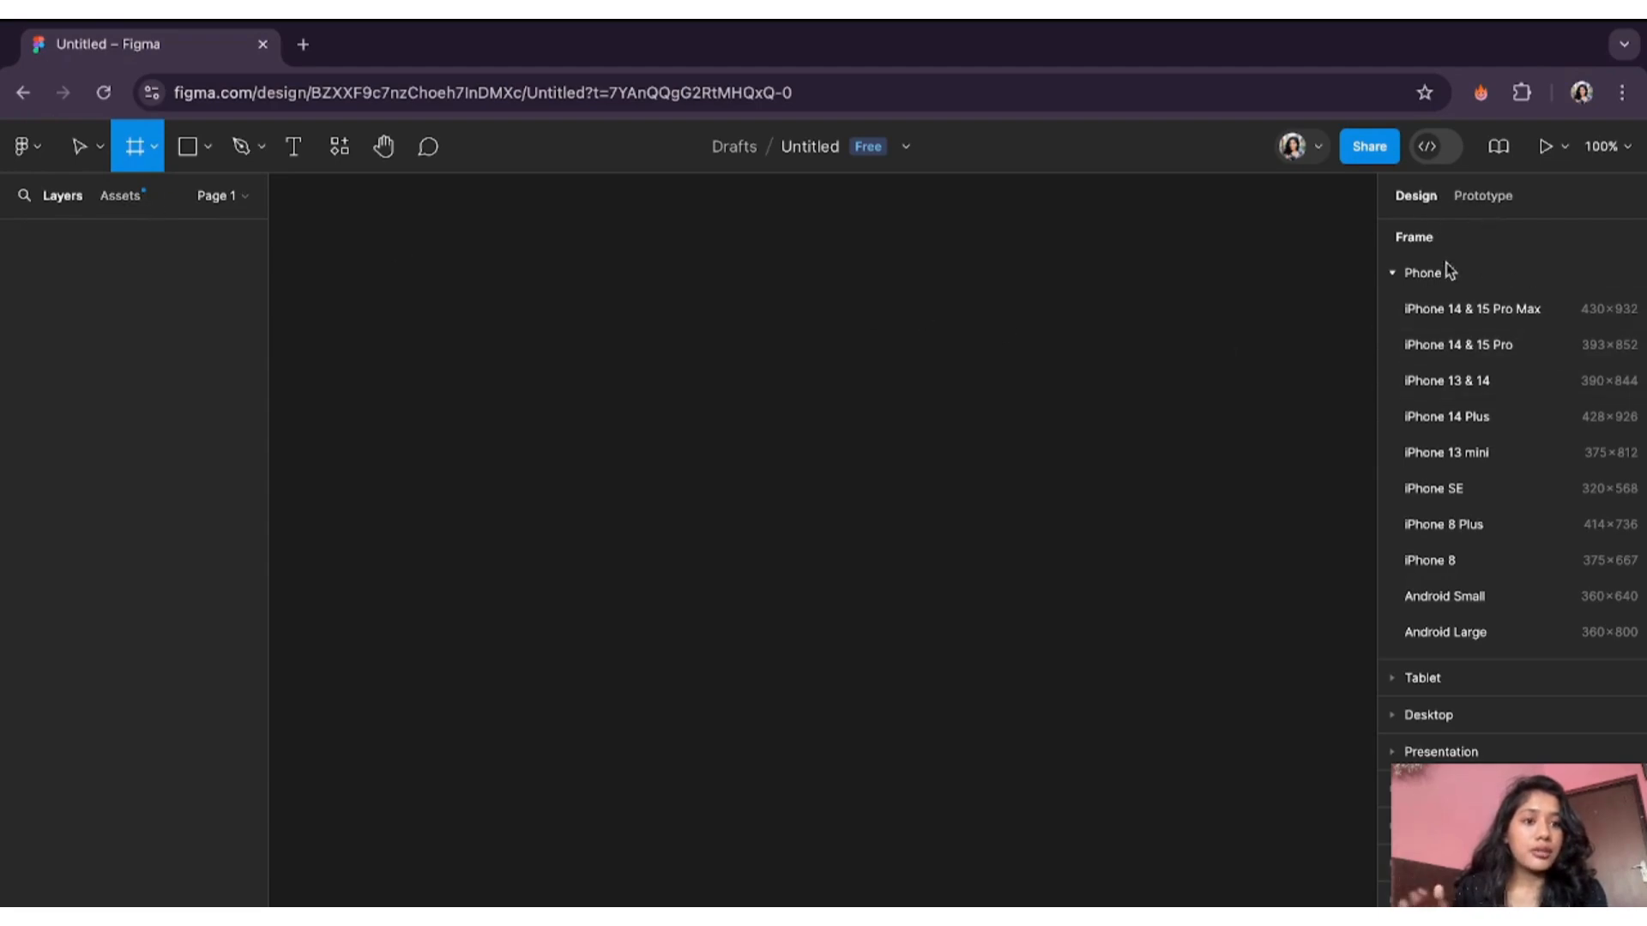
{"action": "left_click", "coordinate": [1497, 329]}
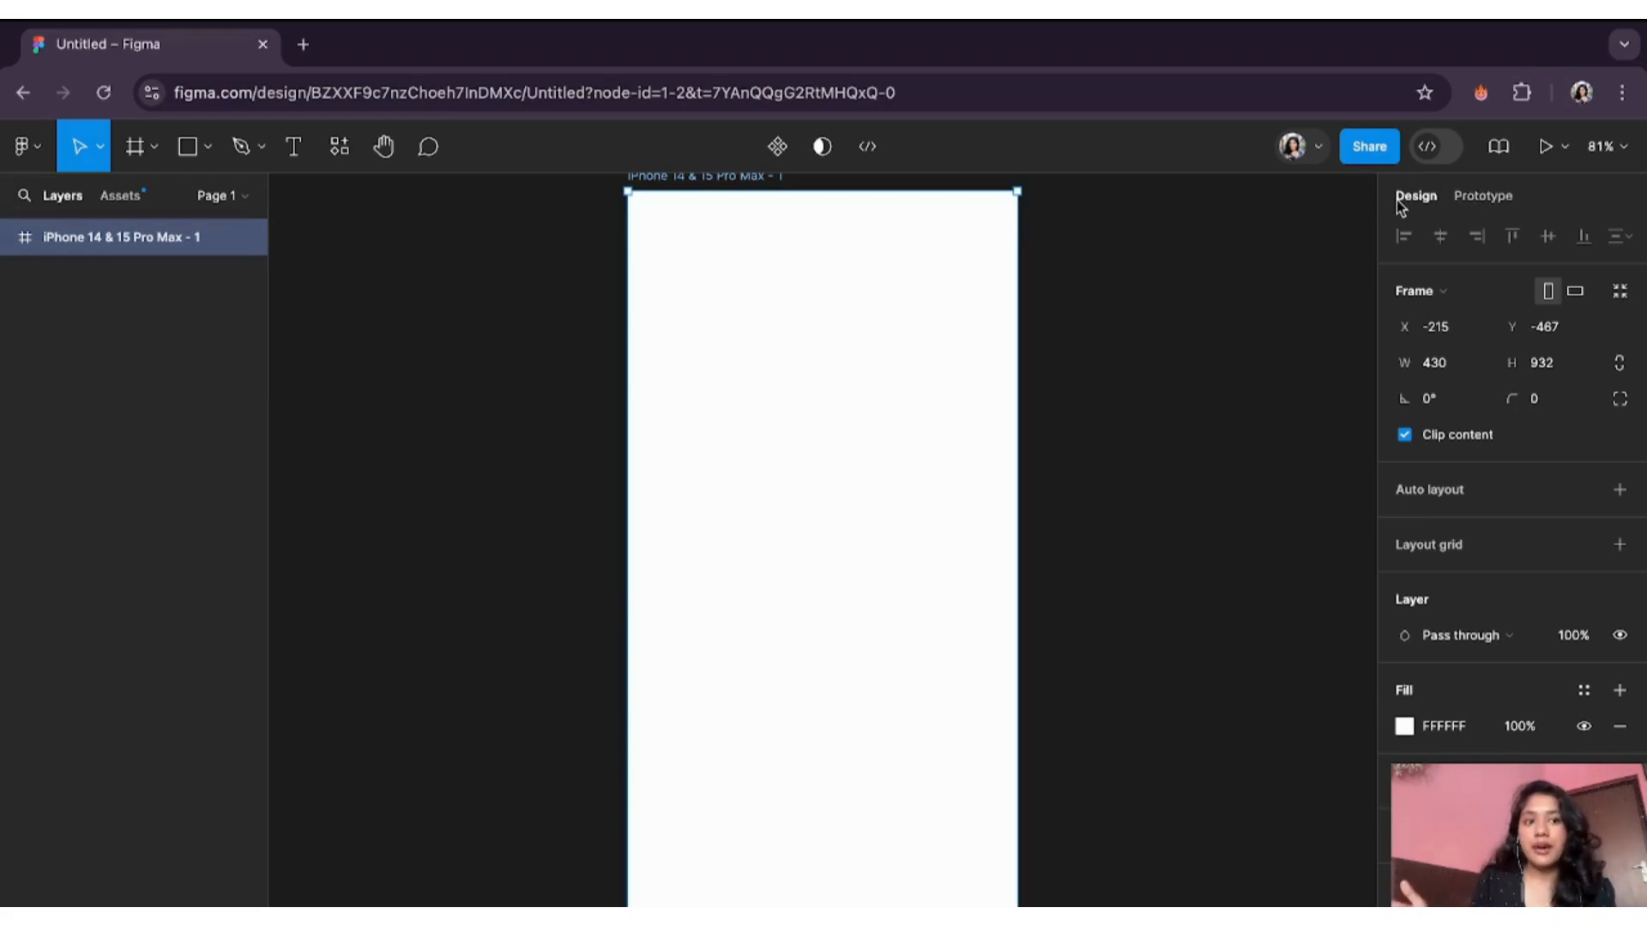
{"action": "left_click", "coordinate": [1480, 199]}
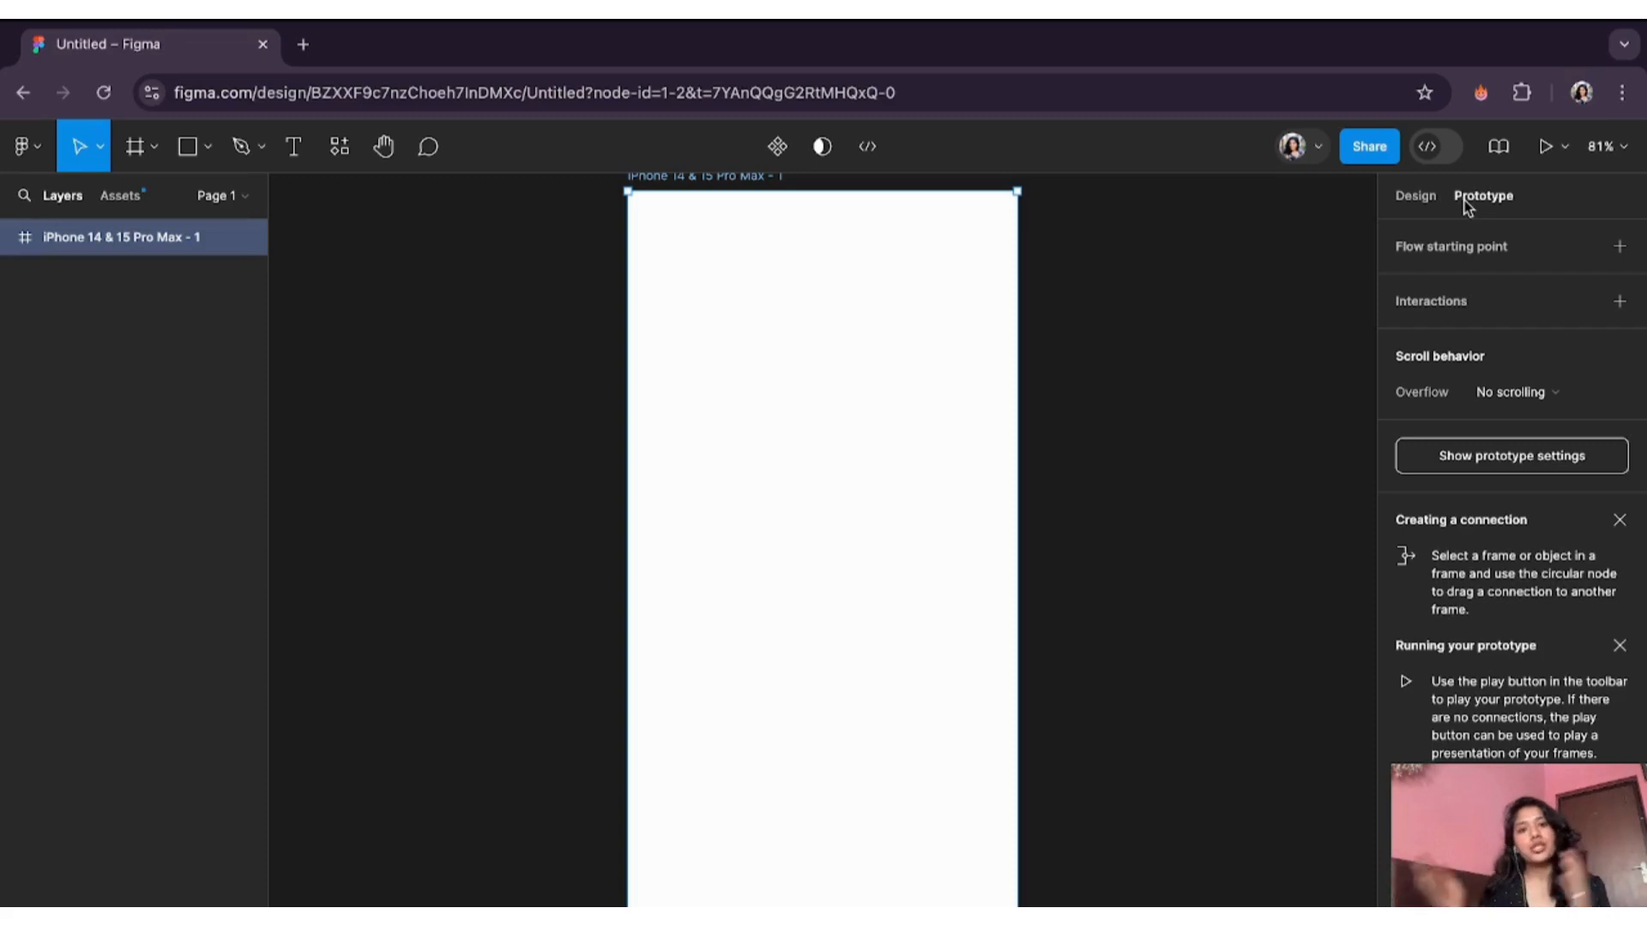
{"action": "left_click", "coordinate": [1428, 198]}
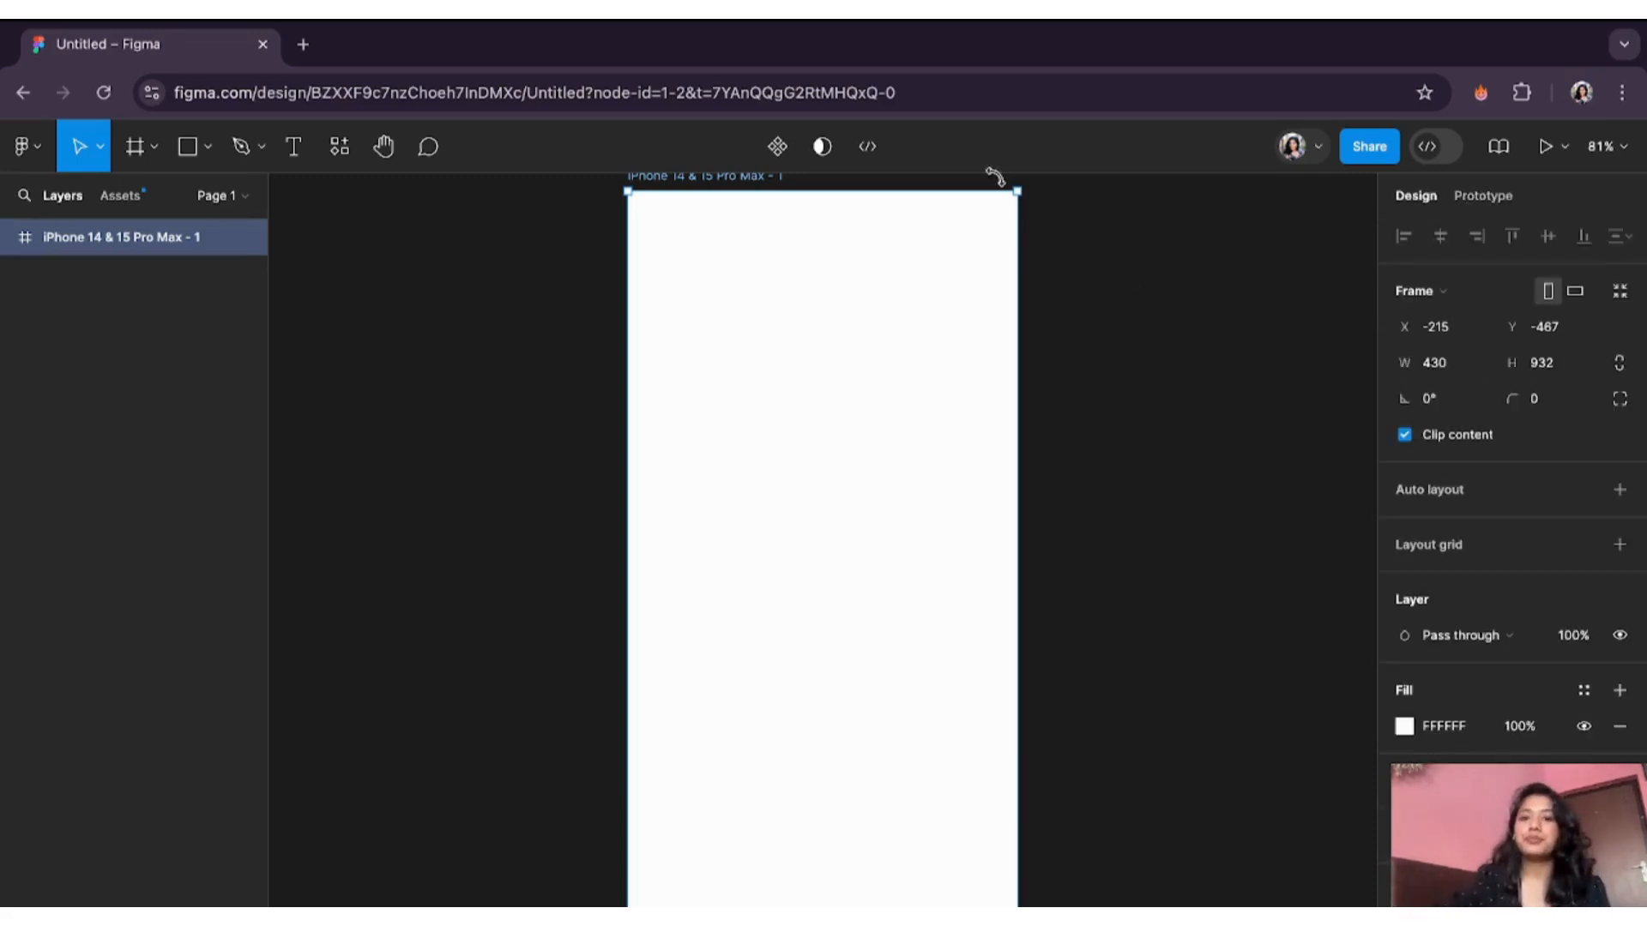
- Draw a large grey rectangle over the frame's lower part and name its layer 'Signup form'
{"action": "left_click", "coordinate": [201, 153]}
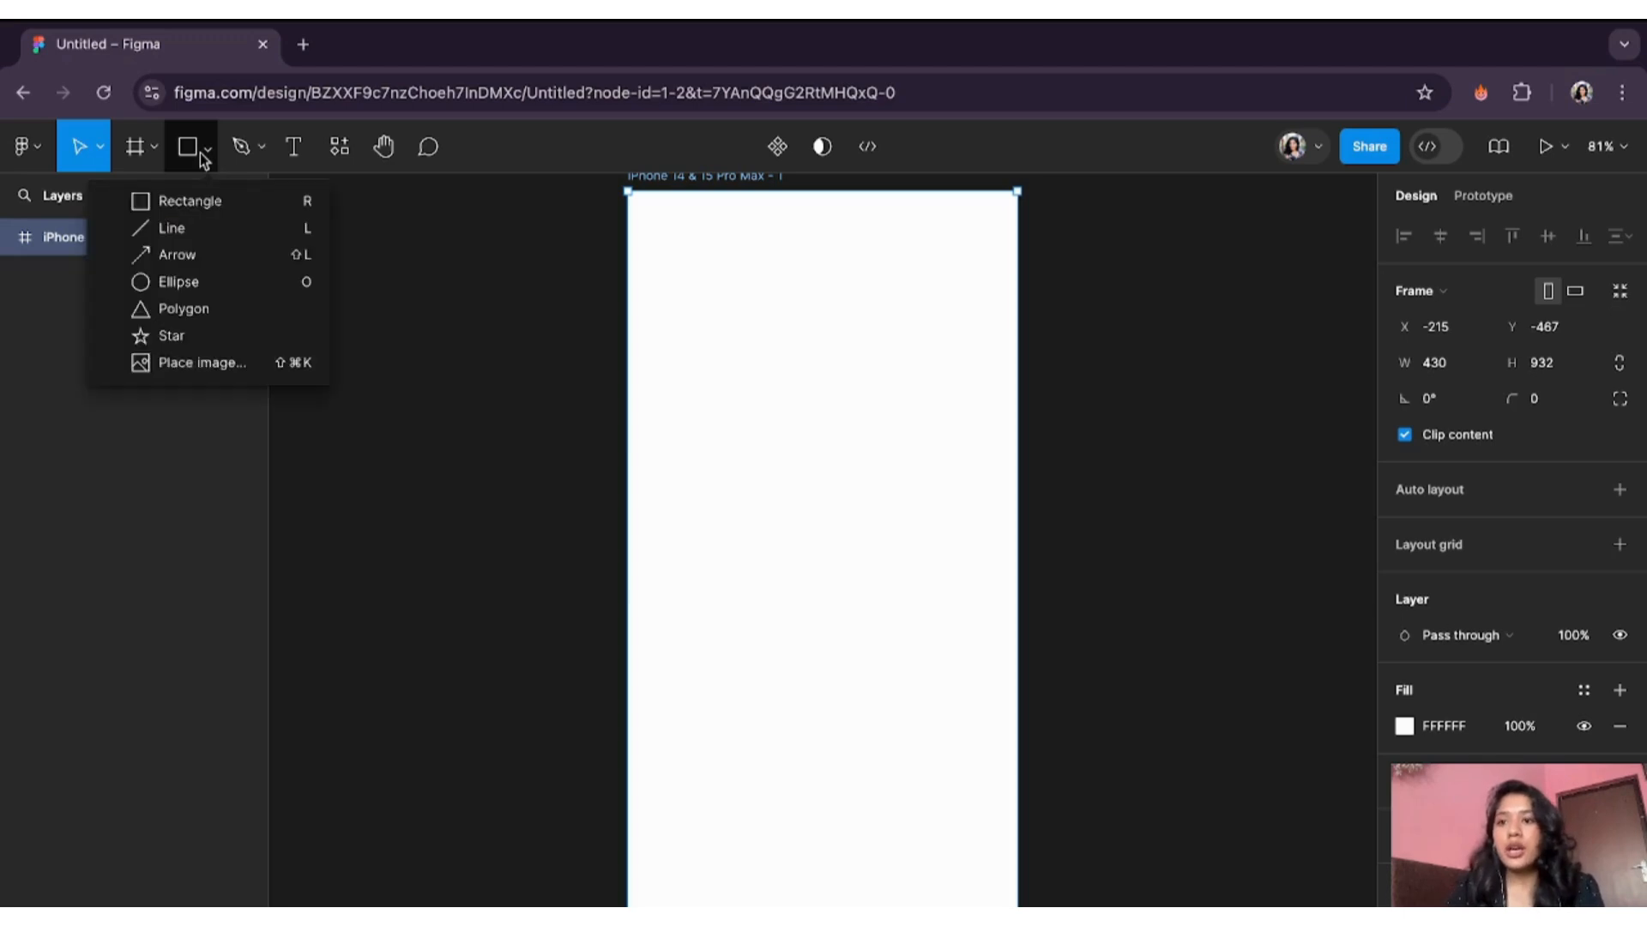
{"action": "left_click", "coordinate": [197, 208]}
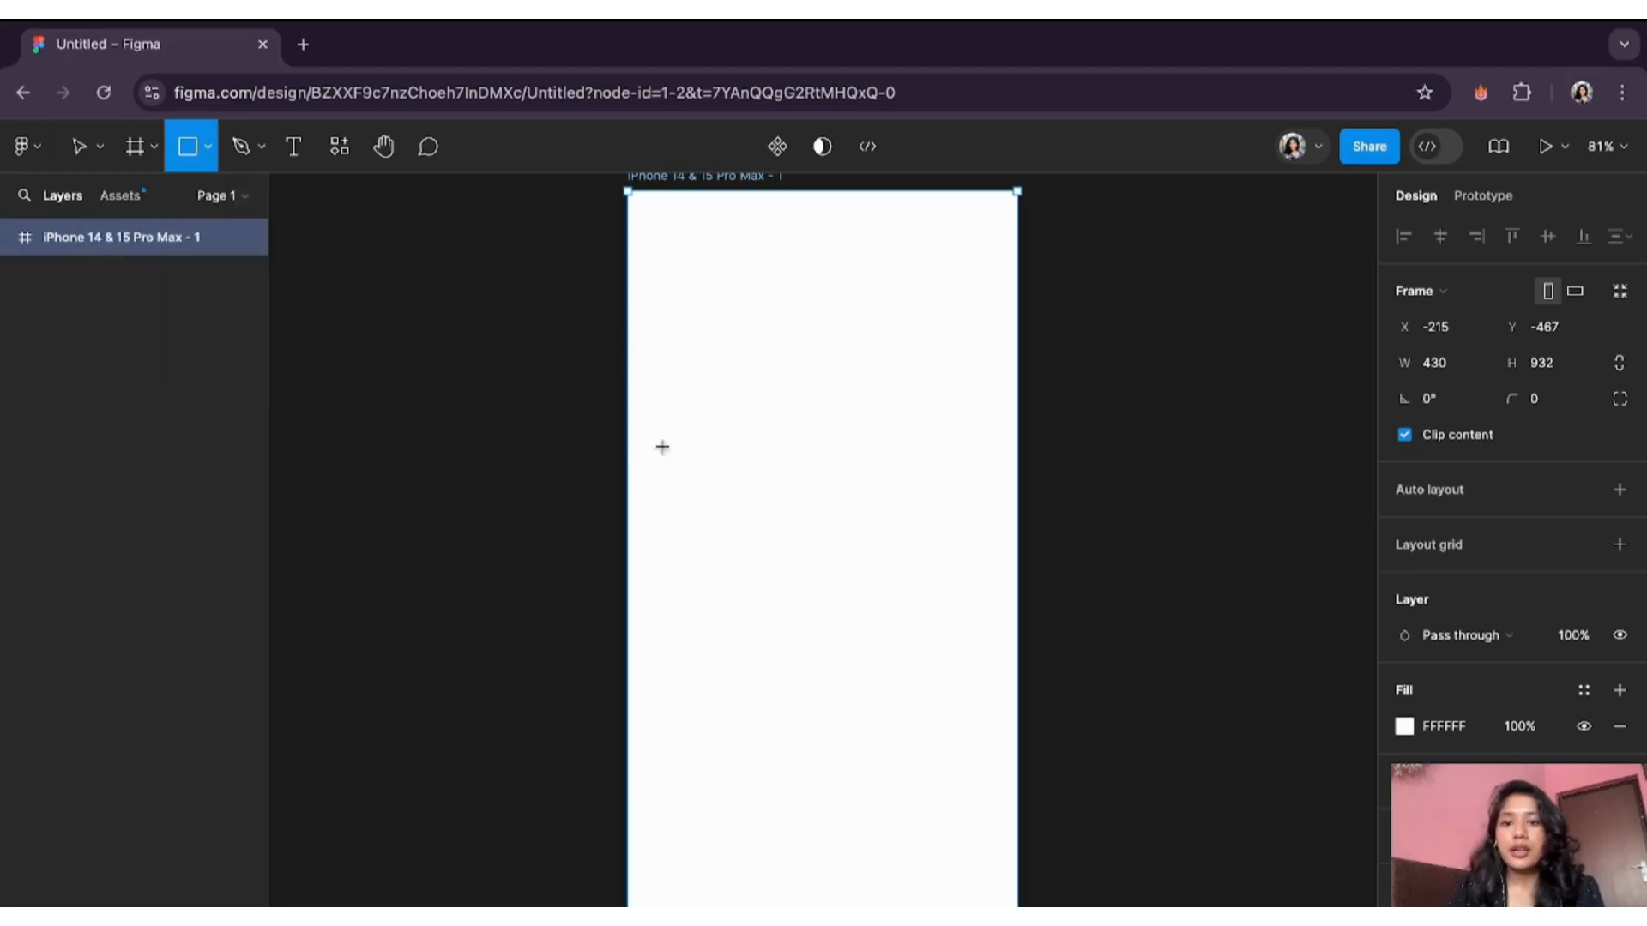
{"action": "mouse_move", "coordinate": [639, 331]}
{"action": "left_mouse_down"}
{"action": "mouse_move", "coordinate": [908, 913]}
{"action": "mouse_move", "coordinate": [1008, 921]}
{"action": "left_mouse_up"}
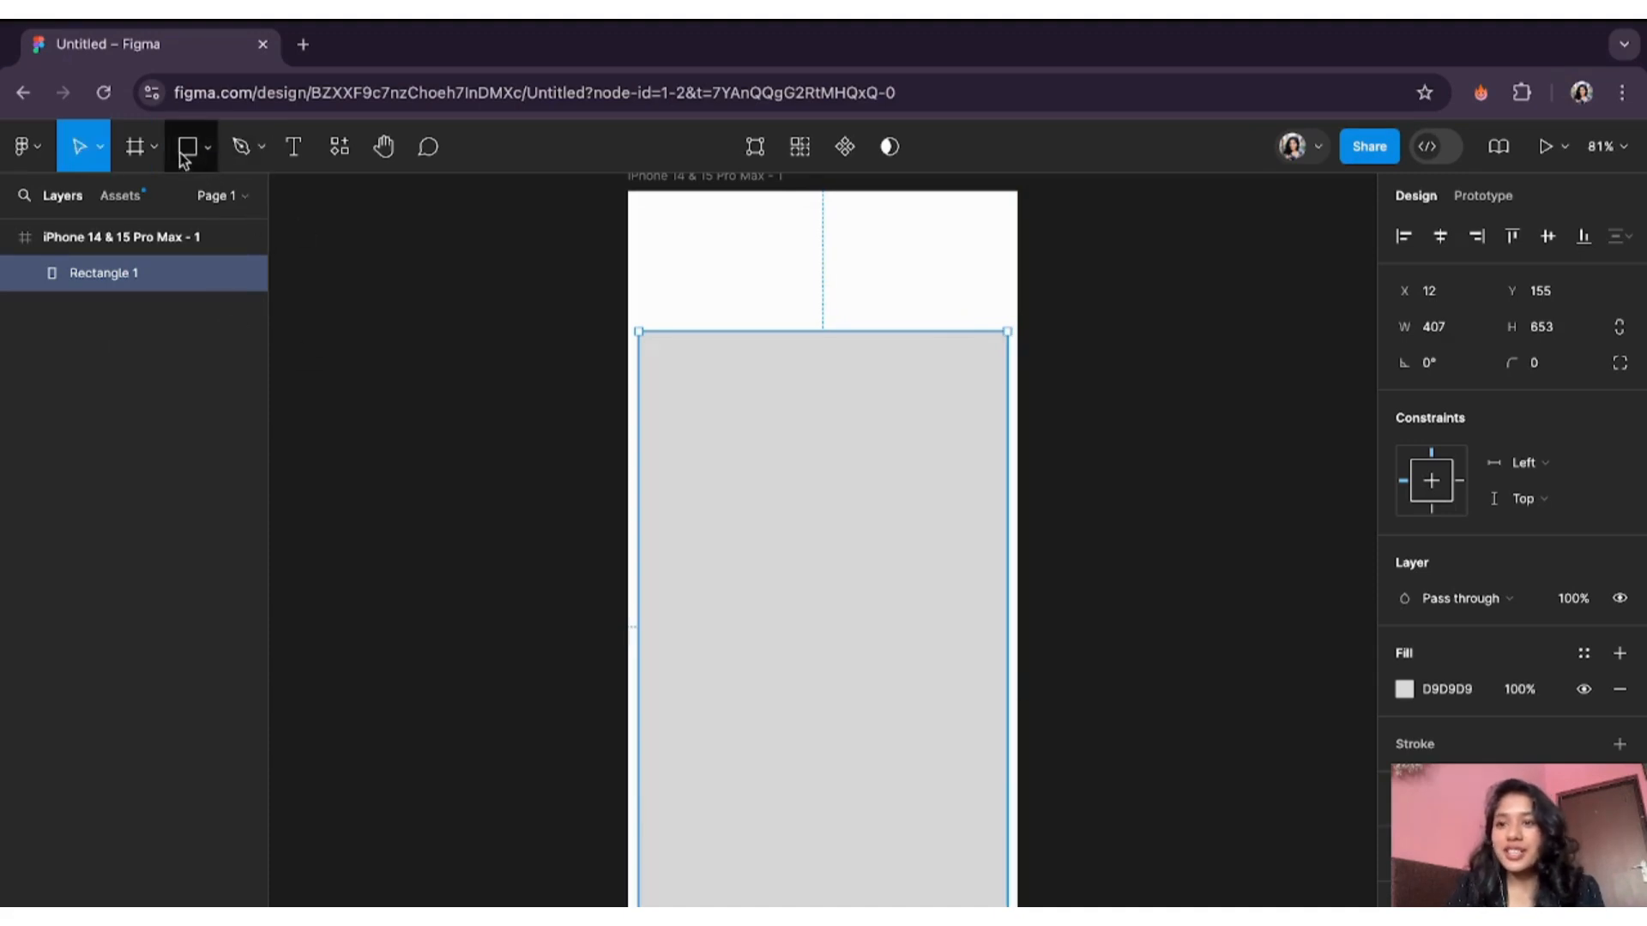
{"action": "double_click", "coordinate": [137, 274]}
{"action": "type", "text": "Signup"}
{"action": "type", "text": " dform"}
{"action": "key", "text": "BackSpace"}
{"action": "key", "text": "BackSpace"}
{"action": "key", "text": "BackSpace"}
{"action": "key", "text": "BackSpace"}
{"action": "key", "text": "BackSpace"}
{"action": "type", "text": "fro"}
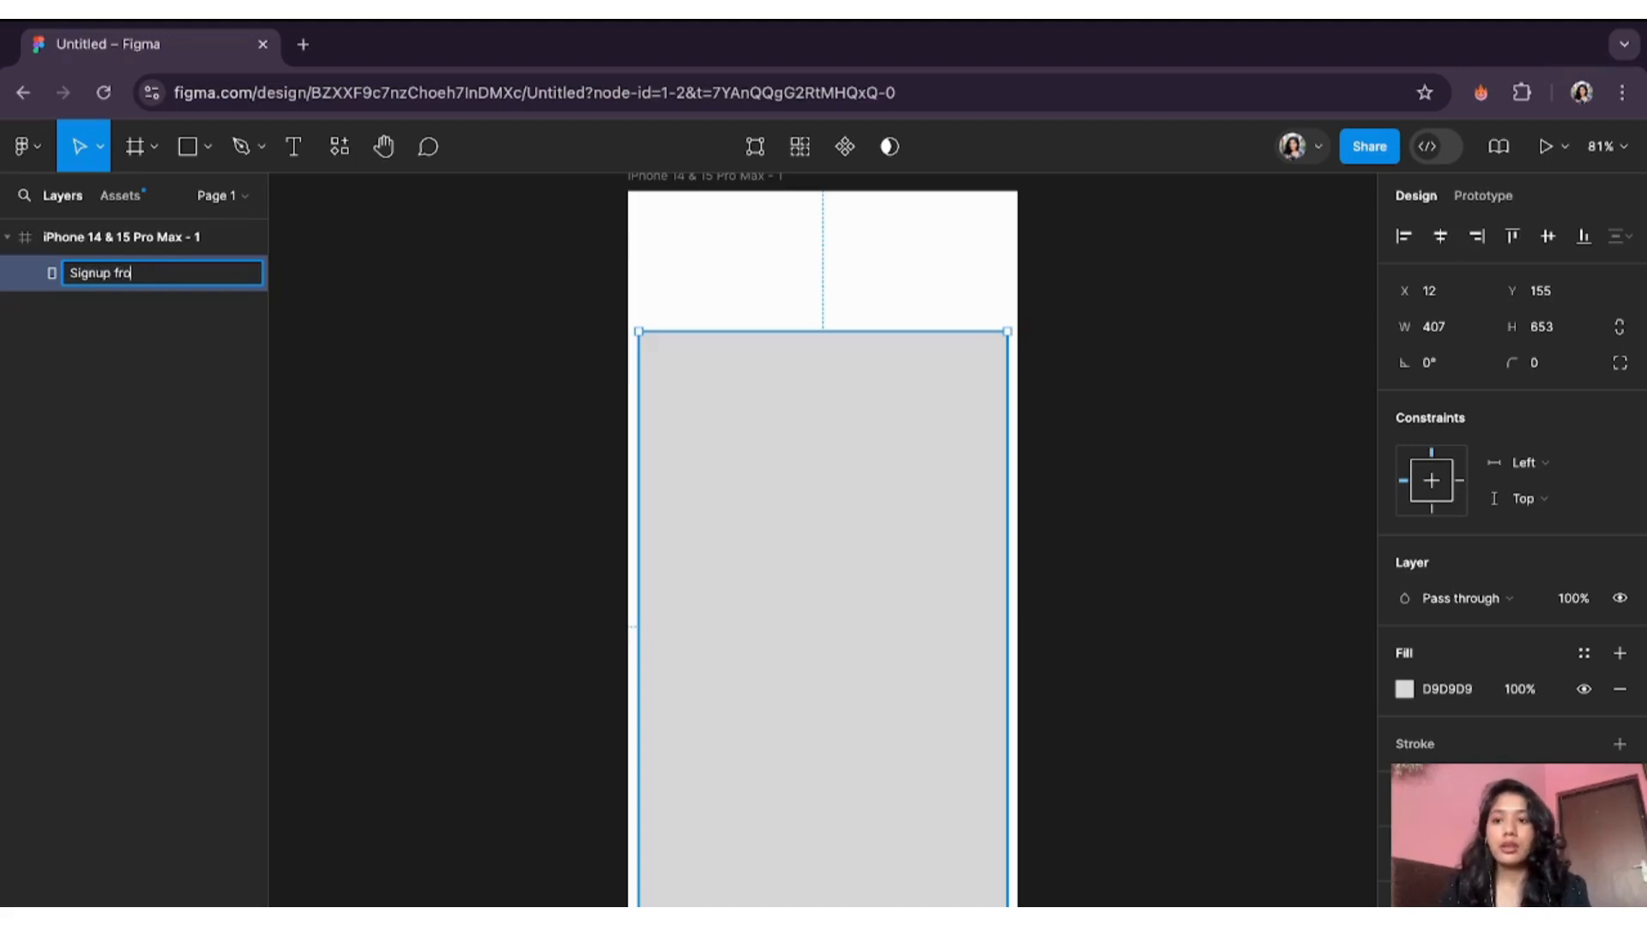
{"action": "key", "text": "BackSpace"}
{"action": "key", "text": "BackSpace"}
{"action": "type", "text": "orm"}
{"action": "key", "text": "Return"}
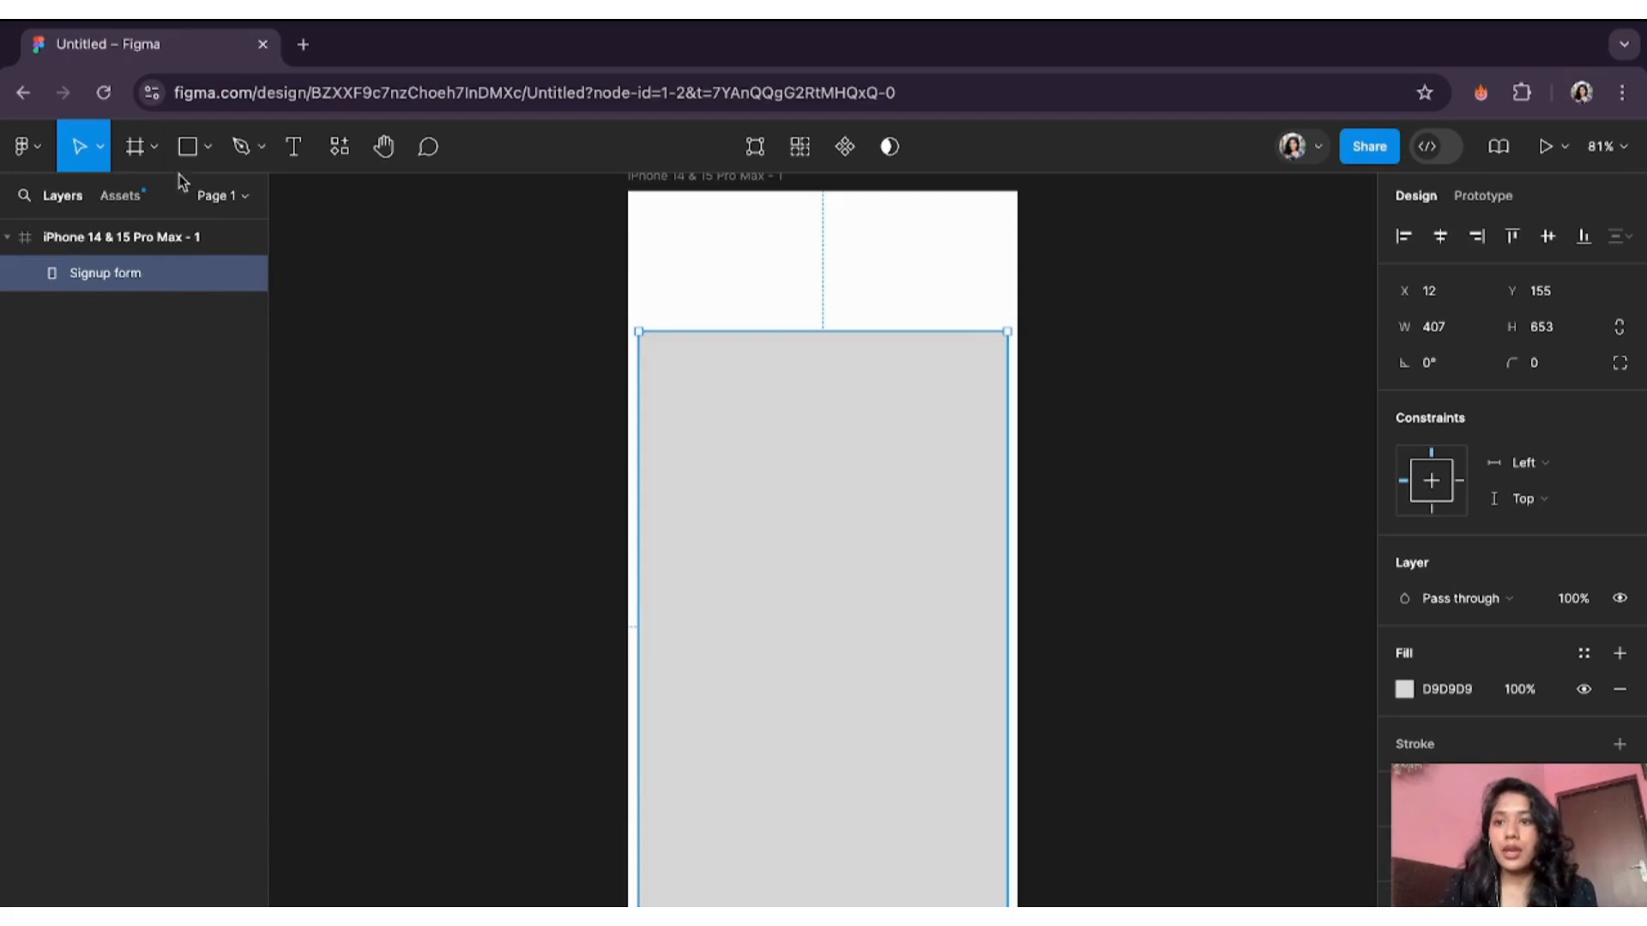
- Draw a 366×73 field rectangle near the form's top and fill it pink ECBDBD
{"action": "left_click", "coordinate": [206, 146]}
{"action": "left_click", "coordinate": [176, 202]}
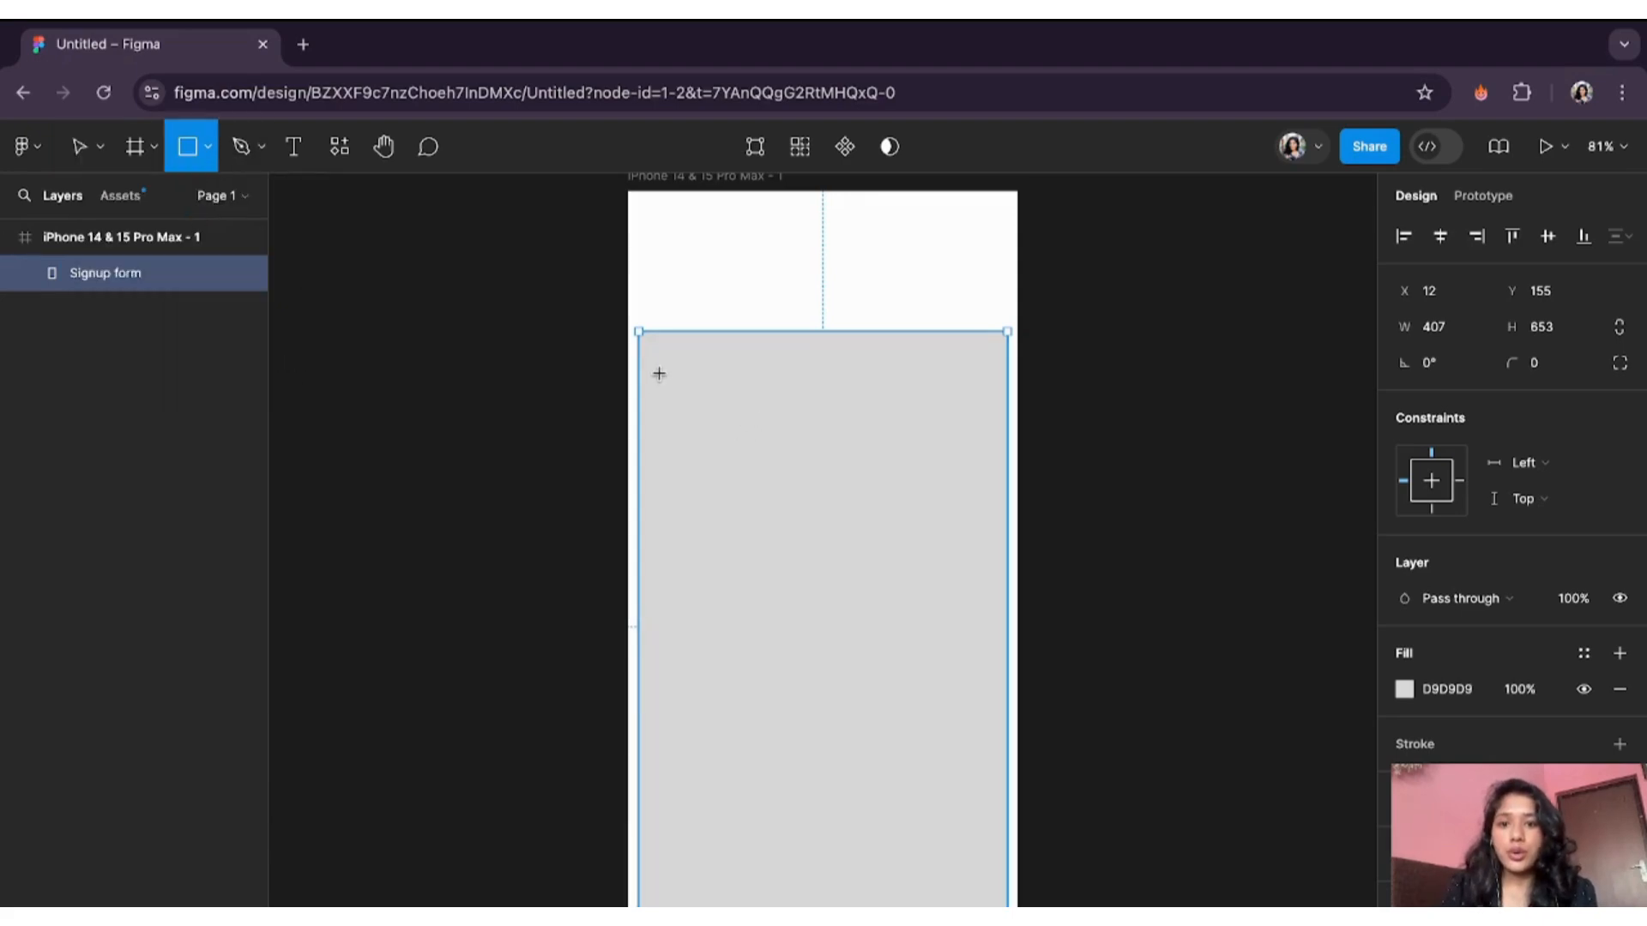
{"action": "left_click_drag", "start_coordinate": [658, 369], "coordinate": [988, 432]}
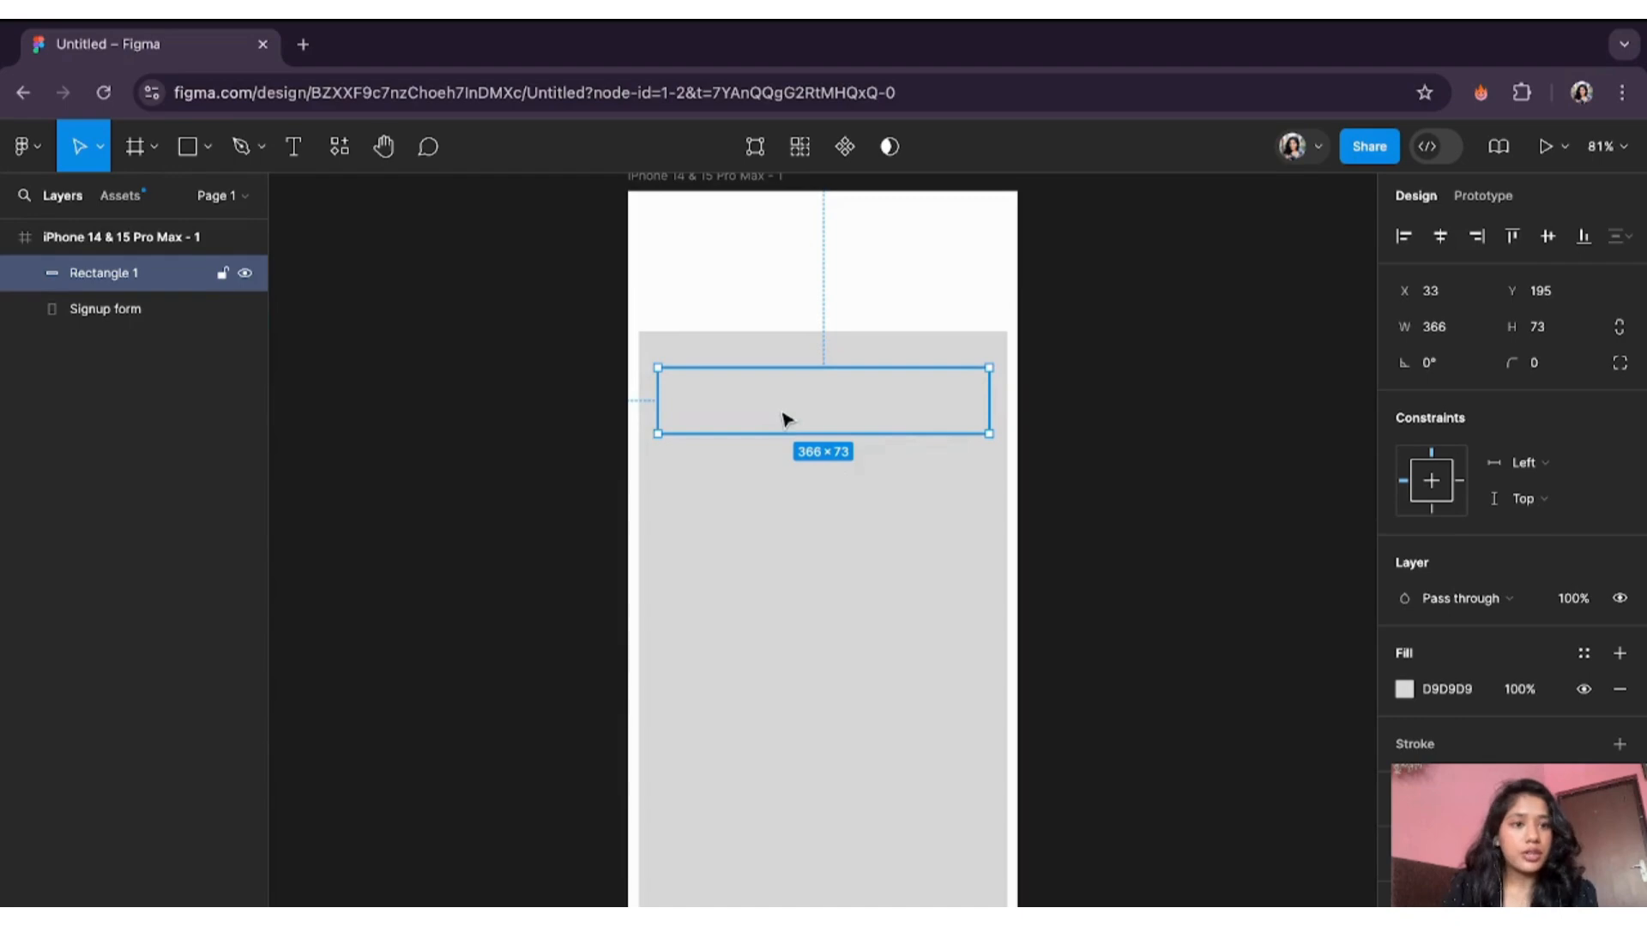
{"action": "left_click", "coordinate": [1415, 693]}
{"action": "left_click", "coordinate": [1139, 495]}
{"action": "mouse_move", "coordinate": [1139, 500]}
{"action": "left_mouse_down"}
{"action": "mouse_move", "coordinate": [1172, 474]}
{"action": "mouse_move", "coordinate": [1210, 495]}
{"action": "mouse_move", "coordinate": [1150, 481]}
{"action": "mouse_move", "coordinate": [1160, 497]}
{"action": "left_mouse_up"}
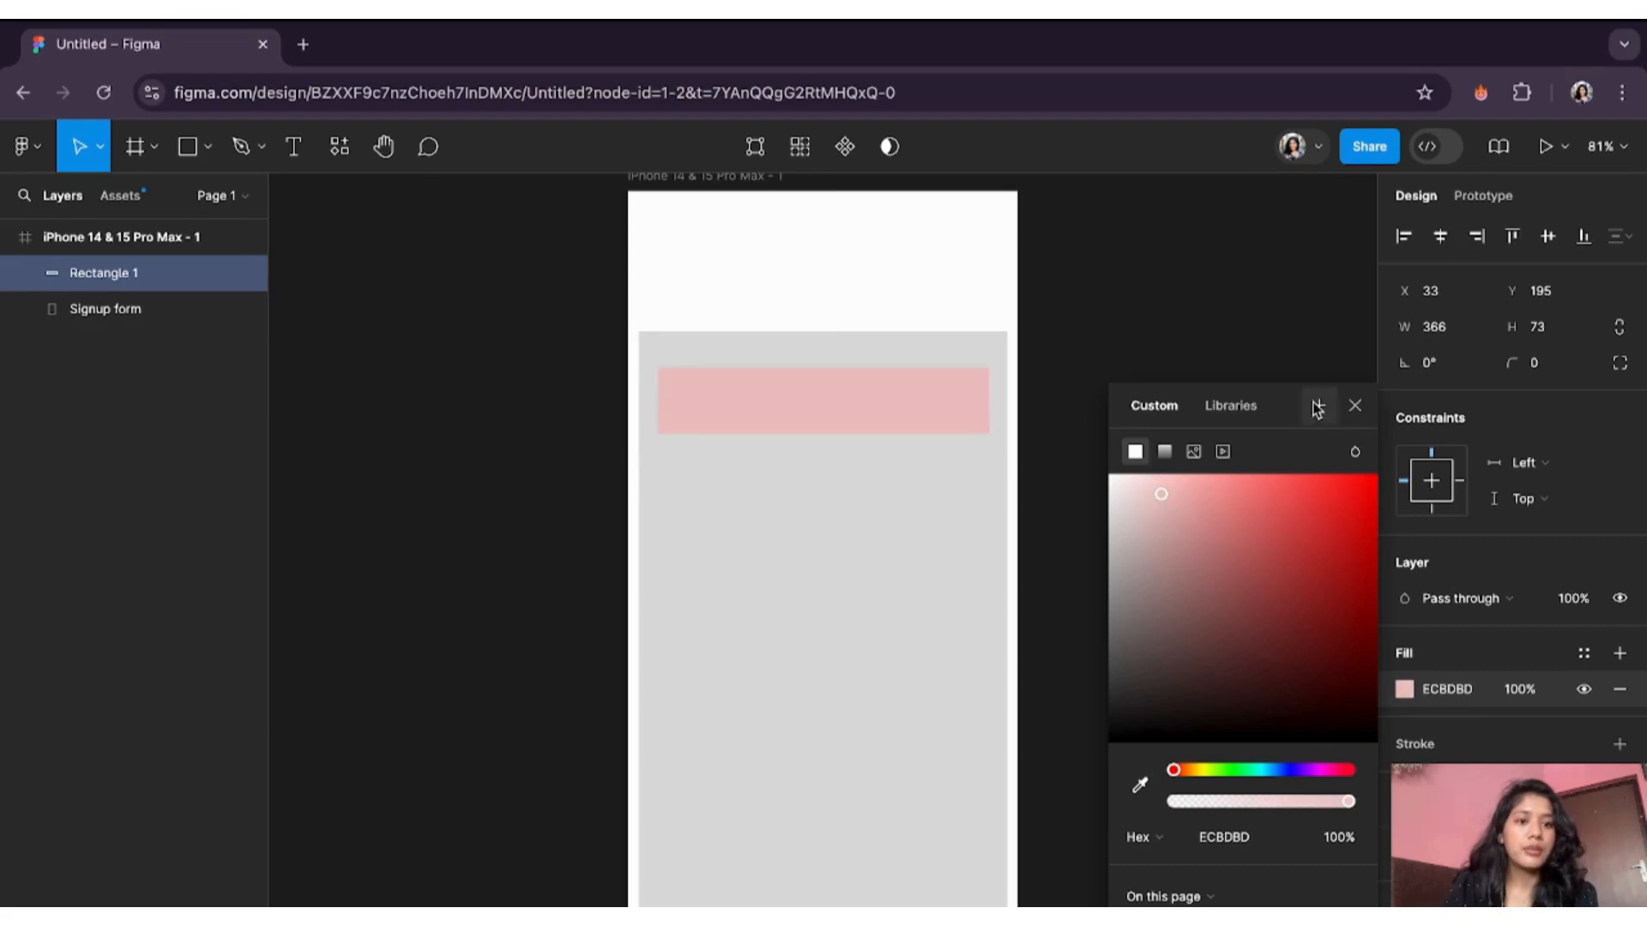
{"action": "left_click", "coordinate": [1354, 404]}
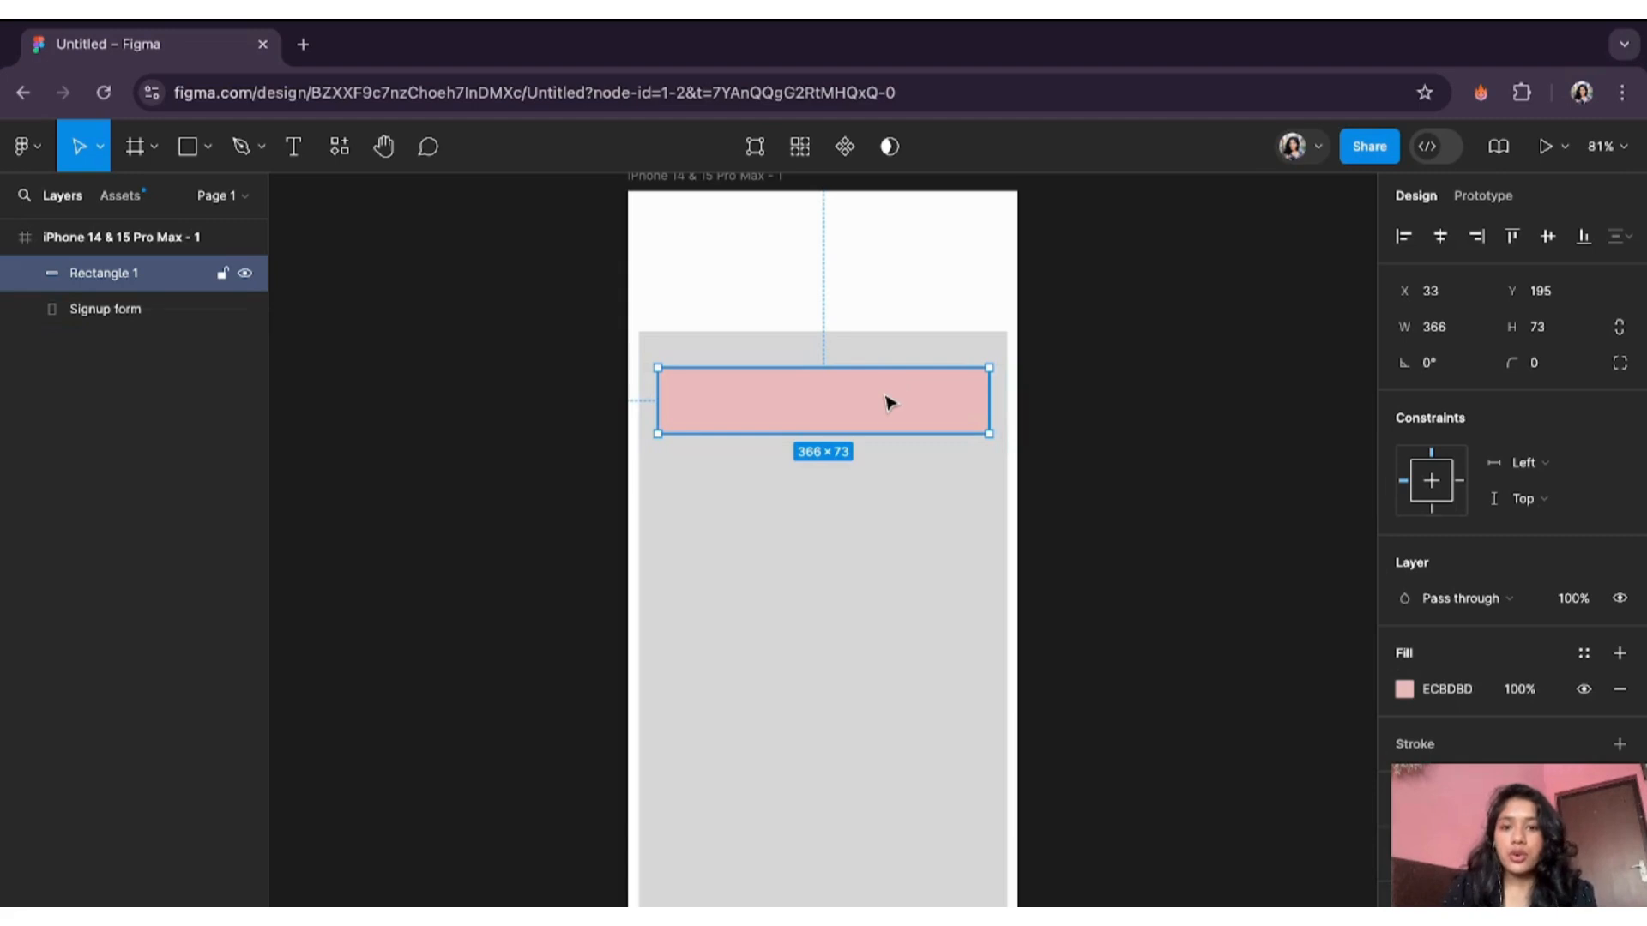
- Duplicate the pink field twice, placing one copy below it and one at the form's bottom
{"action": "key", "text": "ctrl+d"}
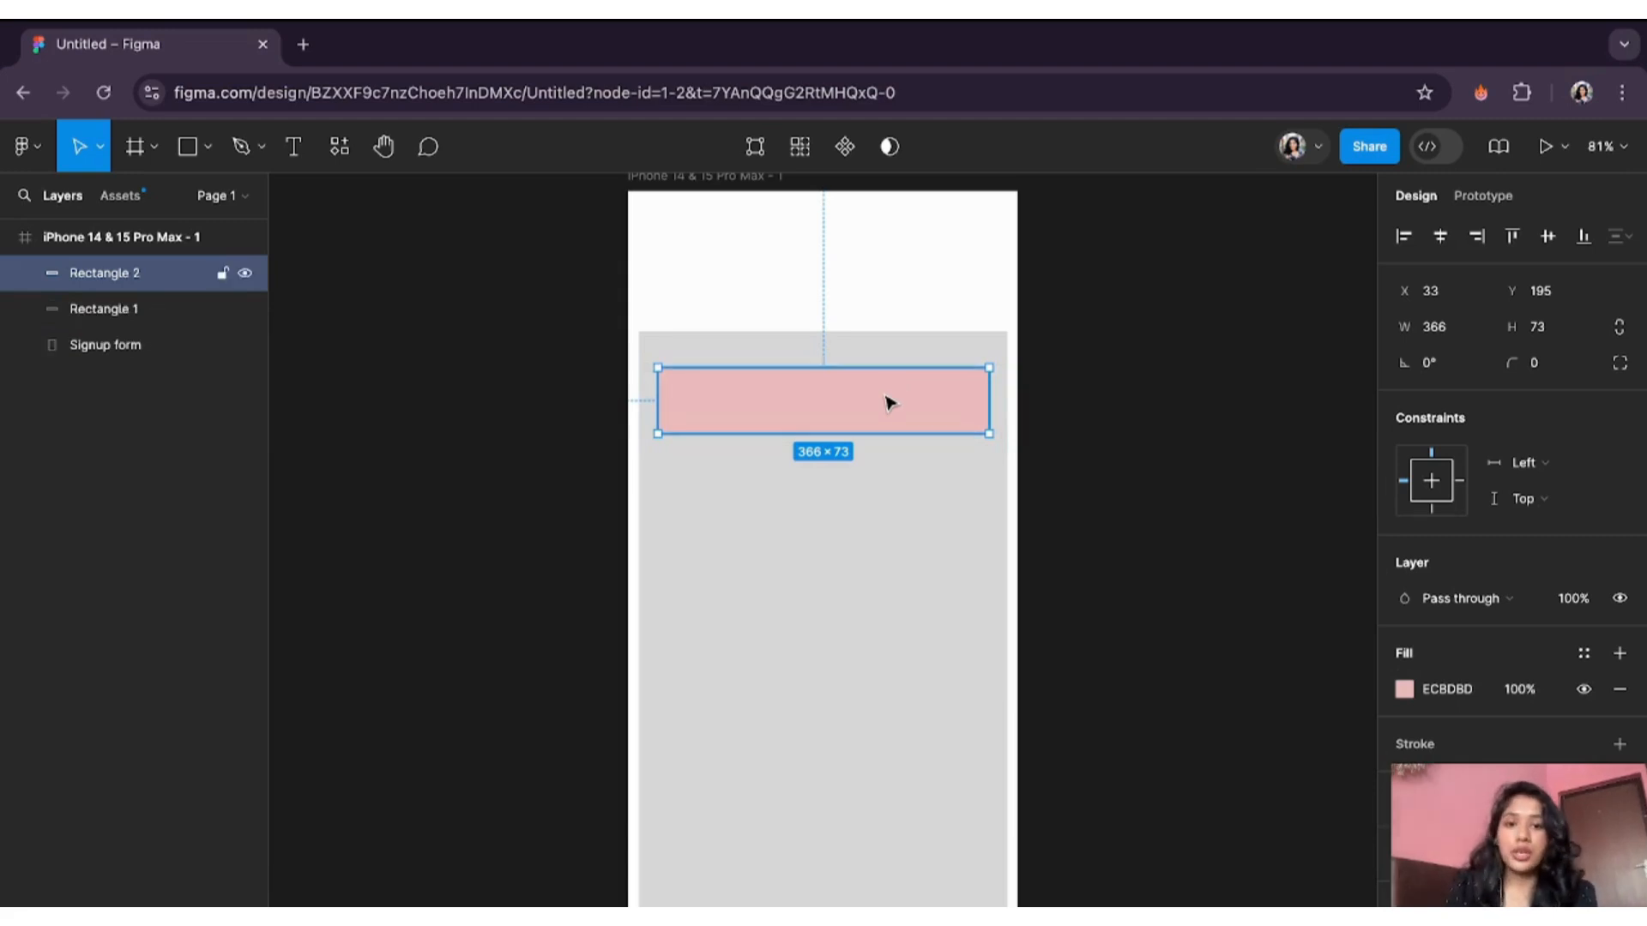
{"action": "left_click_drag", "start_coordinate": [886, 398], "coordinate": [909, 487]}
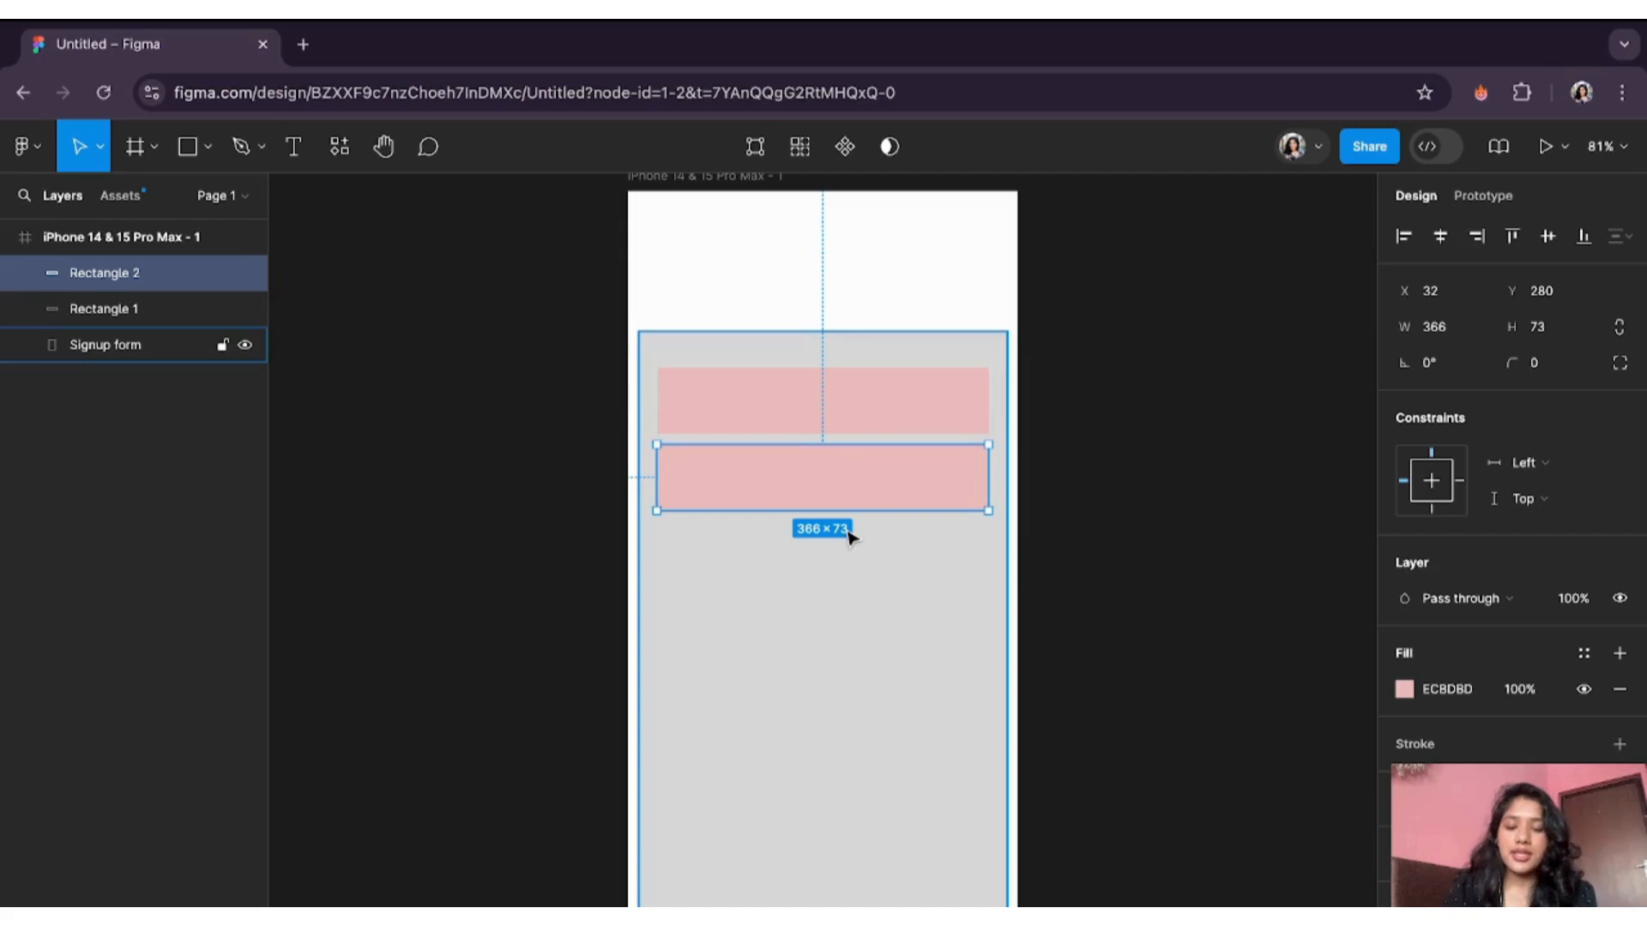
{"action": "key", "text": "ctrl+d"}
{"action": "left_click_drag", "start_coordinate": [886, 383], "coordinate": [852, 873]}
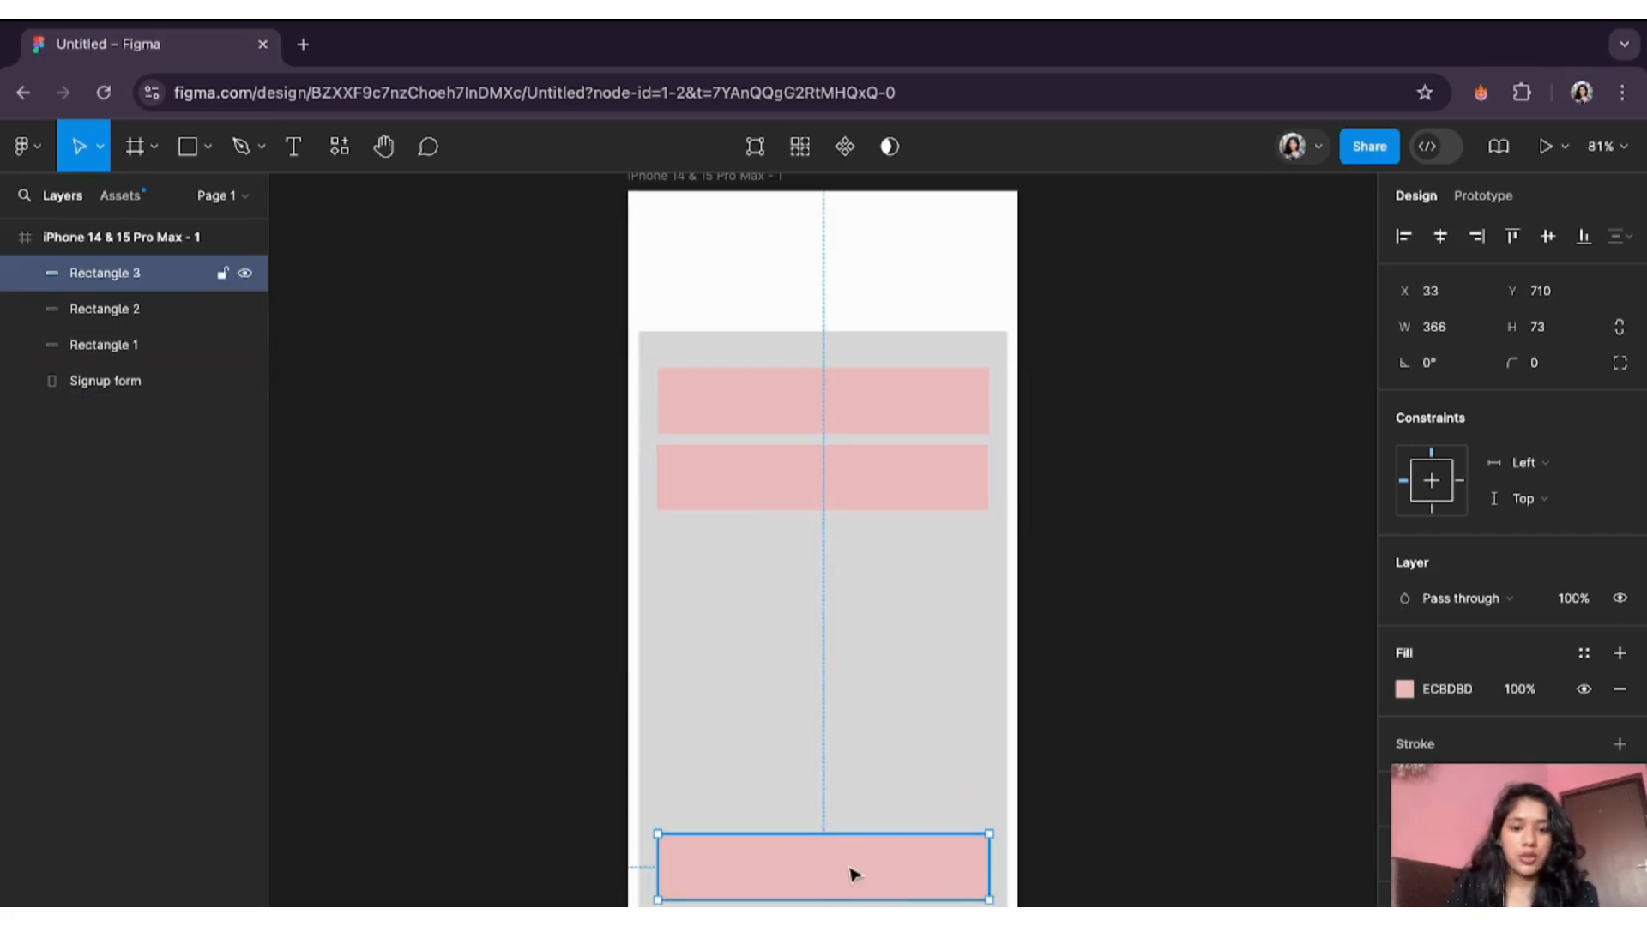
{"action": "left_click", "coordinate": [776, 415]}
{"action": "double_click", "coordinate": [775, 415]}
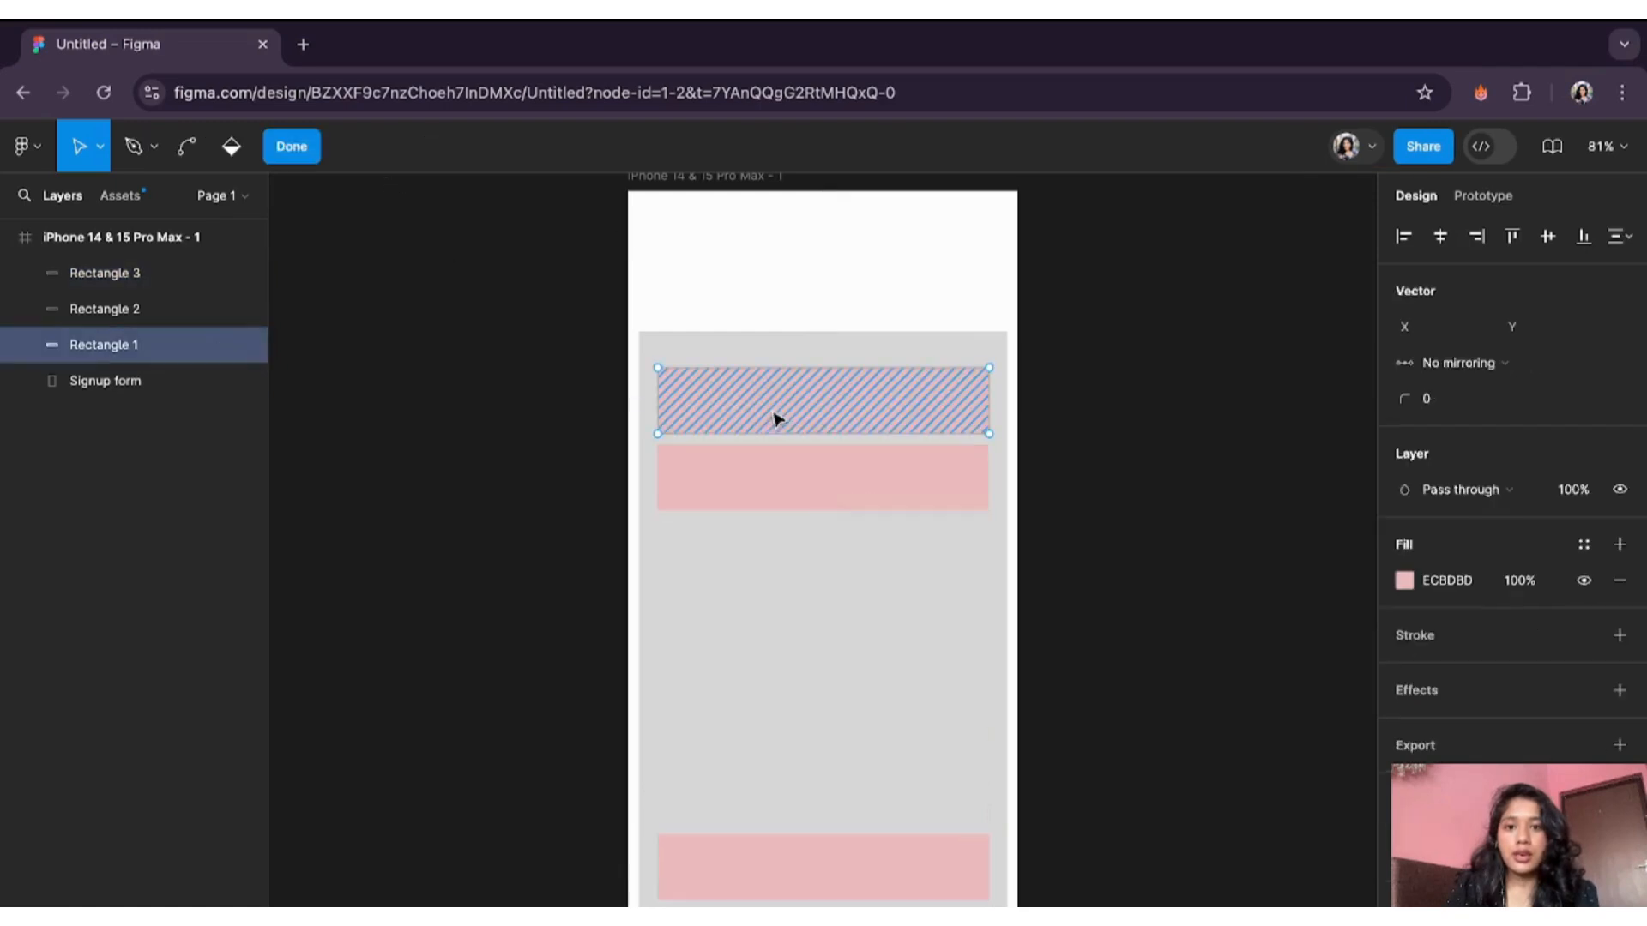
- Add 'Enter your email' placeholder text at size 20, centred in the top pink field
{"action": "left_click", "coordinate": [291, 146]}
{"action": "left_click", "coordinate": [293, 147]}
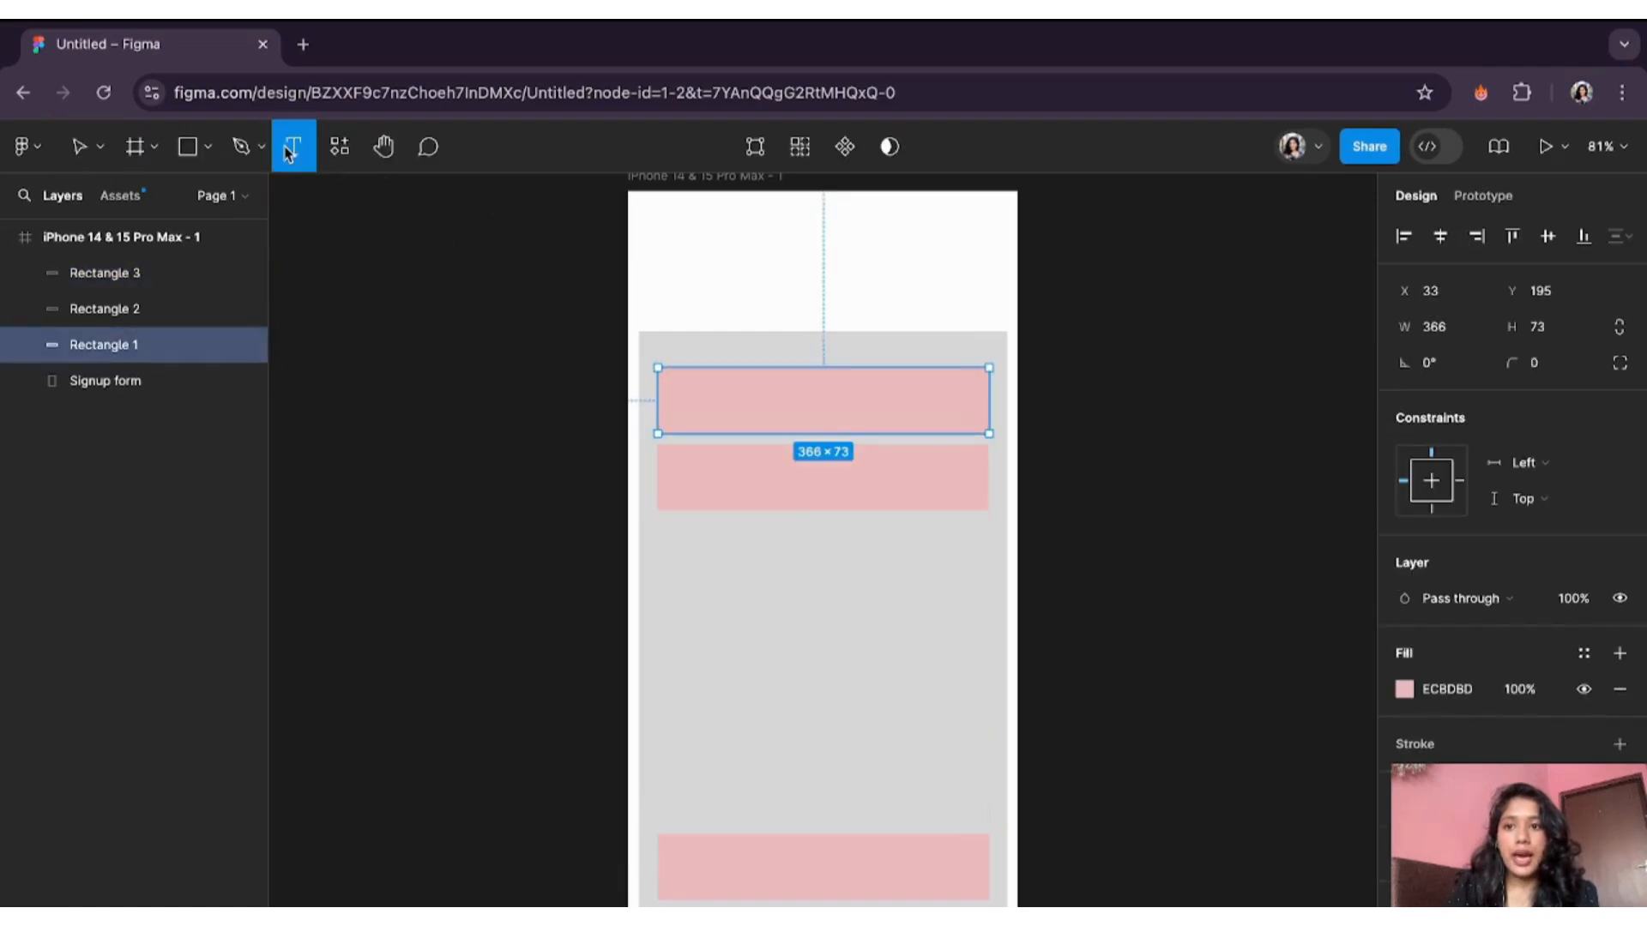
{"action": "left_click", "coordinate": [671, 401]}
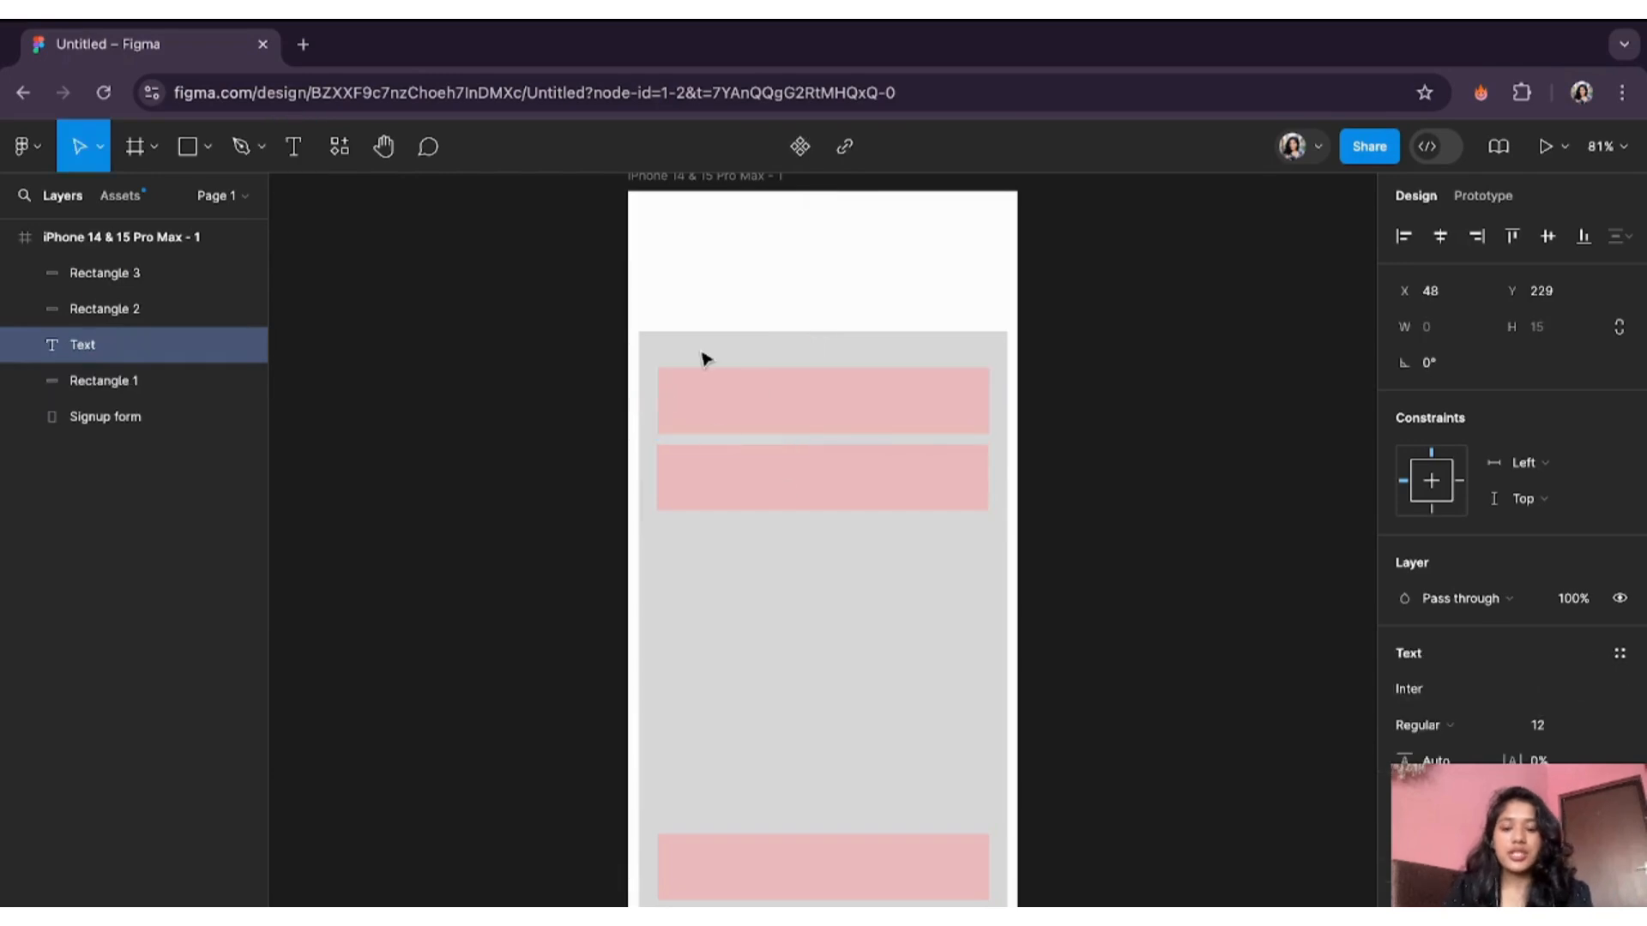
{"action": "type", "text": "E"}
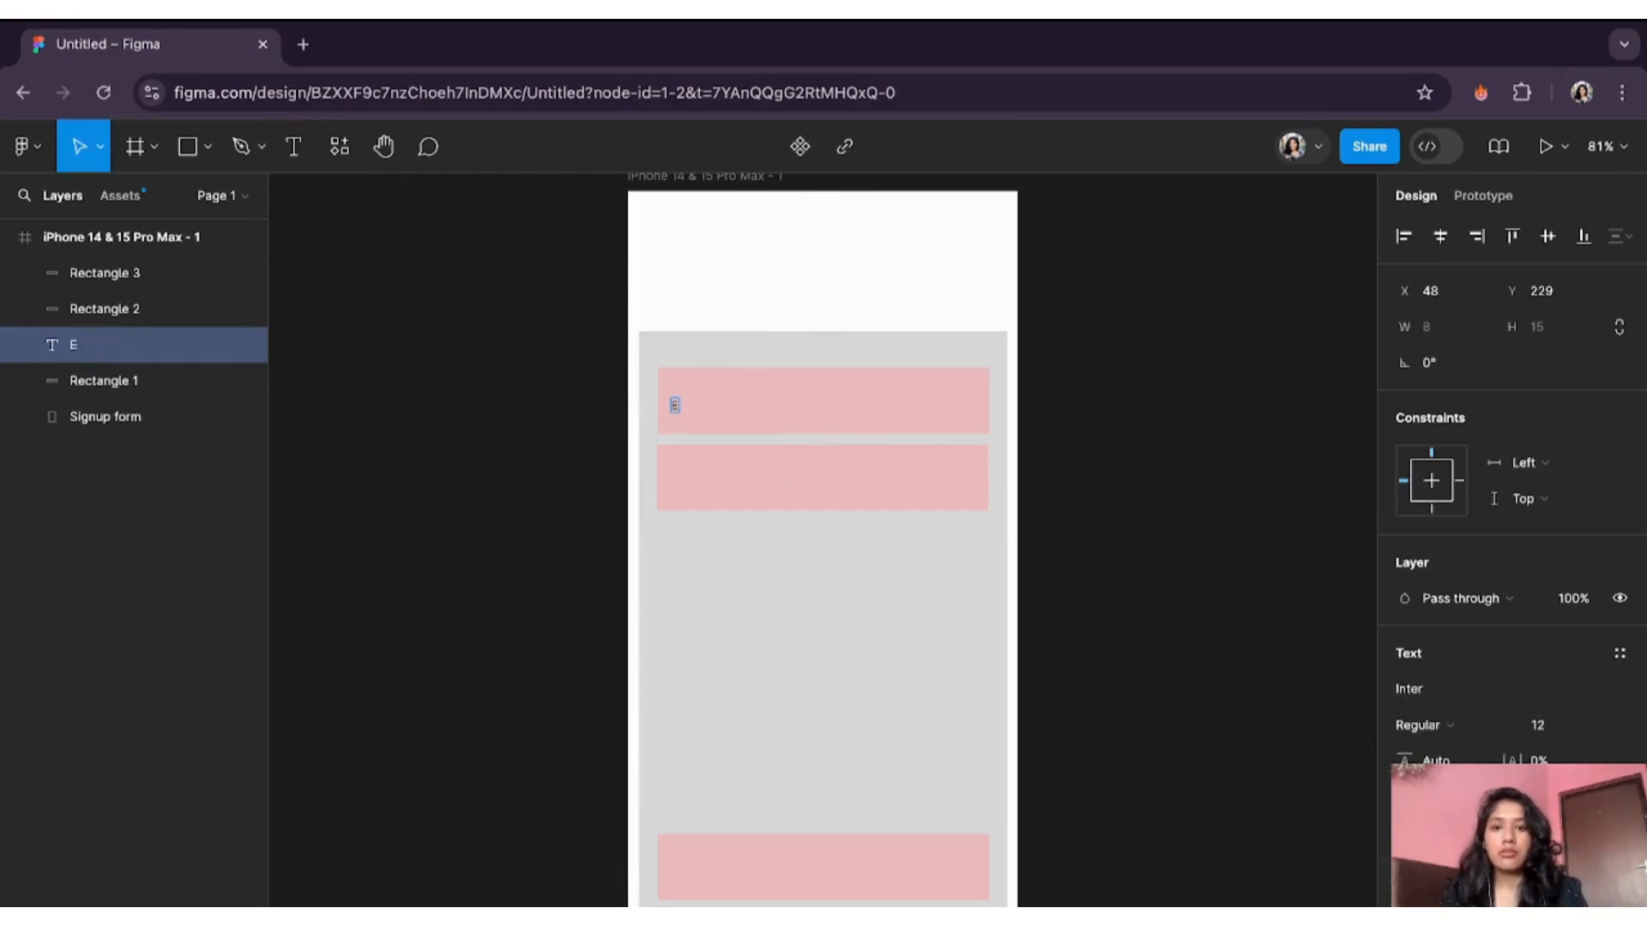
{"action": "type", "text": "nter your"}
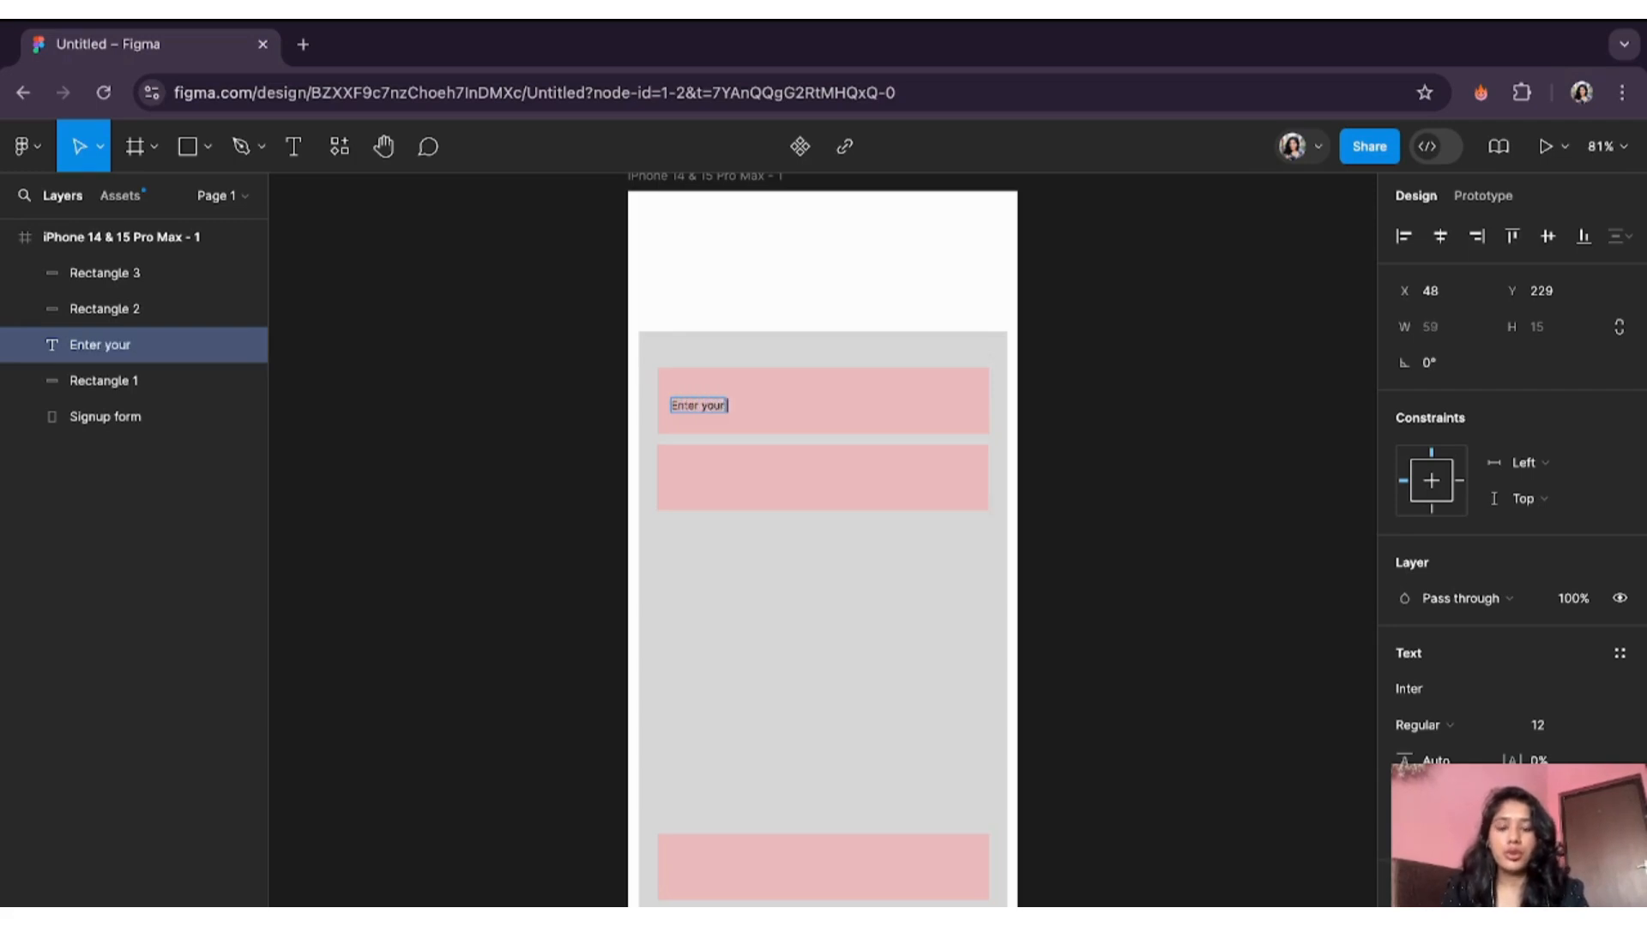
{"action": "type", "text": " email"}
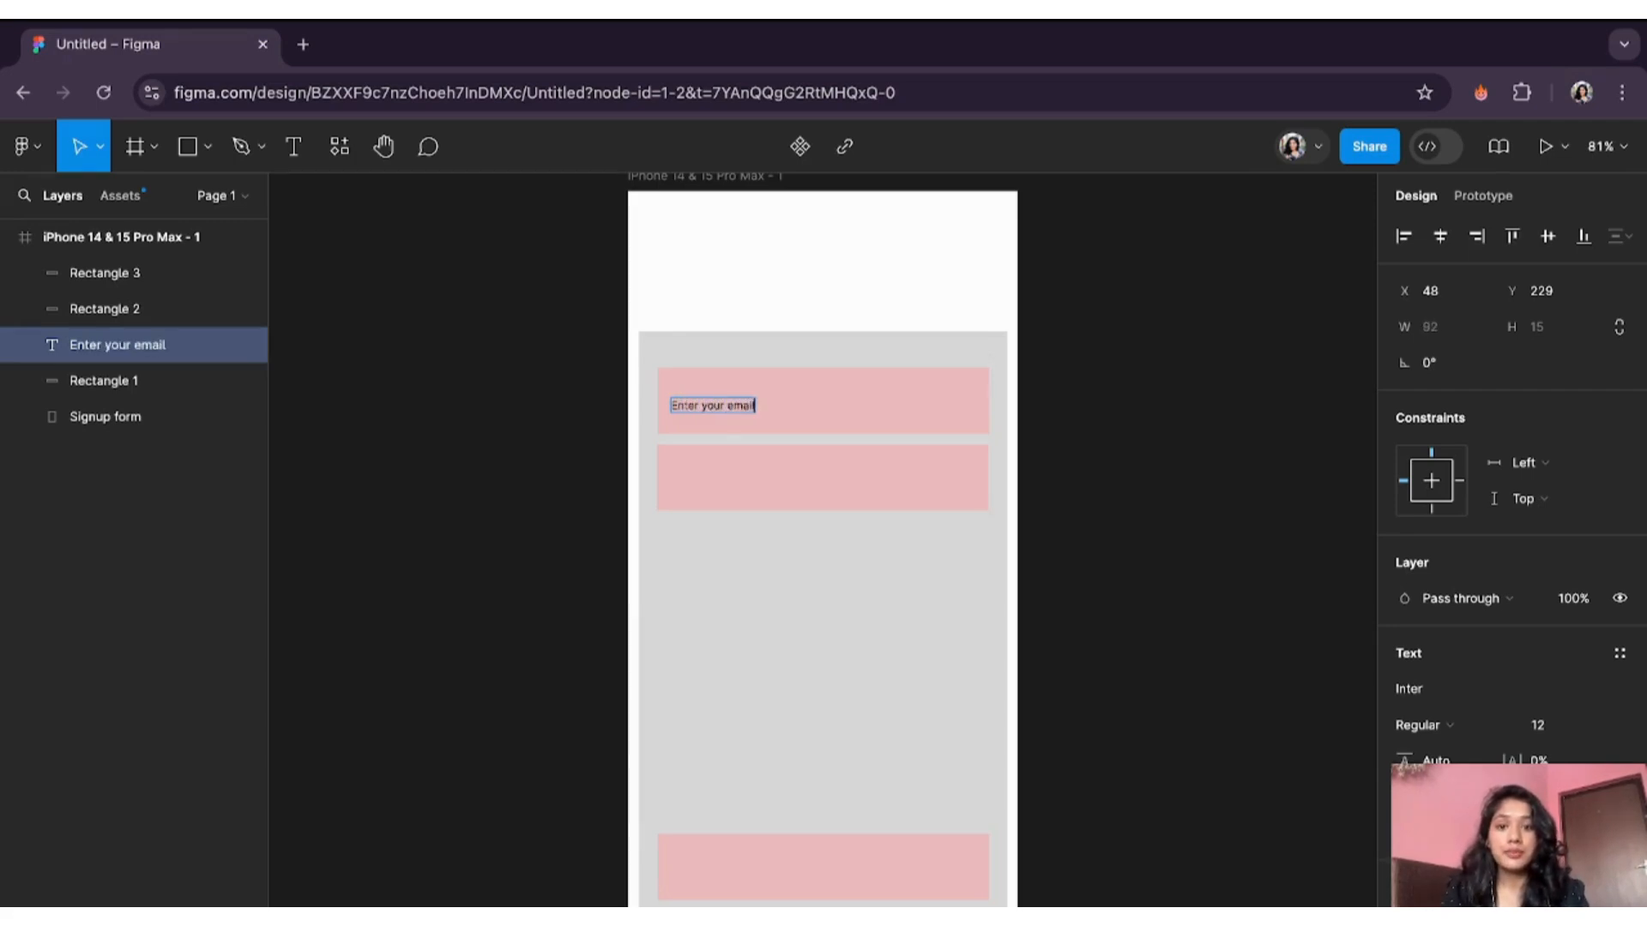
{"action": "key", "text": "ctrl+a"}
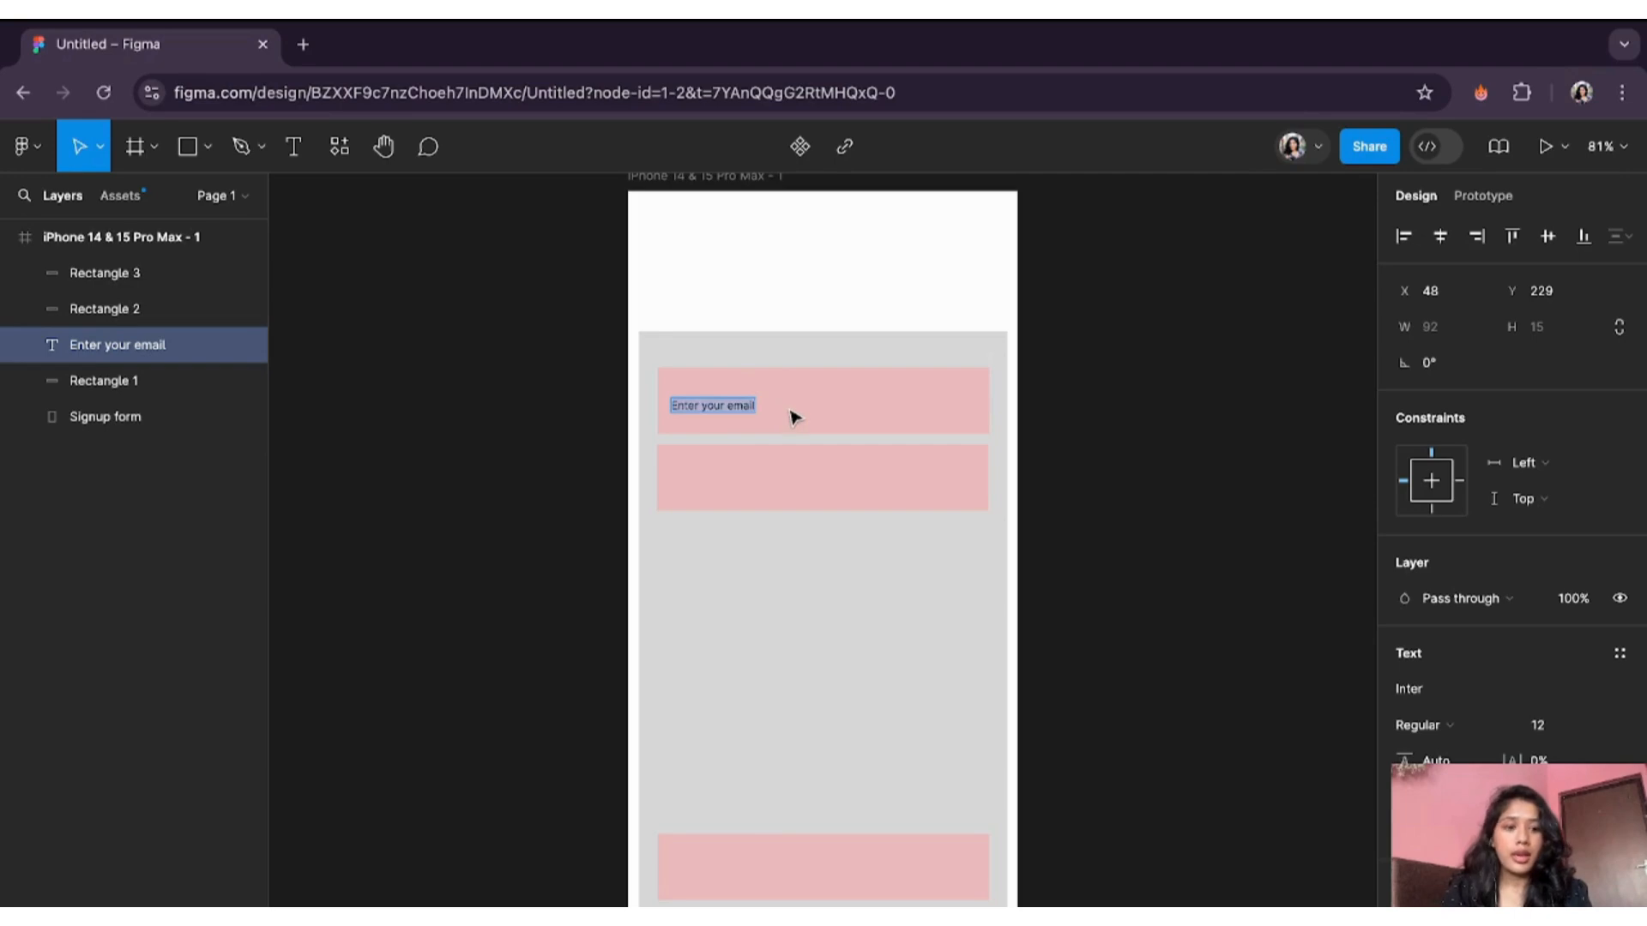
{"action": "left_click", "coordinate": [1599, 726]}
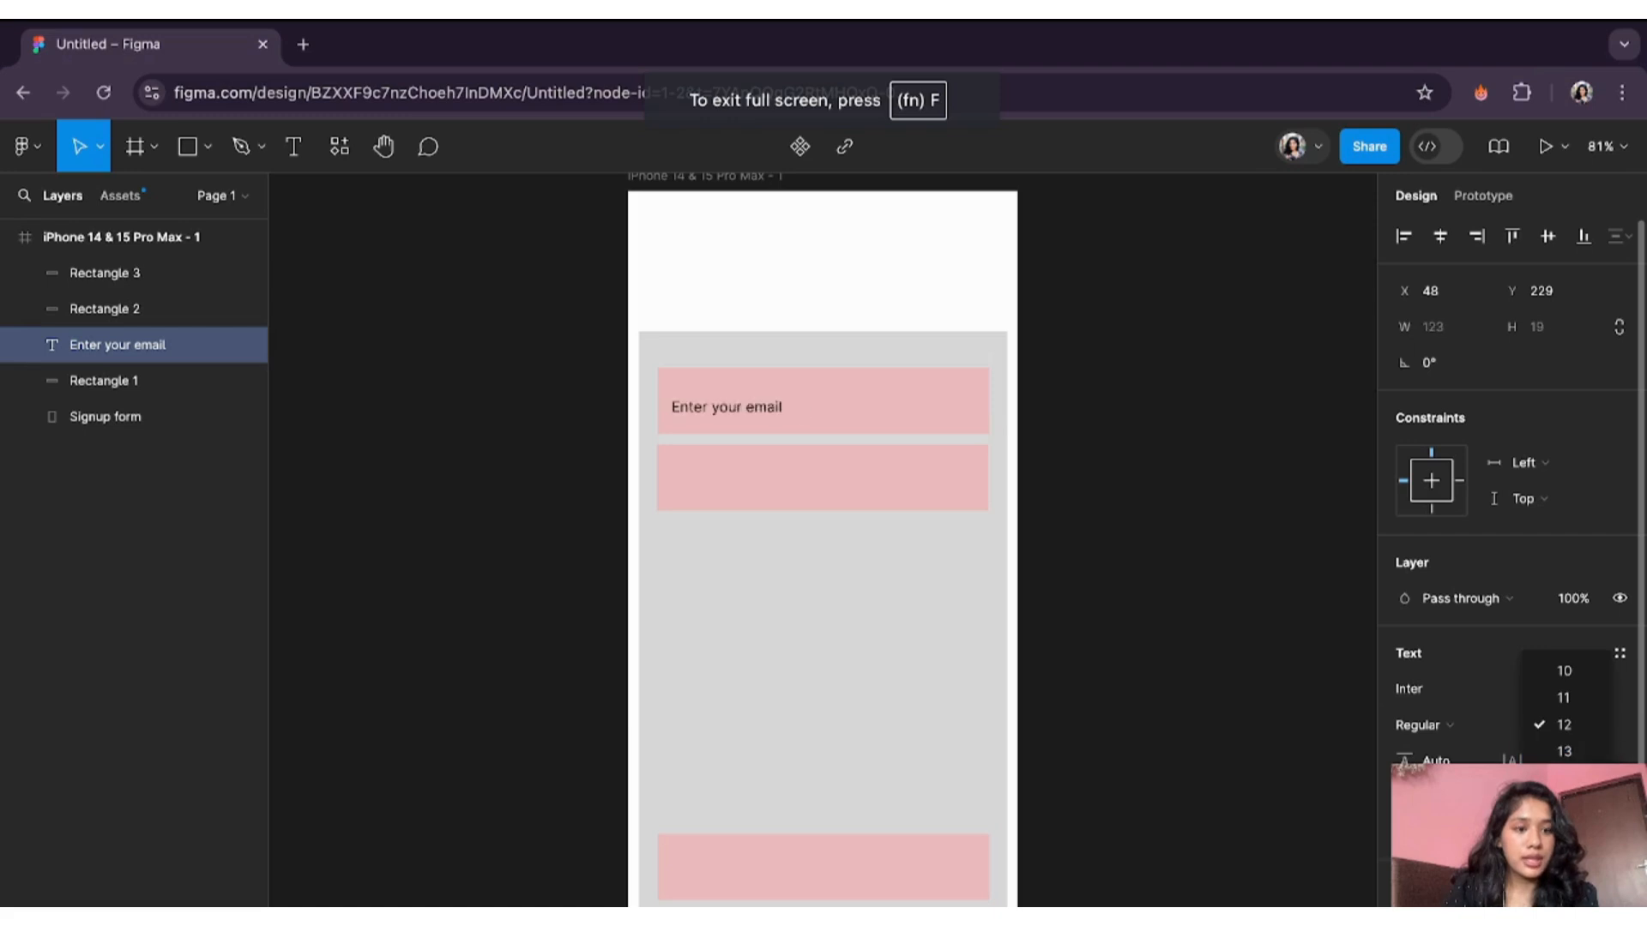
{"action": "left_click", "coordinate": [1564, 859]}
{"action": "left_click", "coordinate": [777, 403]}
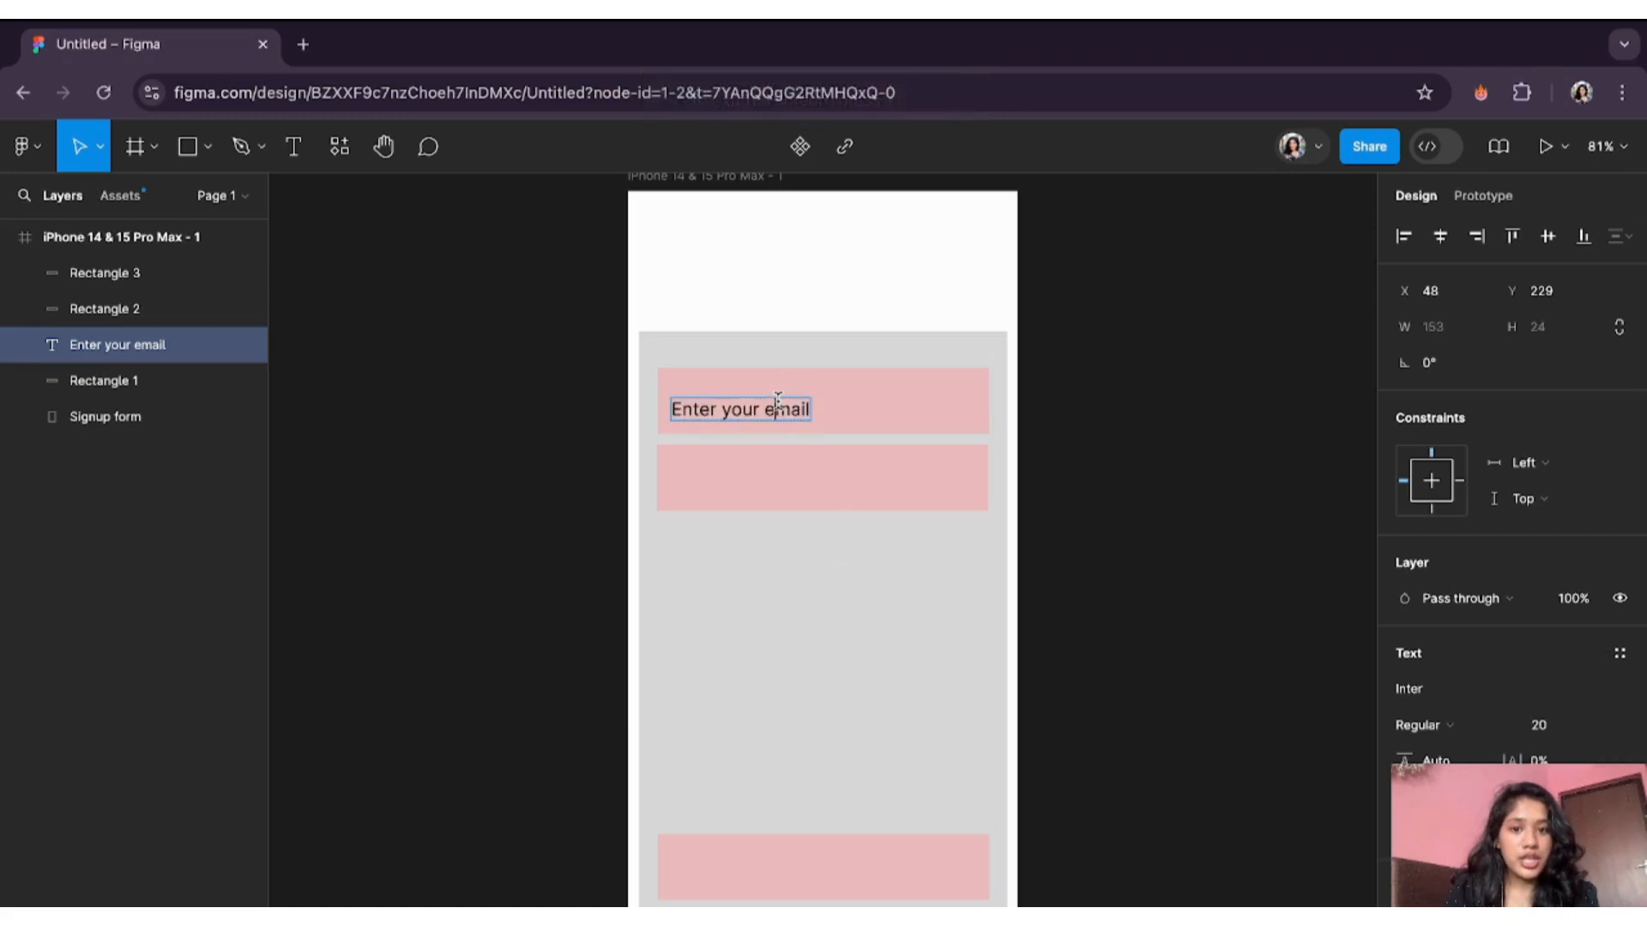
{"action": "key", "text": "Escape"}
{"action": "left_click_drag", "start_coordinate": [771, 415], "coordinate": [754, 482]}
- Duplicate the email text, rename the copy's layer 'Enter your password', and move it above Rectangle 2
{"action": "key", "text": "ctrl+d"}
{"action": "key", "text": "ctrl+d"}
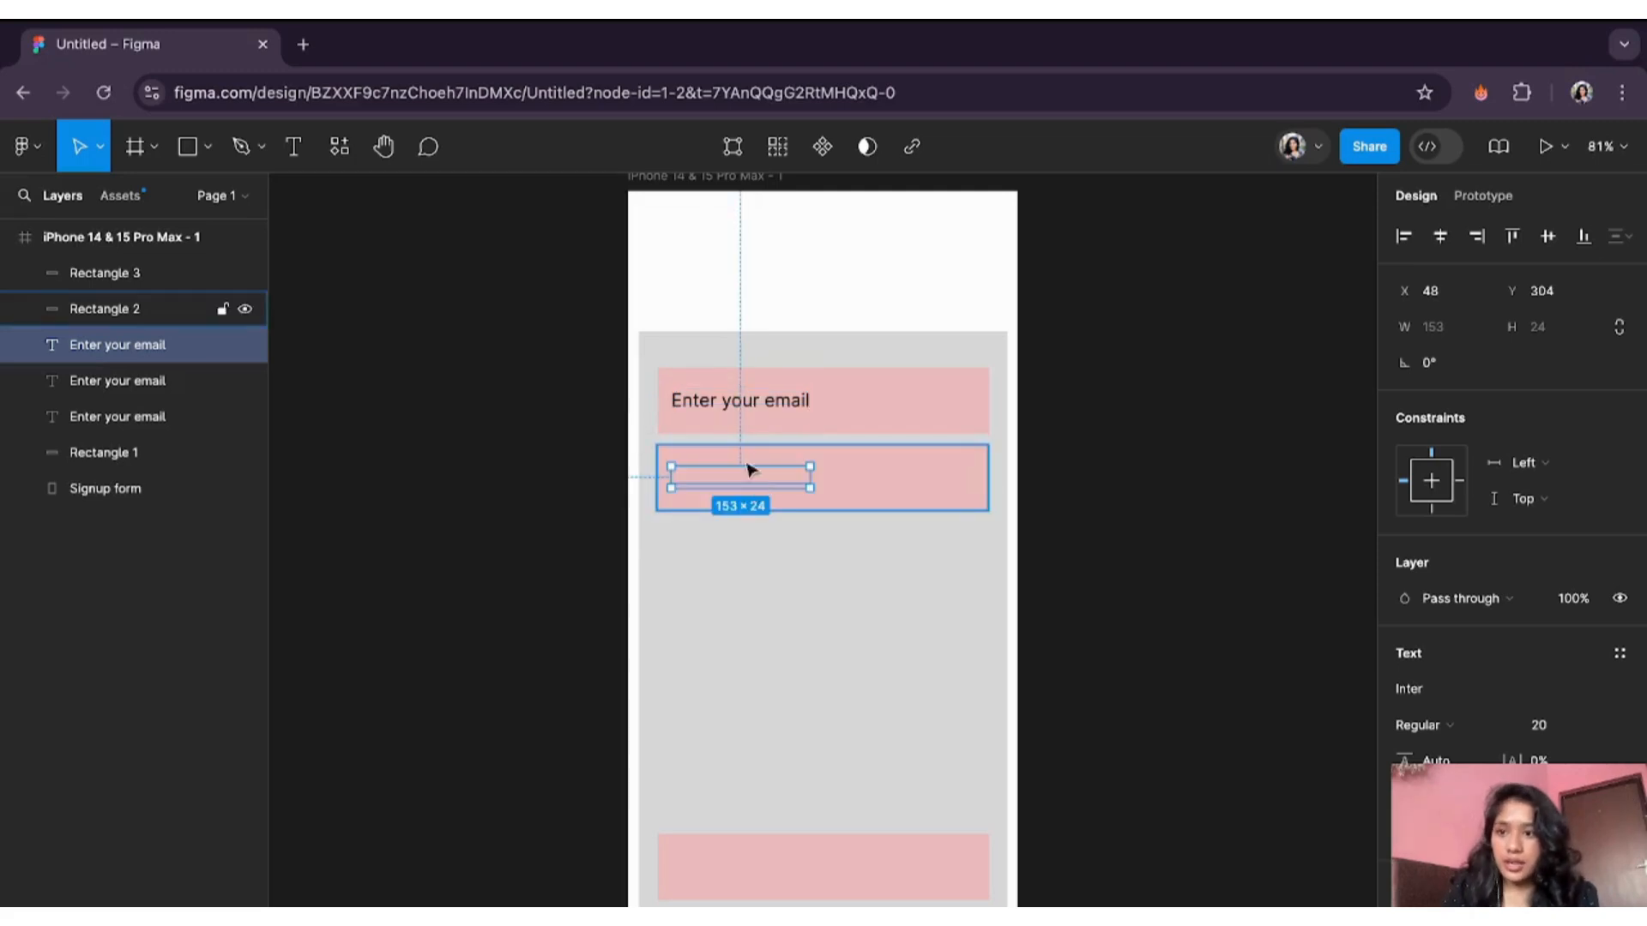
{"action": "double_click", "coordinate": [154, 347]}
{"action": "left_click", "coordinate": [172, 344]}
{"action": "key", "text": "BackSpace"}
{"action": "key", "text": "BackSpace"}
{"action": "key", "text": "BackSpace"}
{"action": "key", "text": "BackSpace"}
{"action": "key", "text": "BackSpace"}
{"action": "type", "text": "password"}
{"action": "key", "text": "Return"}
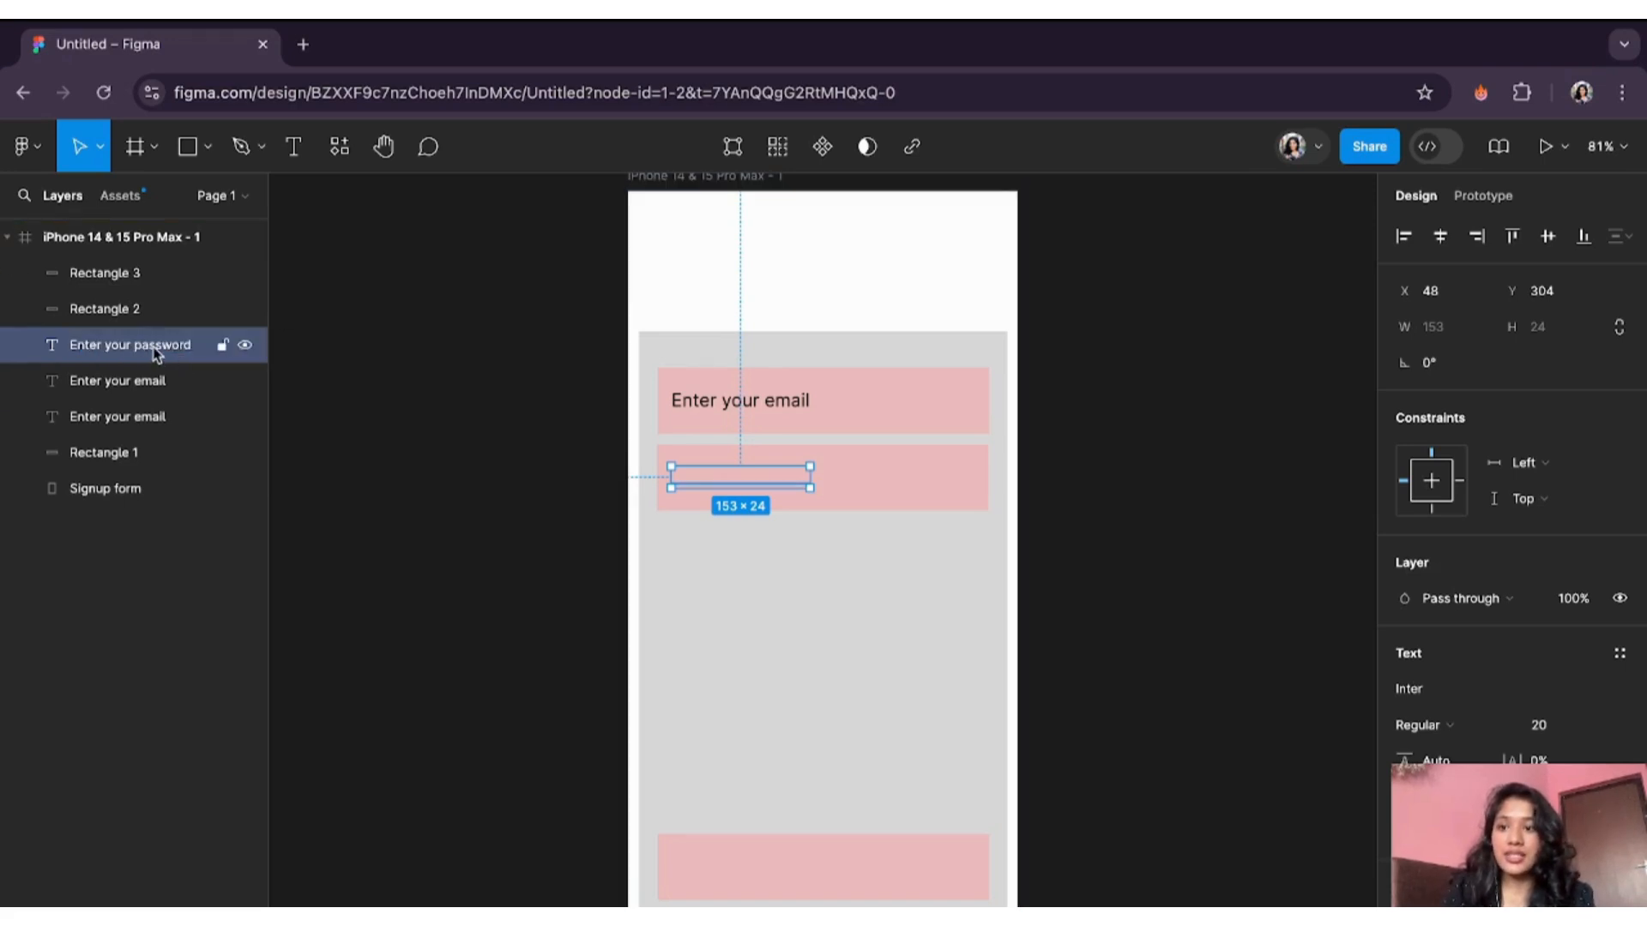
{"action": "left_click_drag", "start_coordinate": [157, 353], "coordinate": [131, 302]}
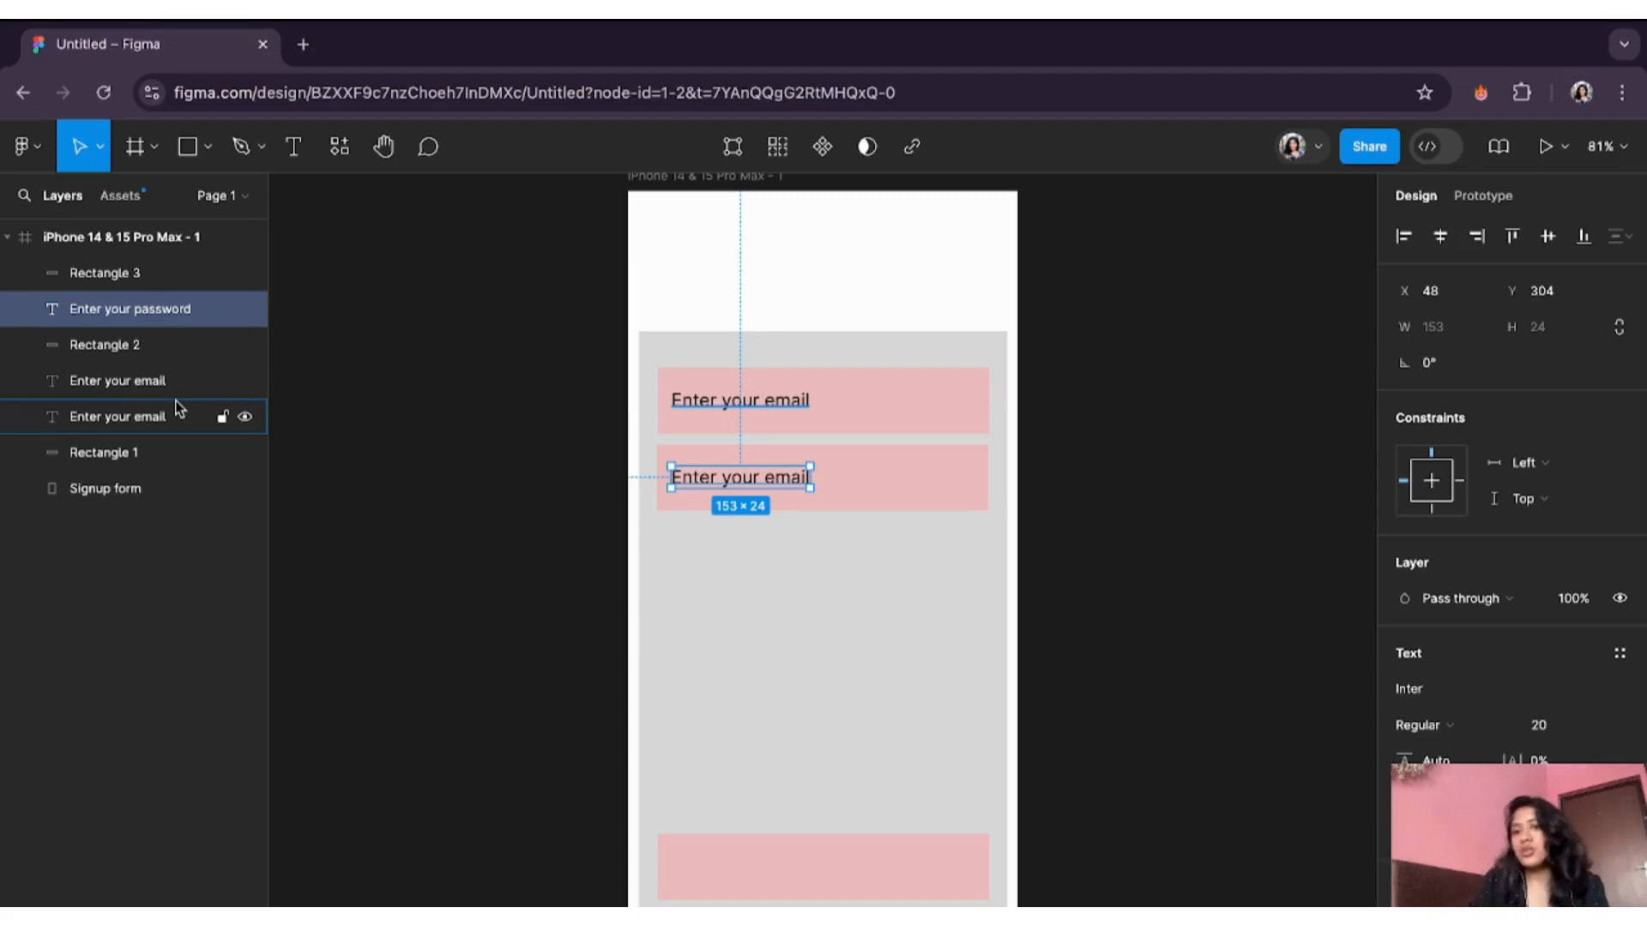
- Change the second field's placeholder text to 'Enter your password'
{"action": "double_click", "coordinate": [793, 478]}
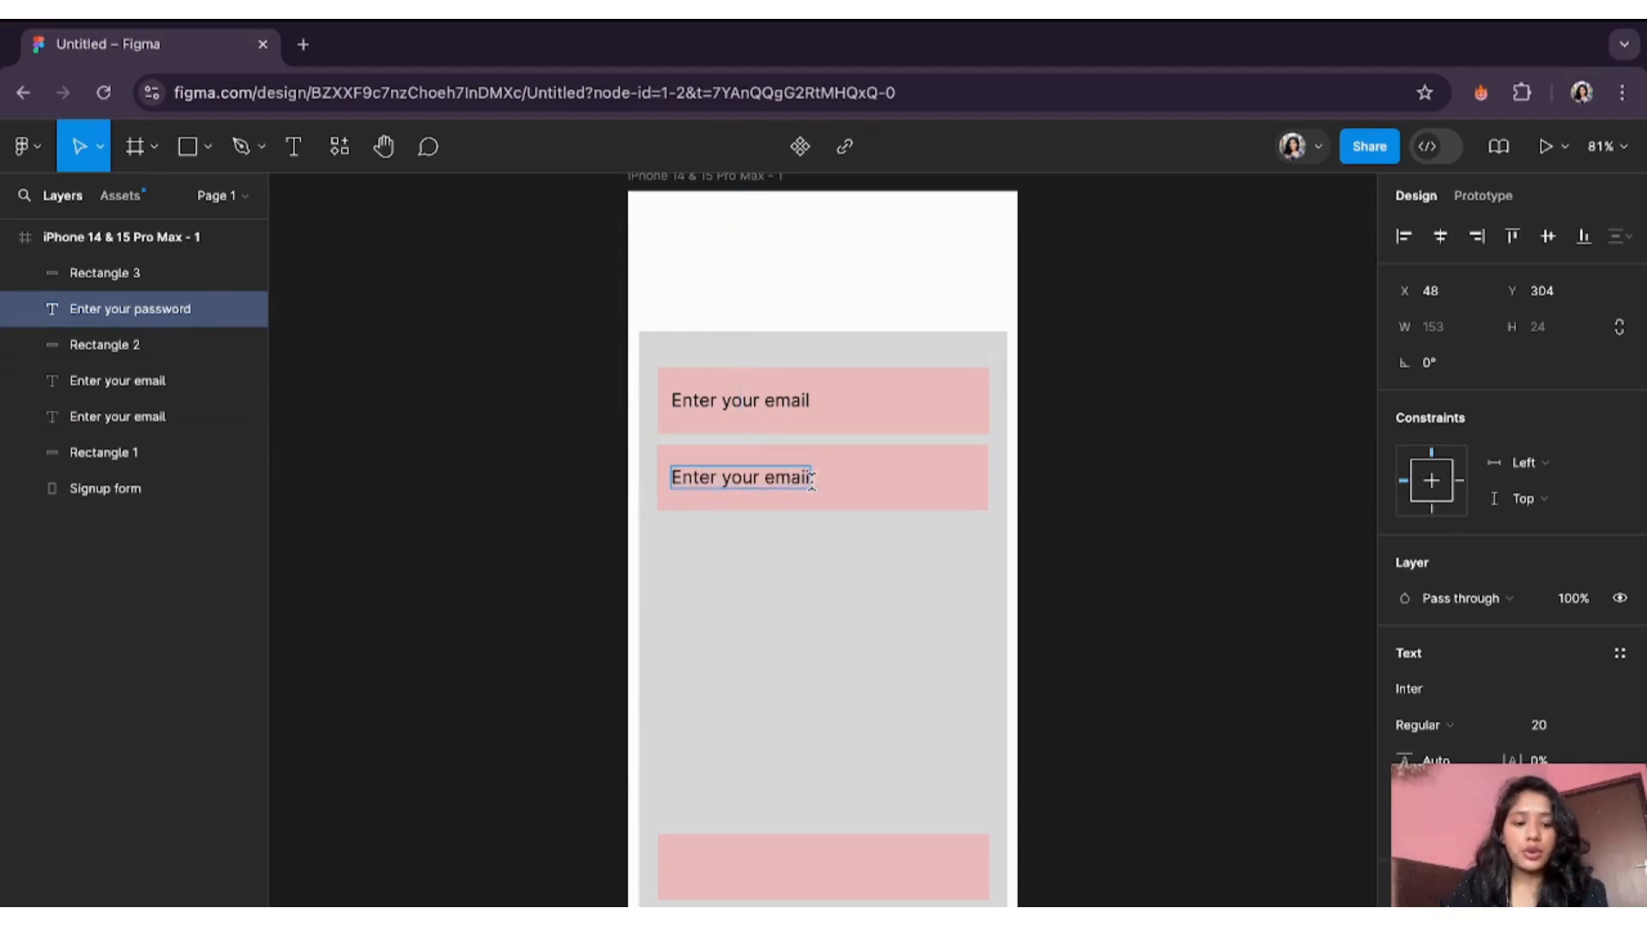
{"action": "key", "text": "BackSpace"}
{"action": "key", "text": "BackSpace"}
{"action": "key", "text": "BackSpace"}
{"action": "key", "text": "BackSpace"}
{"action": "type", "text": "password"}
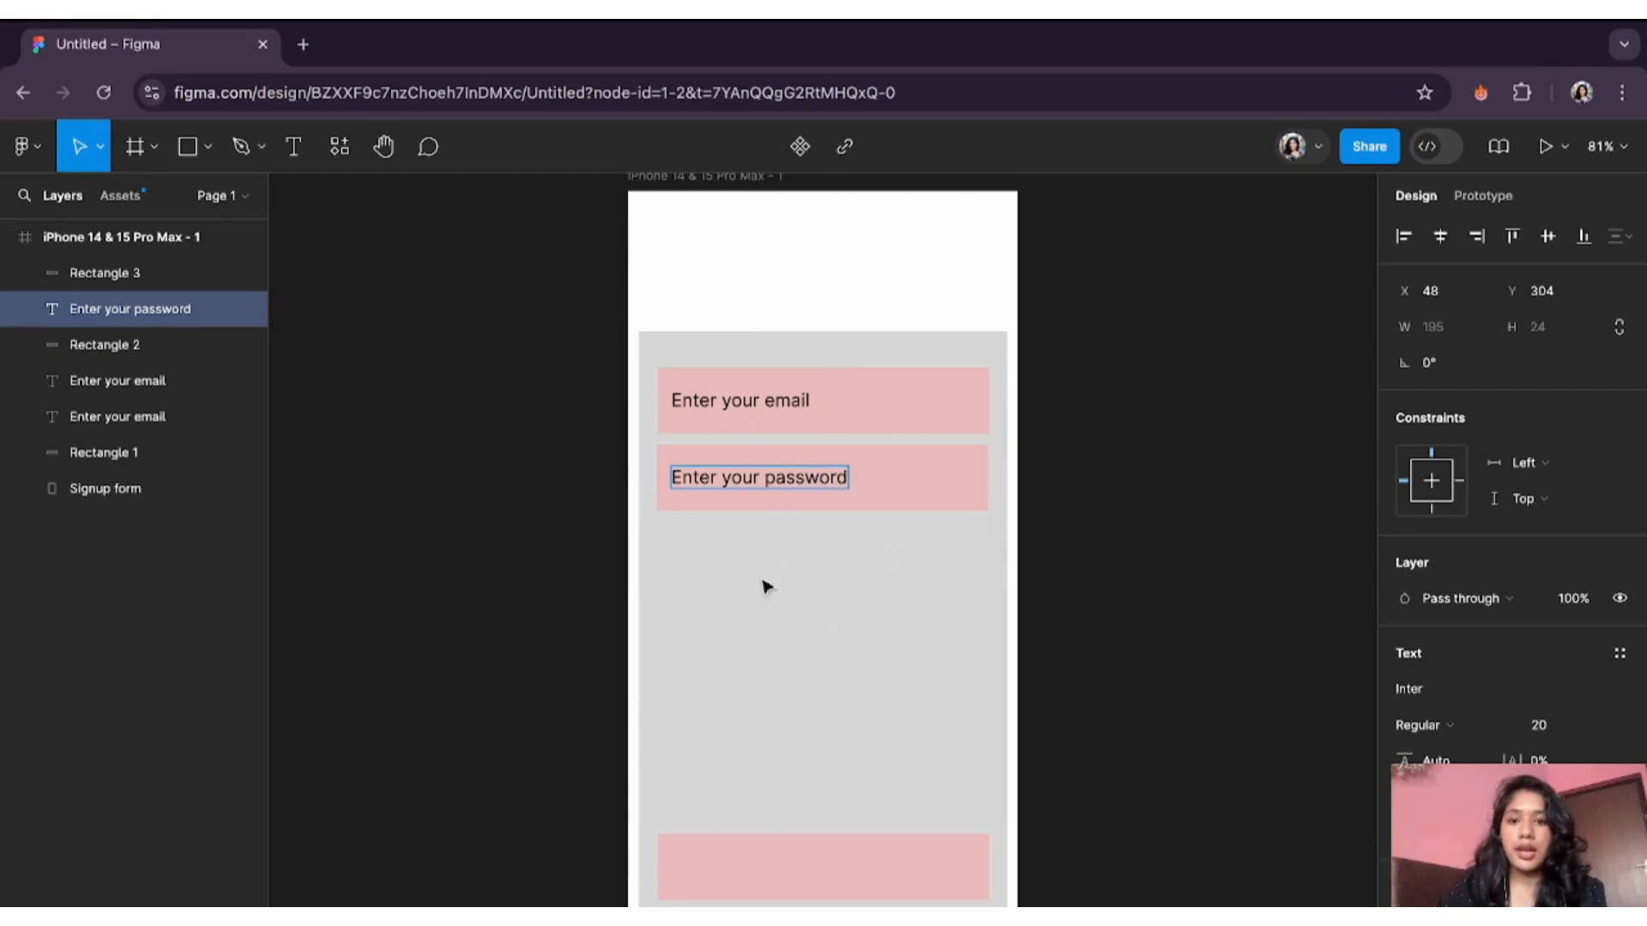
{"action": "key", "text": "Escape"}
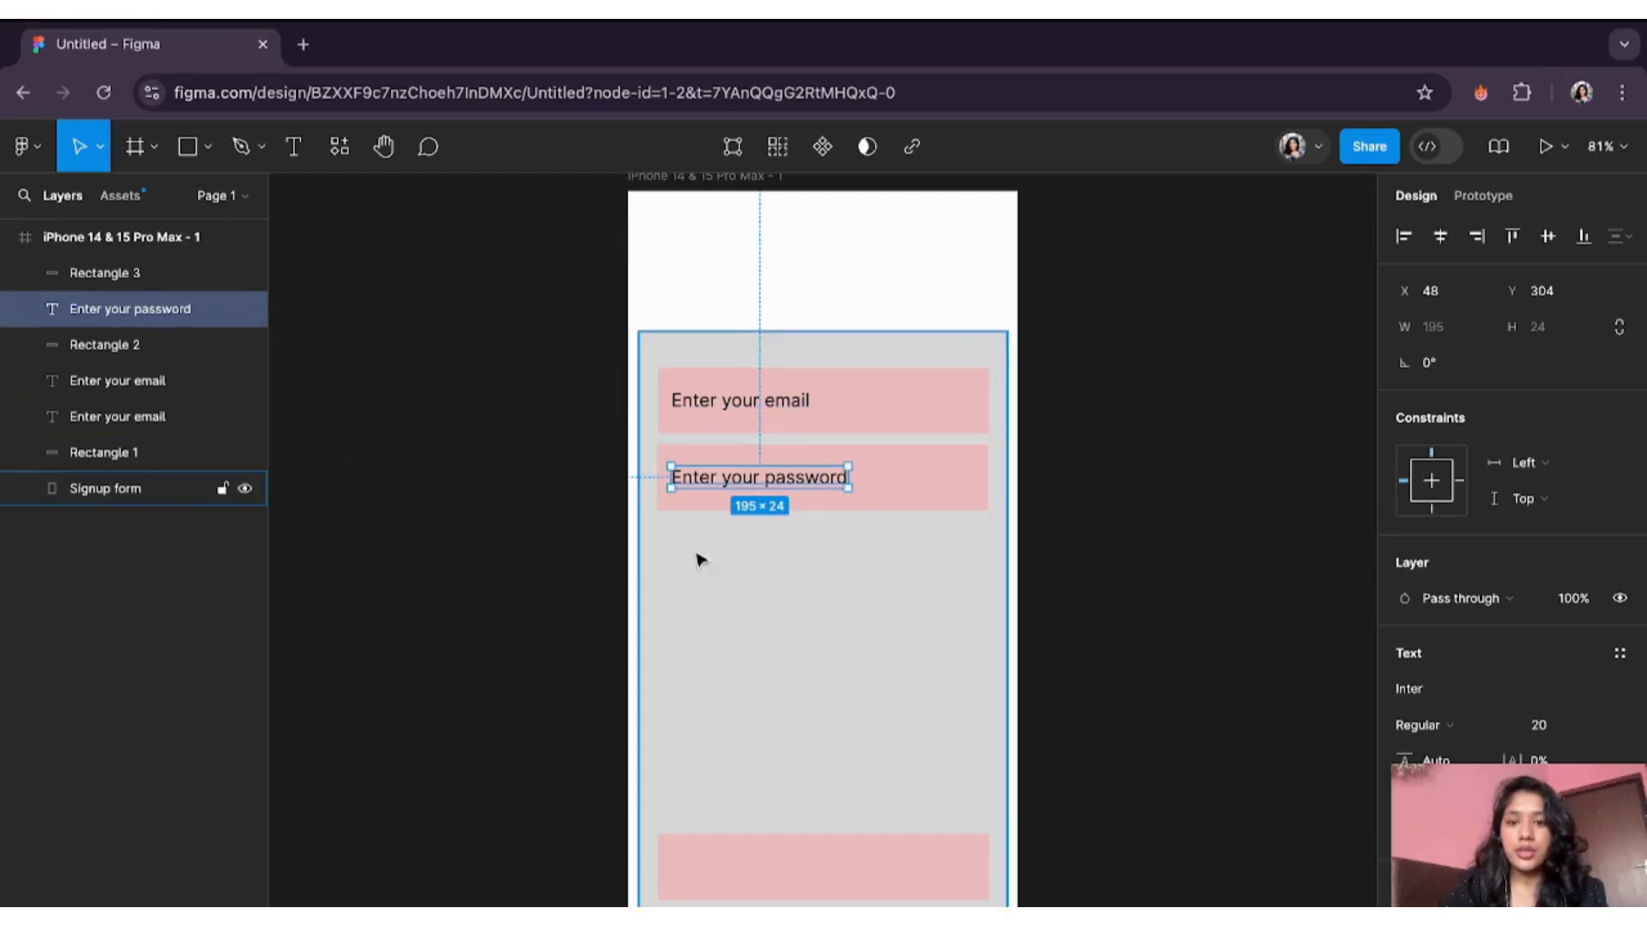
- Copy the text onto the bottom pink bar, relabel it 'Sign Up', and centre it
{"action": "key", "text": "super+d"}
{"action": "left_click_drag", "start_coordinate": [815, 478], "coordinate": [877, 868]}
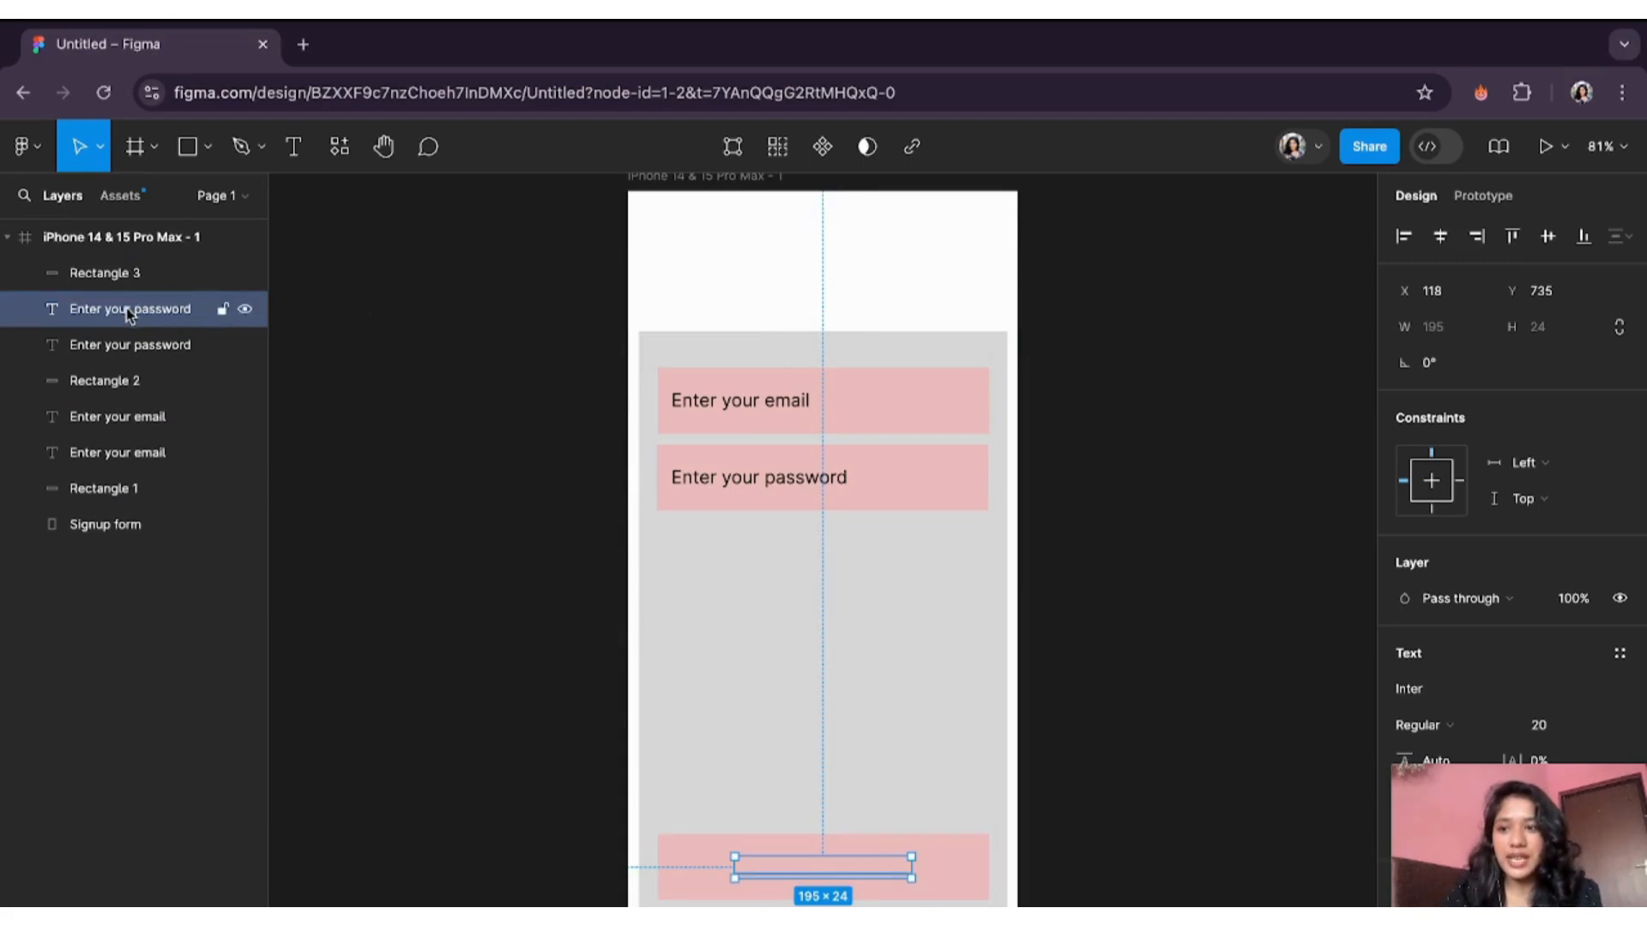
{"action": "left_click_drag", "start_coordinate": [129, 314], "coordinate": [130, 266]}
{"action": "double_click", "coordinate": [834, 875]}
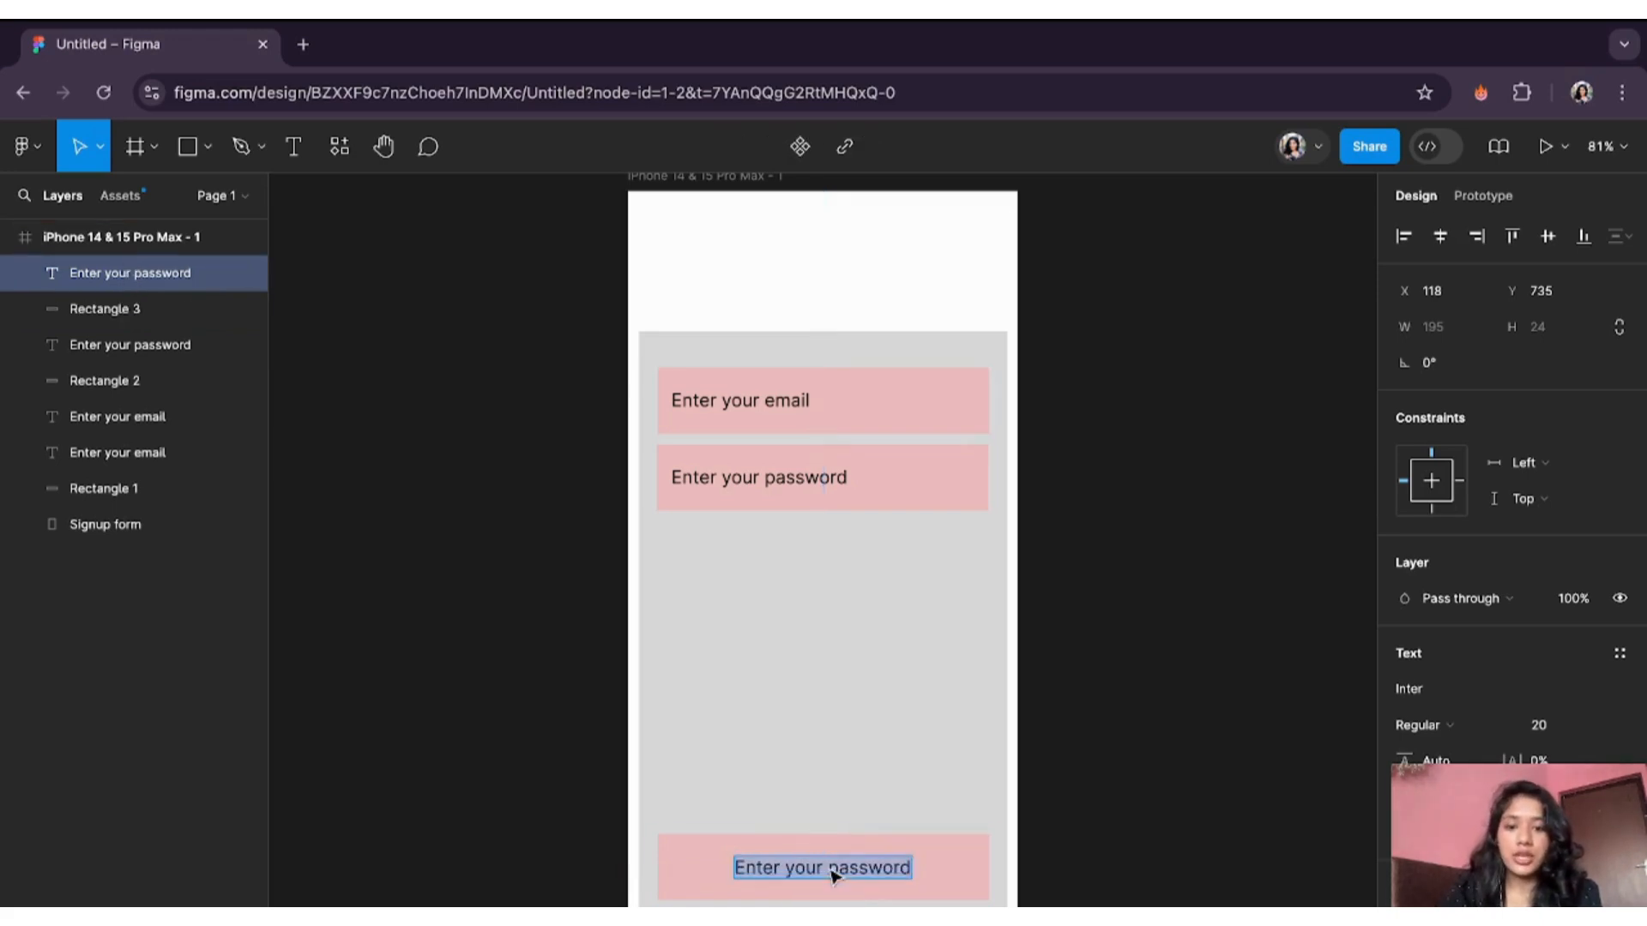
{"action": "type", "text": "Sign"}
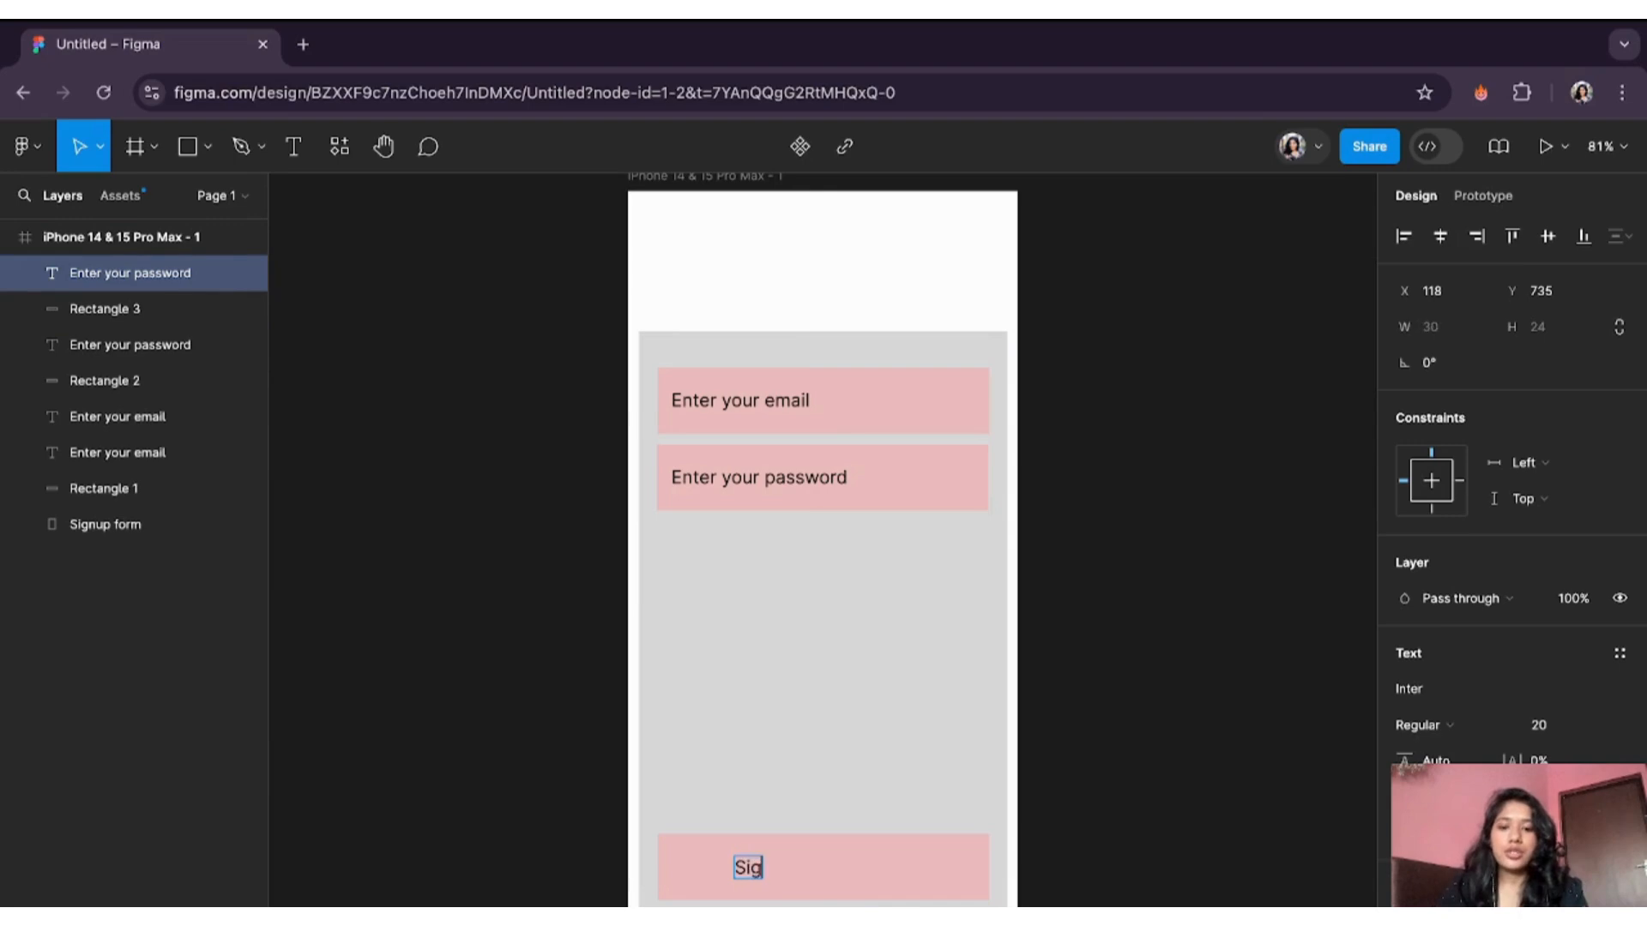
{"action": "key", "text": "BackSpace"}
{"action": "type", "text": "n Up"}
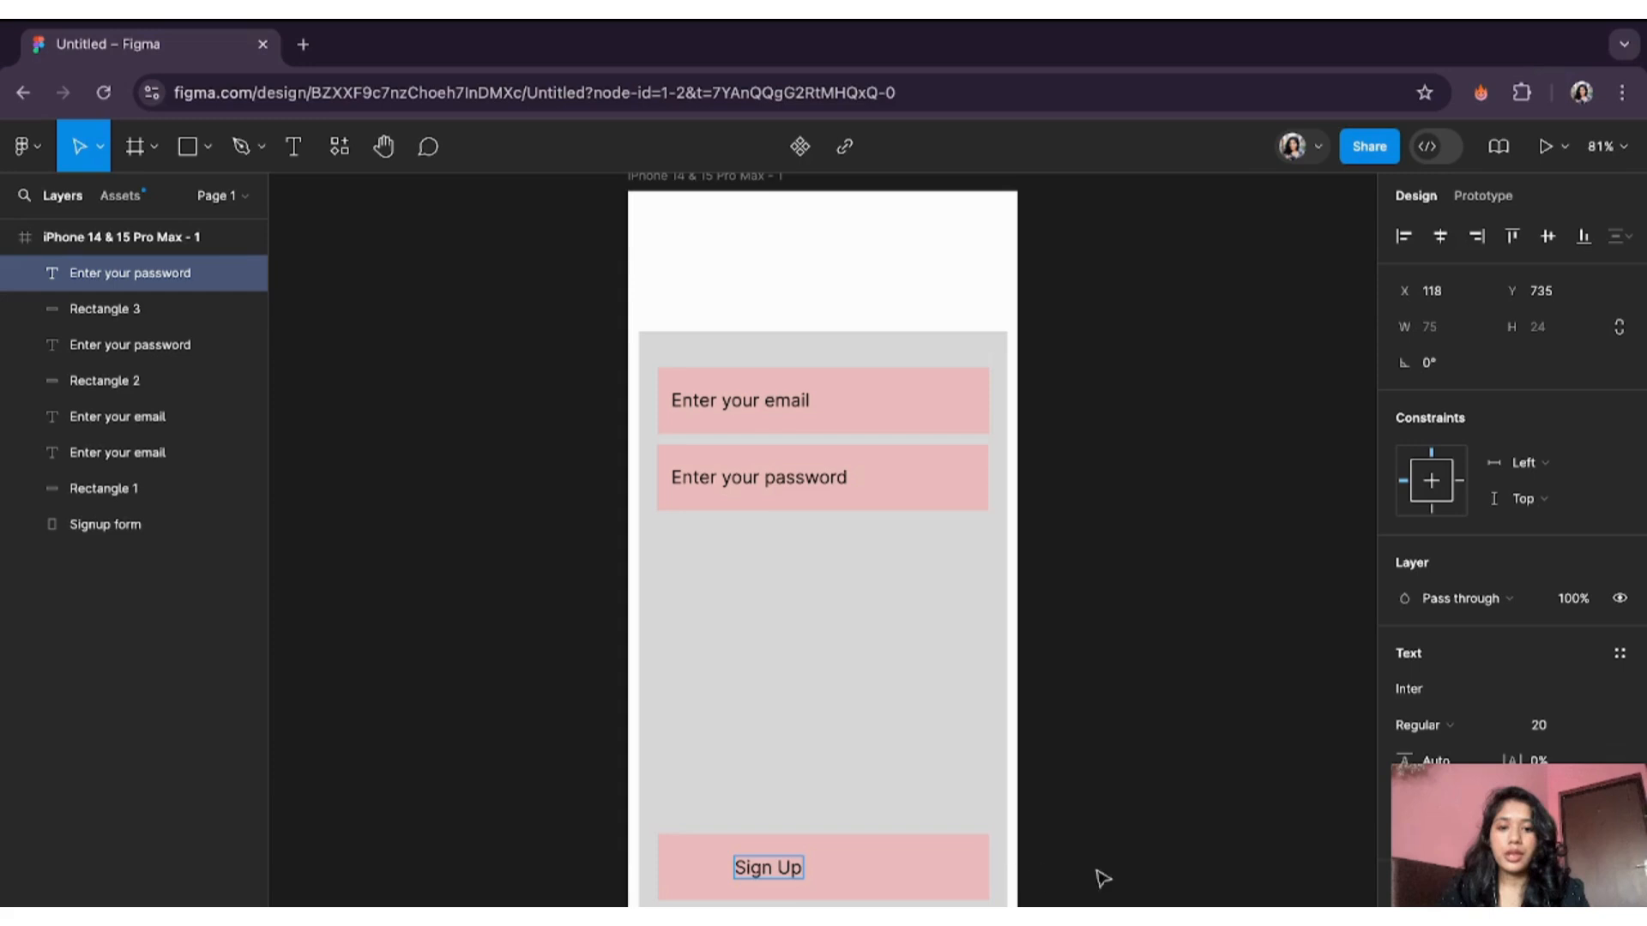
{"action": "key", "text": "Escape"}
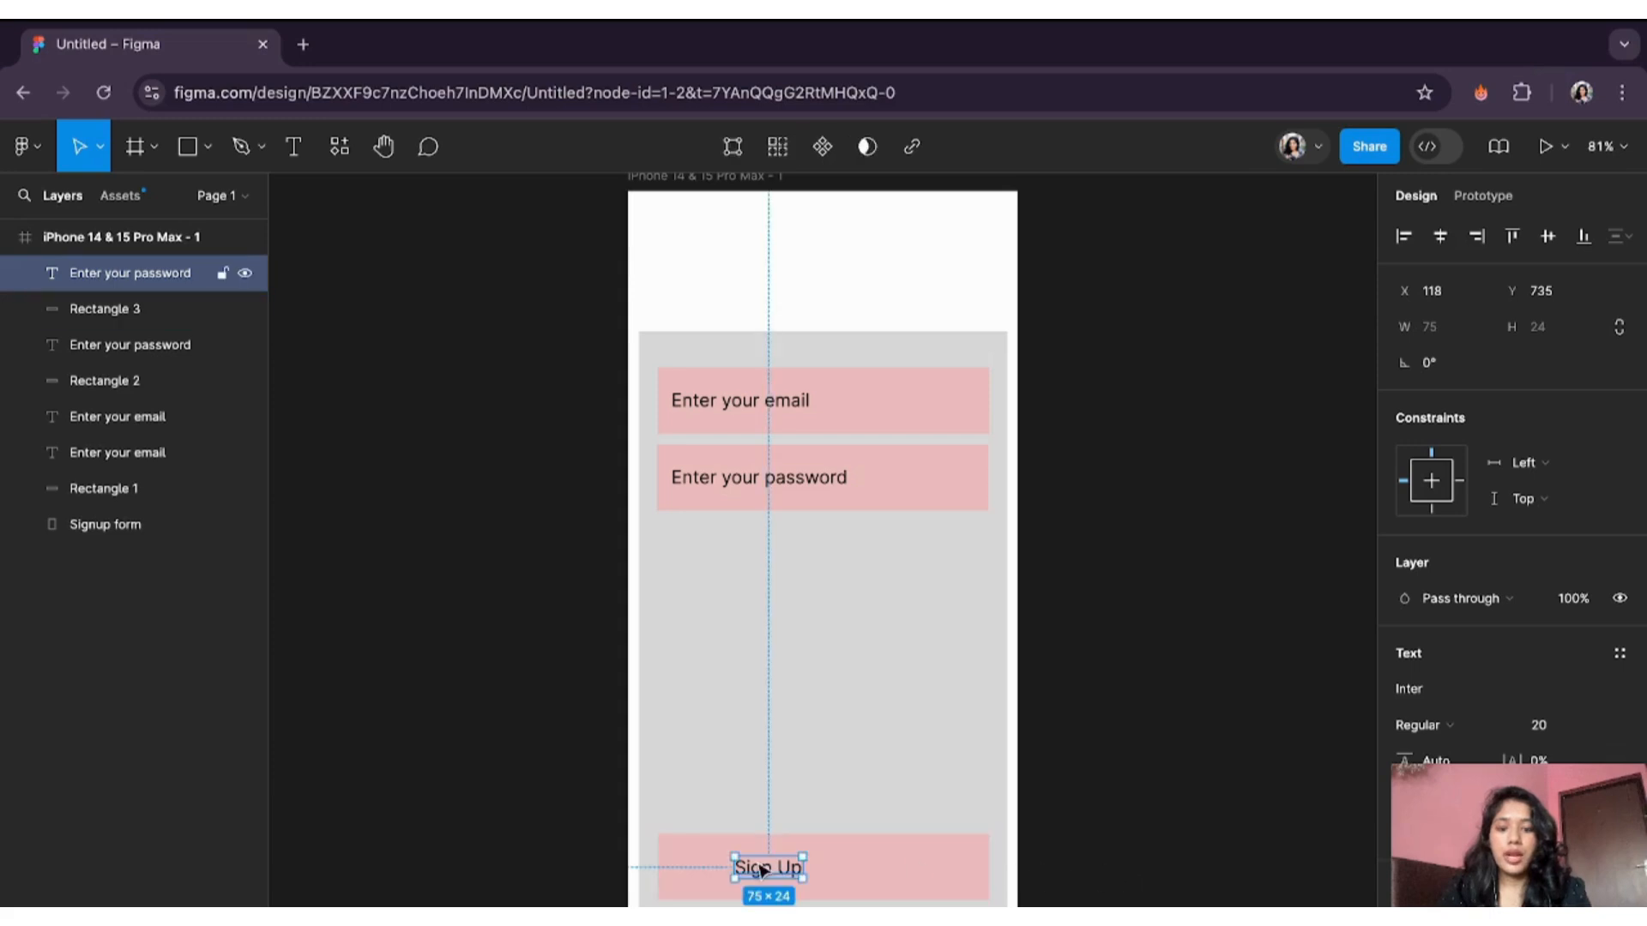
{"action": "left_click_drag", "start_coordinate": [766, 872], "coordinate": [810, 872]}
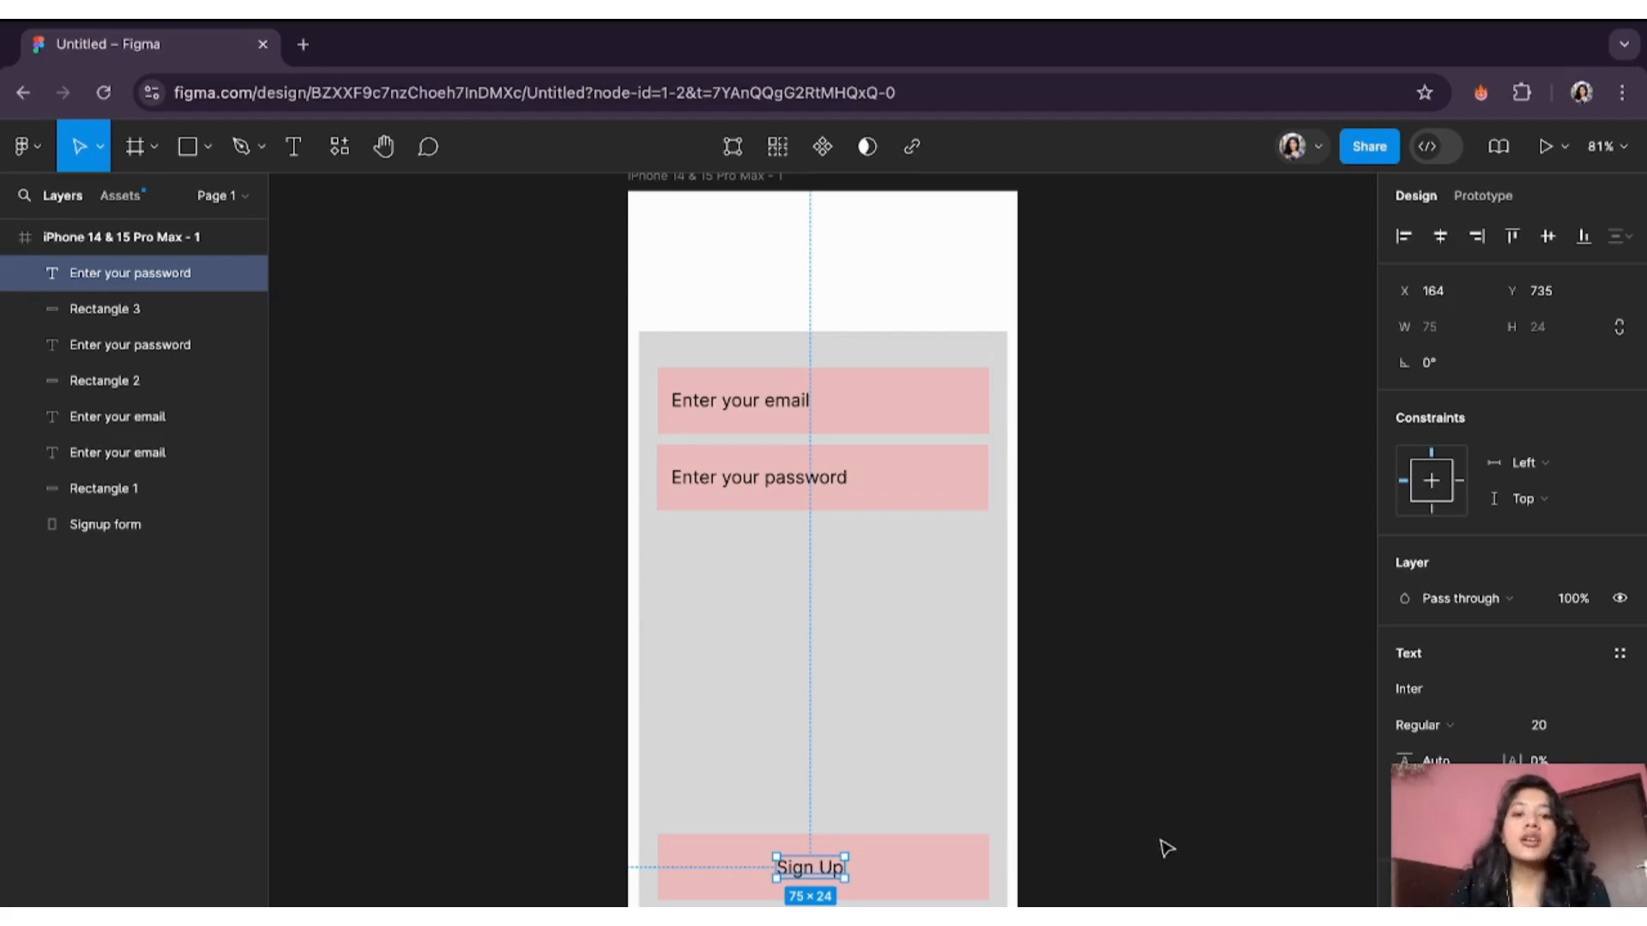
- Copy the Sign Up label to the top of the screen, retype it as 'VOYAGER', and centre it
{"action": "scroll", "coordinate": [1168, 856], "scroll_direction": "down", "scroll_amount": 3}
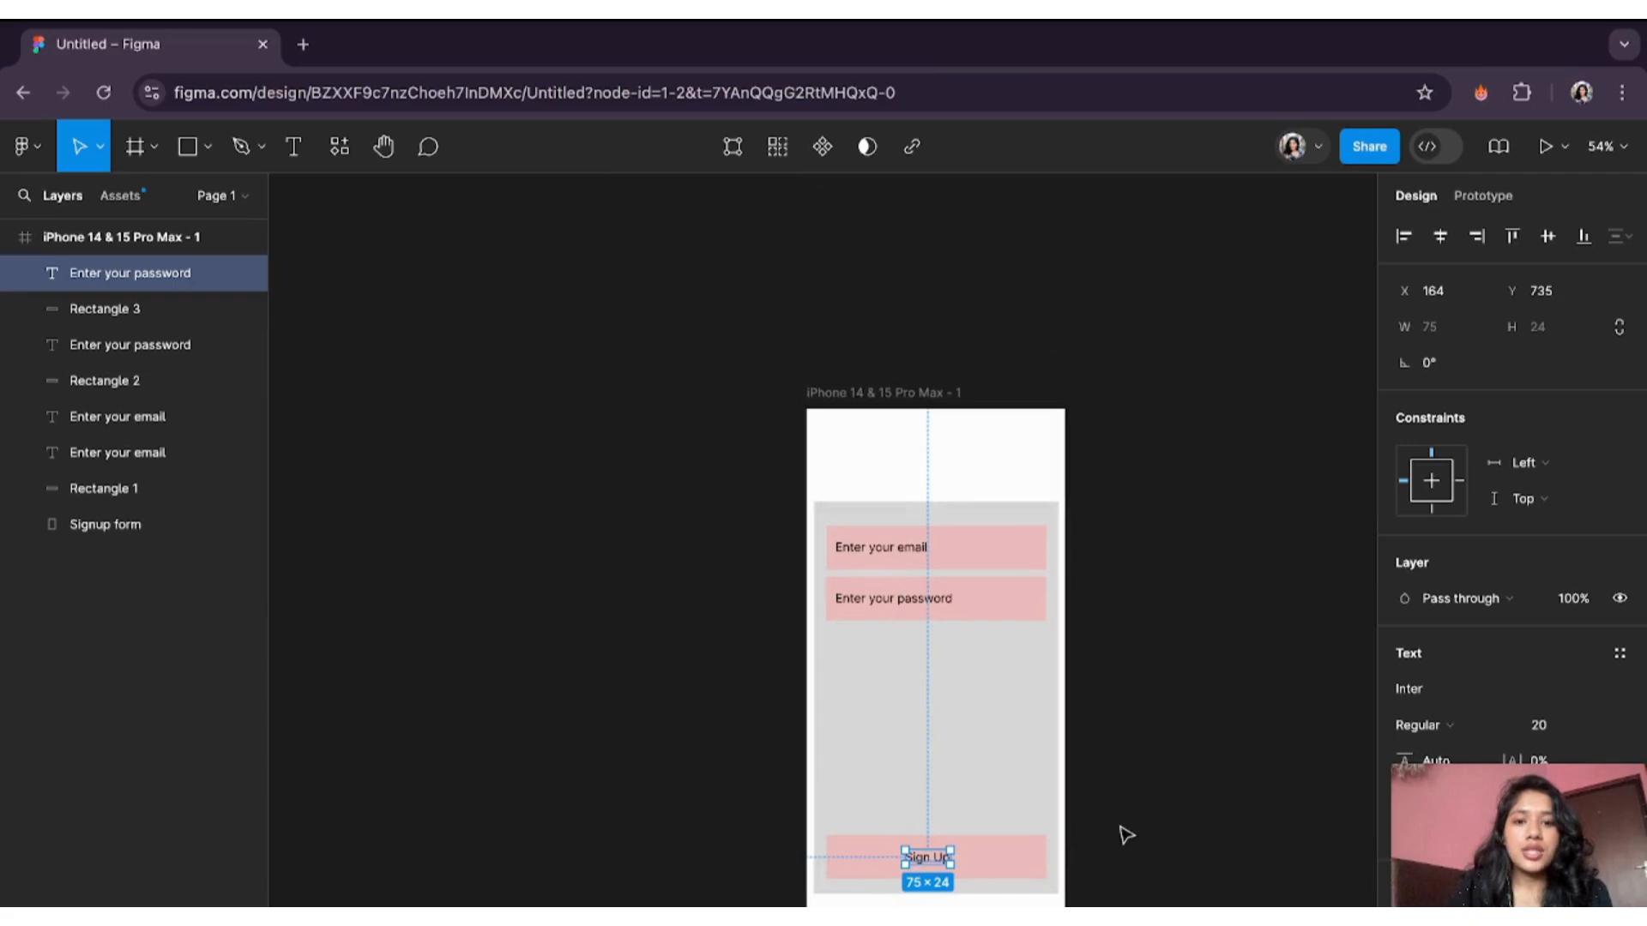
{"action": "scroll", "coordinate": [1121, 832], "scroll_direction": "right", "scroll_amount": 5}
{"action": "scroll", "coordinate": [1118, 835], "scroll_direction": "up", "scroll_amount": 1}
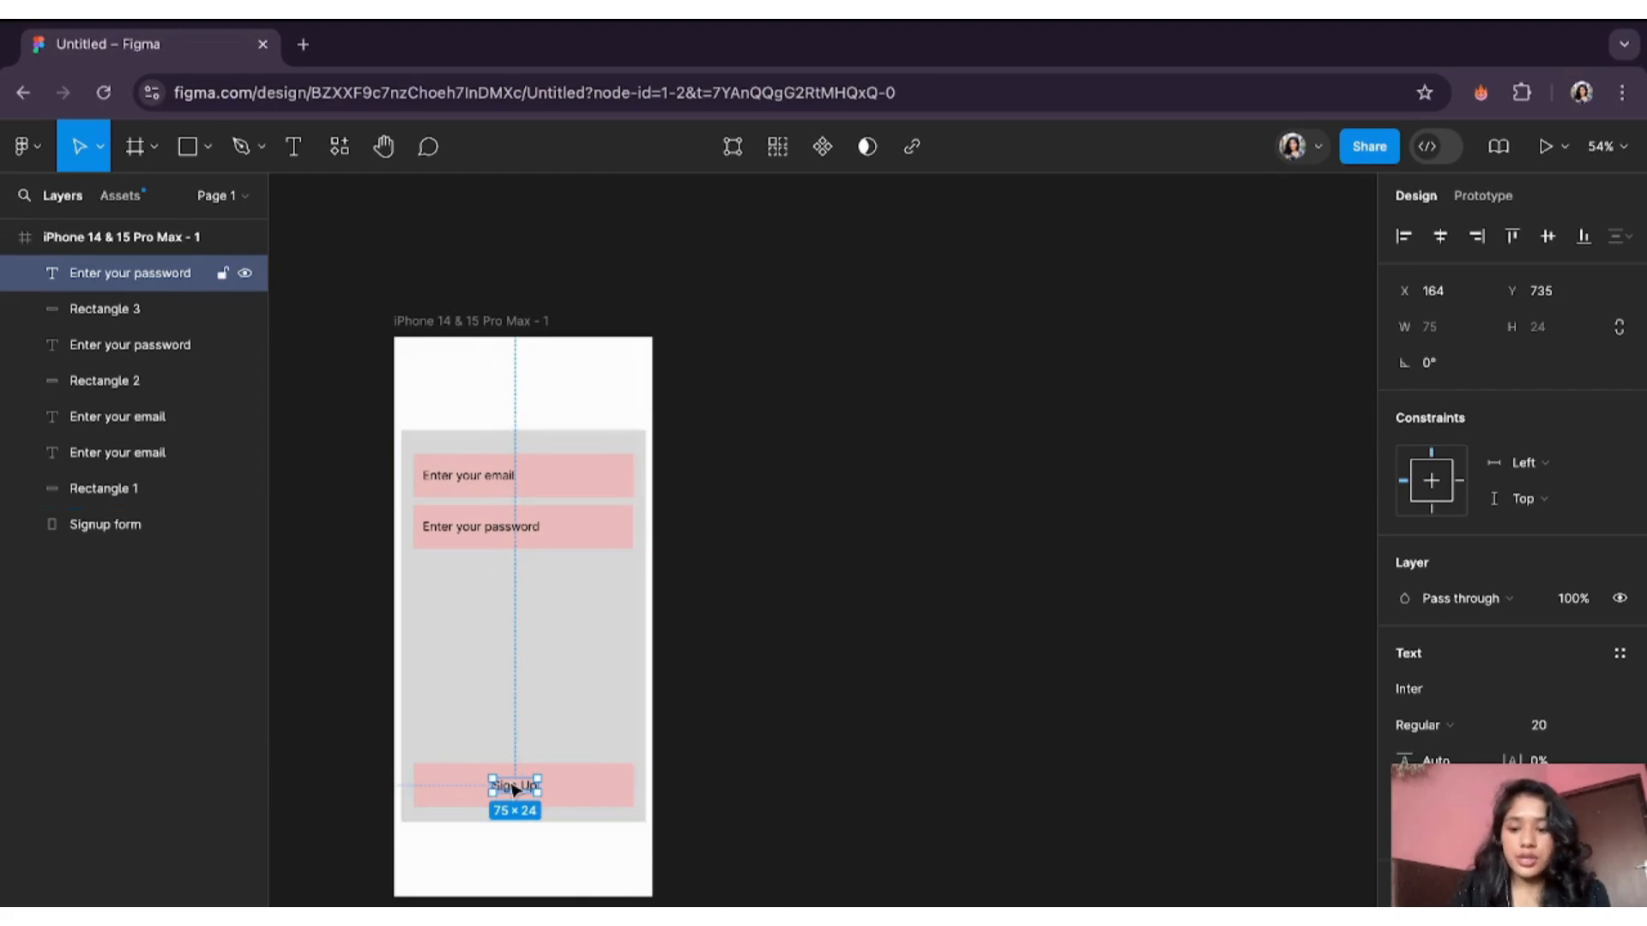
{"action": "left_click_drag", "start_coordinate": [512, 789], "coordinate": [525, 389]}
{"action": "double_click", "coordinate": [523, 387]}
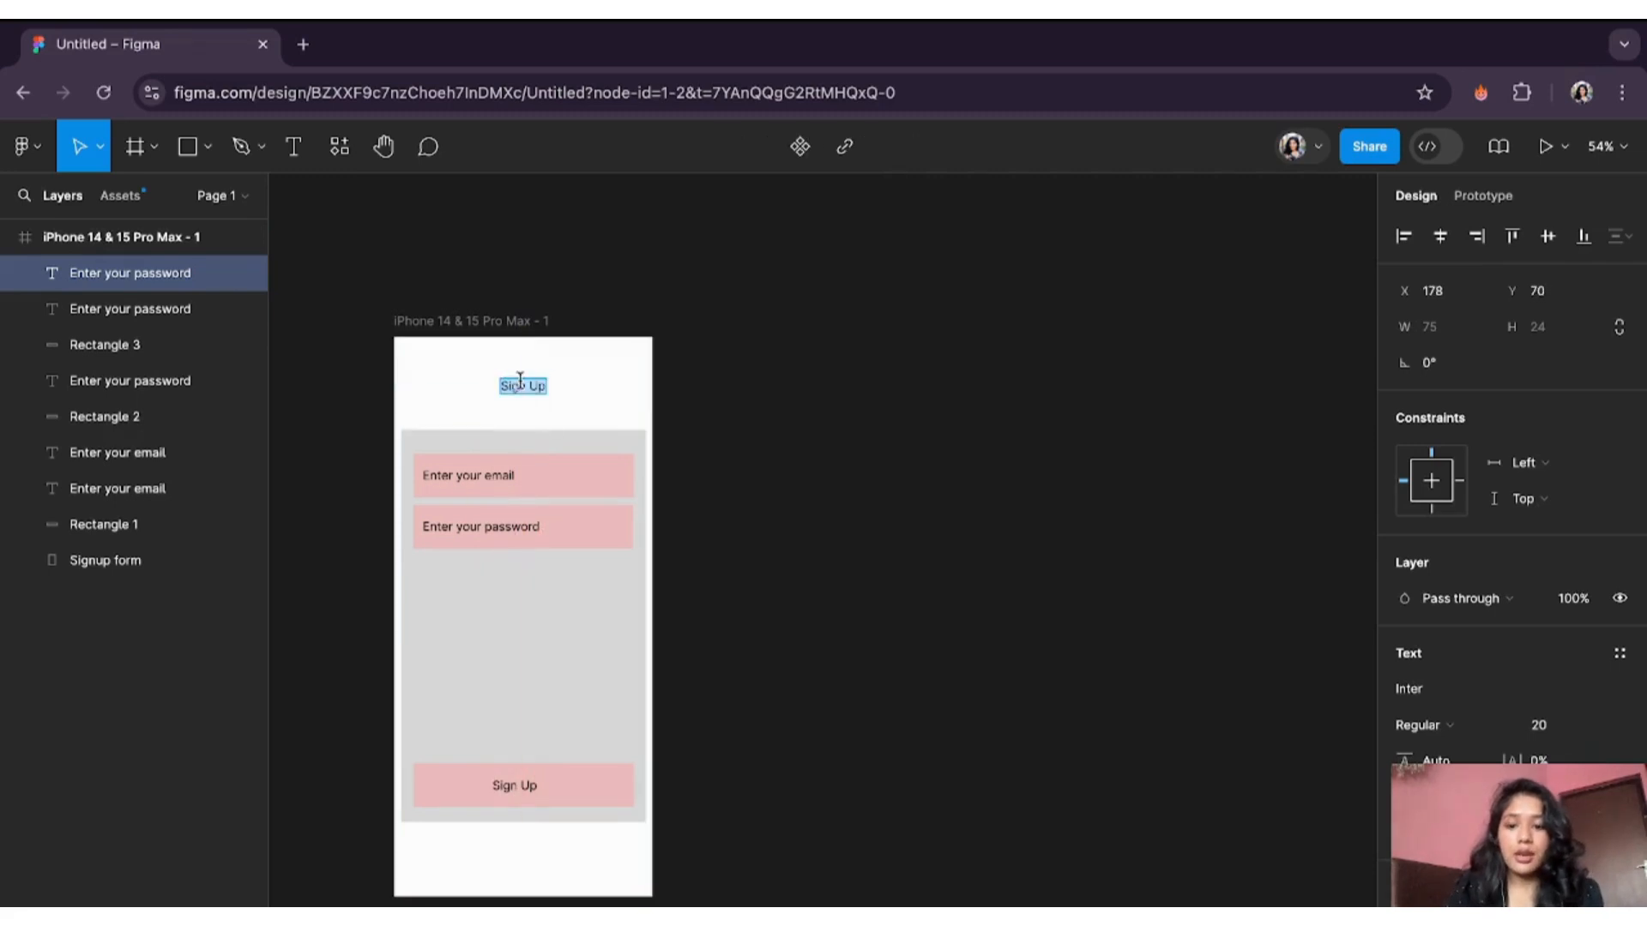
{"action": "type", "text": "Mou"}
{"action": "key", "text": "BackSpace"}
{"action": "key", "text": "BackSpace"}
{"action": "type", "text": "V"}
{"action": "key", "text": "BackSpace"}
{"action": "type", "text": "VOYAGER"}
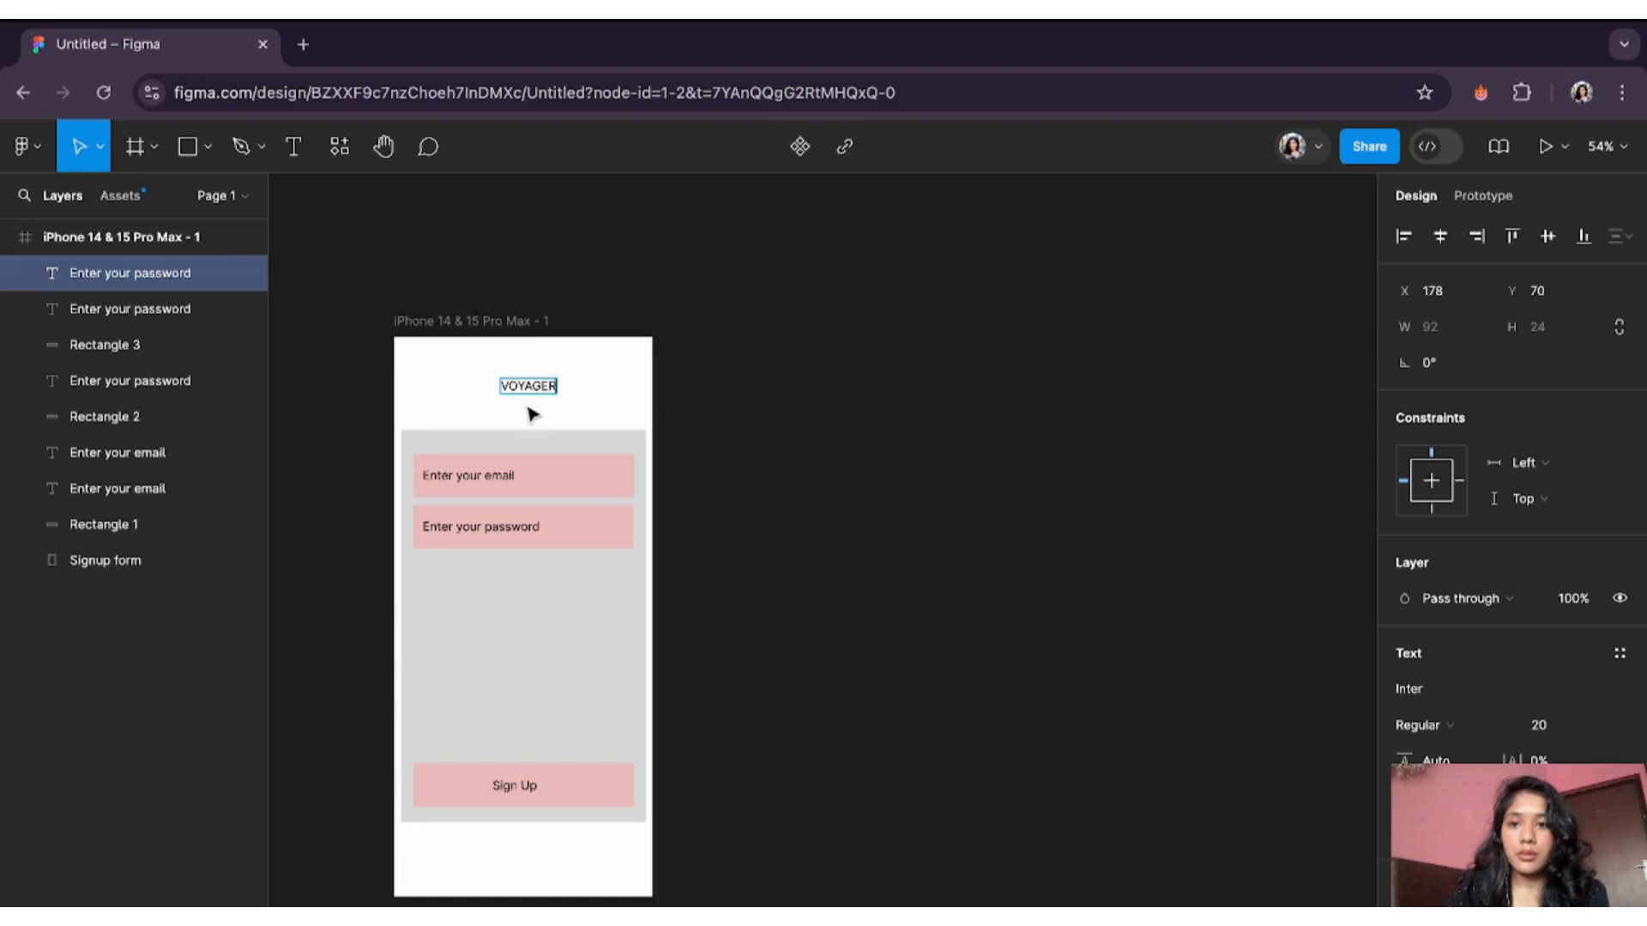
{"action": "key", "text": "Escape"}
{"action": "left_click_drag", "start_coordinate": [527, 388], "coordinate": [517, 389]}
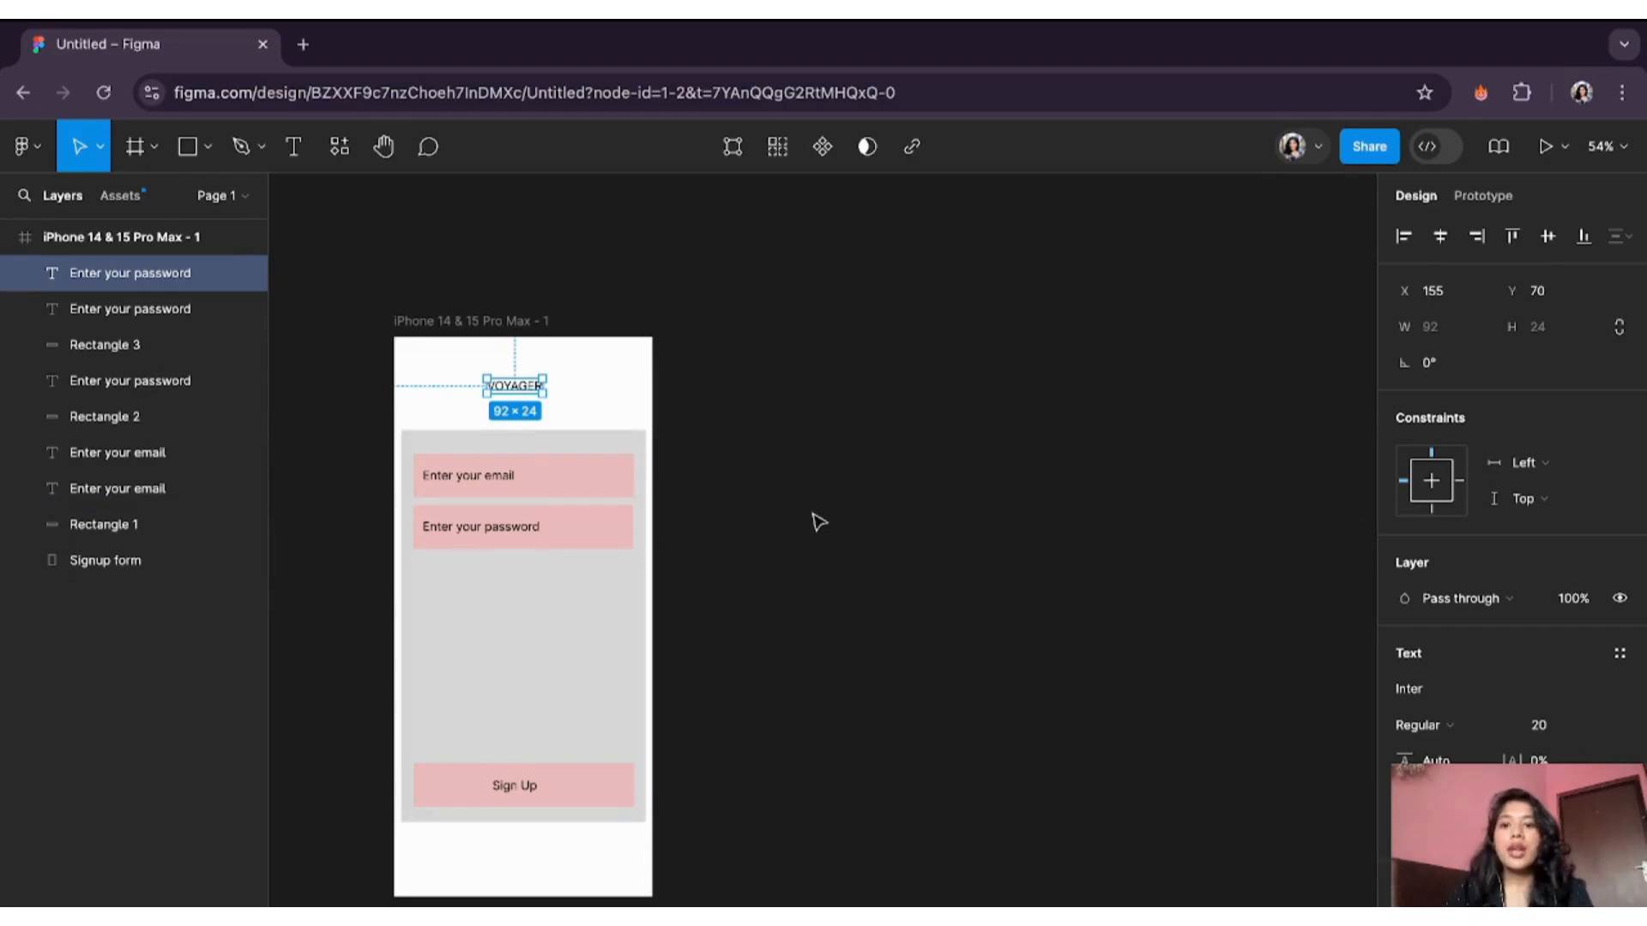
{"action": "left_click", "coordinate": [785, 516]}
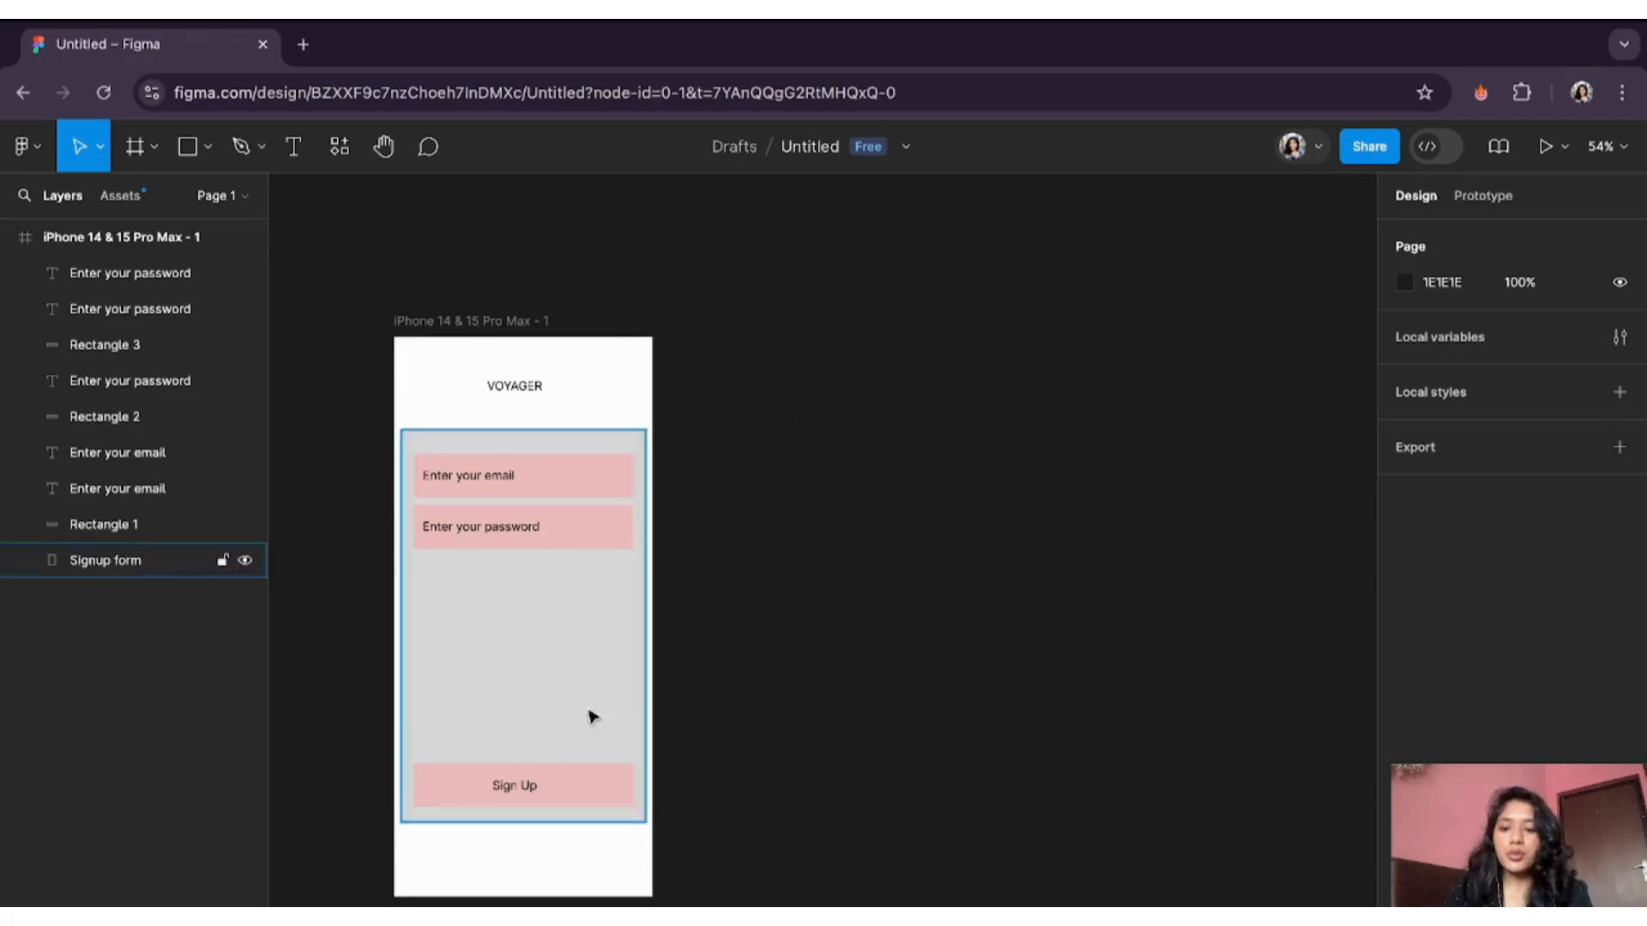
- Duplicate the iPhone signup frame as iPhone 14 & 15 Pro Max - 2
{"action": "left_click_drag", "start_coordinate": [356, 356], "coordinate": [649, 896]}
{"action": "left_click", "coordinate": [637, 901]}
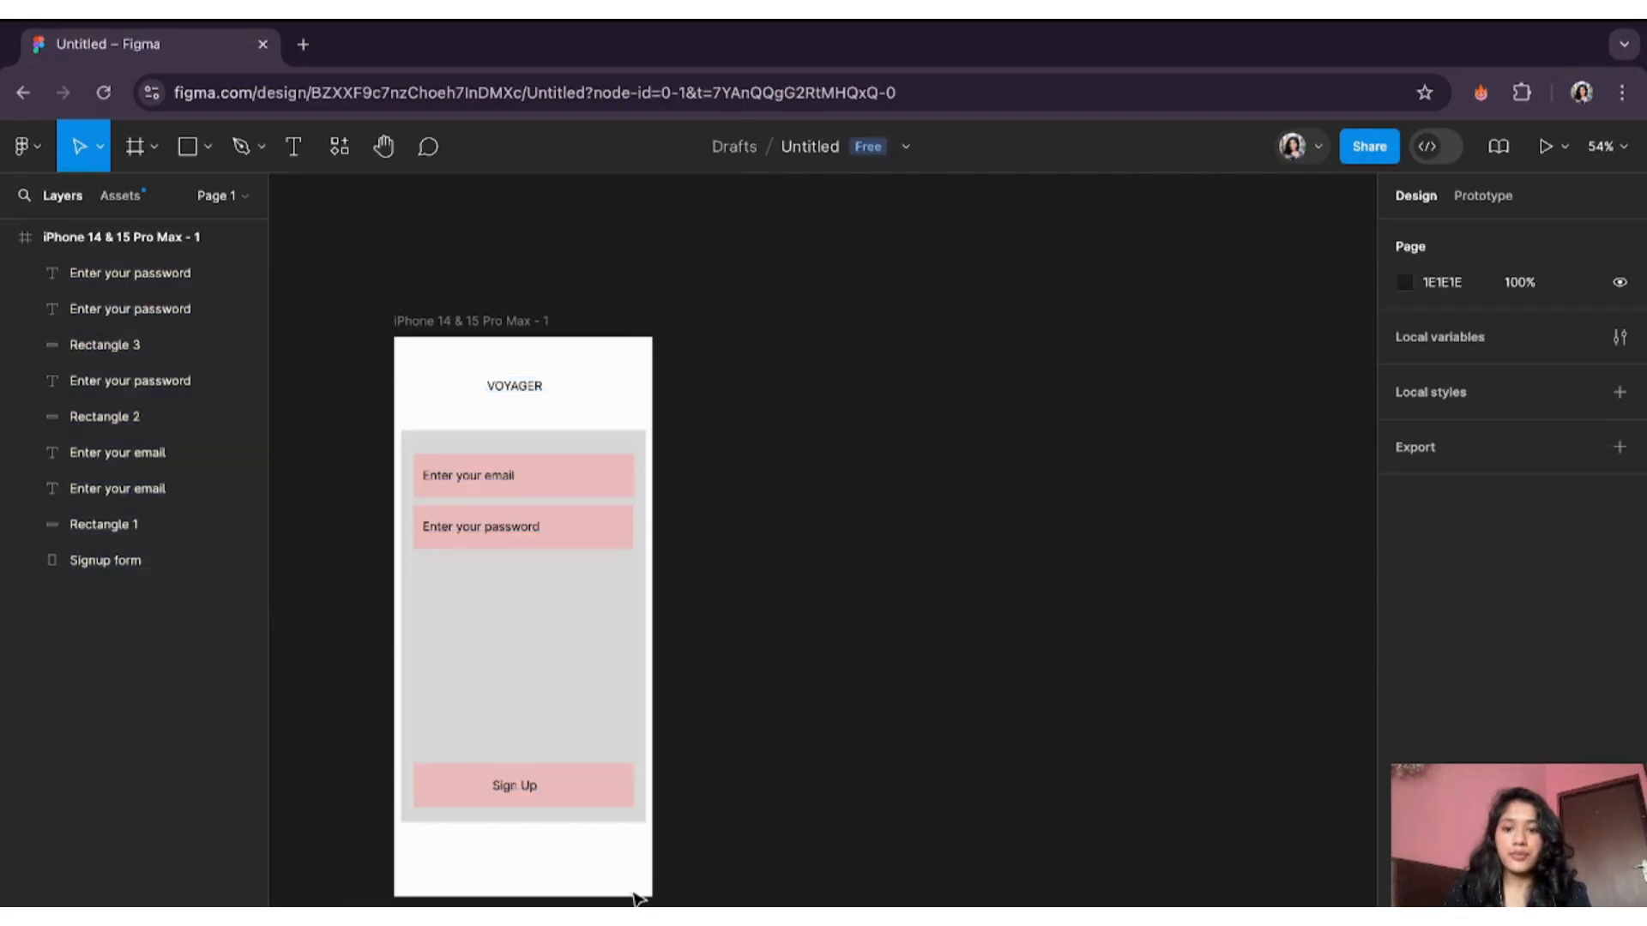
{"action": "left_click", "coordinate": [482, 321]}
{"action": "key", "text": "ctrl+d"}
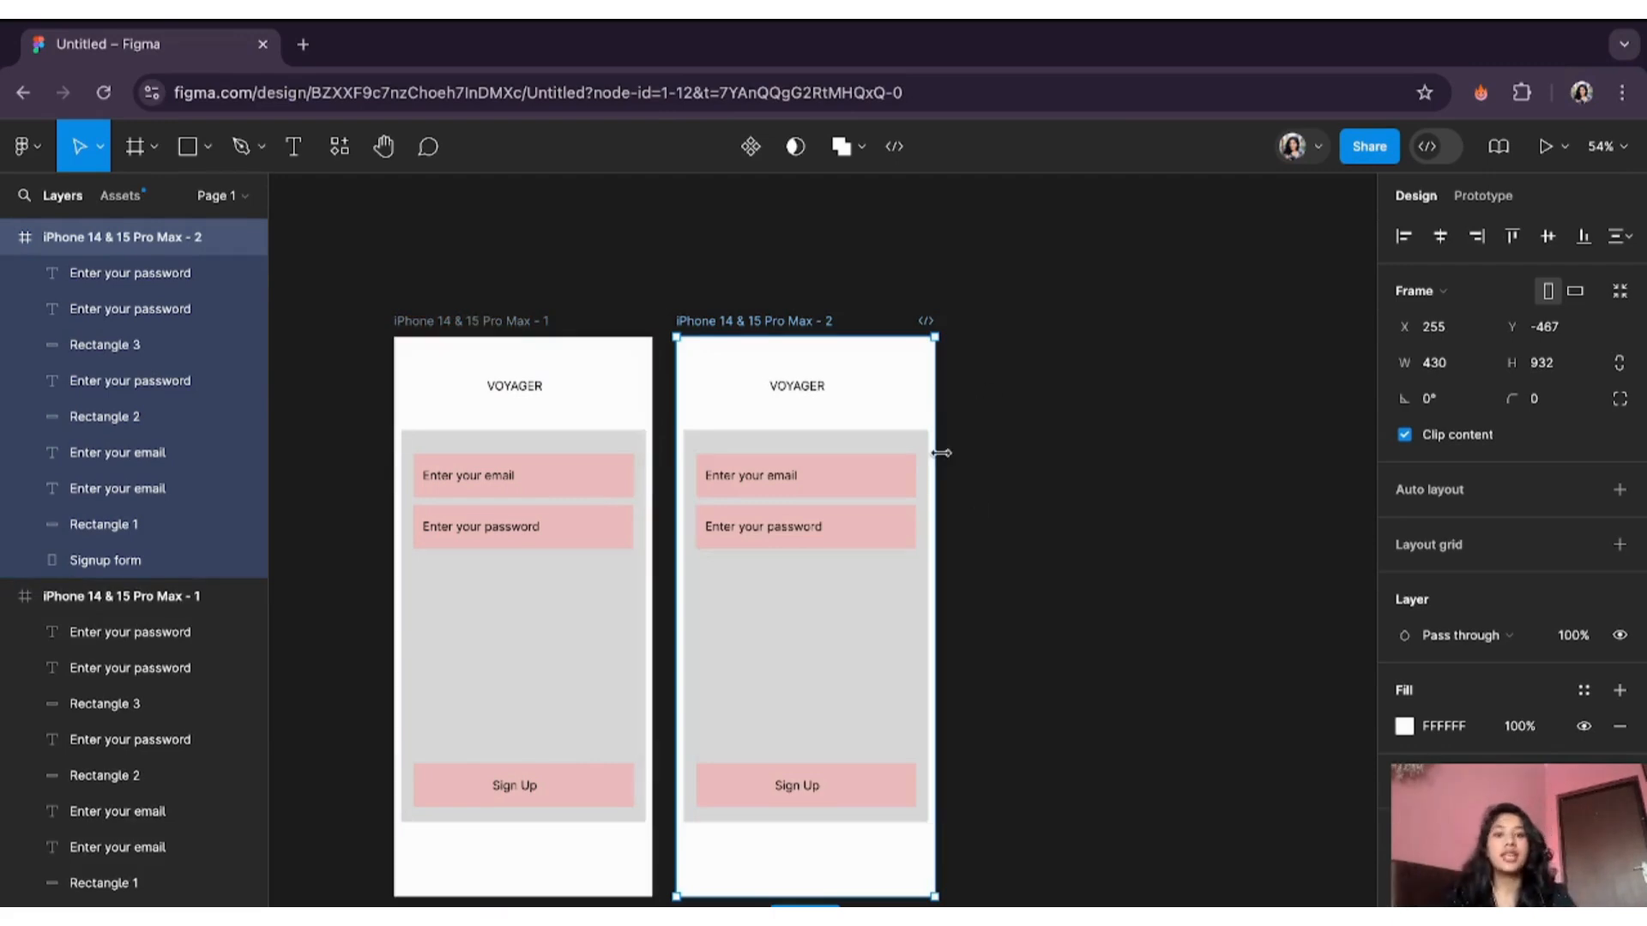
- Delete the email and password rectangles and their placeholder texts from the copied screen
{"action": "left_click", "coordinate": [831, 481]}
{"action": "left_click", "coordinate": [779, 477], "text": "shift"}
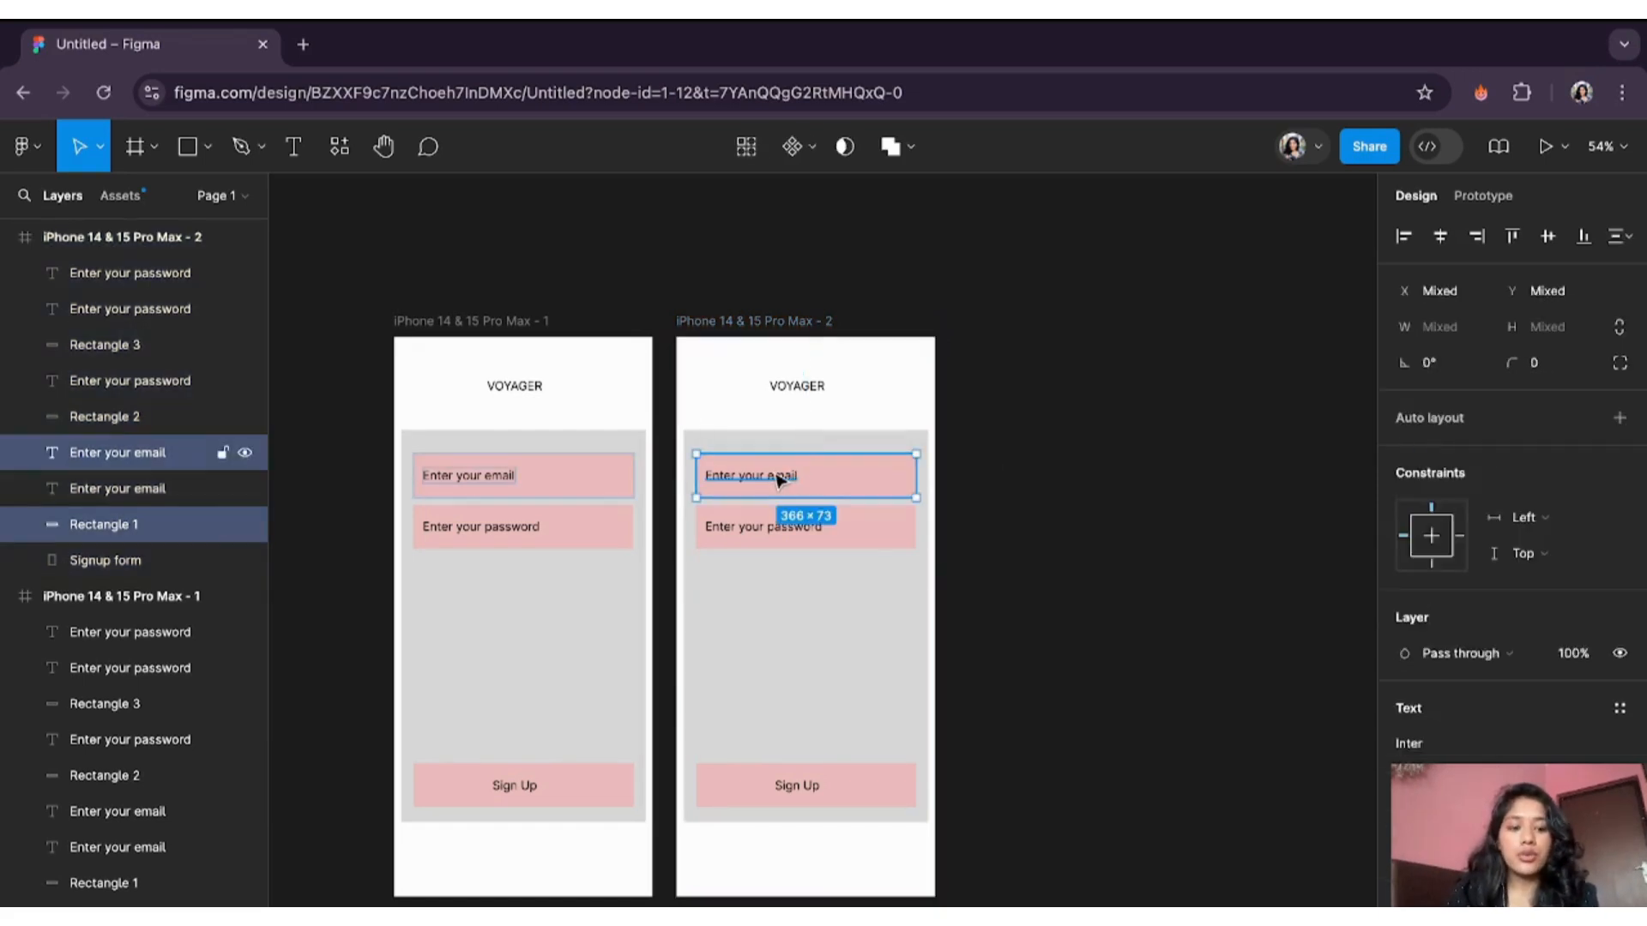
{"action": "key", "text": "Delete"}
{"action": "left_click", "coordinate": [779, 479]}
{"action": "key", "text": "Delete"}
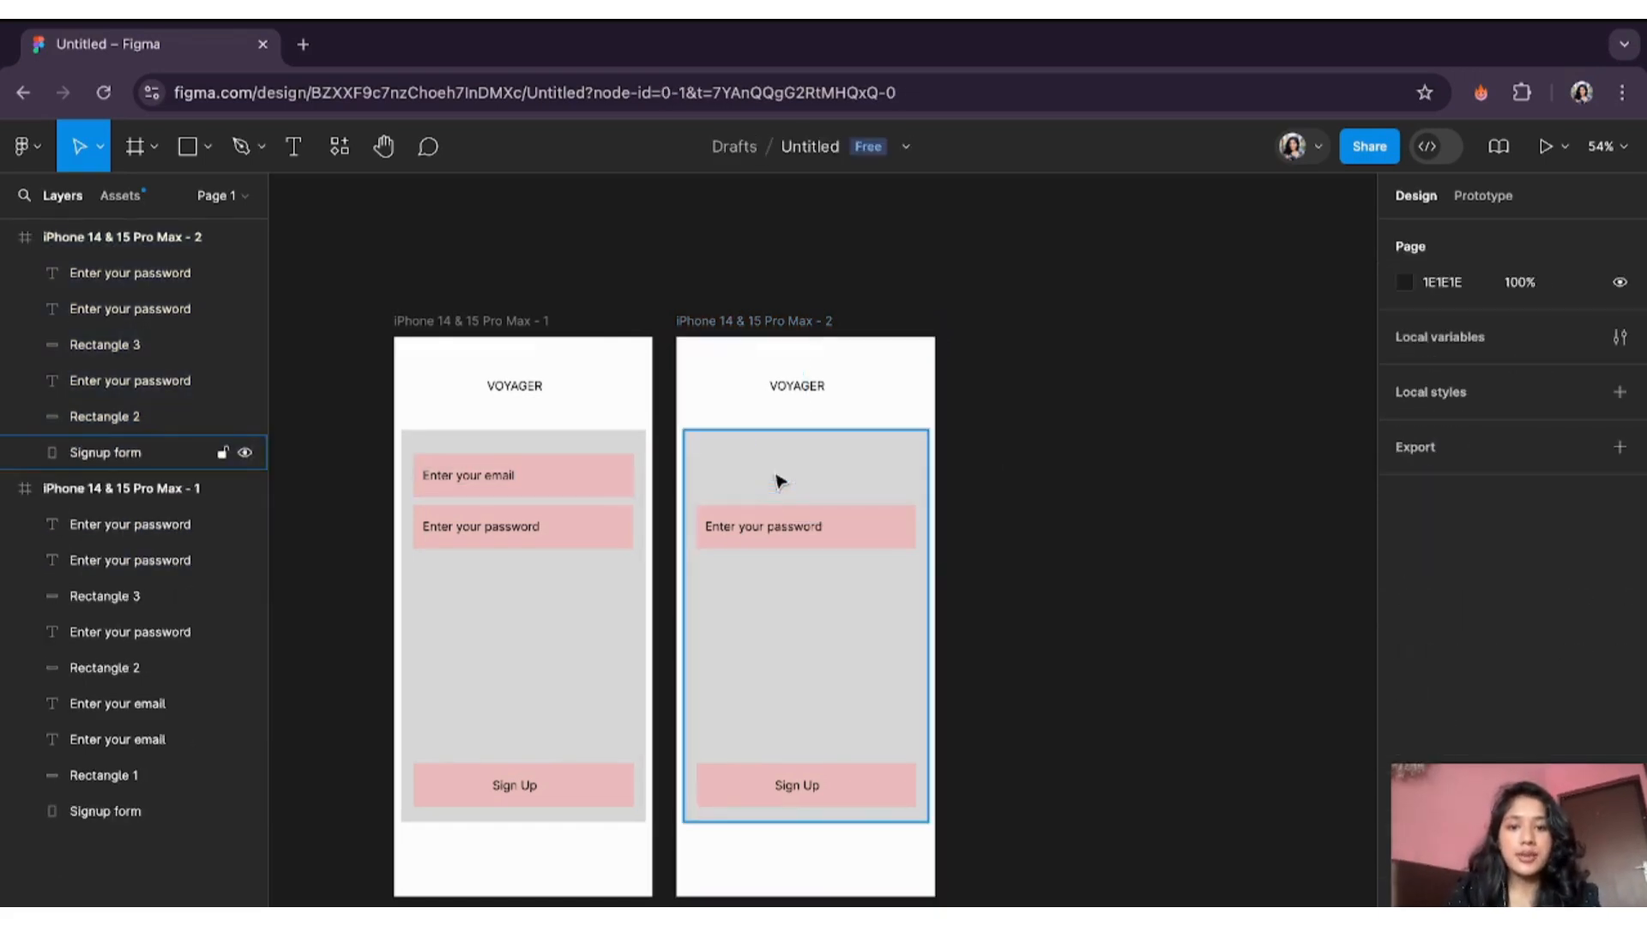
{"action": "left_click", "coordinate": [786, 531]}
{"action": "key", "text": "Delete"}
{"action": "left_click", "coordinate": [791, 530]}
{"action": "key", "text": "Delete"}
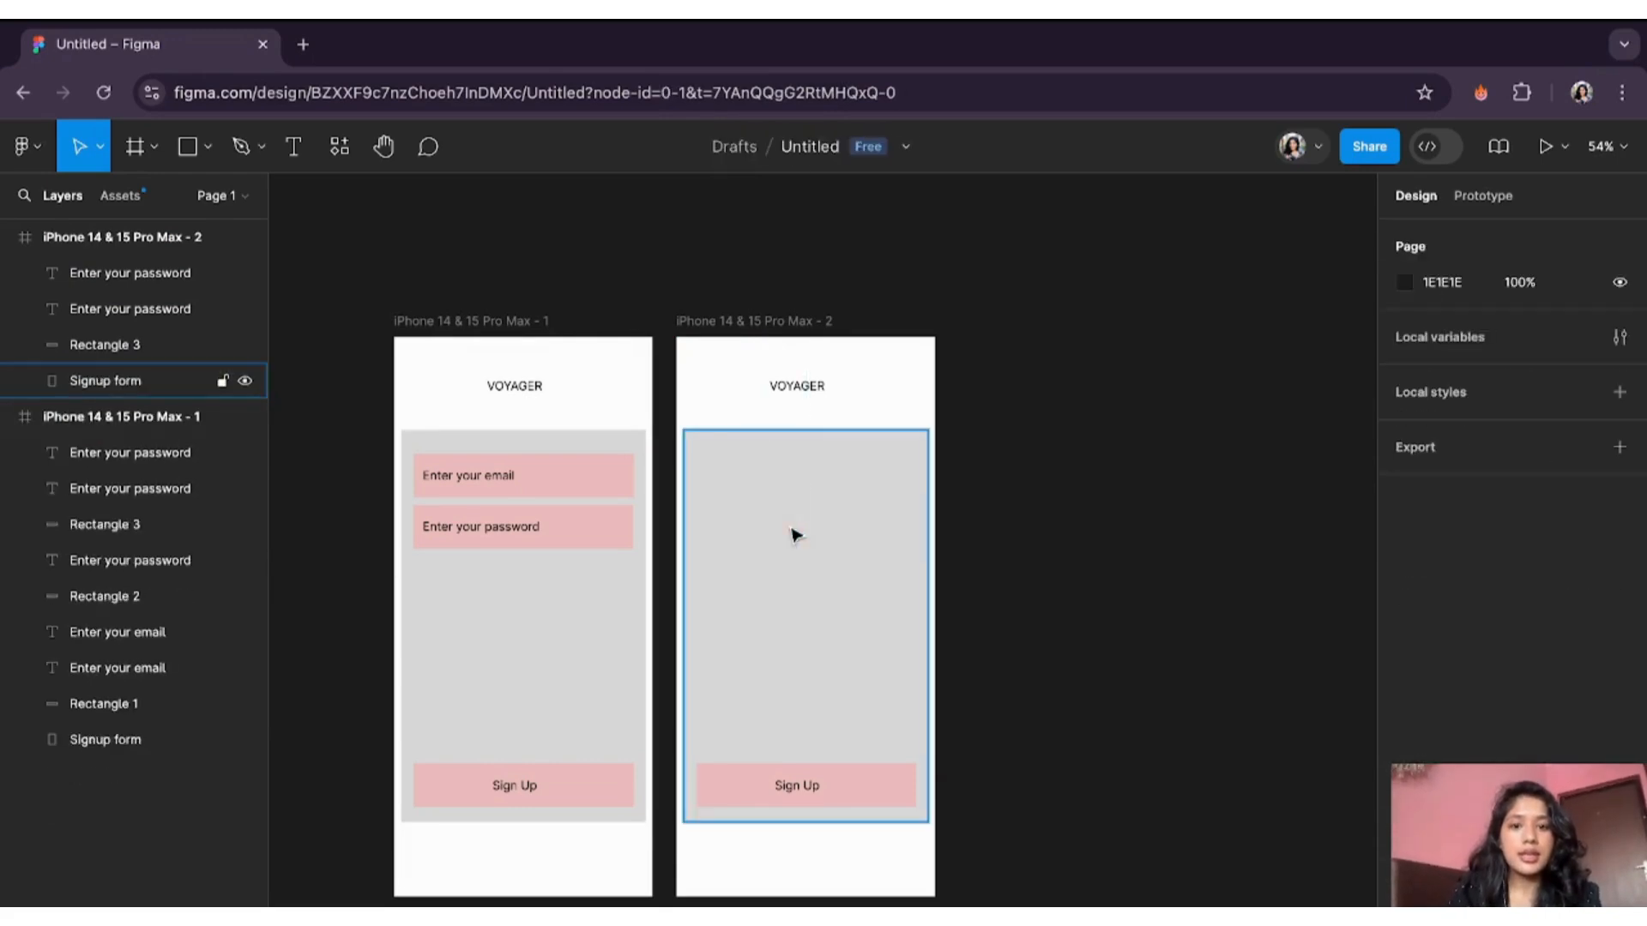
- Relabel the second screen's button 'find your travel buddy!' and re-centre the text
{"action": "double_click", "coordinate": [805, 800]}
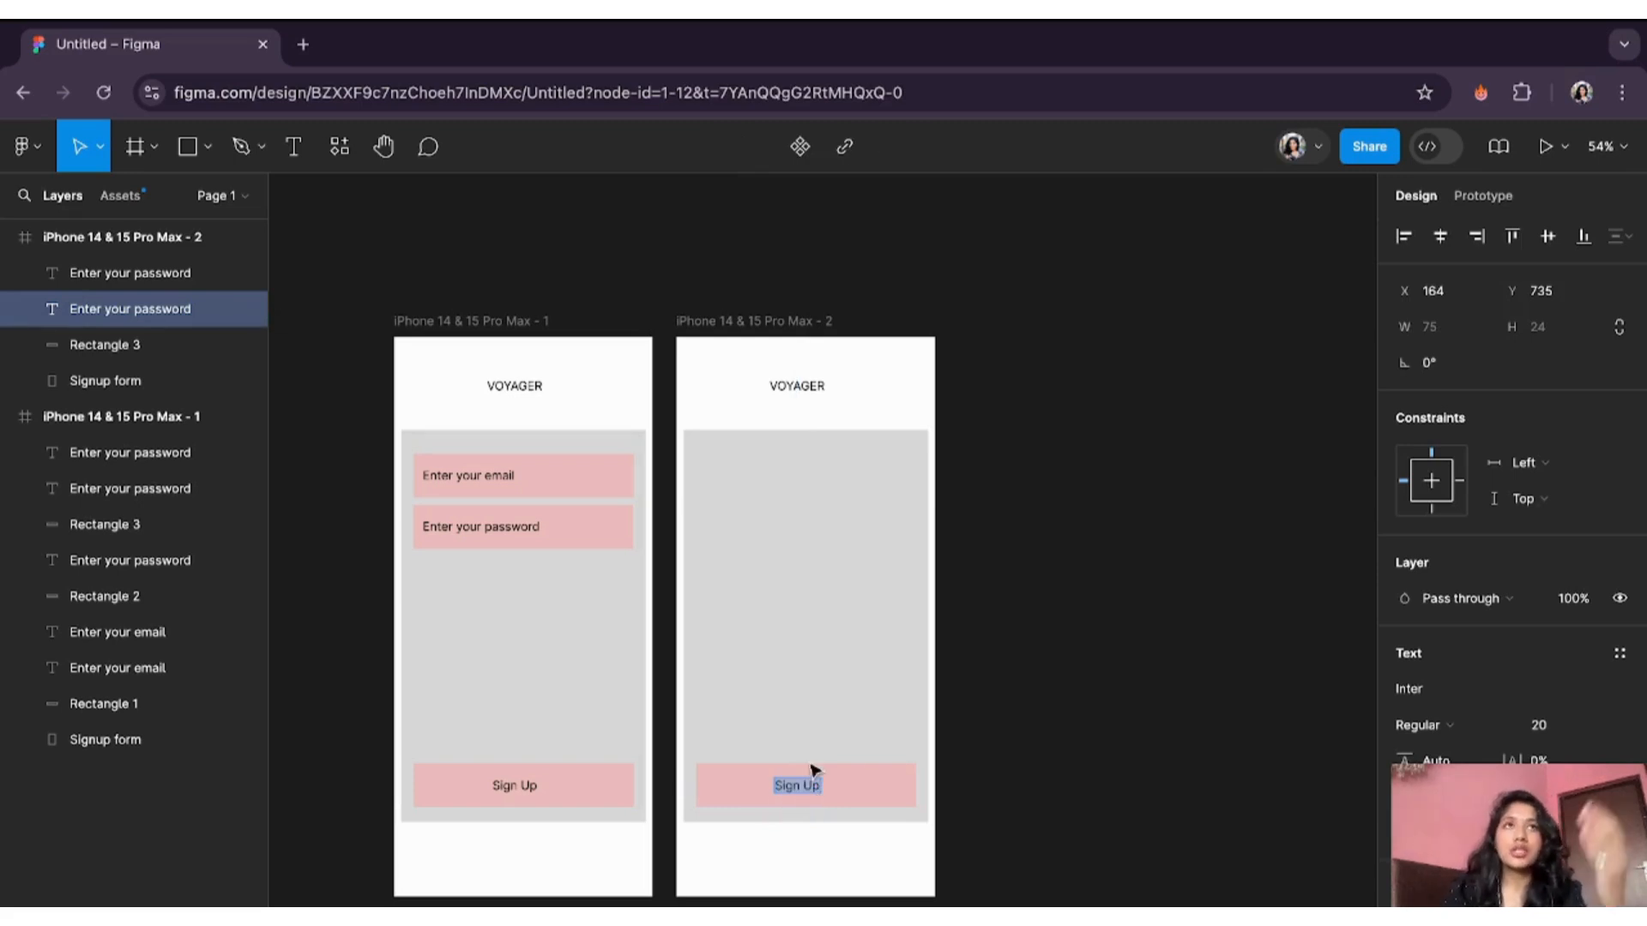
{"action": "type", "text": "f"}
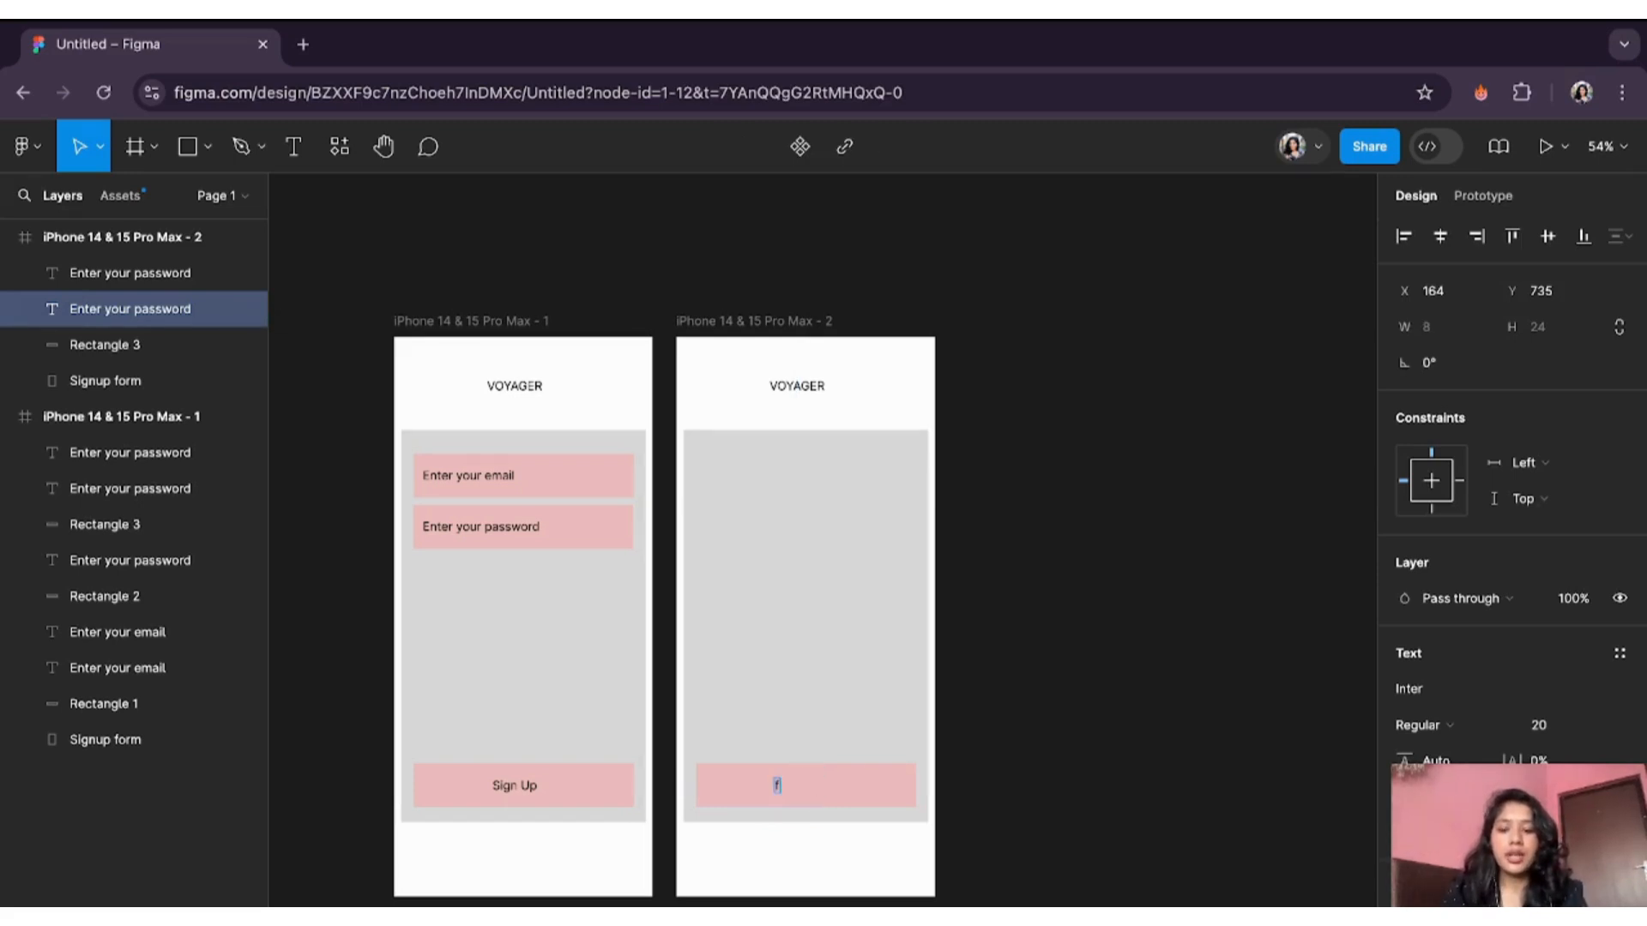
{"action": "type", "text": "ind your"}
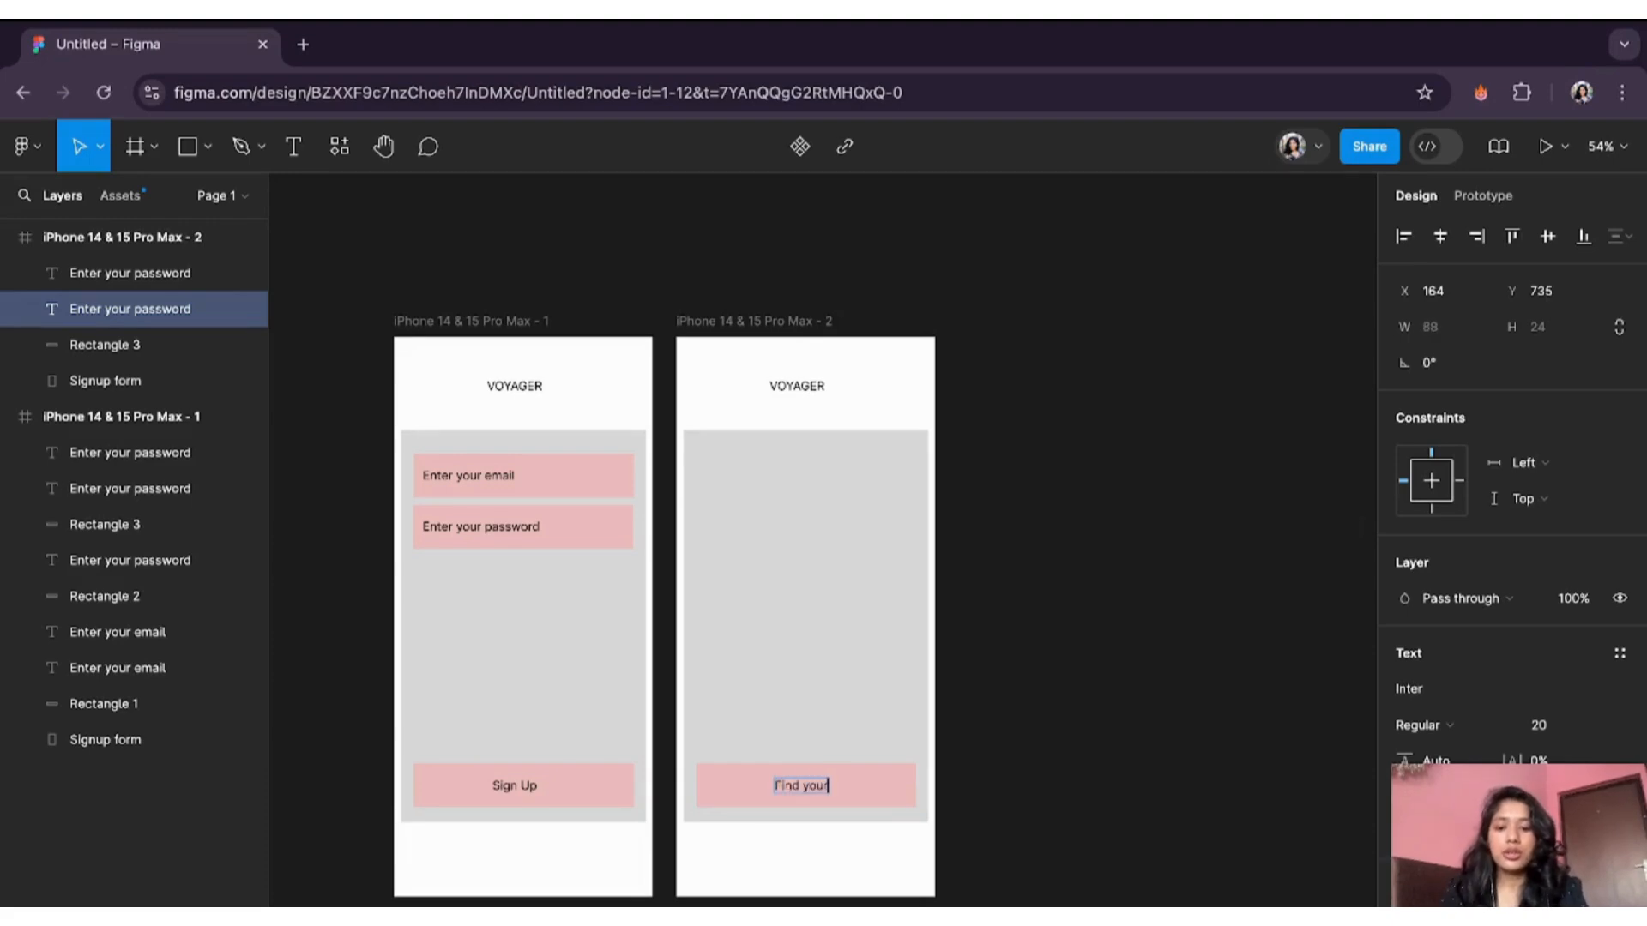
{"action": "type", "text": " travel buddy"}
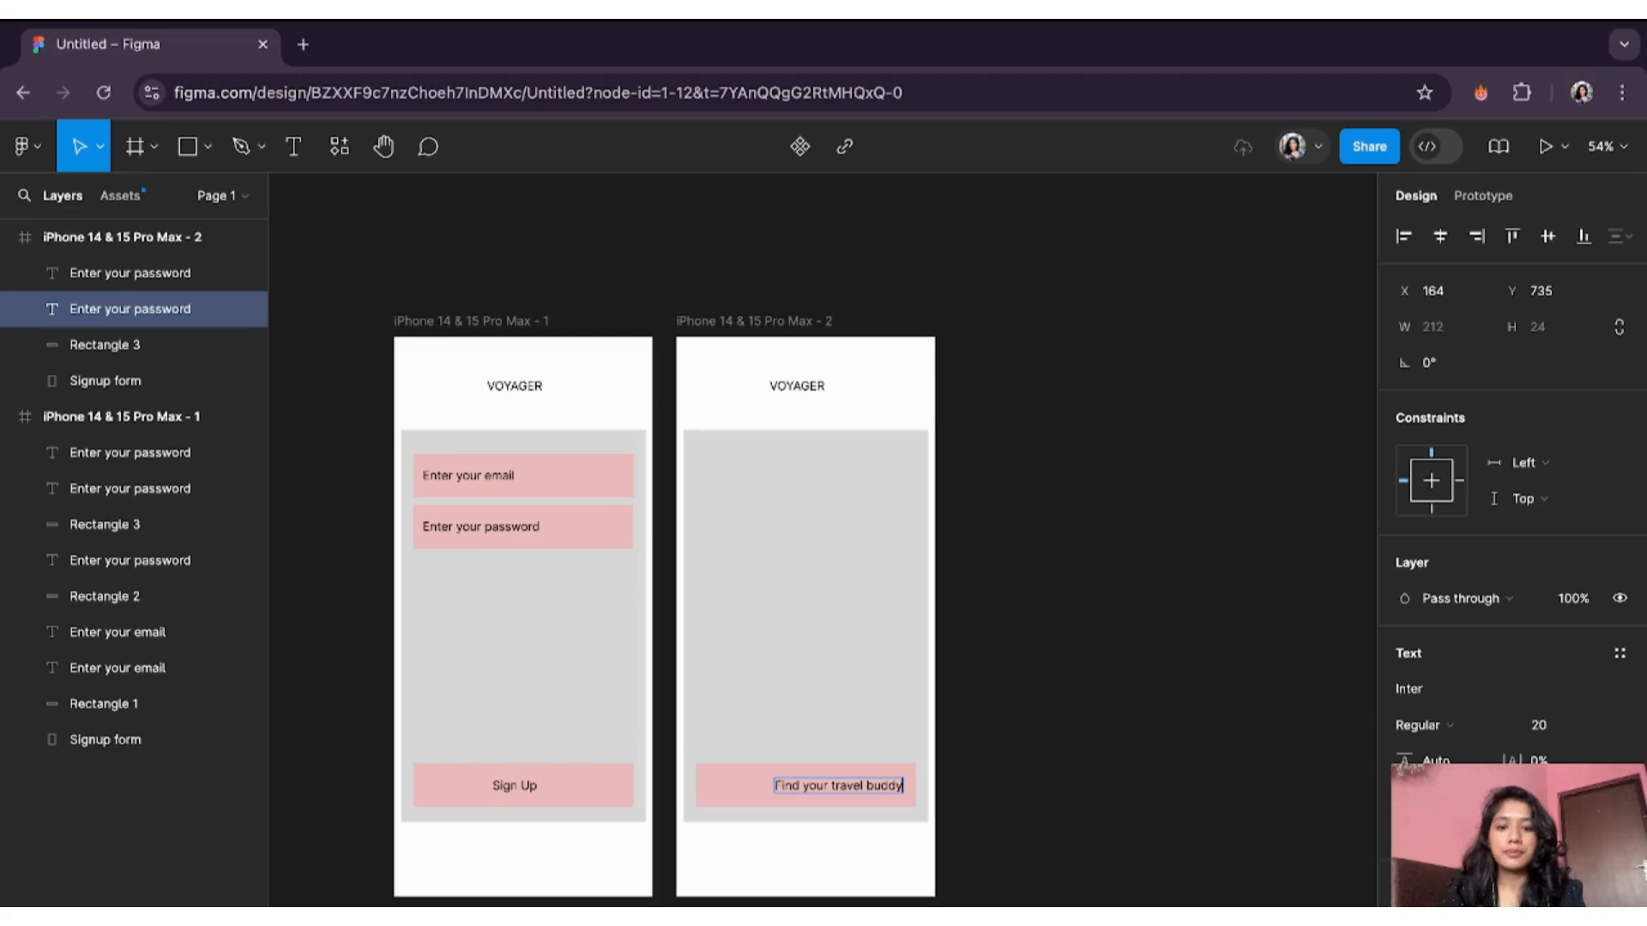
{"action": "type", "text": "!"}
{"action": "key", "text": "Escape"}
{"action": "mouse_move", "coordinate": [838, 783]}
{"action": "left_mouse_down"}
{"action": "mouse_move", "coordinate": [789, 787]}
{"action": "mouse_move", "coordinate": [813, 789]}
{"action": "left_mouse_up"}
{"action": "left_click", "coordinate": [811, 785], "text": "shift"}
- Move the button rectangle and its label up to the middle of the second screen
{"action": "left_click", "coordinate": [799, 775]}
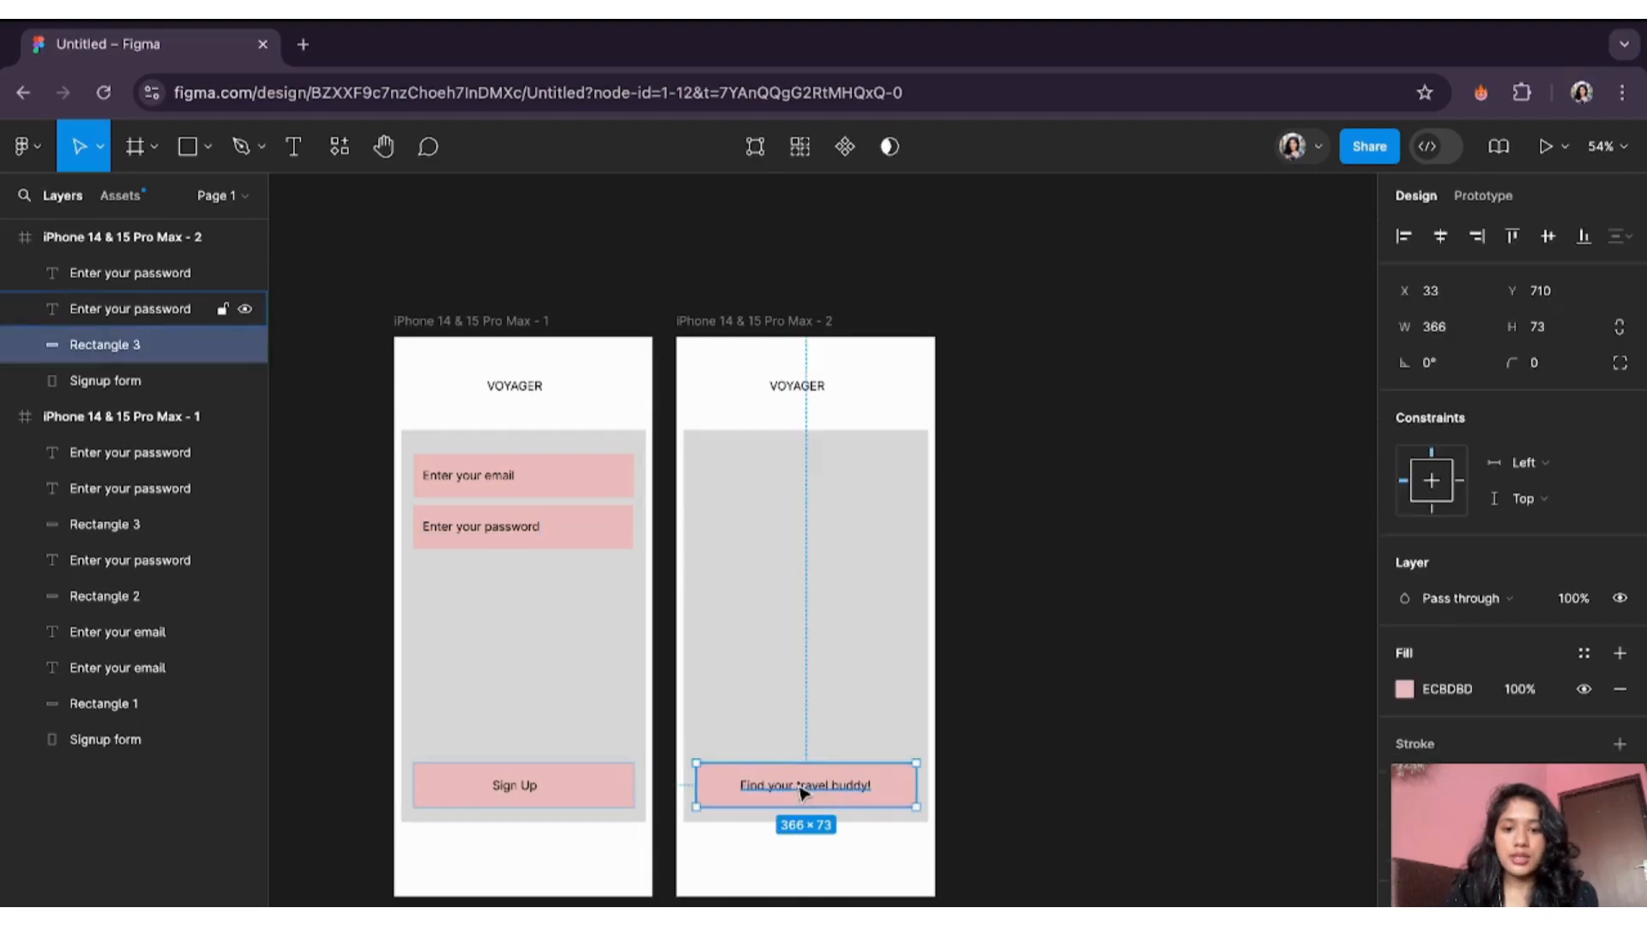
{"action": "left_click", "coordinate": [799, 788], "text": "shift"}
{"action": "left_click_drag", "start_coordinate": [802, 791], "coordinate": [806, 624]}
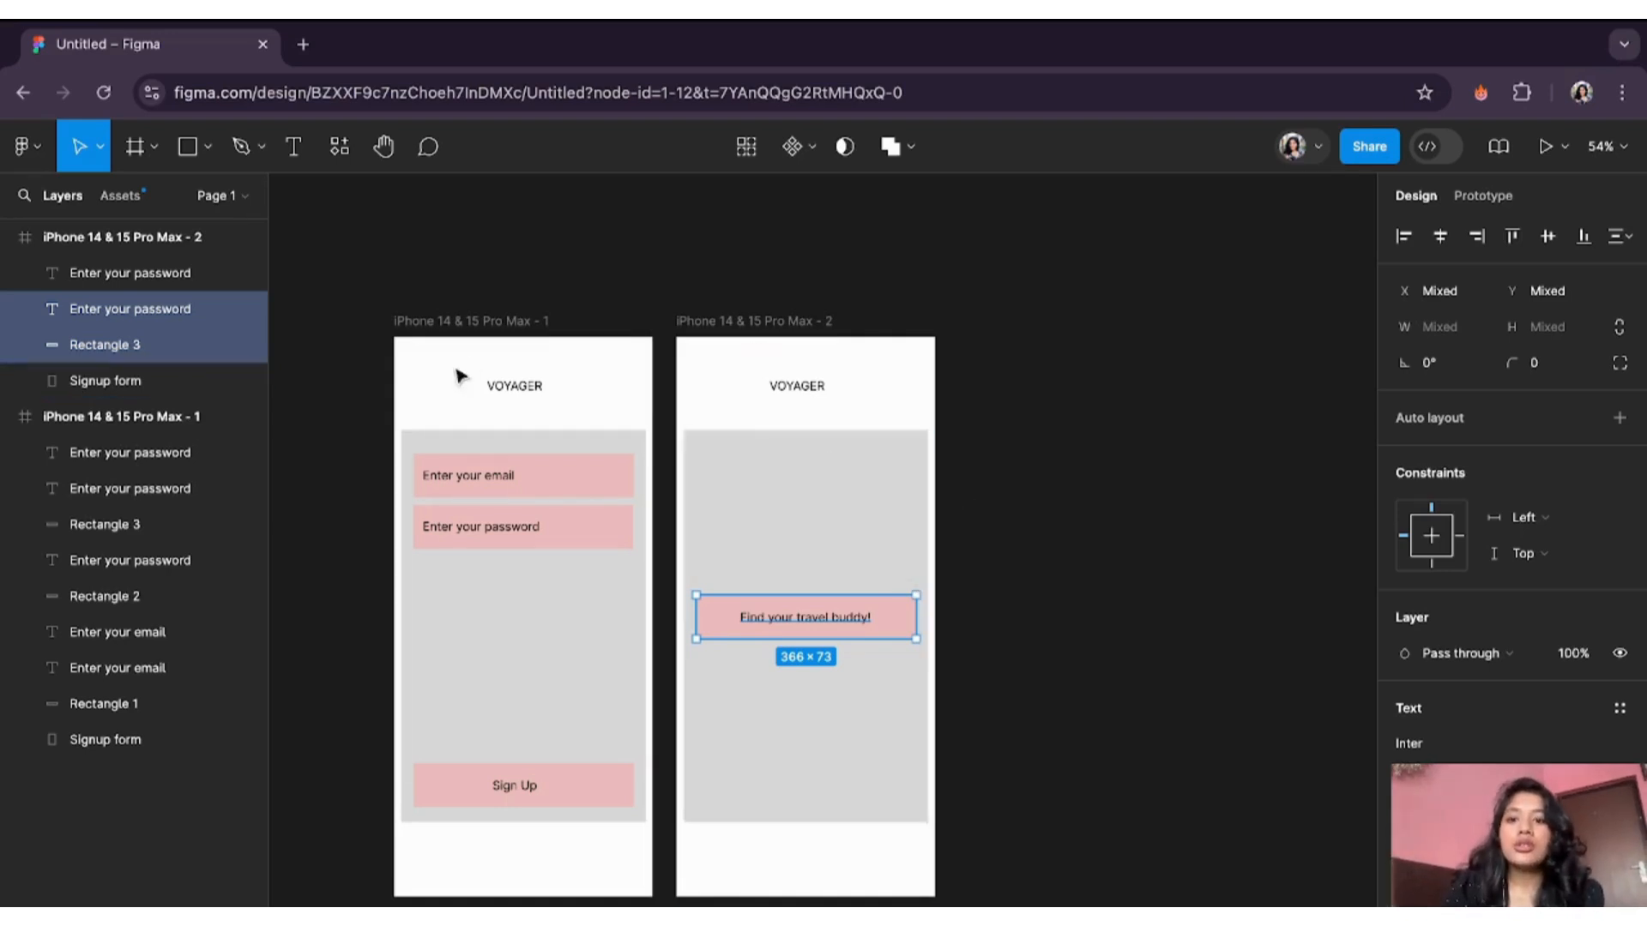
- Link the Sign Up button to iPhone 14 & 15 Pro Max - 2 with On tap → Navigate to
{"action": "left_click", "coordinate": [1477, 199]}
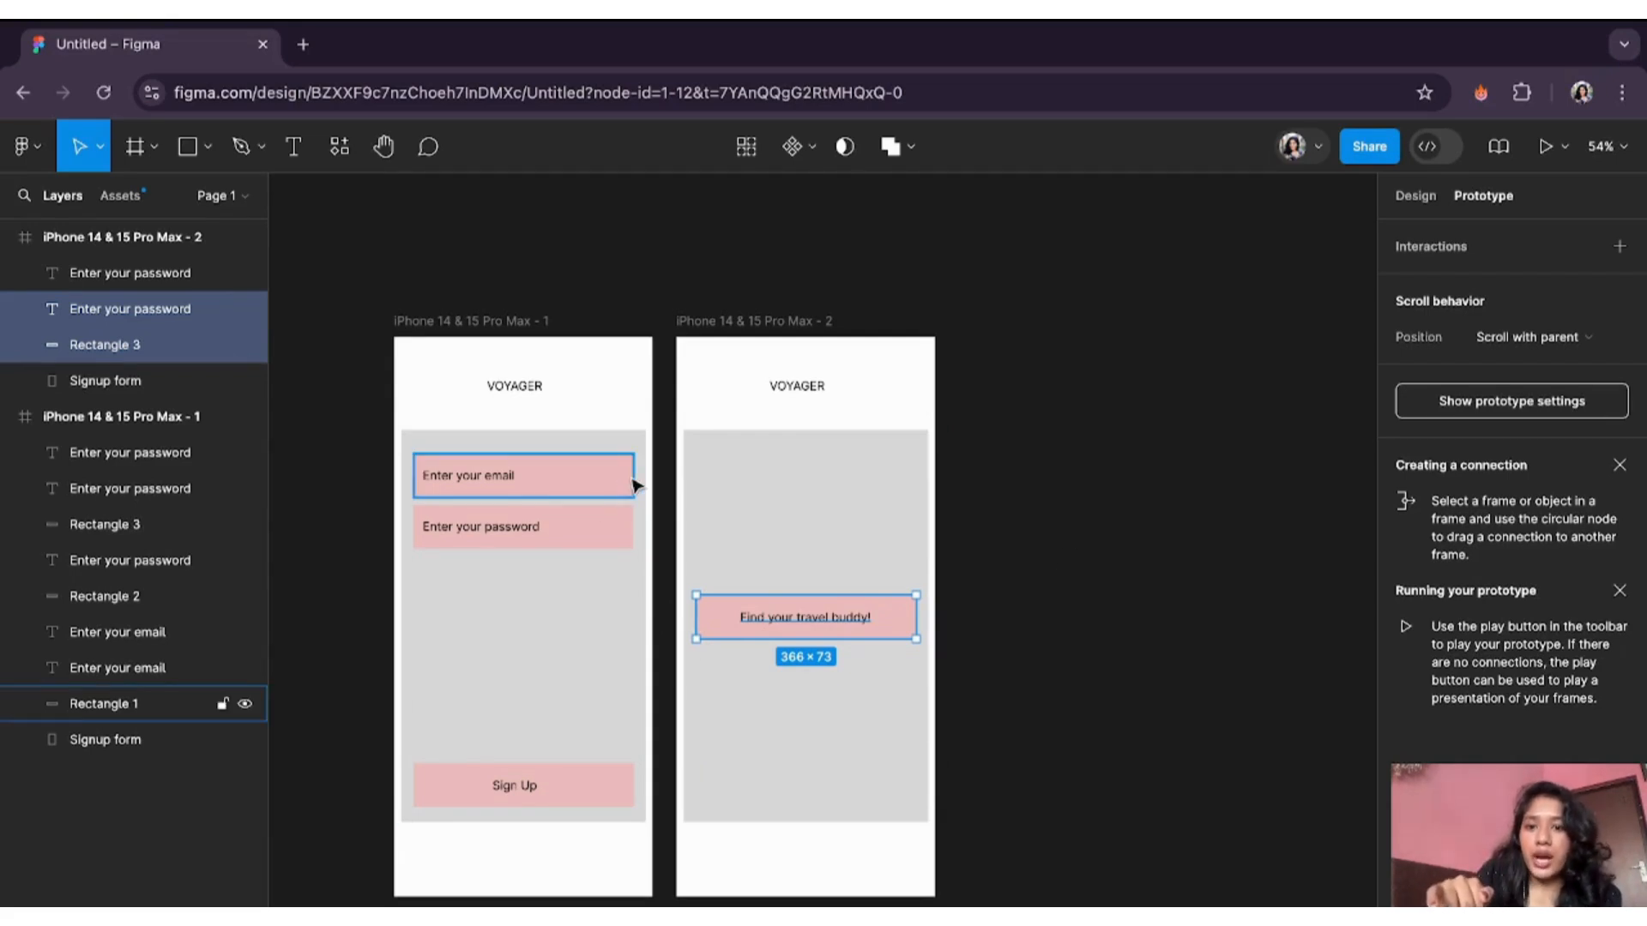
{"action": "left_click", "coordinate": [599, 526]}
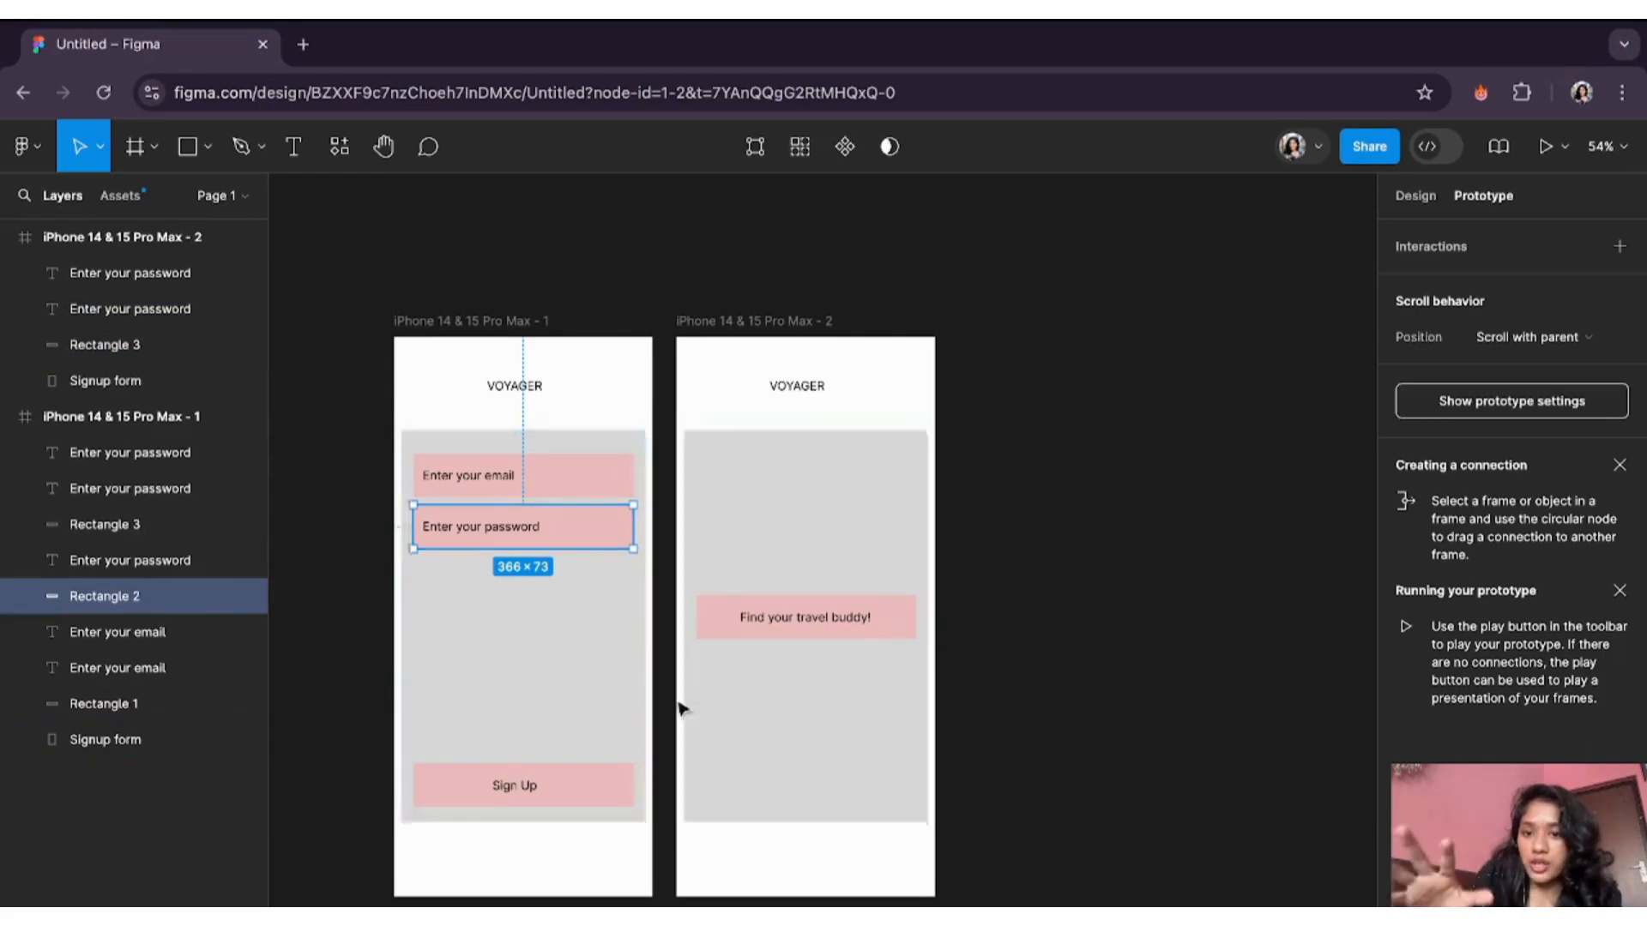
{"action": "left_click", "coordinate": [599, 786]}
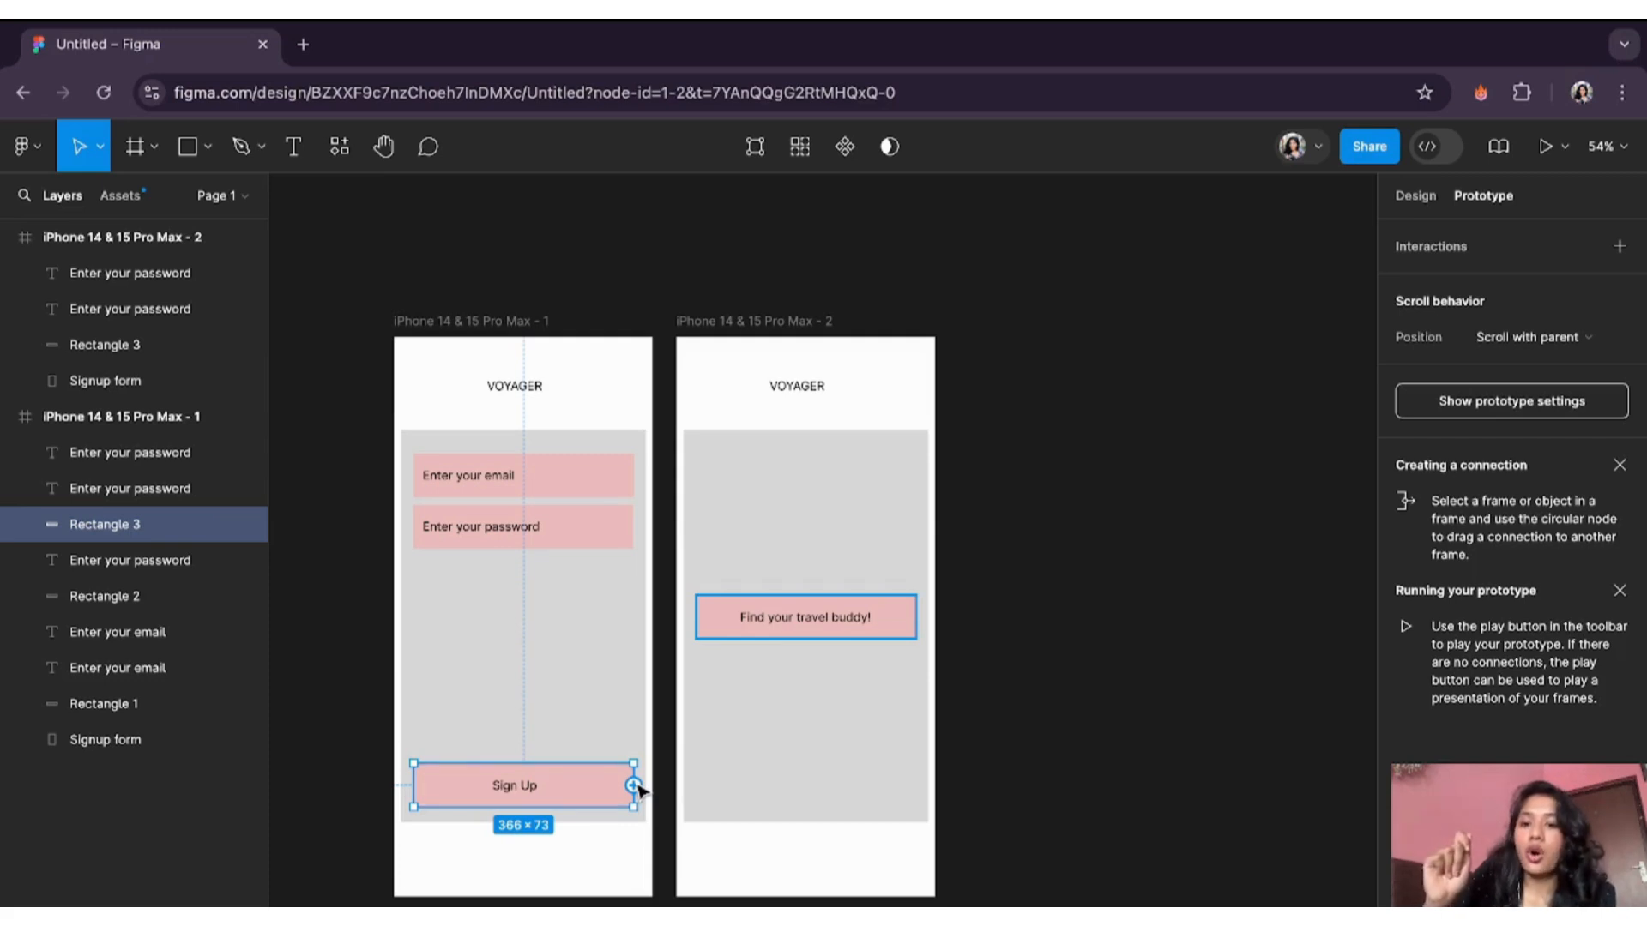
{"action": "left_click_drag", "start_coordinate": [642, 786], "coordinate": [683, 697]}
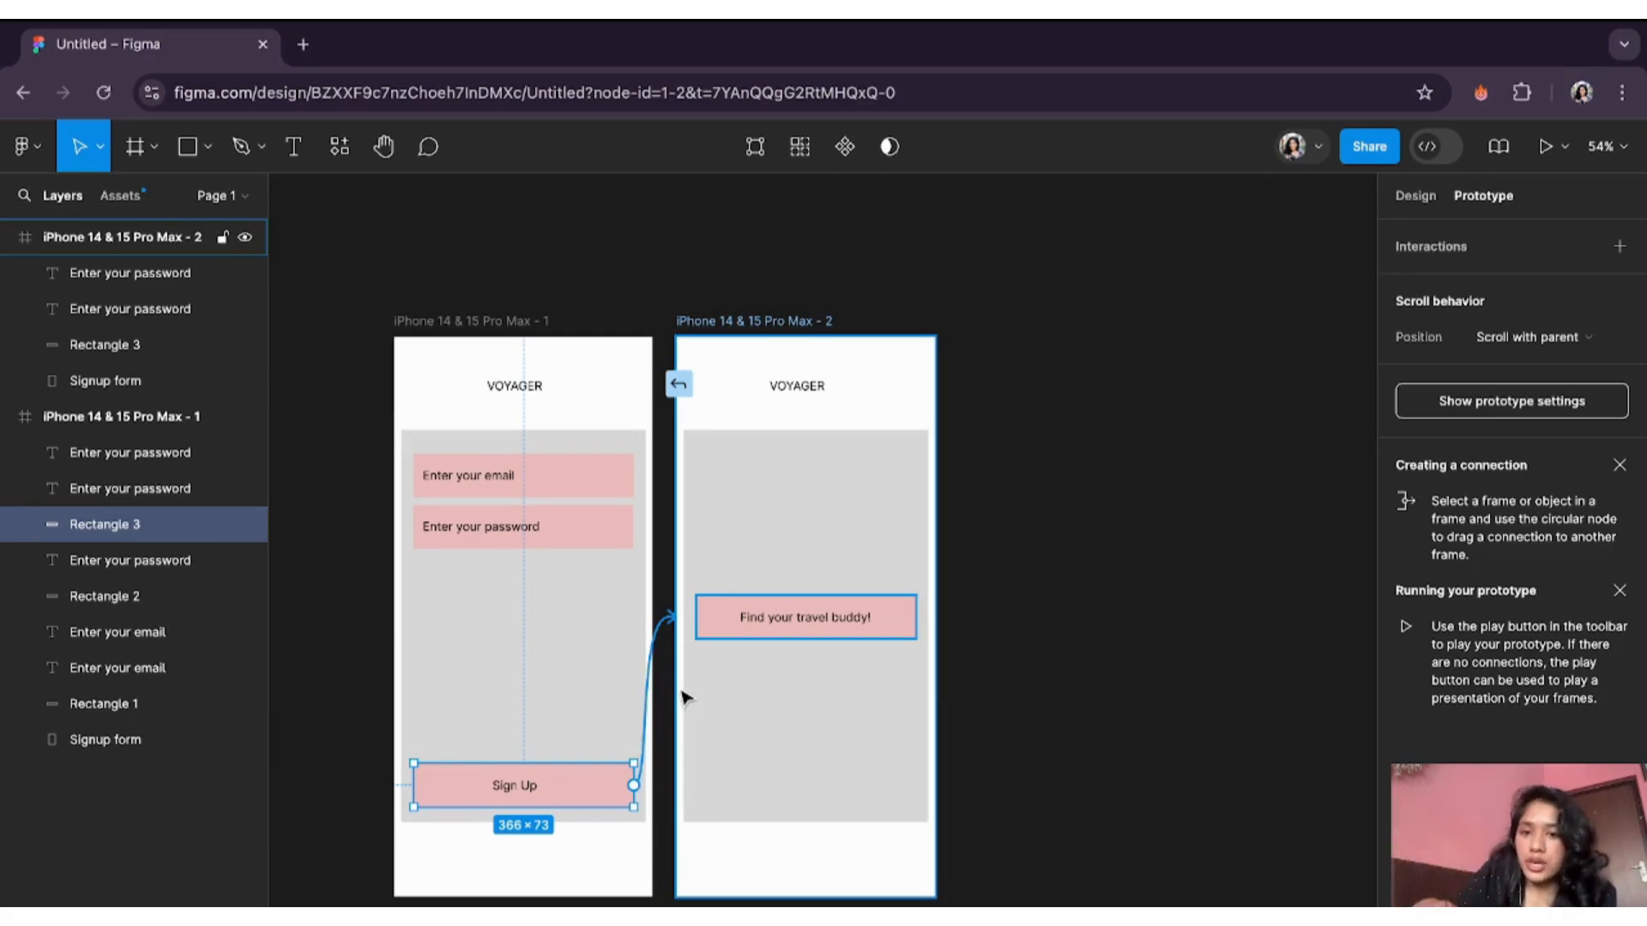
{"action": "left_click_drag", "start_coordinate": [683, 696], "coordinate": [687, 614]}
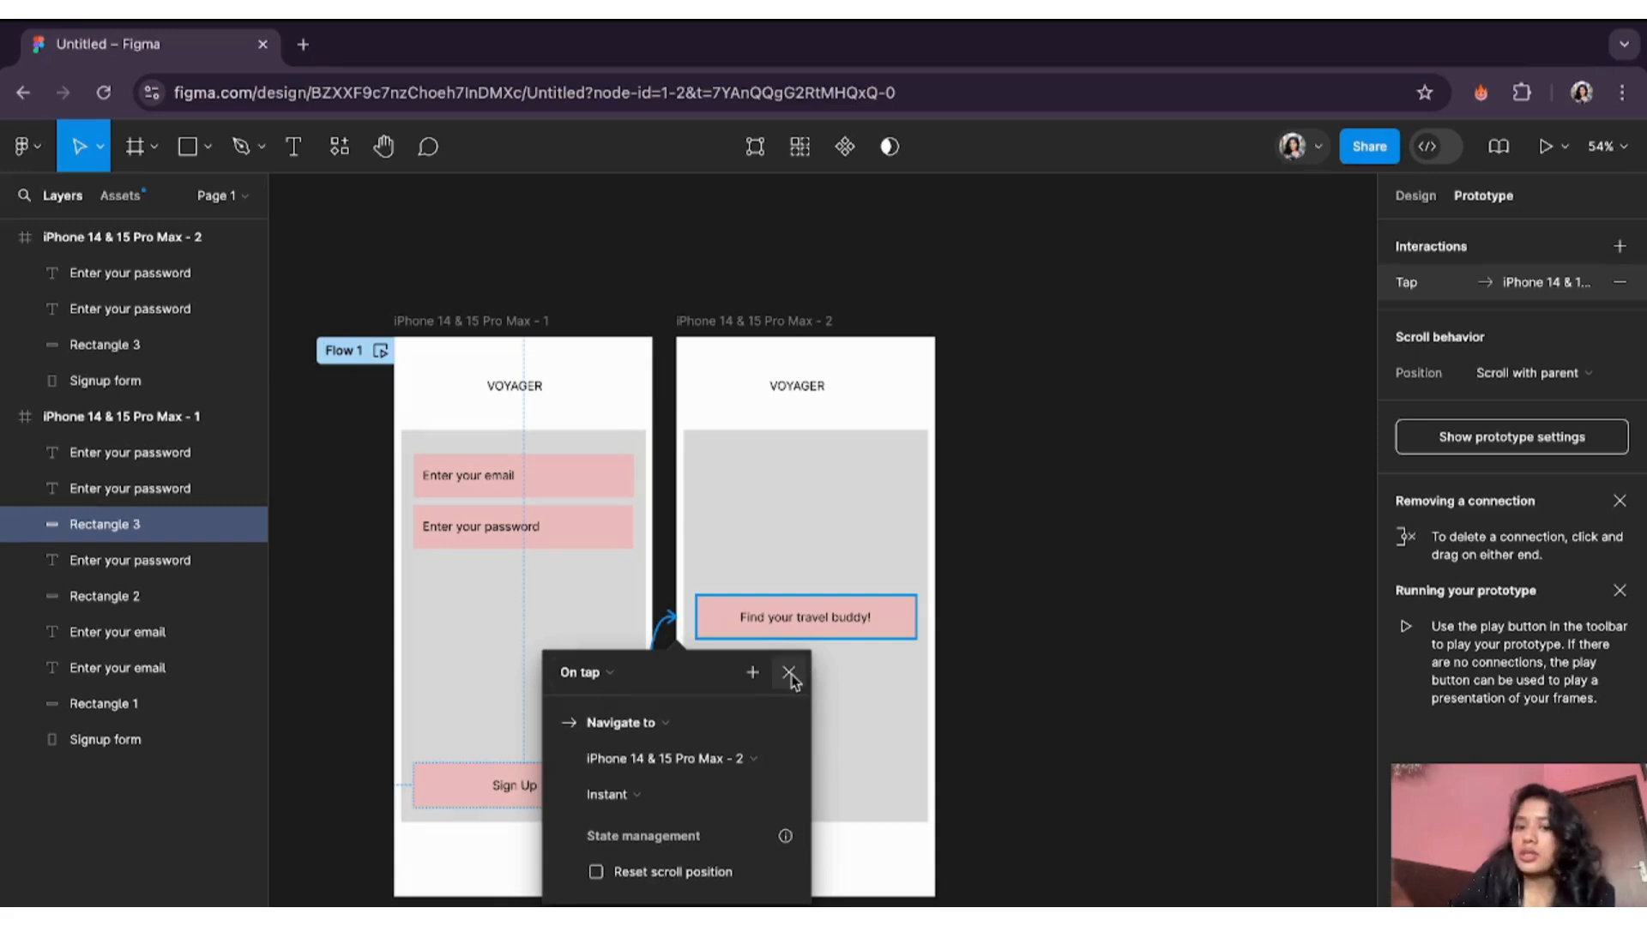
{"action": "left_click", "coordinate": [607, 674]}
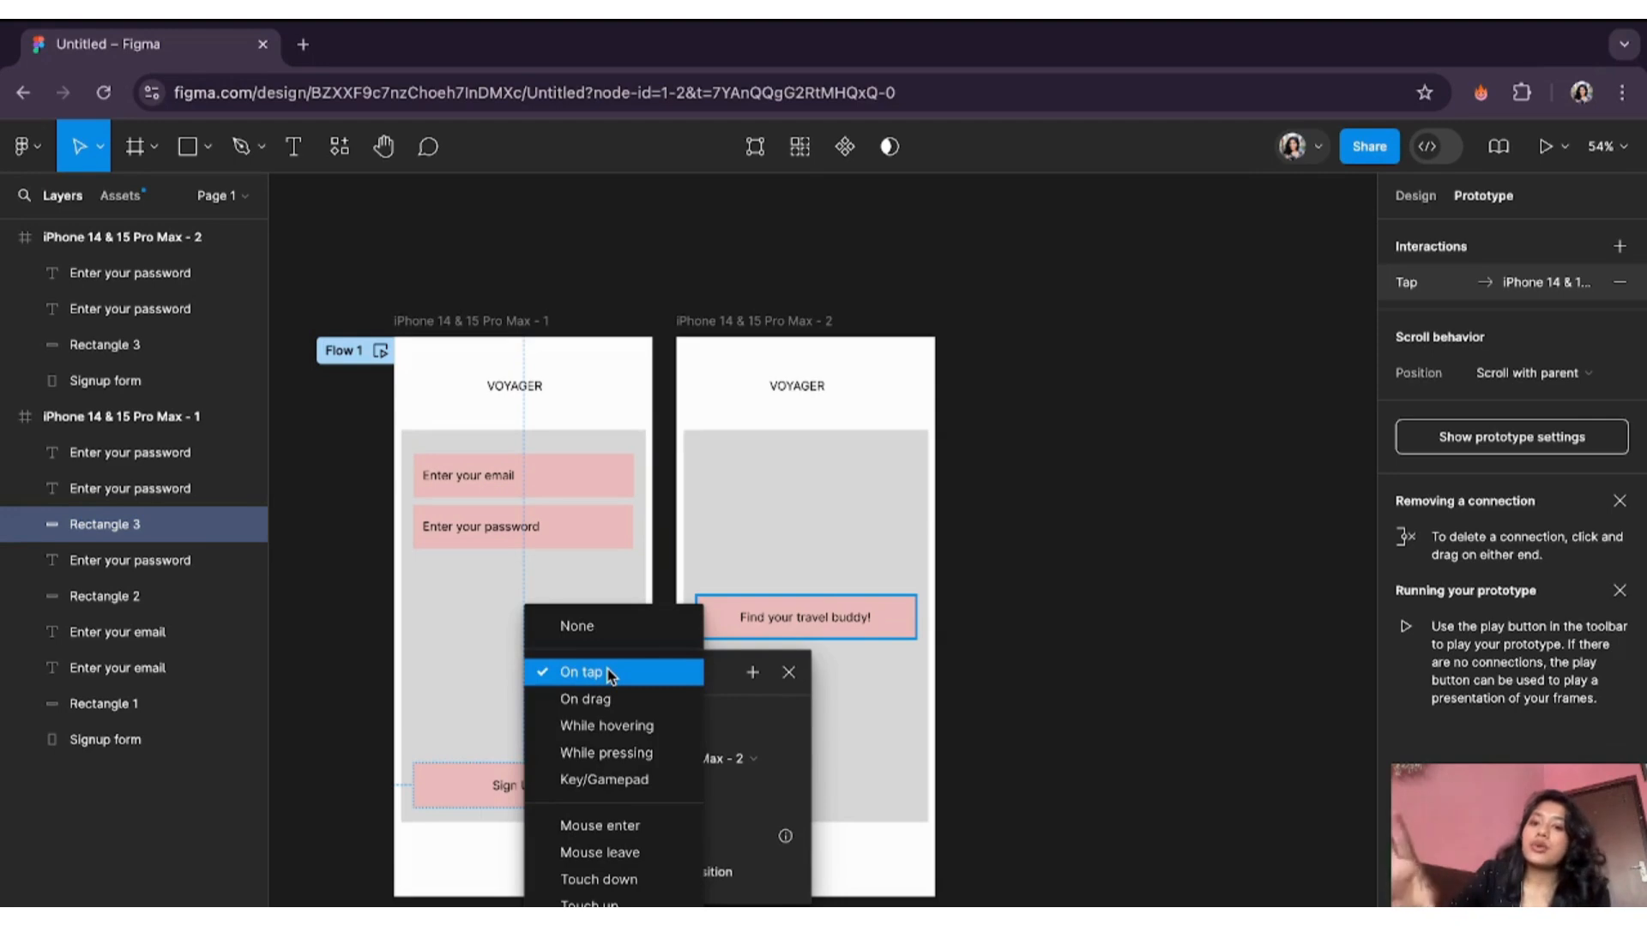
{"action": "left_click", "coordinate": [609, 675]}
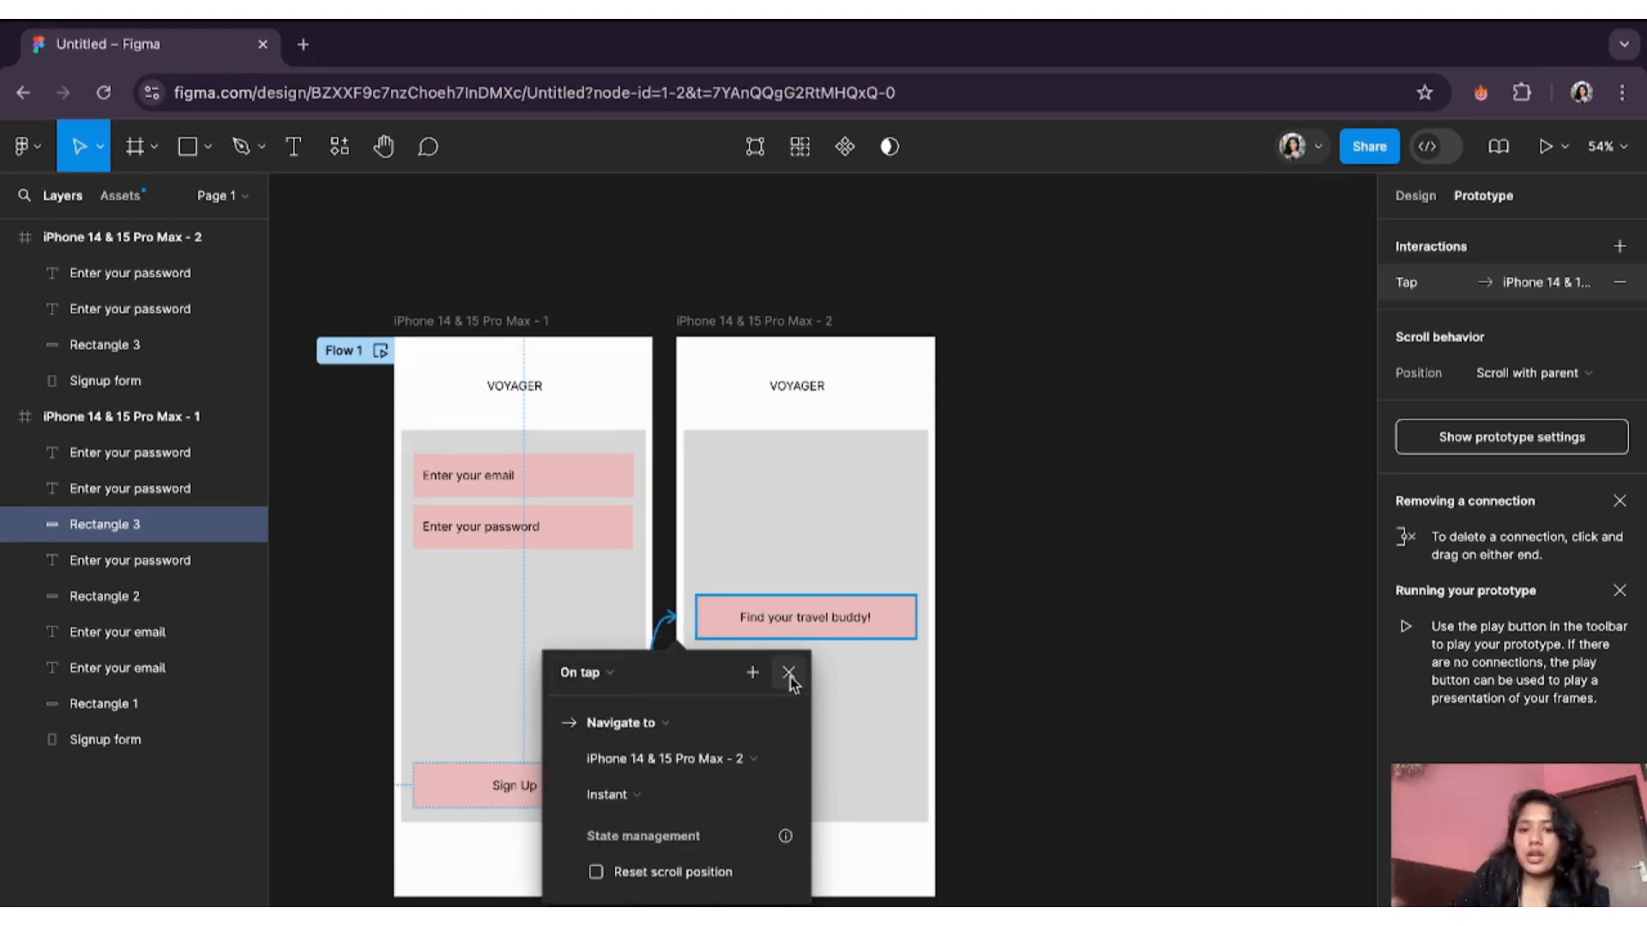
{"action": "left_click", "coordinate": [788, 674]}
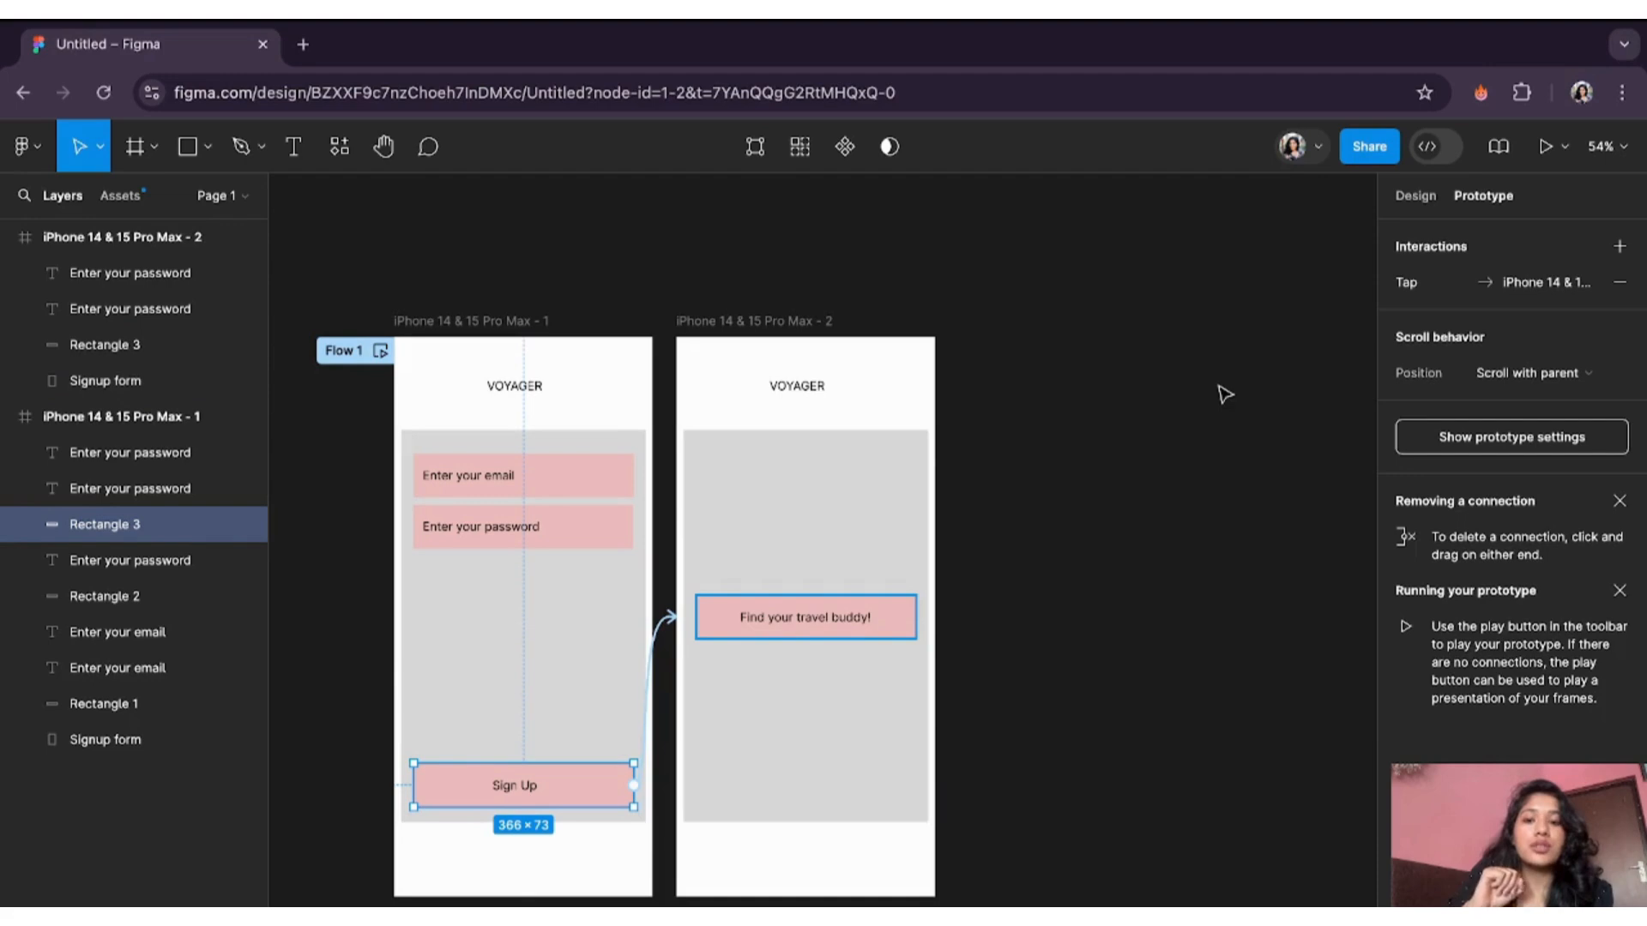
- Present the prototype and tap Sign Up to confirm it opens the travel buddy screen
{"action": "left_click", "coordinate": [1545, 154]}
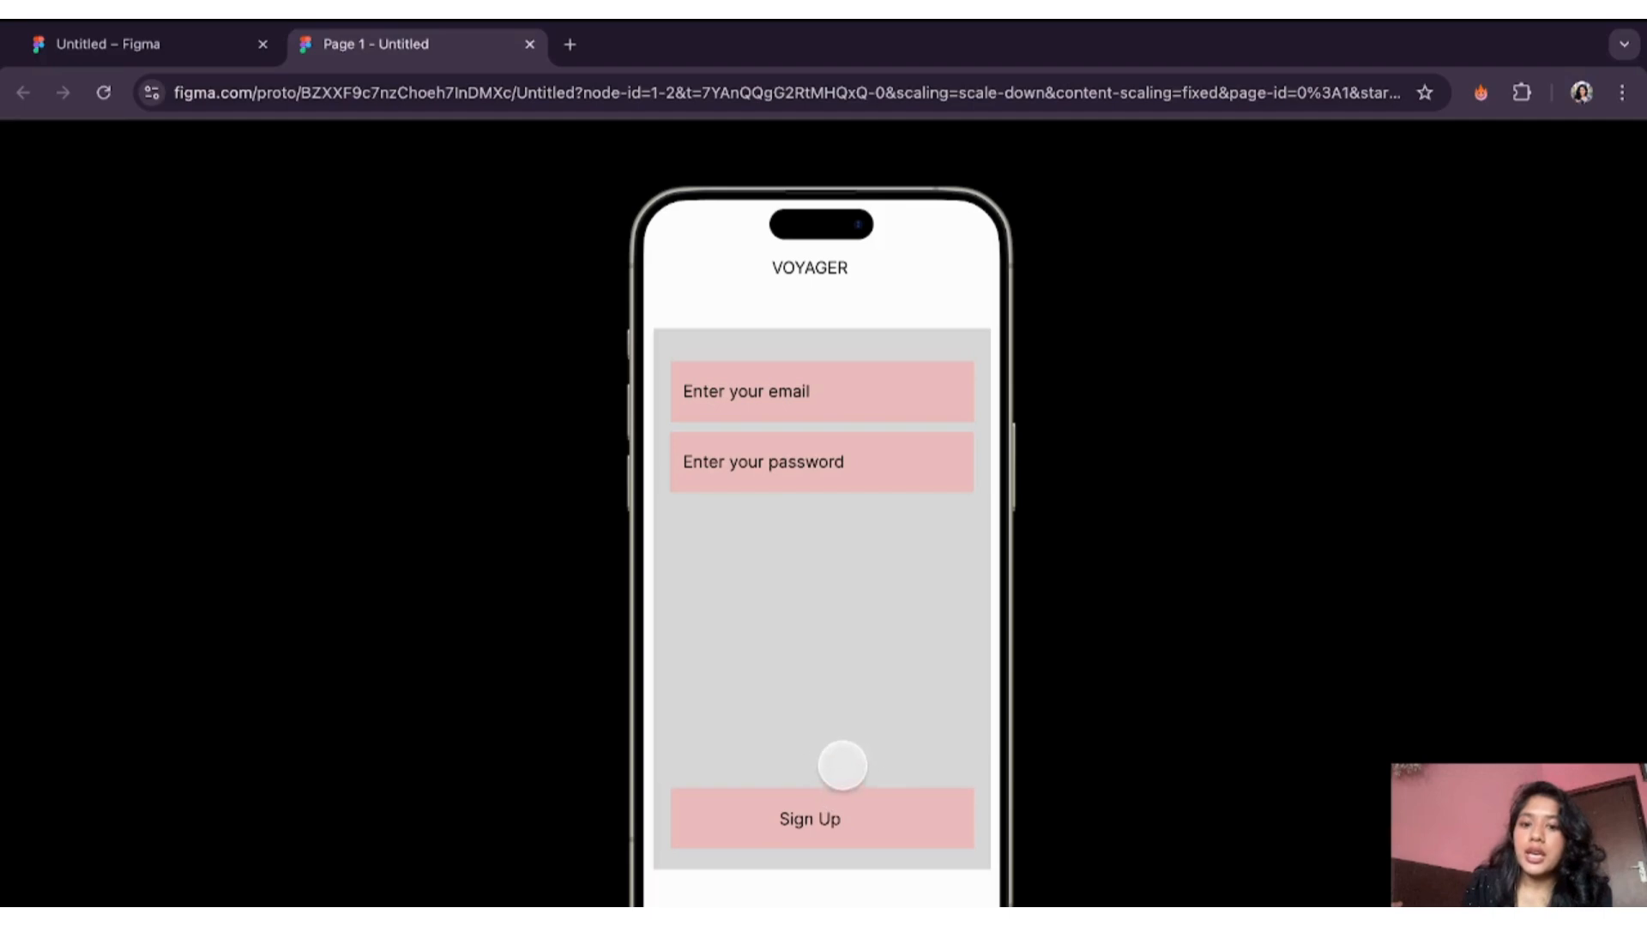
{"action": "left_click", "coordinate": [912, 815]}
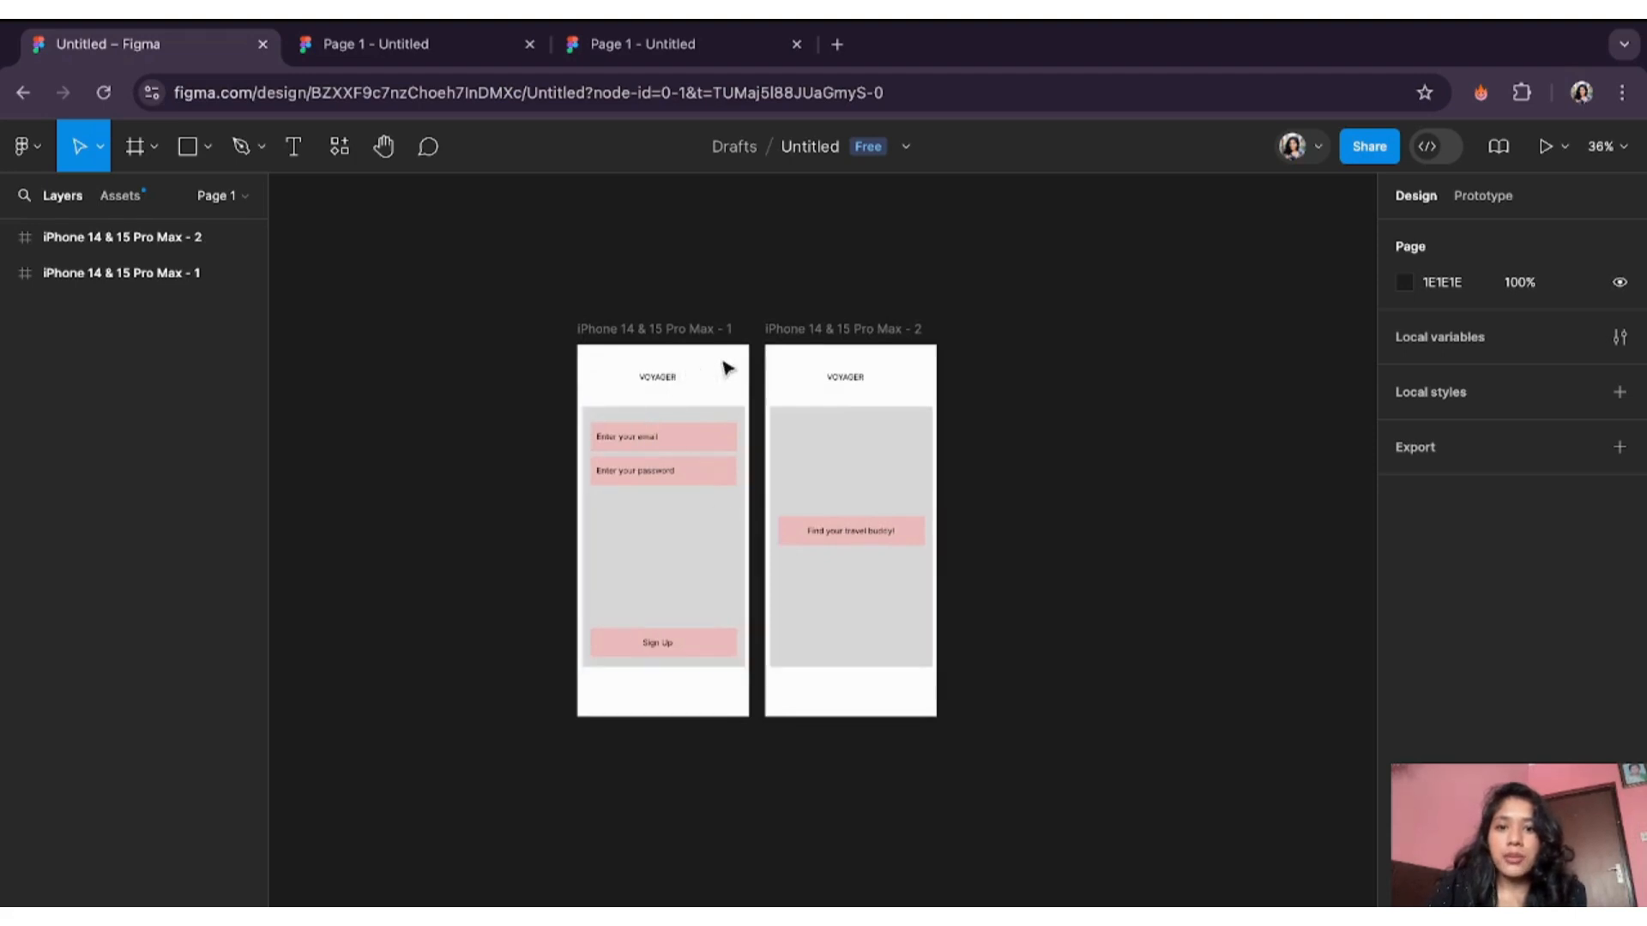
- Duplicate the second iPhone frame containing the buddy screen
{"action": "left_click", "coordinate": [810, 332]}
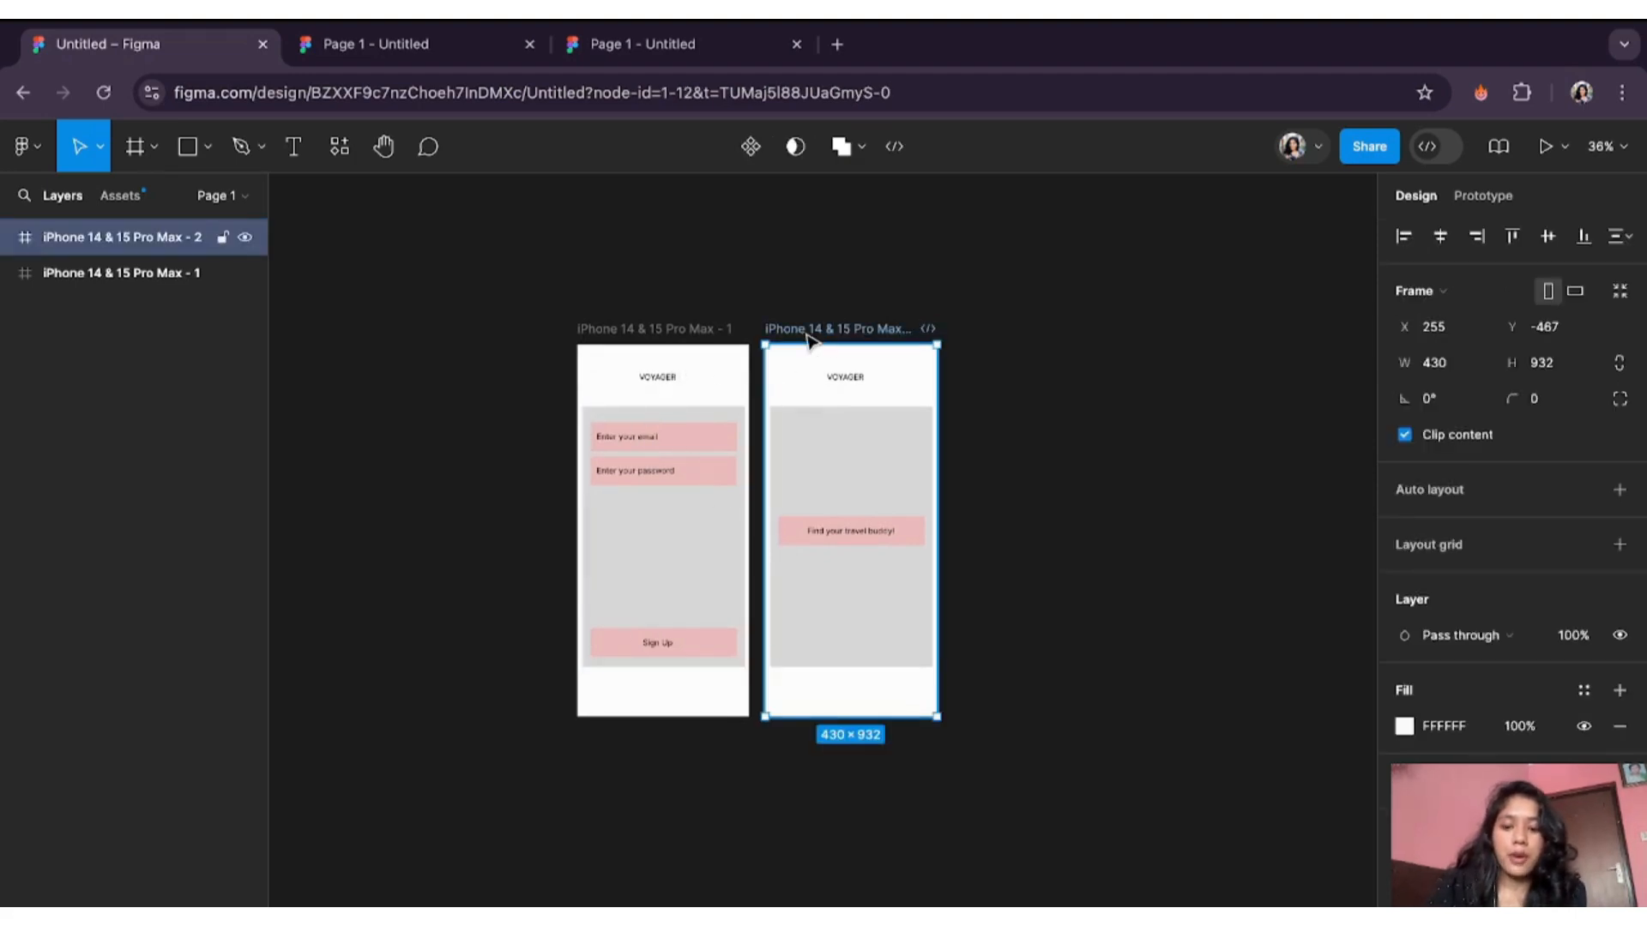
{"action": "key", "text": "ctrl+d"}
{"action": "key", "text": "ctrl+d"}
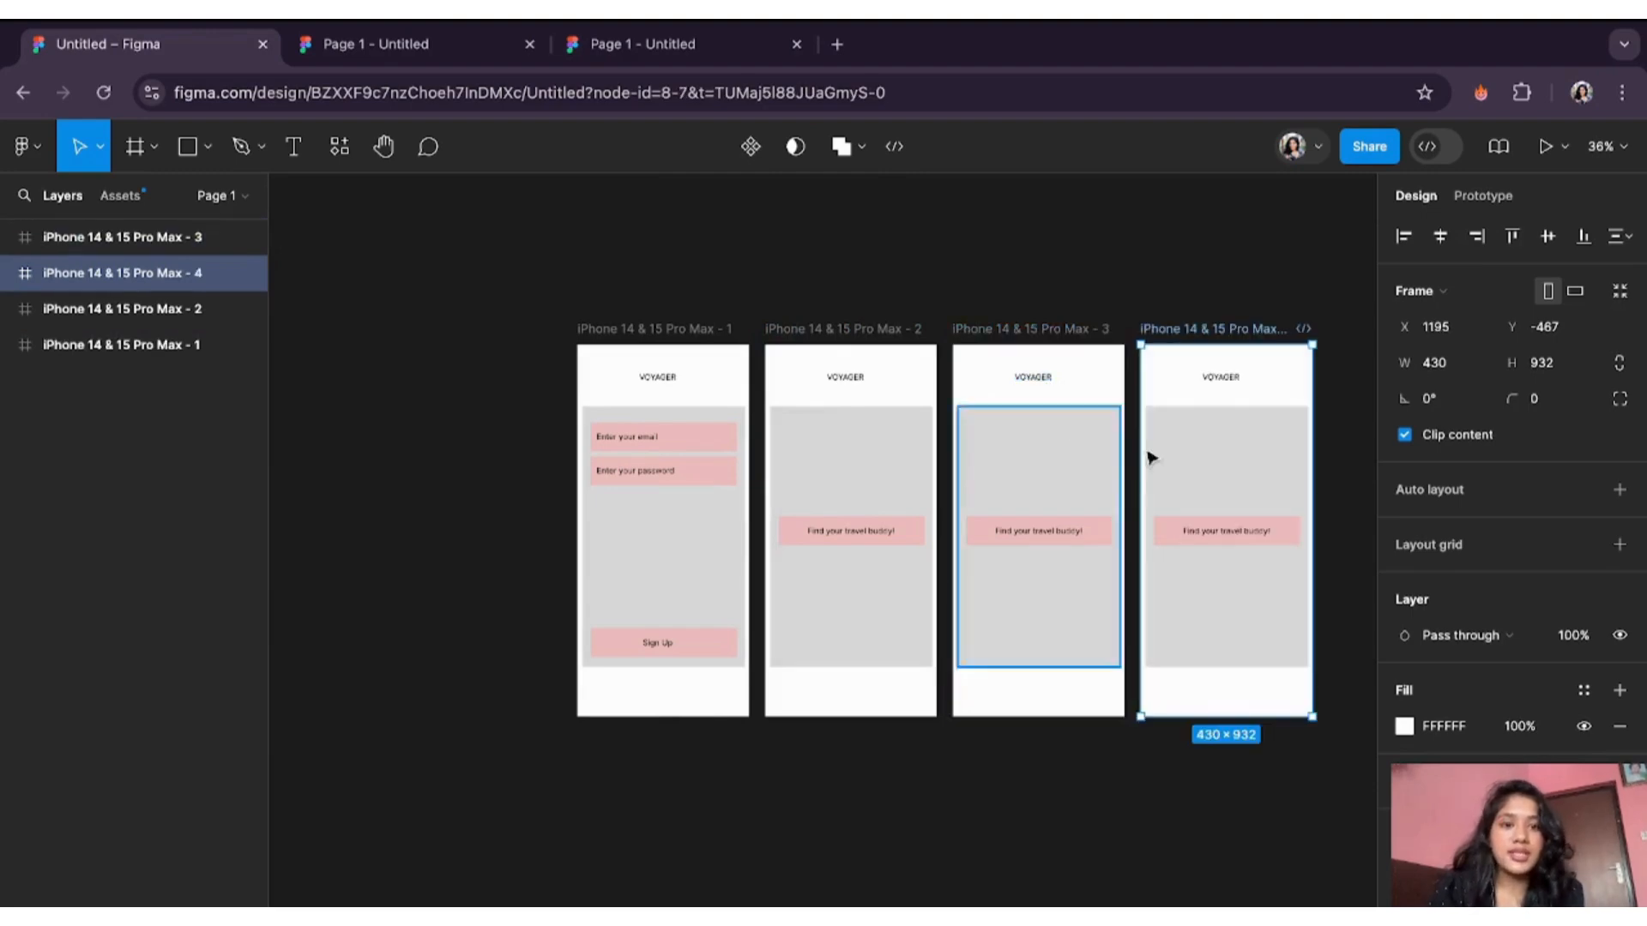
{"action": "scroll", "coordinate": [1063, 717], "scroll_direction": "right", "scroll_amount": 3}
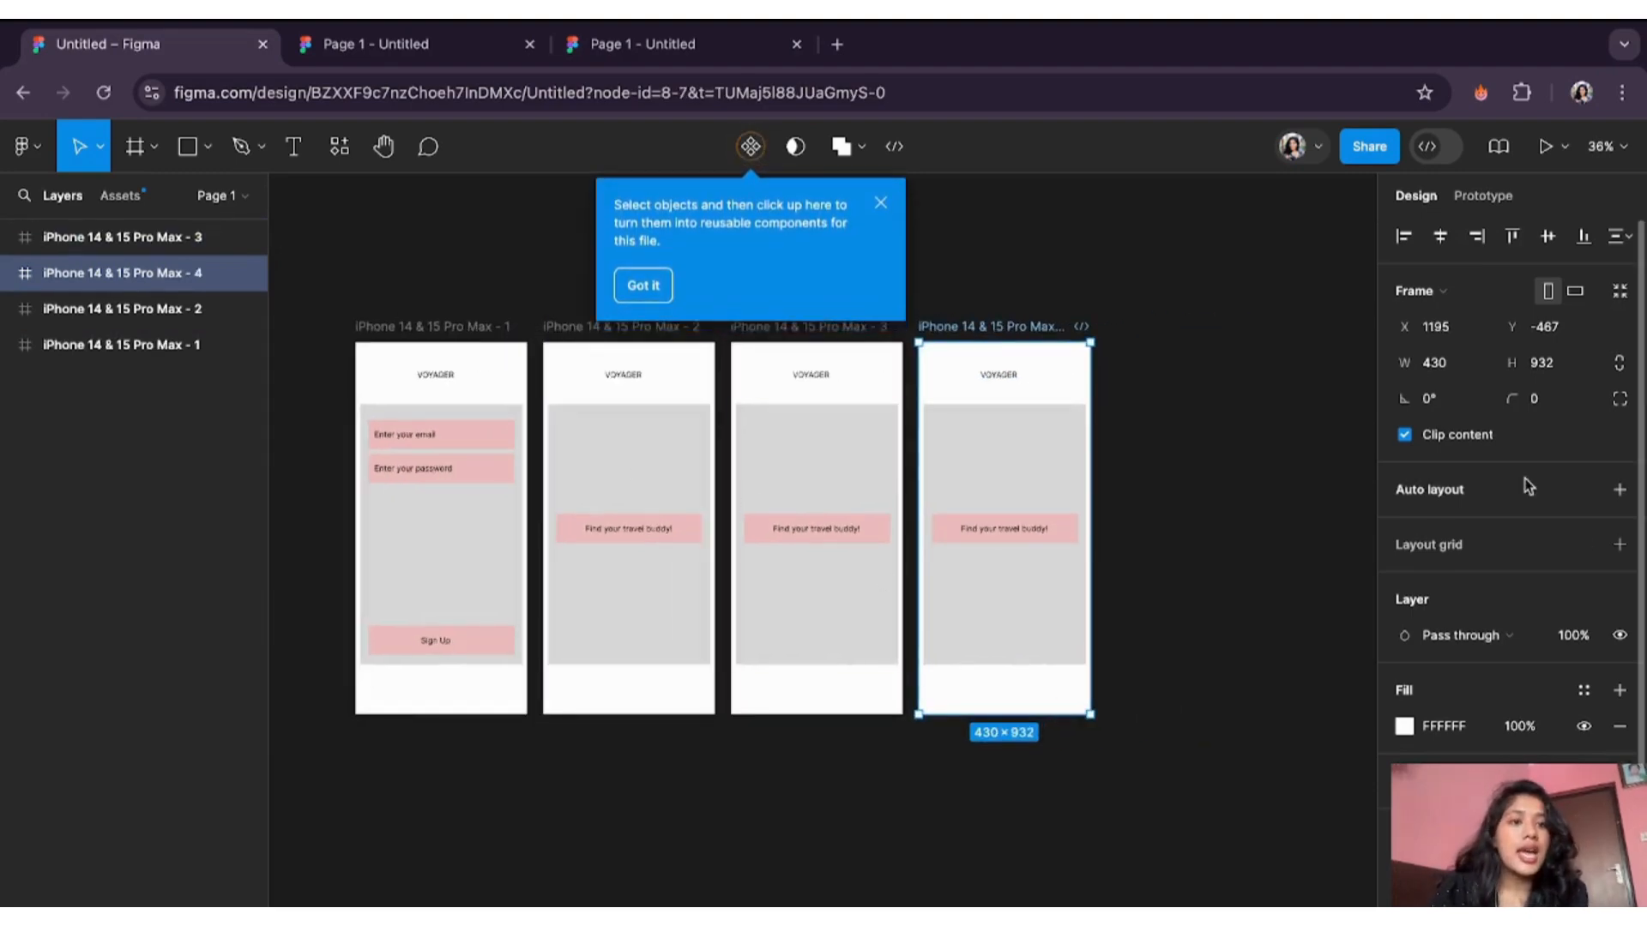
- Link 'Find your travel buddy!' to frame 3 and VOYAGER back to frame 1, then check Share
{"action": "left_click", "coordinate": [1482, 197]}
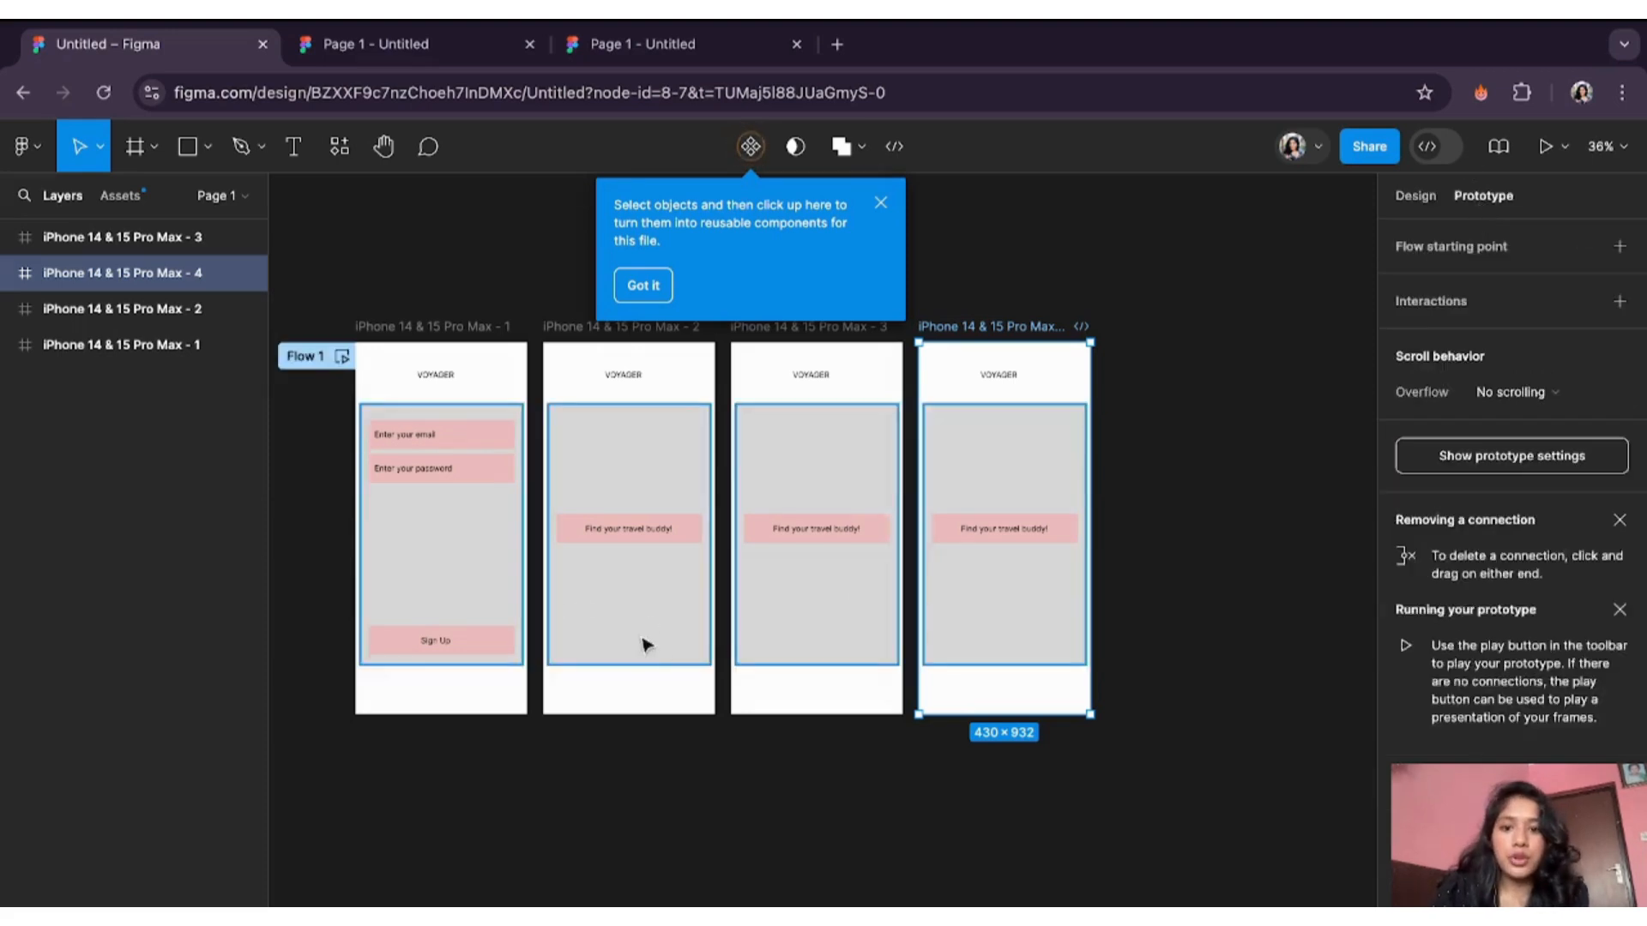
{"action": "left_click", "coordinate": [665, 539]}
{"action": "left_click_drag", "start_coordinate": [673, 529], "coordinate": [735, 507]}
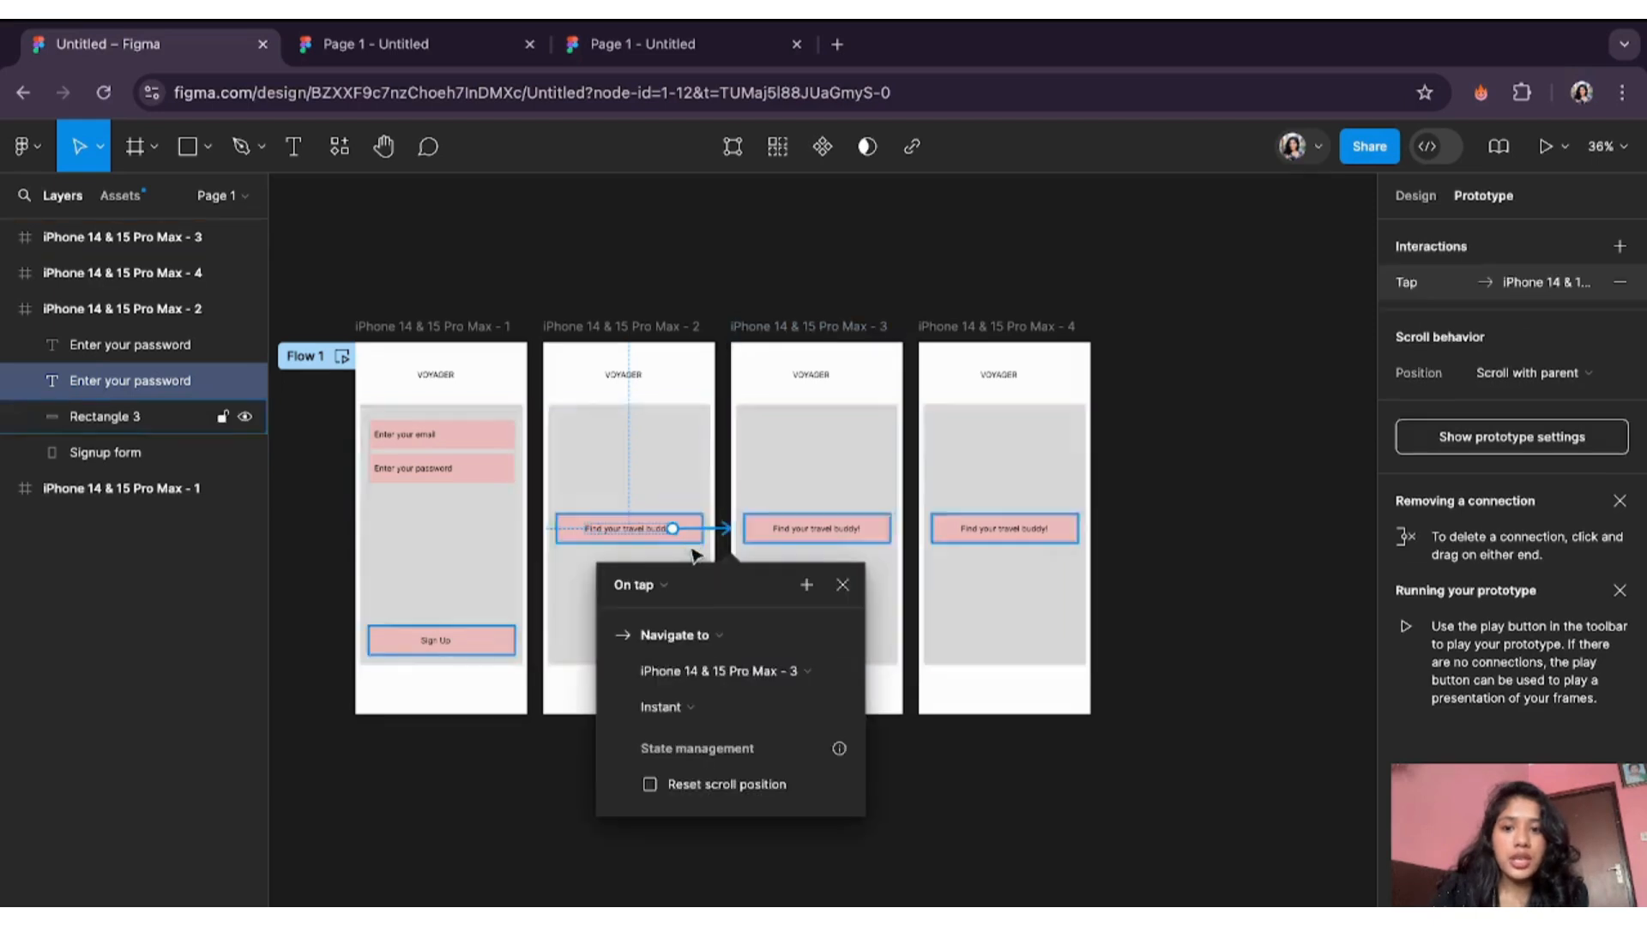
{"action": "left_click", "coordinate": [677, 536]}
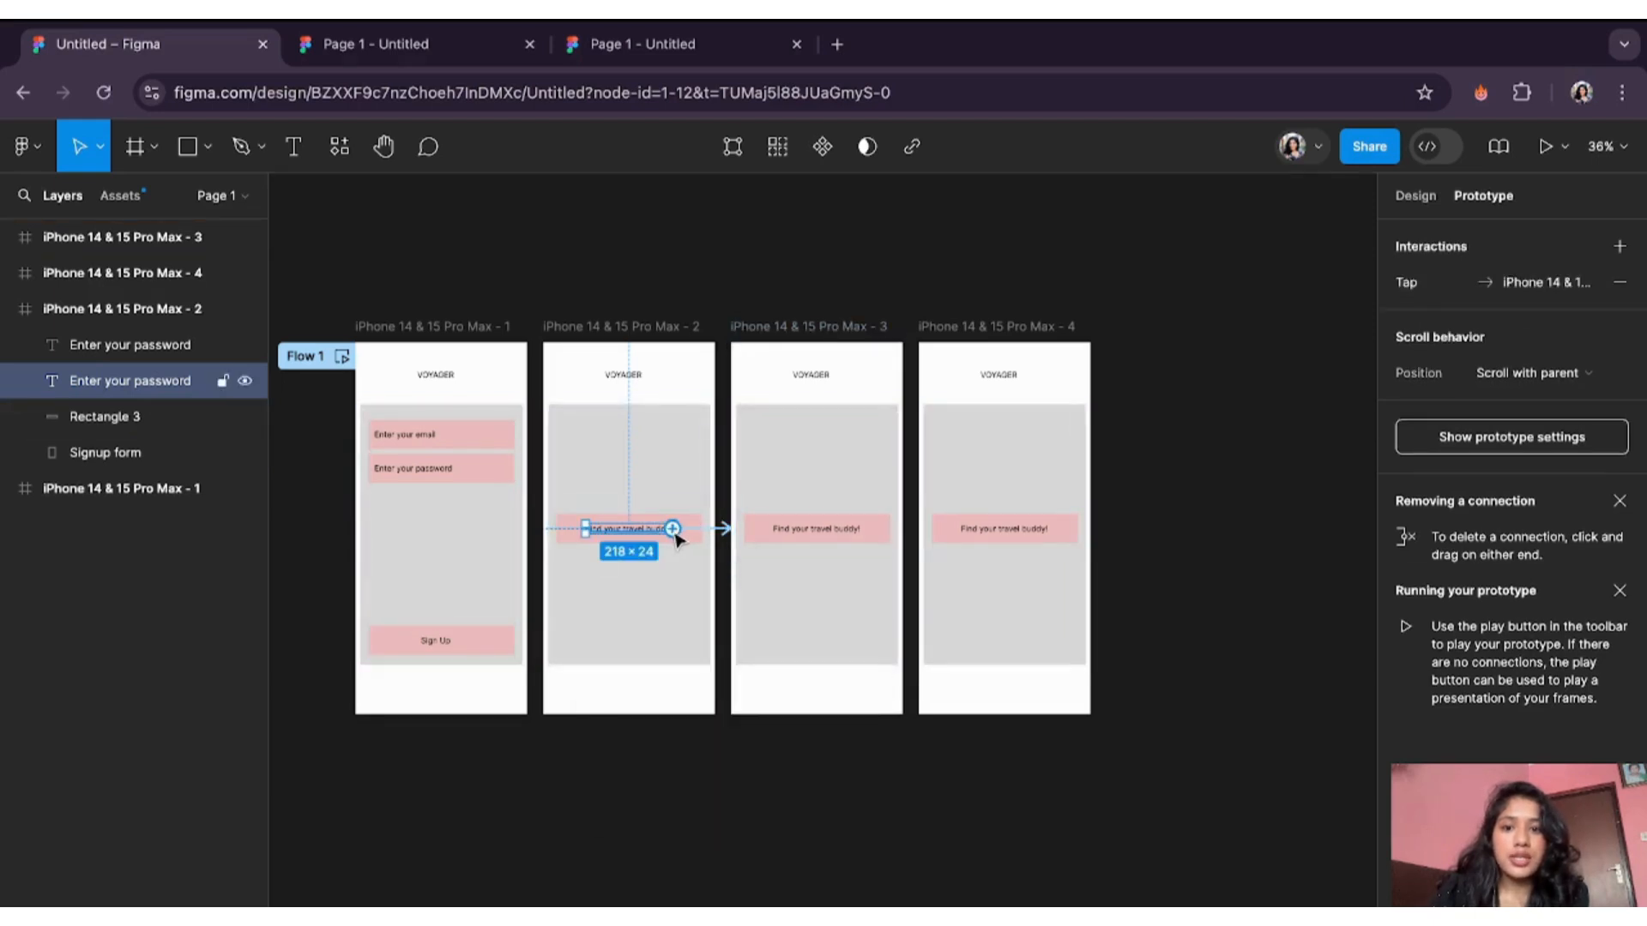
{"action": "left_click", "coordinate": [630, 375]}
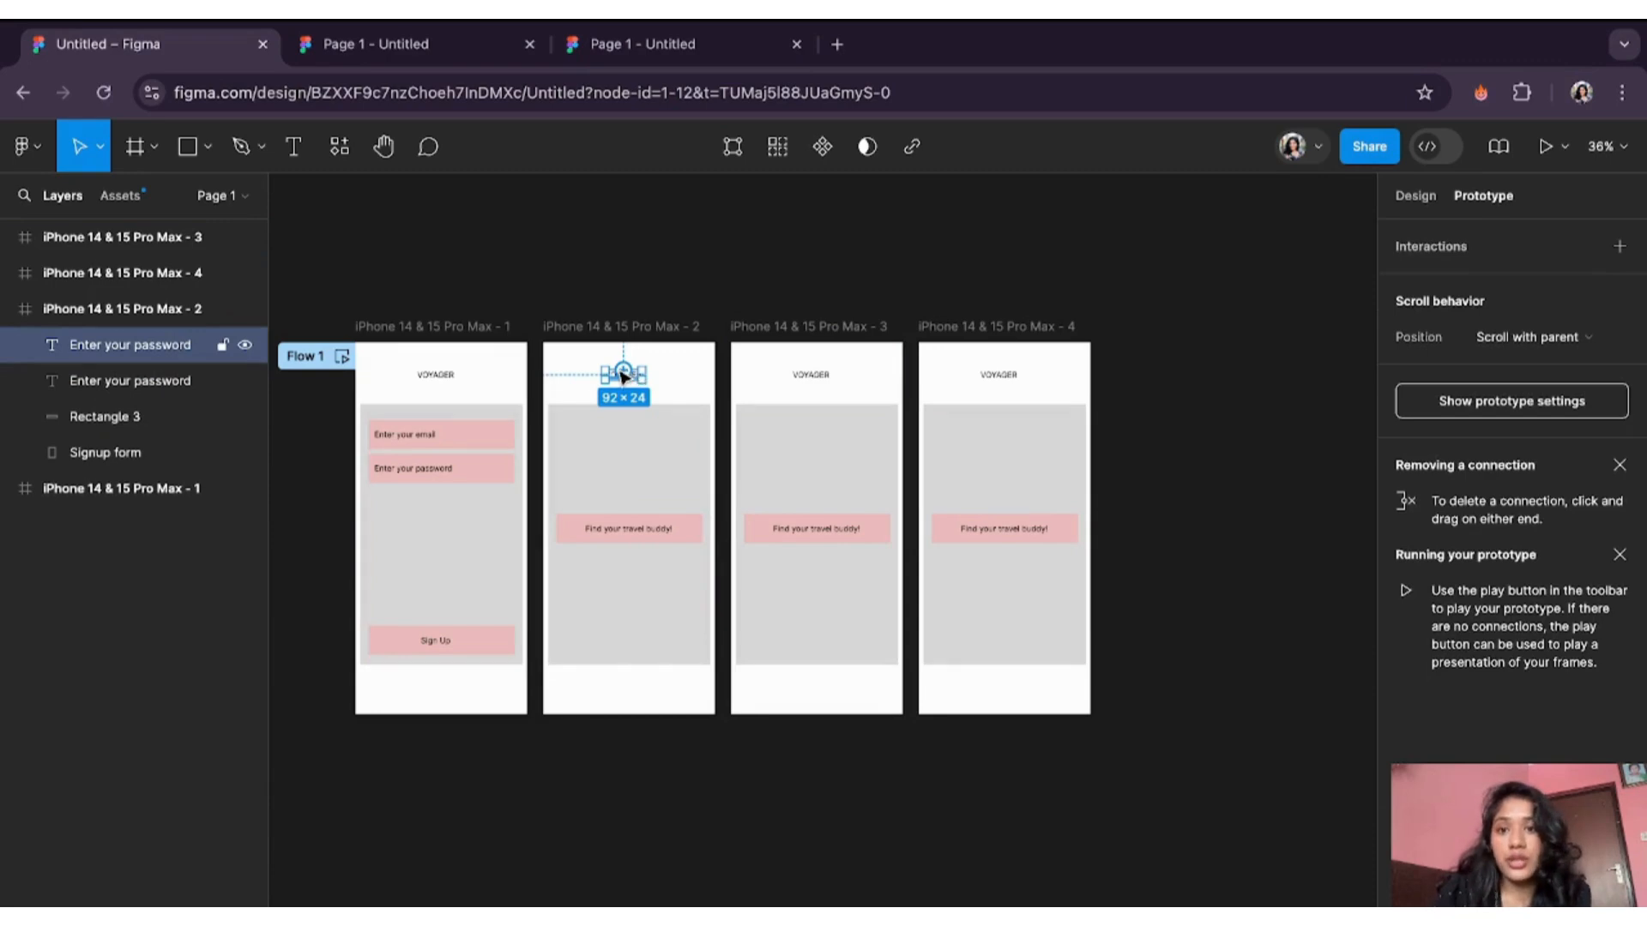
{"action": "left_click_drag", "start_coordinate": [624, 375], "coordinate": [530, 366]}
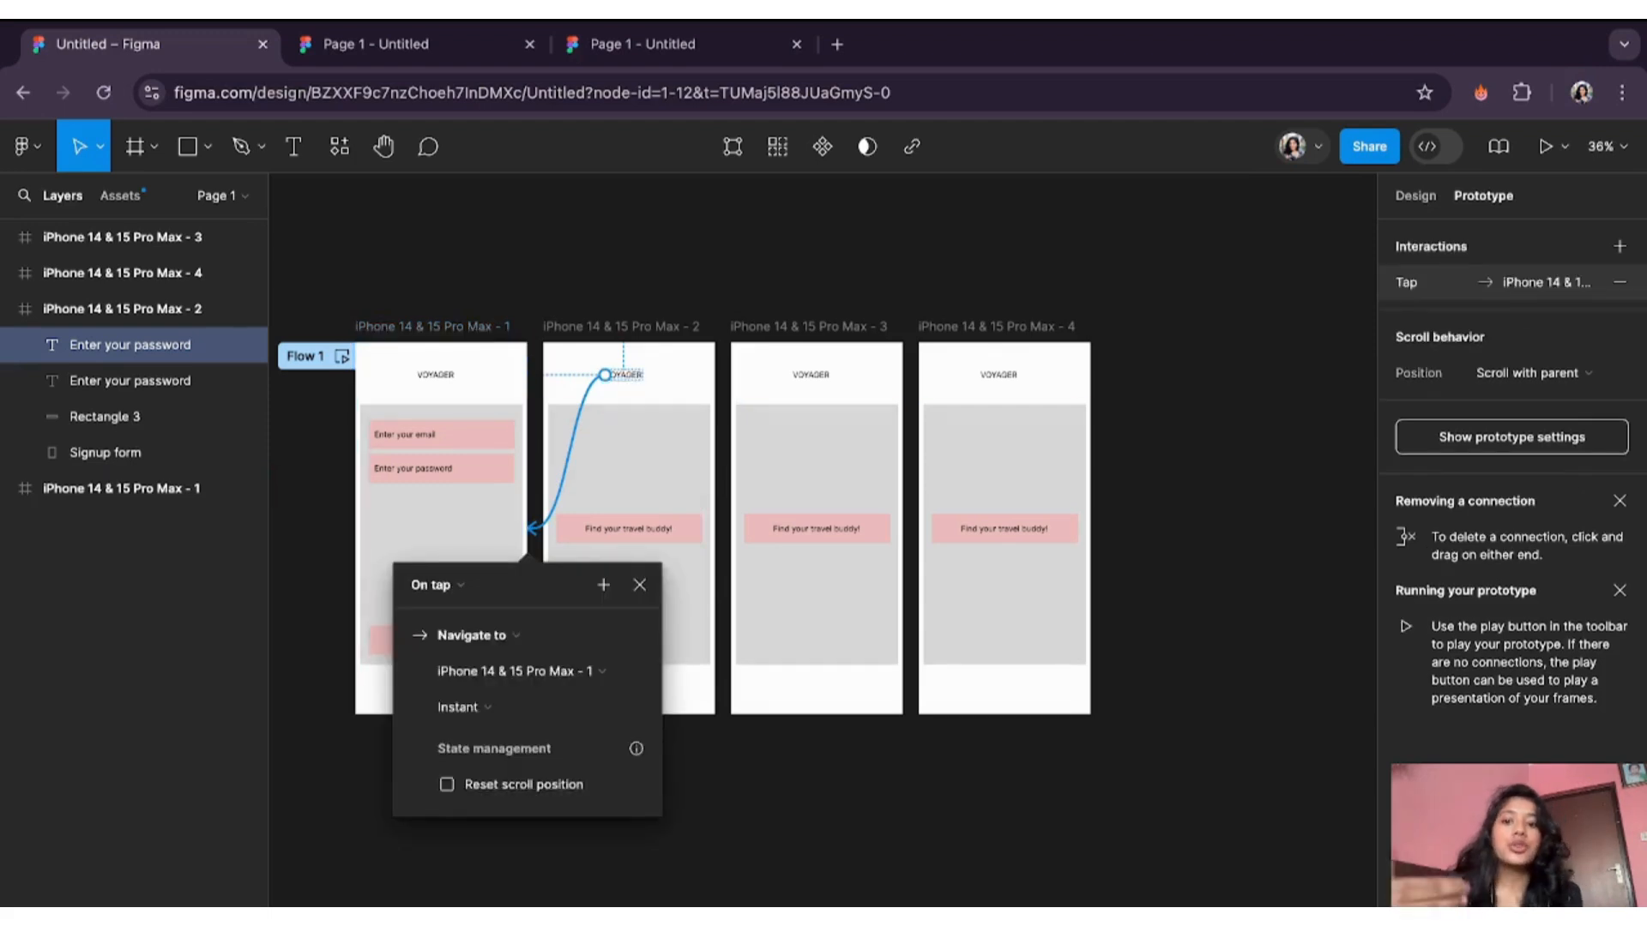
{"action": "left_click", "coordinate": [639, 583]}
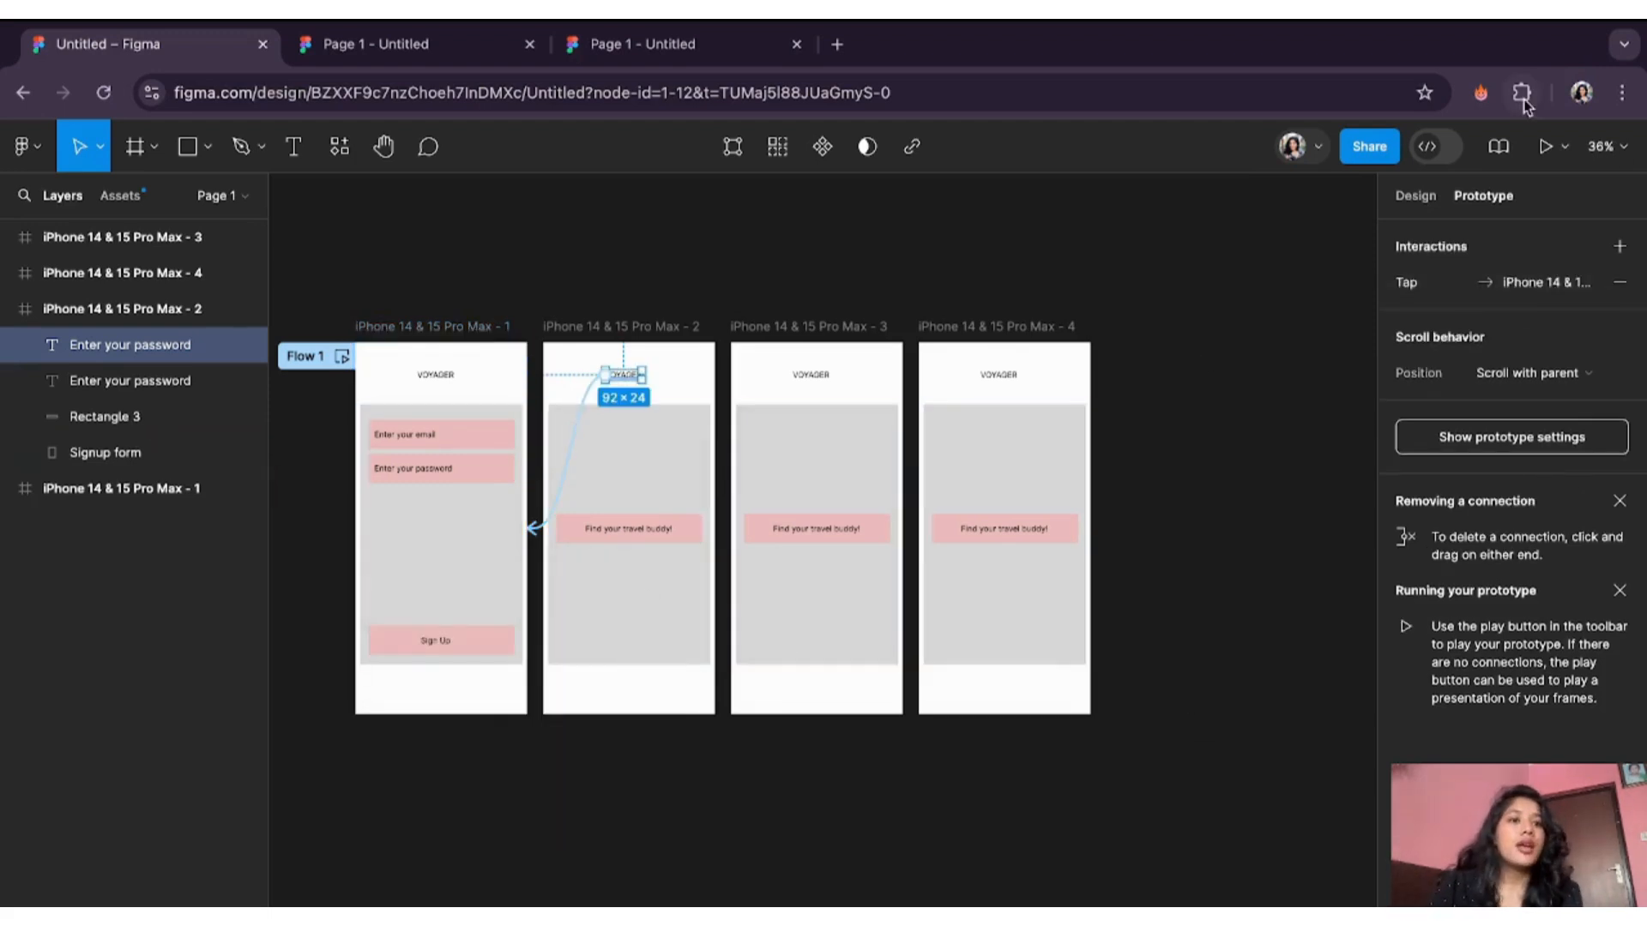
{"action": "left_click", "coordinate": [1359, 156]}
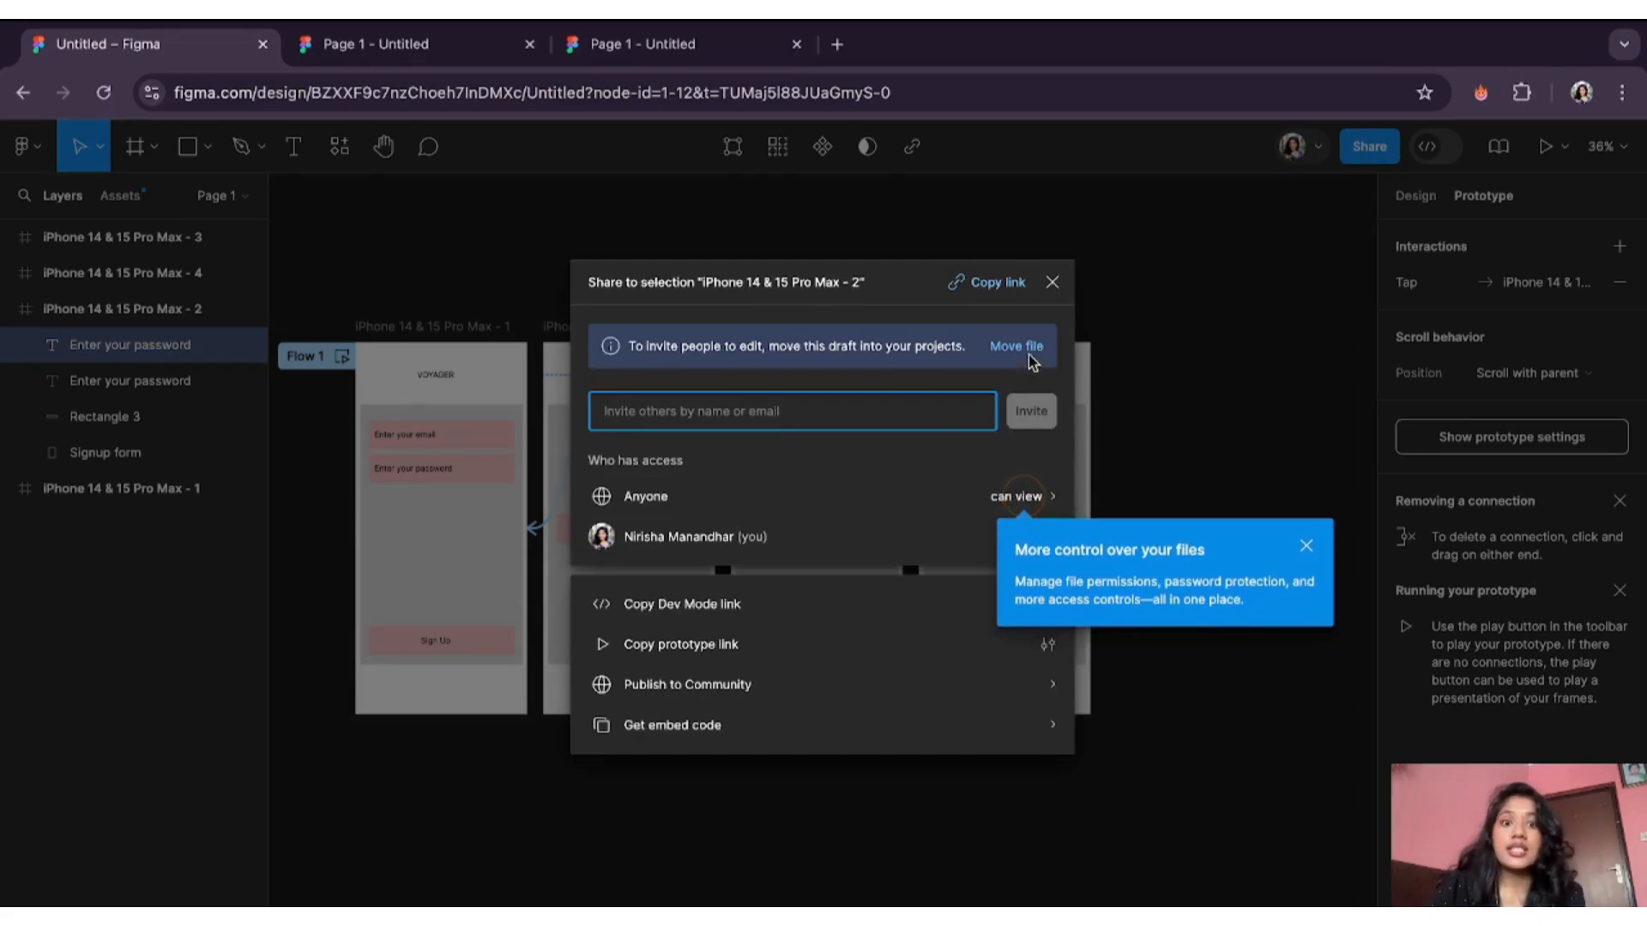
{"action": "left_click", "coordinate": [1051, 284]}
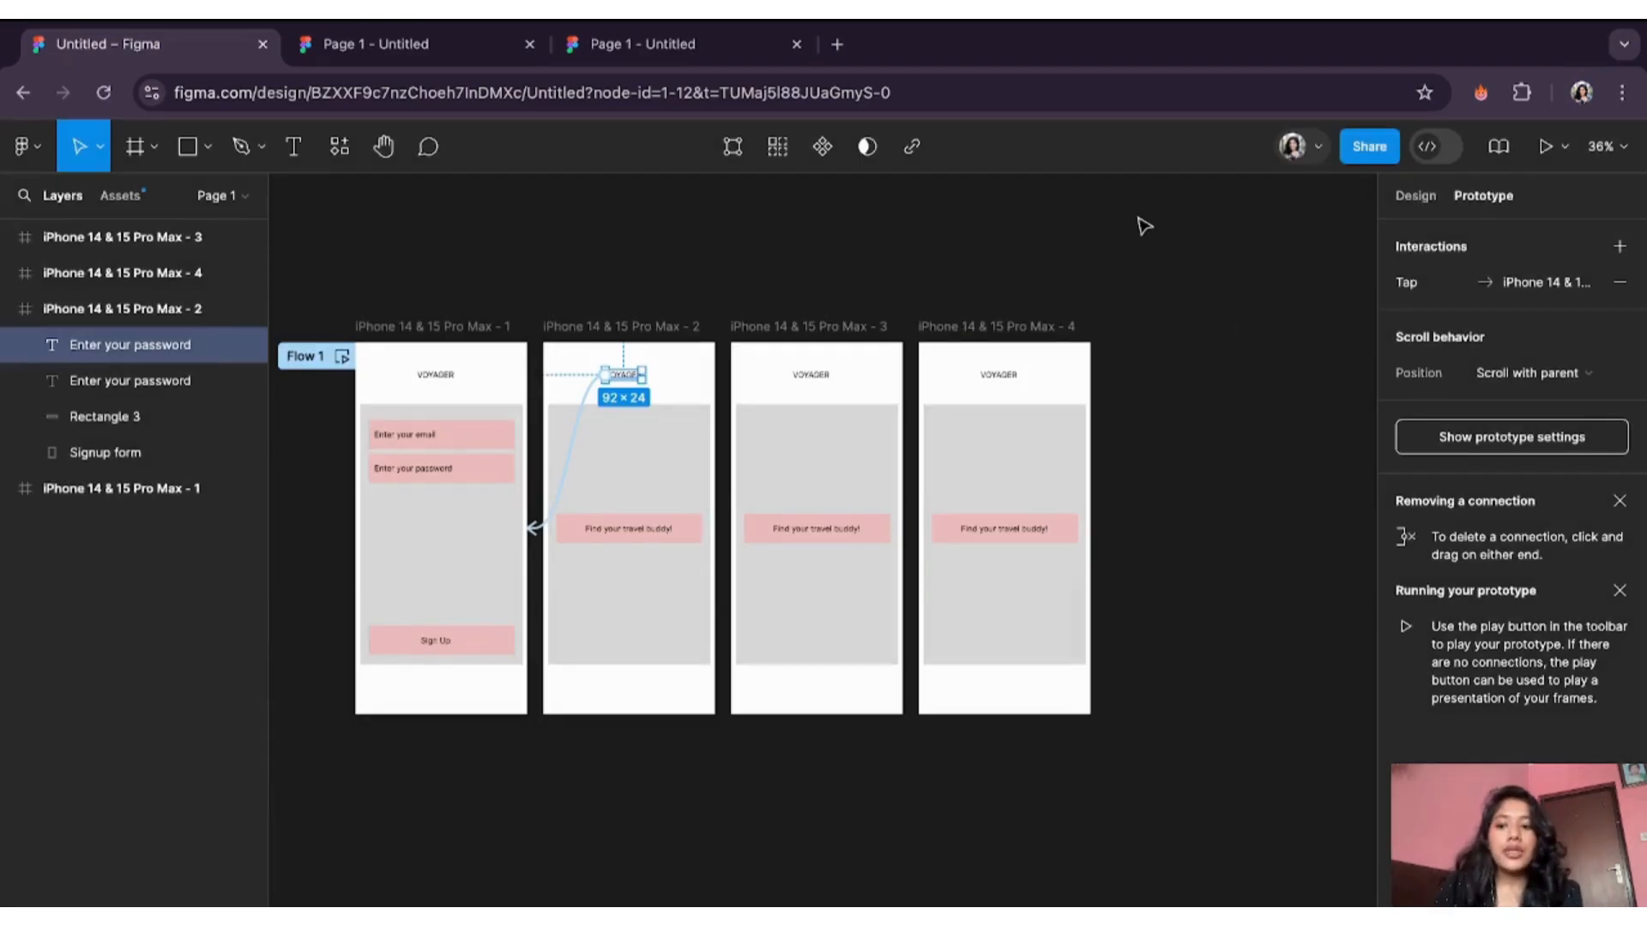
- Return to the file browser and browse Community Design resources for Mobile apps templates
{"action": "left_click", "coordinate": [29, 148]}
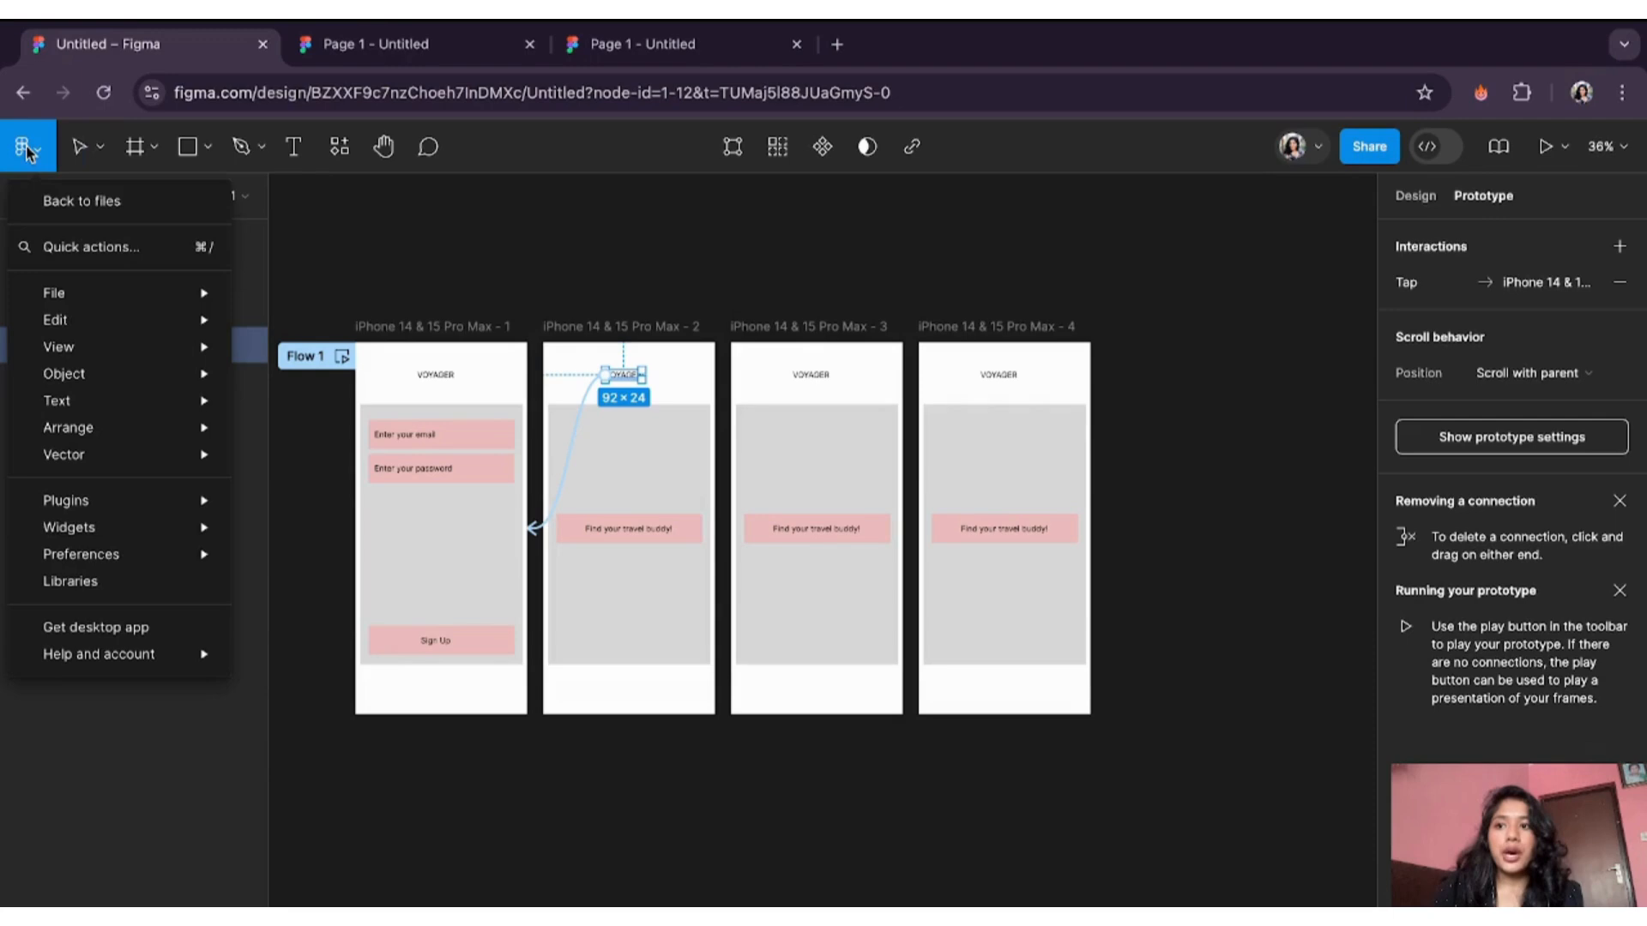
{"action": "left_click", "coordinate": [74, 203]}
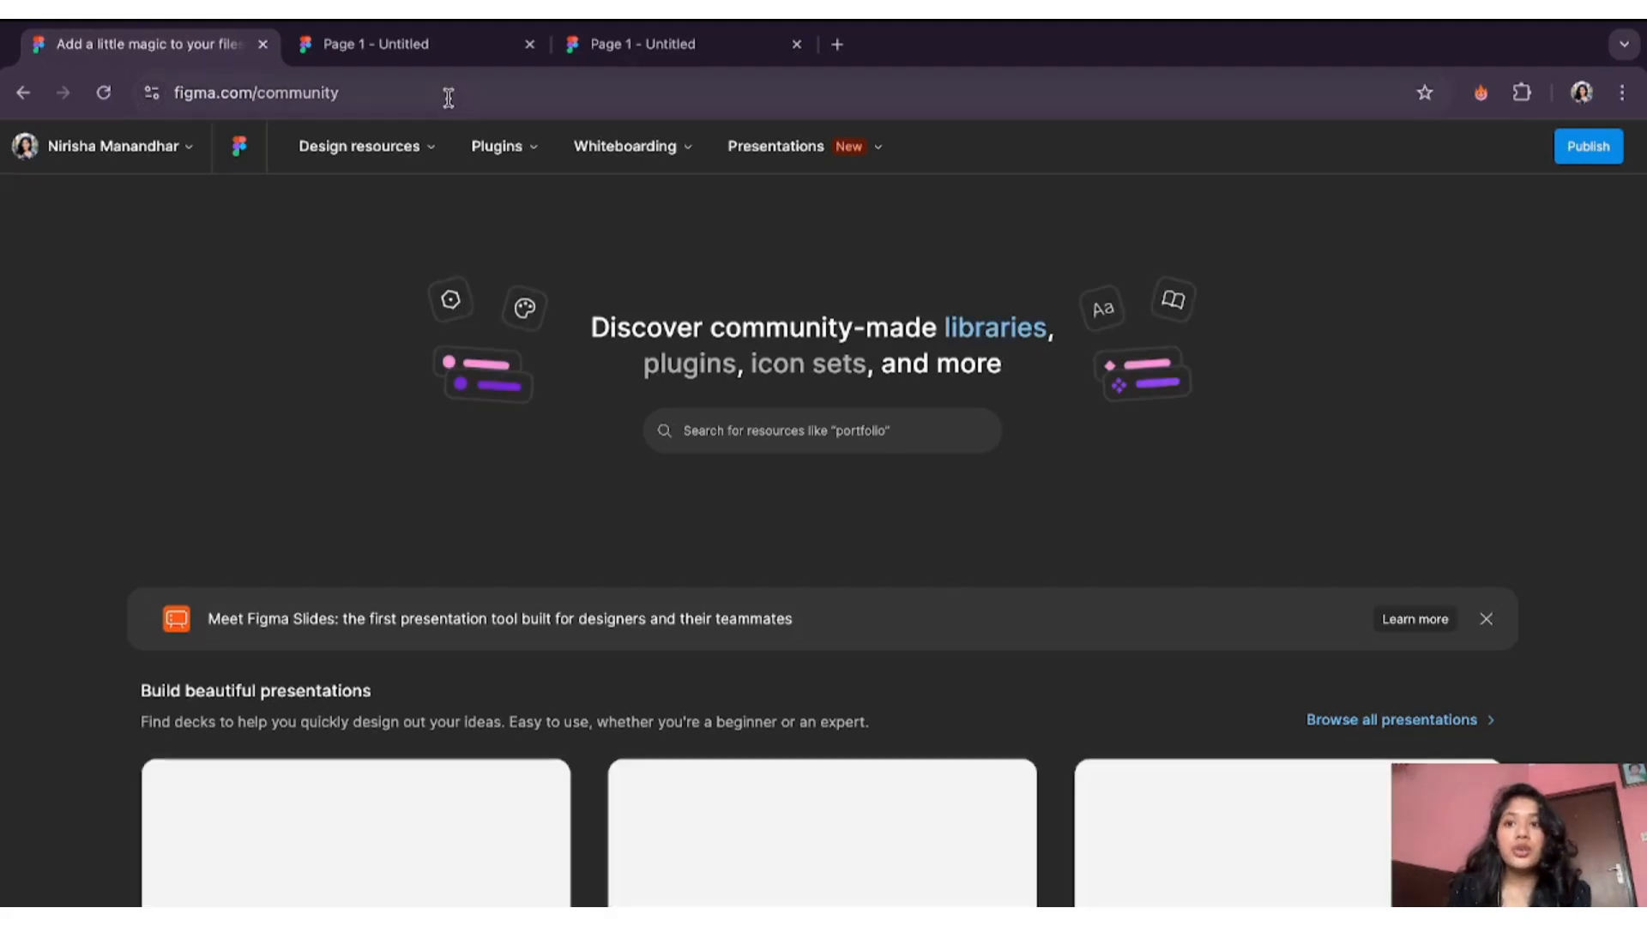
{"action": "left_click", "coordinate": [427, 152]}
{"action": "left_click", "coordinate": [496, 147]}
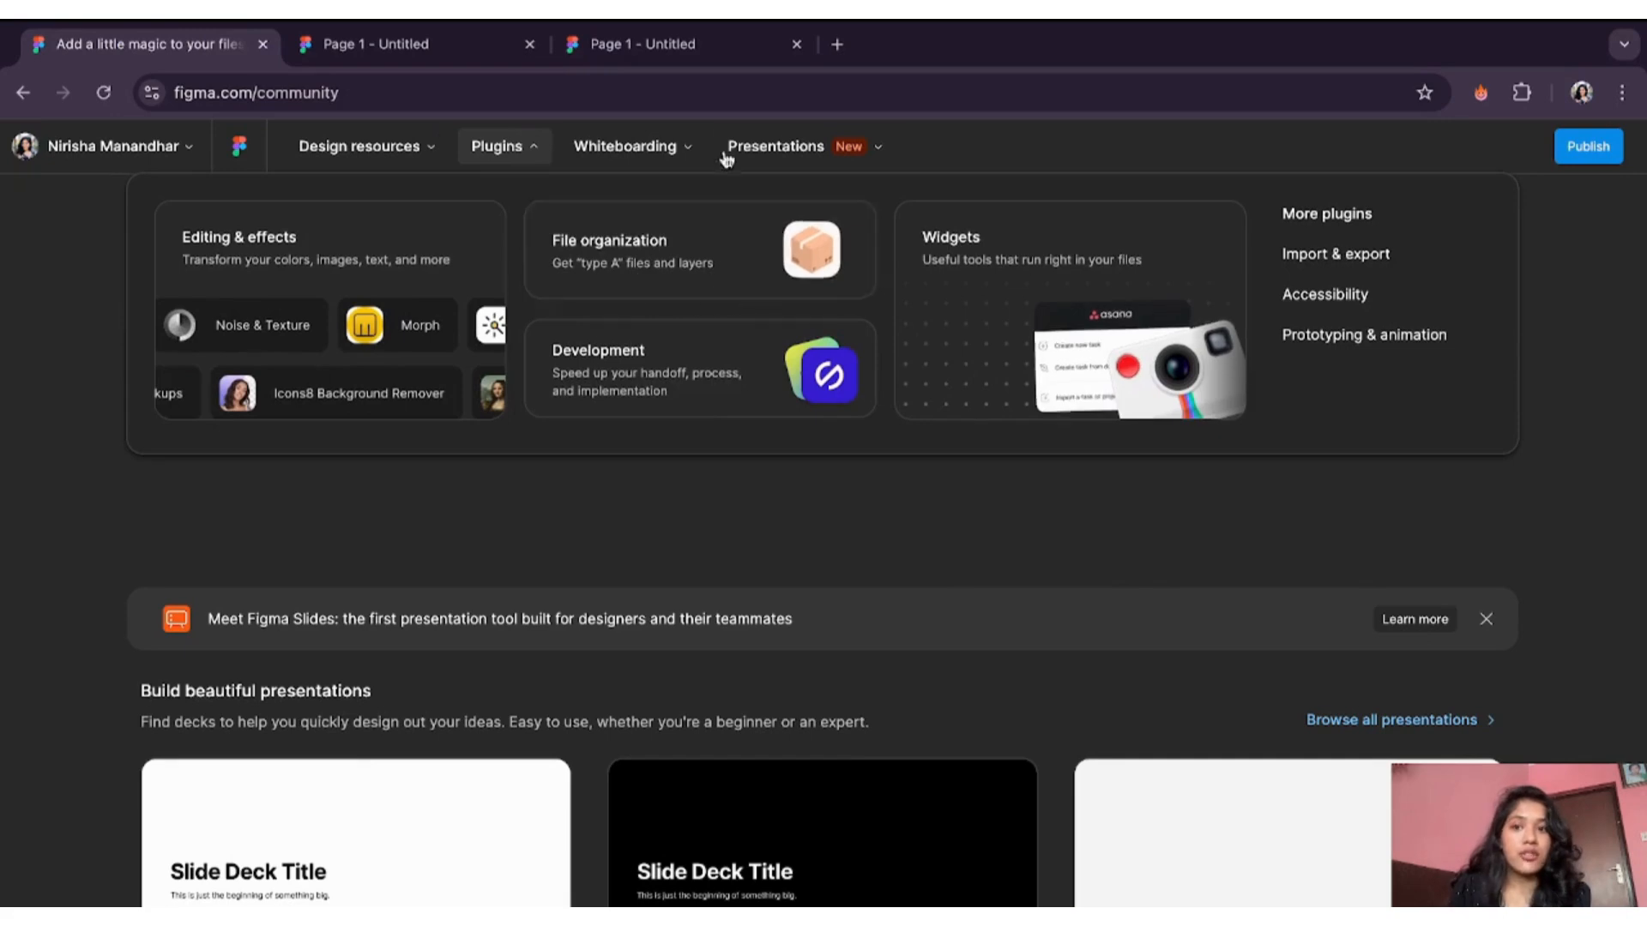
{"action": "mouse_move", "coordinate": [433, 150]}
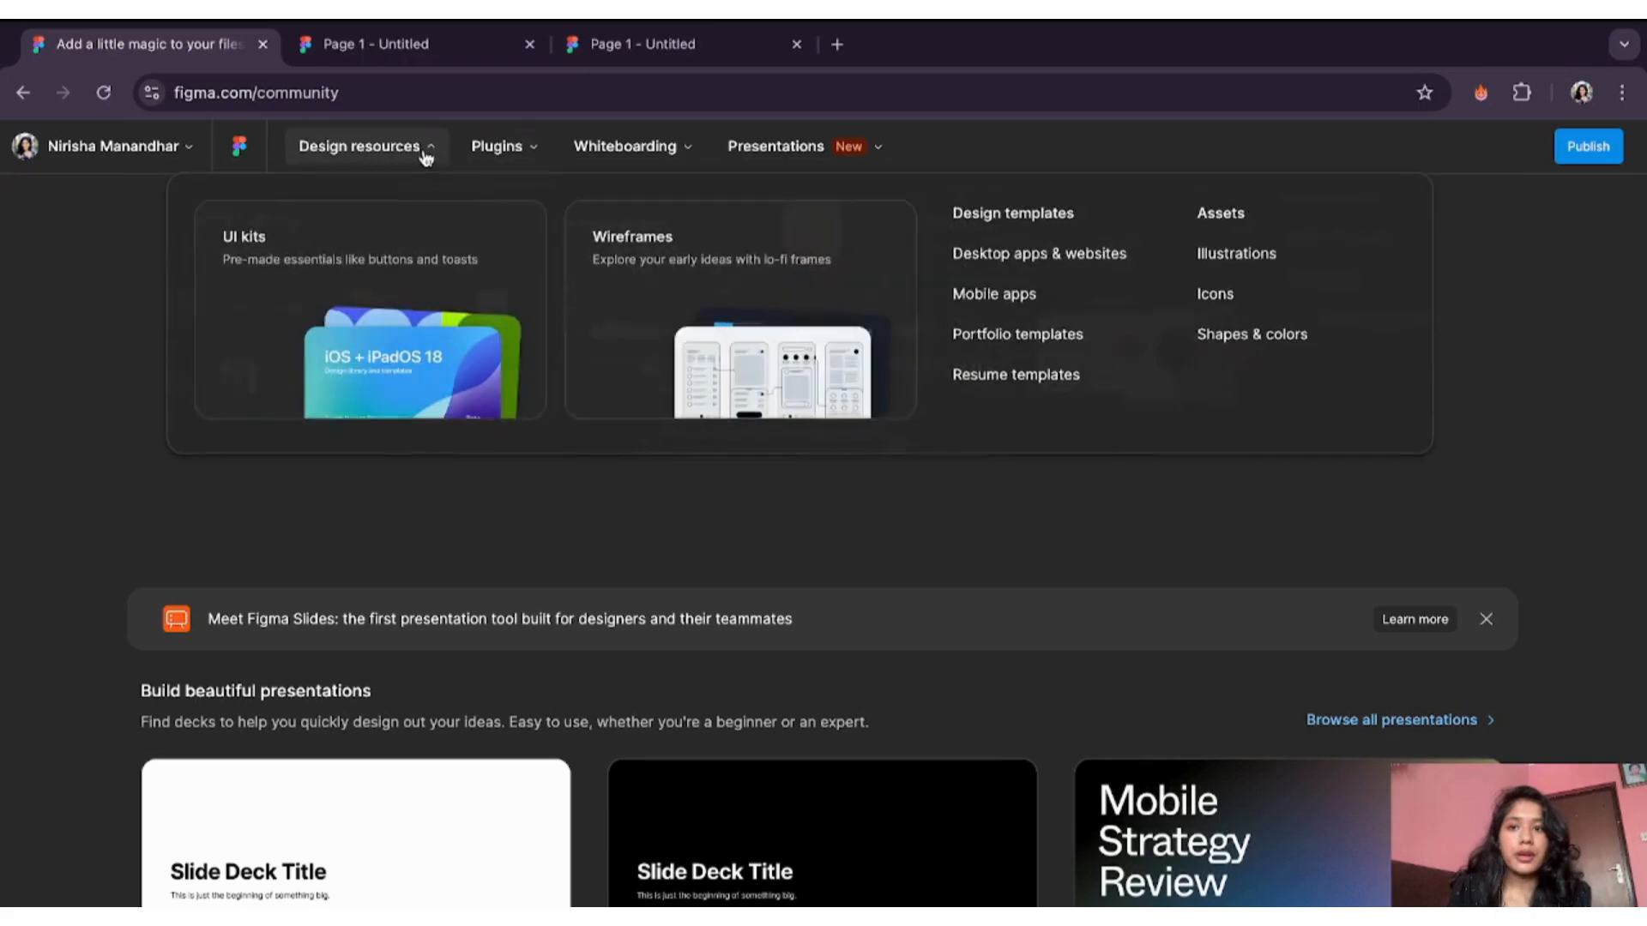
{"action": "left_click", "coordinate": [984, 304]}
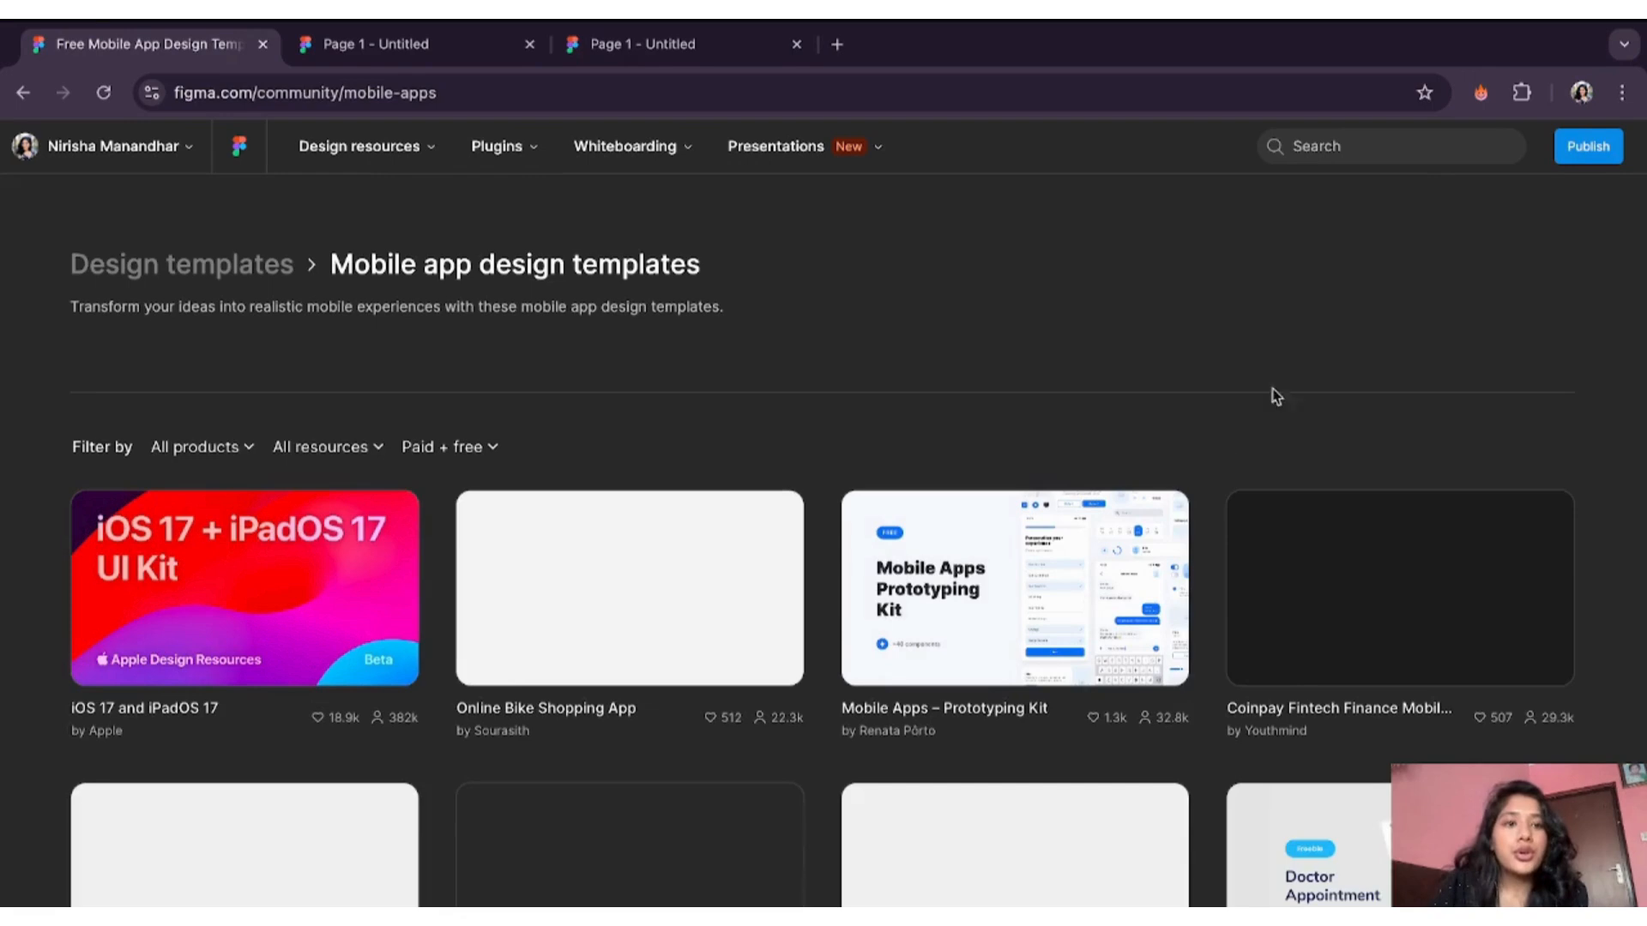
- Search Community for 'travel community' and filter the results to free files only
{"action": "left_click", "coordinate": [1325, 144]}
{"action": "type", "text": "travel "}
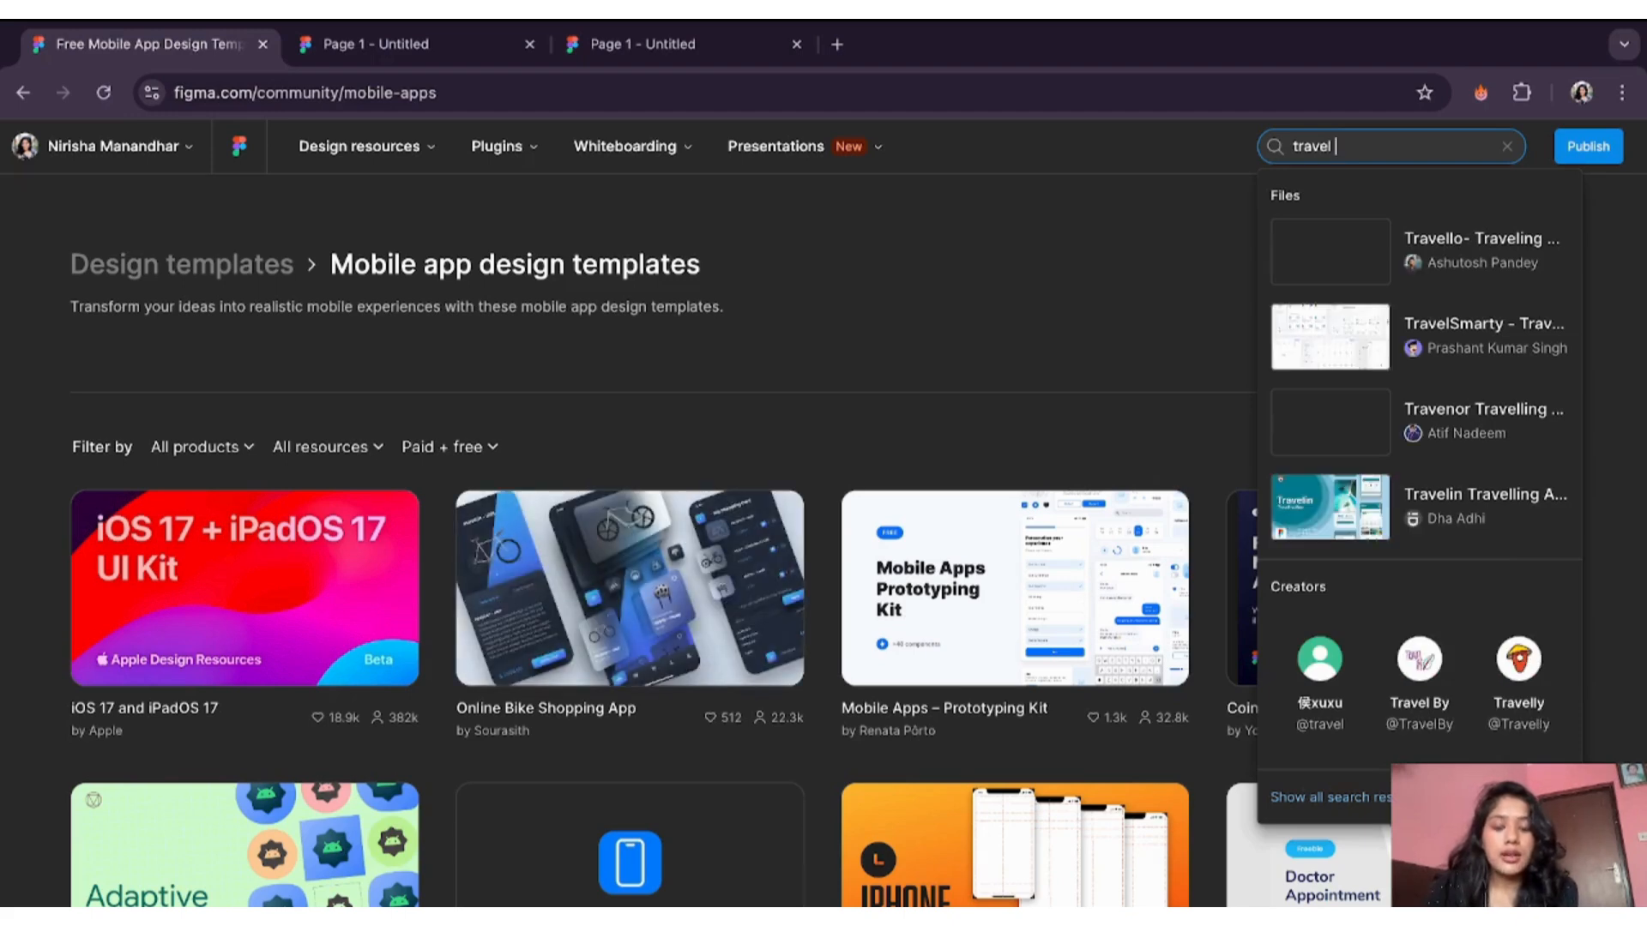
{"action": "type", "text": "community"}
{"action": "key", "text": "Return"}
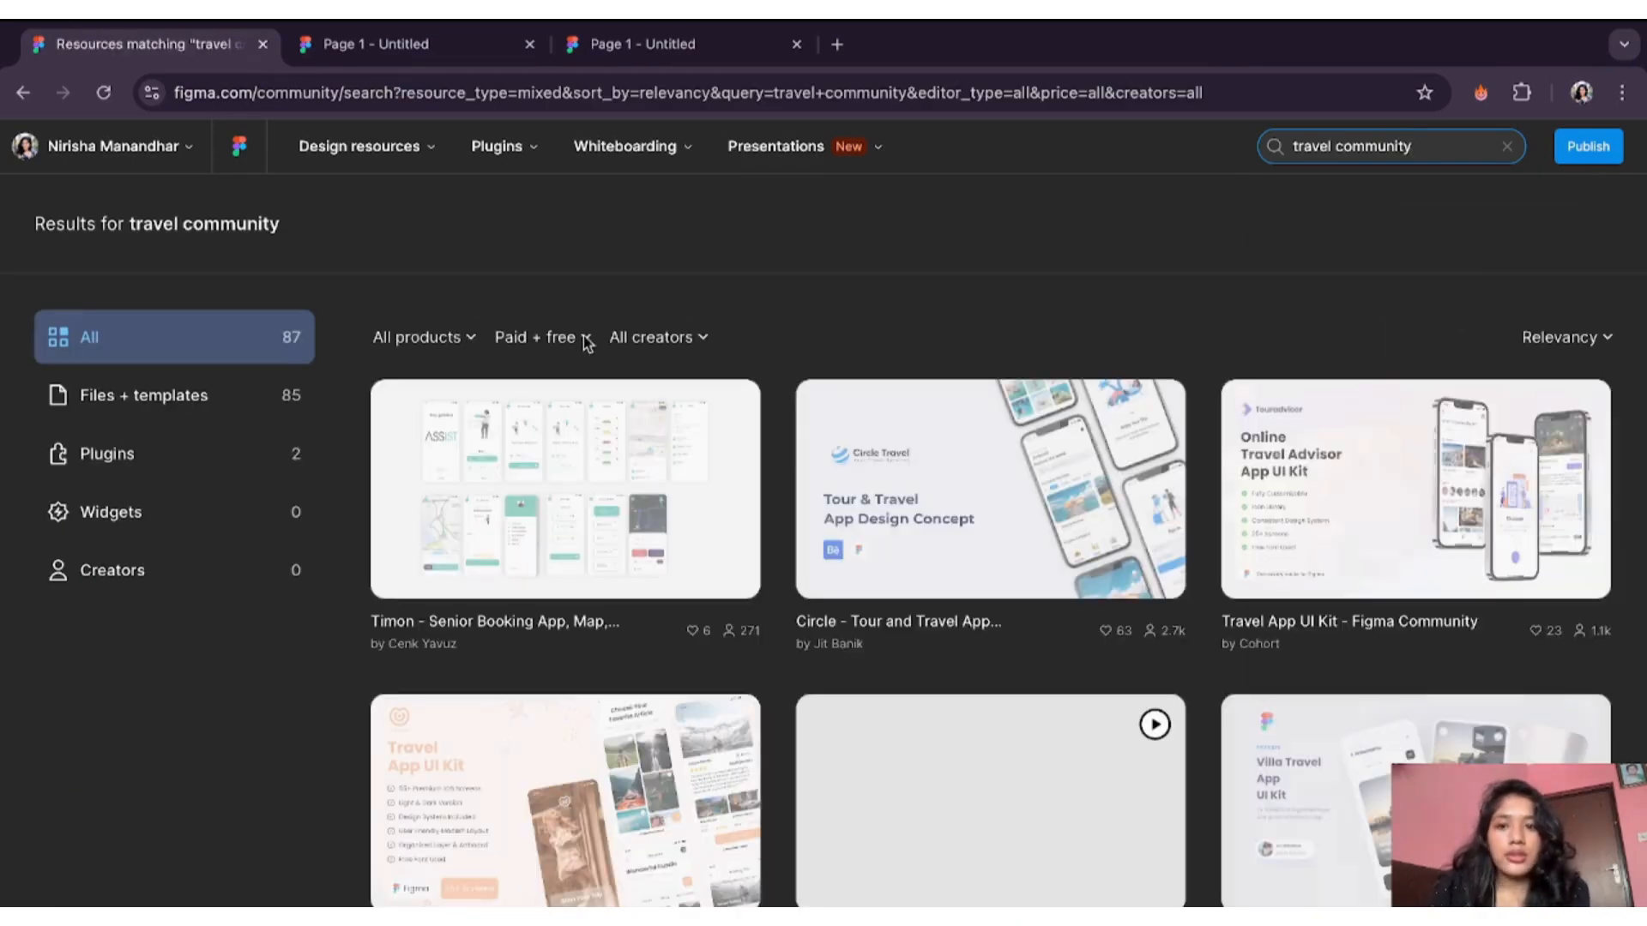
{"action": "left_click", "coordinate": [586, 339]}
{"action": "left_click", "coordinate": [572, 451]}
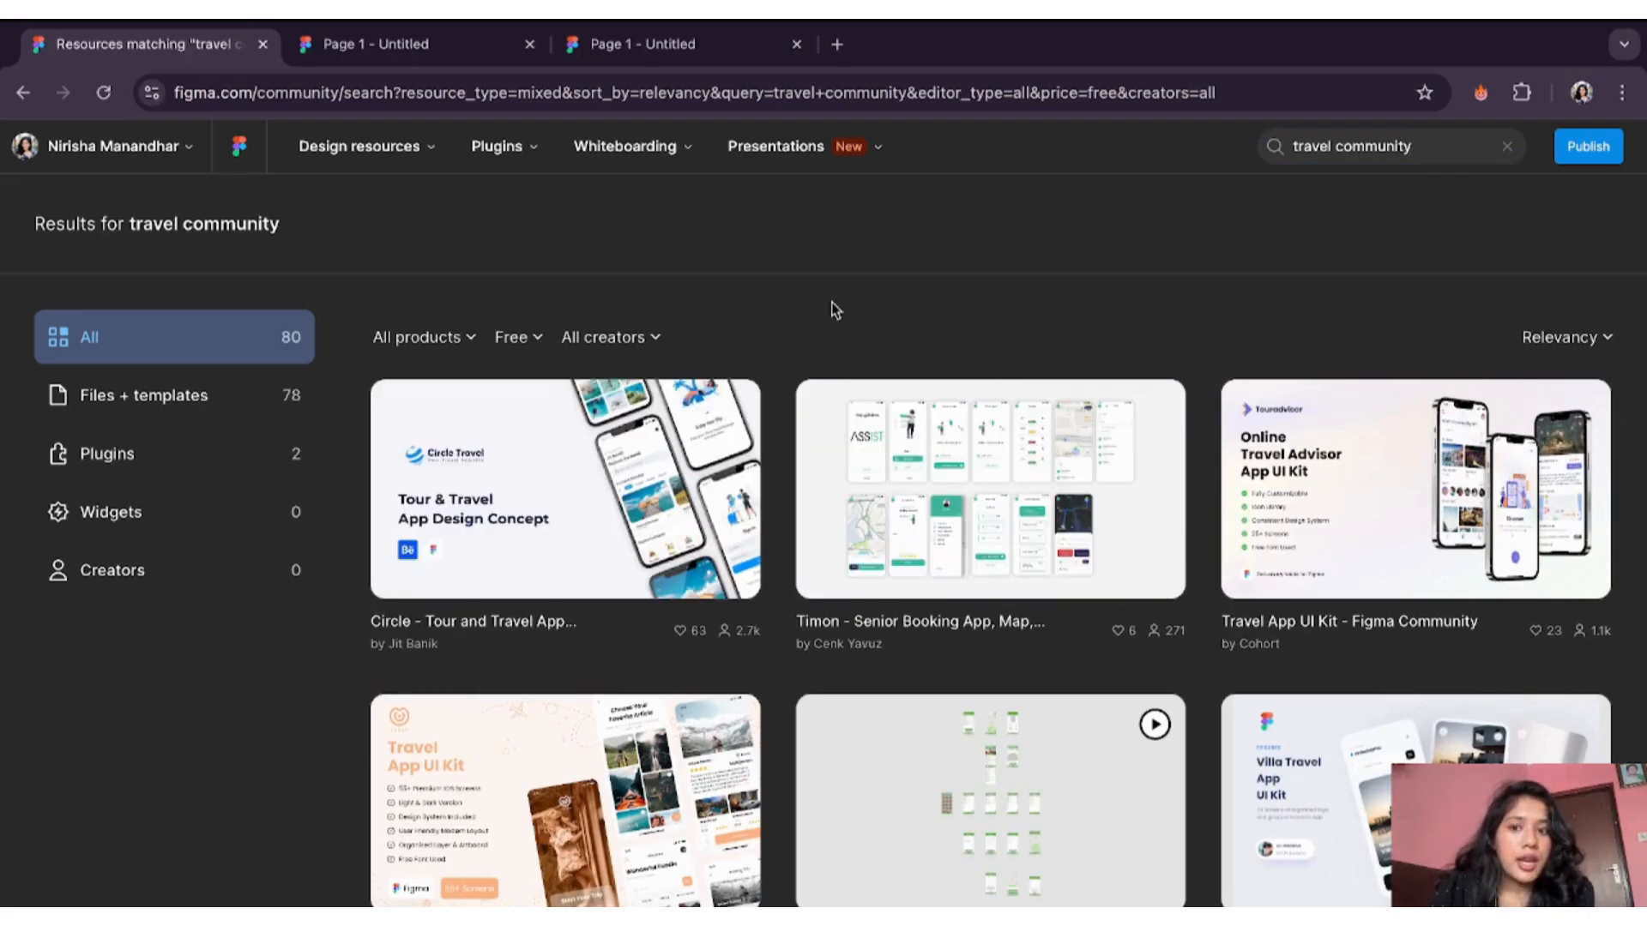
{"action": "scroll", "coordinate": [791, 657], "scroll_direction": "down", "scroll_amount": 4}
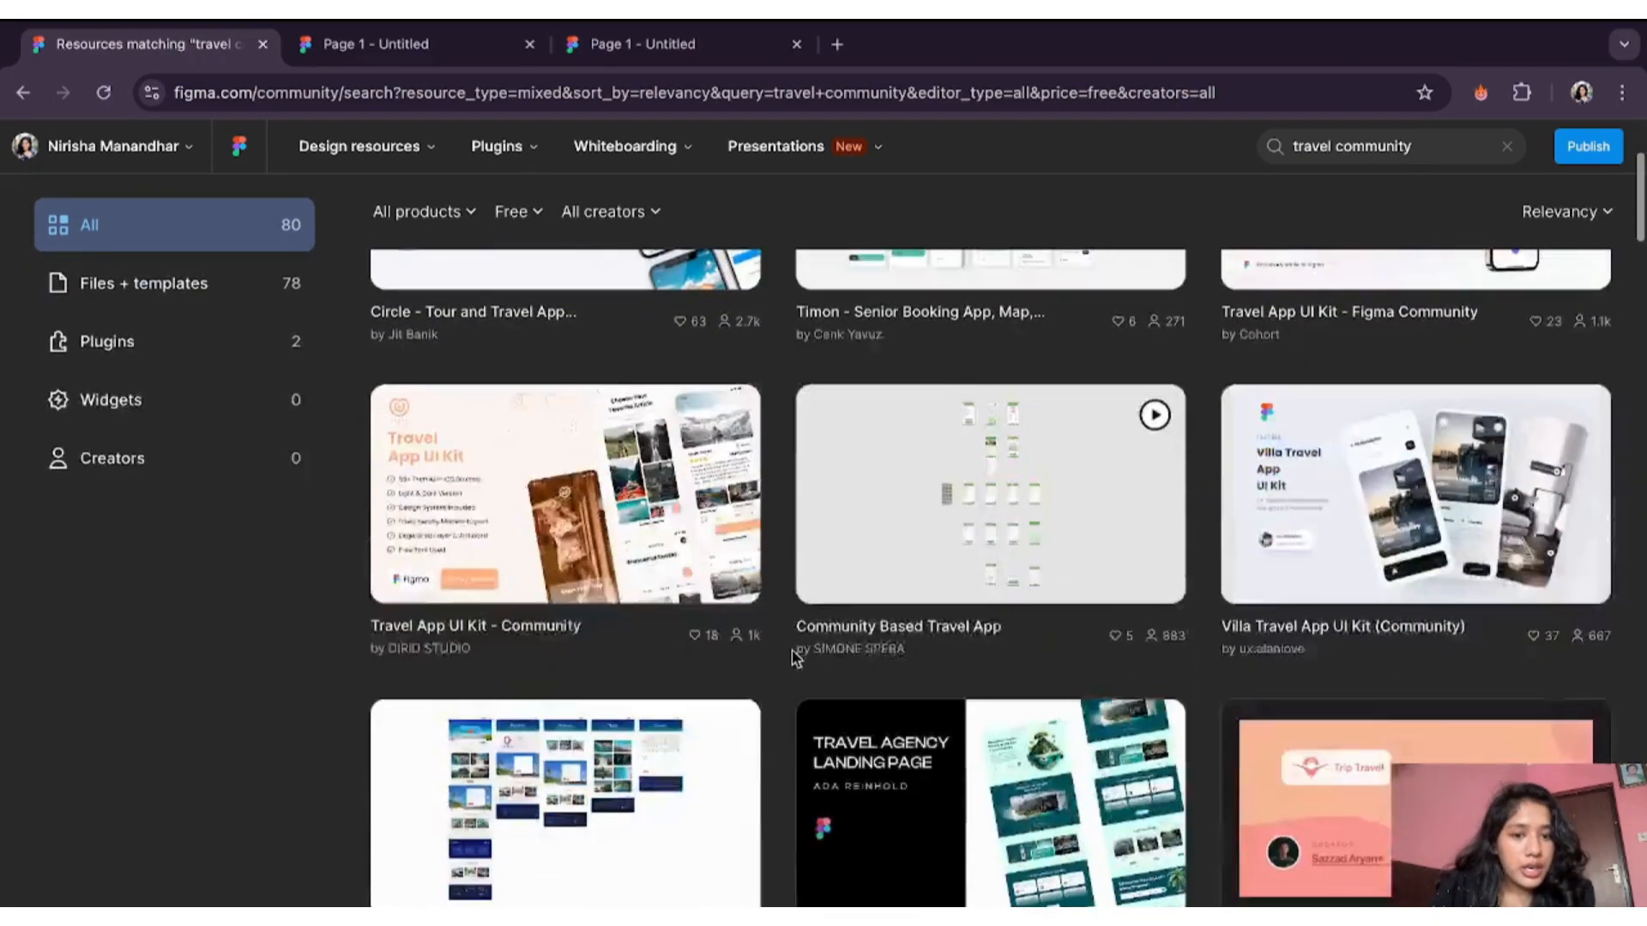
{"action": "scroll", "coordinate": [791, 653], "scroll_direction": "down", "scroll_amount": 4}
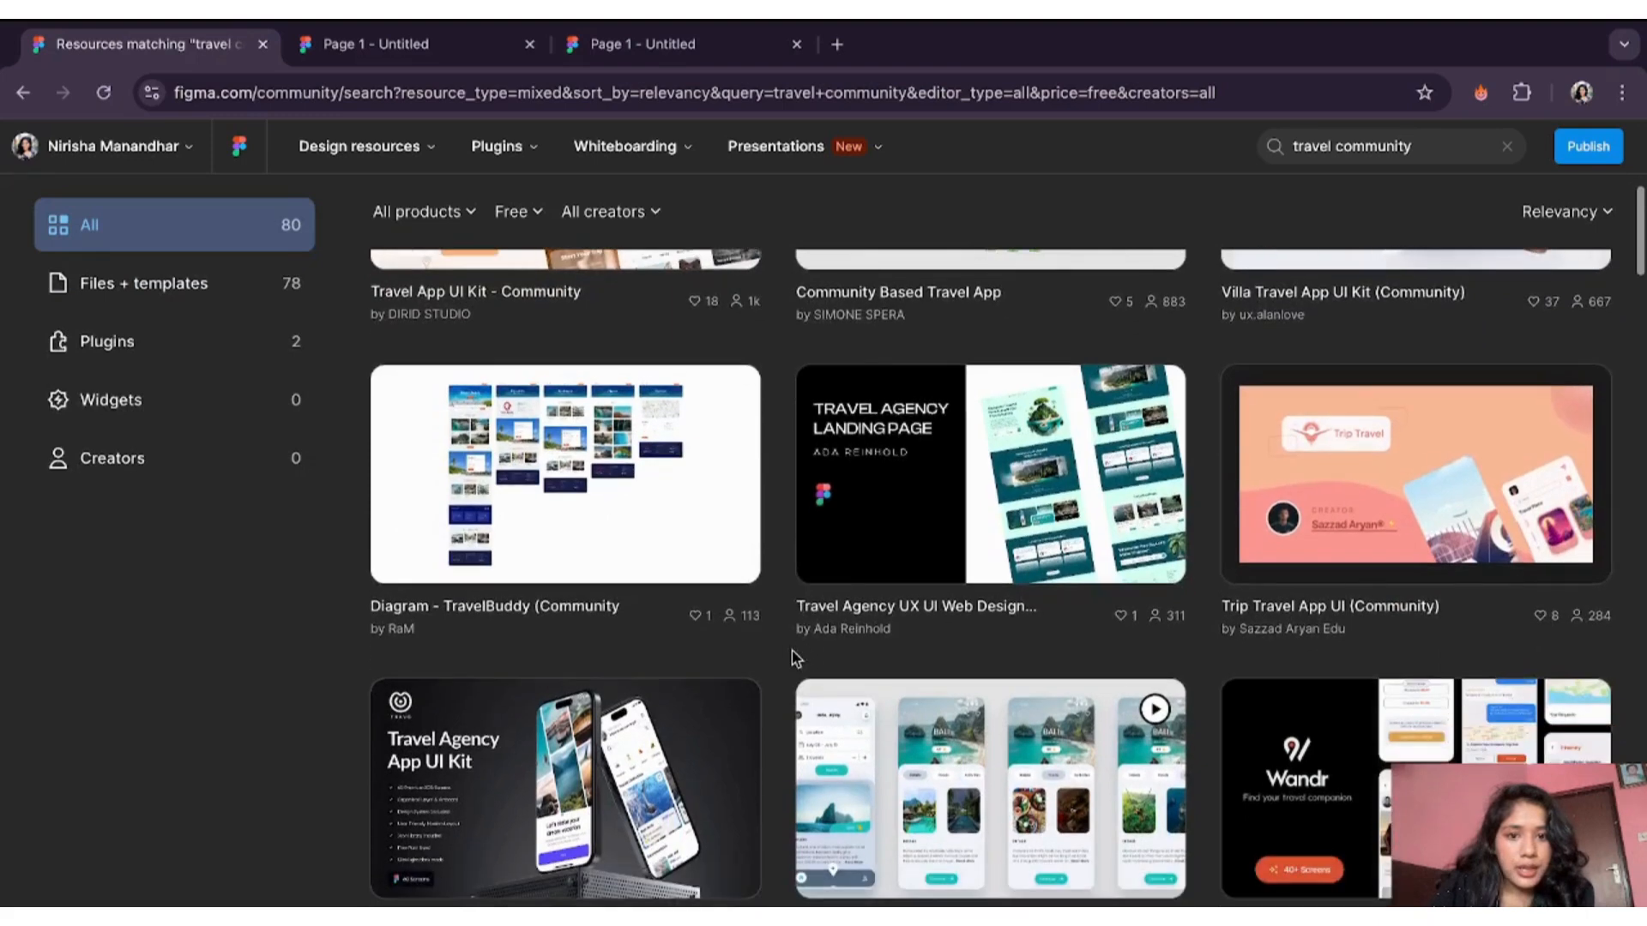
{"action": "scroll", "coordinate": [791, 650], "scroll_direction": "down", "scroll_amount": 2}
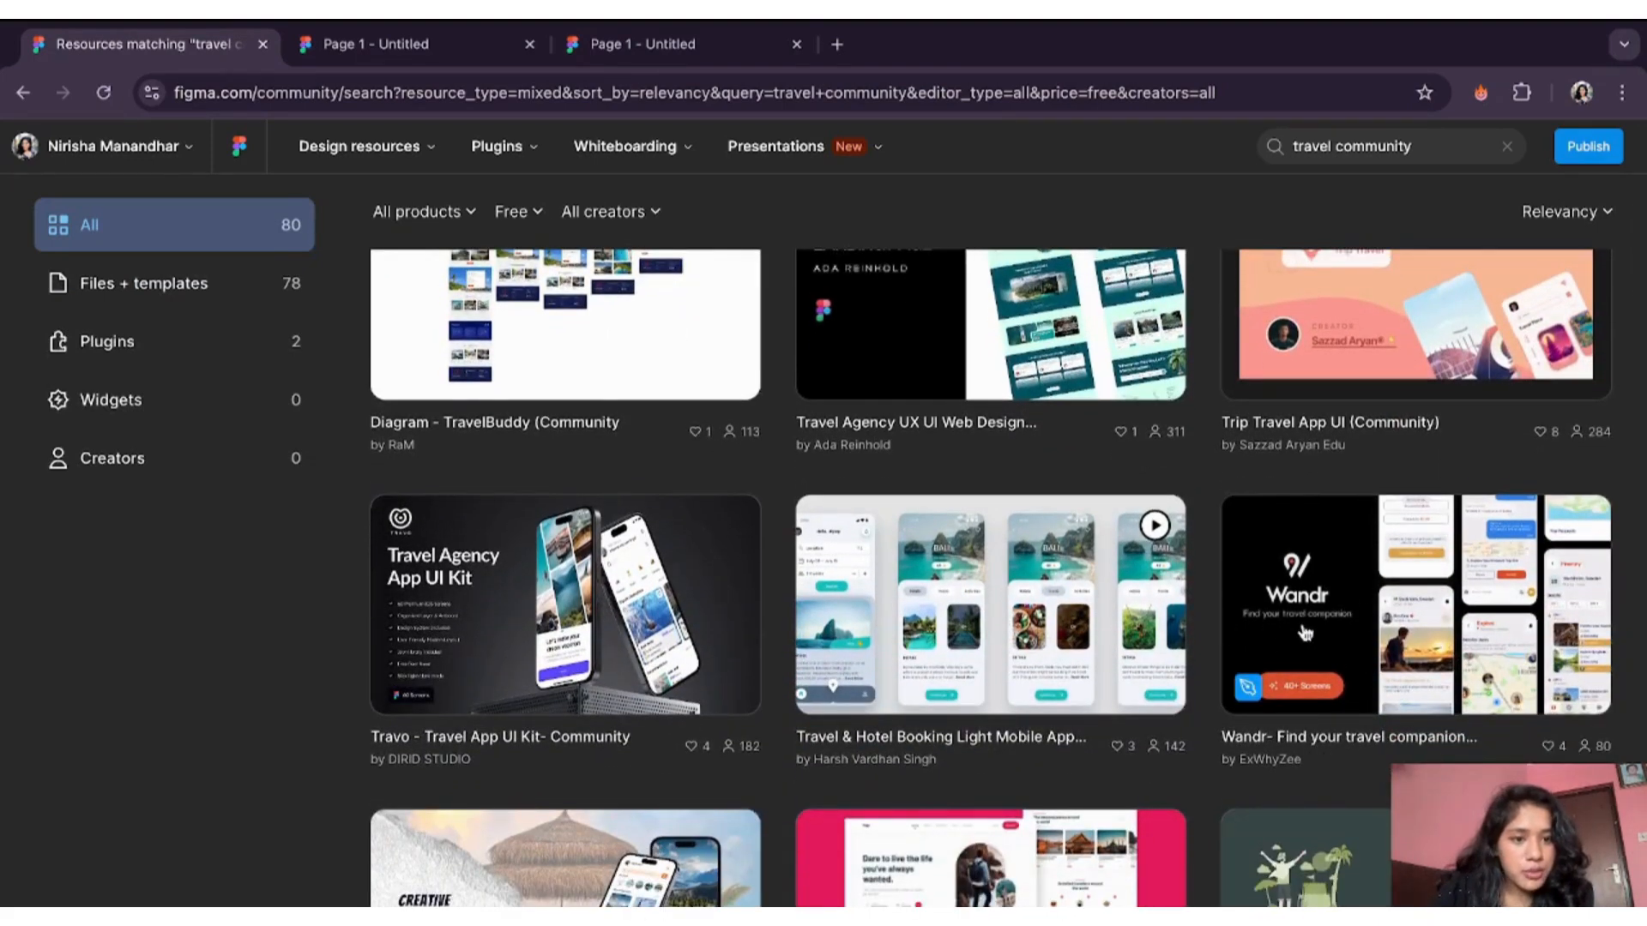
- Open the Wandr travel companion template in the editor and play it as a prototype
{"action": "left_click", "coordinate": [1362, 624]}
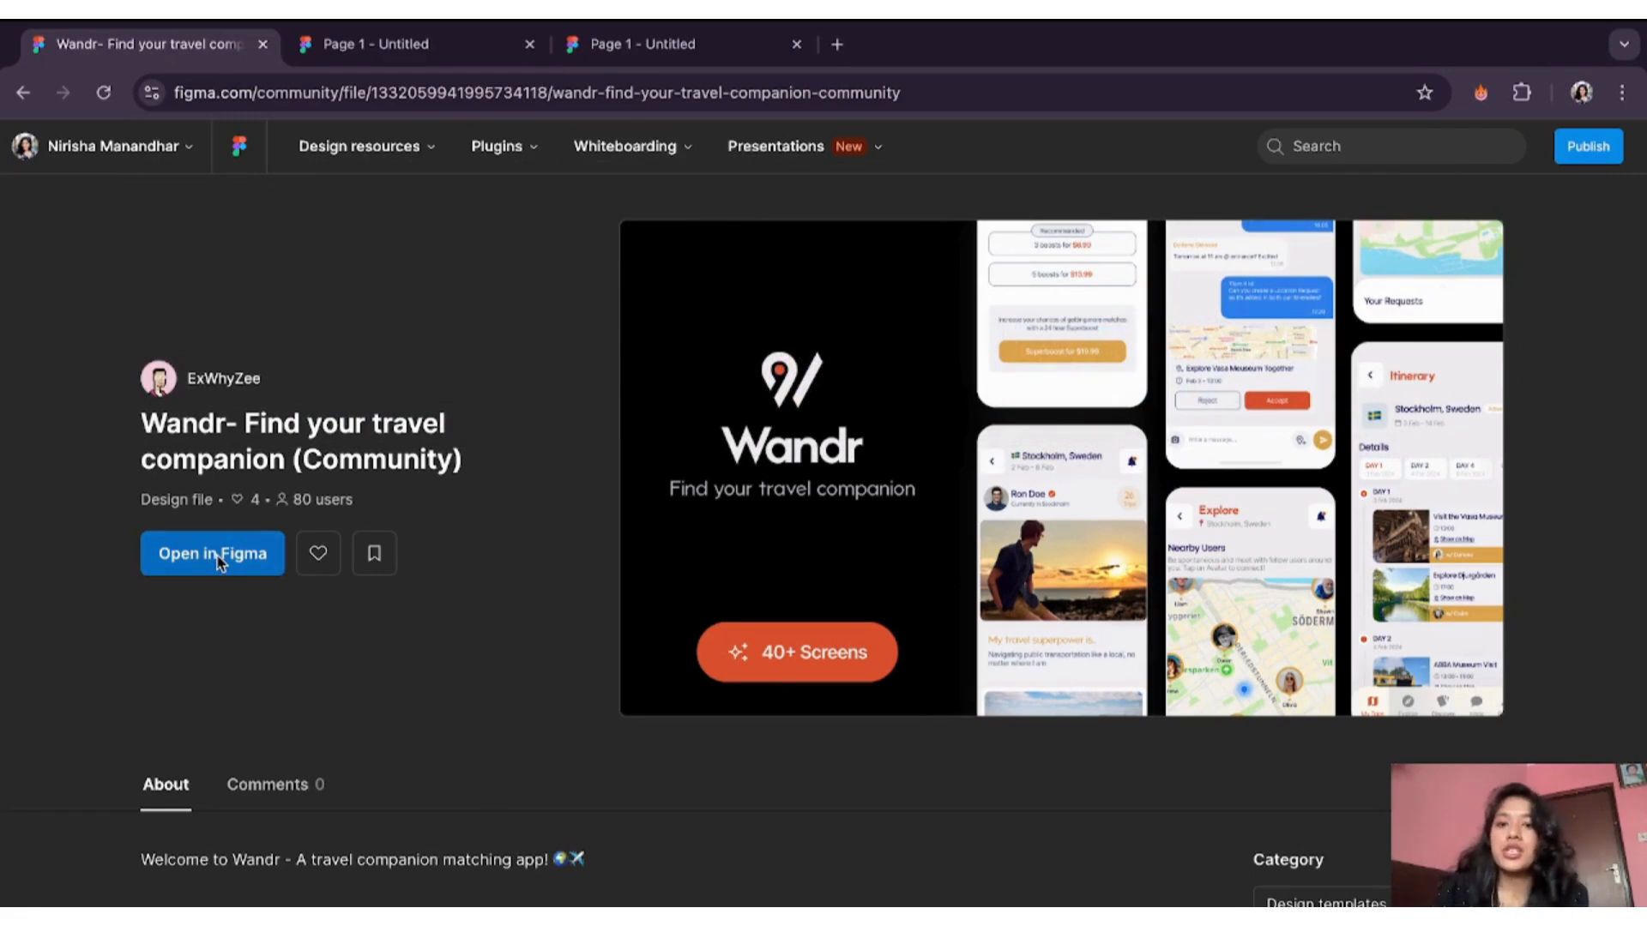
{"action": "left_click", "coordinate": [218, 557]}
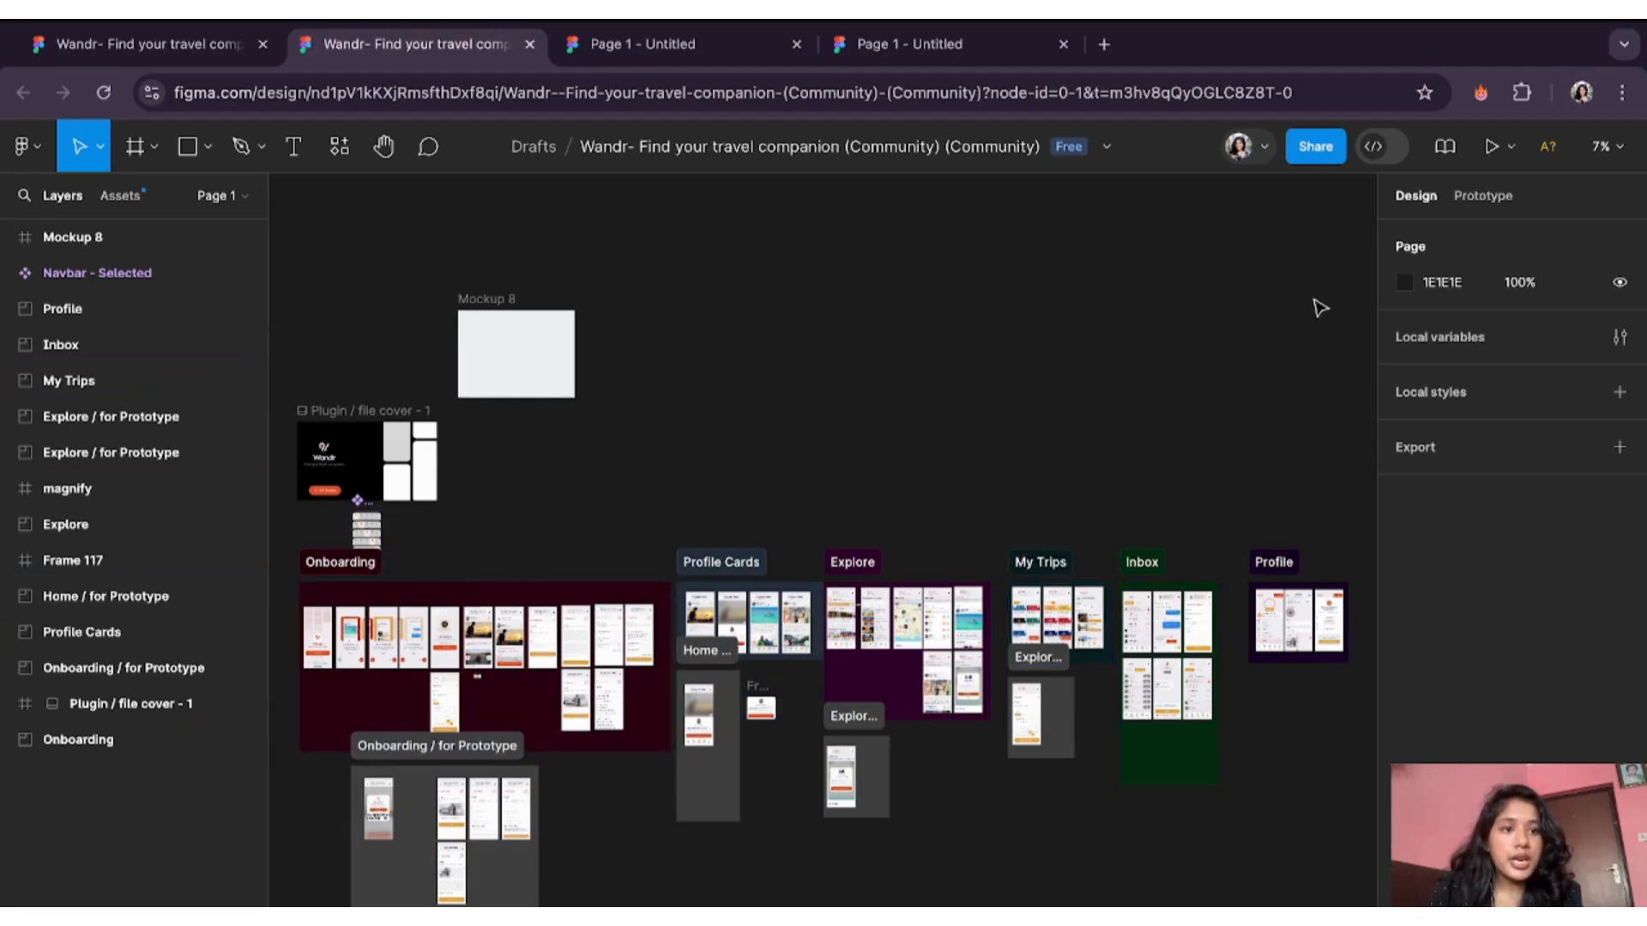
{"action": "left_click", "coordinate": [1493, 148]}
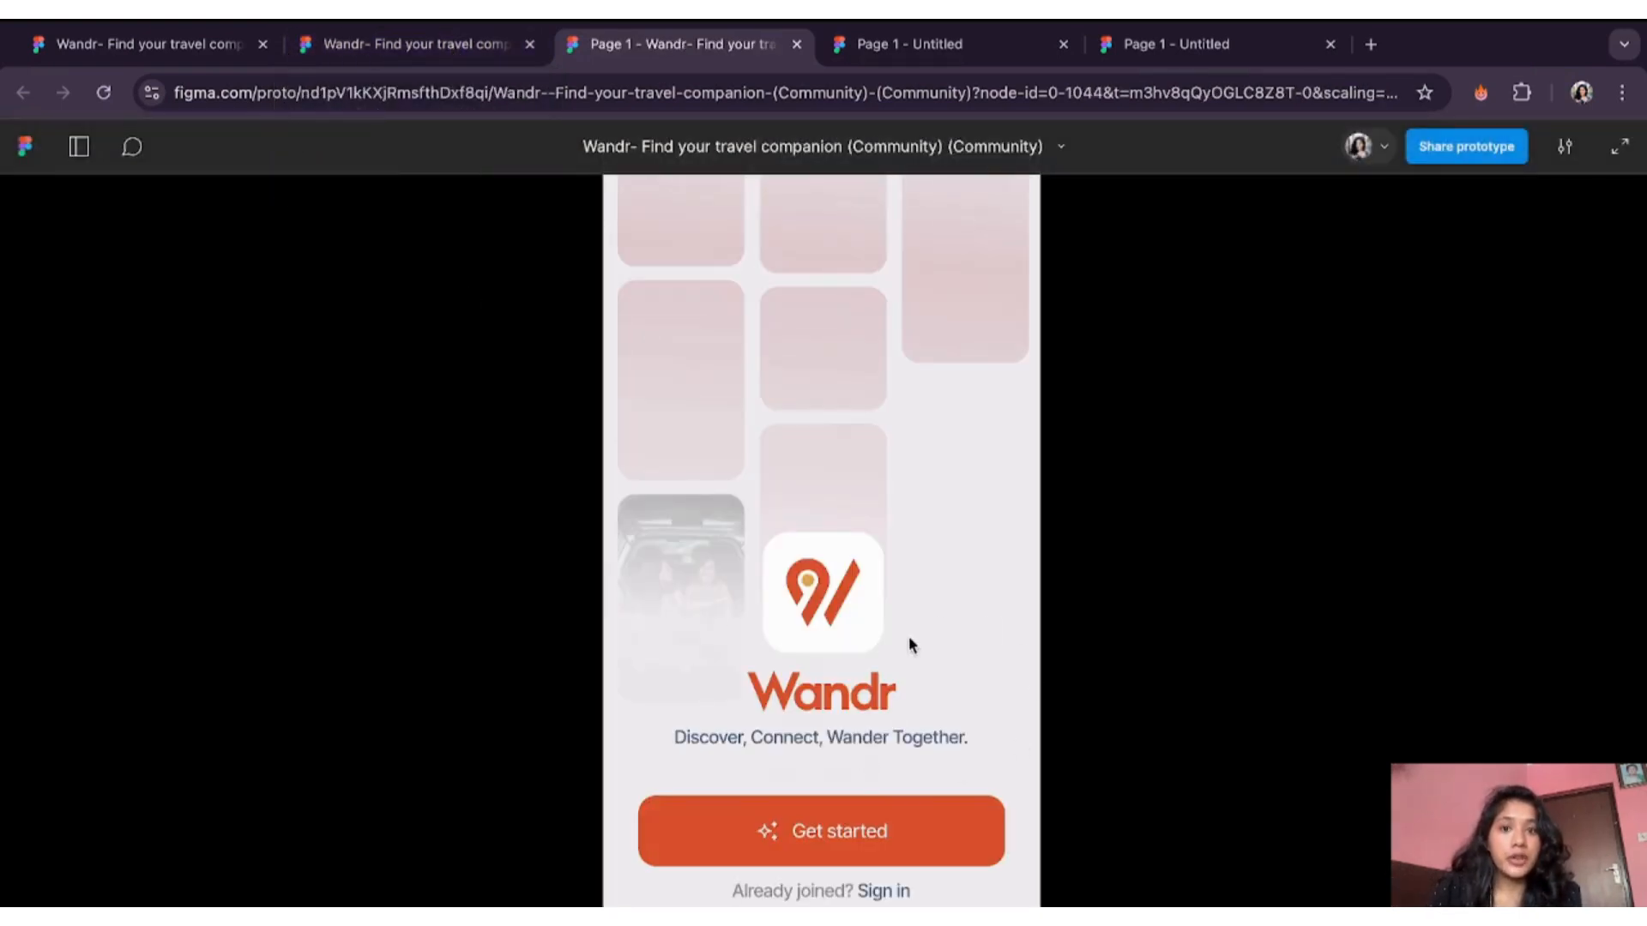
- Click Get started and Add a Trip in the Wandr prototype, then return to the design tab
{"action": "left_click", "coordinate": [825, 853]}
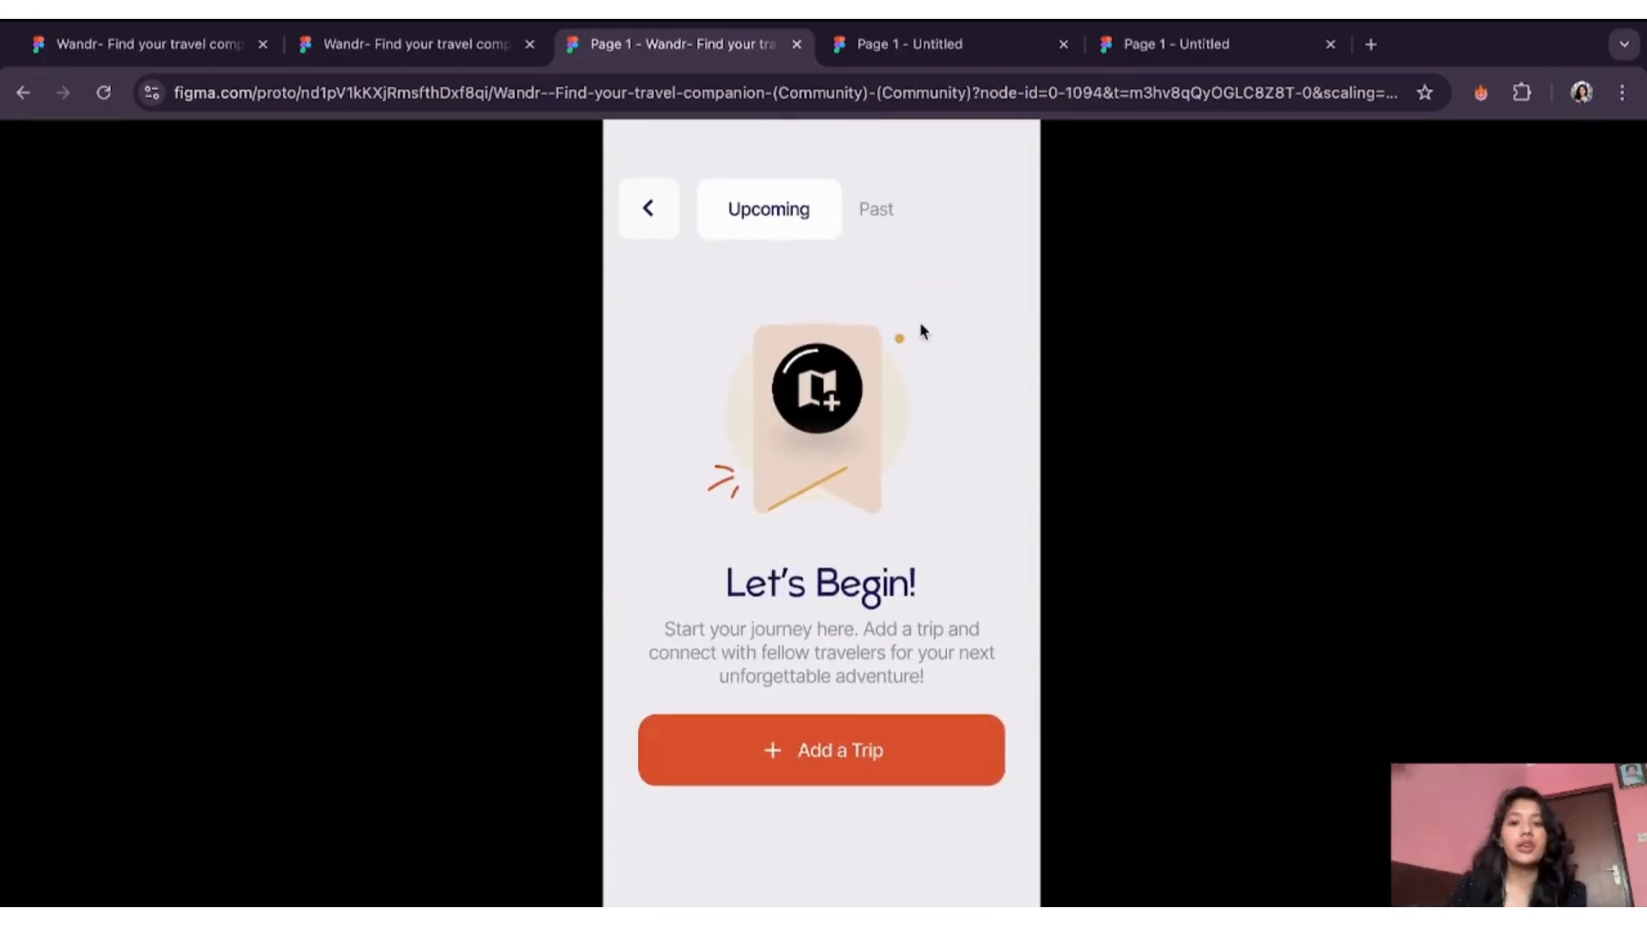
{"action": "left_click", "coordinate": [857, 733]}
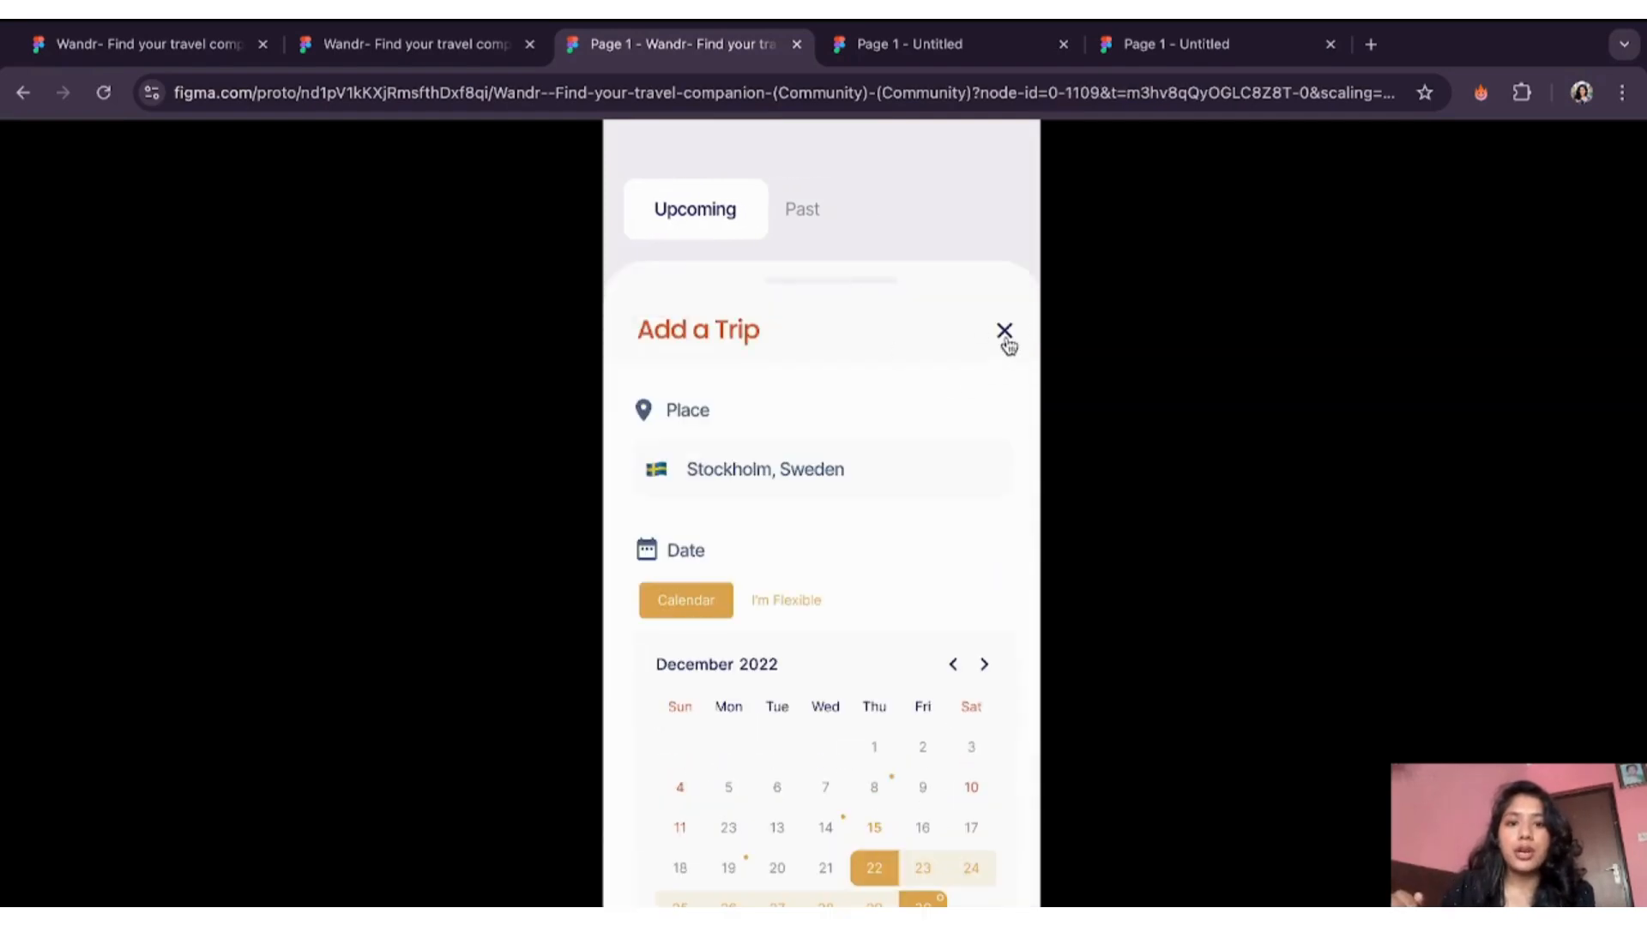
{"action": "left_click", "coordinate": [476, 52]}
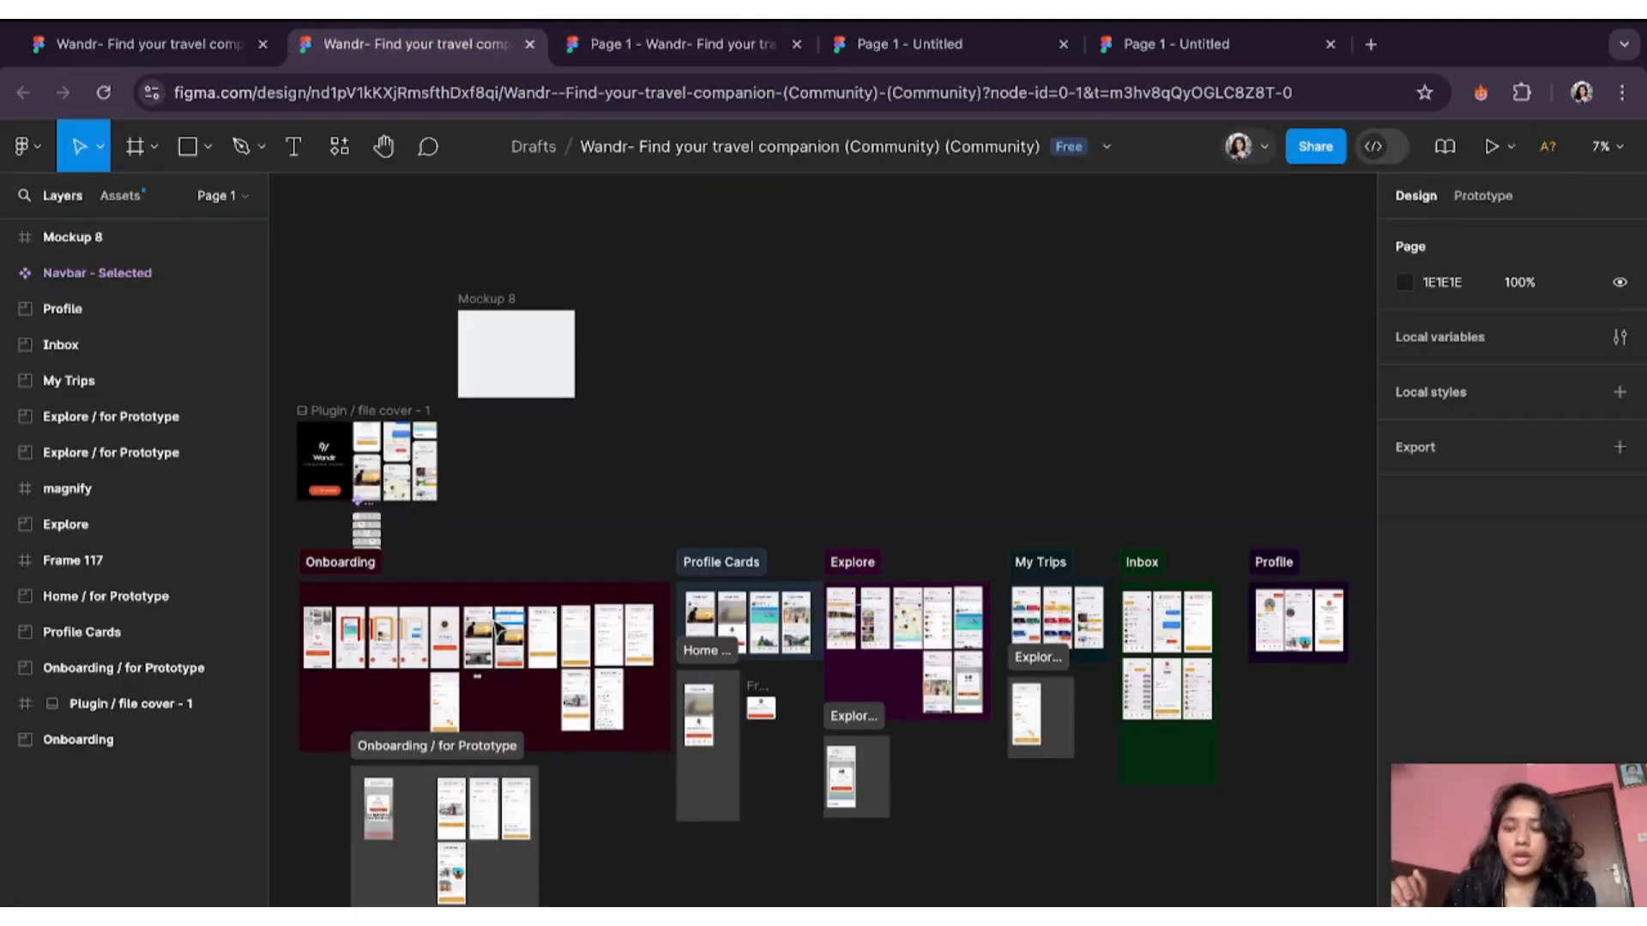
- Zoom to the Onboarding section and double-click the Wandr title on the Splash Screen
{"action": "scroll", "coordinate": [498, 629], "scroll_direction": "up", "scroll_amount": 3}
{"action": "scroll", "coordinate": [590, 430], "scroll_direction": "left", "scroll_amount": 3}
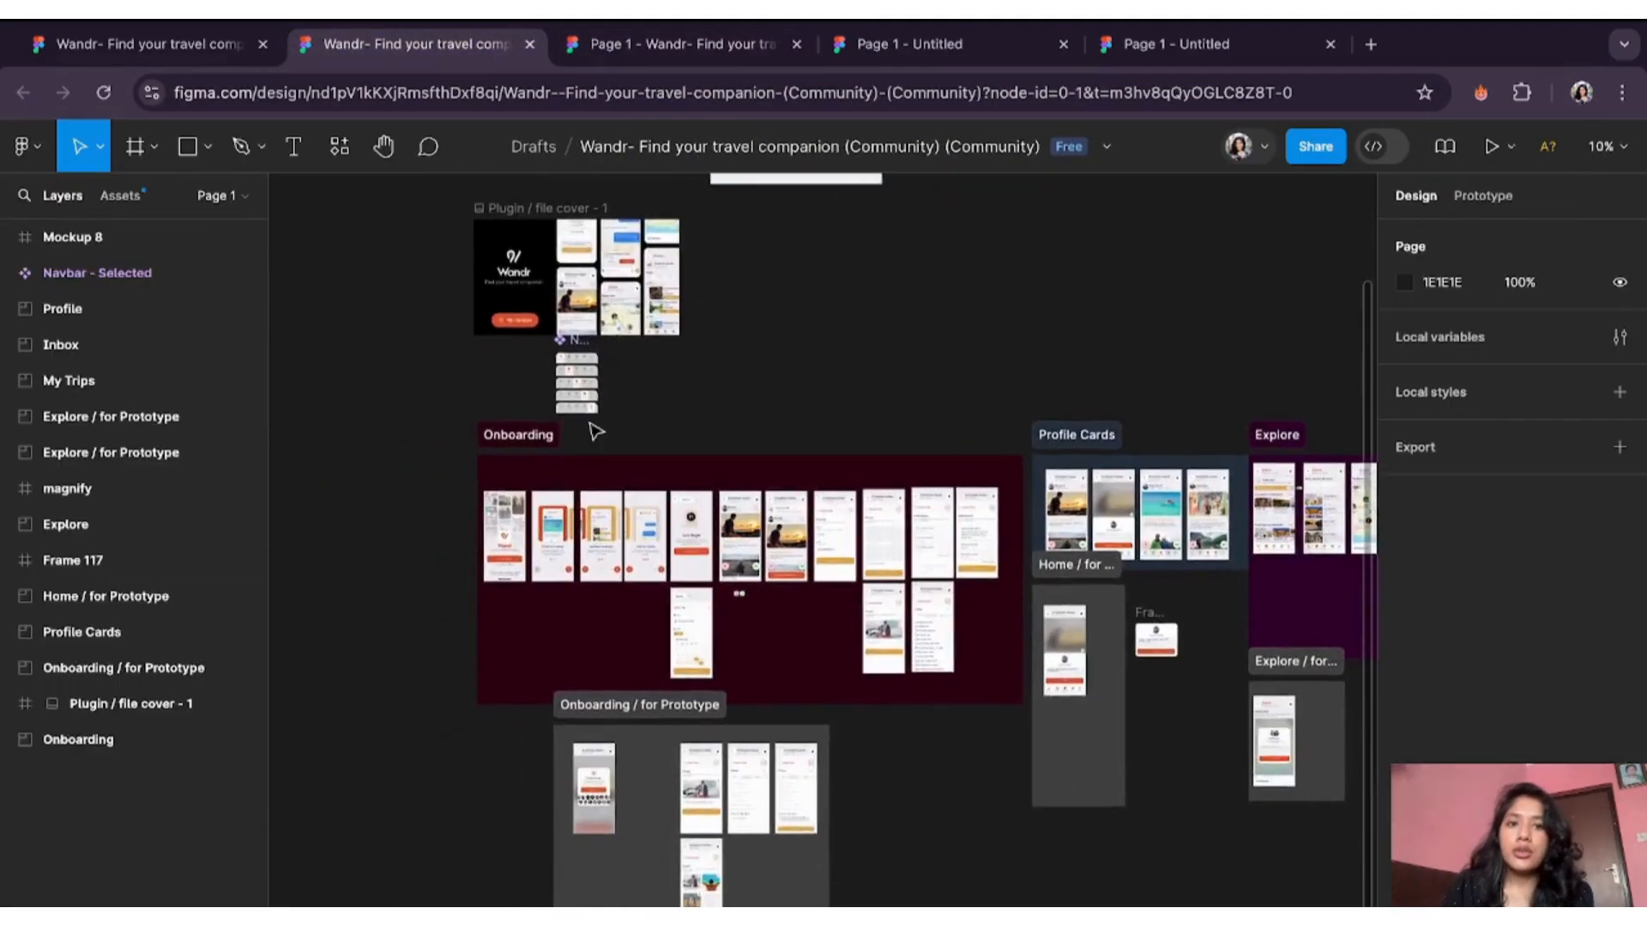
{"action": "scroll", "coordinate": [596, 430], "scroll_direction": "down", "scroll_amount": 2}
{"action": "scroll", "coordinate": [596, 431], "scroll_direction": "left", "scroll_amount": 1}
{"action": "scroll", "coordinate": [591, 429], "scroll_direction": "up", "scroll_amount": 5}
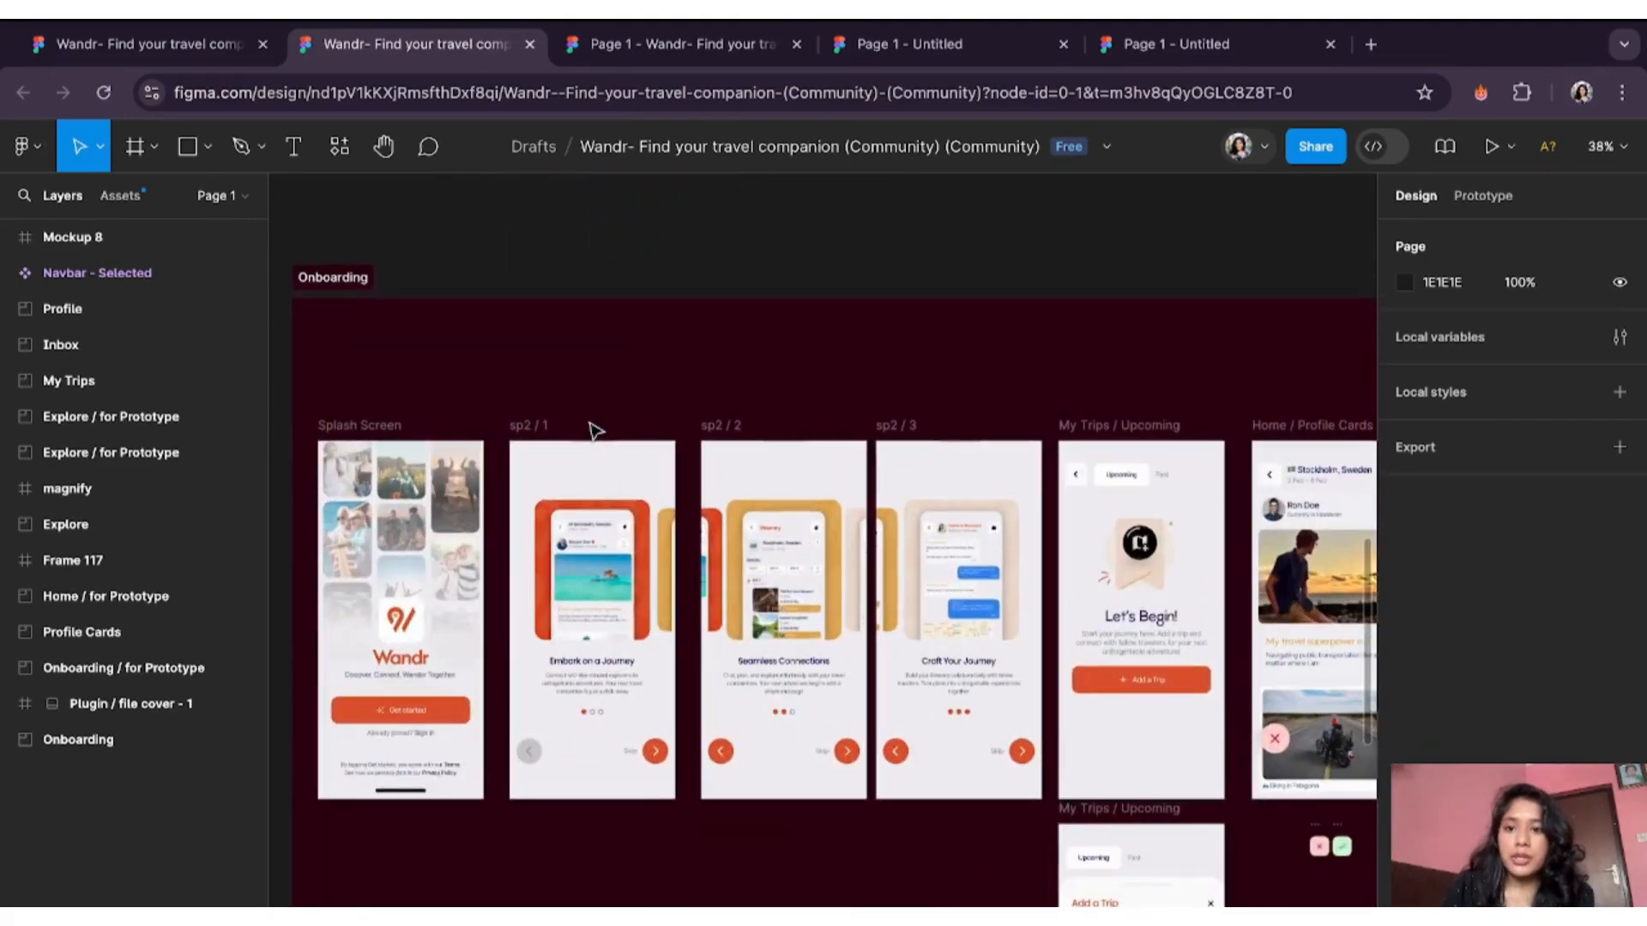
{"action": "scroll", "coordinate": [484, 632], "scroll_direction": "down", "scroll_amount": 3}
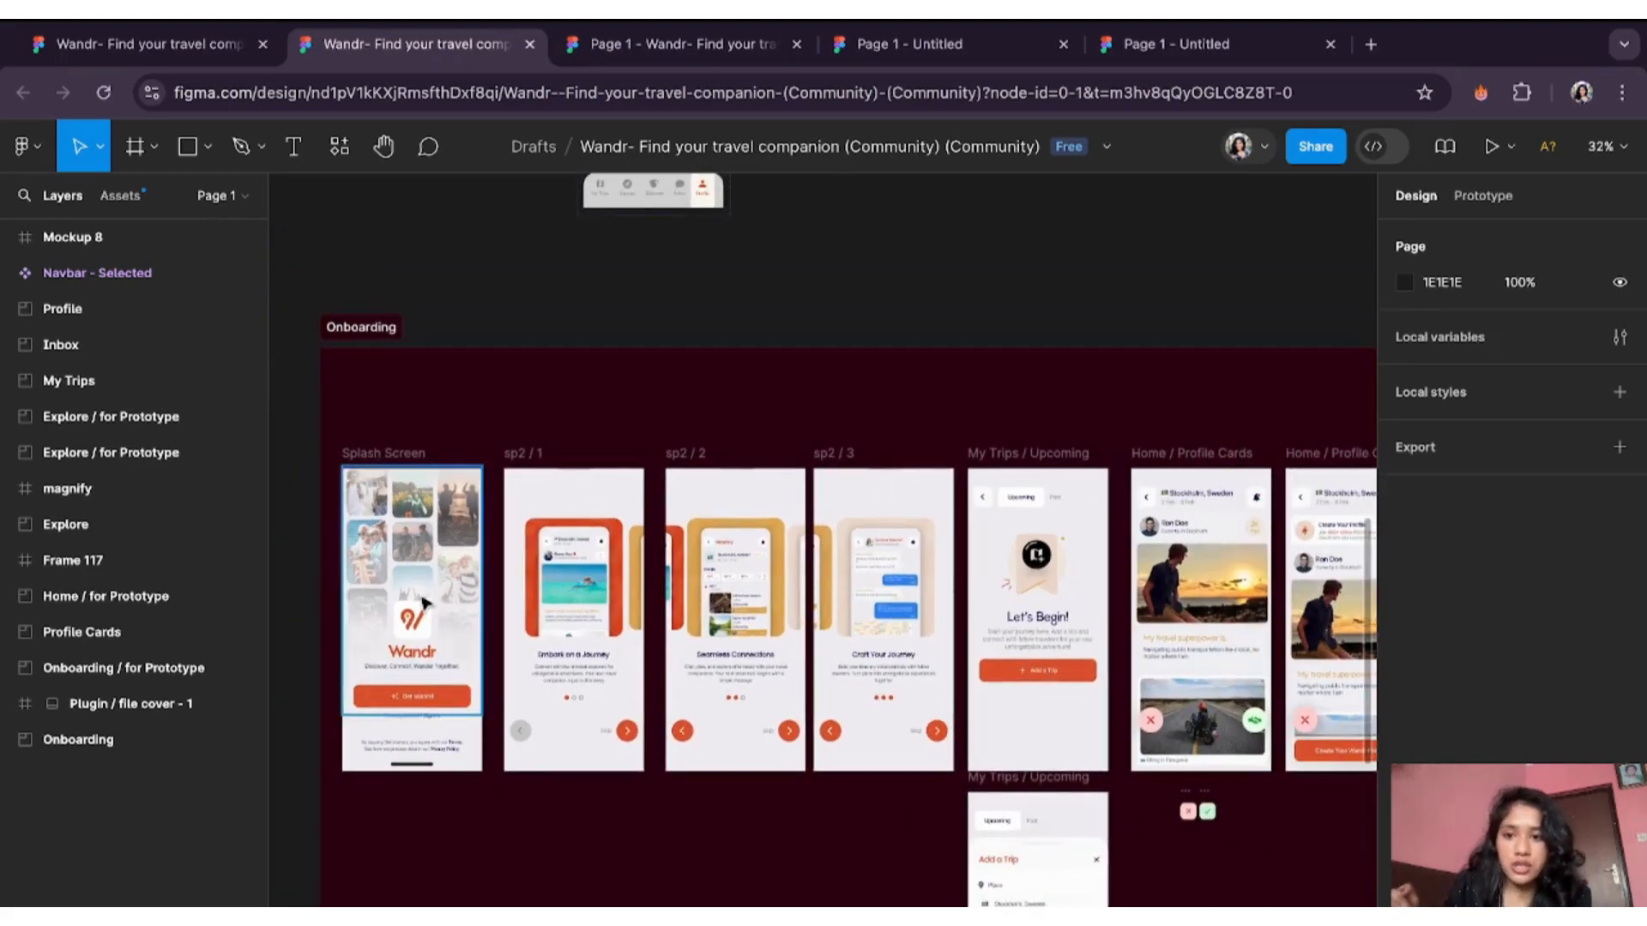
{"action": "double_click", "coordinate": [418, 655]}
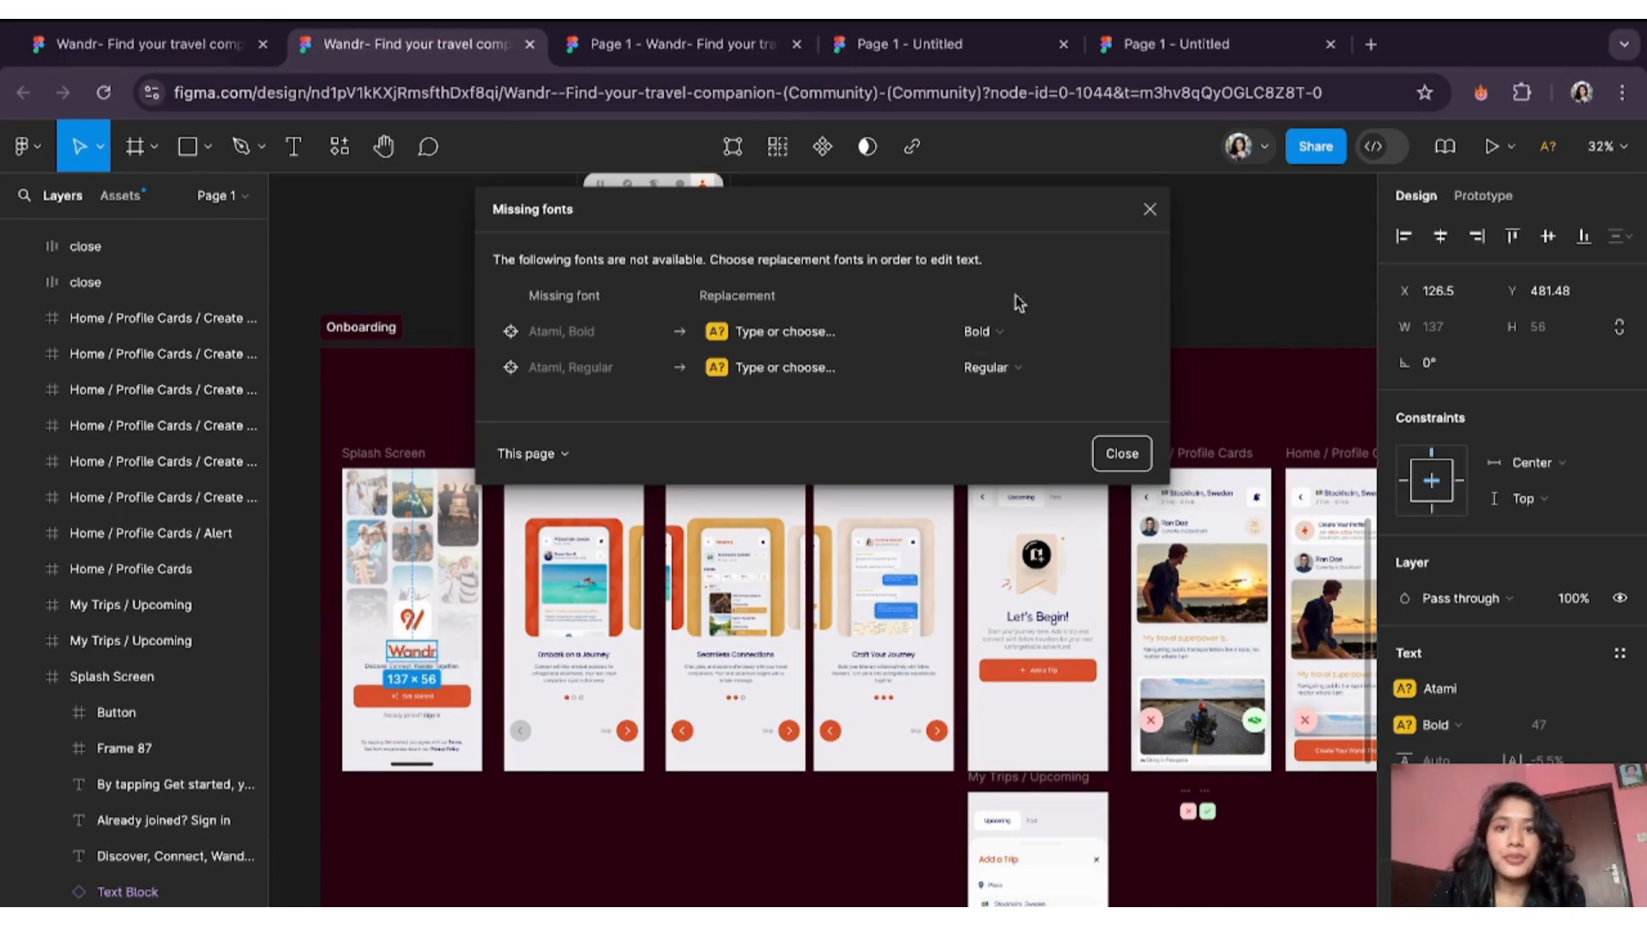
- Dismiss the Missing fonts notice about Atami Bold and Atami Regular
{"action": "left_click", "coordinate": [1150, 211]}
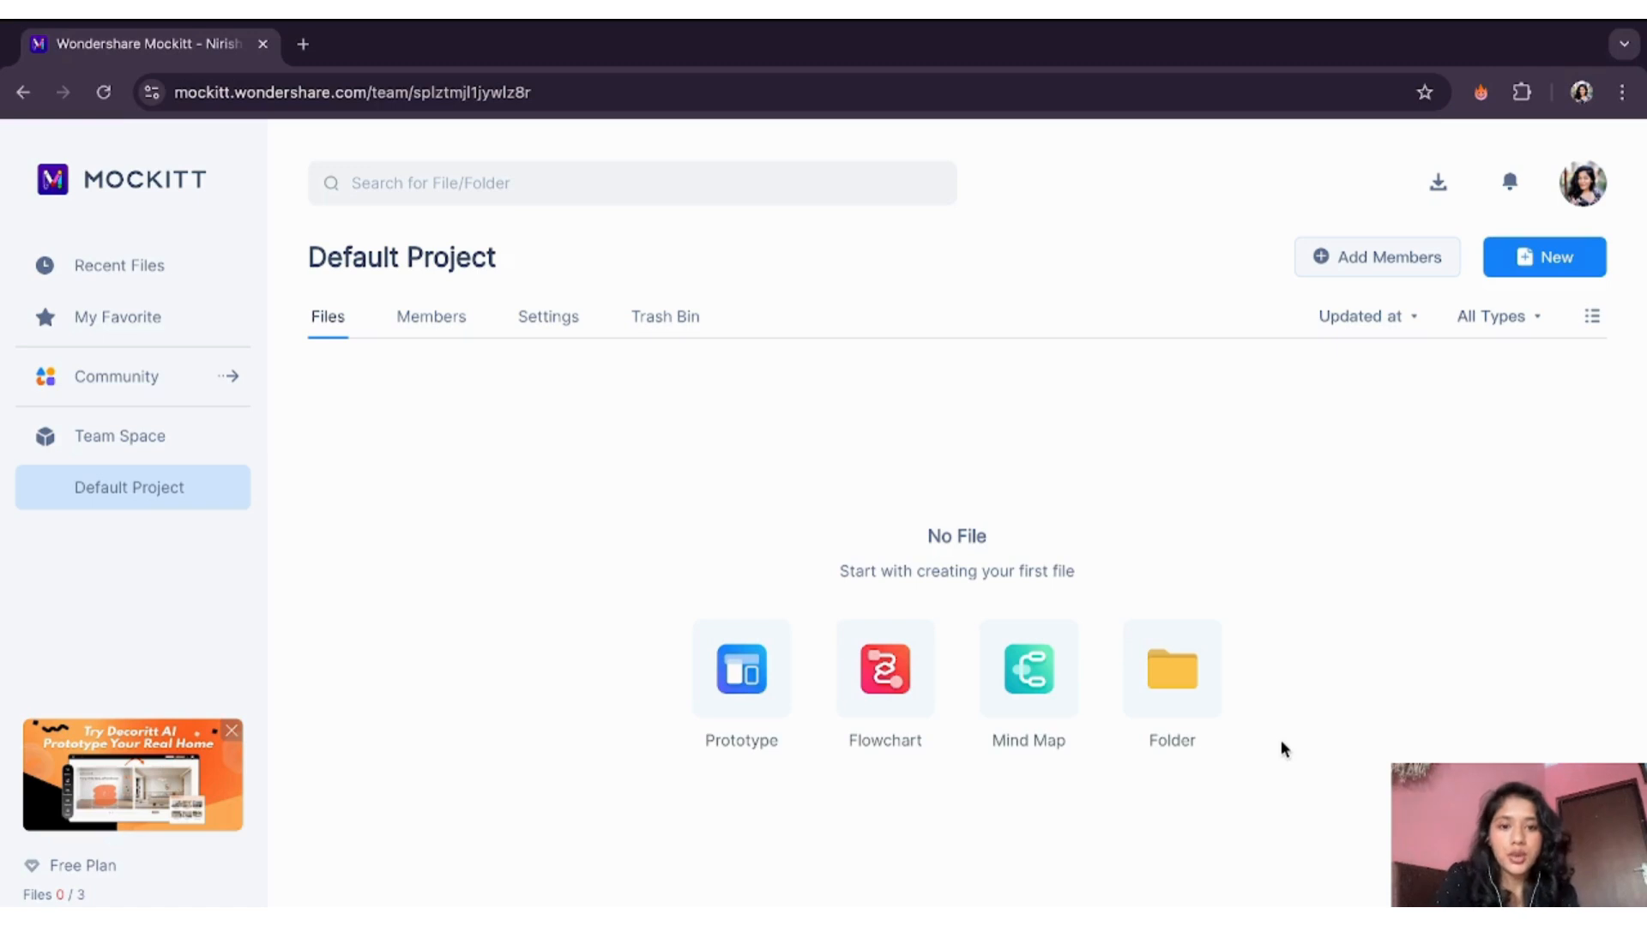
- Create a new Prototype project at iPhone 14/13 Pro size (390×844)
{"action": "left_click", "coordinate": [735, 680]}
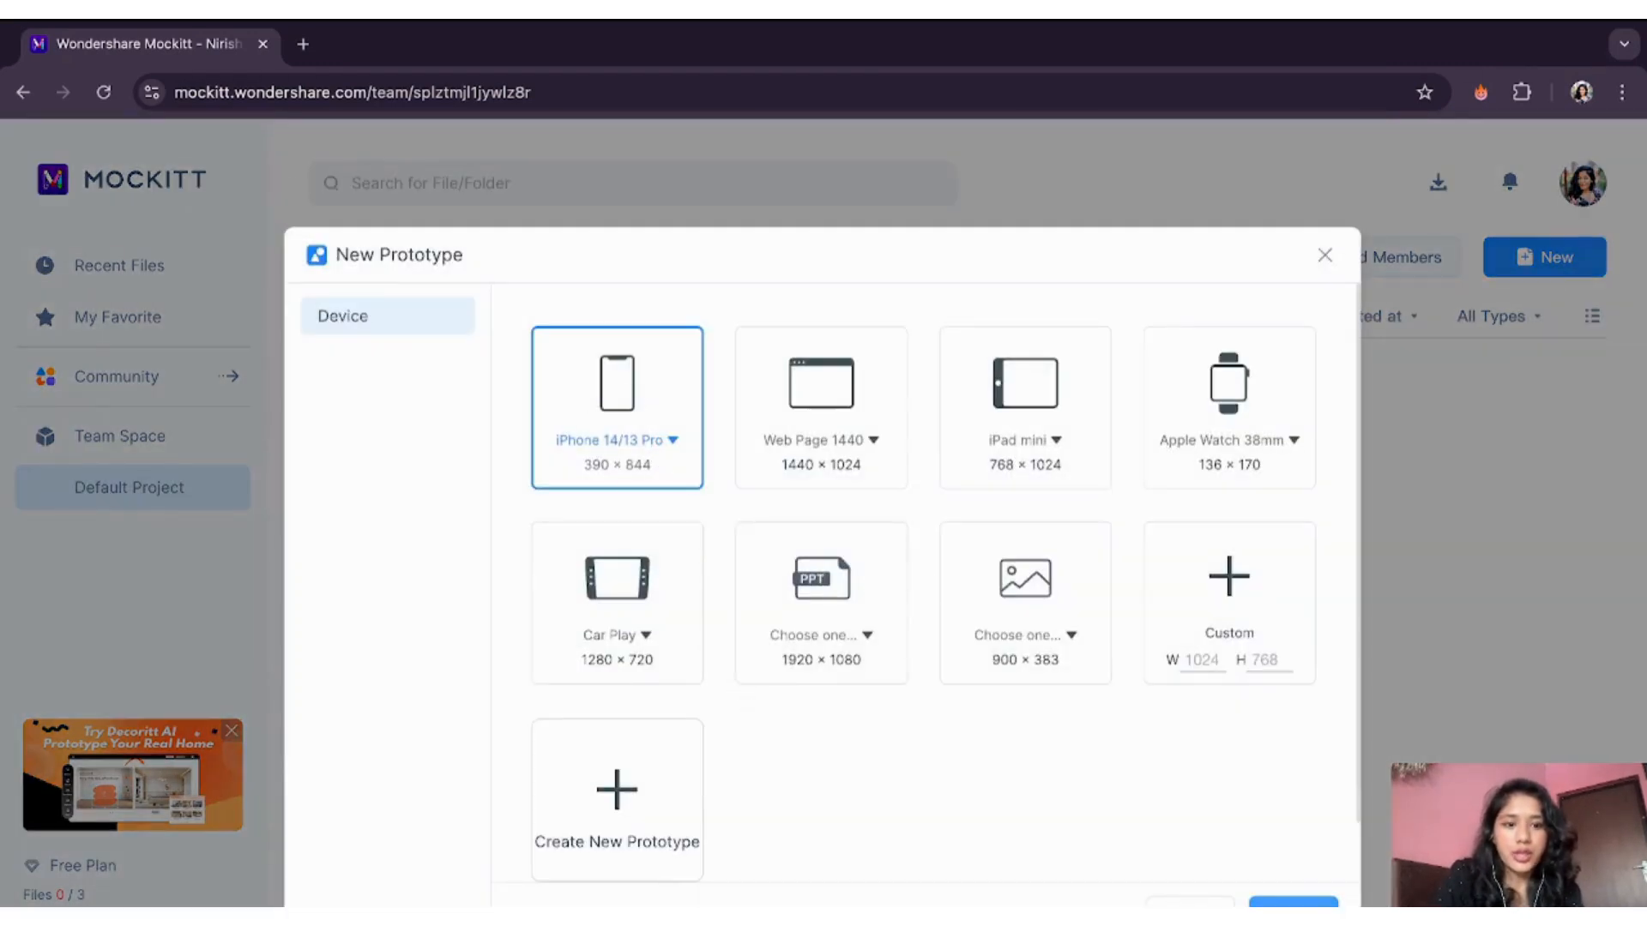
{"action": "left_click", "coordinate": [1293, 902]}
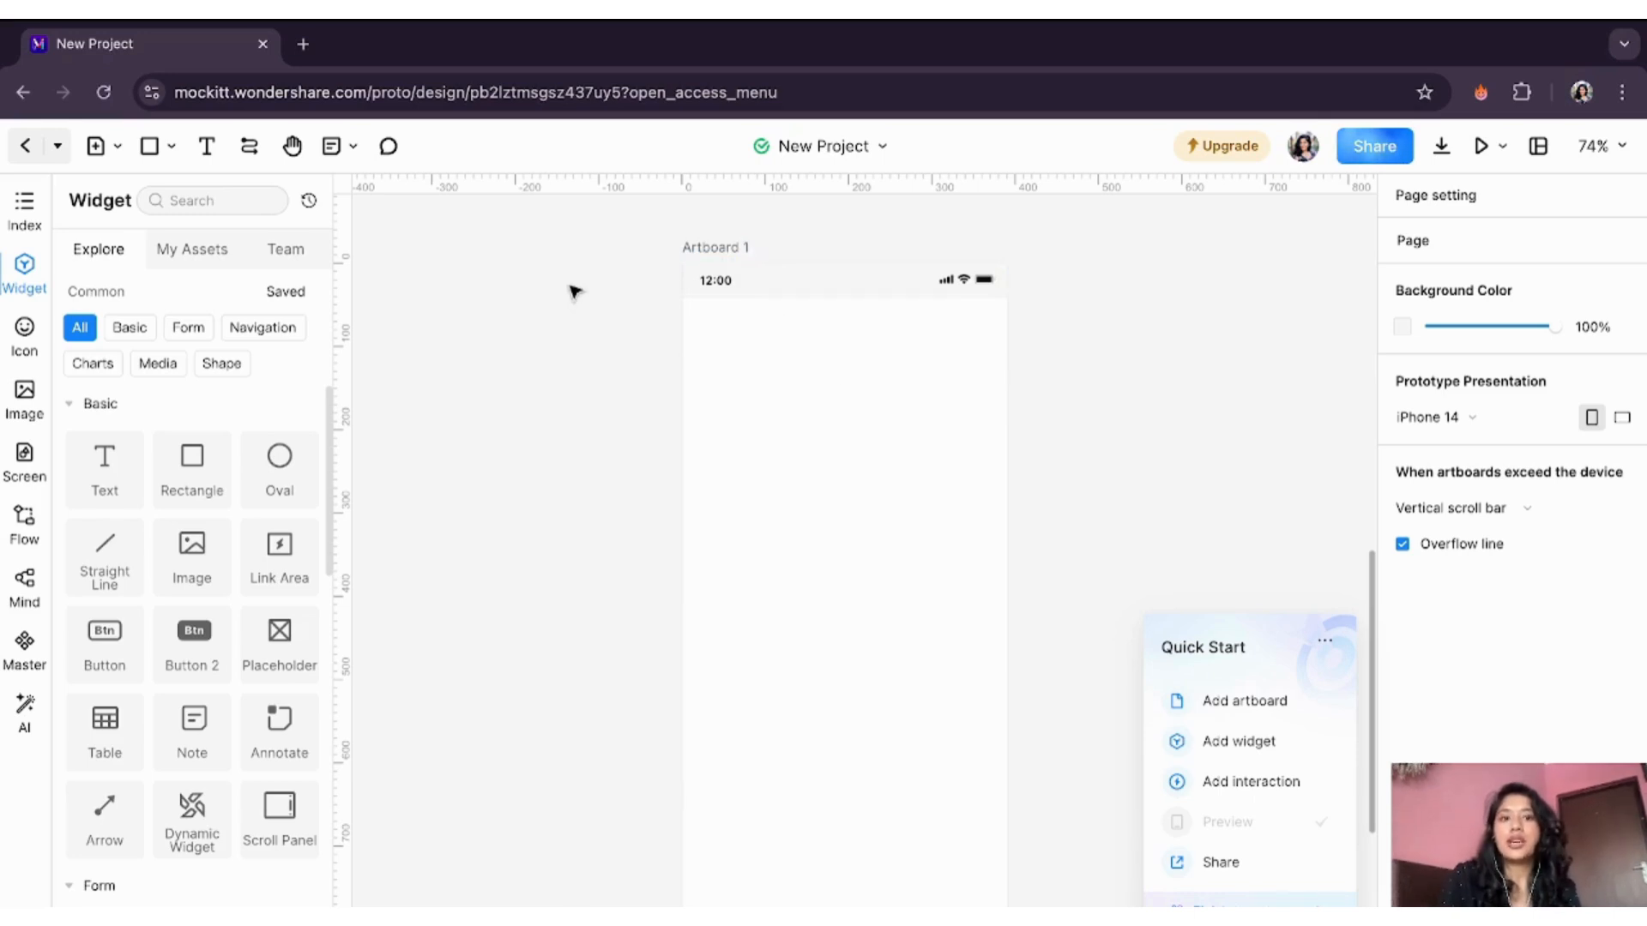
- Generate a prototype in Proto Generator from 'Travel community app where travellers can plan trips with other travellers…'
{"action": "left_click", "coordinate": [26, 717]}
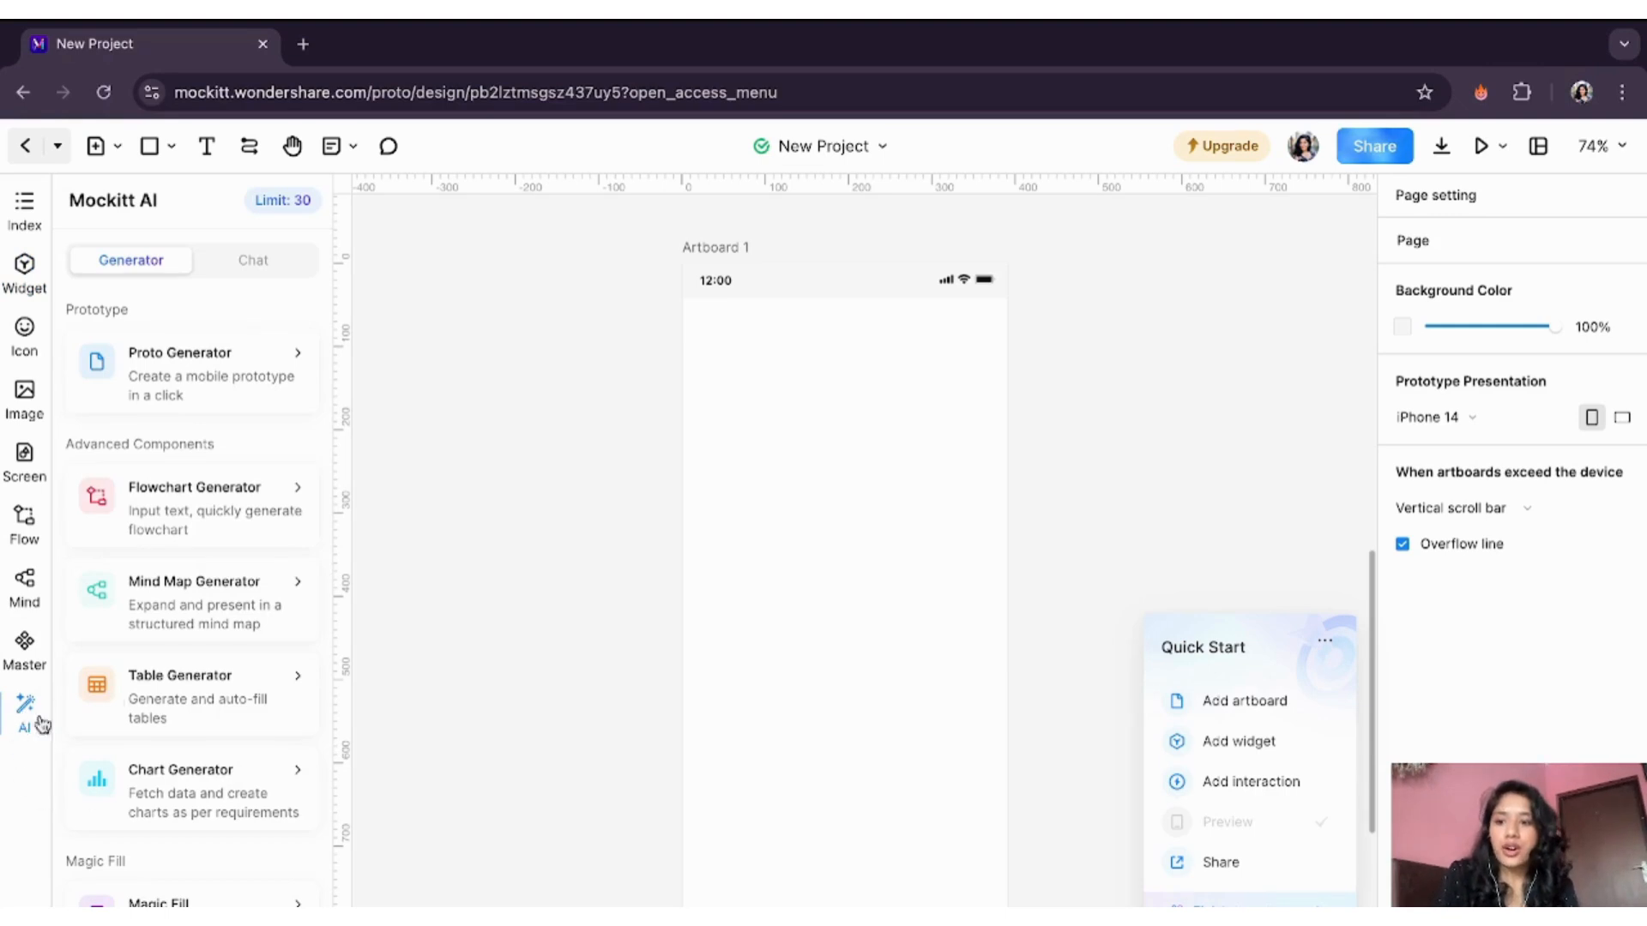
{"action": "left_click", "coordinate": [26, 717]}
{"action": "left_click", "coordinate": [26, 717]}
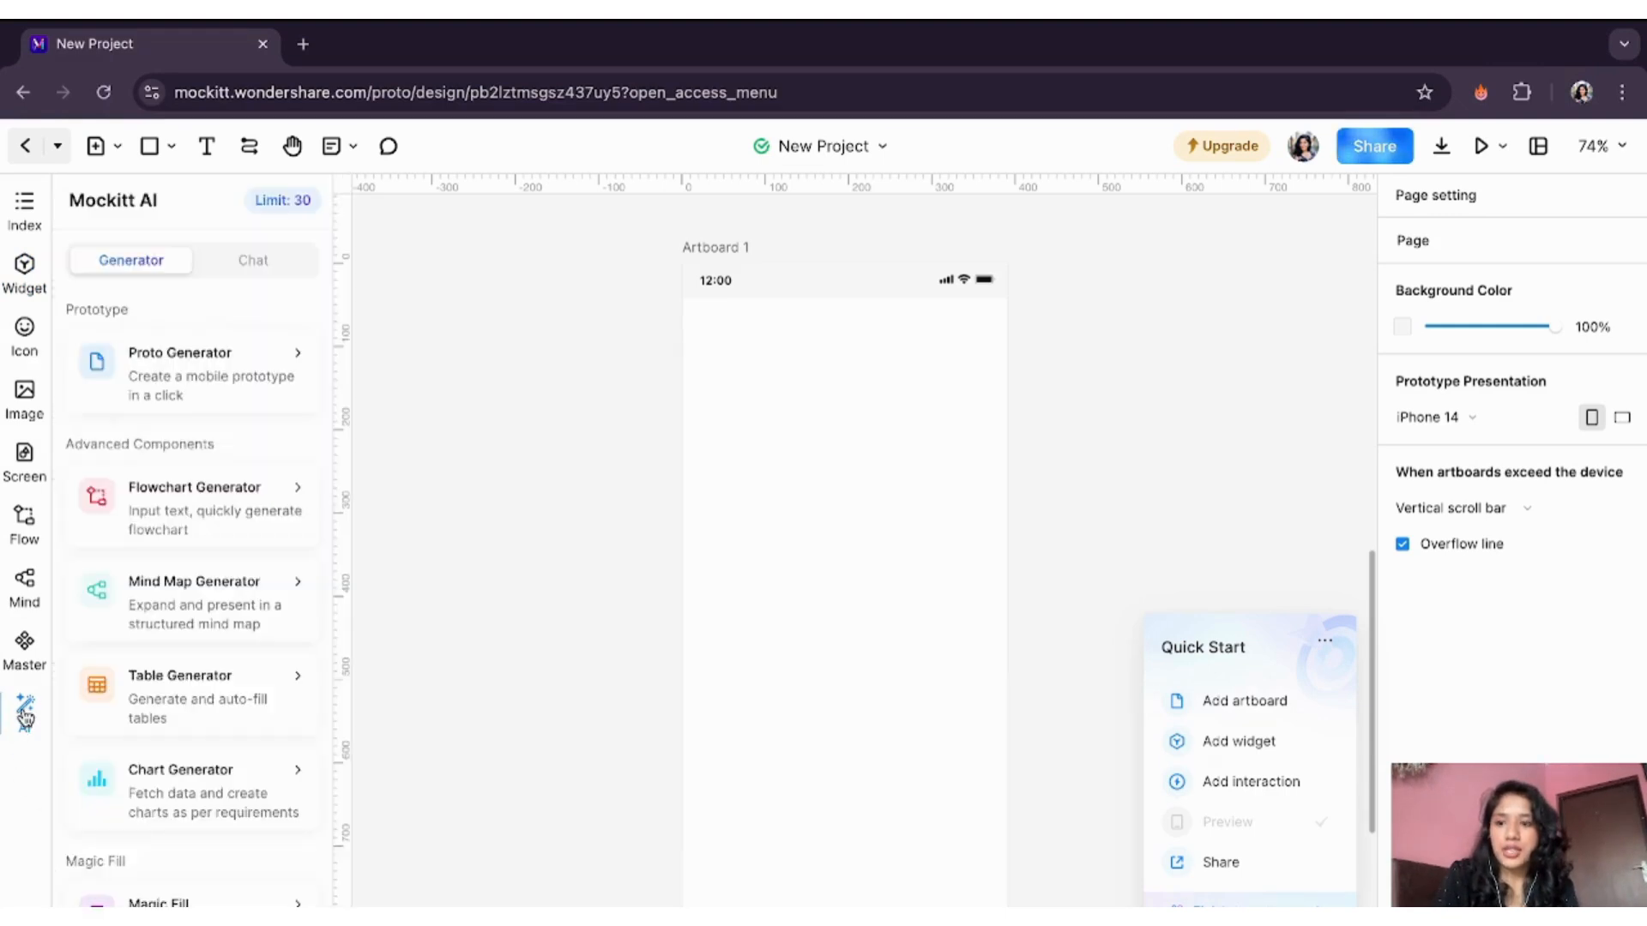
{"action": "left_click", "coordinate": [202, 374]}
{"action": "left_click", "coordinate": [457, 280]}
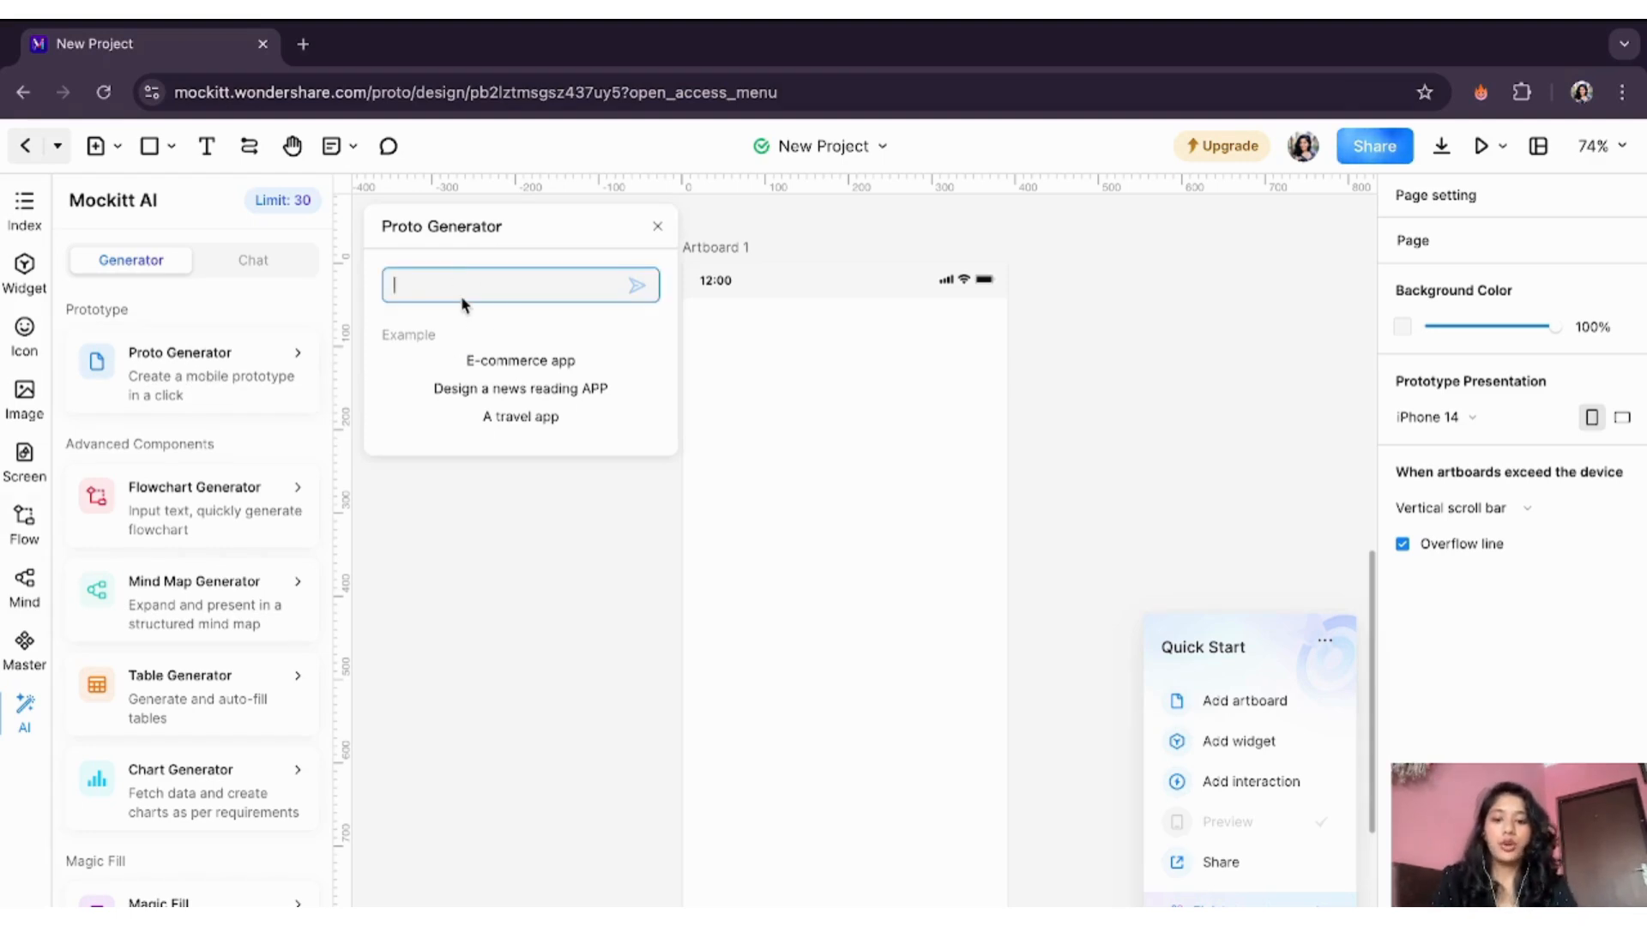
{"action": "type", "text": "Travel com"}
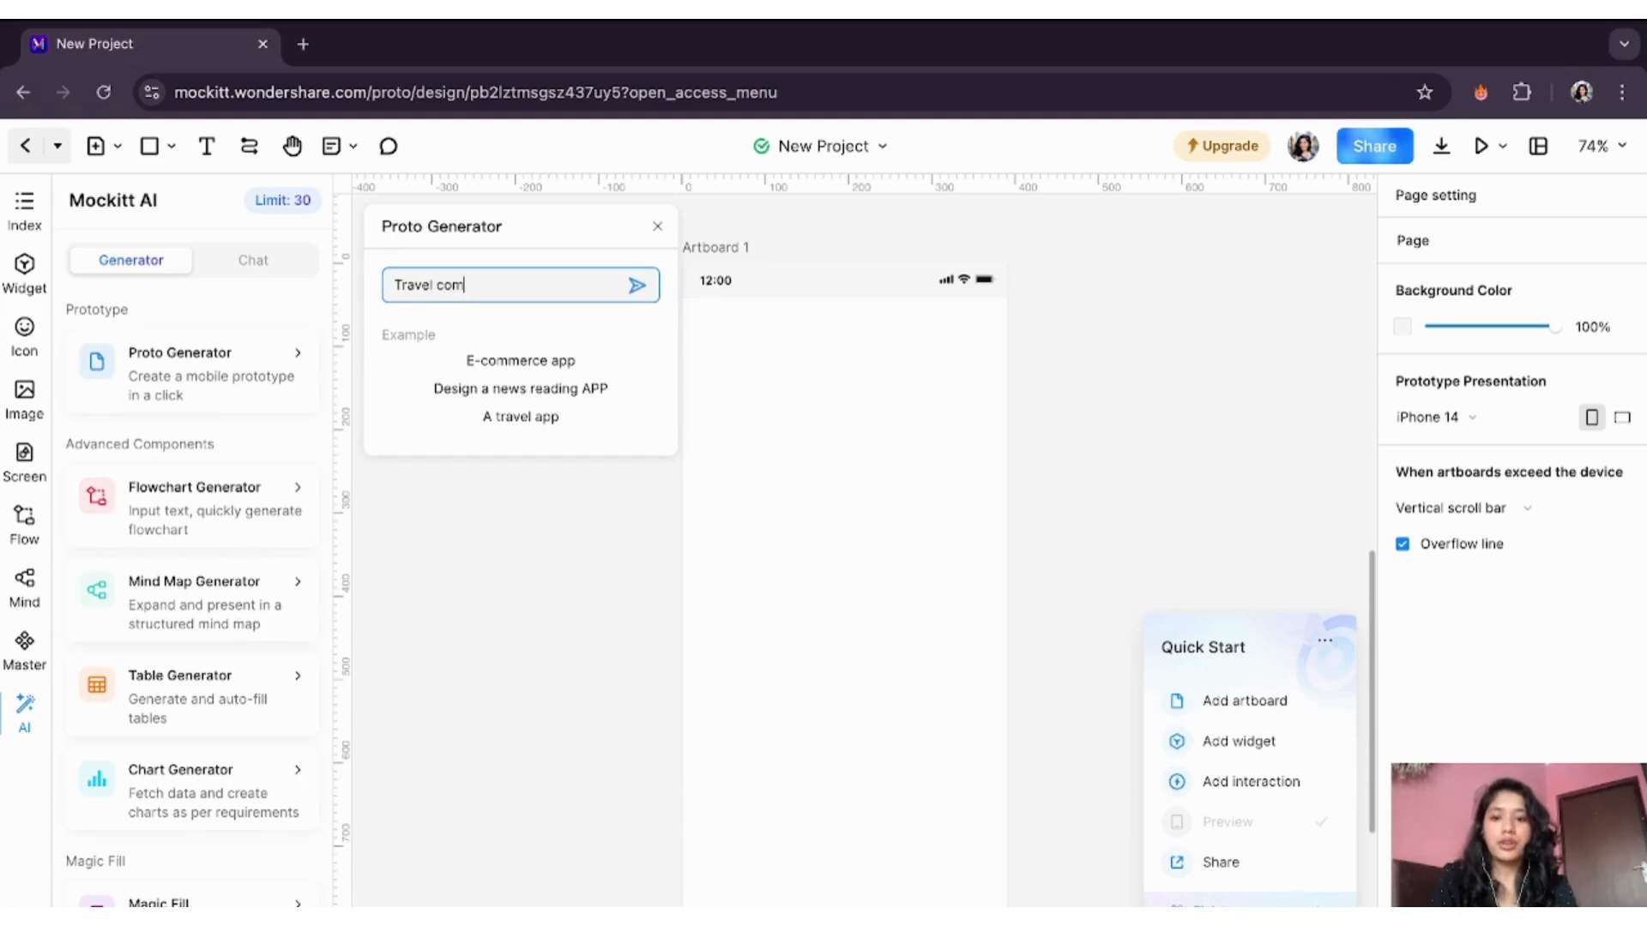
{"action": "type", "text": "munity app "}
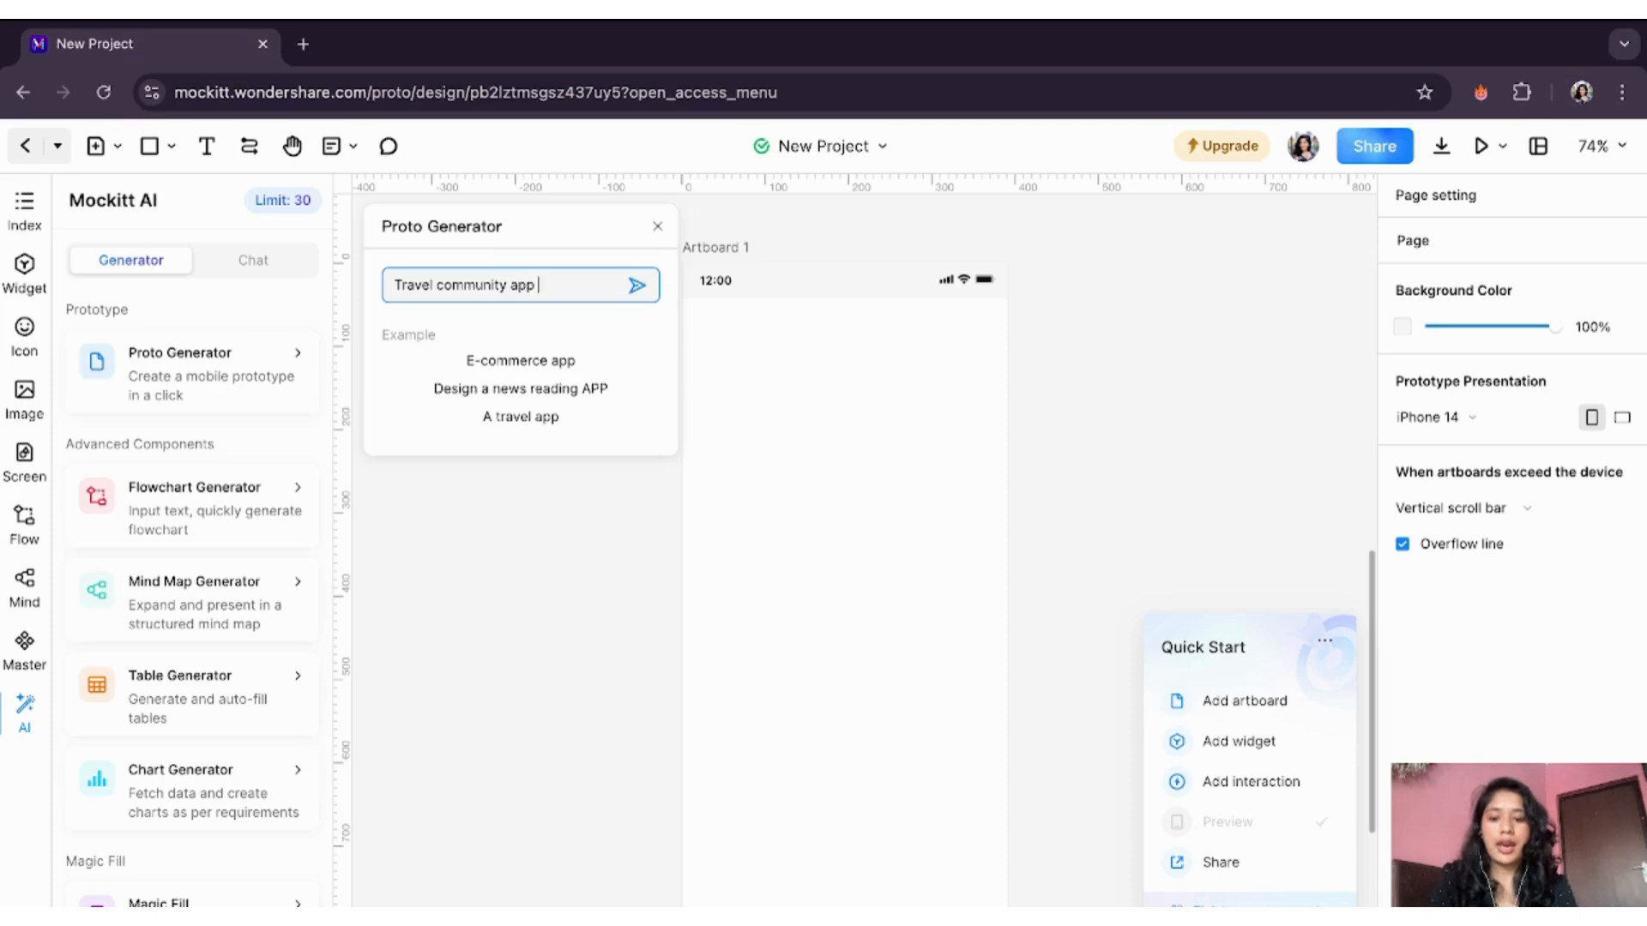
{"action": "type", "text": "where travelle"}
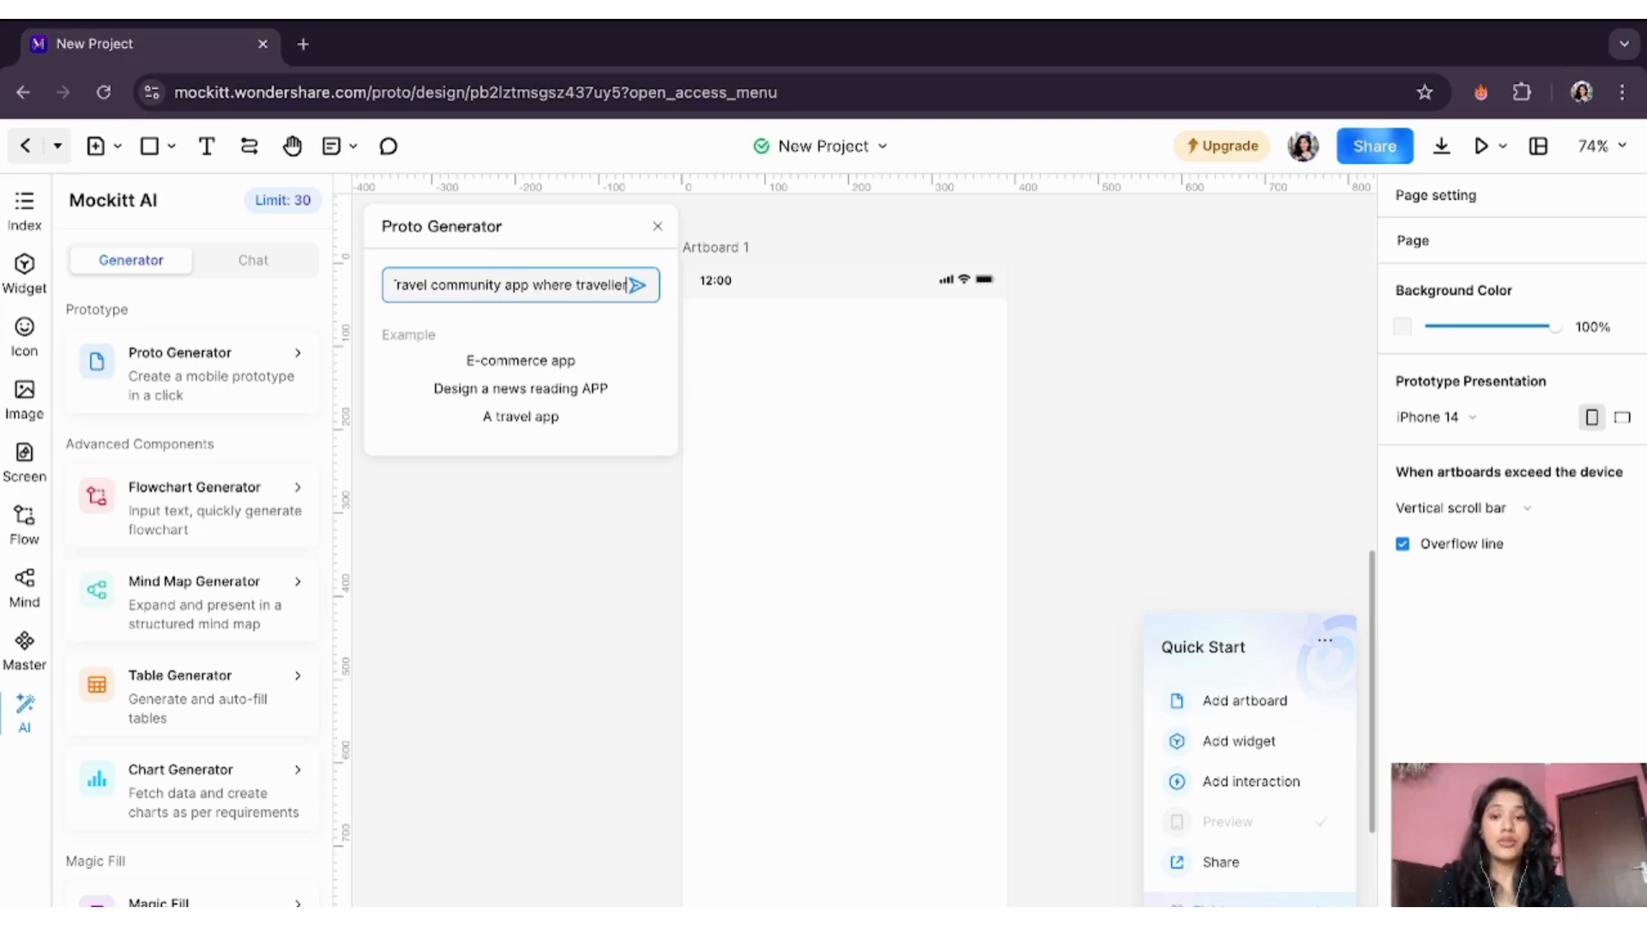
{"action": "type", "text": "rs can plan"}
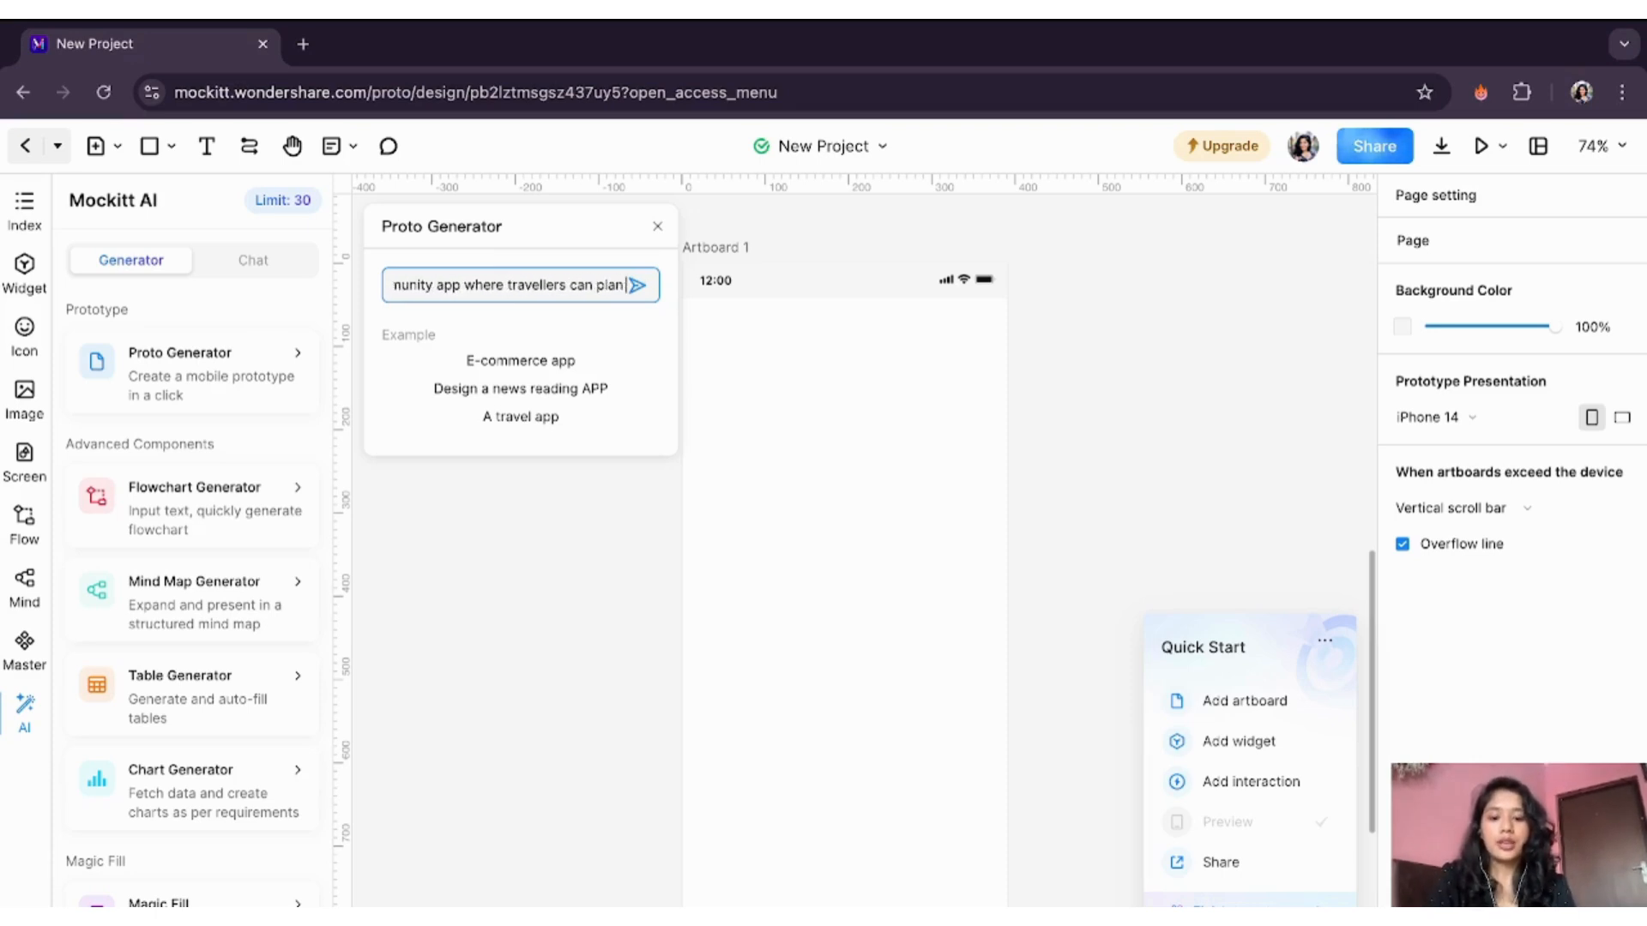
{"action": "type", "text": " trips with"}
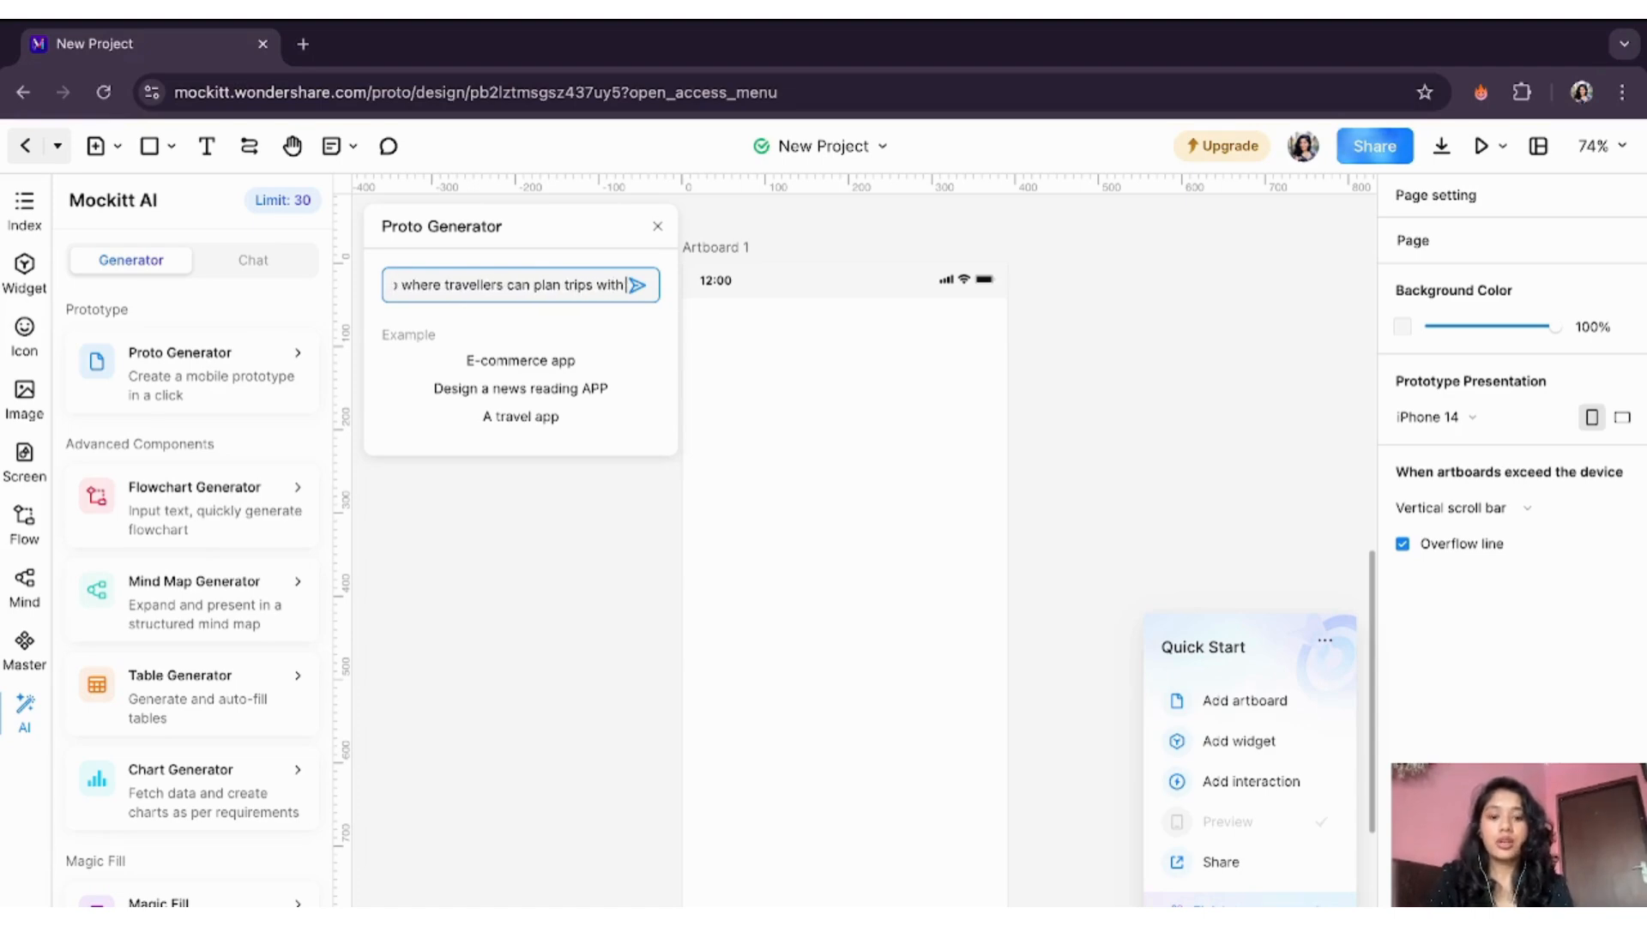
{"action": "type", "text": " other tra"}
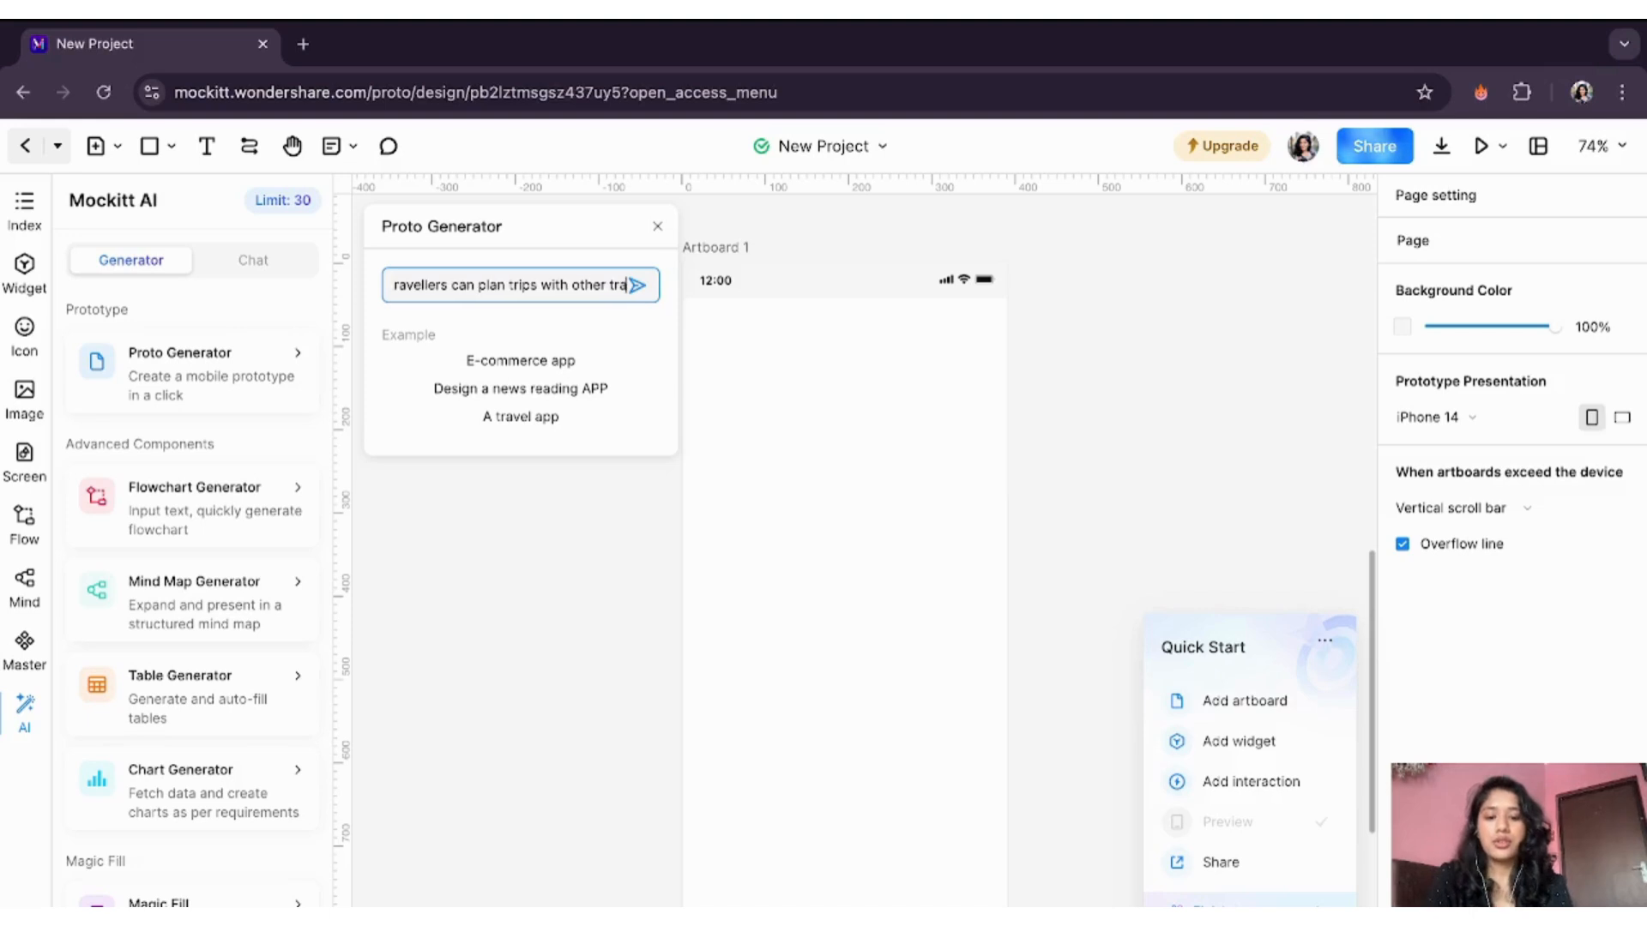
{"action": "type", "text": "vellers around"}
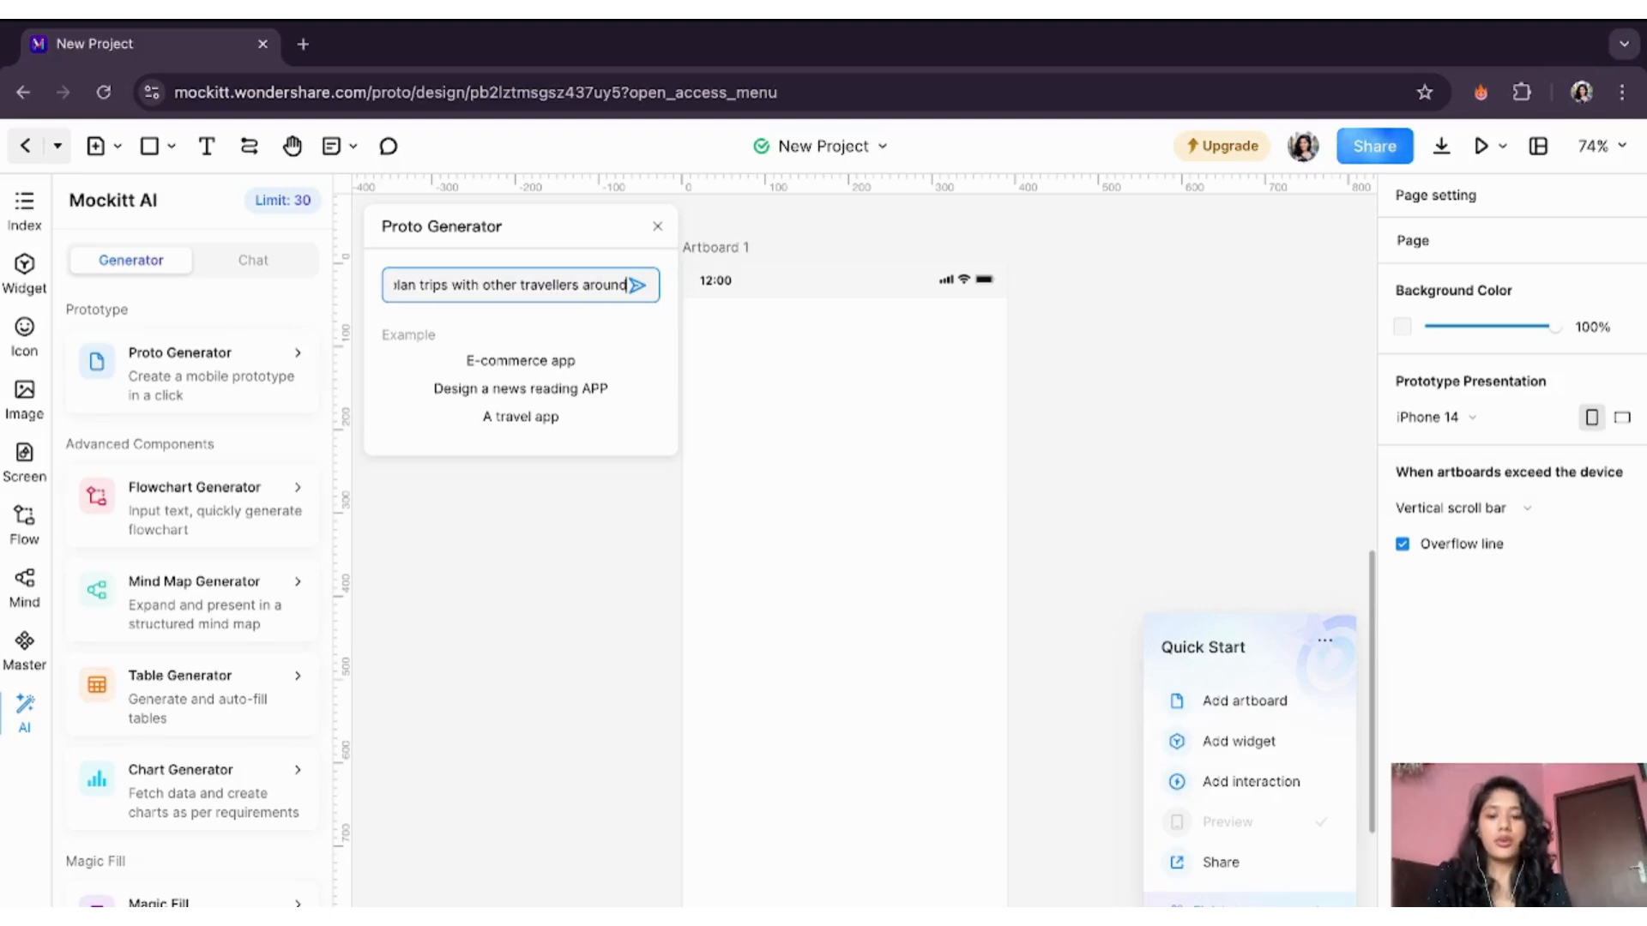
{"action": "type", "text": " the world"}
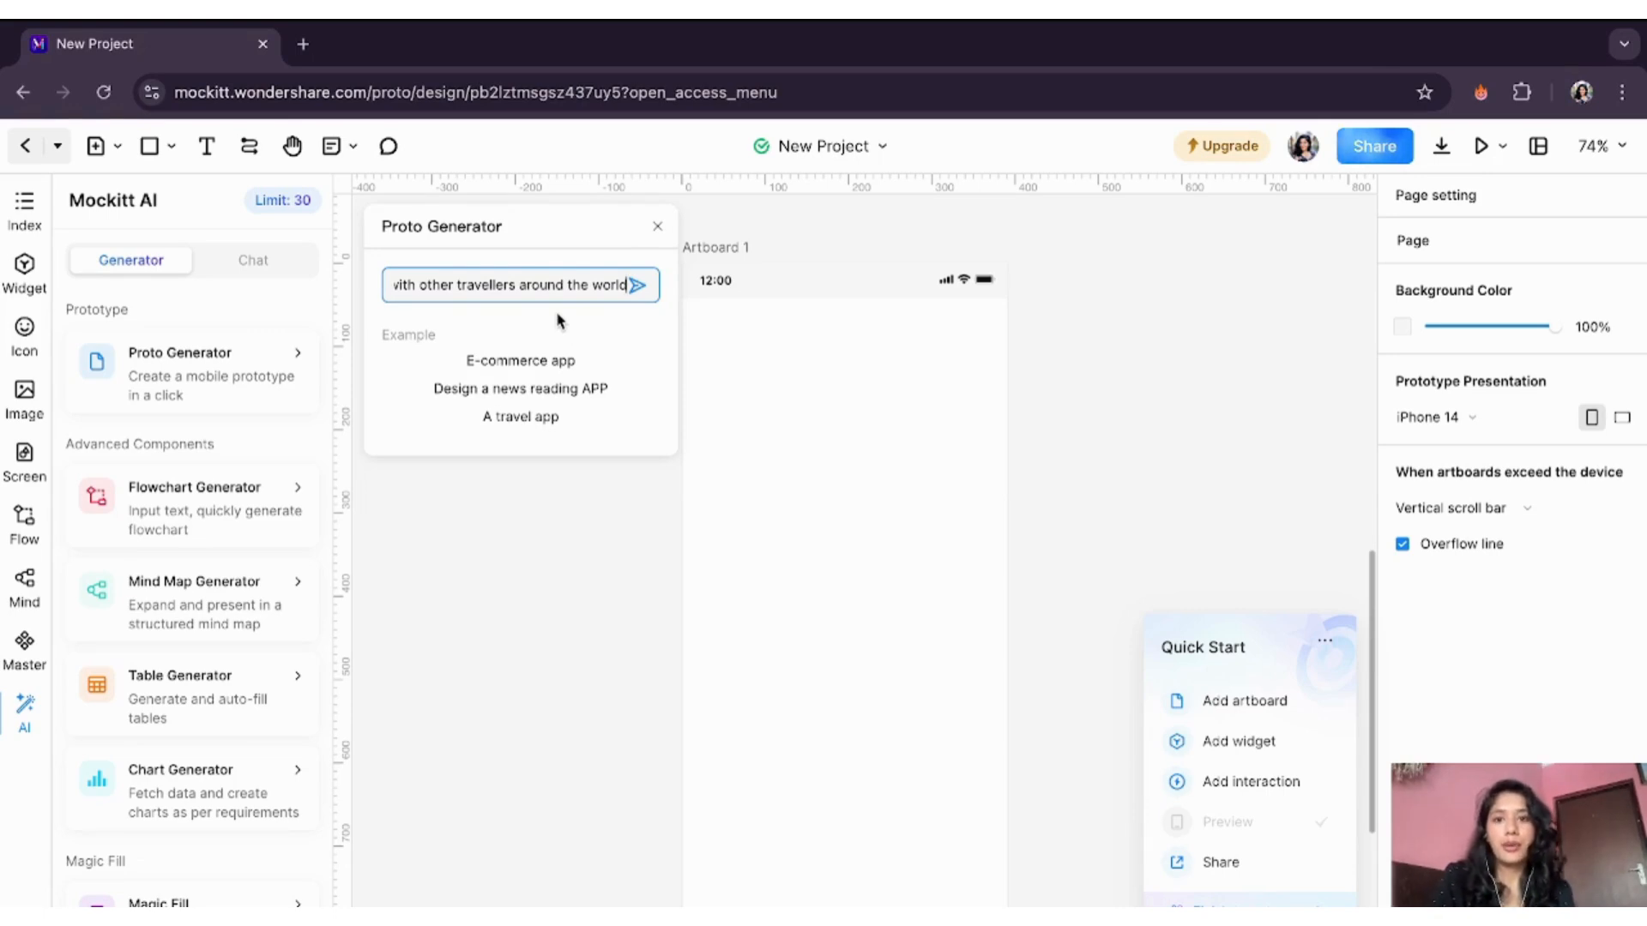
{"action": "left_click", "coordinate": [634, 286]}
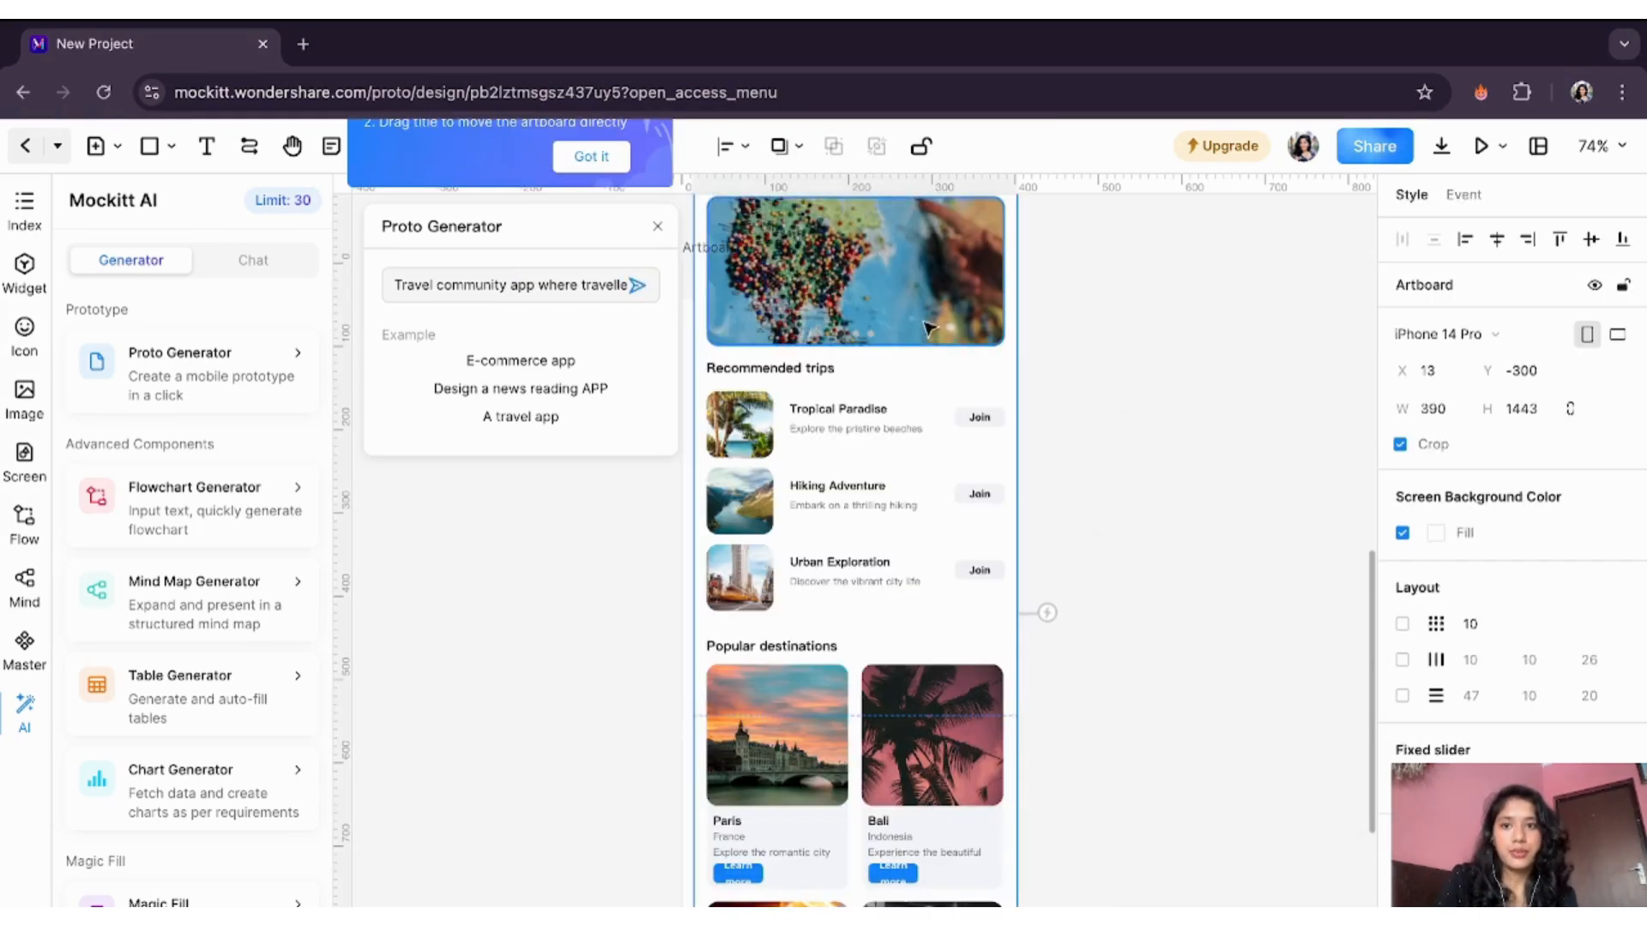
- Dismiss the artboard tip, review the generated Travel screen, and open it in Preview
{"action": "scroll", "coordinate": [931, 329], "scroll_direction": "up", "scroll_amount": 1}
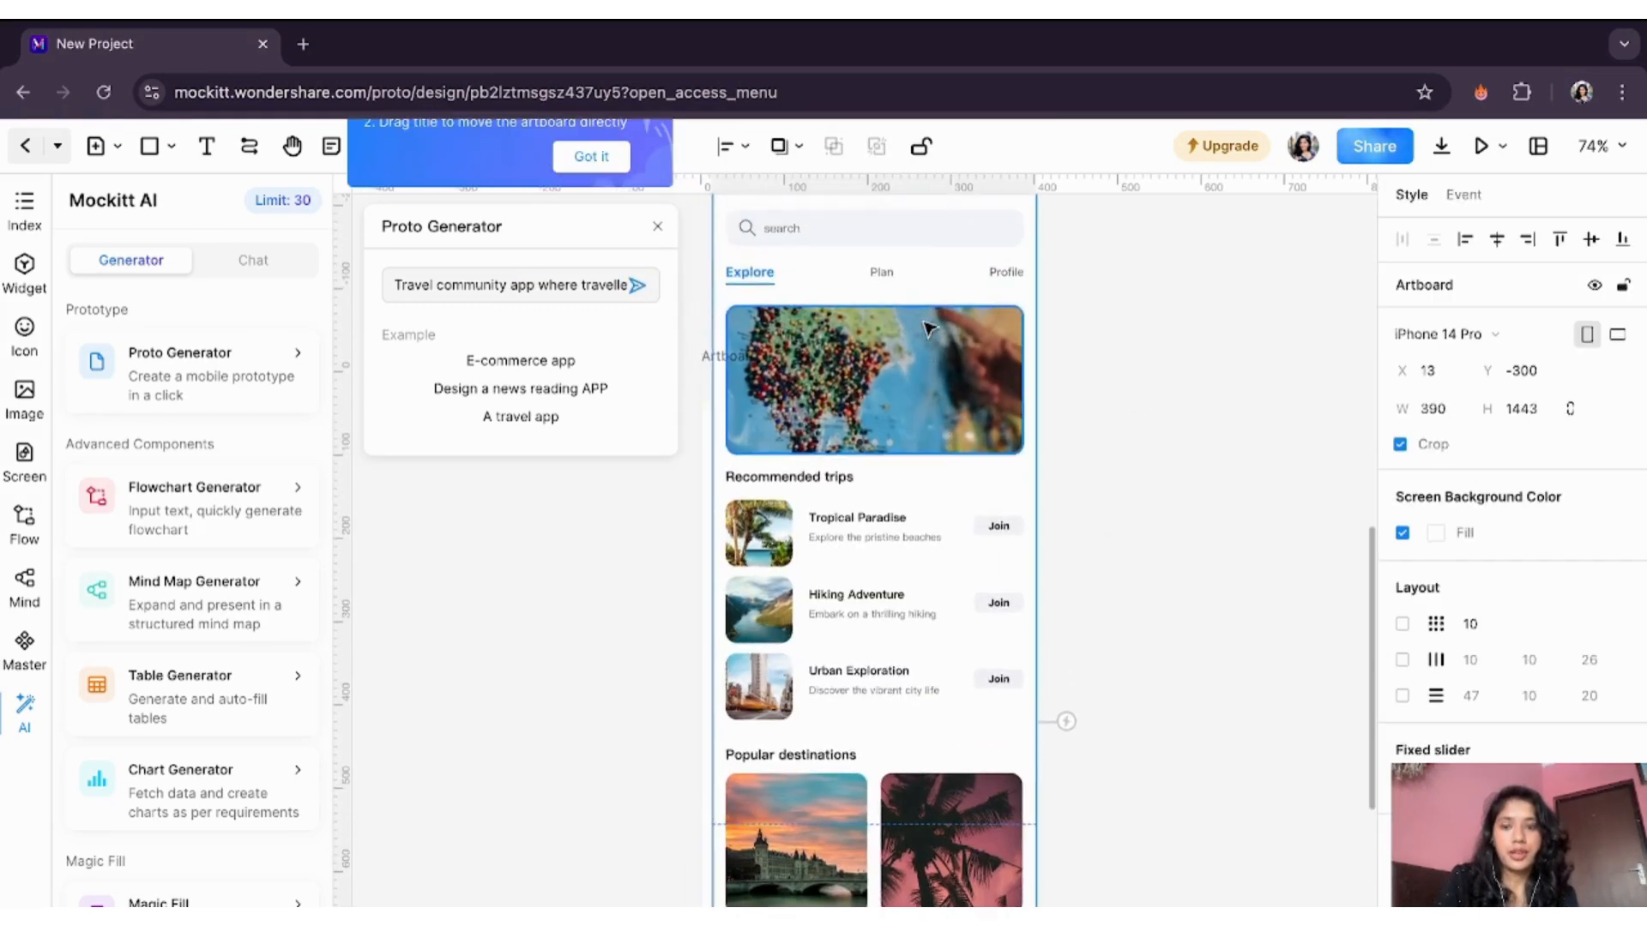
{"action": "left_click", "coordinate": [589, 158]}
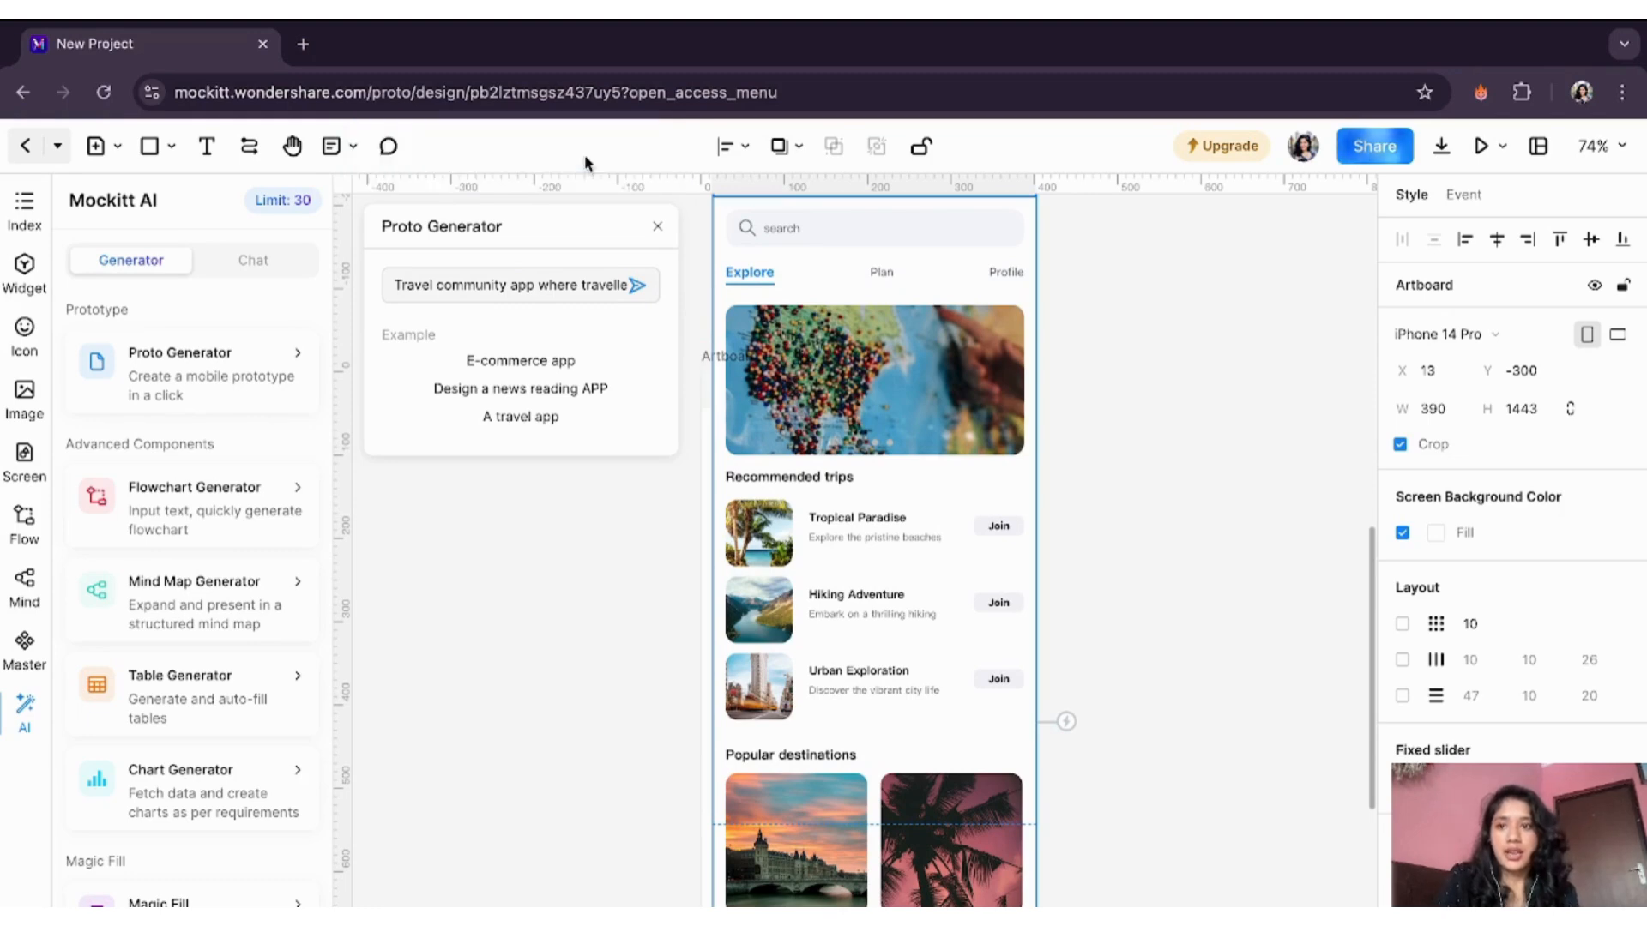
{"action": "scroll", "coordinate": [1089, 495], "scroll_direction": "up", "scroll_amount": 1}
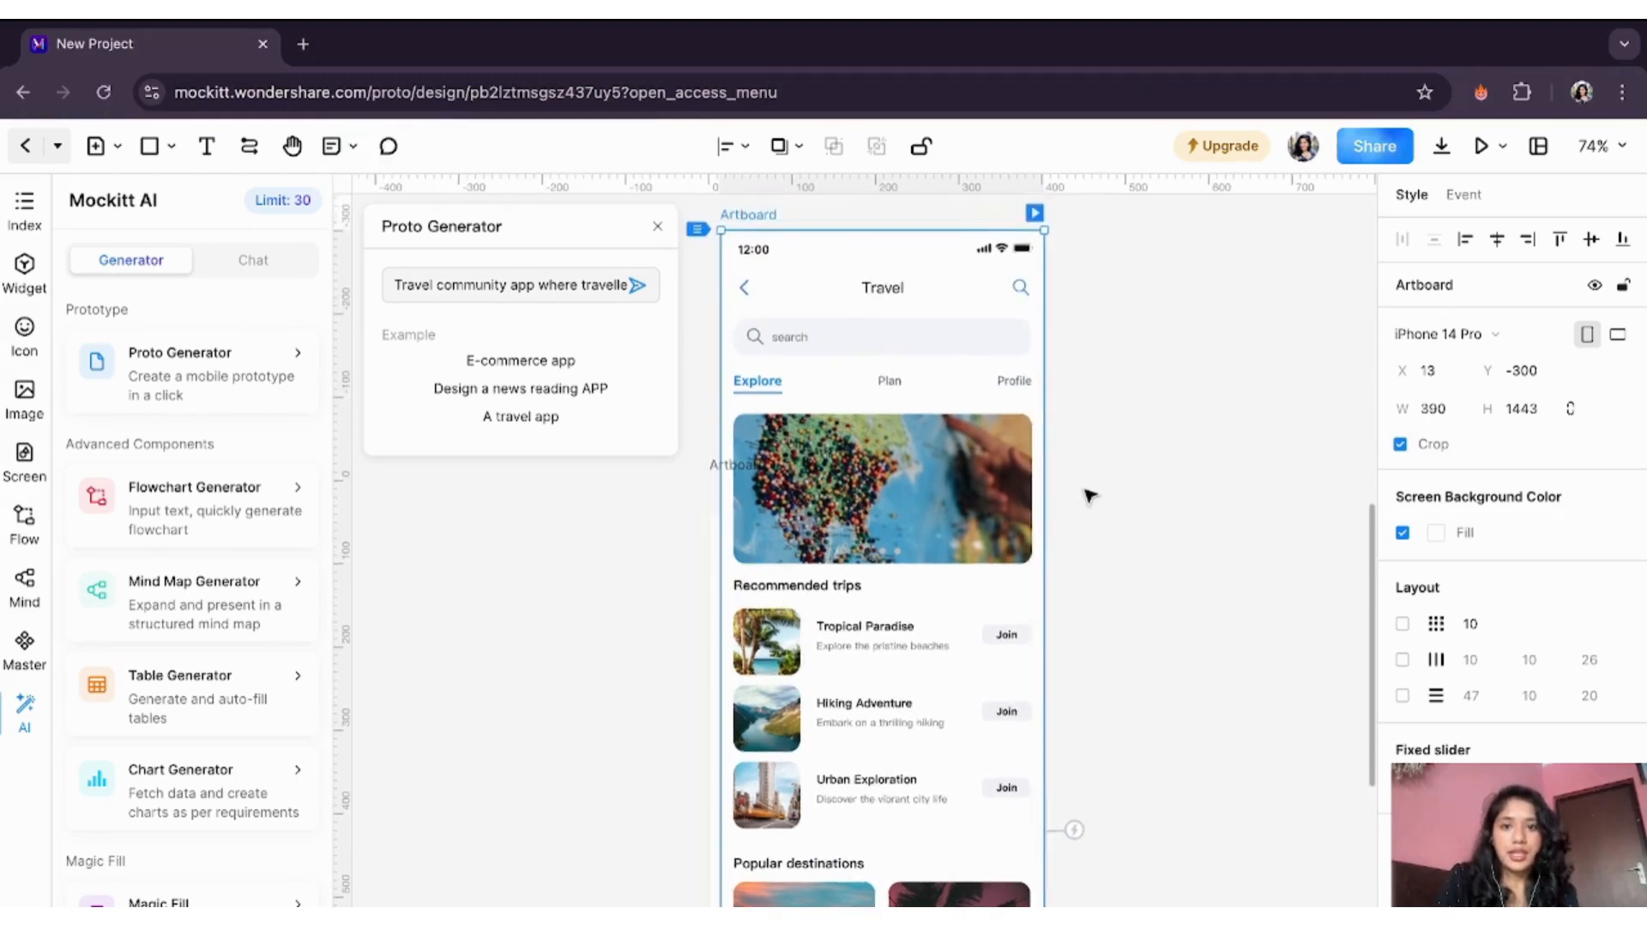
{"action": "scroll", "coordinate": [1089, 496], "scroll_direction": "up", "scroll_amount": 1}
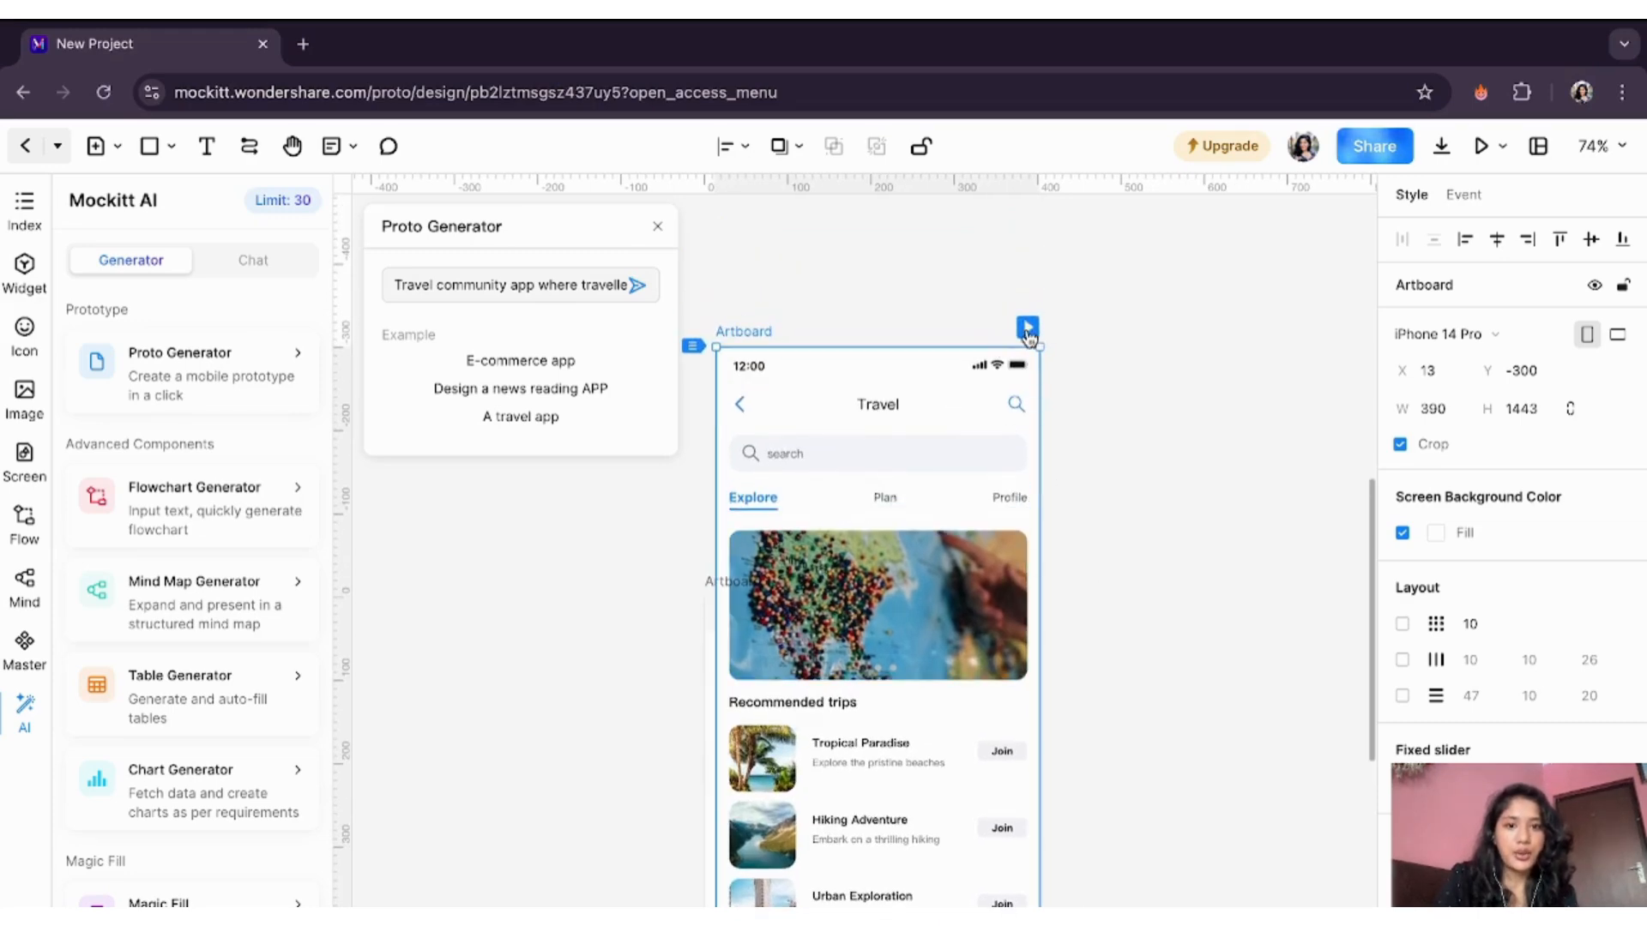
{"action": "scroll", "coordinate": [793, 600], "scroll_direction": "down", "scroll_amount": 2}
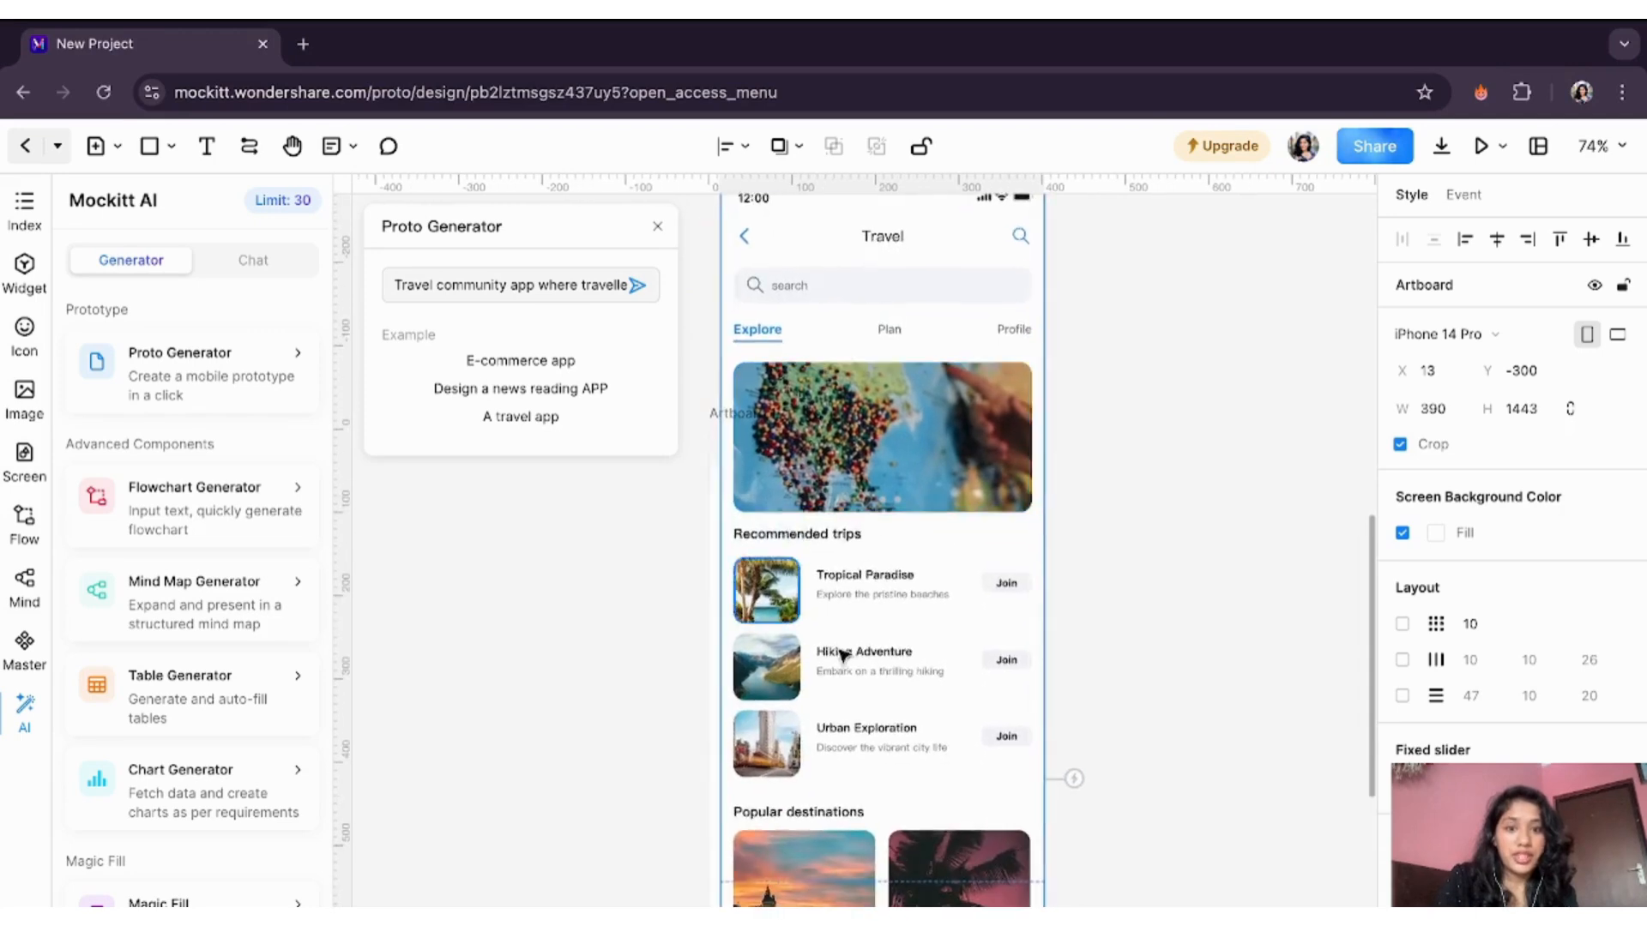
{"action": "scroll", "coordinate": [849, 529], "scroll_direction": "down", "scroll_amount": 1}
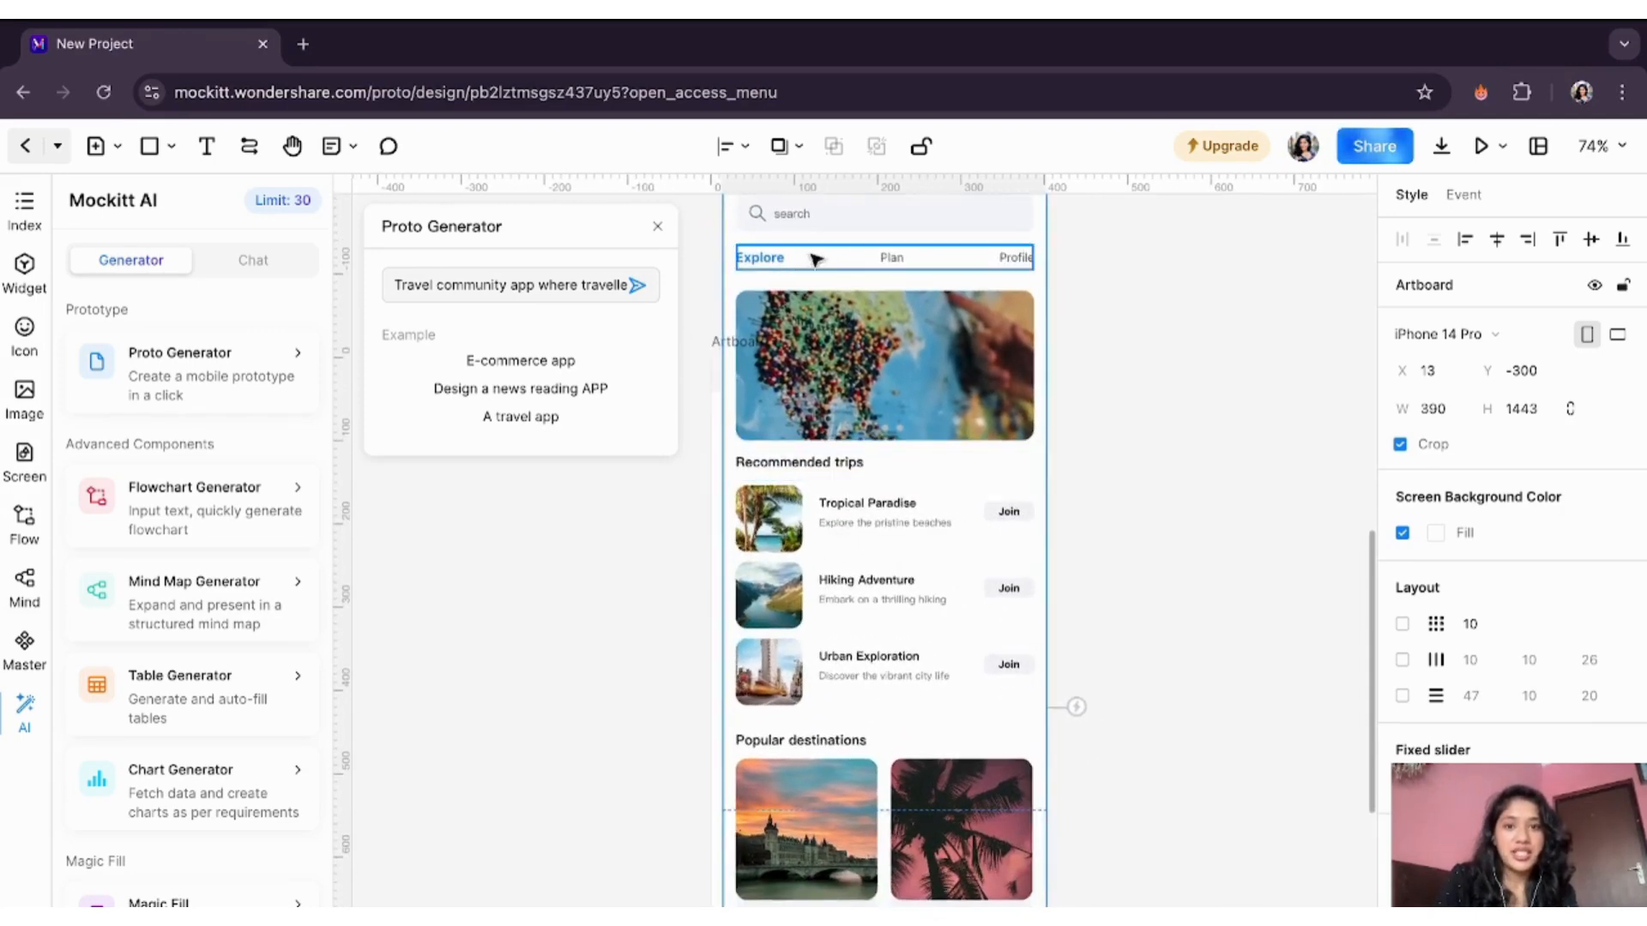
{"action": "scroll", "coordinate": [883, 588], "scroll_direction": "down", "scroll_amount": 1}
{"action": "scroll", "coordinate": [886, 589], "scroll_direction": "down", "scroll_amount": 3}
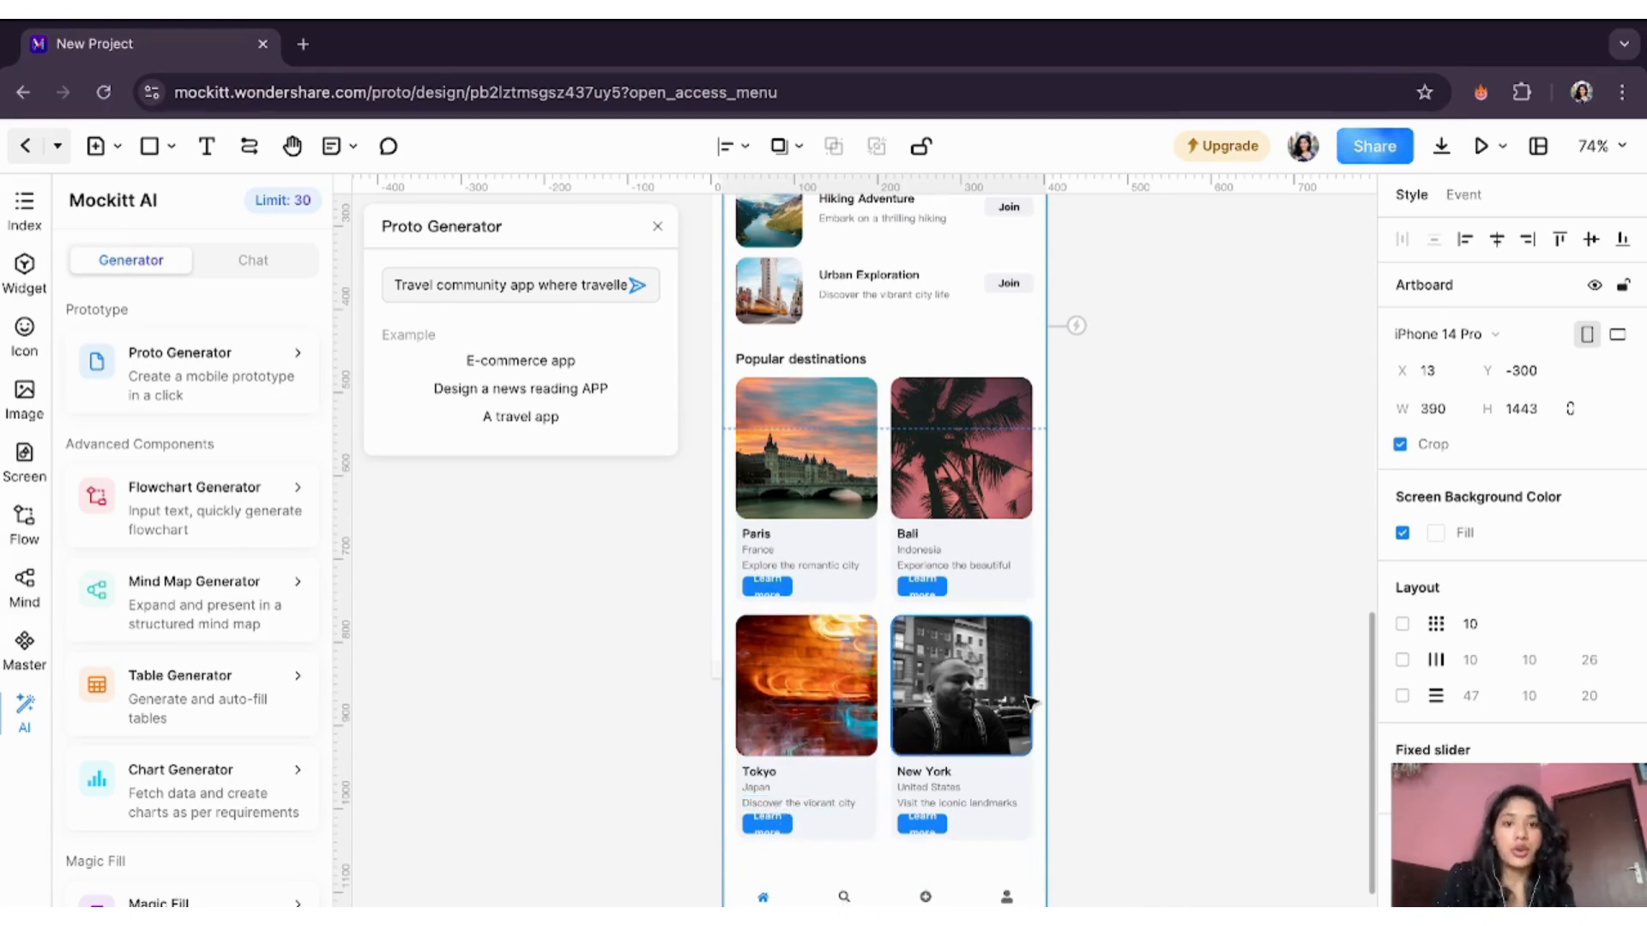
{"action": "scroll", "coordinate": [1021, 699], "scroll_direction": "up", "scroll_amount": 1}
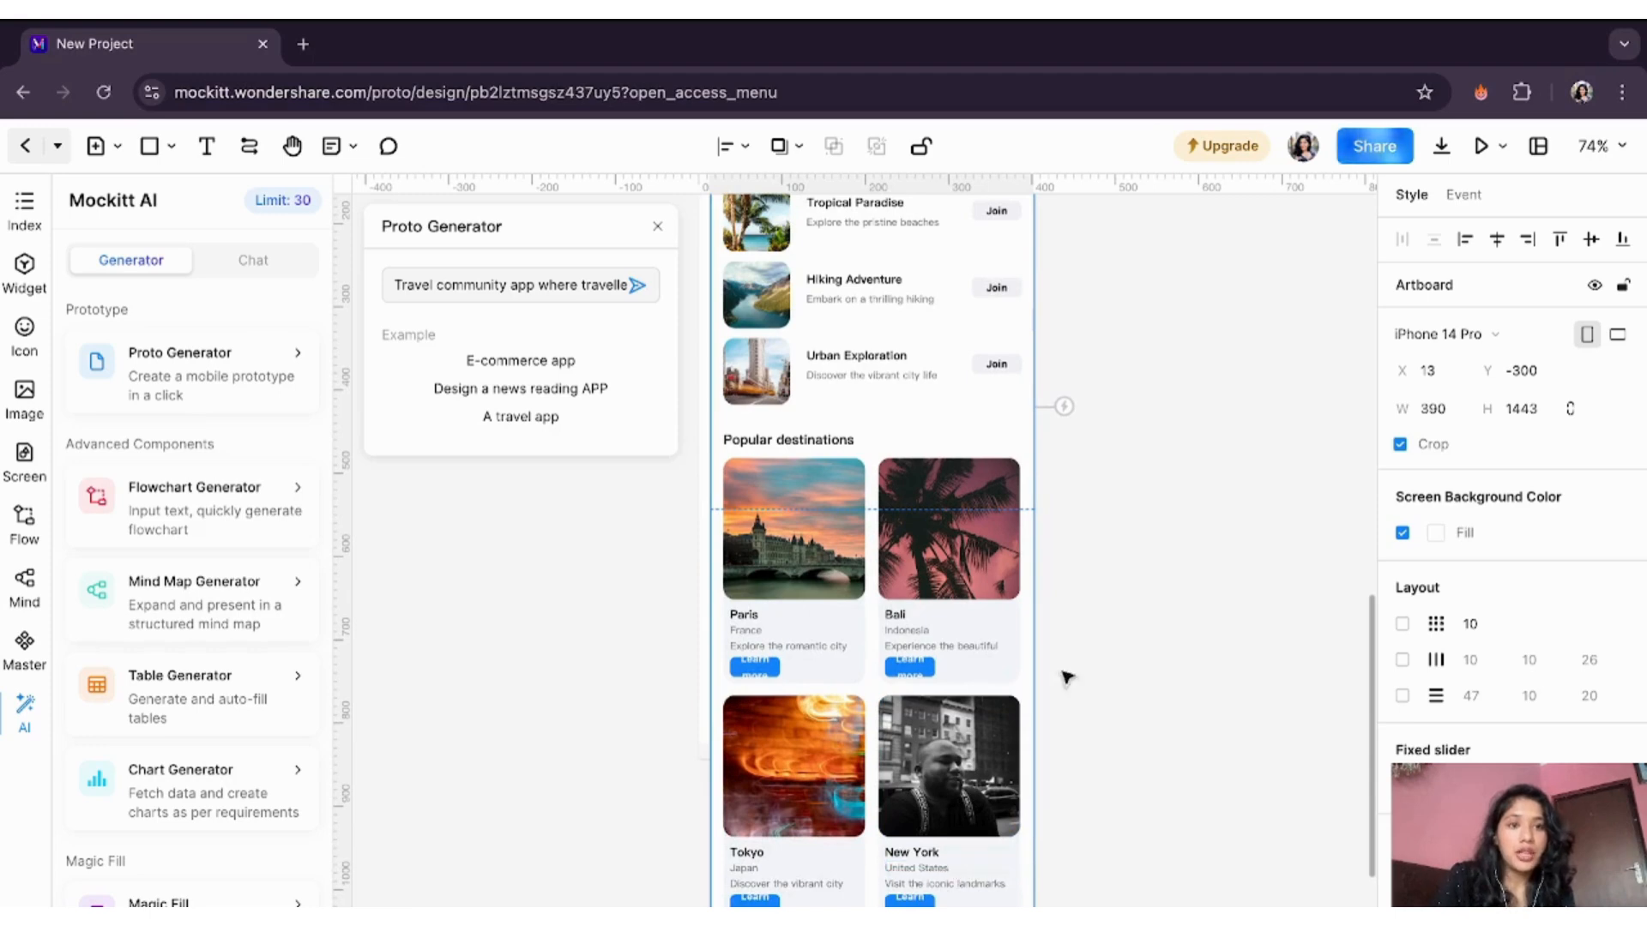
{"action": "scroll", "coordinate": [1064, 677], "scroll_direction": "up", "scroll_amount": 3}
{"action": "scroll", "coordinate": [1066, 716], "scroll_direction": "up", "scroll_amount": 1}
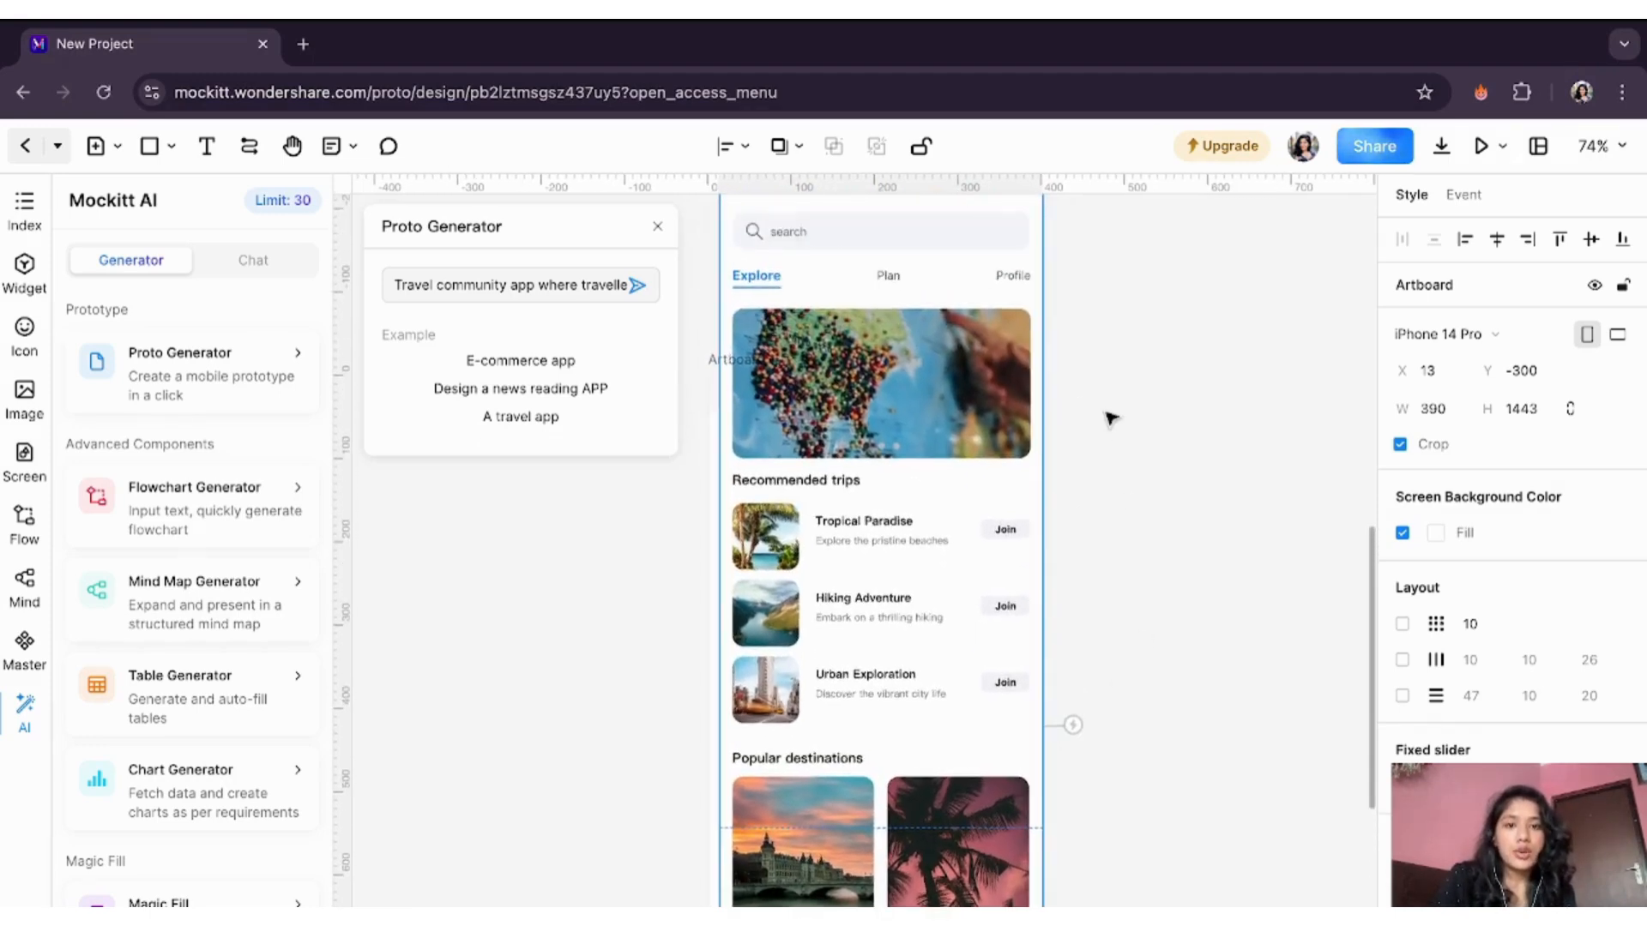
{"action": "scroll", "coordinate": [1111, 420], "scroll_direction": "up", "scroll_amount": 2}
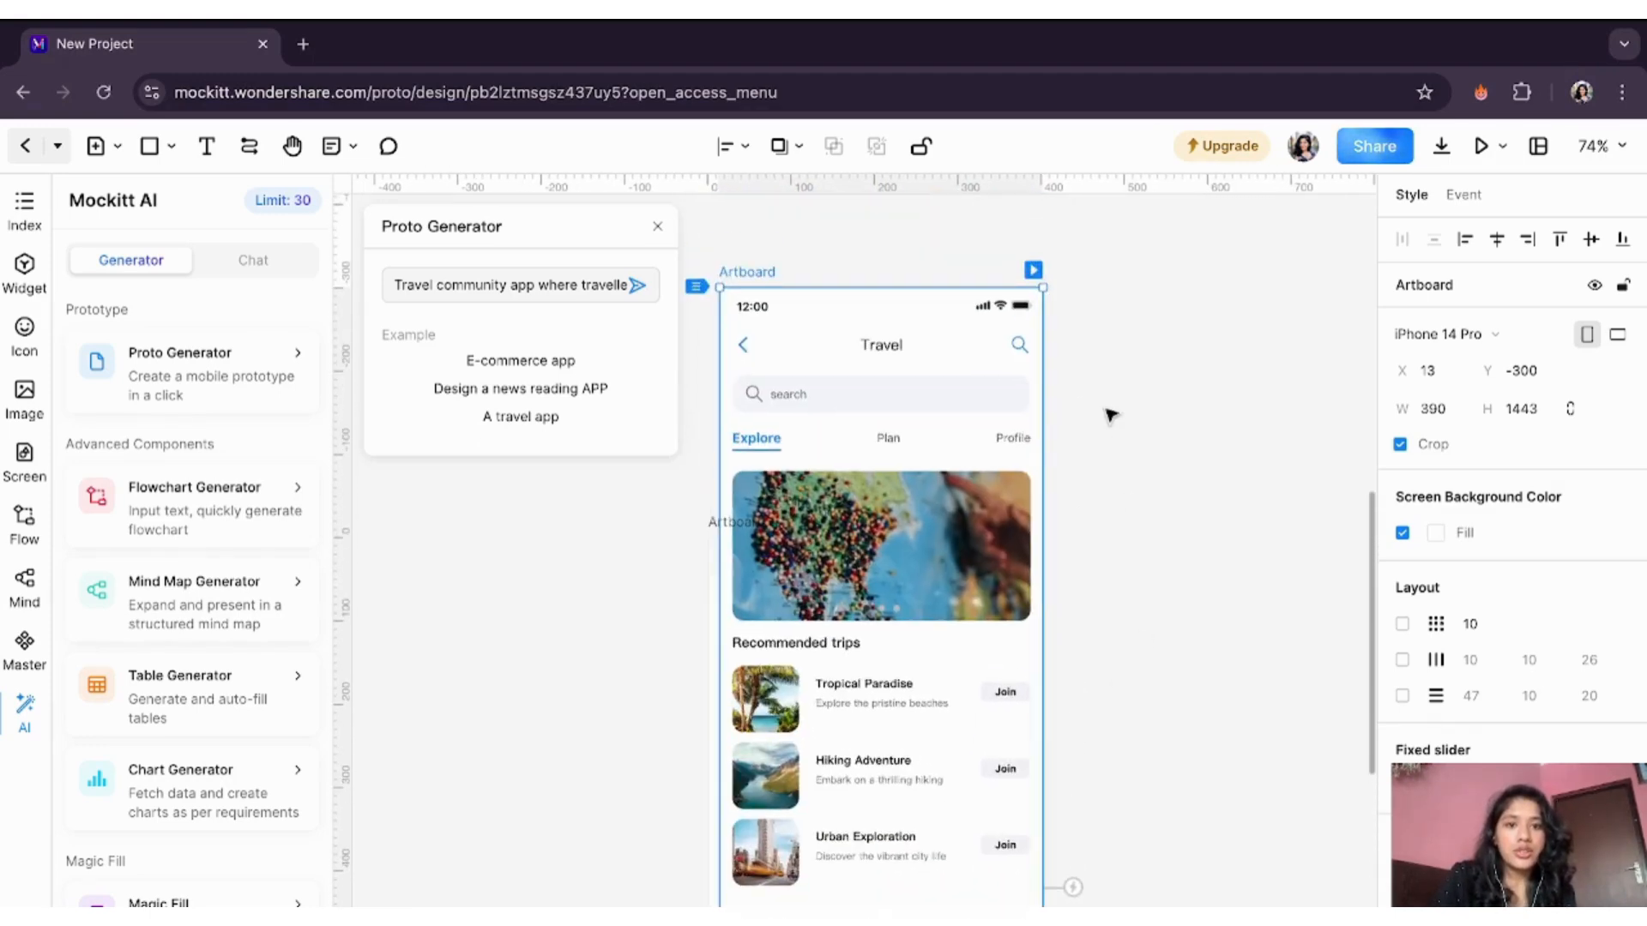
{"action": "left_click", "coordinate": [1033, 270]}
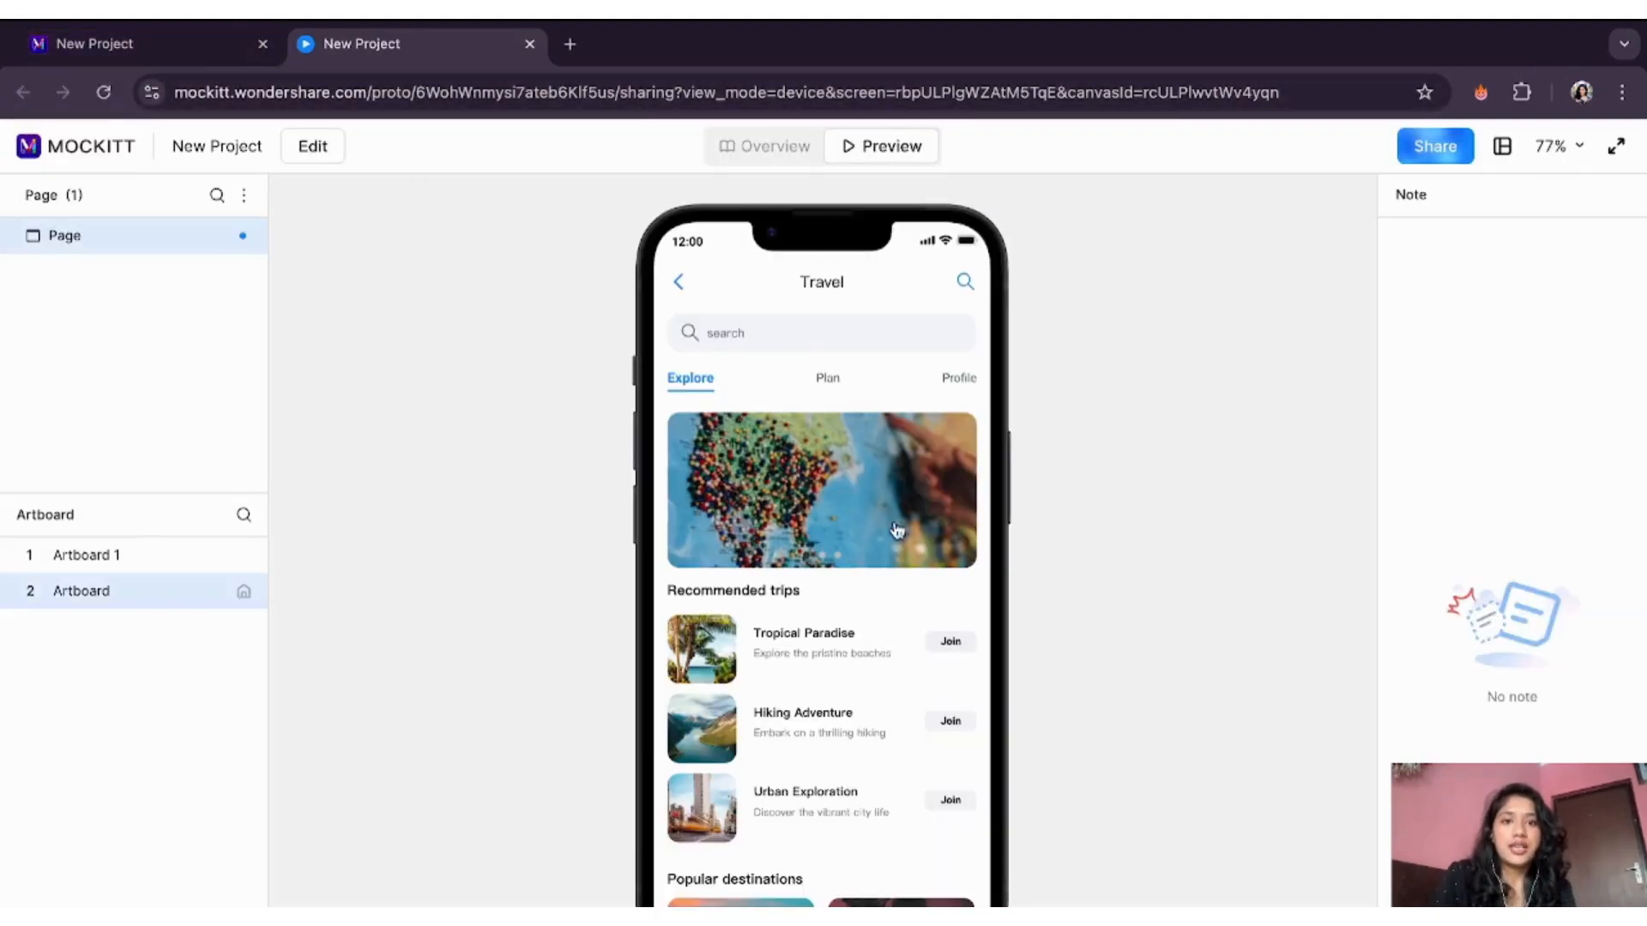
- Try the Plan, Profile and Explore tabs in the Travel prototype preview
{"action": "scroll", "coordinate": [882, 448], "scroll_direction": "down", "scroll_amount": 2}
{"action": "scroll", "coordinate": [878, 440], "scroll_direction": "down", "scroll_amount": 5}
{"action": "scroll", "coordinate": [883, 429], "scroll_direction": "up", "scroll_amount": 6}
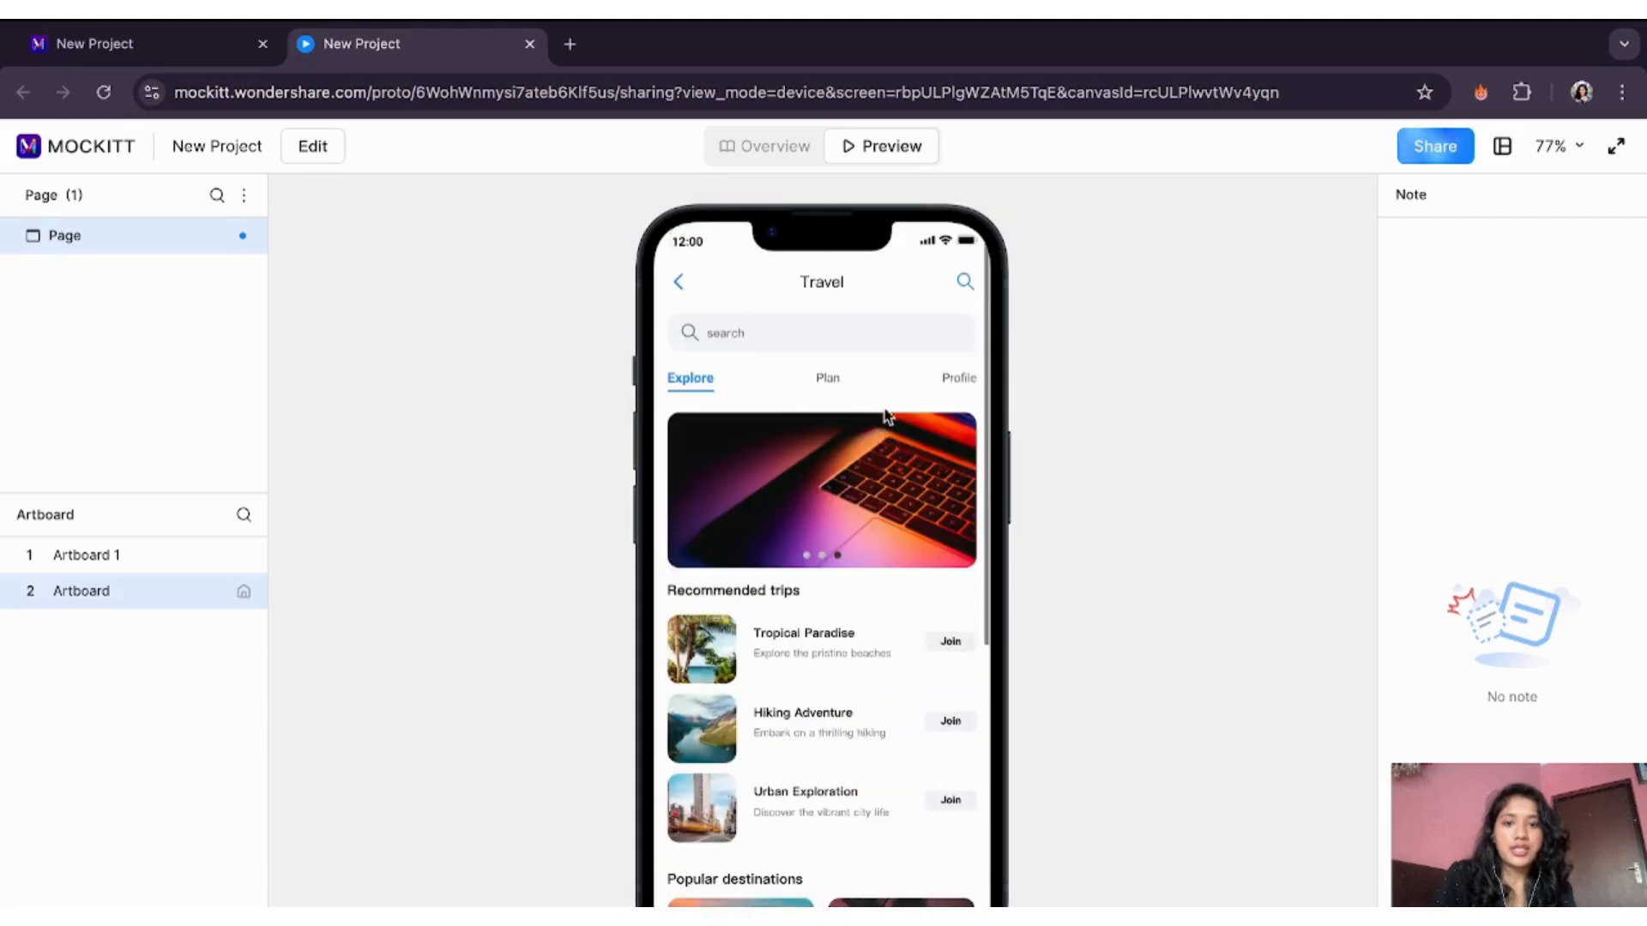
{"action": "left_click", "coordinate": [823, 379]}
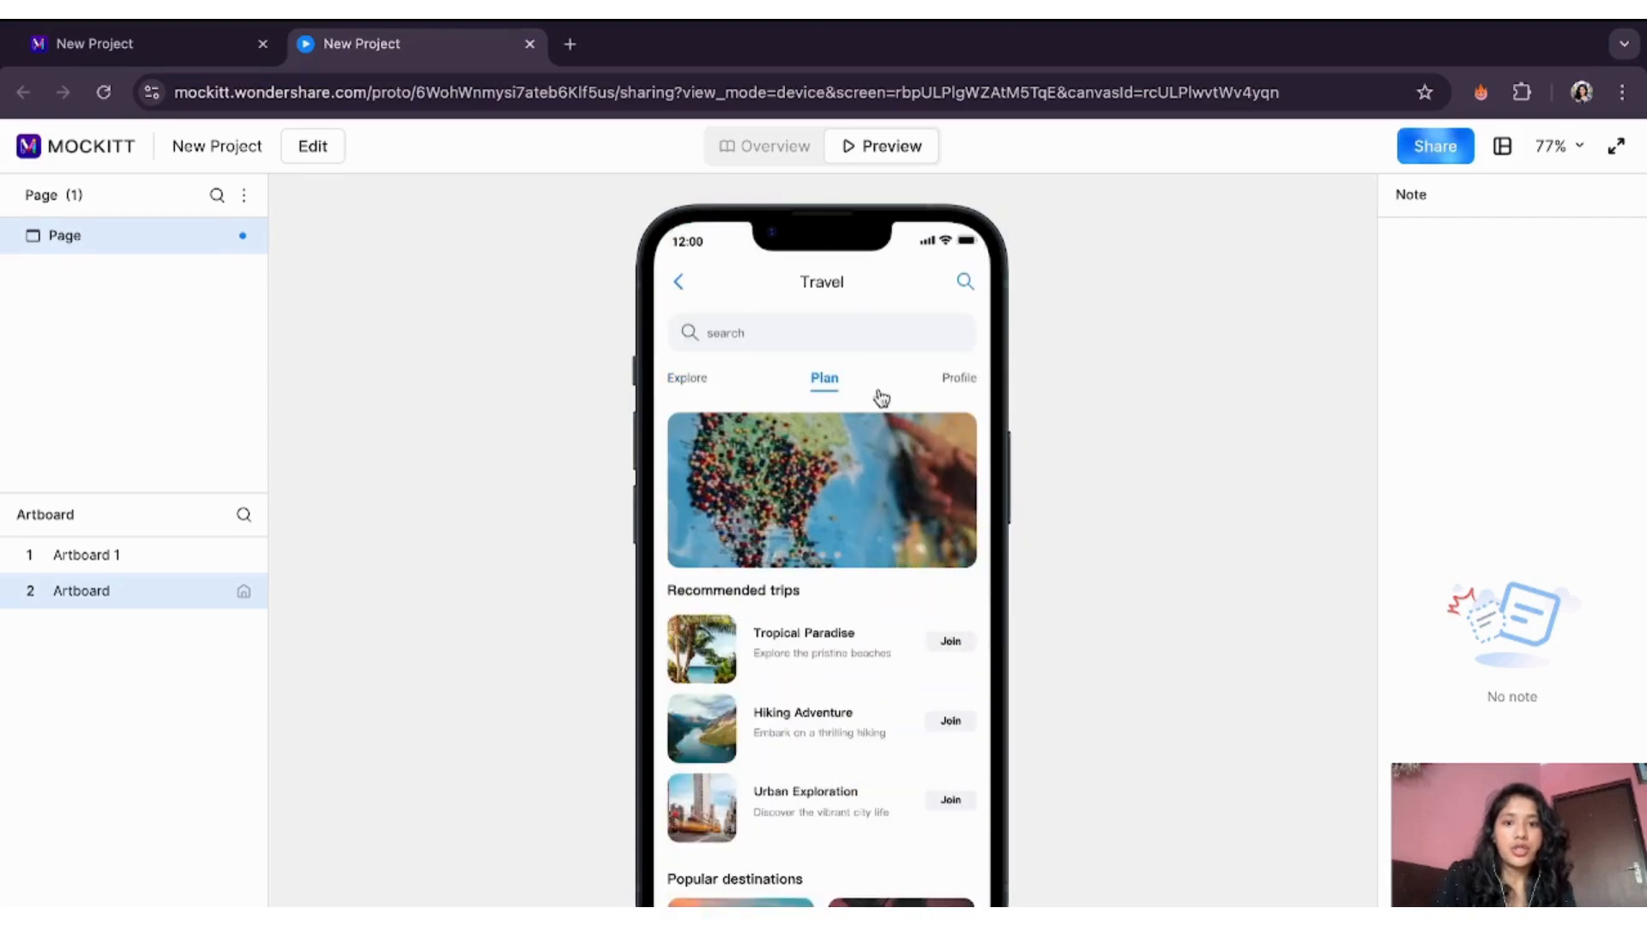
{"action": "left_click", "coordinate": [961, 379]}
{"action": "left_click", "coordinate": [701, 386]}
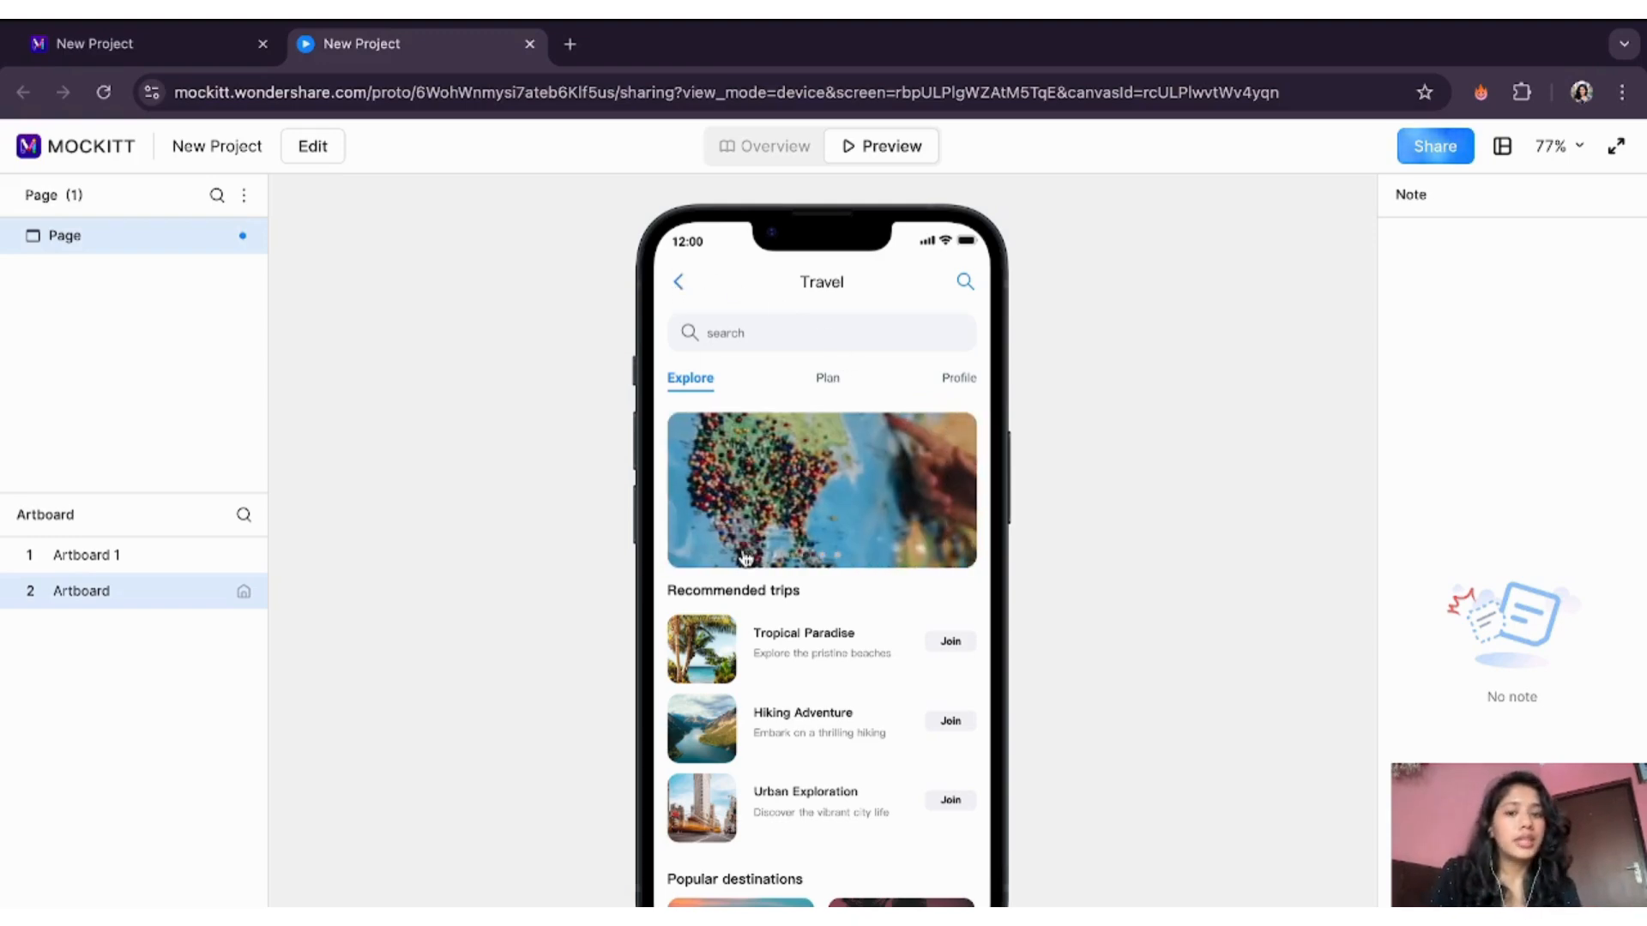
- Preview Artboard 1, switch back to the Travel artboard, then return to editing
{"action": "scroll", "coordinate": [791, 654], "scroll_direction": "down", "scroll_amount": 1}
{"action": "scroll", "coordinate": [791, 654], "scroll_direction": "down", "scroll_amount": 3}
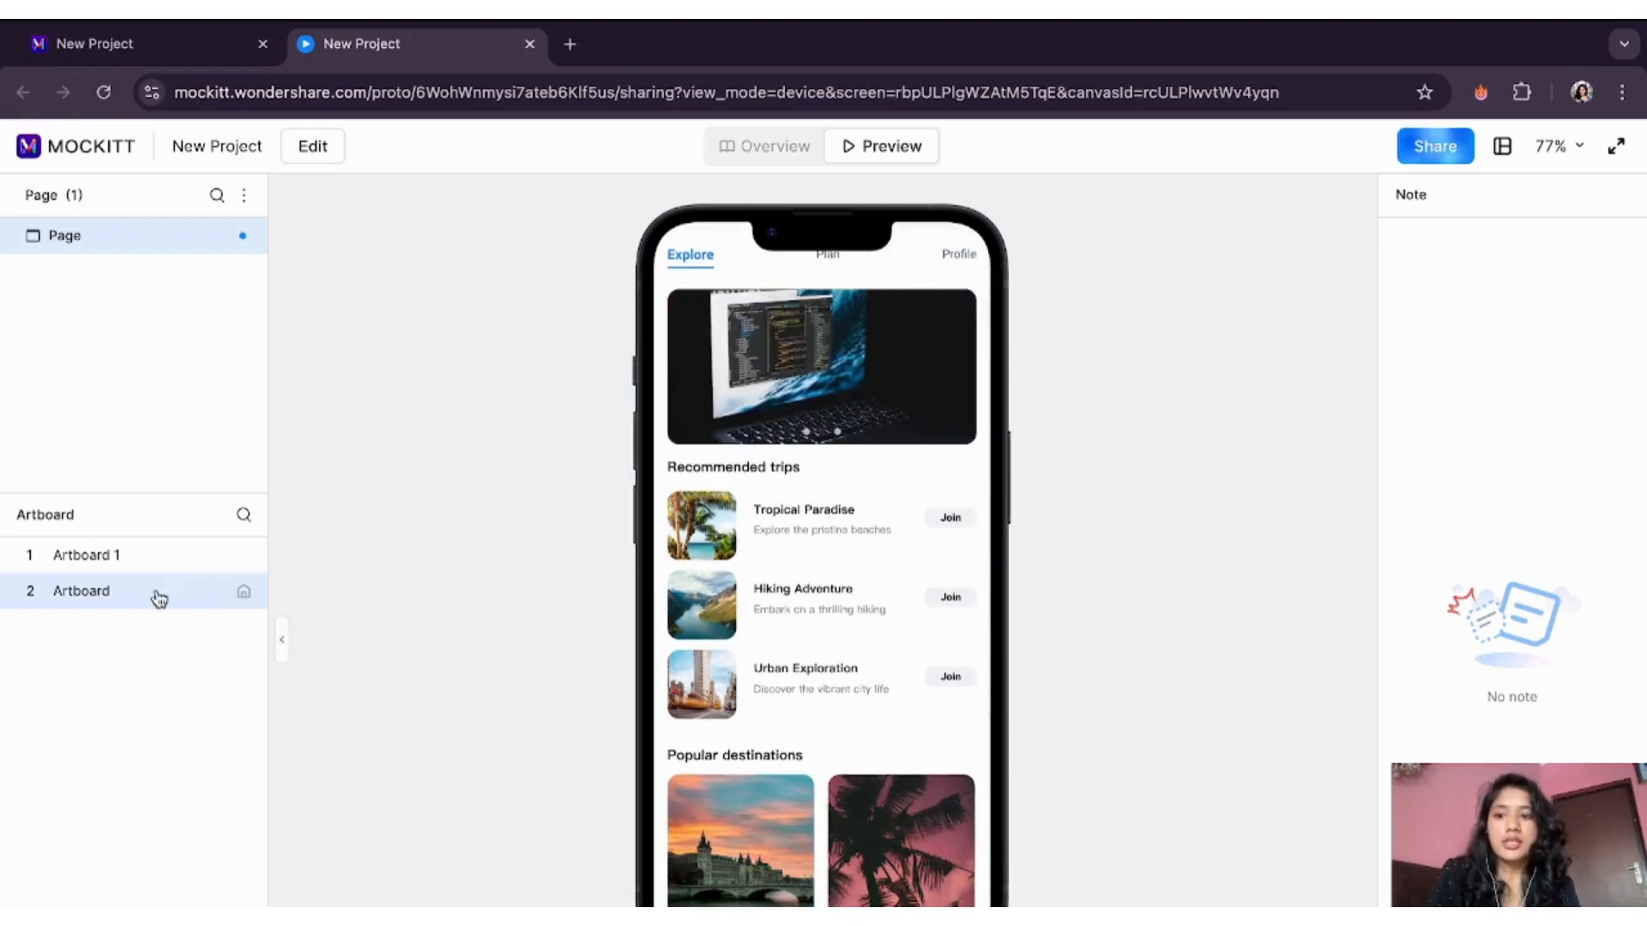
{"action": "left_click", "coordinate": [154, 556]}
{"action": "left_click", "coordinate": [126, 595]}
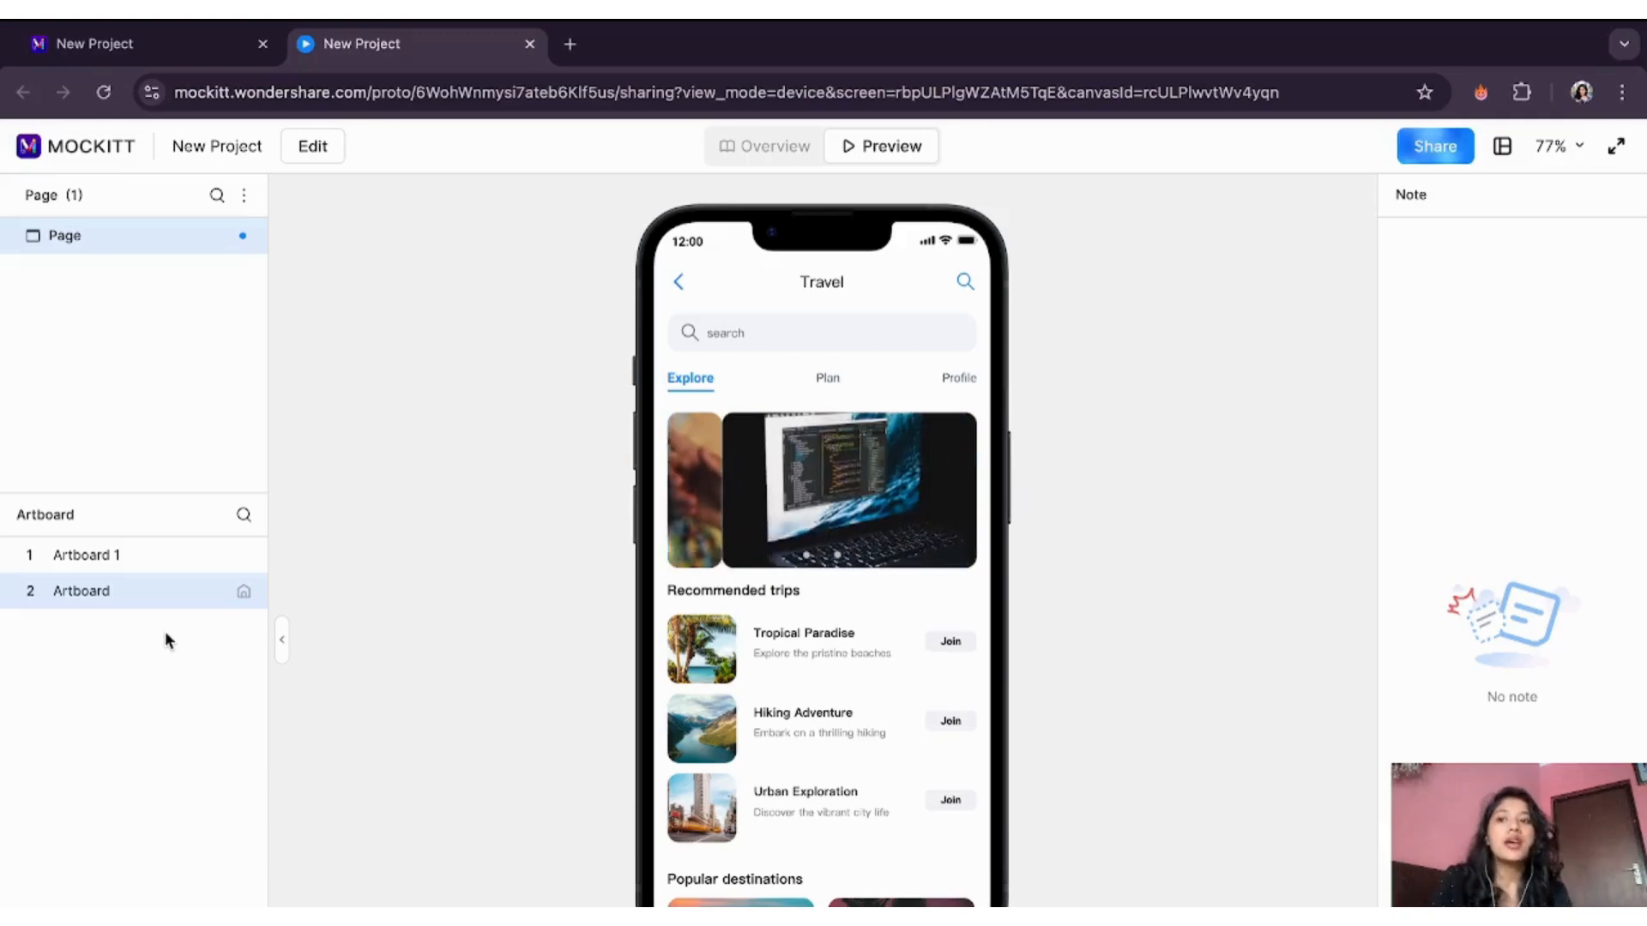
{"action": "left_click", "coordinate": [319, 152]}
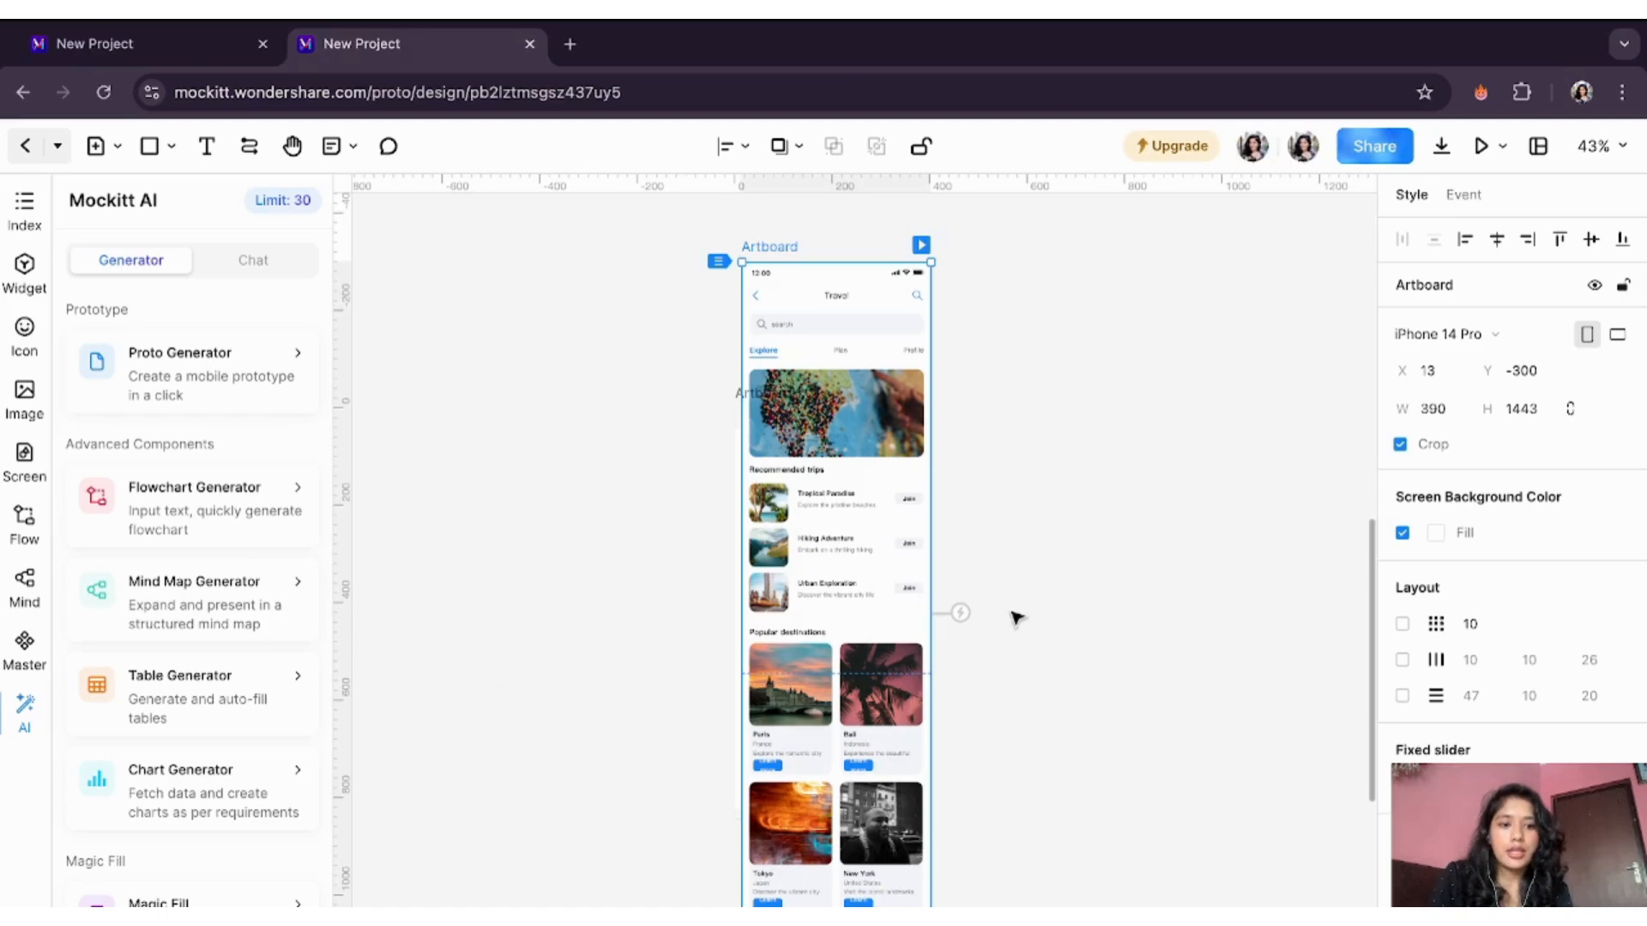
- Duplicate the Travel screen artboard with Cmd+D to create Artboard 2
{"action": "scroll", "coordinate": [1017, 618], "scroll_direction": "right", "scroll_amount": 1}
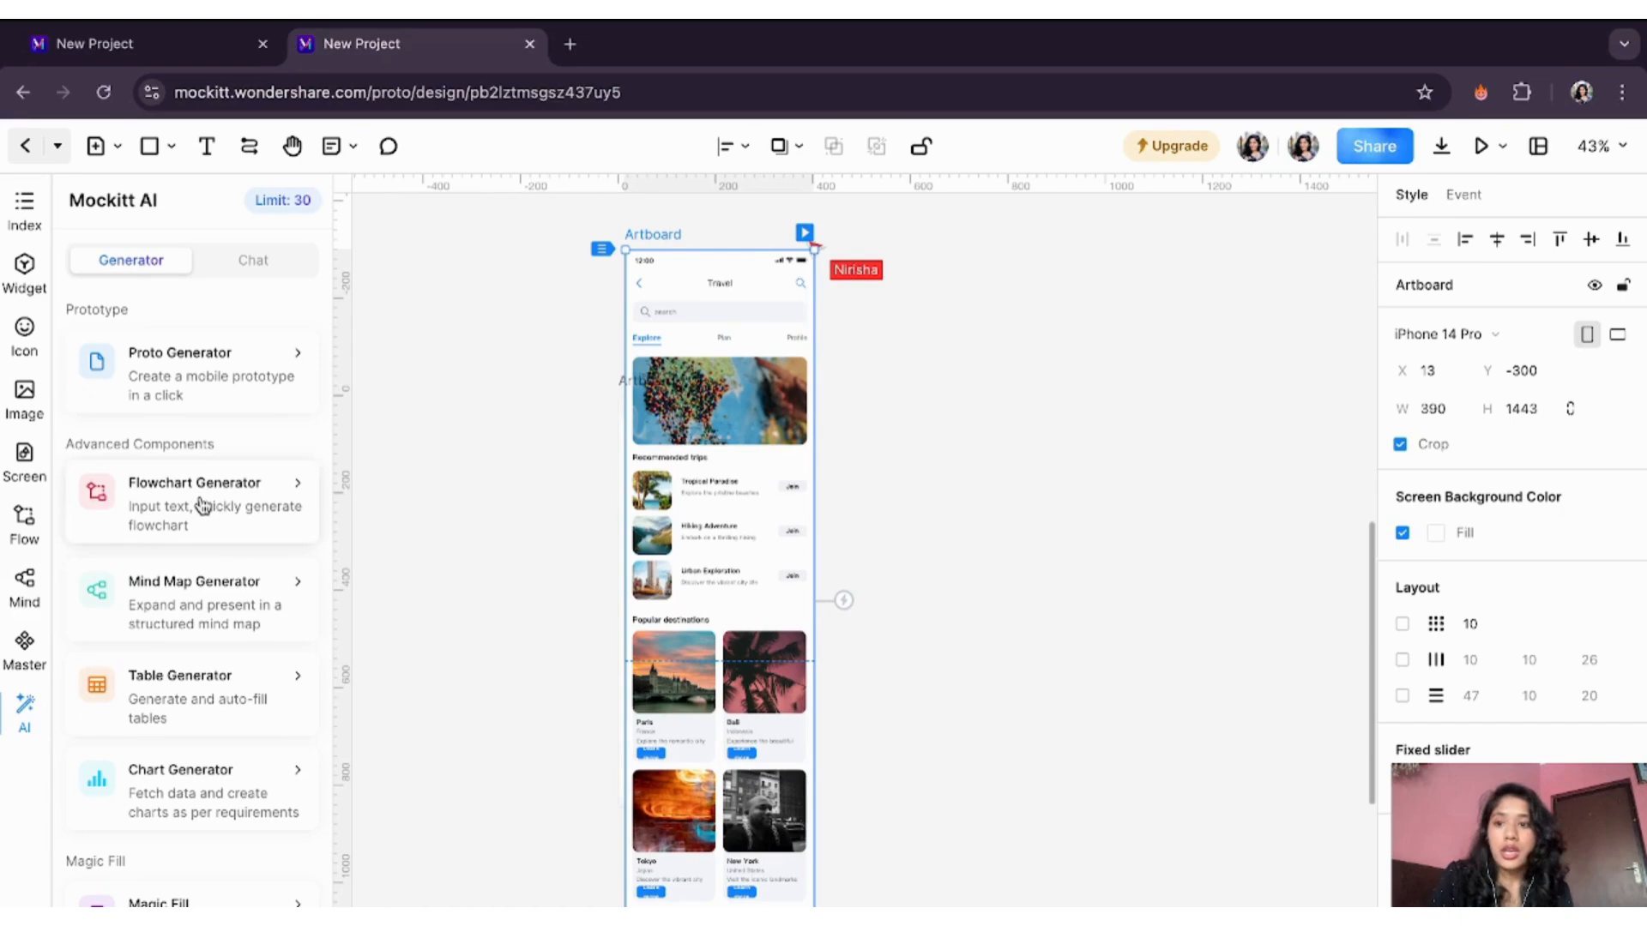
{"action": "left_click", "coordinate": [577, 452]}
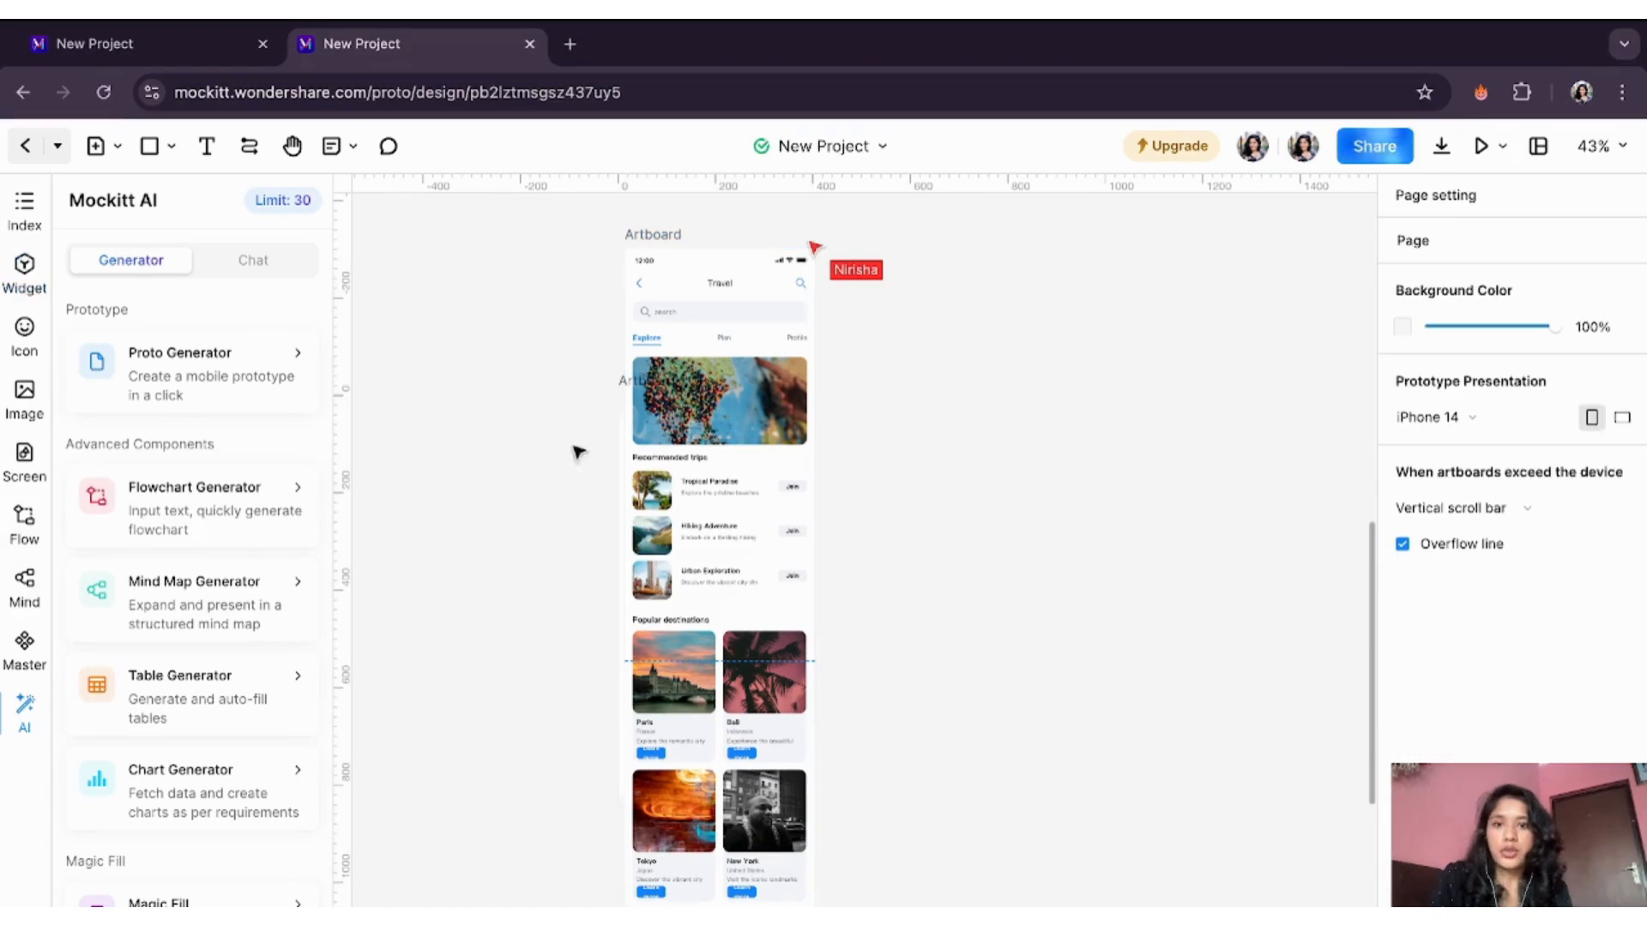
{"action": "left_click", "coordinate": [671, 240]}
{"action": "key", "text": "ctrl+d"}
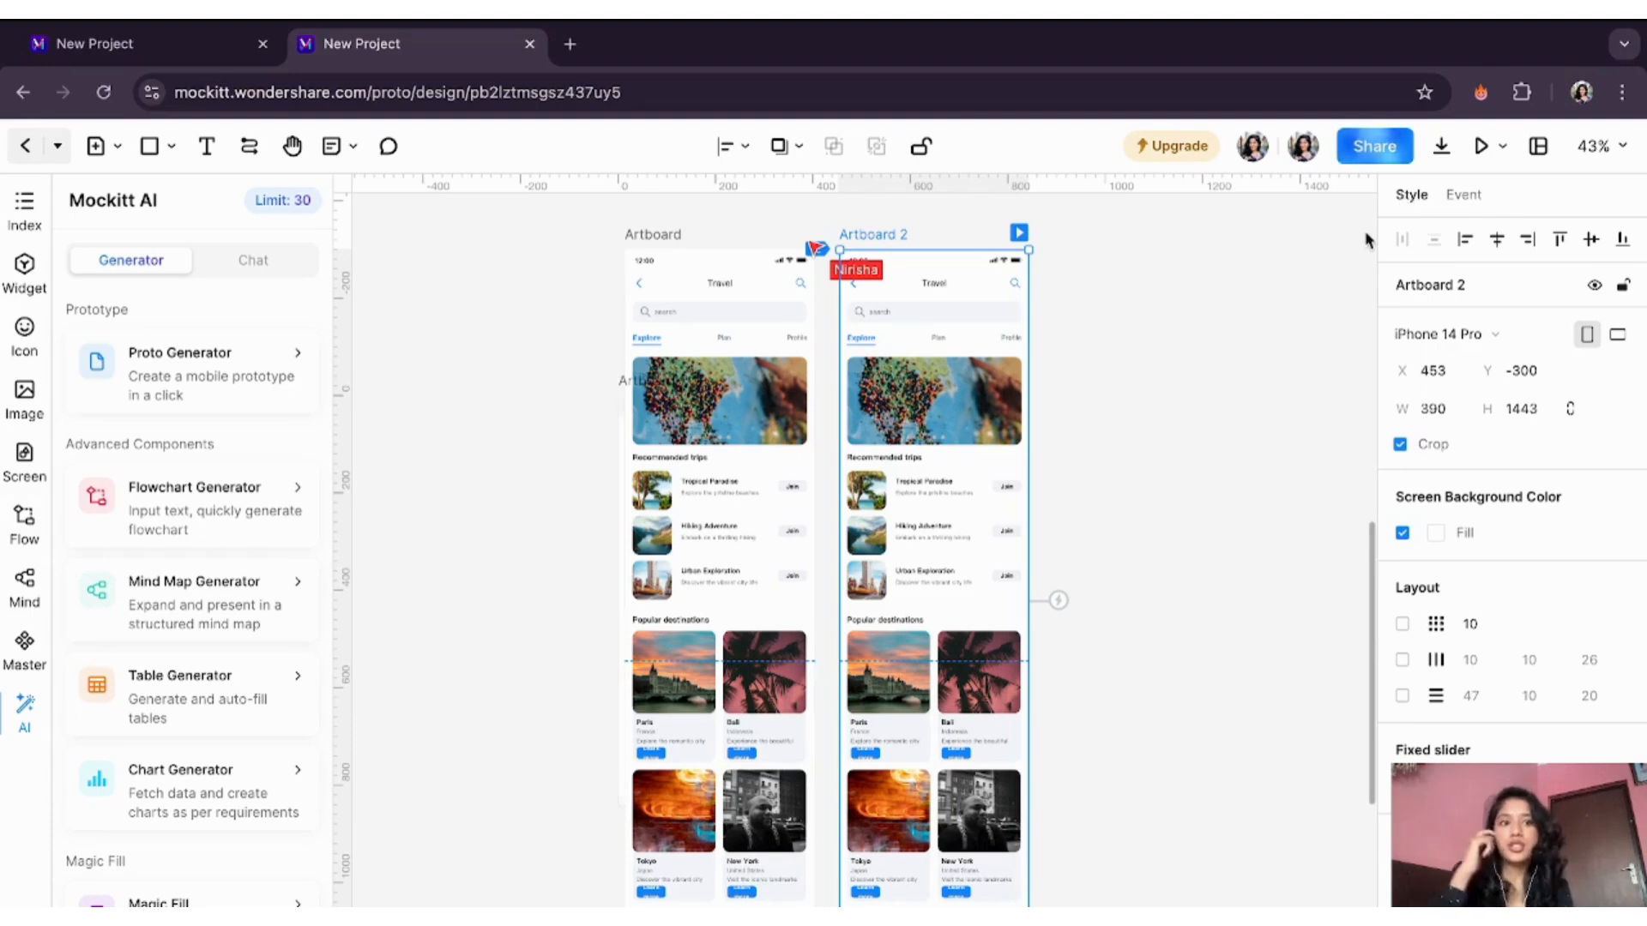
{"action": "left_click", "coordinate": [1460, 195]}
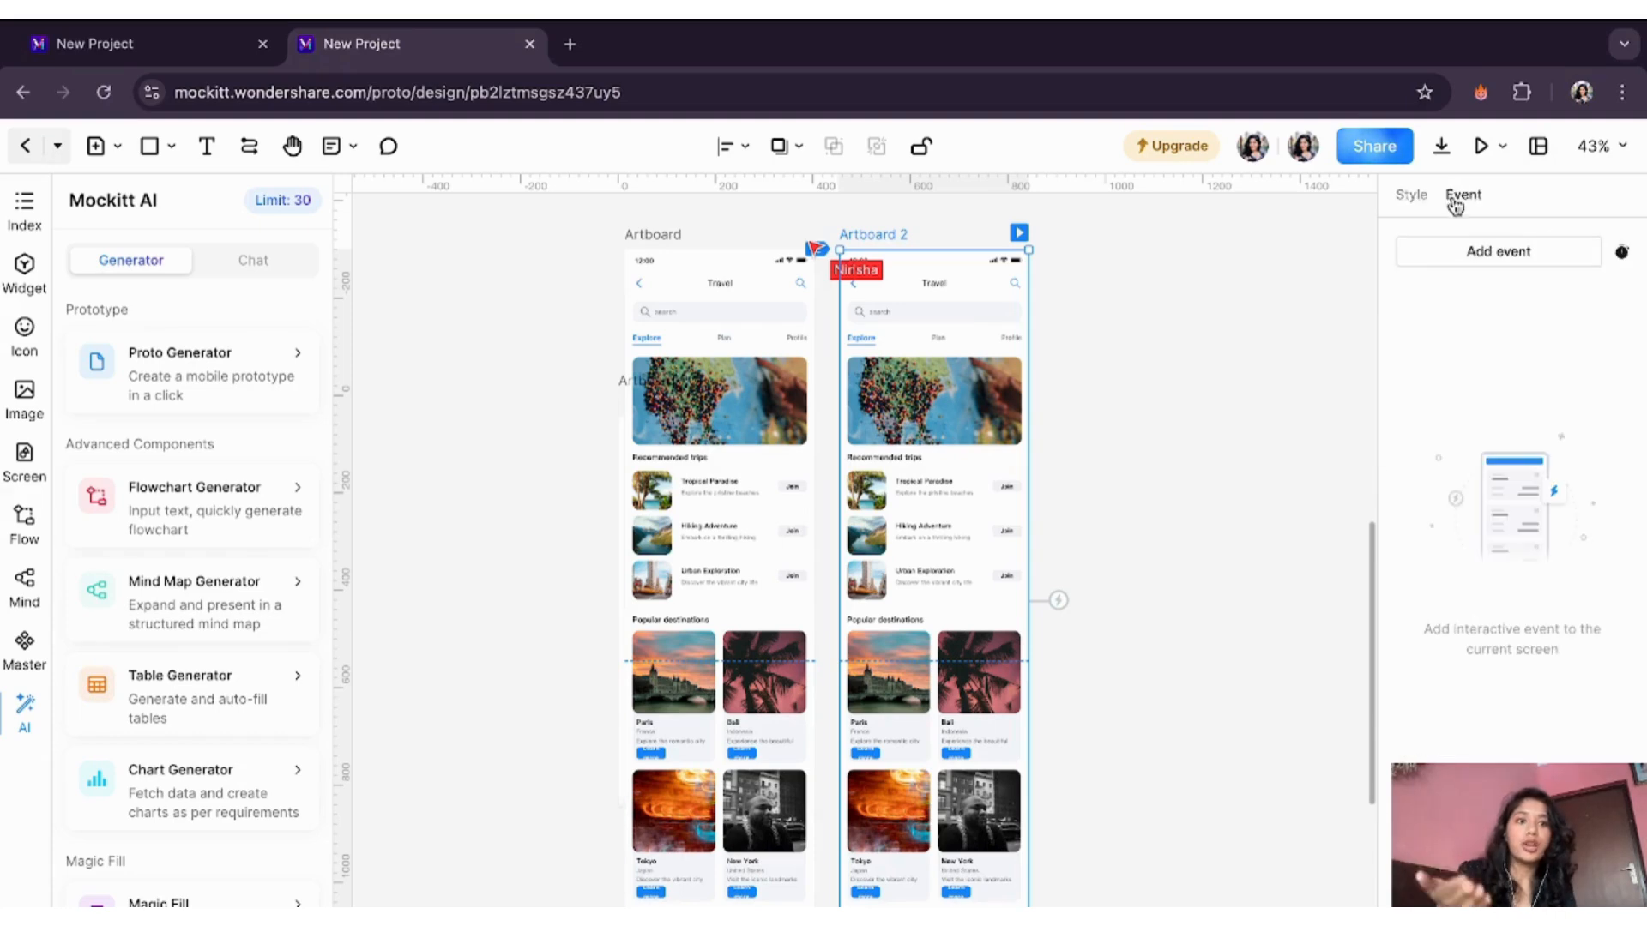
{"action": "left_click", "coordinate": [1478, 263]}
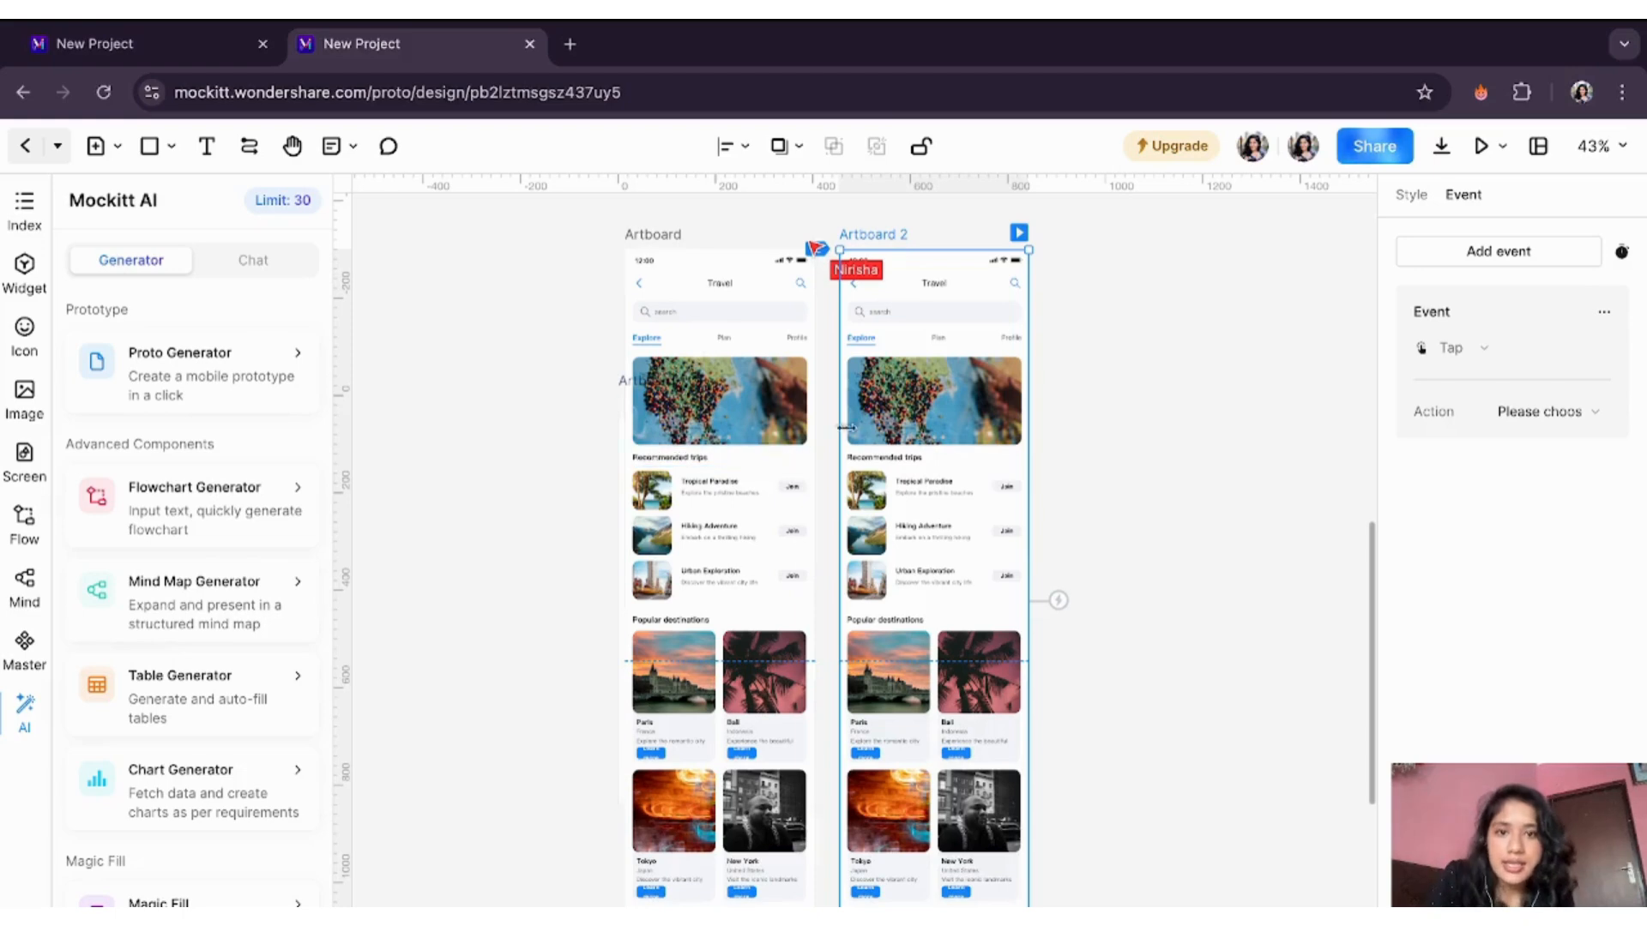
- Link a tap on the map banner to Artboard 2 with an L Drawer transition
{"action": "left_click", "coordinate": [797, 399]}
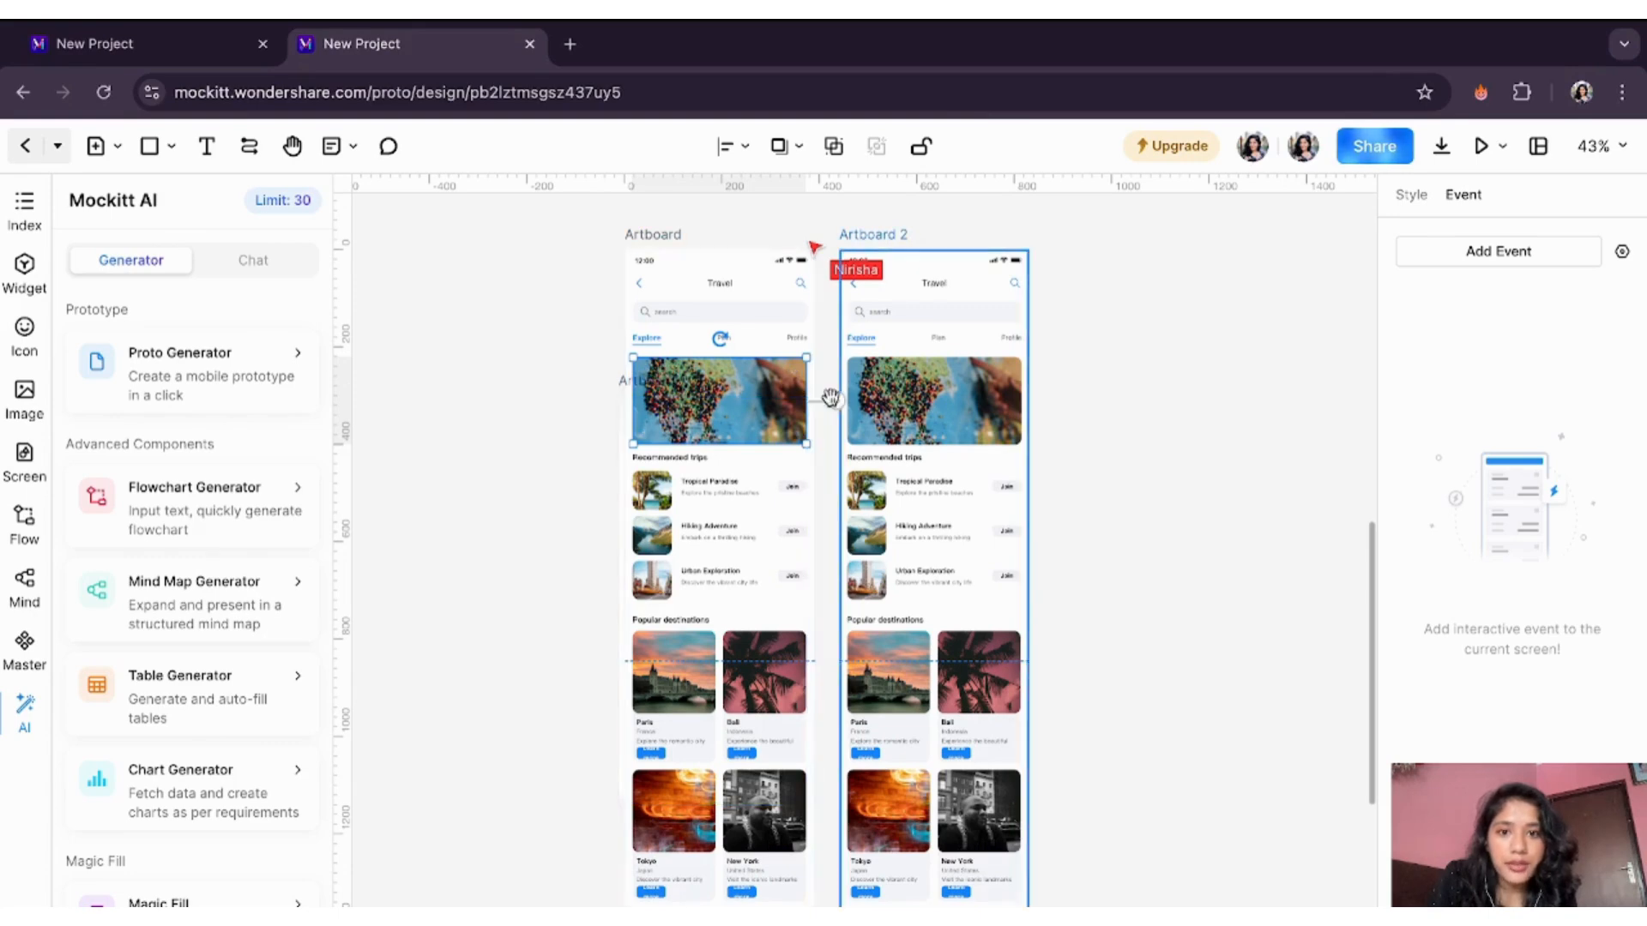
{"action": "left_click", "coordinate": [1451, 257]}
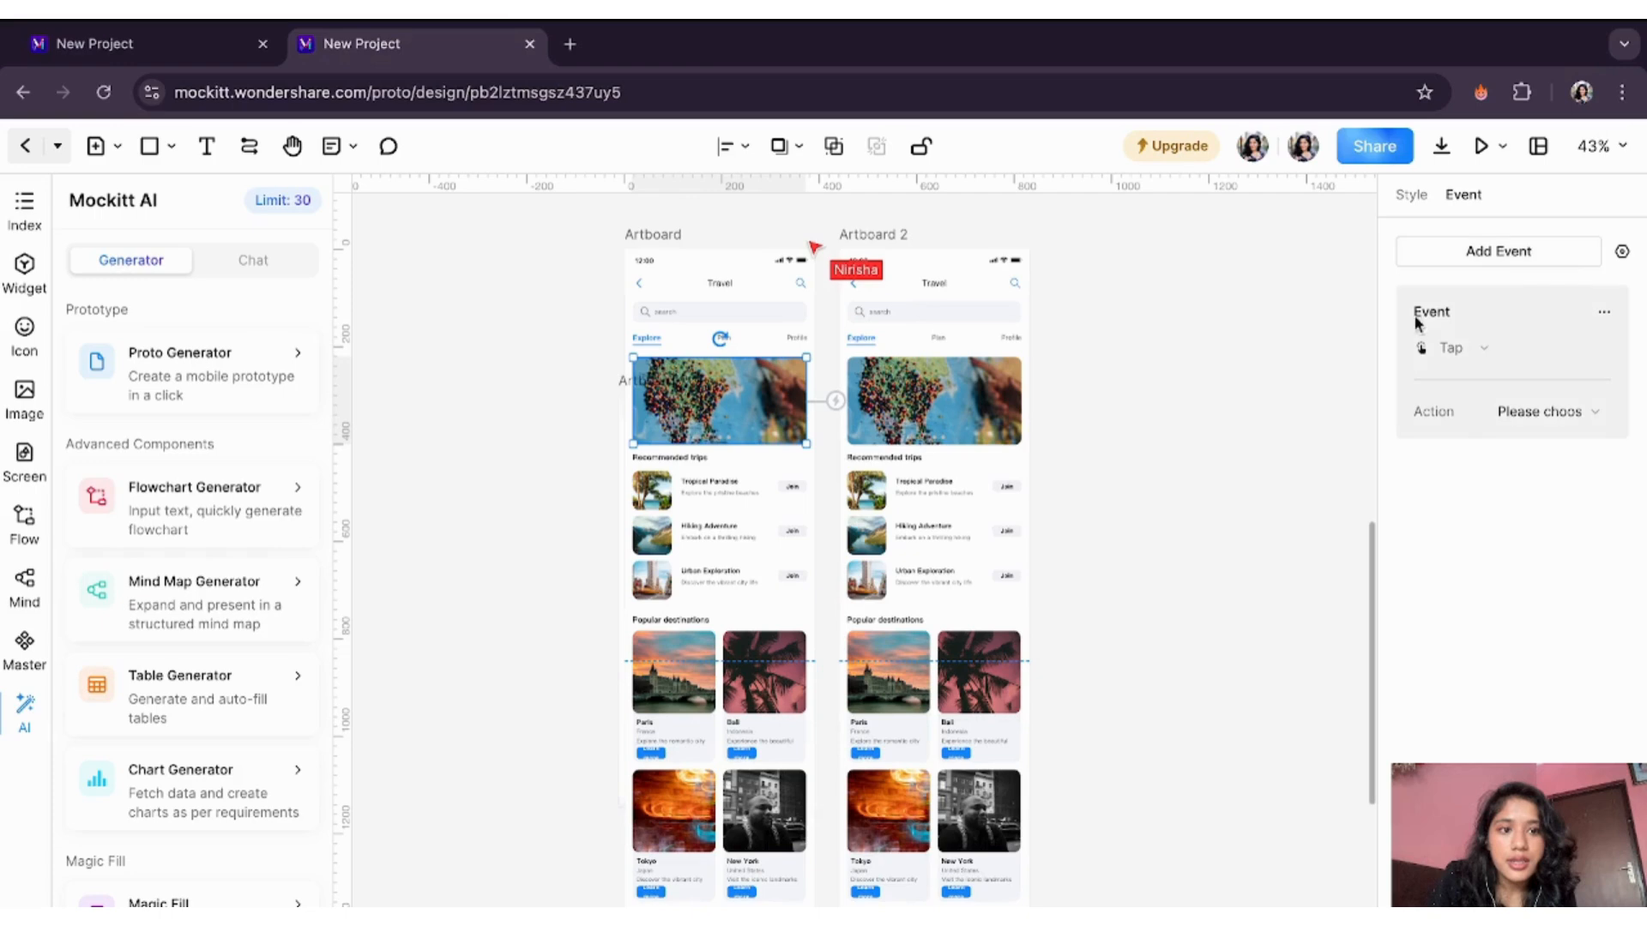
{"action": "left_click", "coordinate": [1552, 415]}
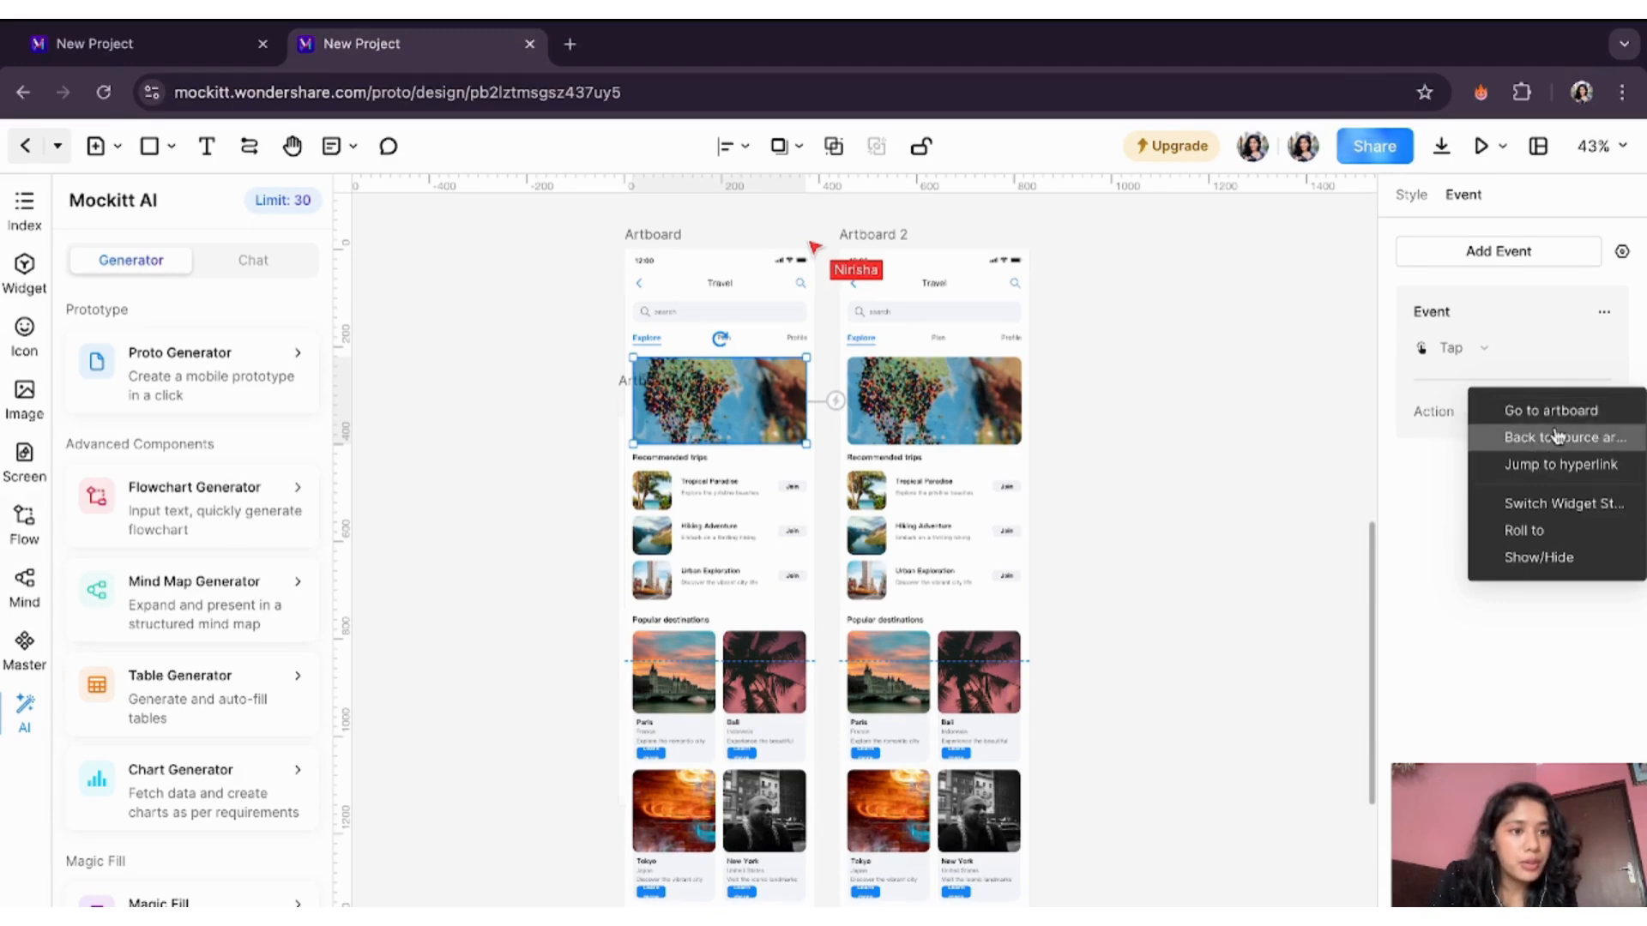
{"action": "left_click", "coordinate": [1520, 413]}
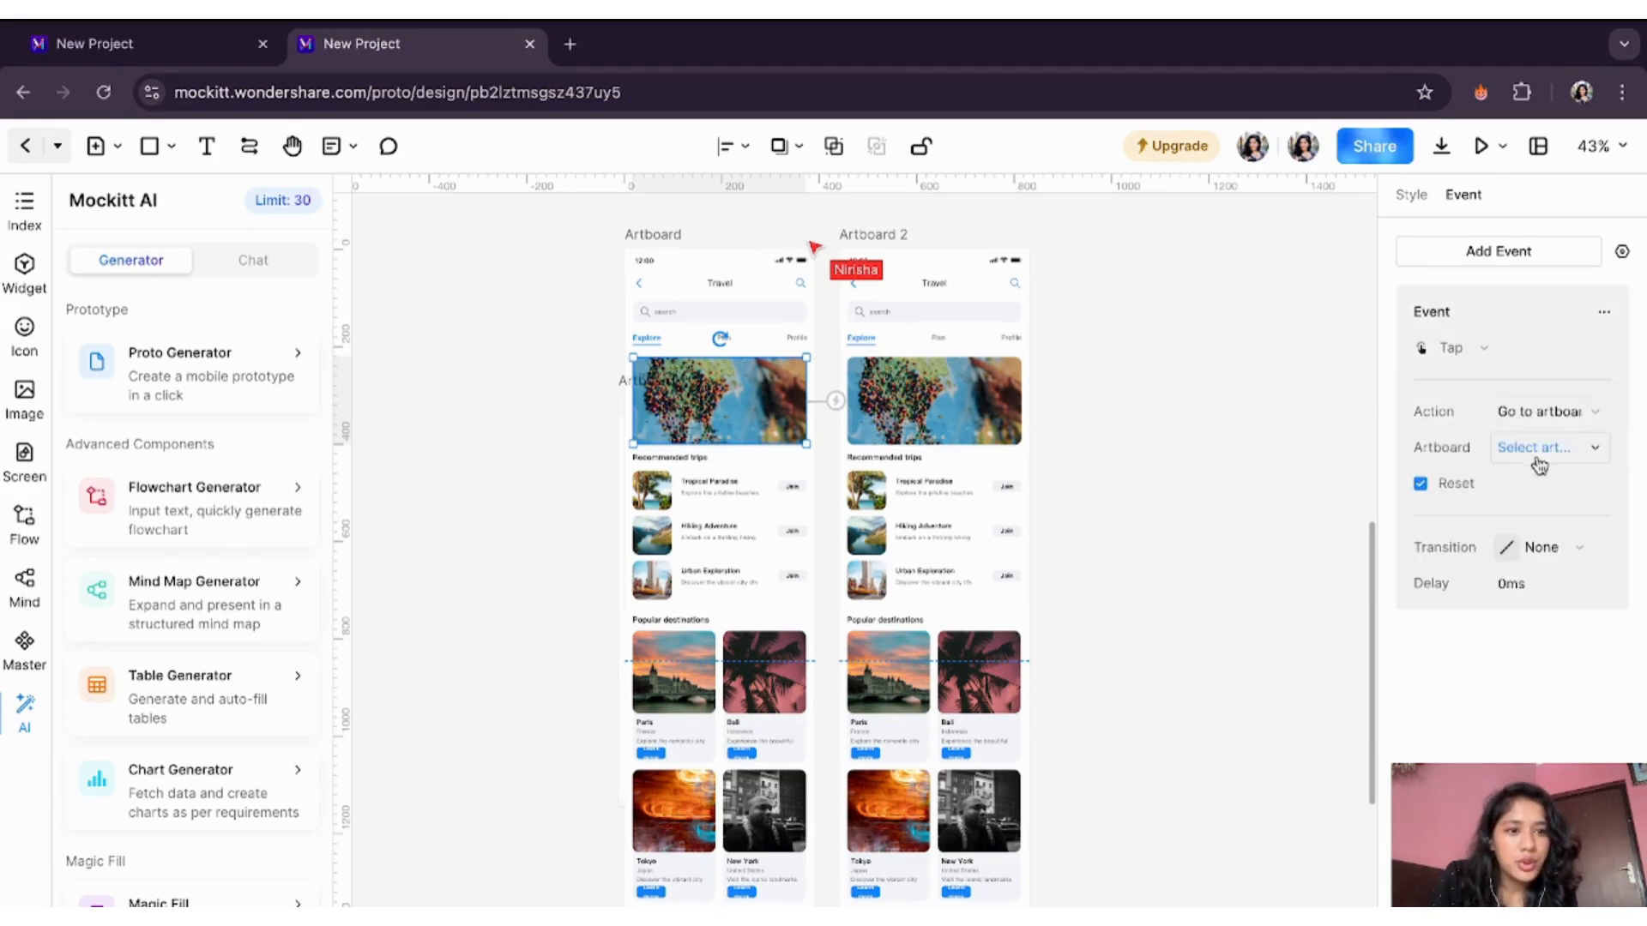
{"action": "left_click", "coordinate": [1547, 449]}
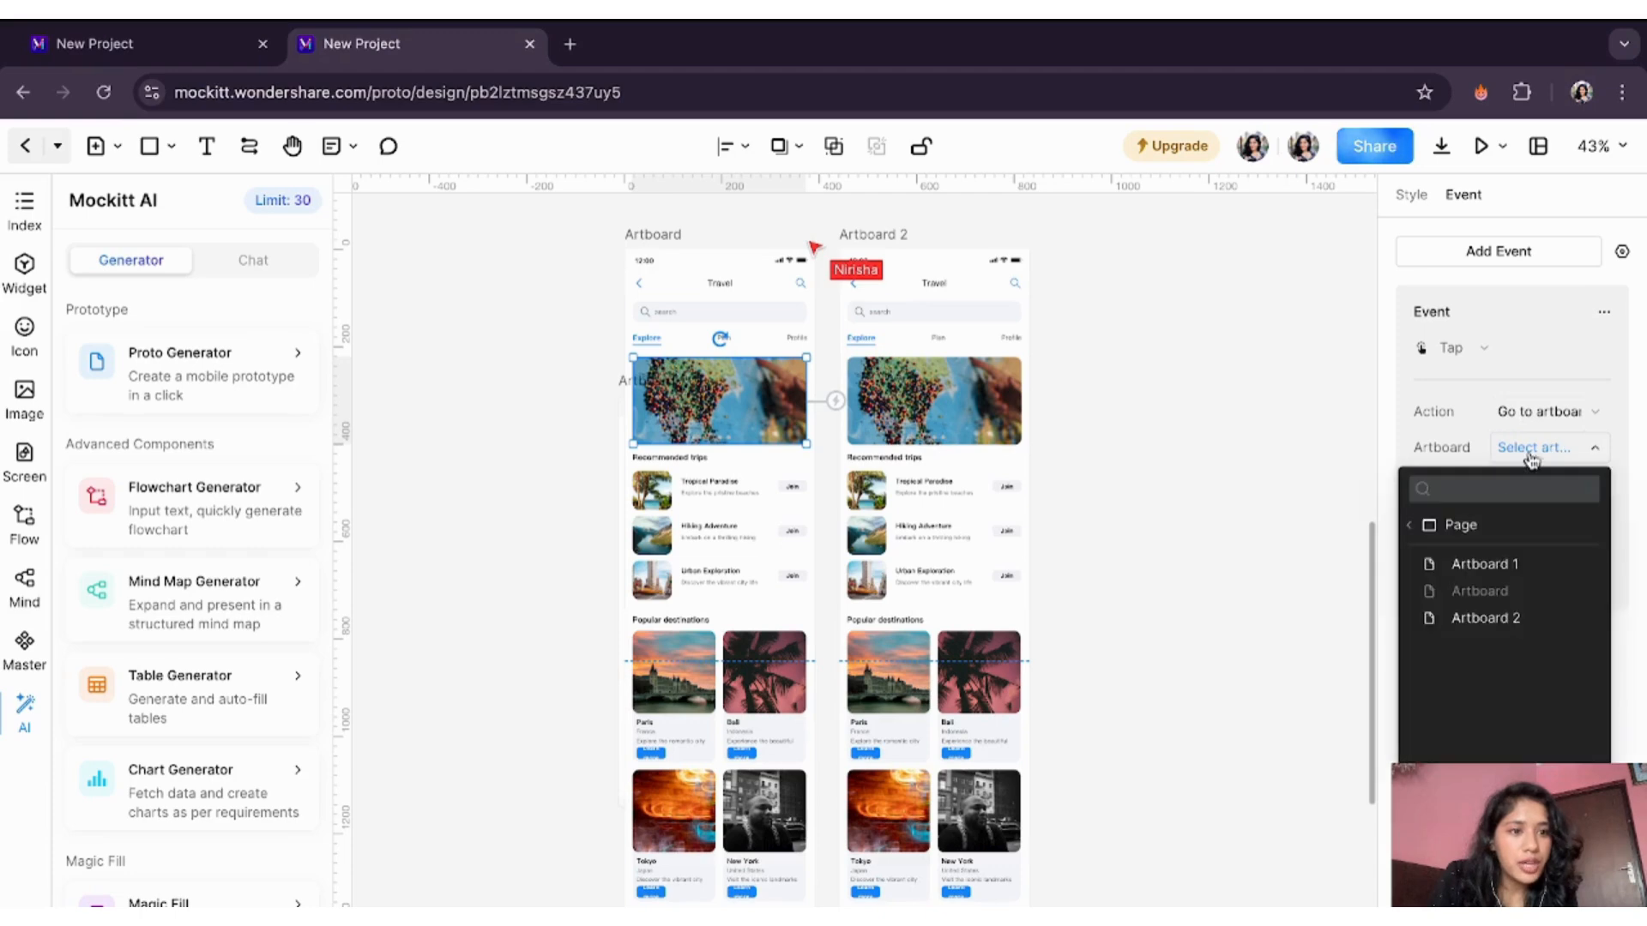
{"action": "left_click", "coordinate": [1490, 618]}
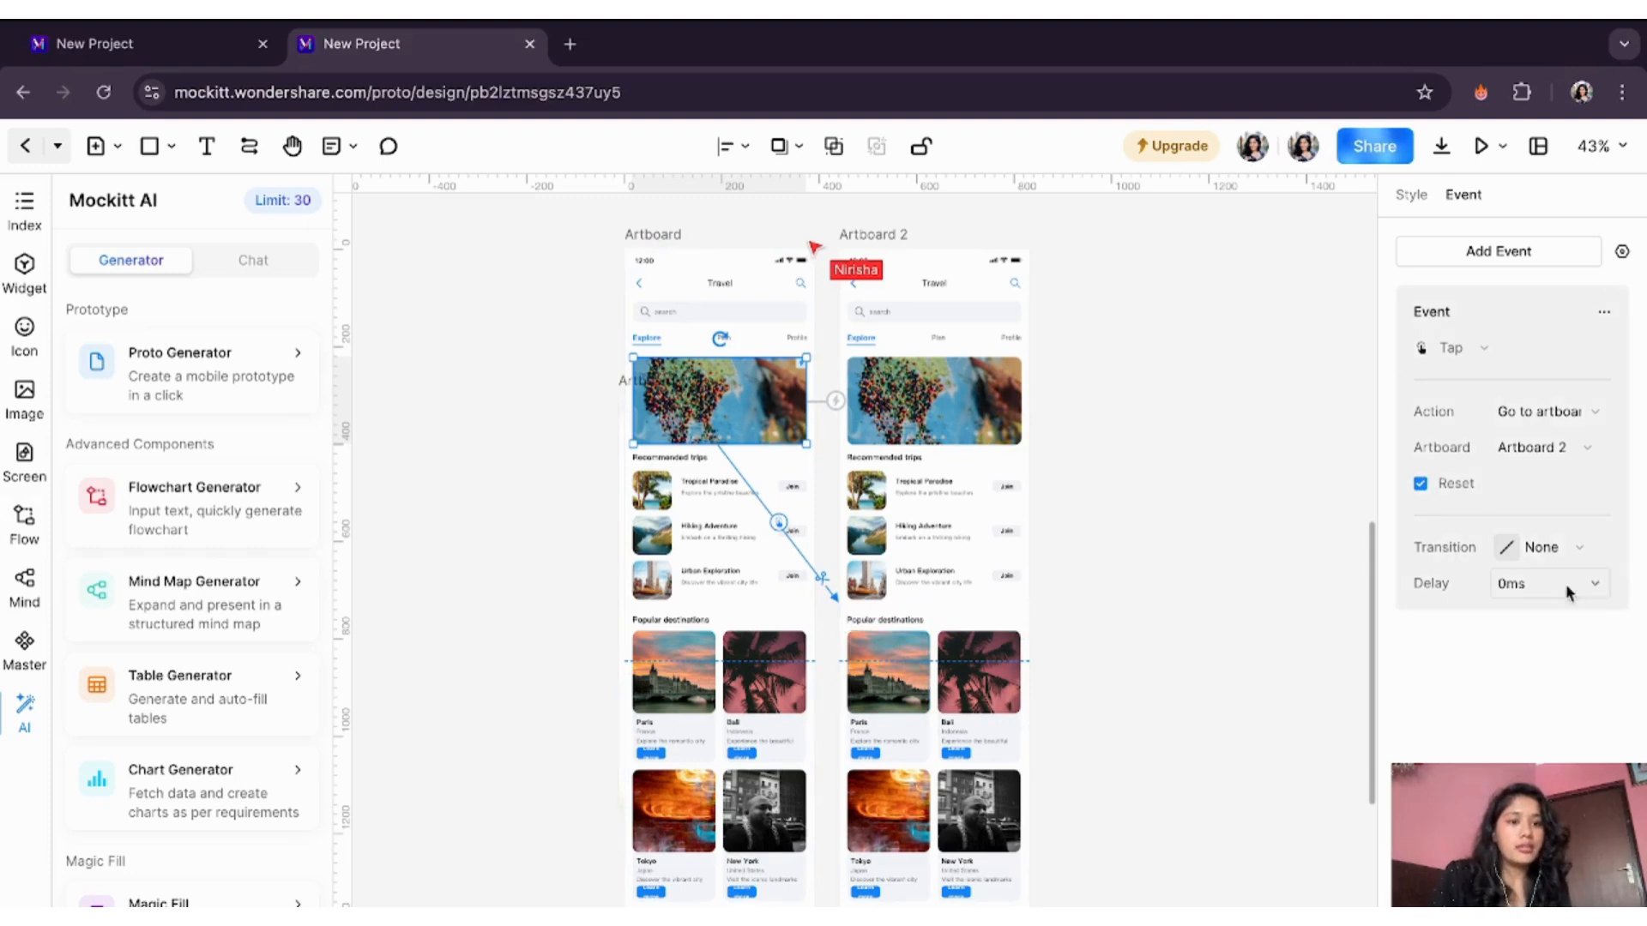
{"action": "left_click", "coordinate": [1573, 554]}
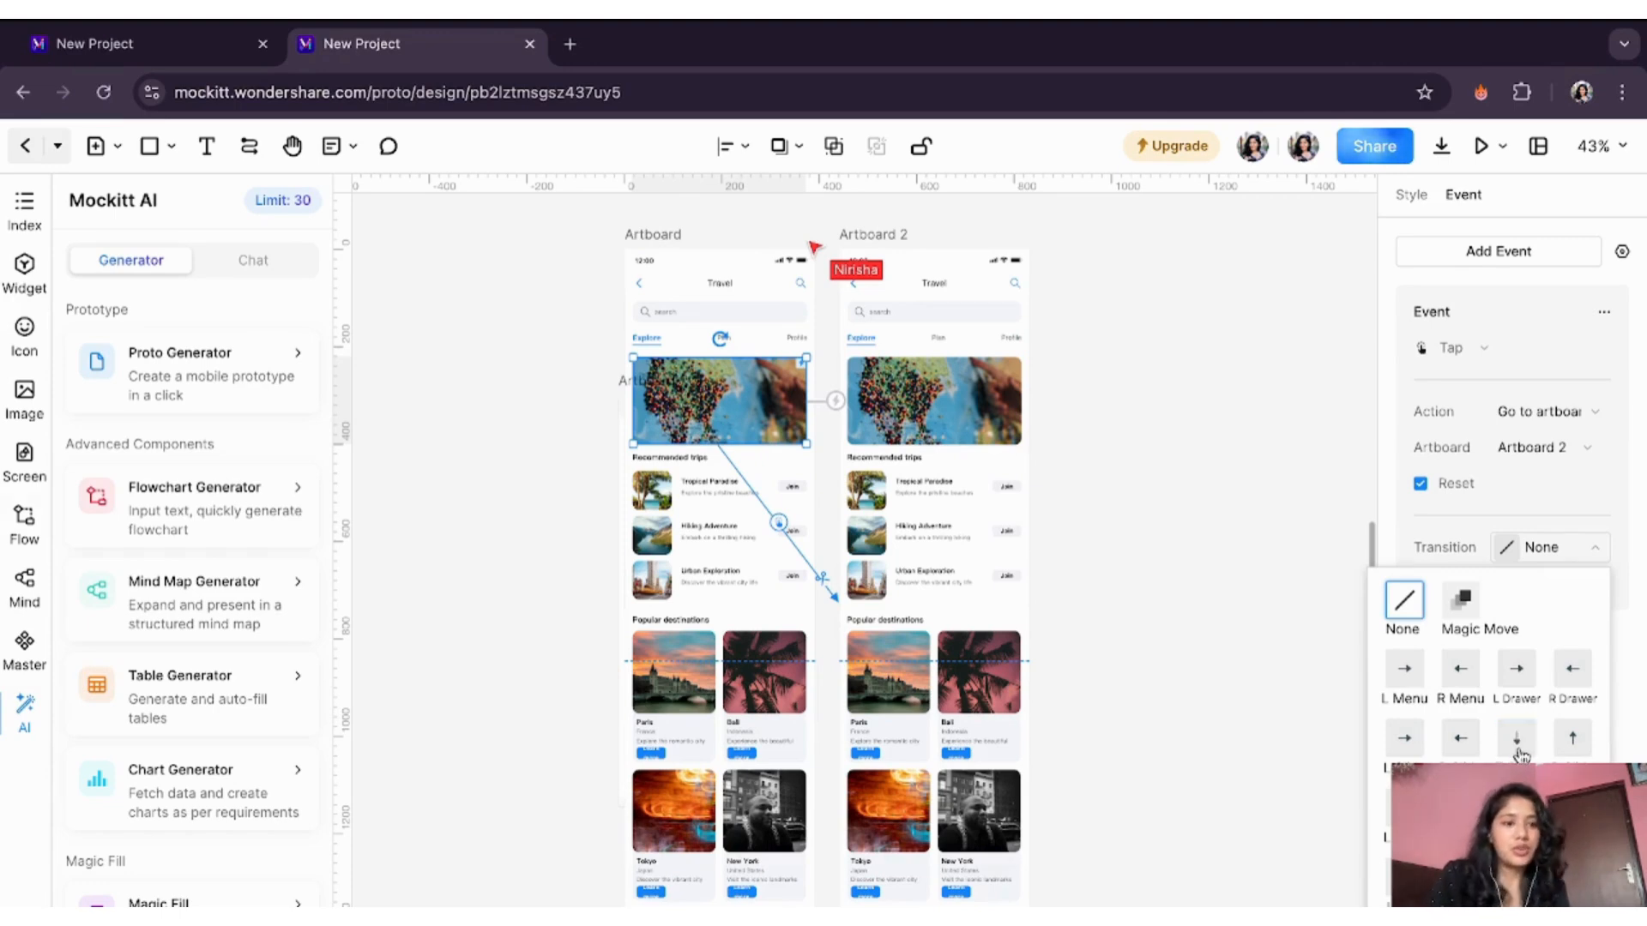
{"action": "left_click", "coordinate": [1514, 674]}
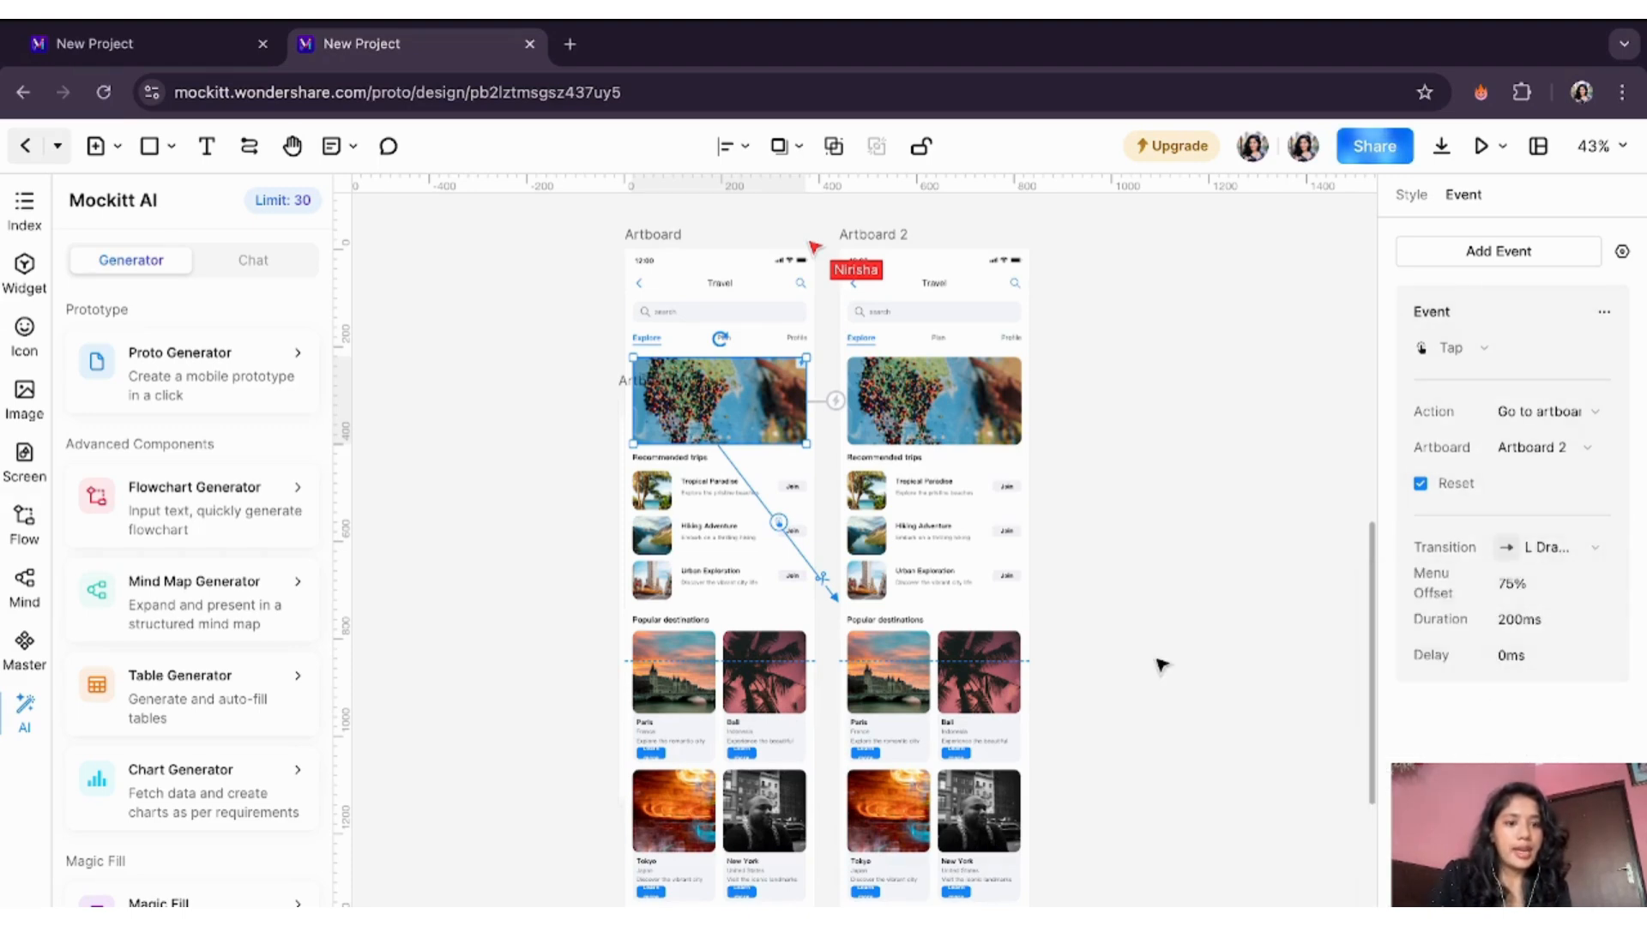
{"action": "left_click", "coordinate": [1157, 357]}
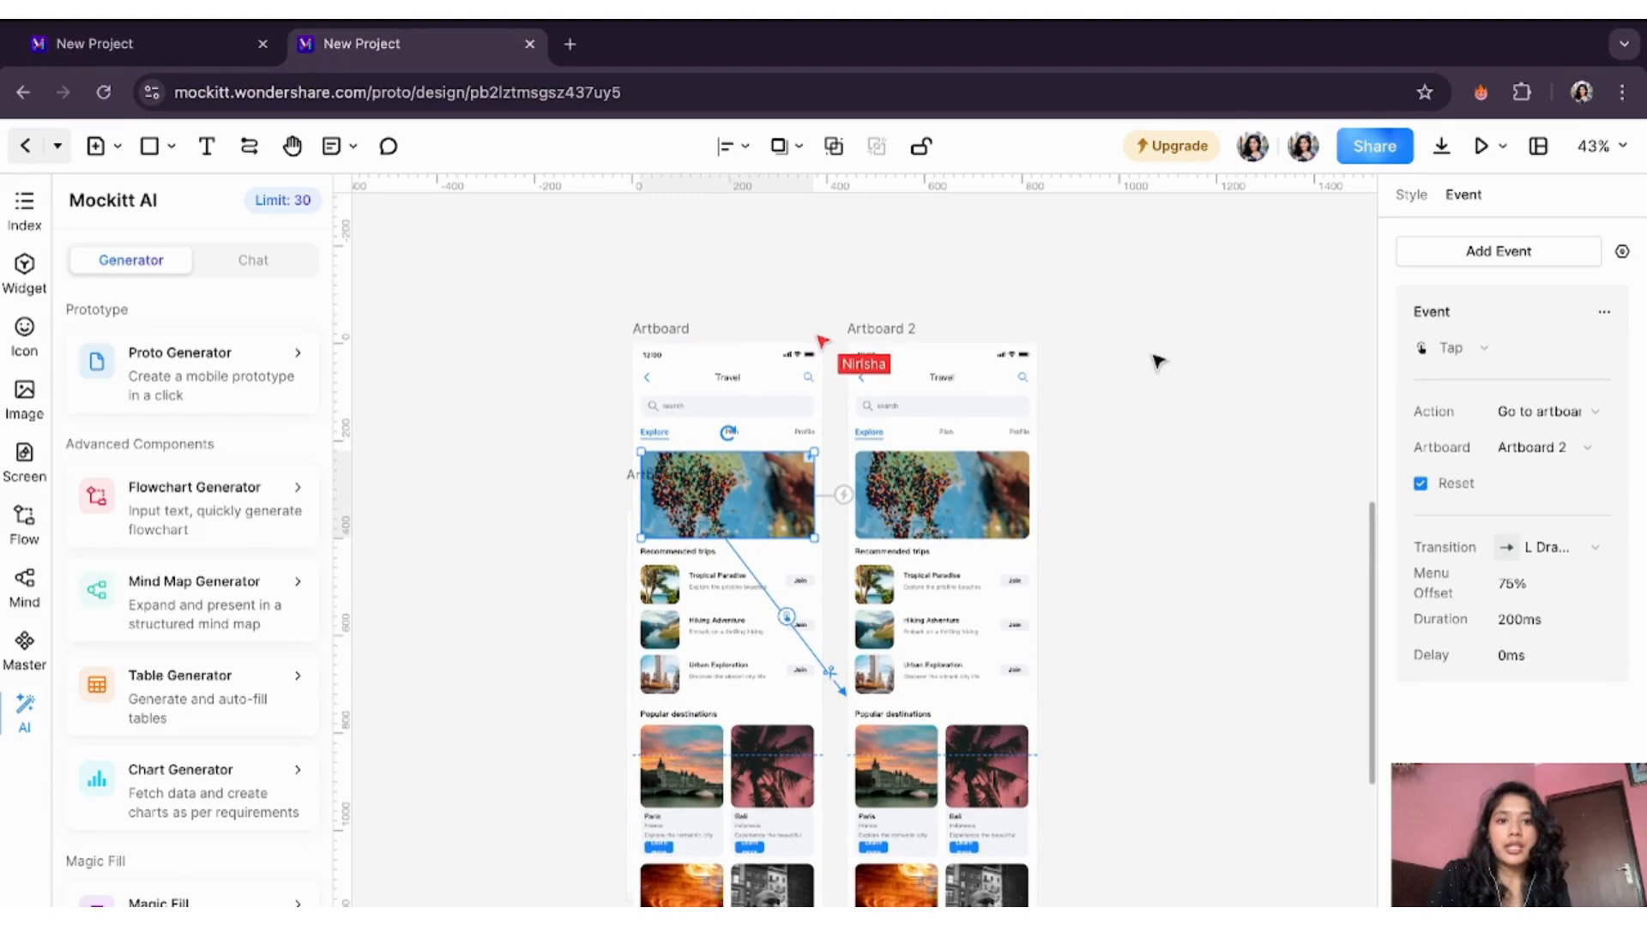
- Preview the linked prototype in a new tab, starting on the Travel screen artboard
{"action": "left_click", "coordinate": [1482, 151]}
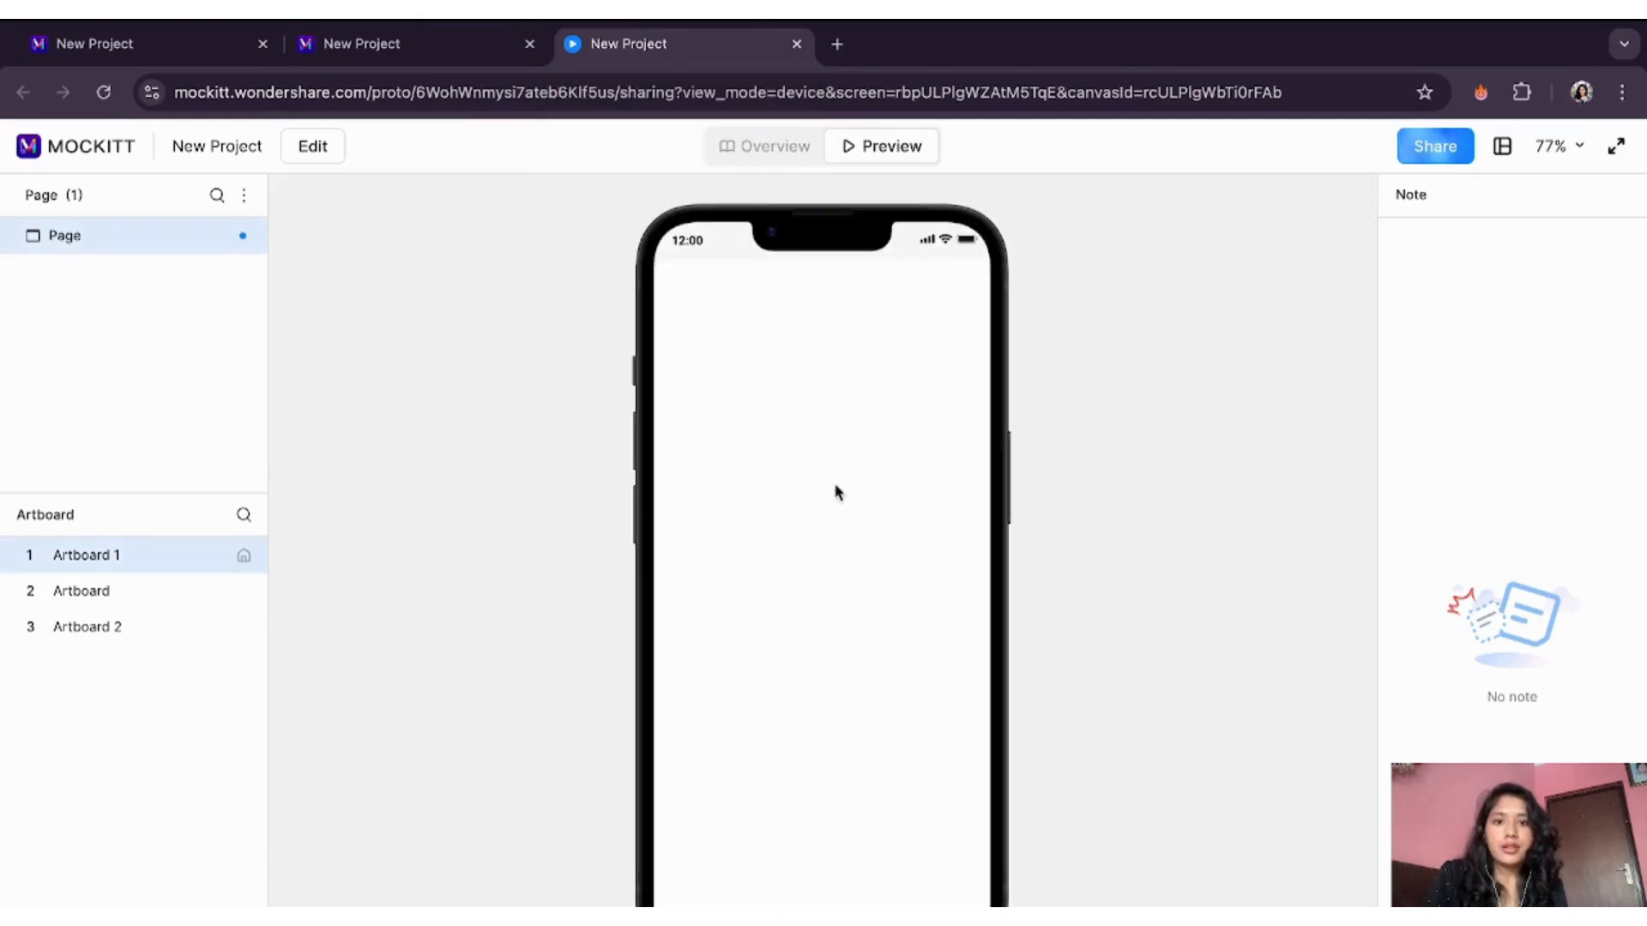
{"action": "left_click", "coordinate": [131, 595]}
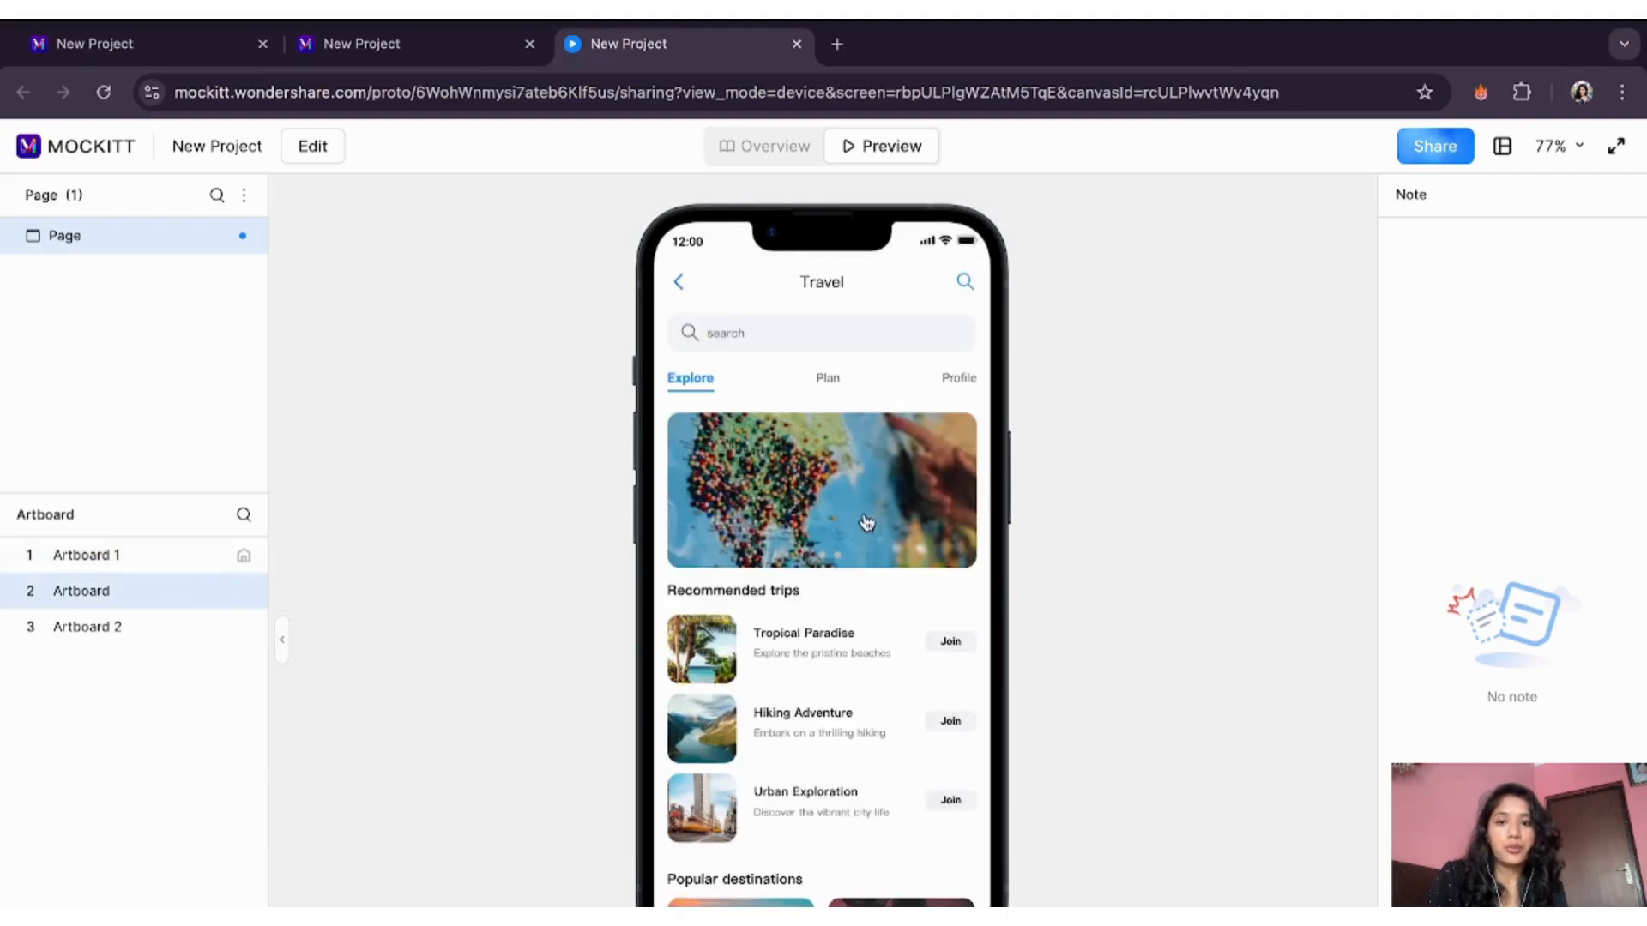
{"action": "scroll", "coordinate": [824, 531], "scroll_direction": "down", "scroll_amount": 6}
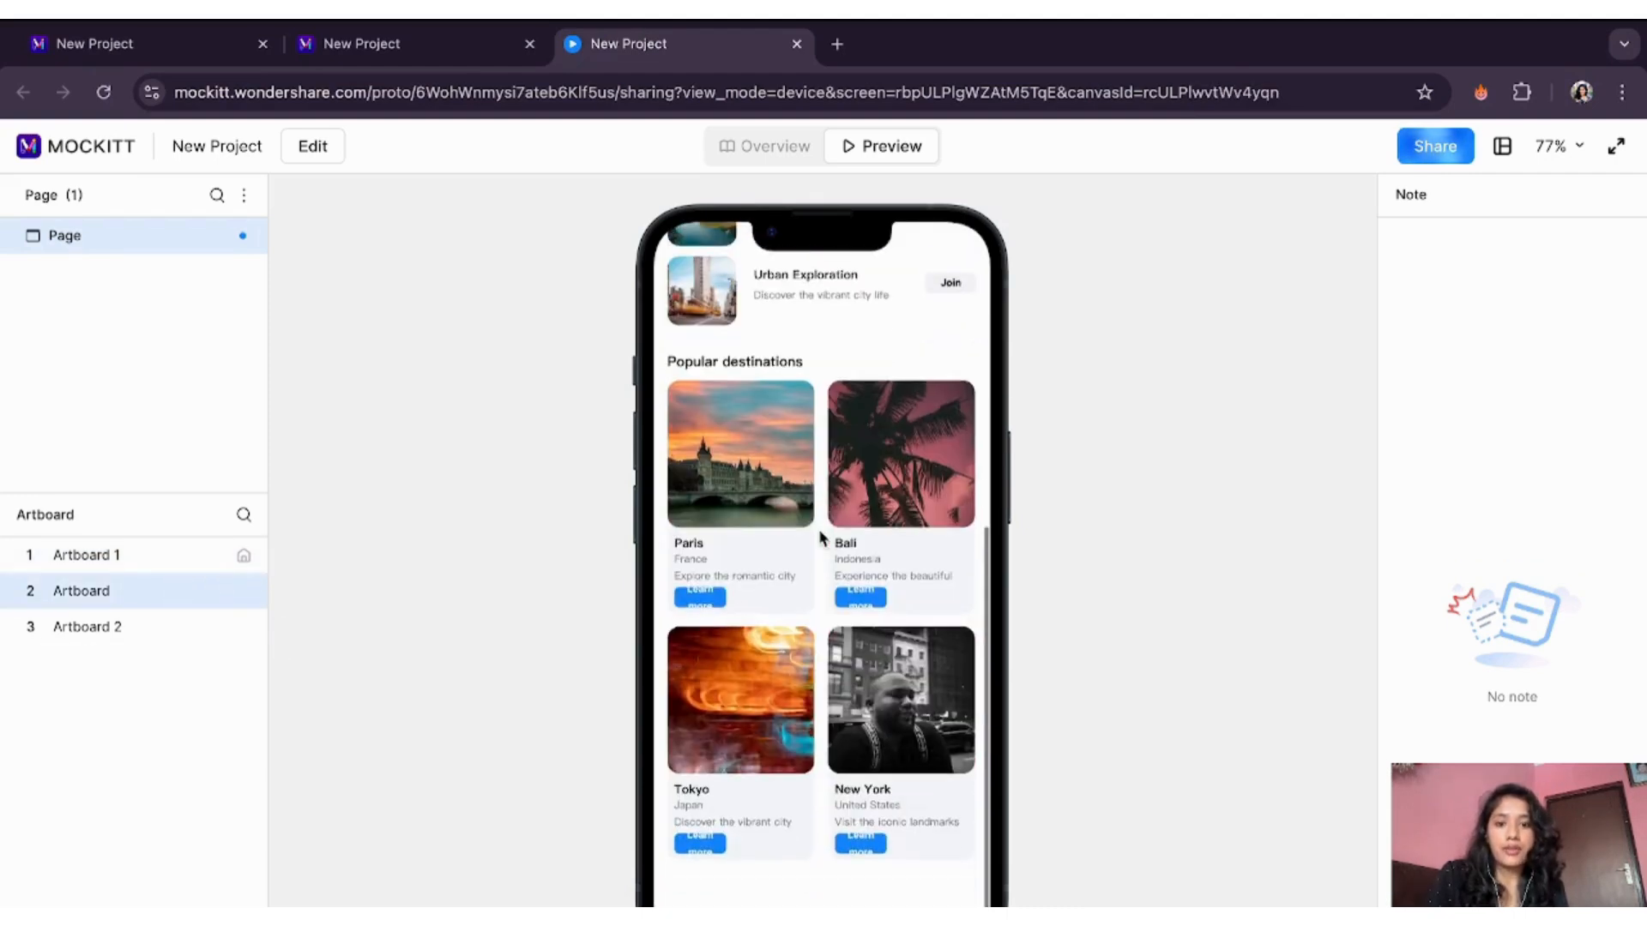
{"action": "scroll", "coordinate": [821, 538], "scroll_direction": "up", "scroll_amount": 6}
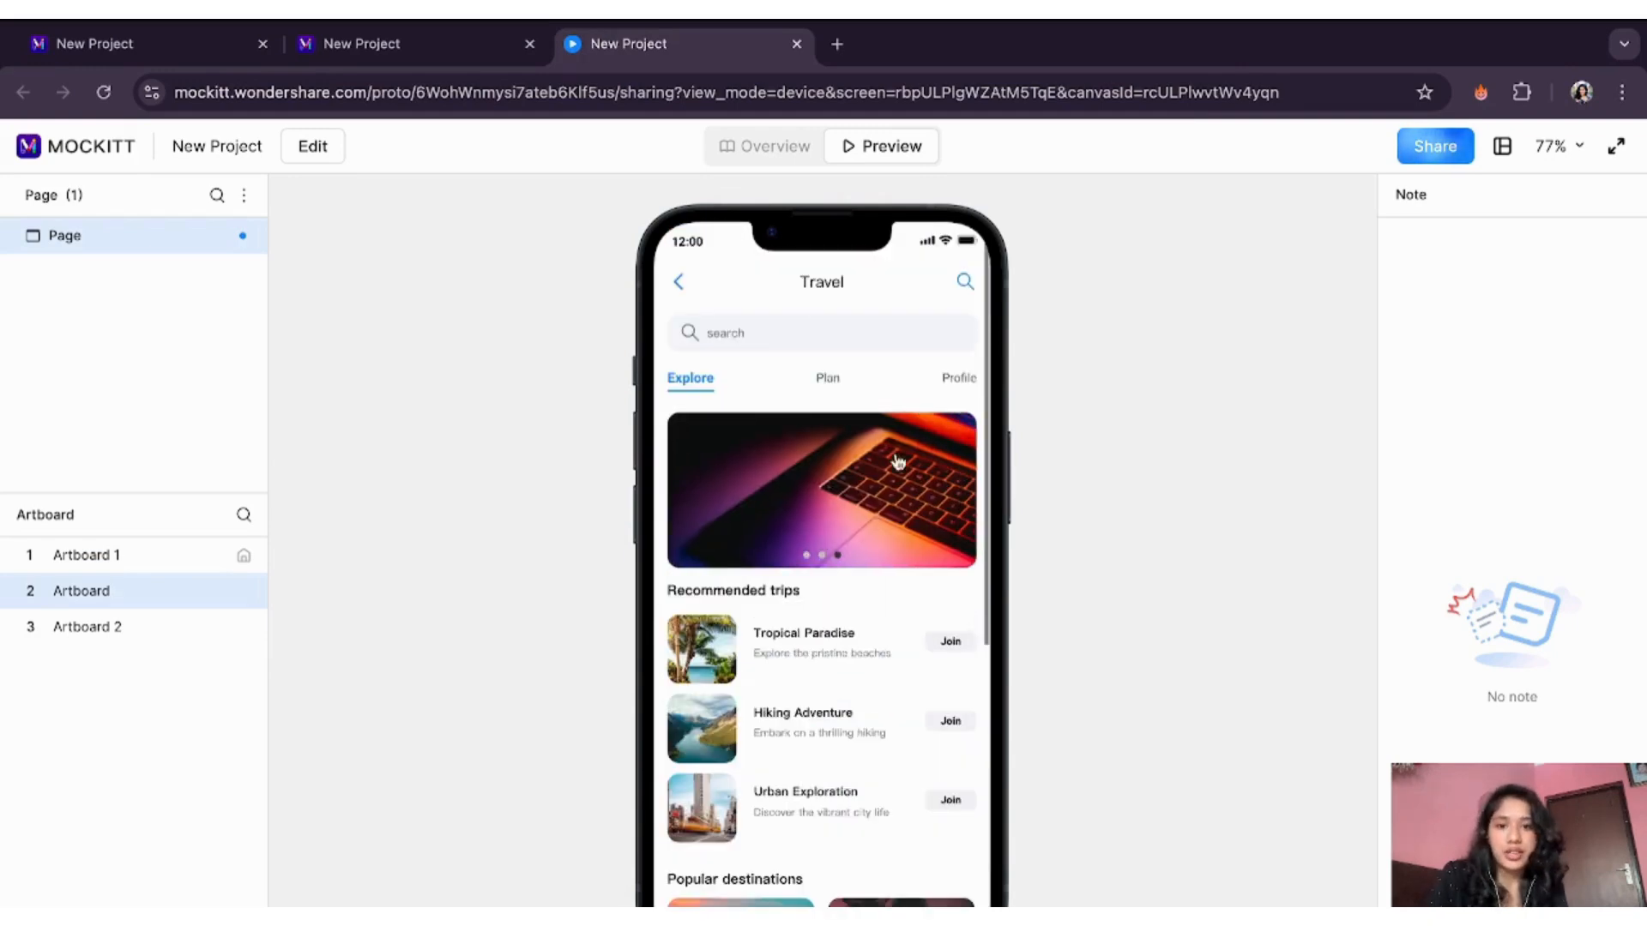
- Tap the banner to confirm Artboard 2 slides in, then move the preview to blank Artboard 1
{"action": "left_click", "coordinate": [838, 529]}
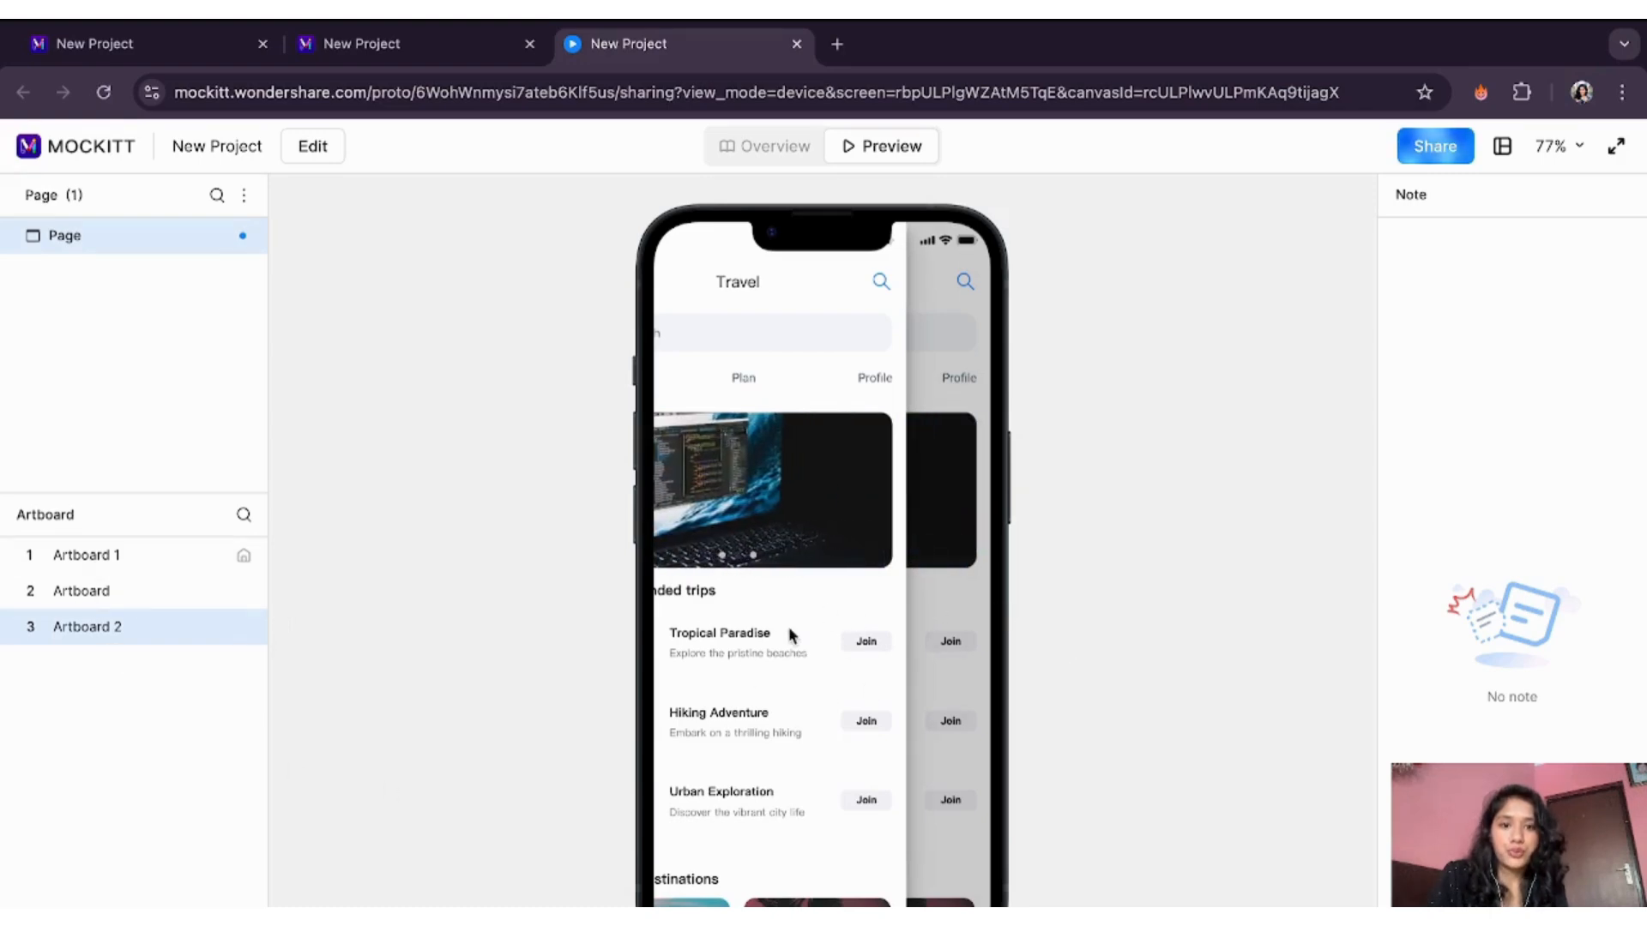
{"action": "scroll", "coordinate": [789, 626], "scroll_direction": "down", "scroll_amount": 5}
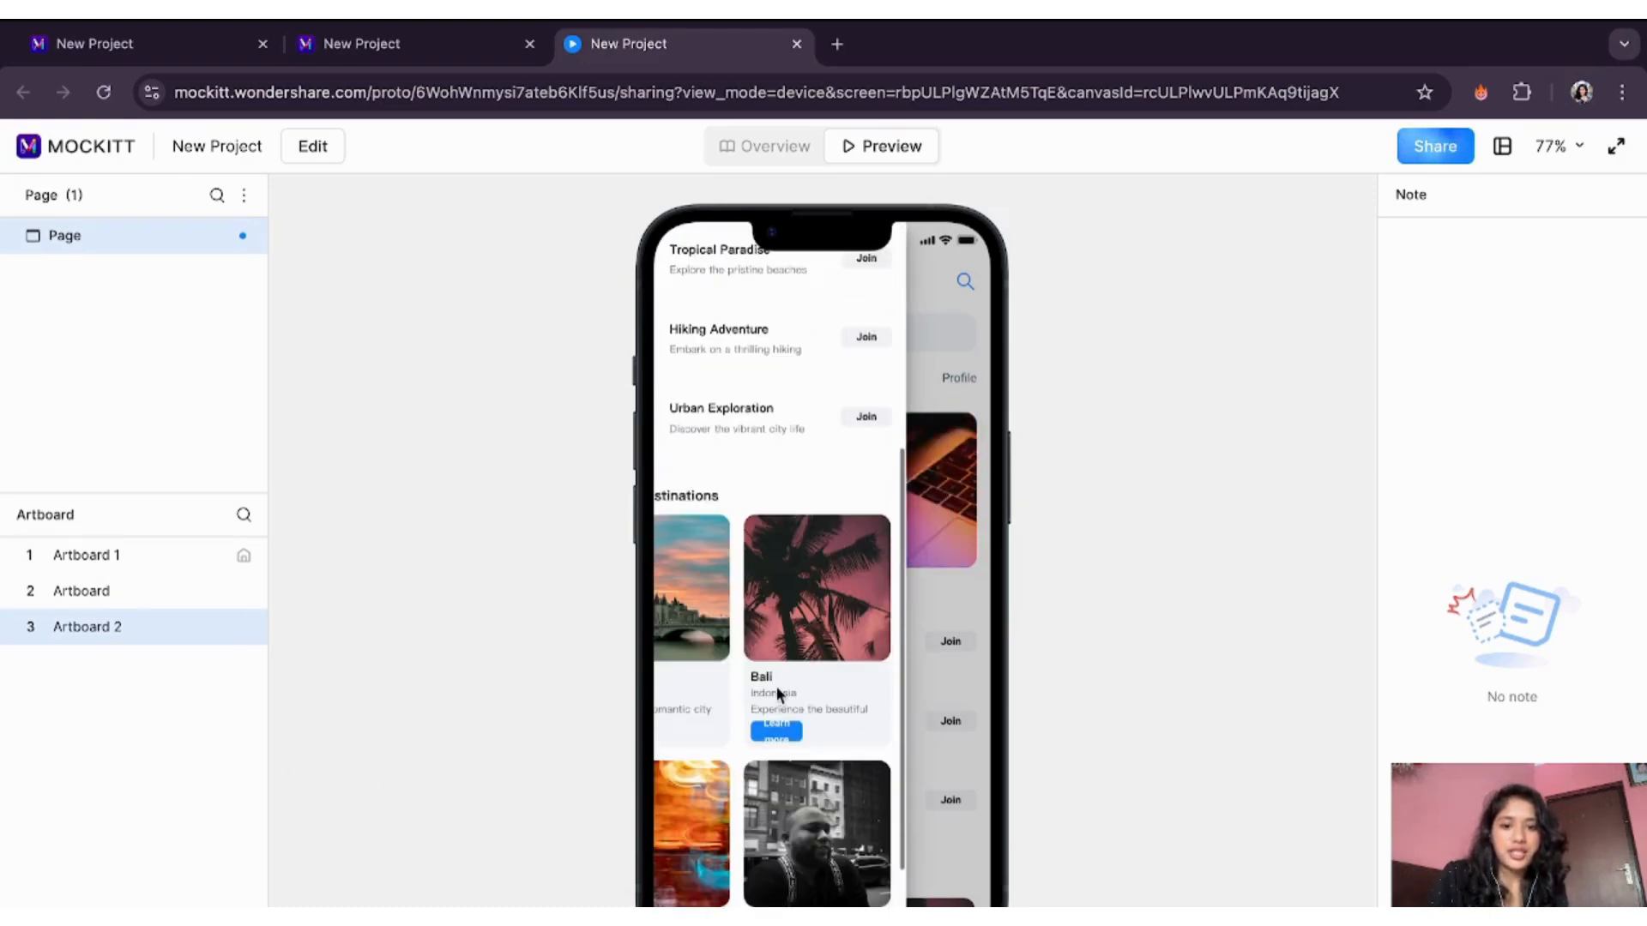
{"action": "scroll", "coordinate": [775, 686], "scroll_direction": "up", "scroll_amount": 5}
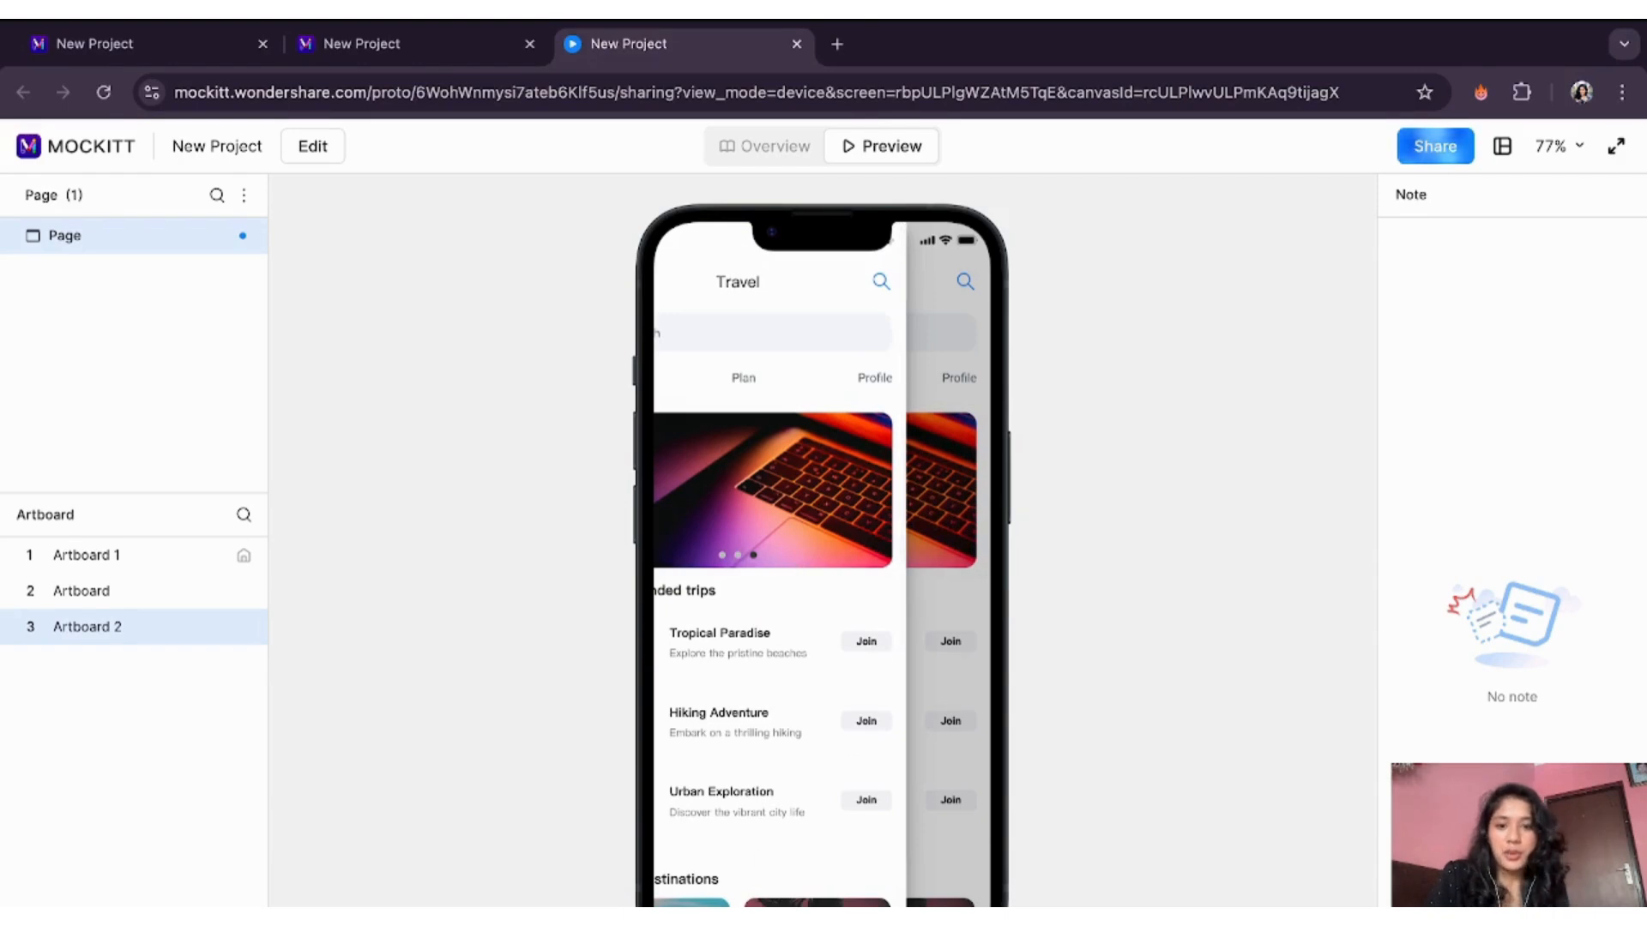
{"action": "left_click", "coordinate": [752, 904]}
{"action": "key", "text": "Left"}
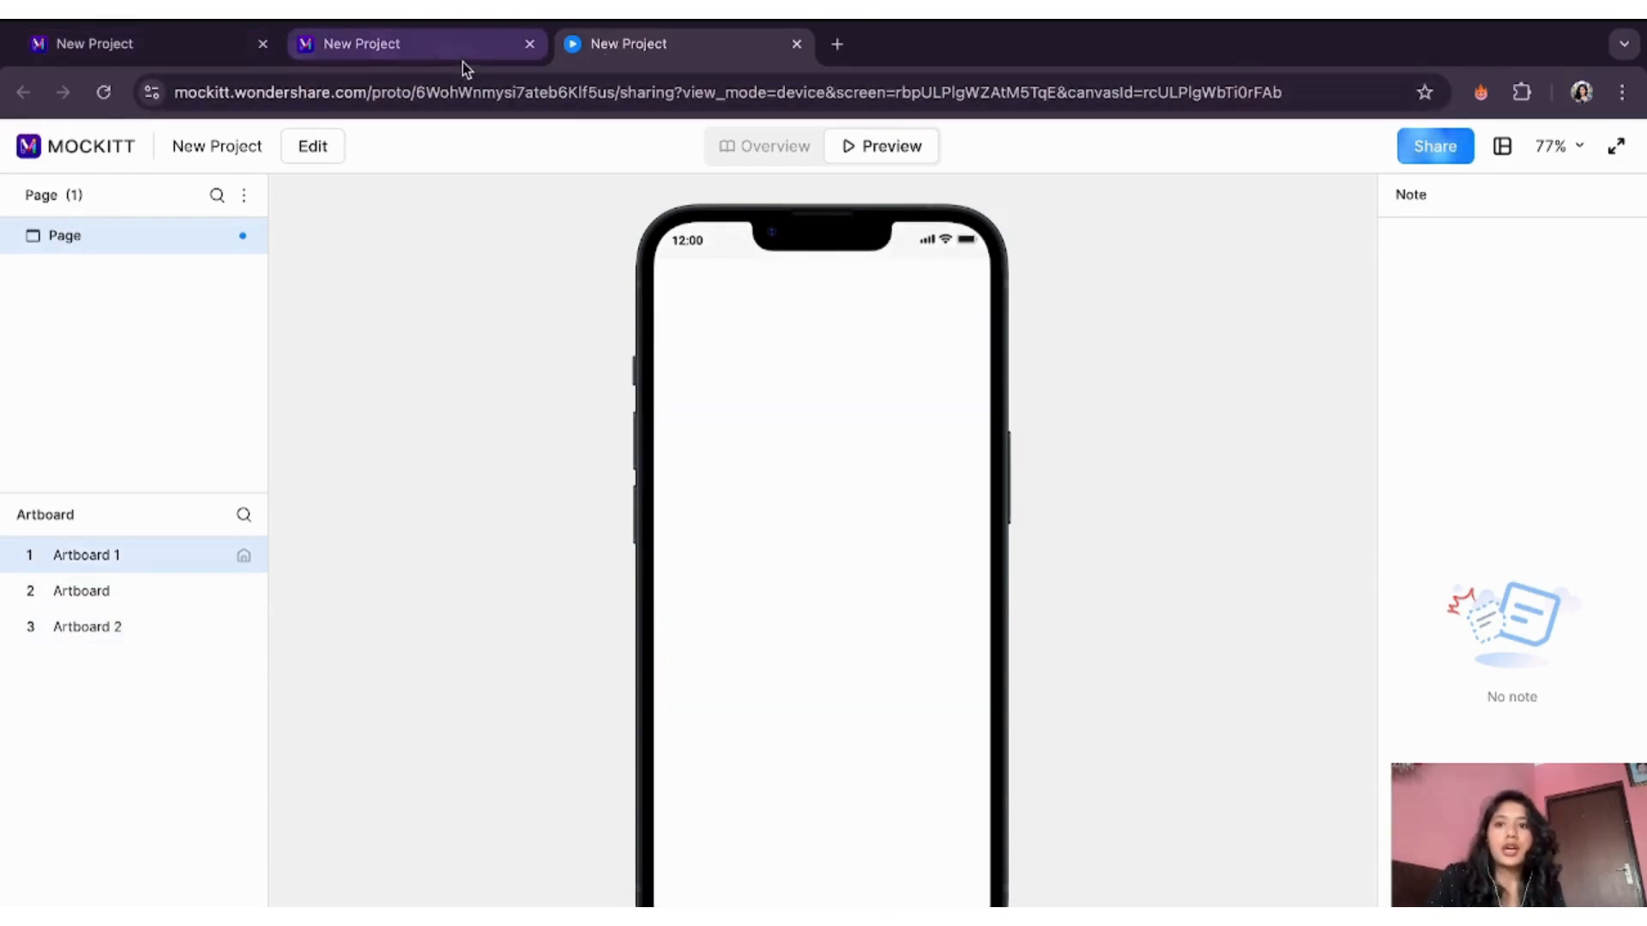
- Back in the design editor, open Mockitt AI's Proto Generator and focus its prompt box
{"action": "left_click", "coordinate": [432, 45]}
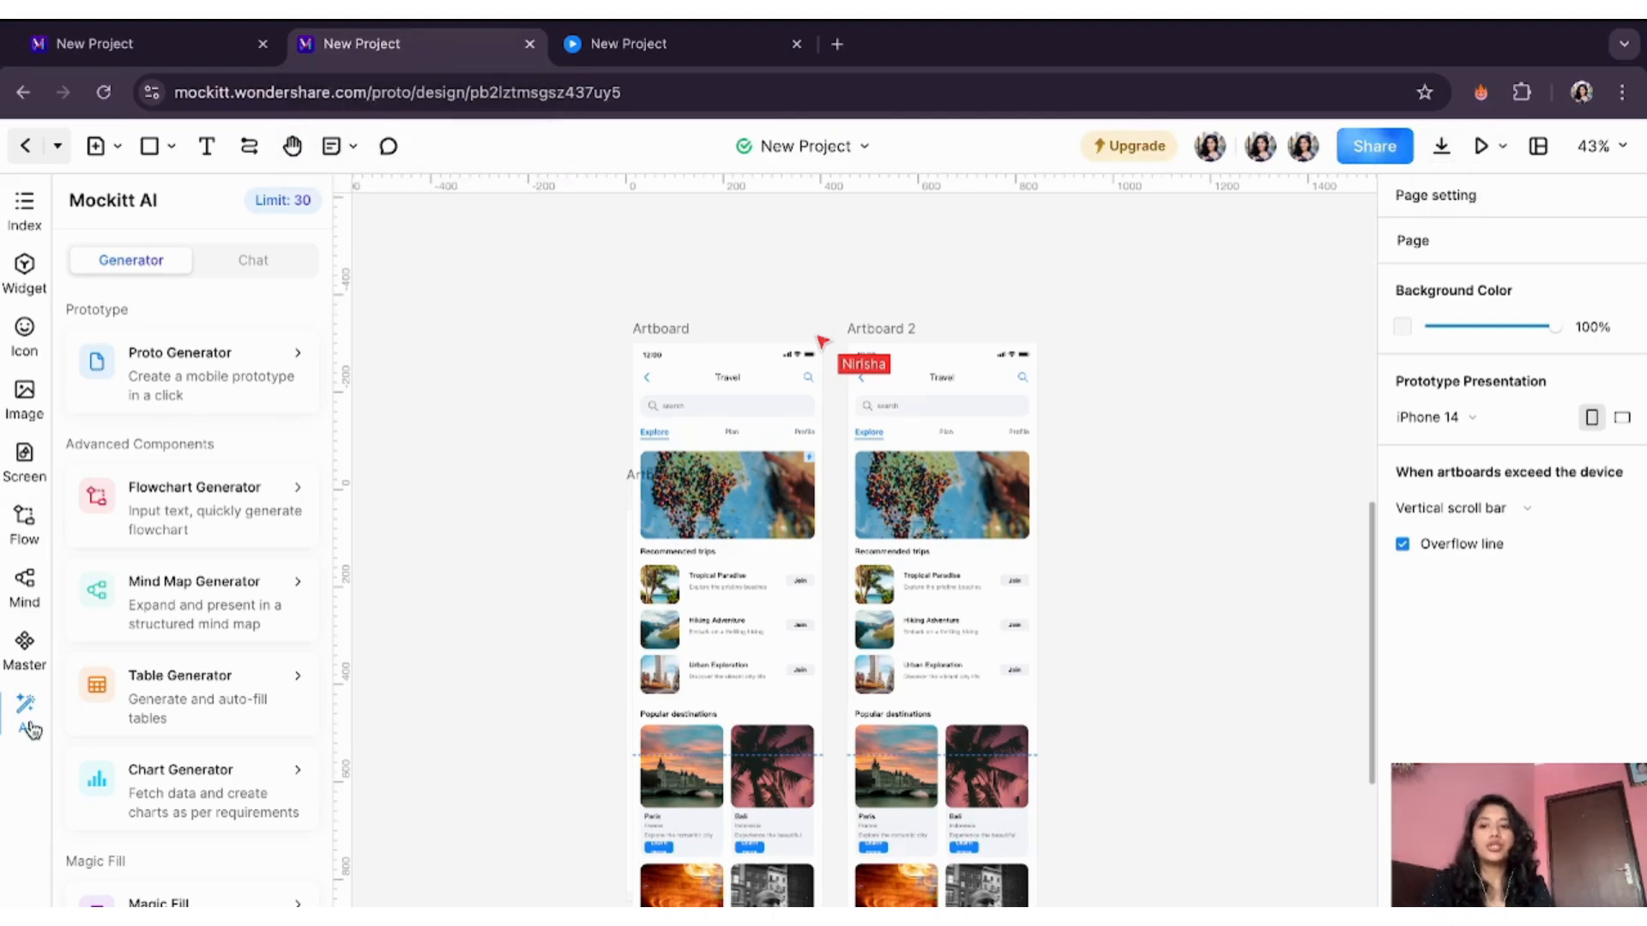
{"action": "left_click", "coordinate": [268, 345]}
{"action": "left_click", "coordinate": [429, 284]}
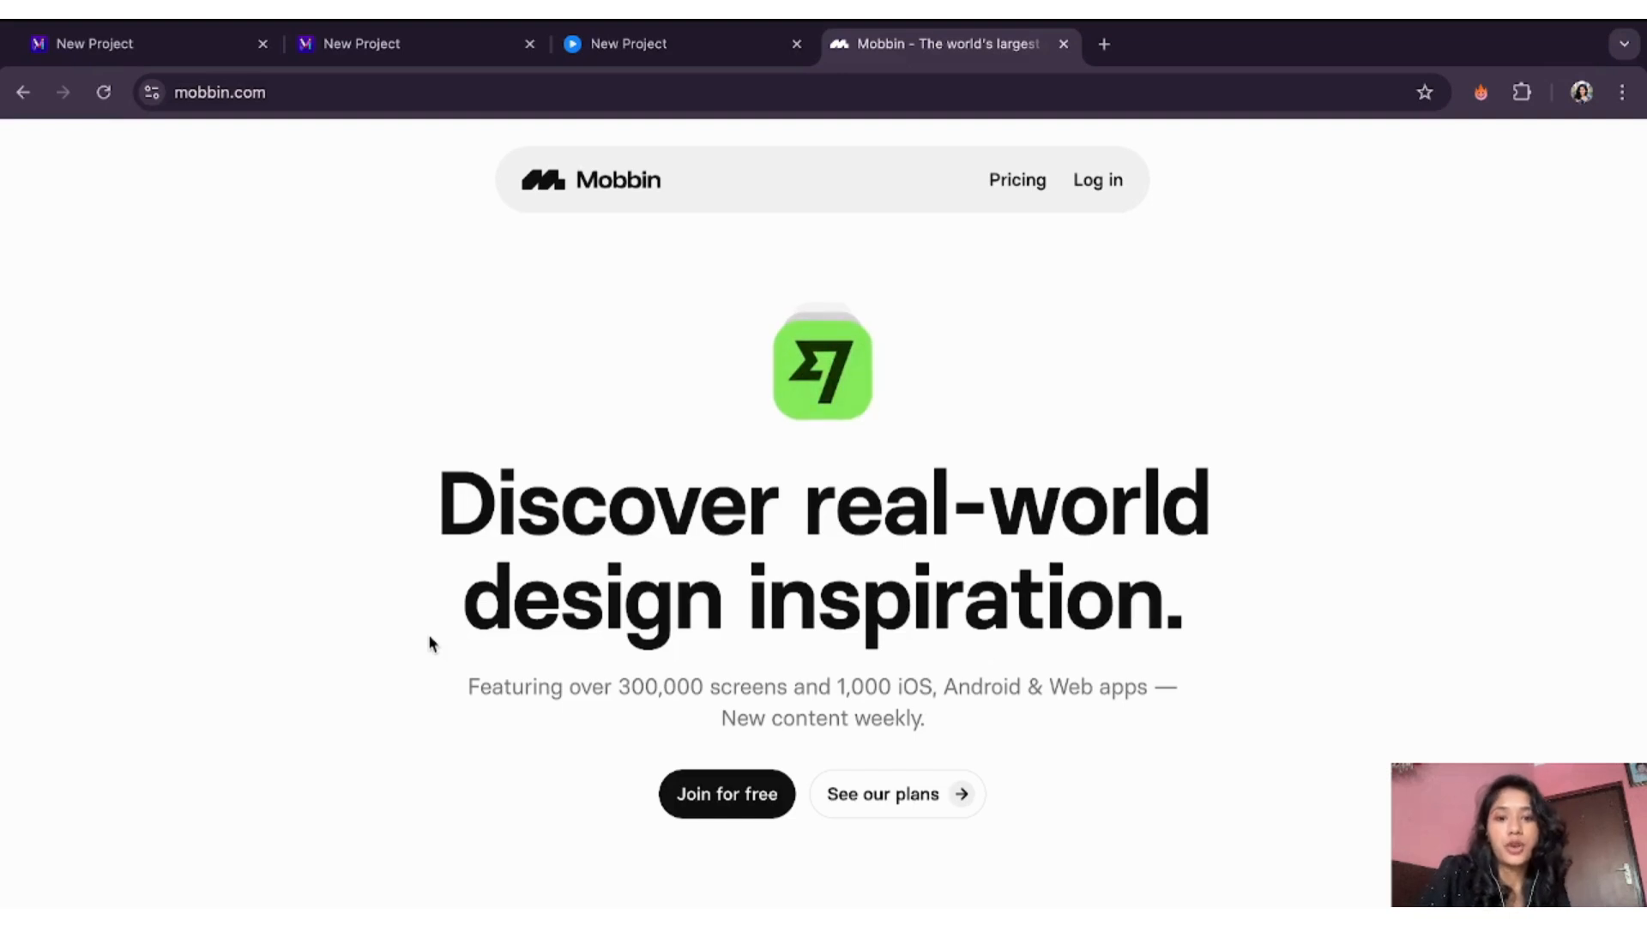
- Join Mobbin for free using Continue with Google
{"action": "left_click", "coordinate": [719, 796]}
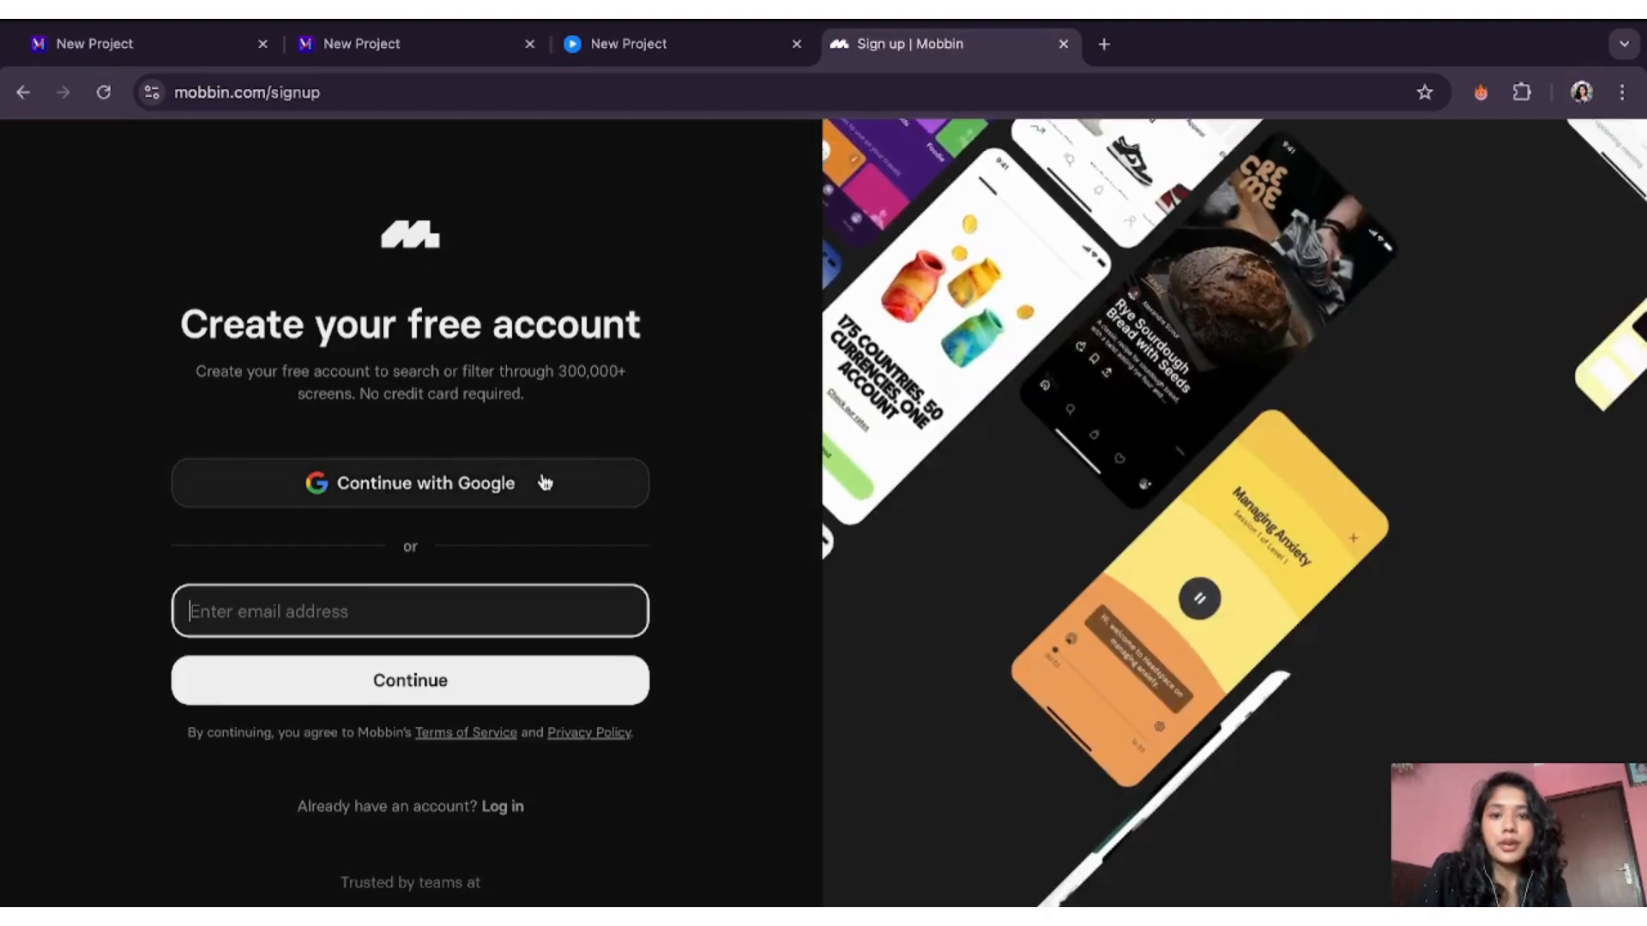
{"action": "left_click", "coordinate": [543, 483]}
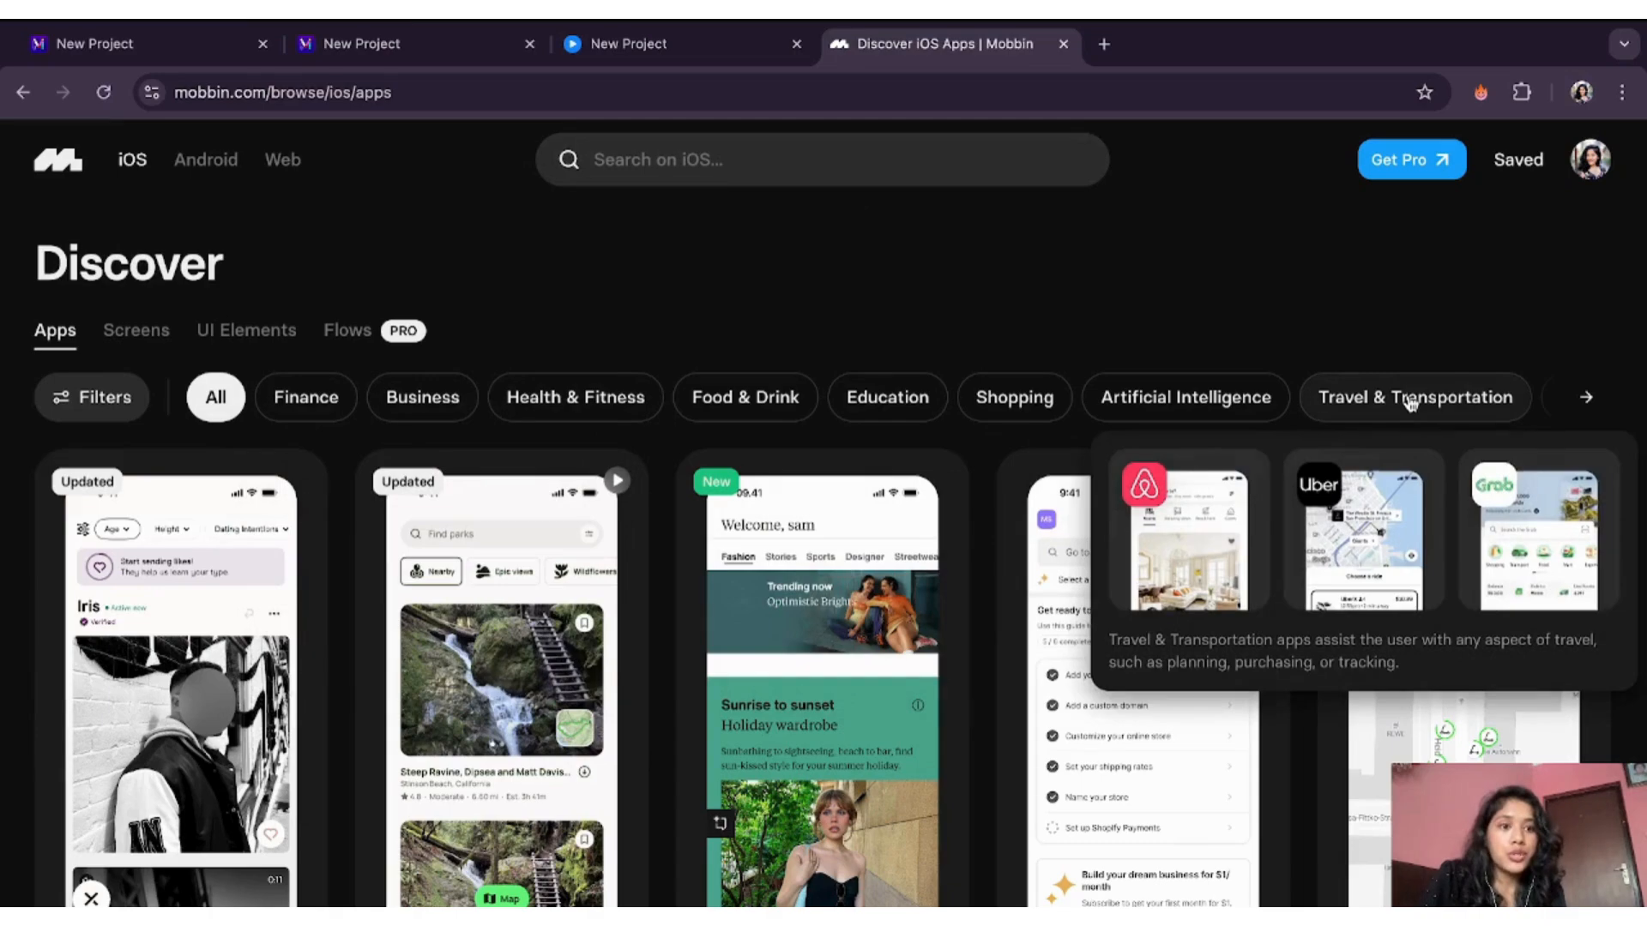
- Filter Discover to Travel & Transportation apps and scroll through the results
{"action": "left_click", "coordinate": [1411, 400]}
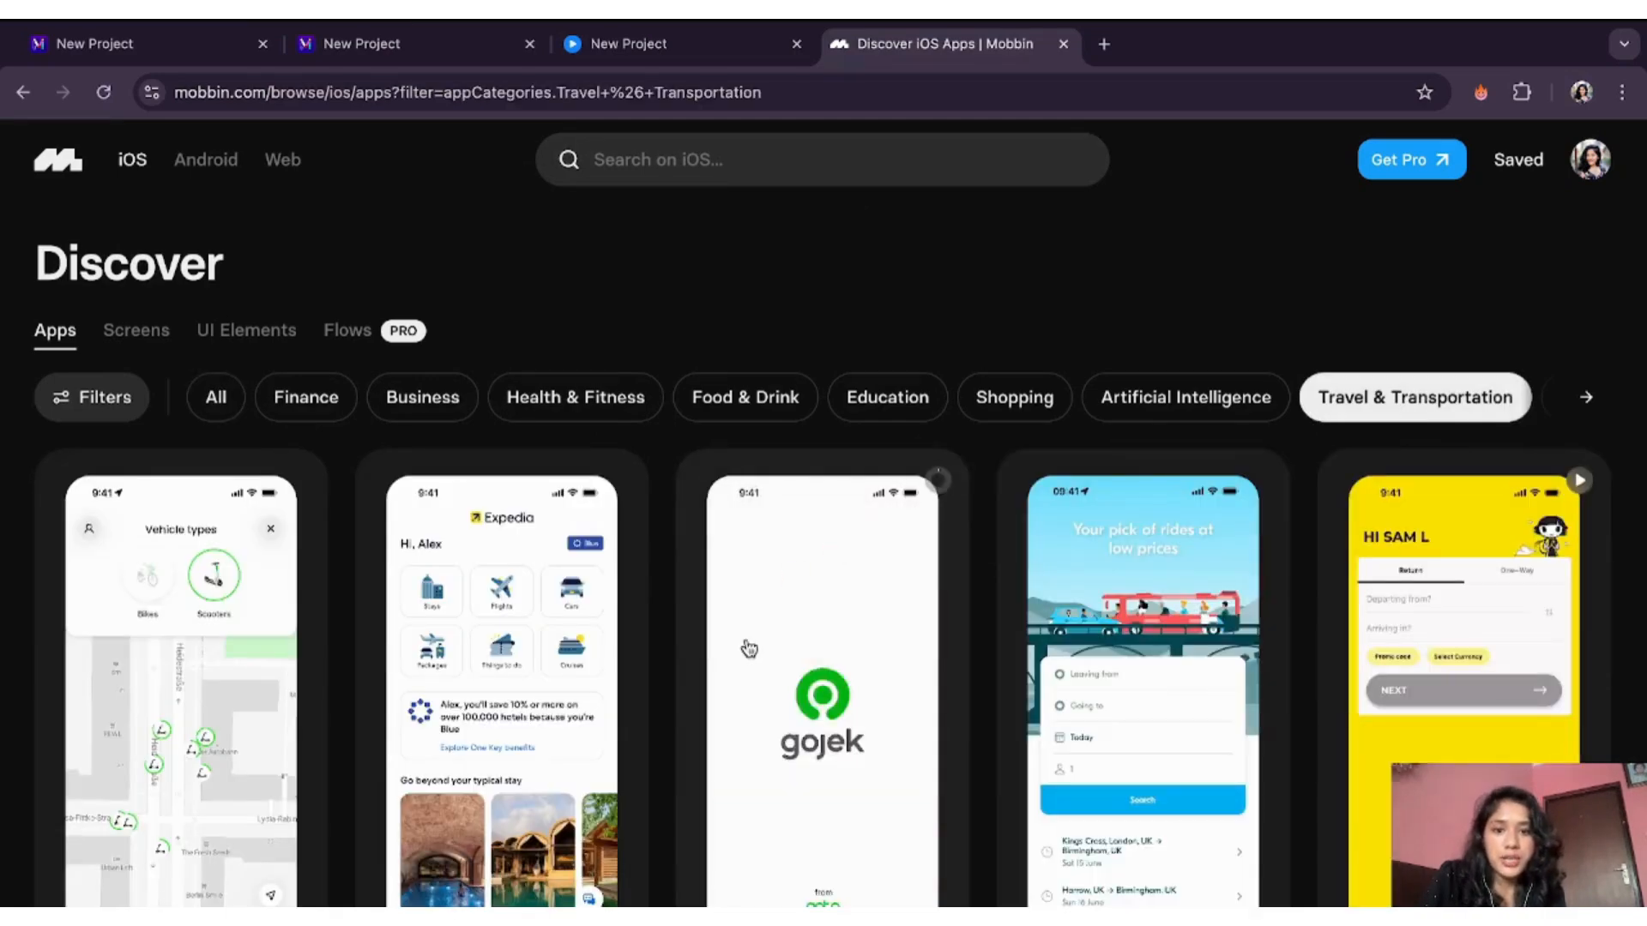
{"action": "scroll", "coordinate": [678, 824], "scroll_direction": "down", "scroll_amount": 2}
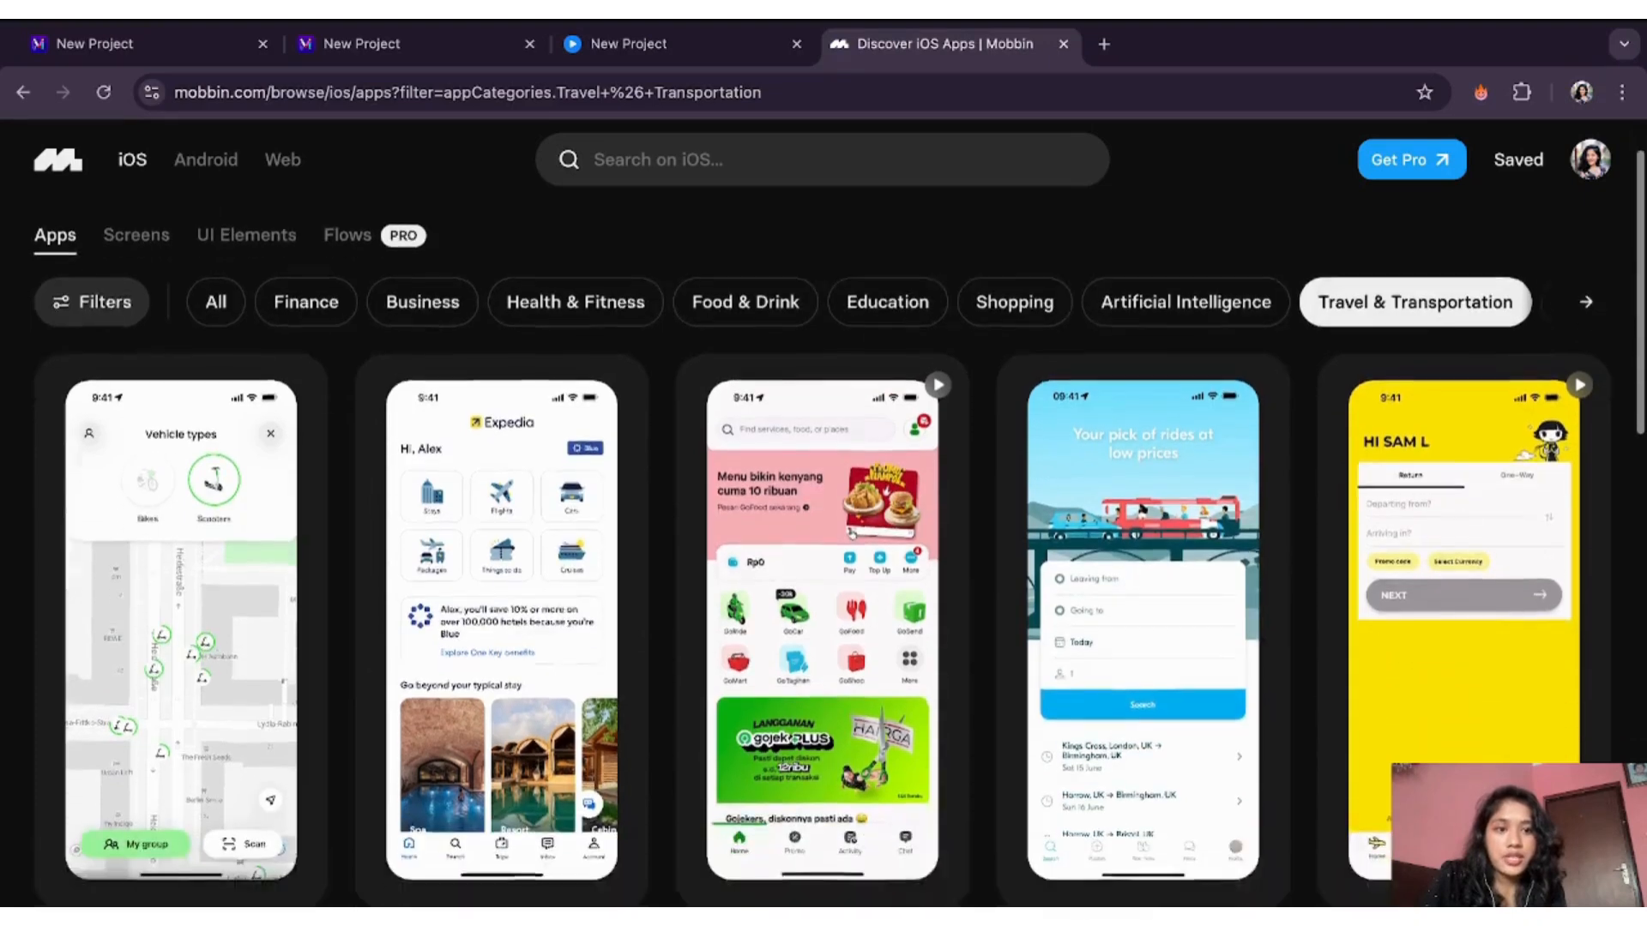
{"action": "scroll", "coordinate": [678, 823], "scroll_direction": "down", "scroll_amount": 2}
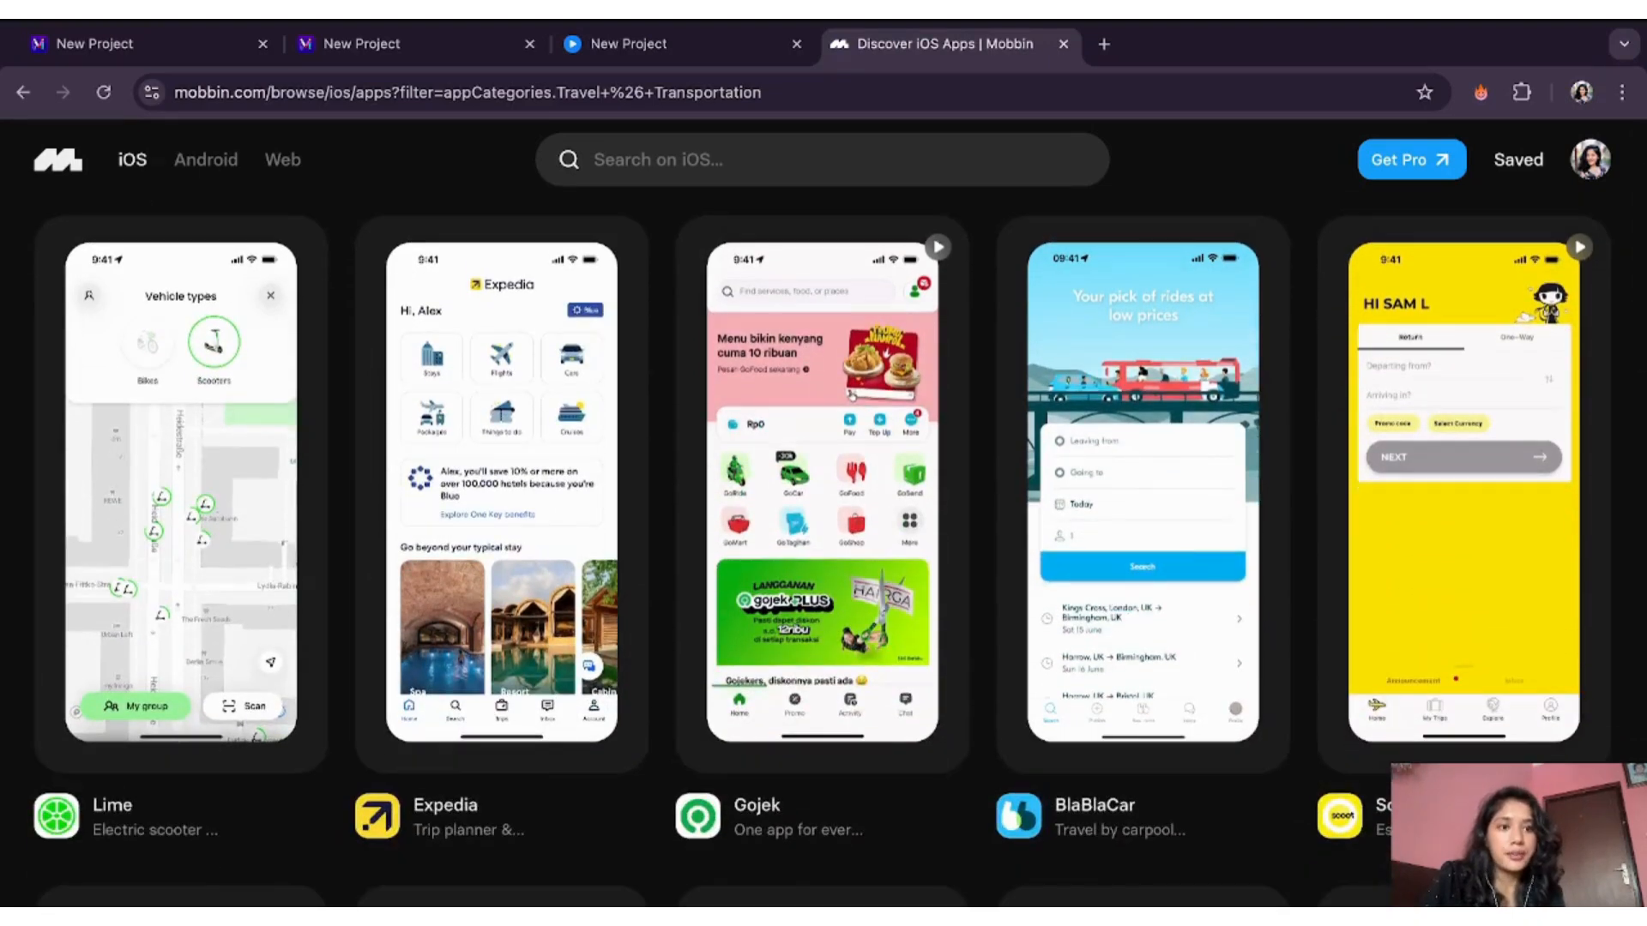
{"action": "scroll", "coordinate": [678, 823], "scroll_direction": "down", "scroll_amount": 1}
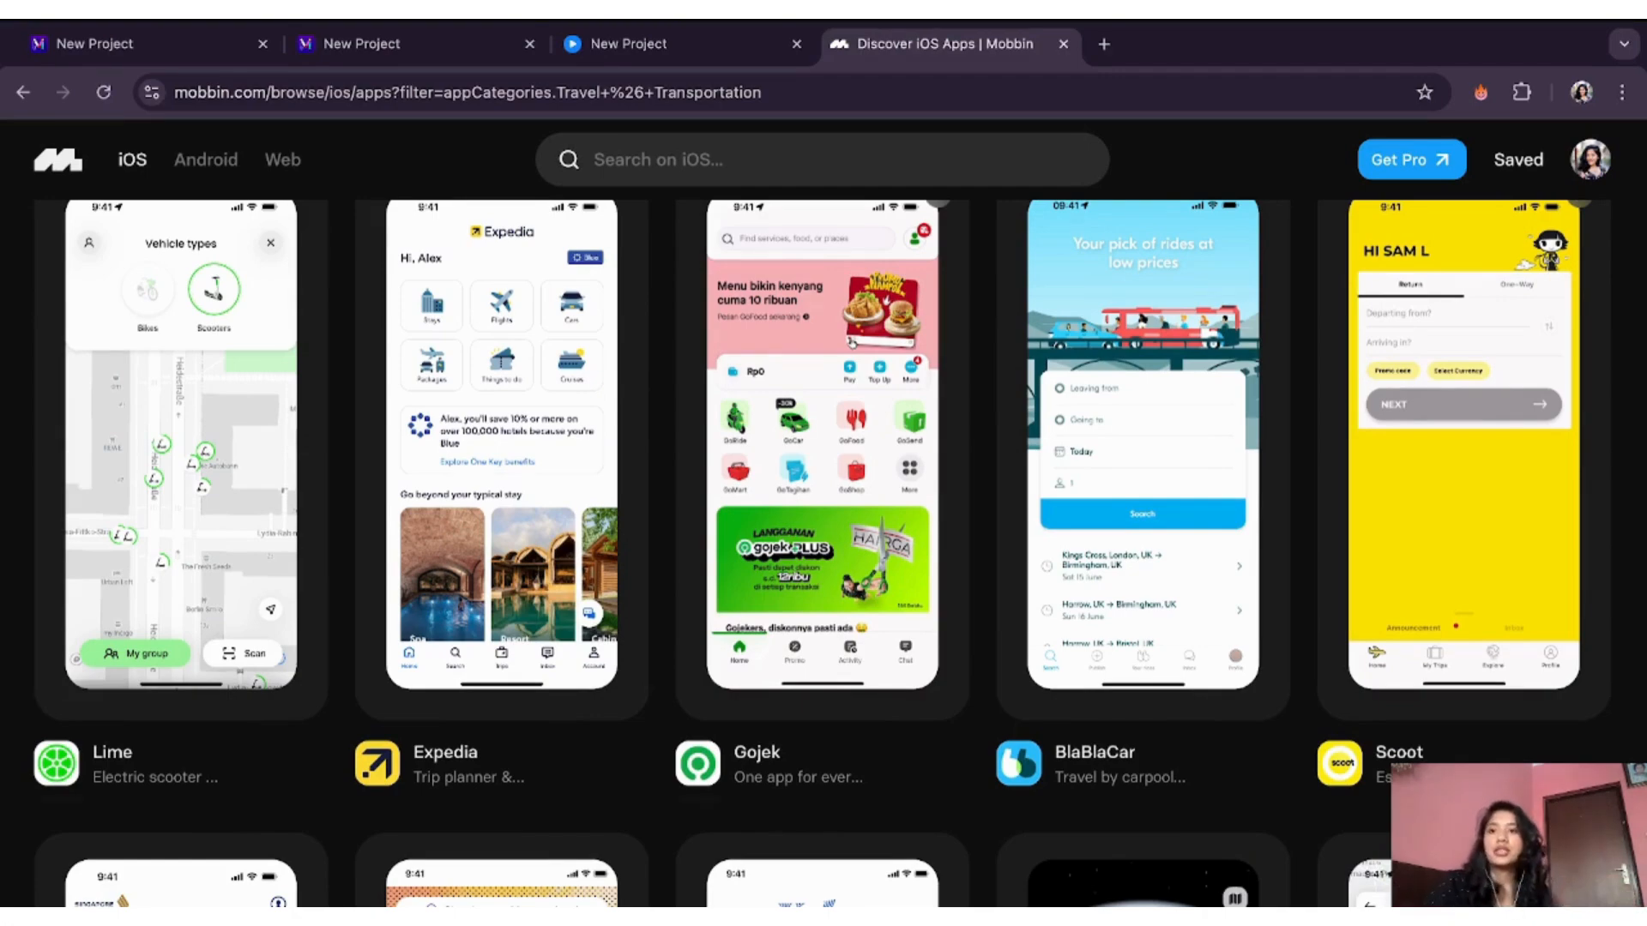
{"action": "scroll", "coordinate": [570, 754], "scroll_direction": "up", "scroll_amount": 3}
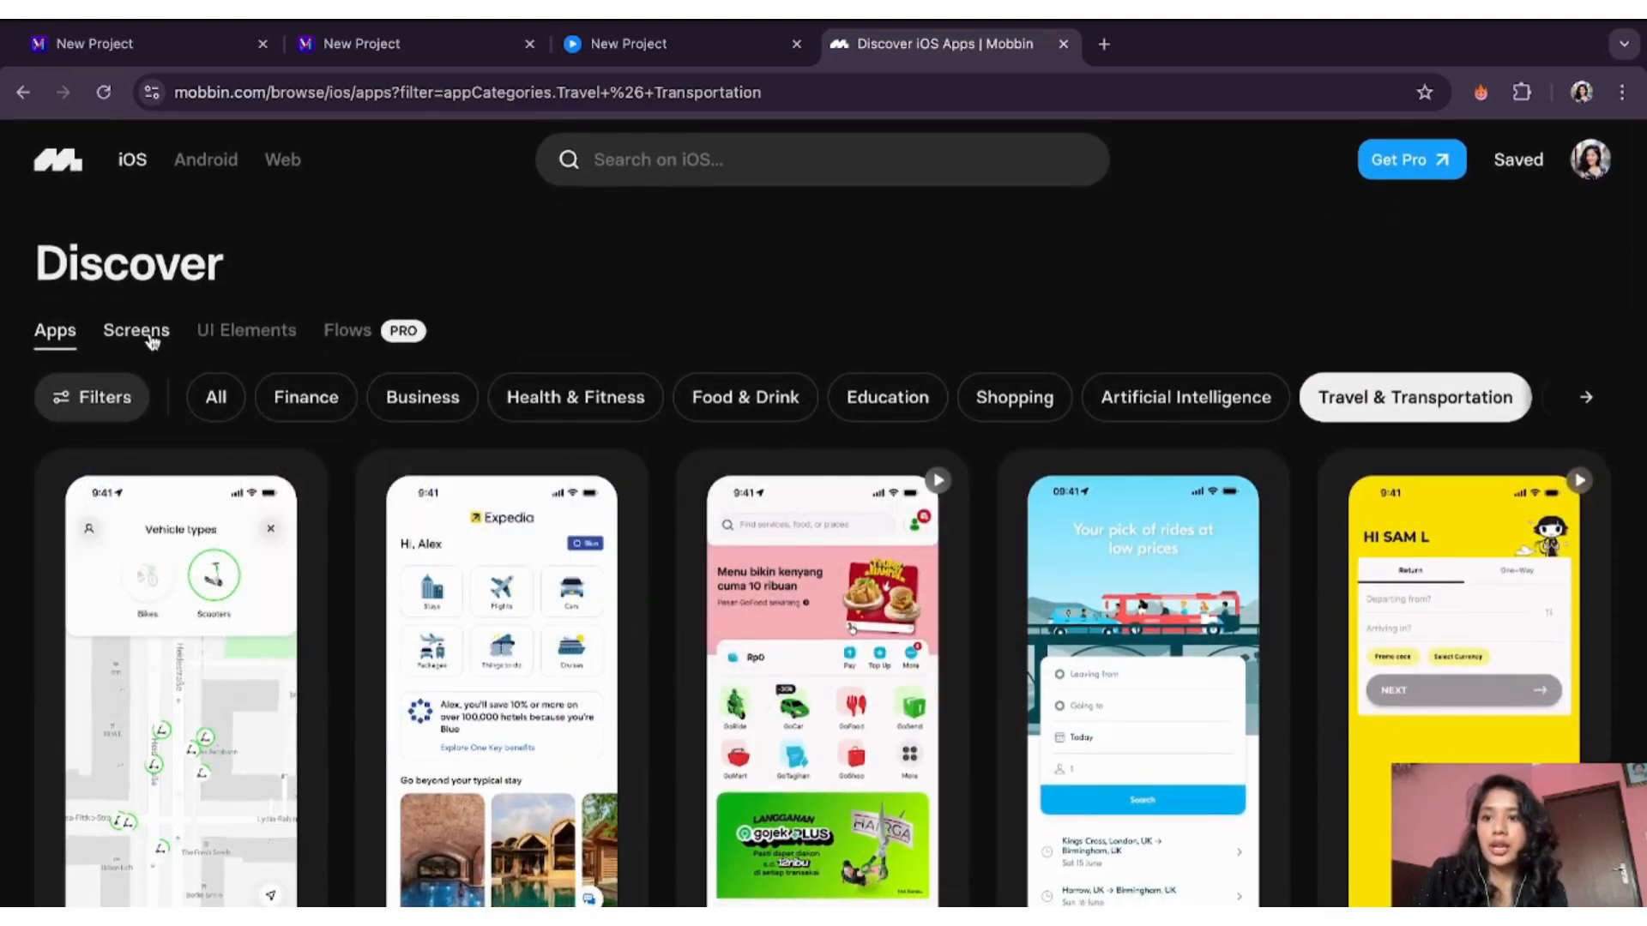
- Show iOS Screens filtered to the My Account & Profile category
{"action": "left_click", "coordinate": [151, 338]}
{"action": "scroll", "coordinate": [250, 700], "scroll_direction": "down", "scroll_amount": 1}
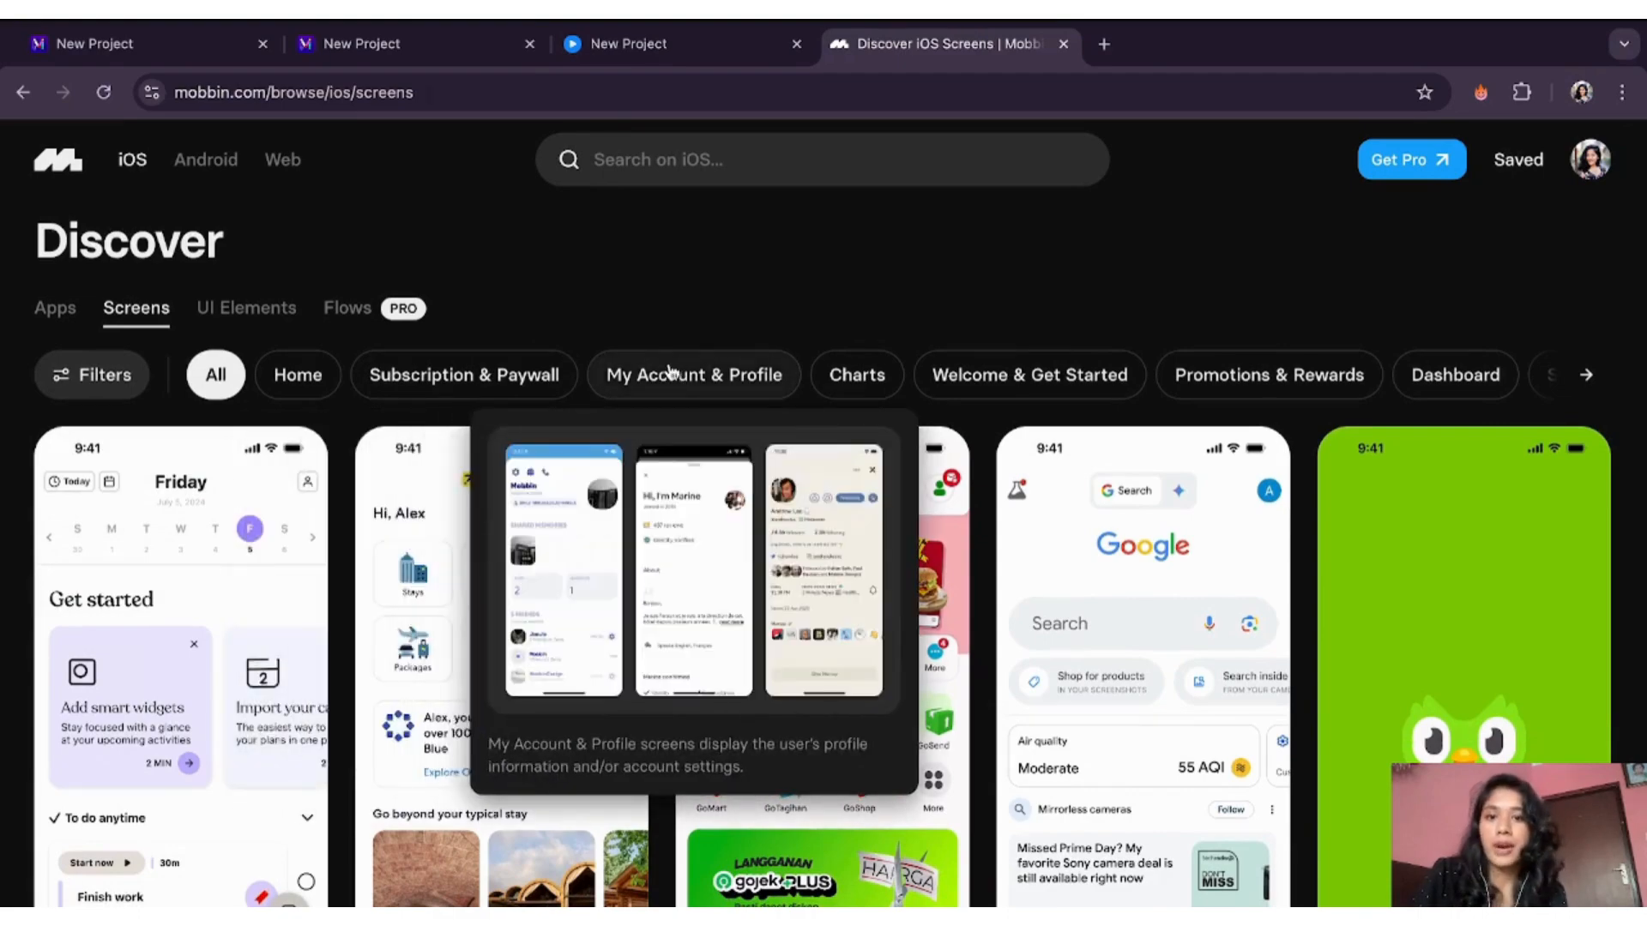
{"action": "left_click", "coordinate": [693, 378]}
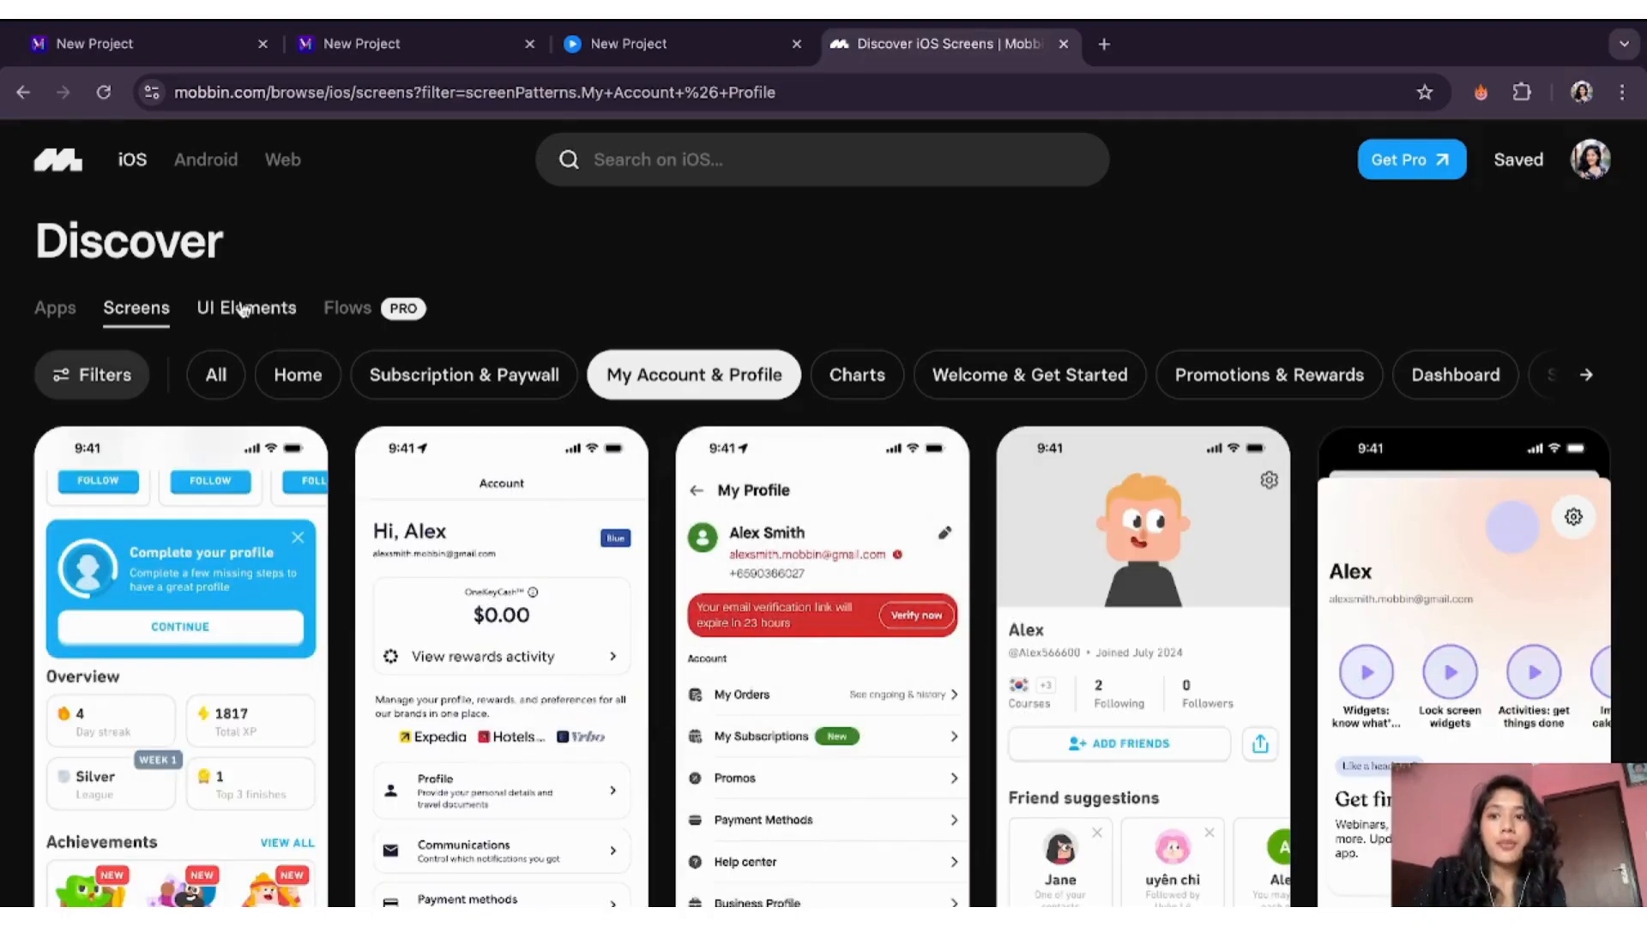
- Filter iOS UI Elements to Progress Indicator, review the examples, and open the search and categories panel
{"action": "left_click", "coordinate": [245, 309]}
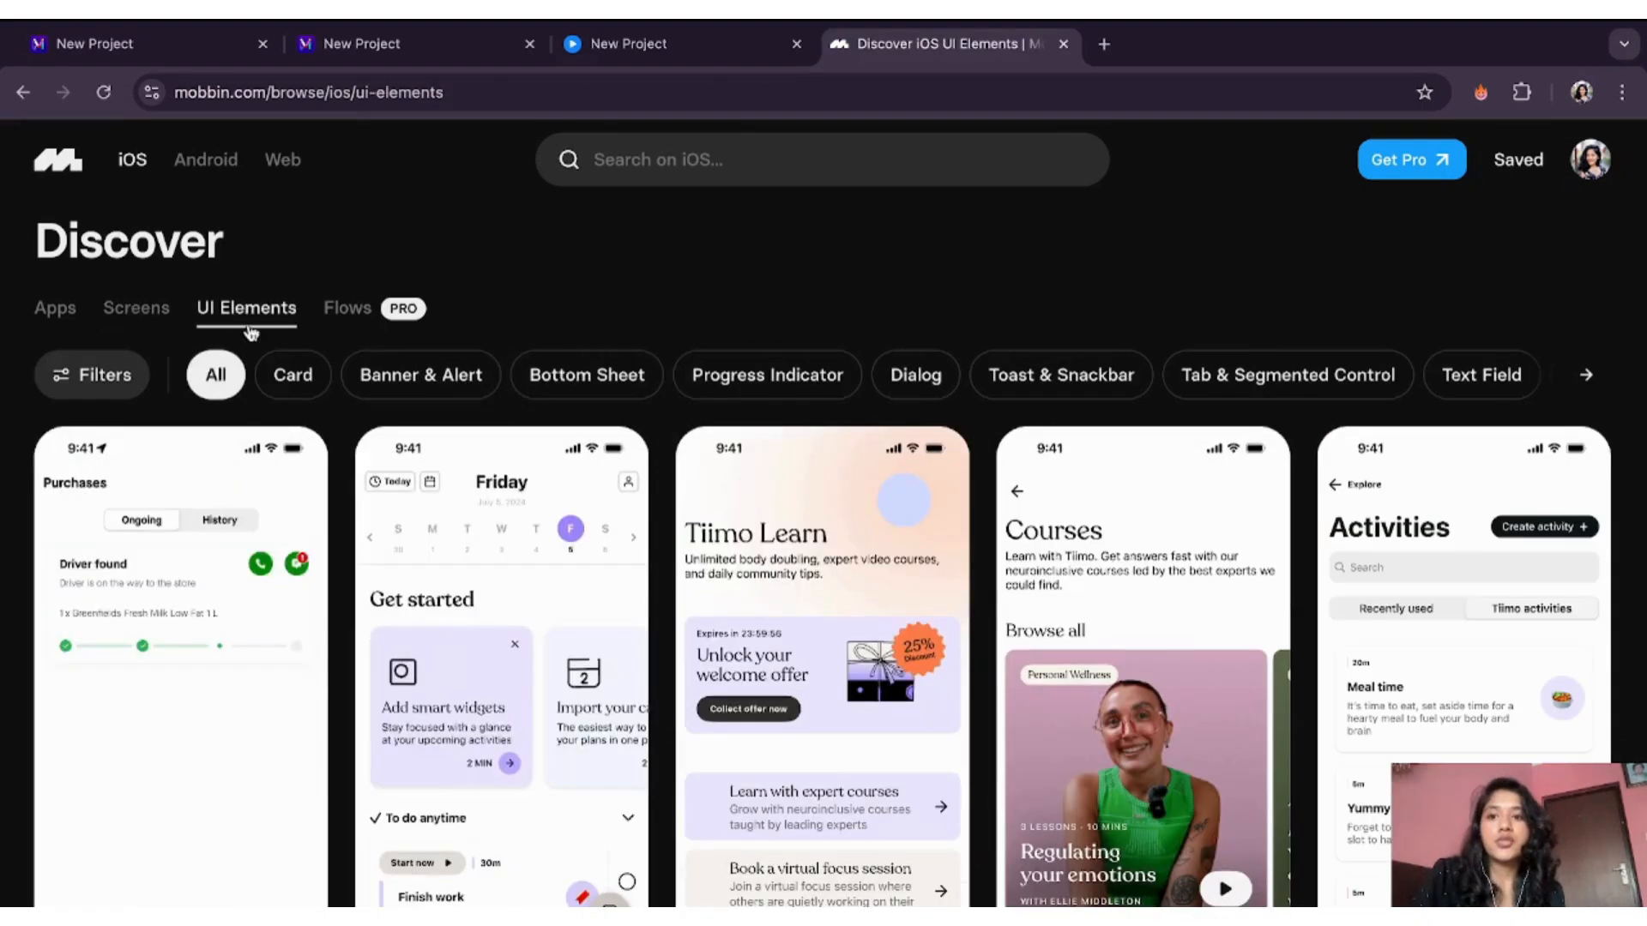
{"action": "mouse_move", "coordinate": [279, 375]}
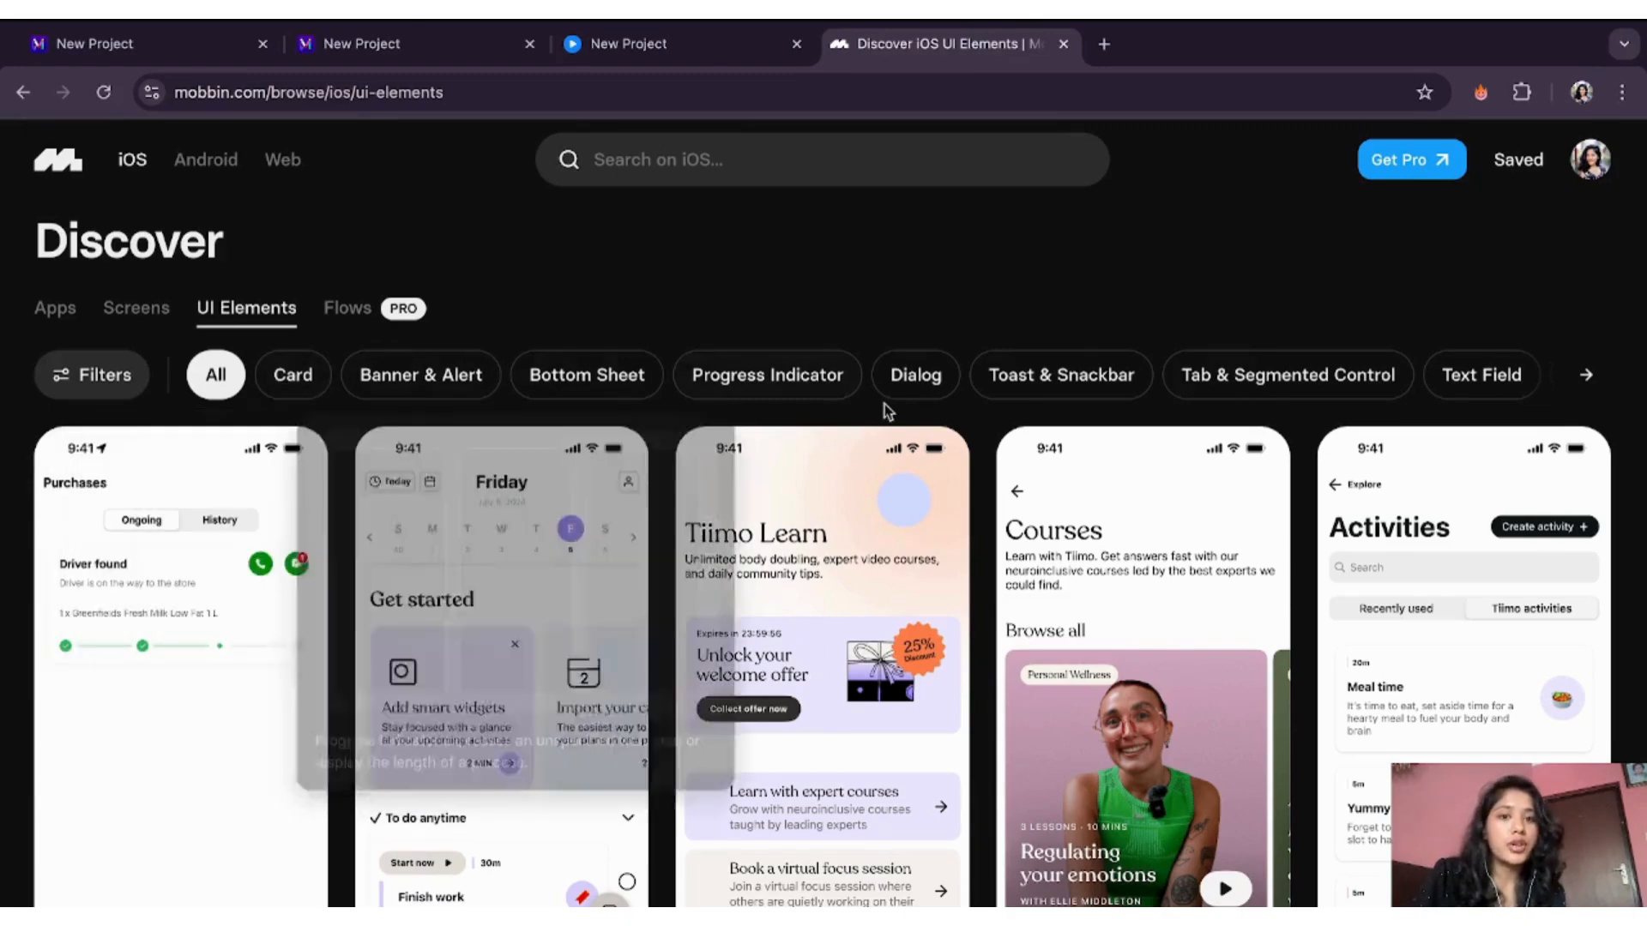
{"action": "left_click", "coordinate": [768, 394]}
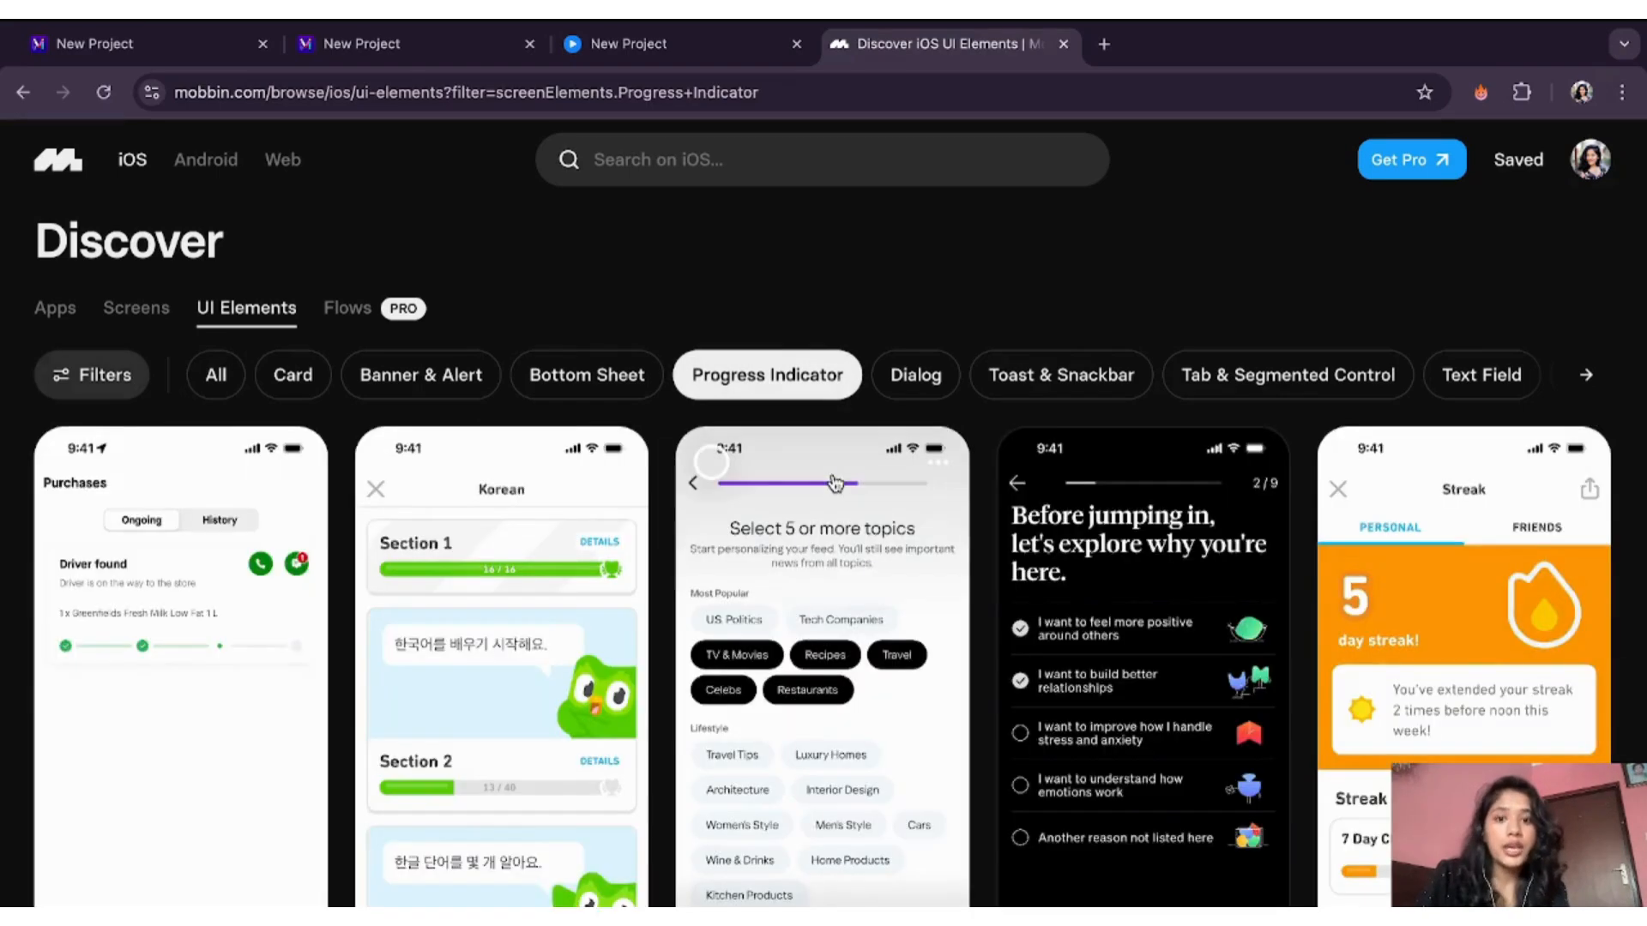
{"action": "scroll", "coordinate": [836, 480], "scroll_direction": "down", "scroll_amount": 5}
{"action": "scroll", "coordinate": [446, 331], "scroll_direction": "up", "scroll_amount": 2}
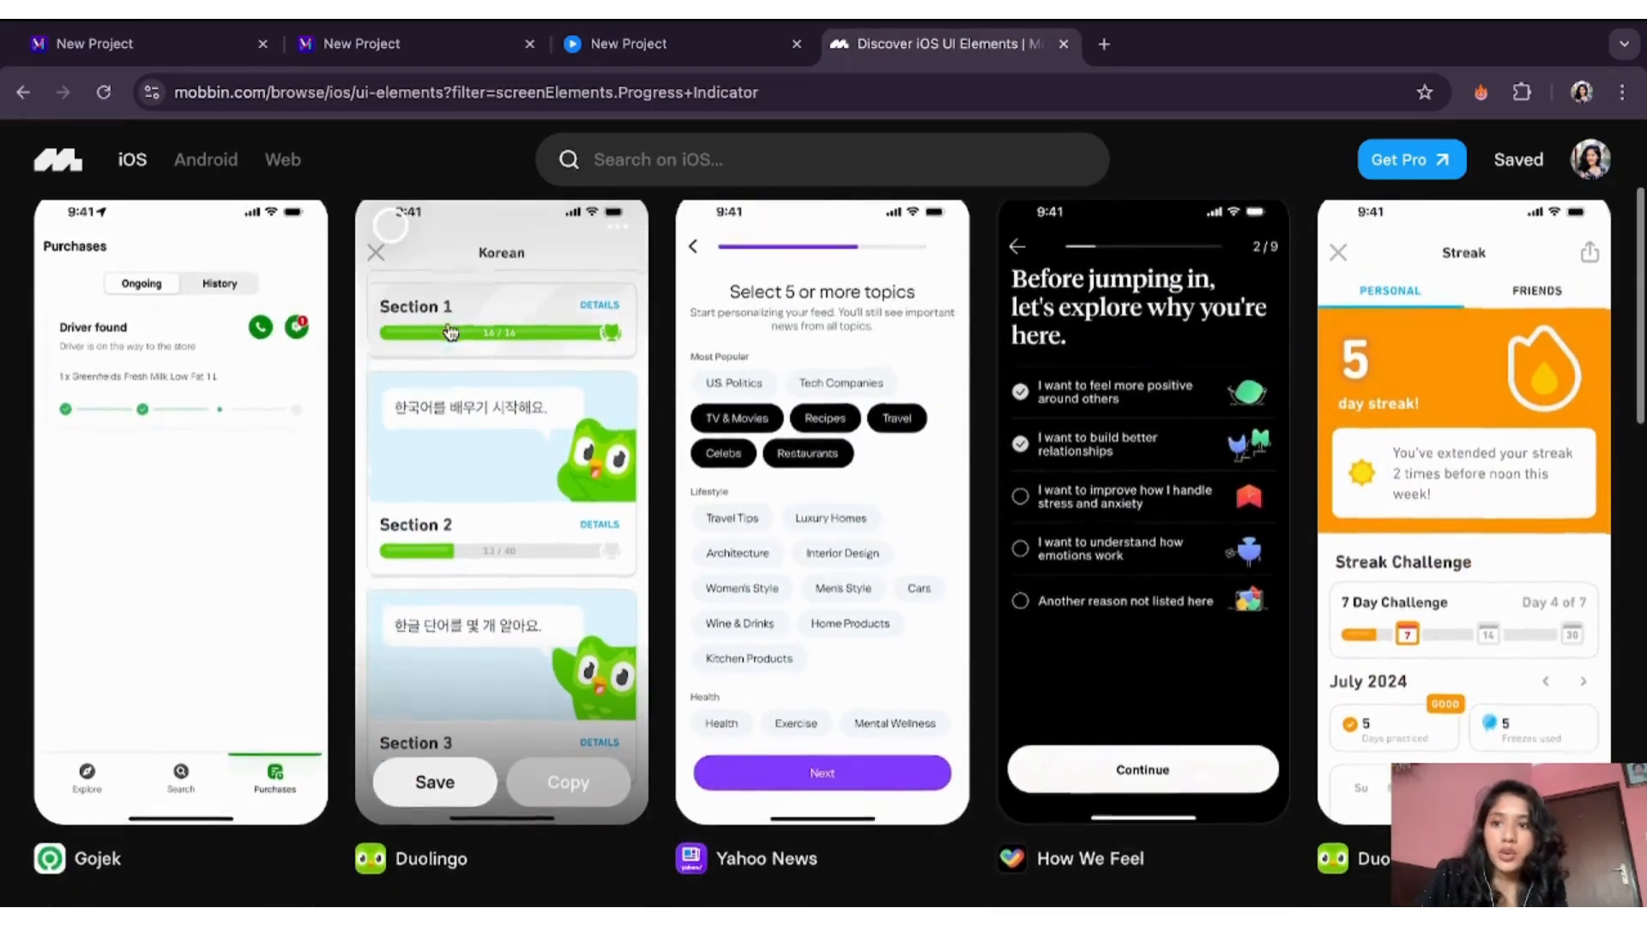
{"action": "scroll", "coordinate": [680, 470], "scroll_direction": "up", "scroll_amount": 2}
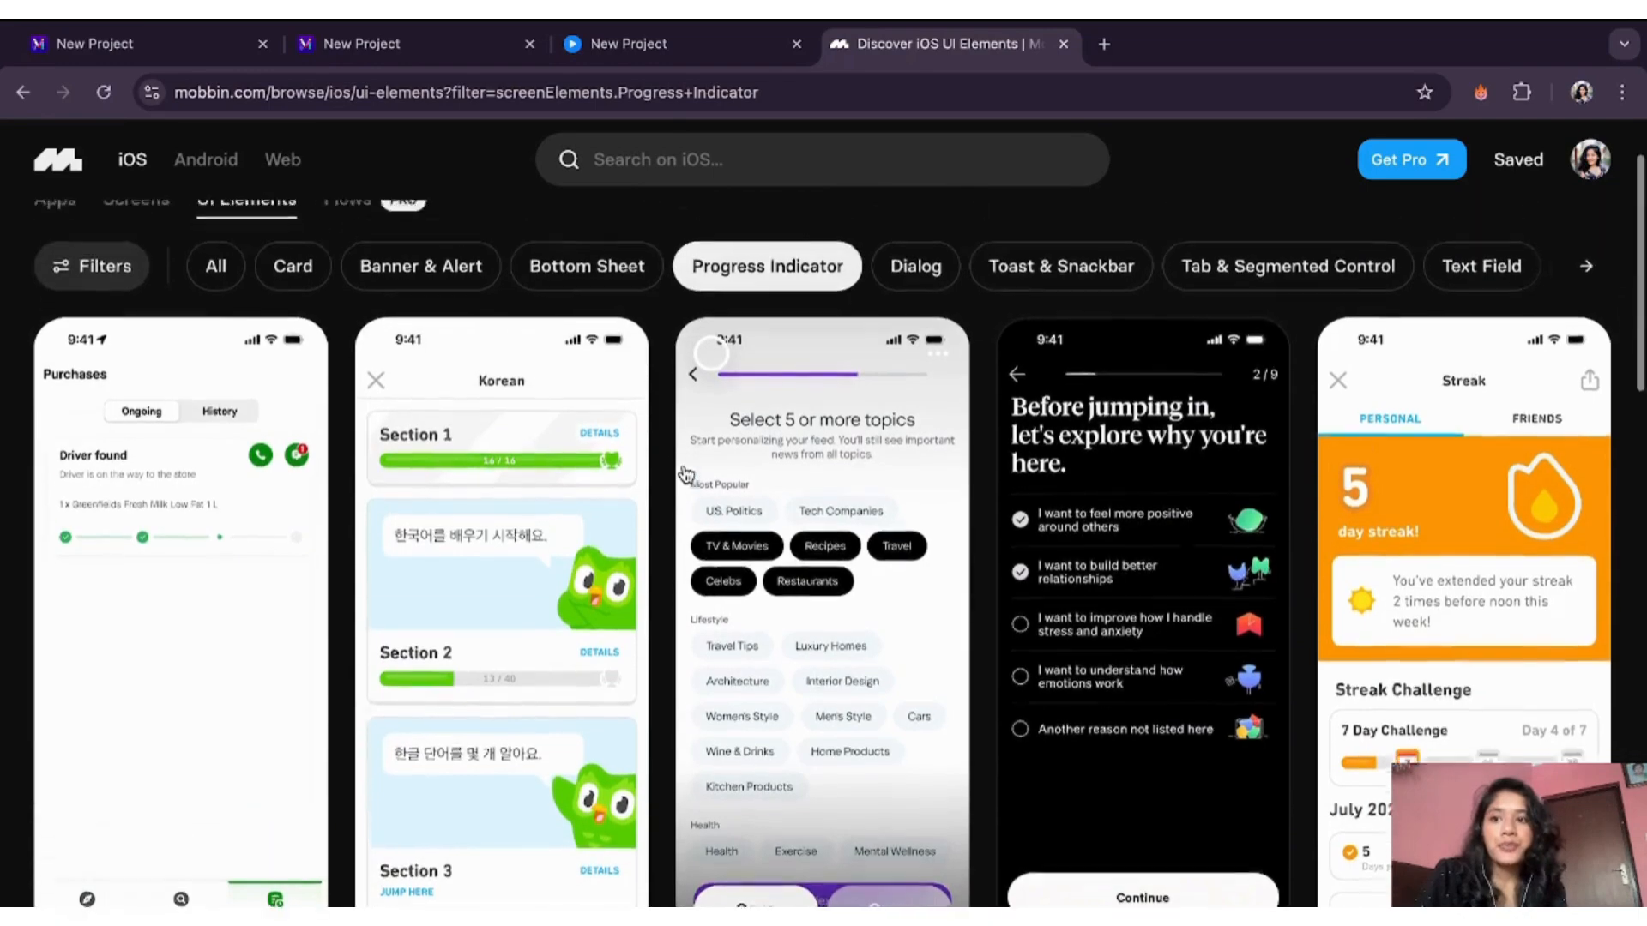
{"action": "scroll", "coordinate": [1222, 594], "scroll_direction": "down", "scroll_amount": 7}
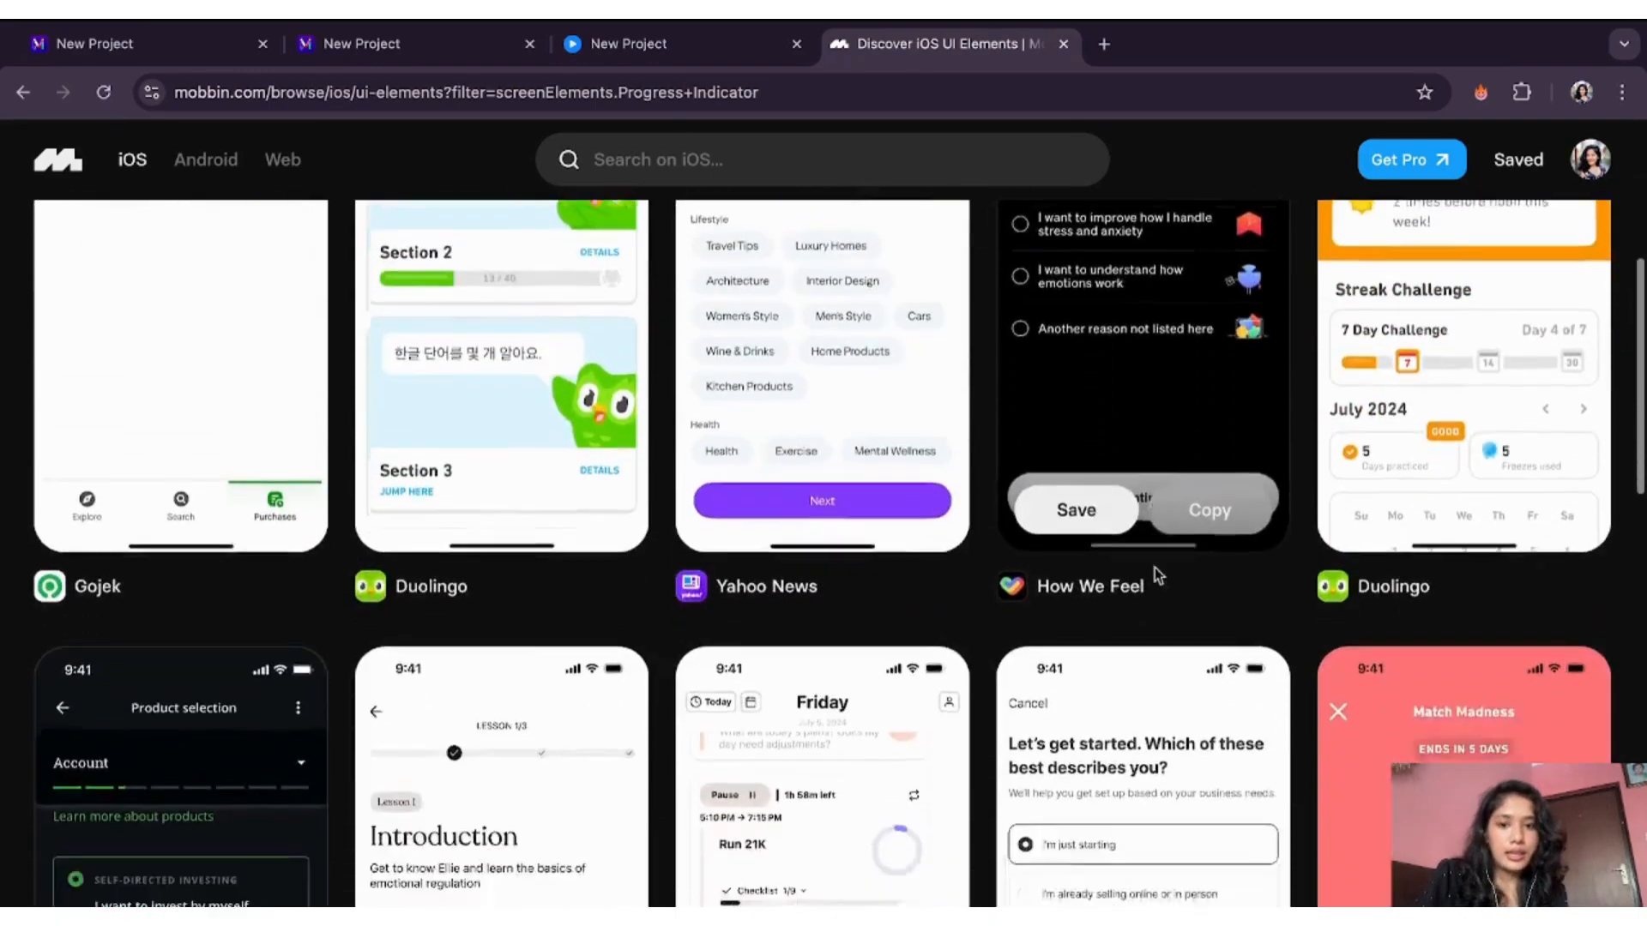
{"action": "scroll", "coordinate": [969, 285], "scroll_direction": "up", "scroll_amount": 8}
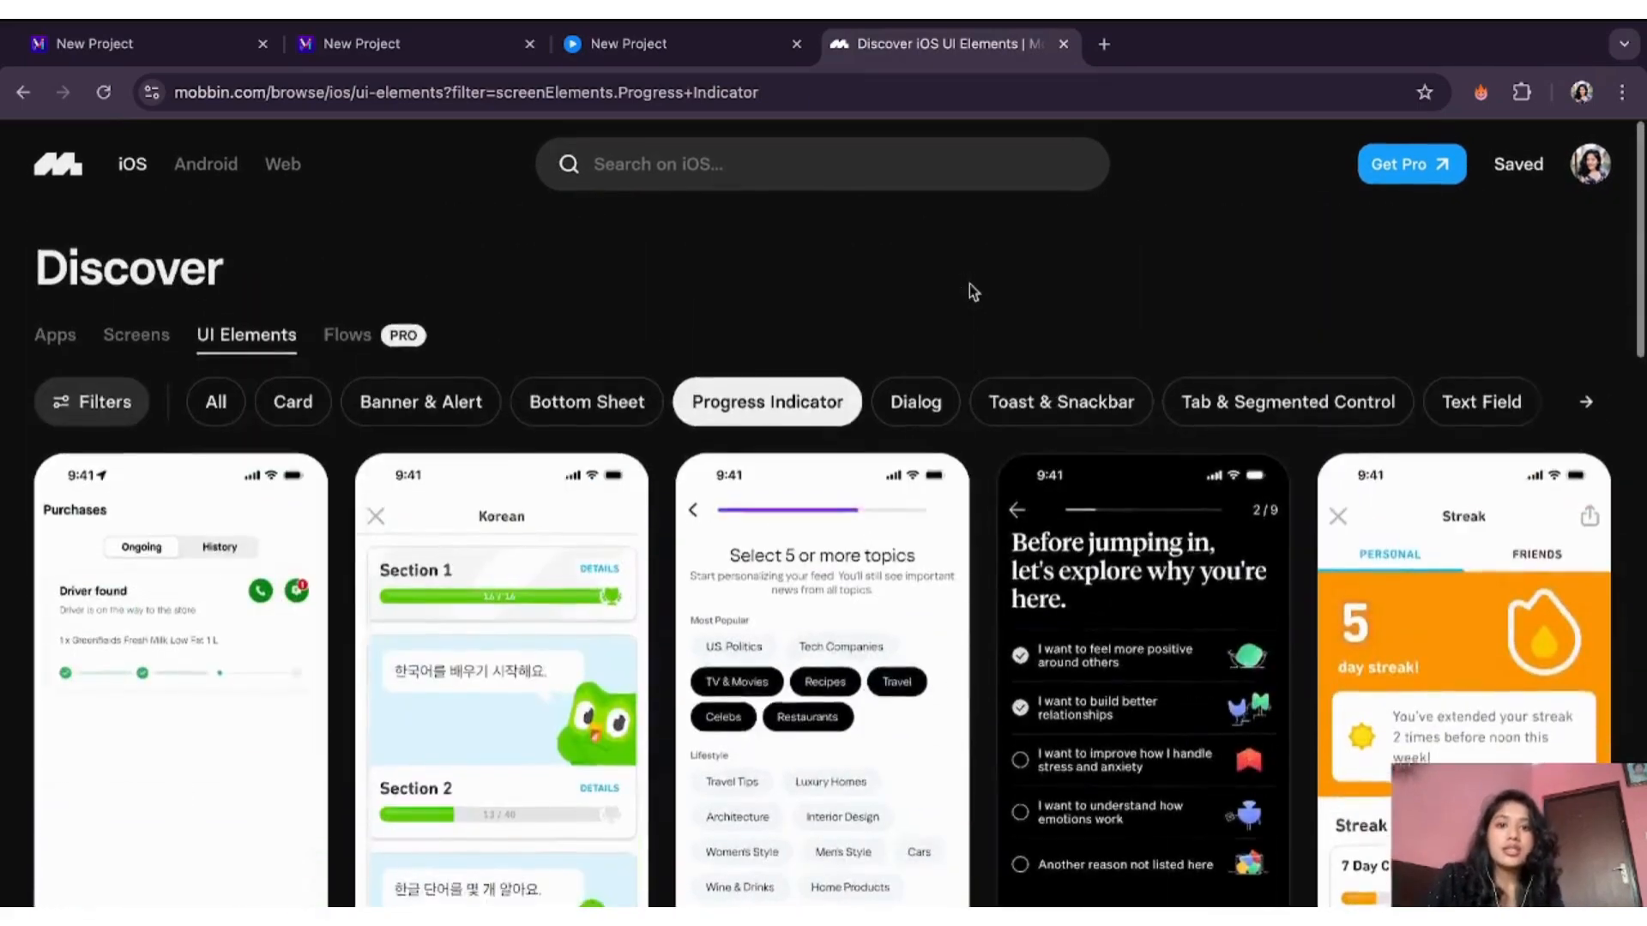
{"action": "mouse_move", "coordinate": [369, 343]}
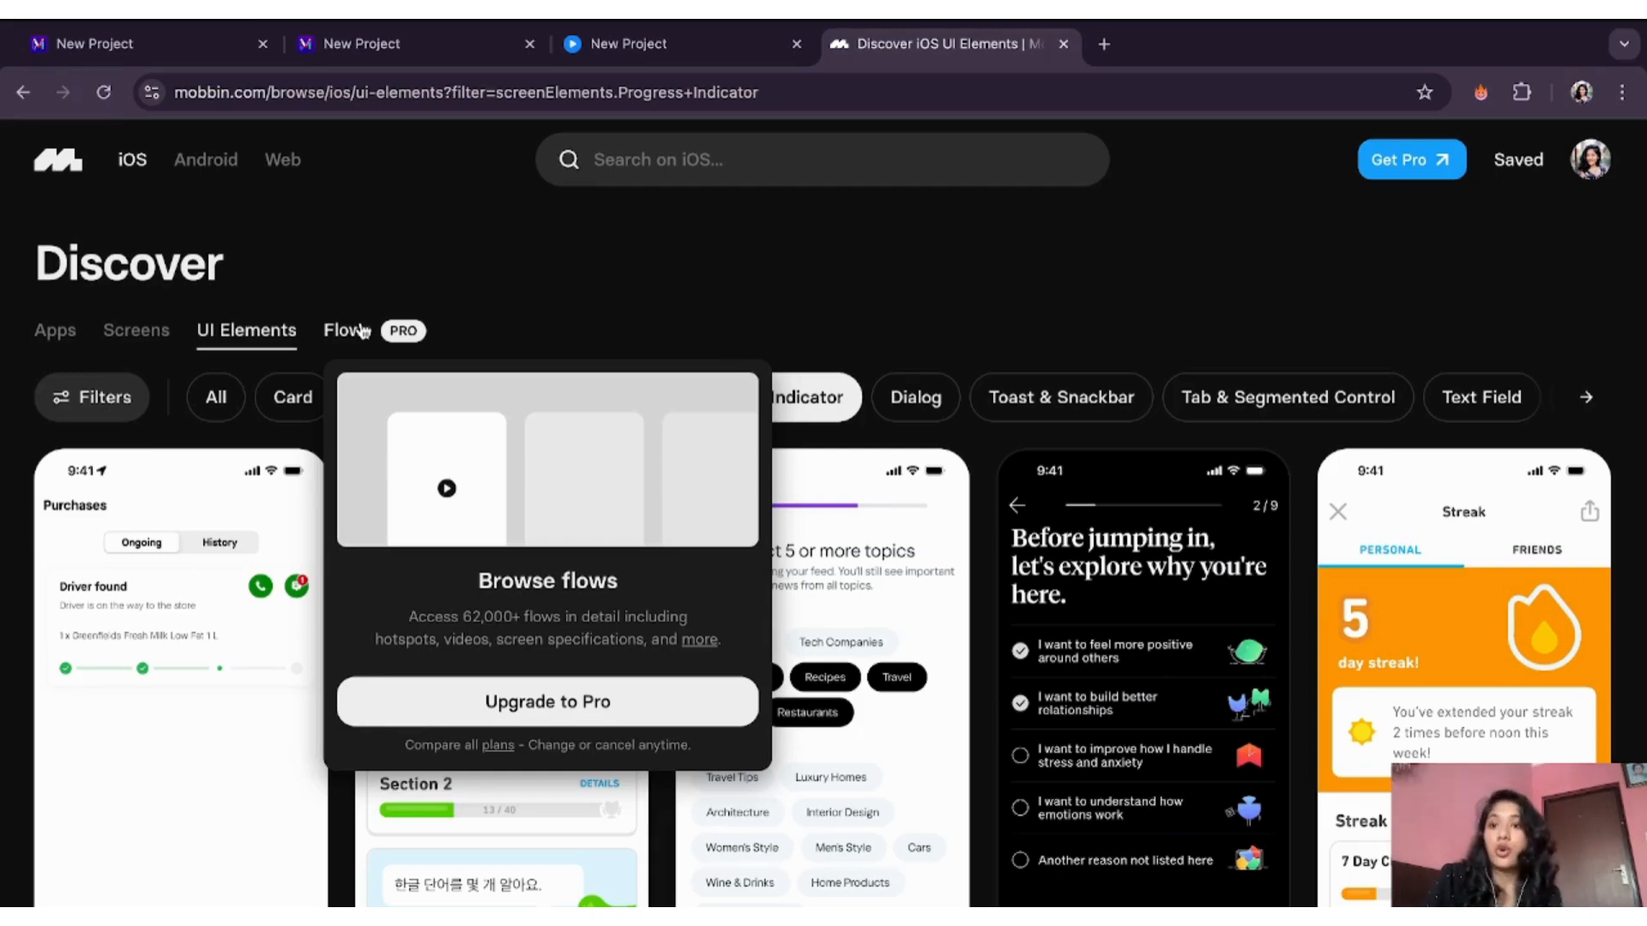
{"action": "left_click", "coordinate": [109, 399]}
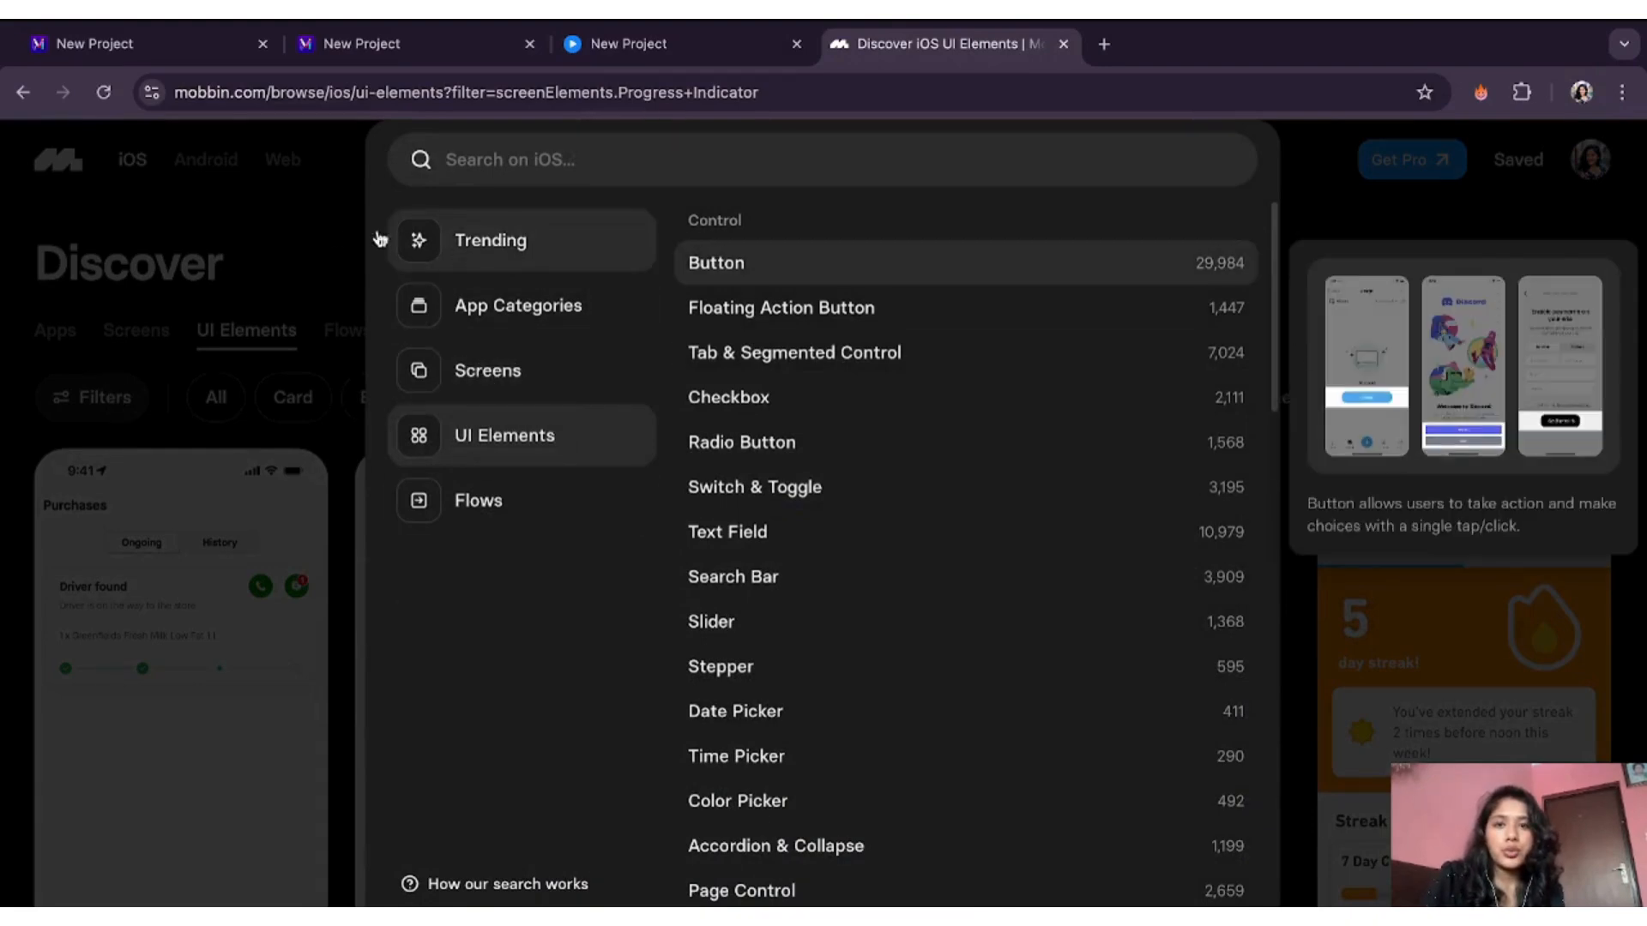
- Switch the gallery from Android to Web UI Elements and filter it to Table
{"action": "left_click", "coordinate": [528, 249]}
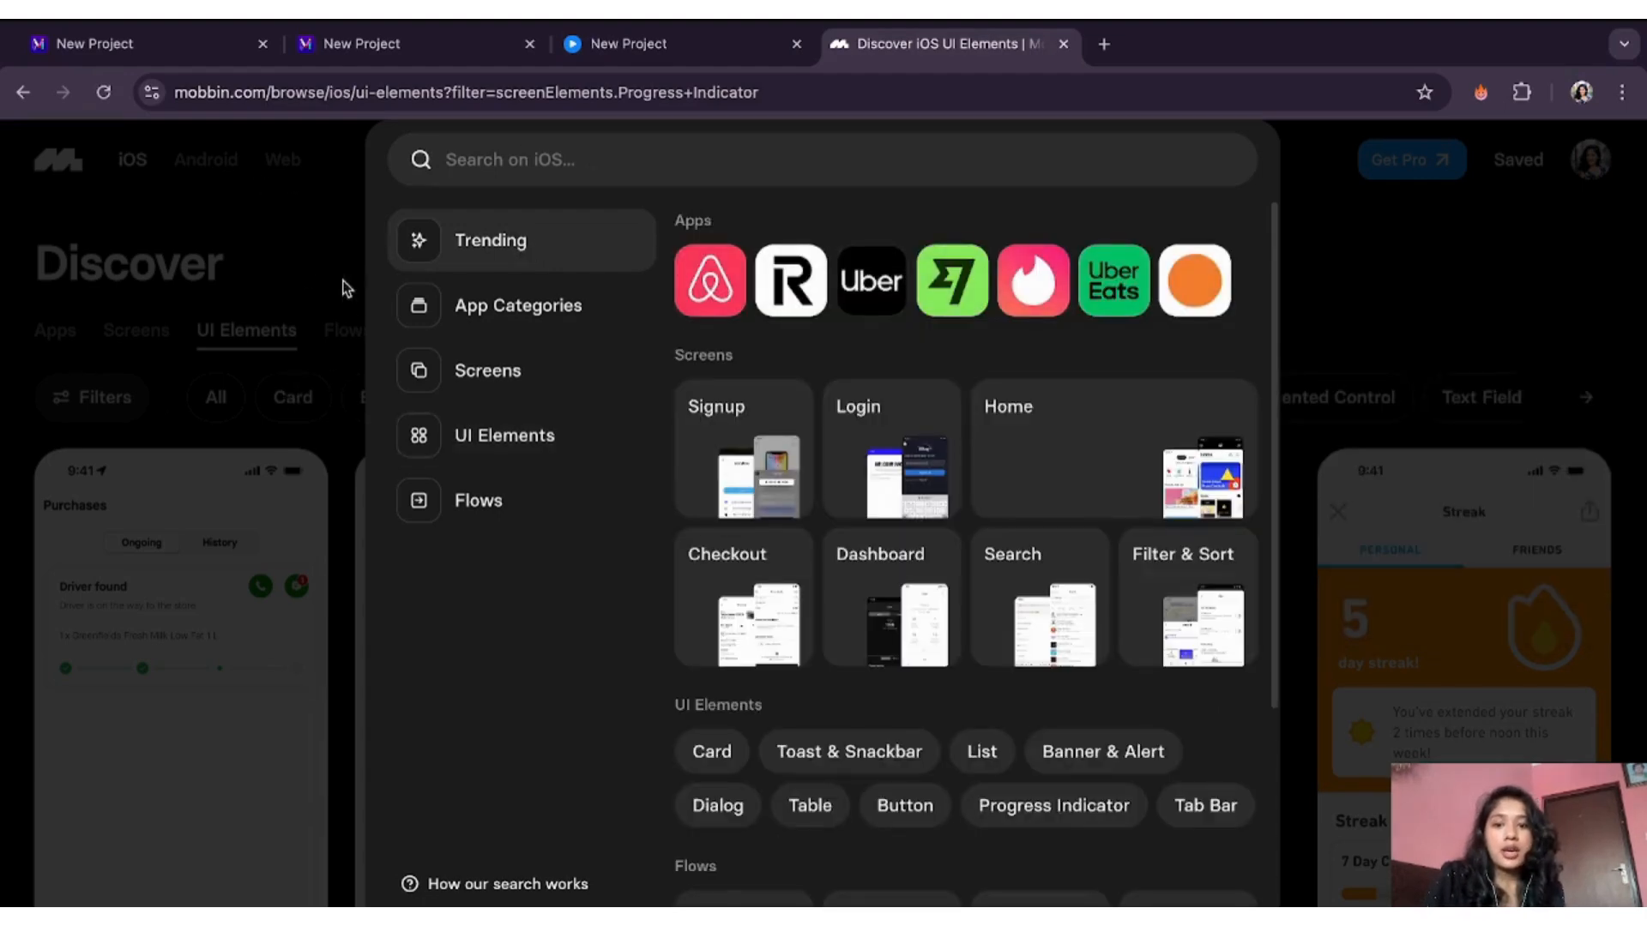
{"action": "left_click", "coordinate": [296, 275]}
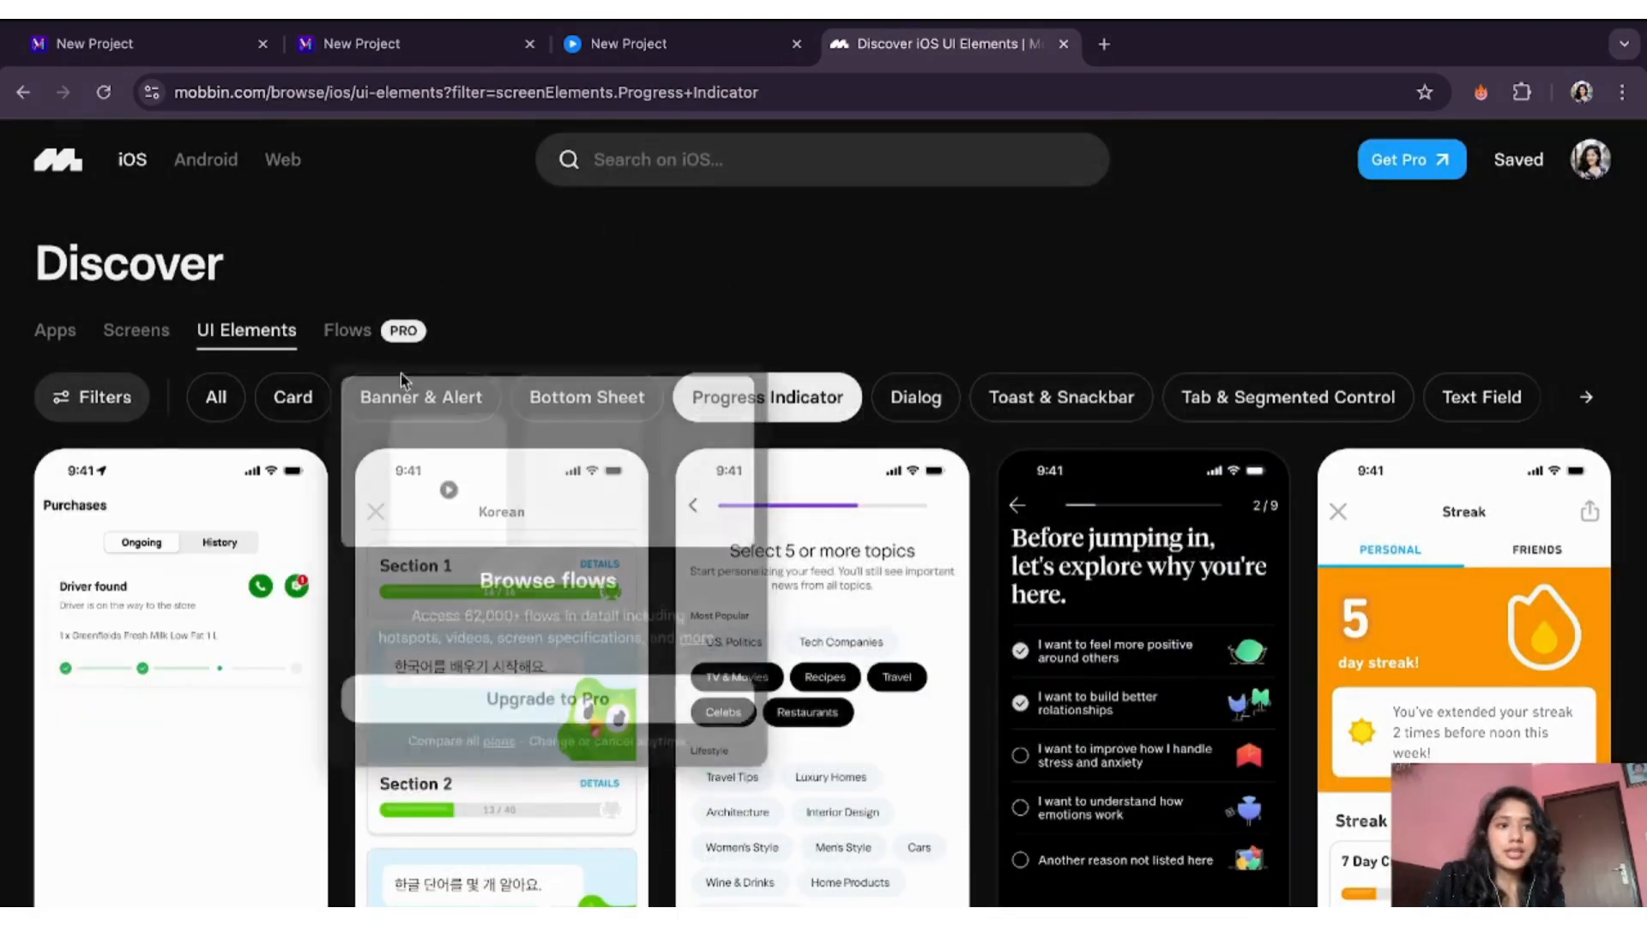
{"action": "left_click", "coordinate": [213, 172]}
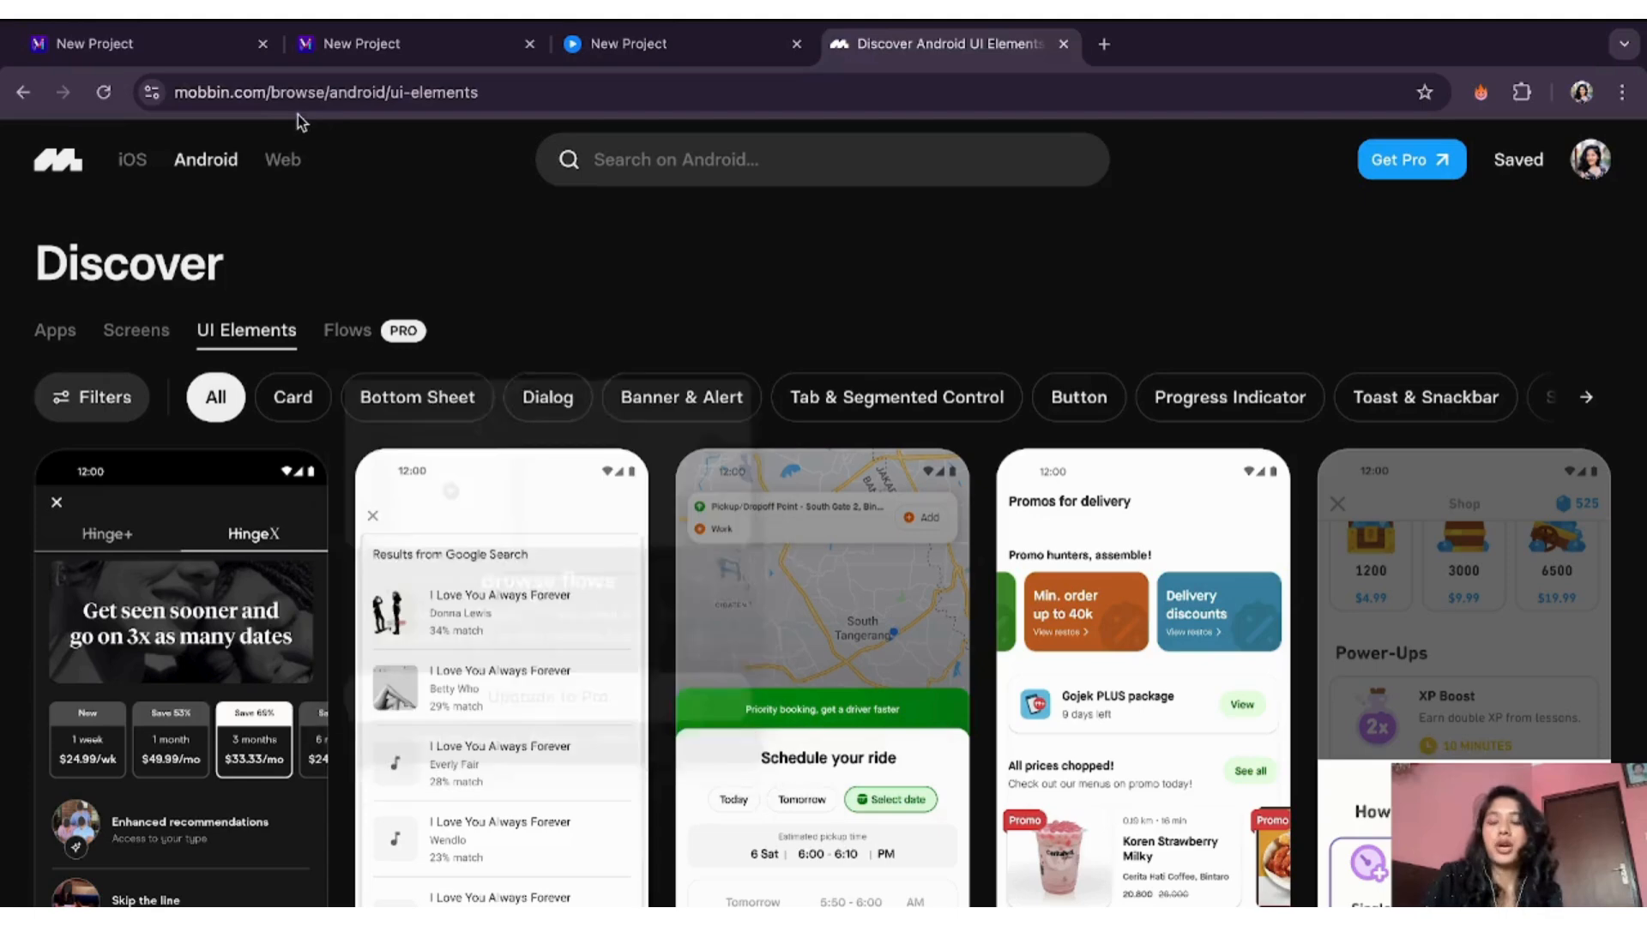
{"action": "left_click", "coordinate": [283, 163]}
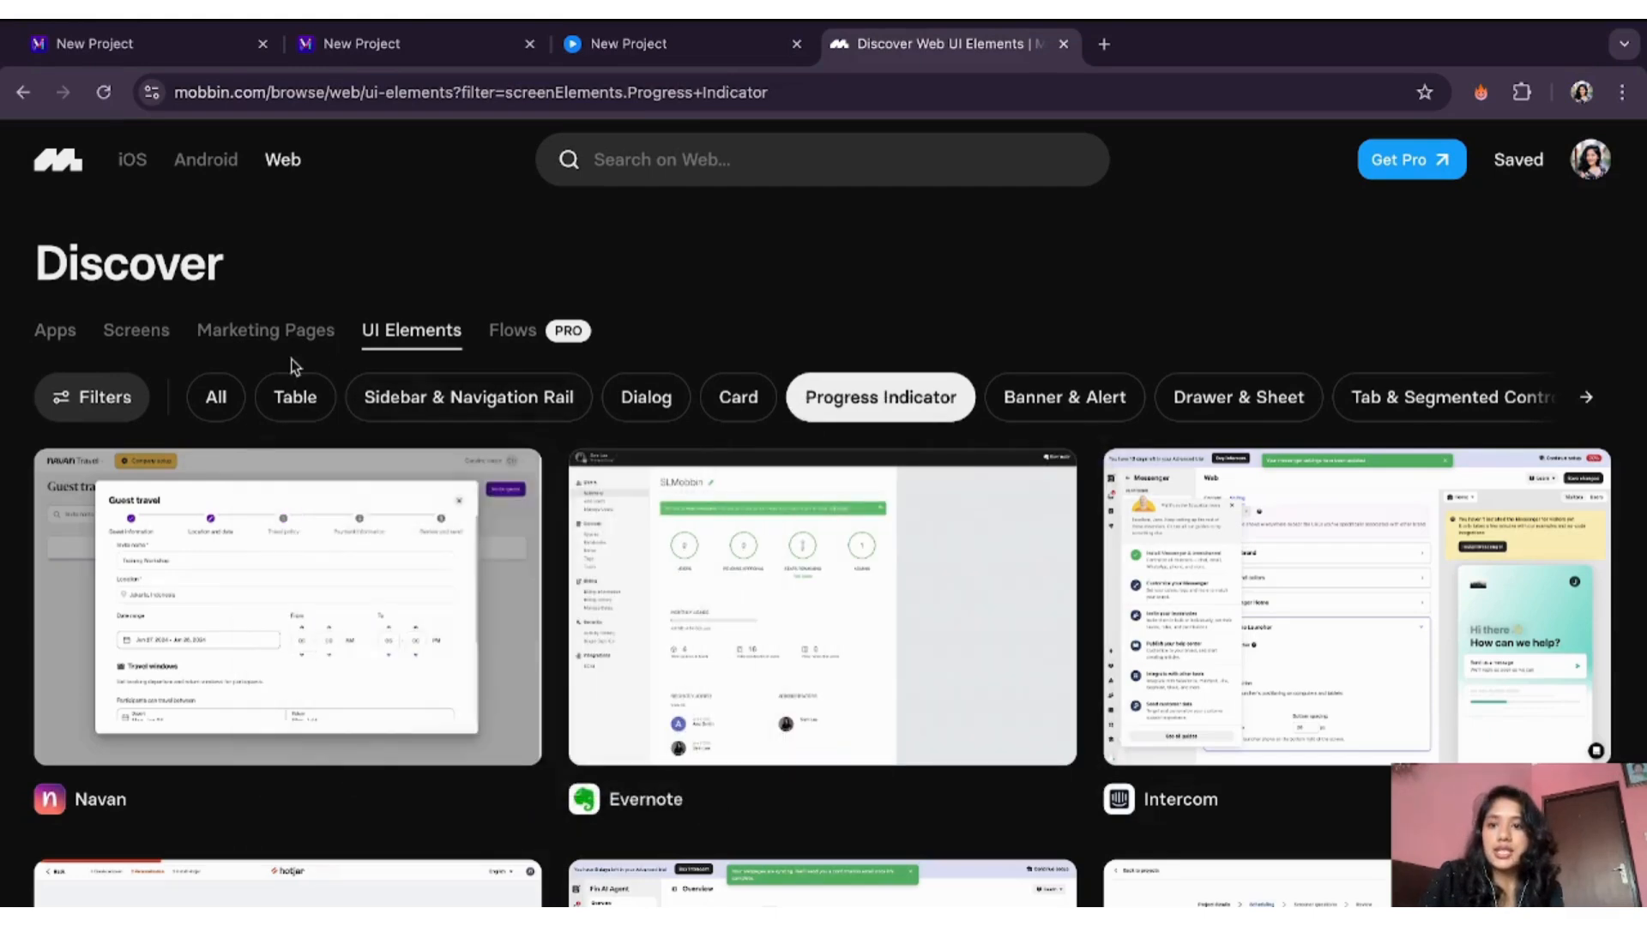
{"action": "left_click", "coordinate": [295, 407]}
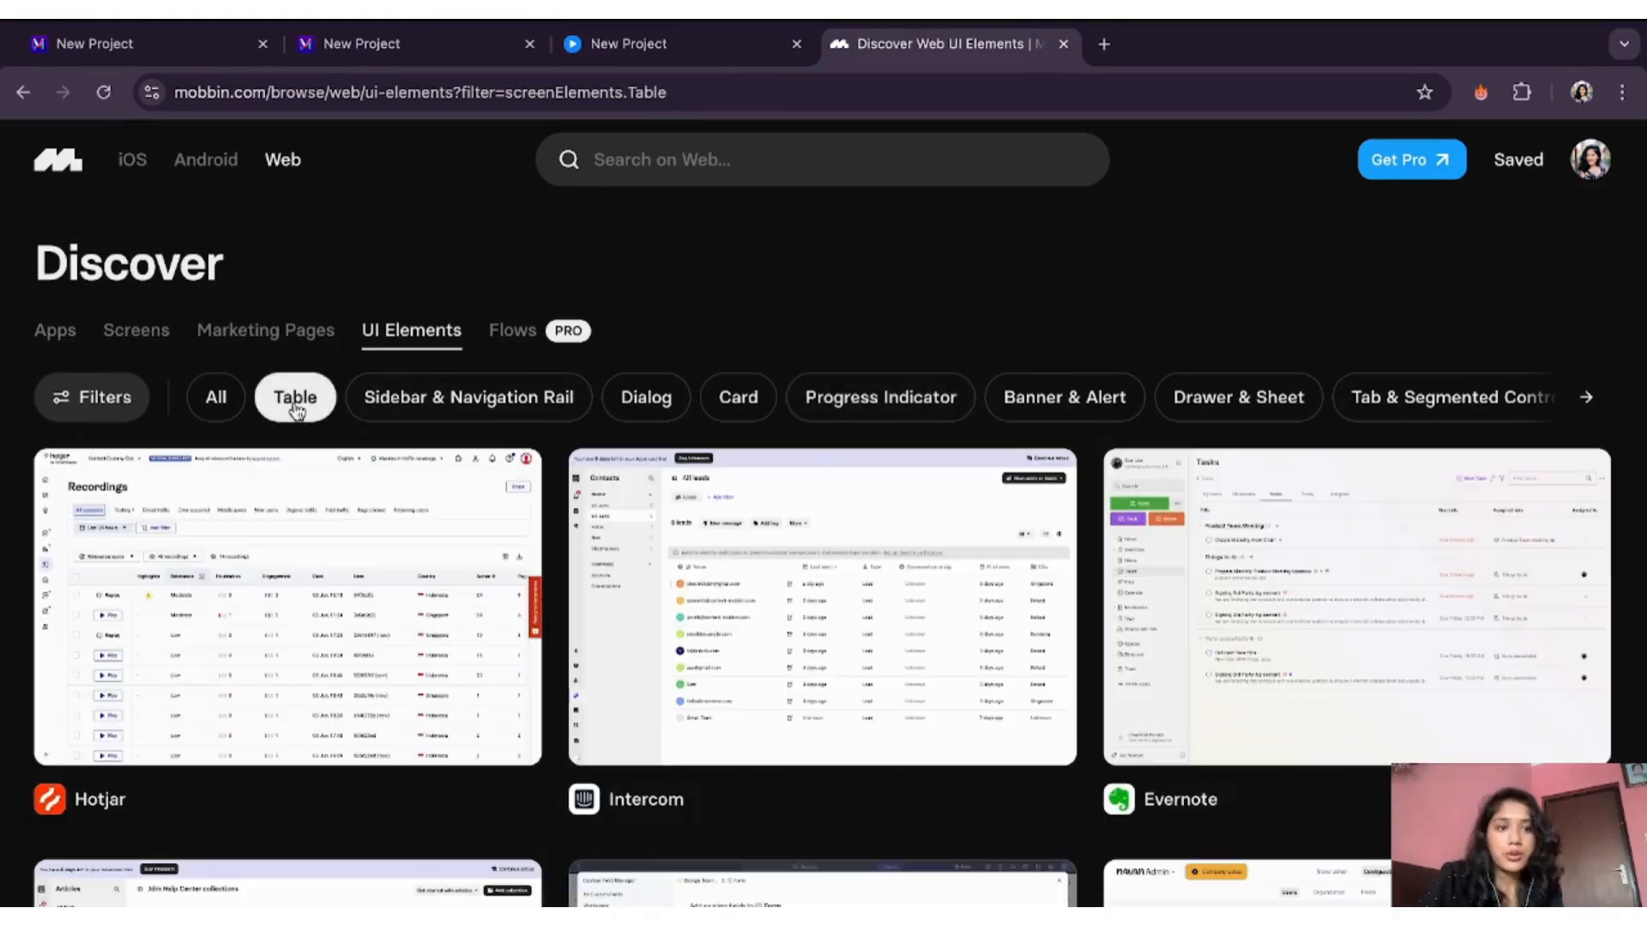
{"action": "scroll", "coordinate": [504, 662], "scroll_direction": "down", "scroll_amount": 2}
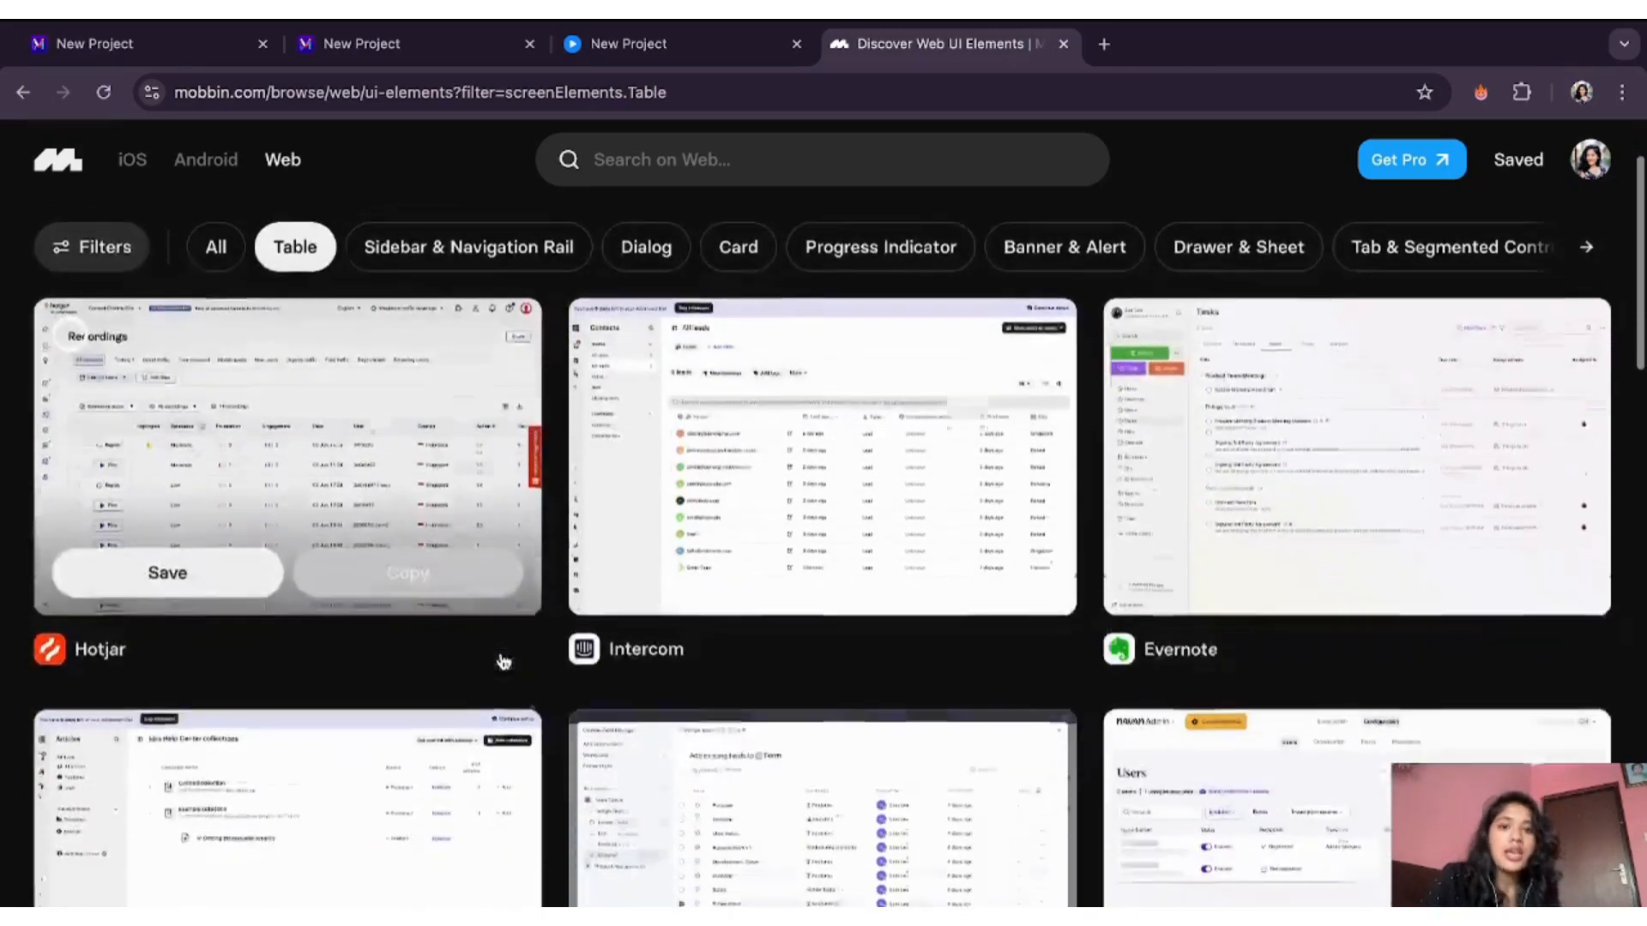
{"action": "scroll", "coordinate": [504, 662], "scroll_direction": "down", "scroll_amount": 2}
{"action": "scroll", "coordinate": [503, 662], "scroll_direction": "up", "scroll_amount": 4}
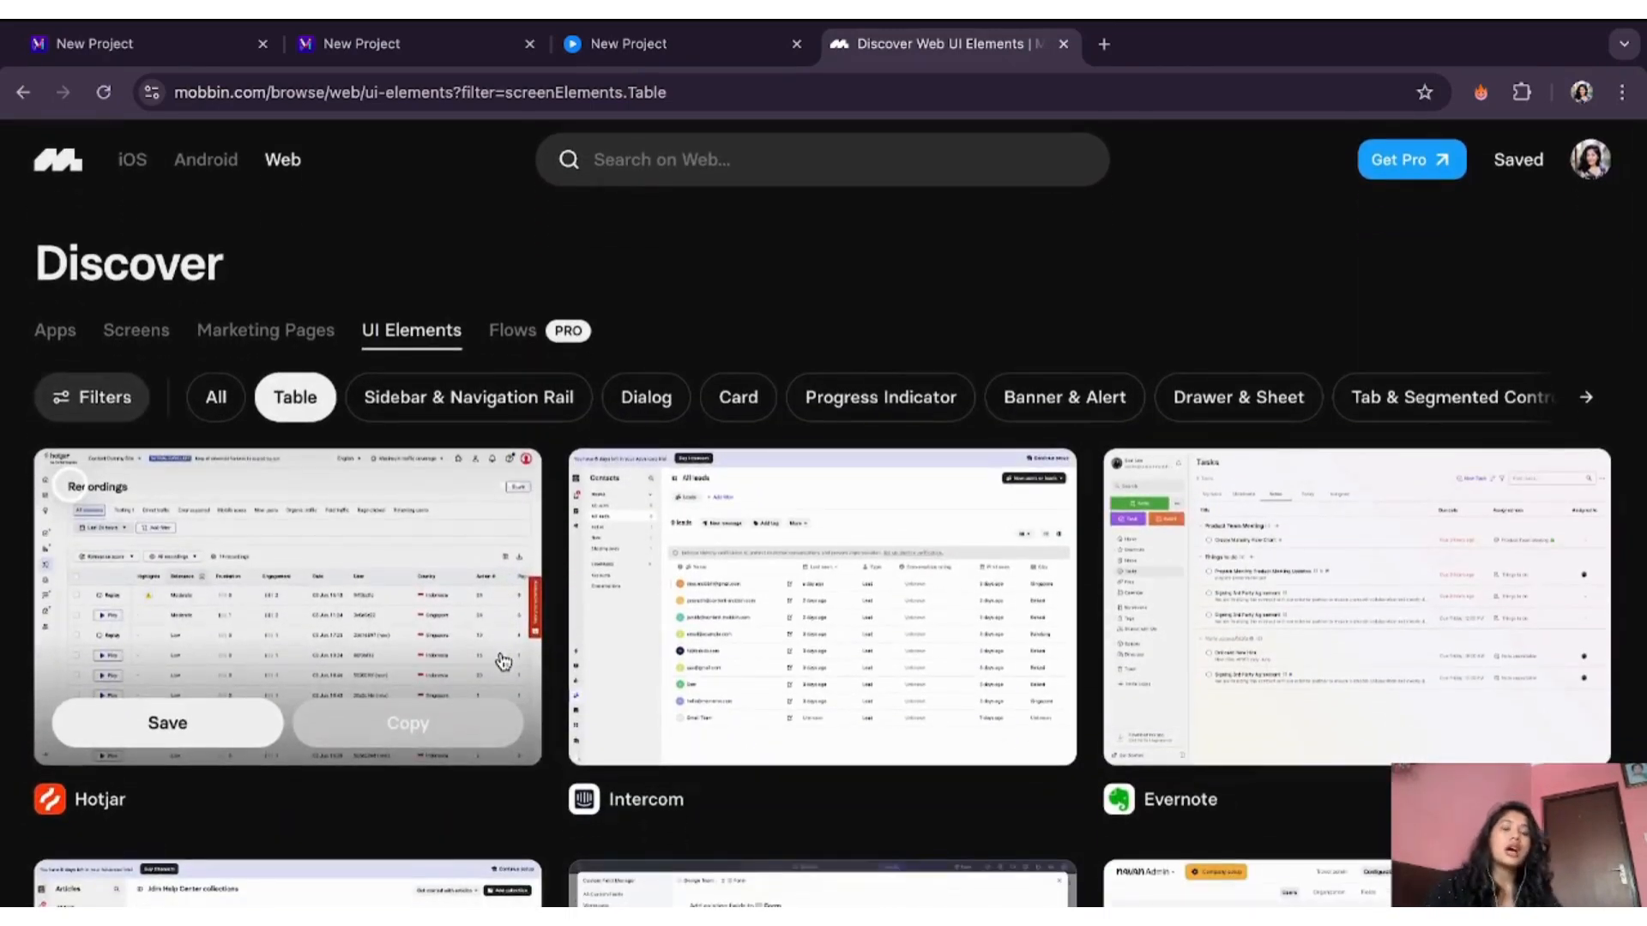